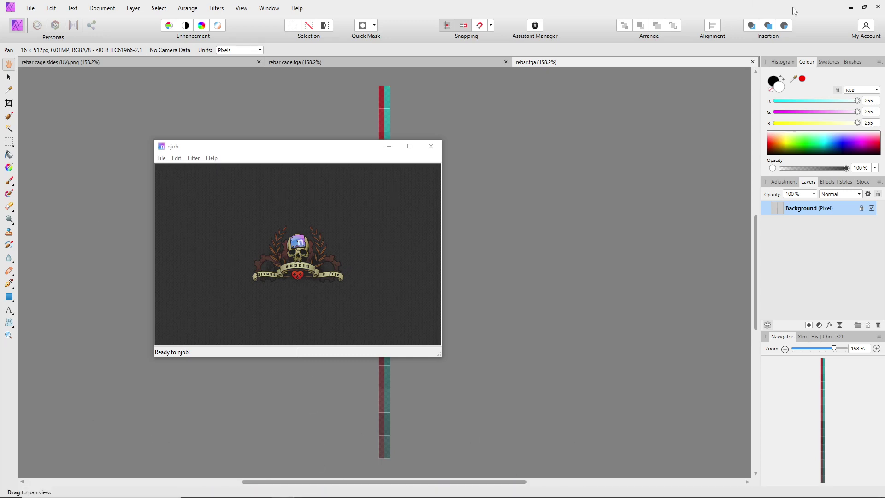
- Launch GIMP from the desktop and arrange its window beside the njob window without overlap
click(852, 7)
click(832, 6)
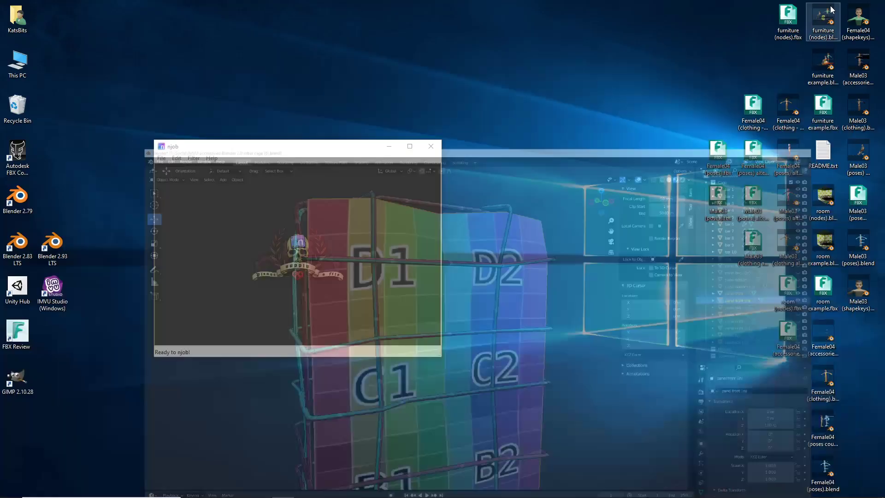
double_click(14, 379)
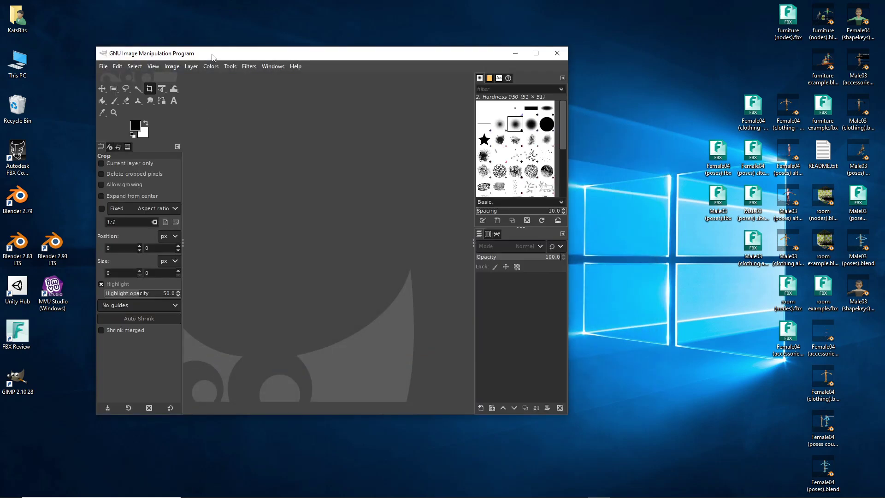
drag(214, 56, 392, 74)
click(179, 153)
drag(179, 152, 87, 167)
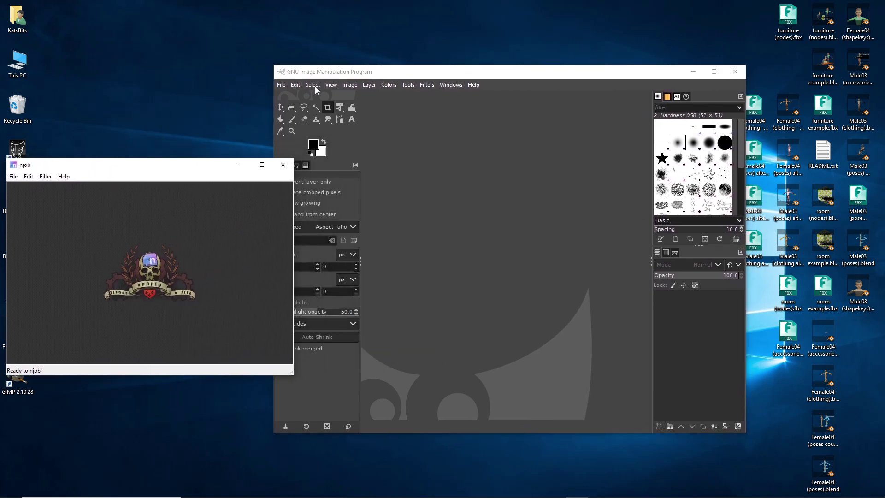
drag(363, 73, 402, 73)
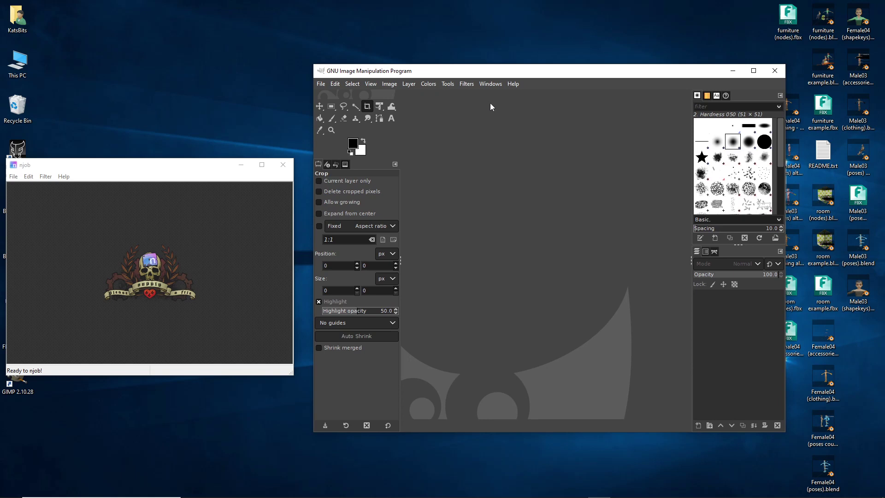
- Locate the Normal Map filter among GIMP's generic filters and compare it with the njob application
click(465, 83)
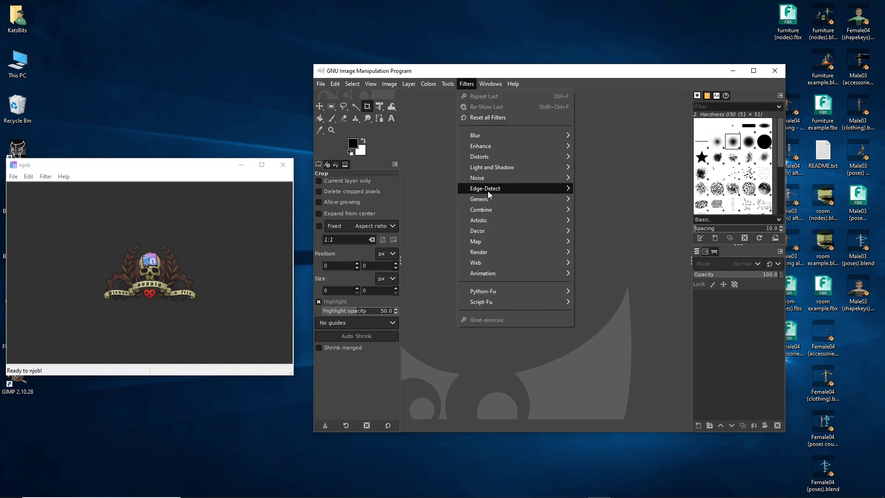
mouse_move(491, 179)
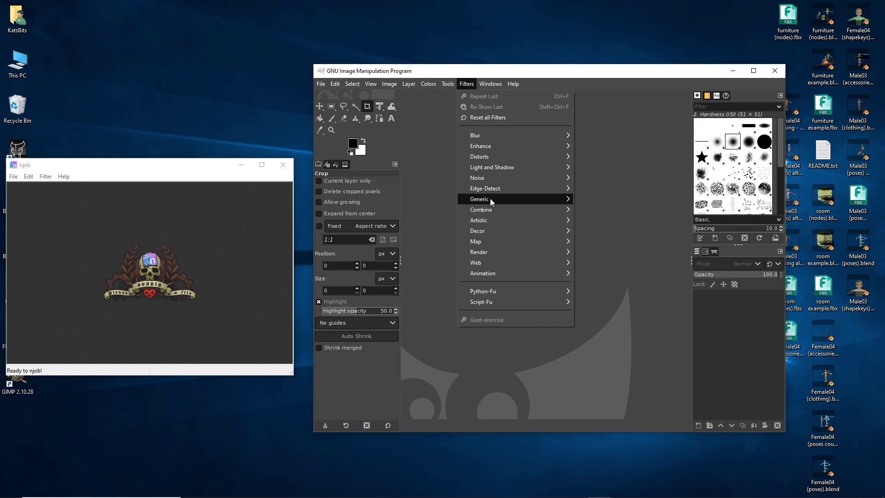
mouse_move(490, 201)
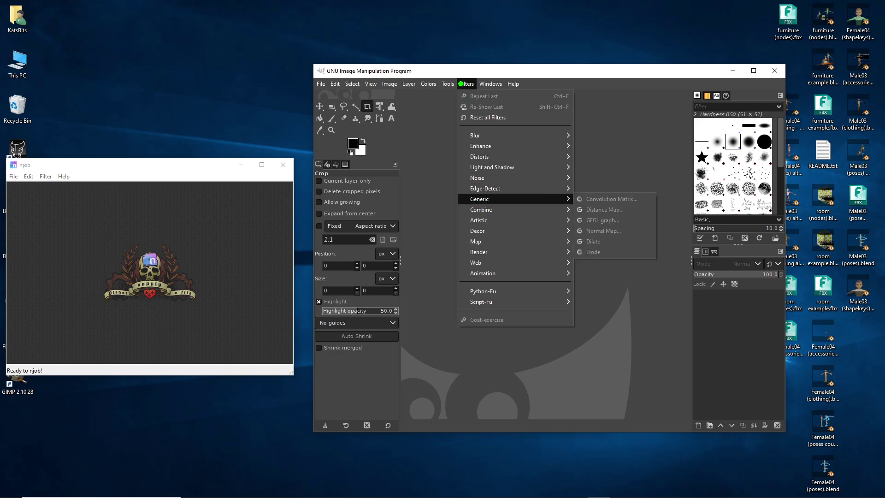
drag(466, 209, 488, 210)
drag(582, 238, 625, 238)
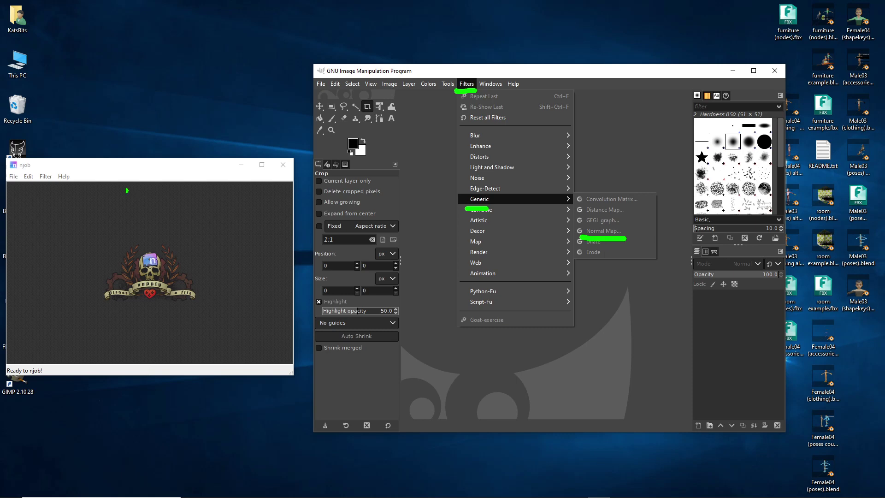
mouse_move(29, 155)
mouse_down()
mouse_move(19, 165)
mouse_move(38, 157)
mouse_up()
mouse_move(108, 266)
mouse_down()
mouse_move(212, 252)
mouse_move(136, 288)
mouse_up()
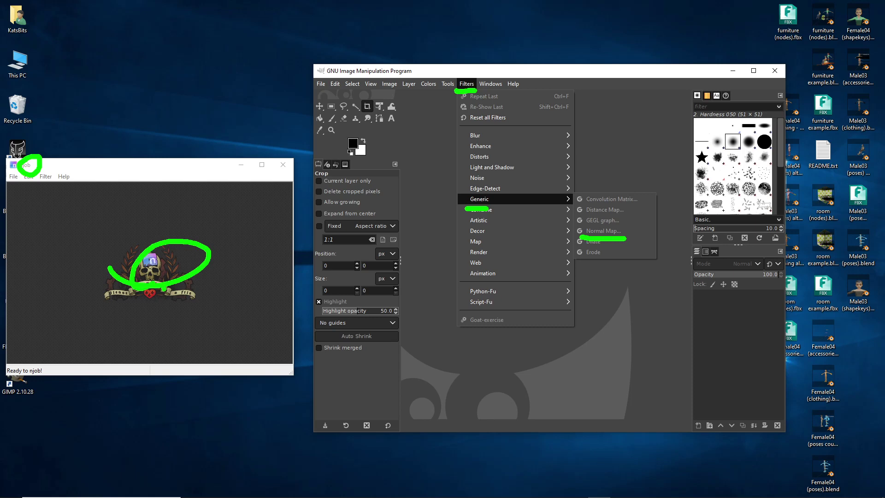
key(Escape)
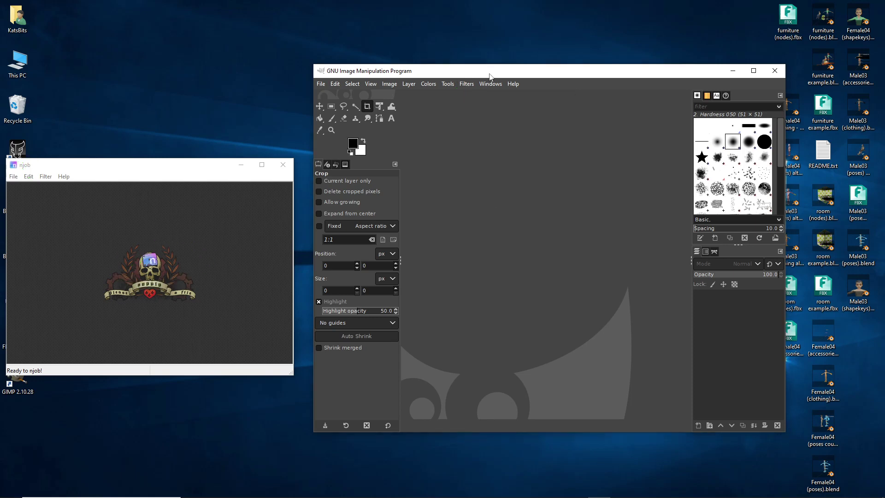
- Switch back to Affinity Photo and examine the rebar.tga texture strip up close and at full length
click(374, 493)
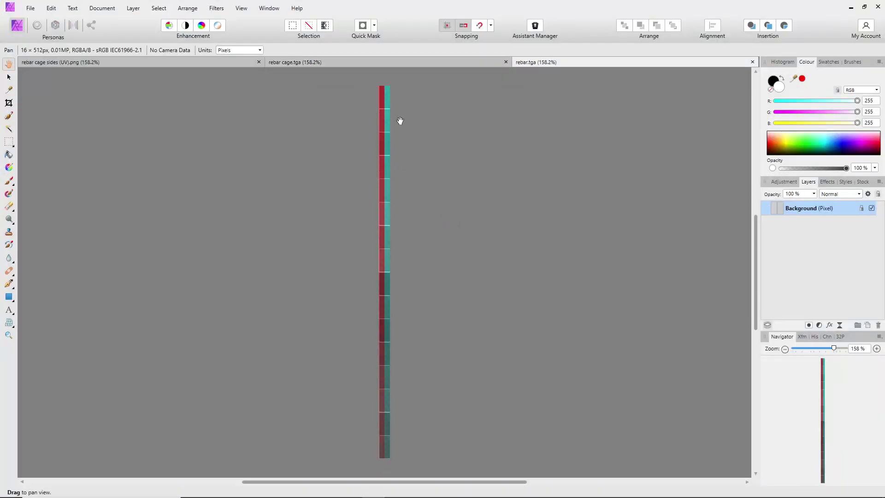
ctrl+scroll(389, 101, up, 5)
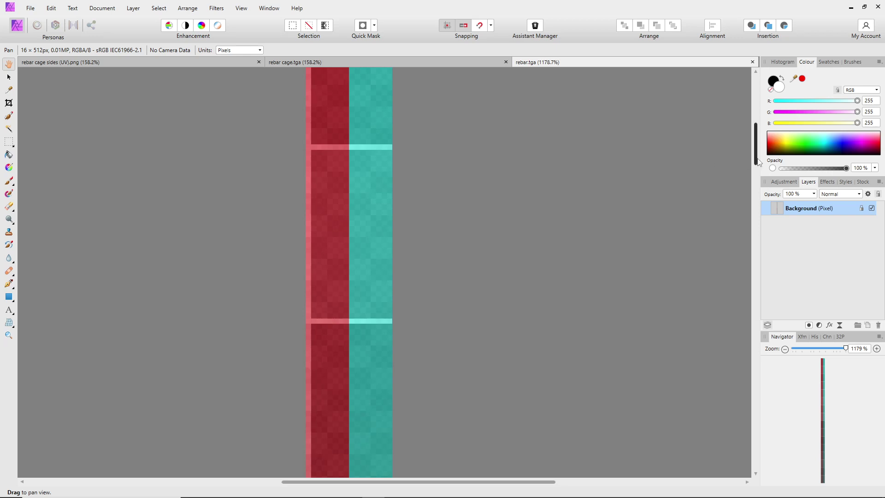
mouse_move(757, 161)
mouse_down()
mouse_move(757, 128)
mouse_move(757, 148)
mouse_up()
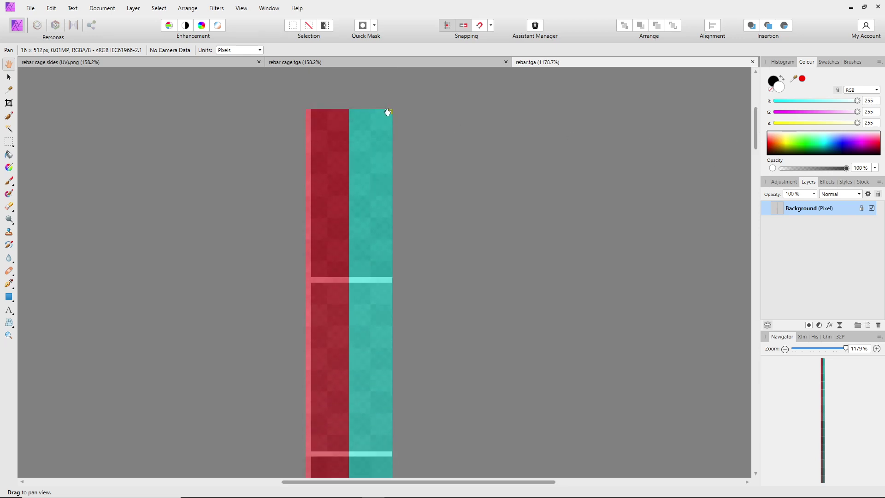
ctrl+scroll(391, 212, down, 4)
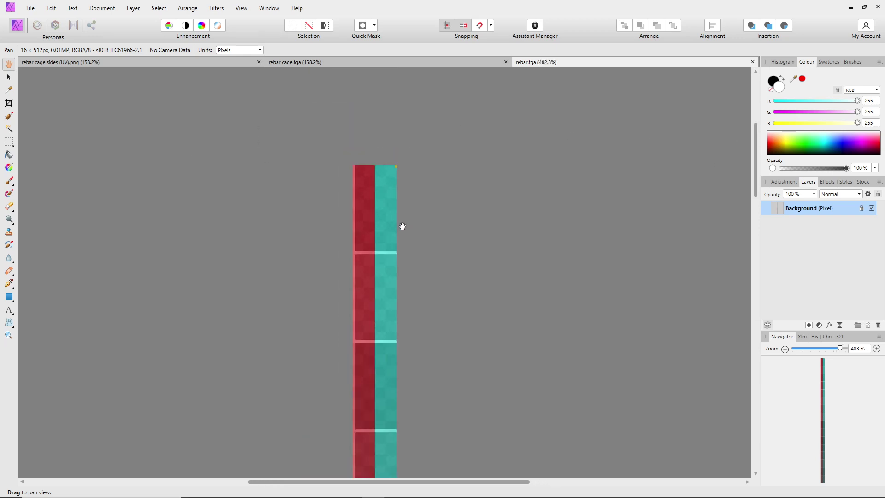
drag(756, 221, 757, 270)
ctrl+scroll(492, 281, down, 1)
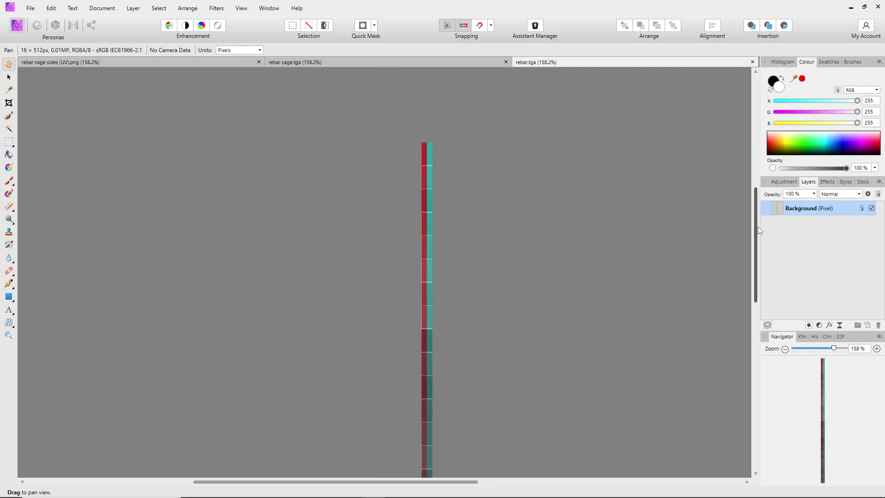
drag(758, 226, 757, 255)
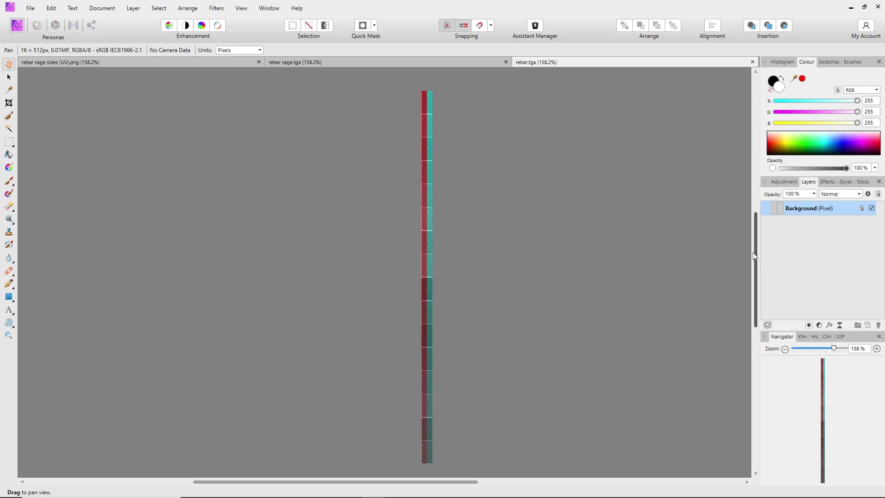
- Add a new pixel layer above the Background layer and flood-fill it with white
click(9, 297)
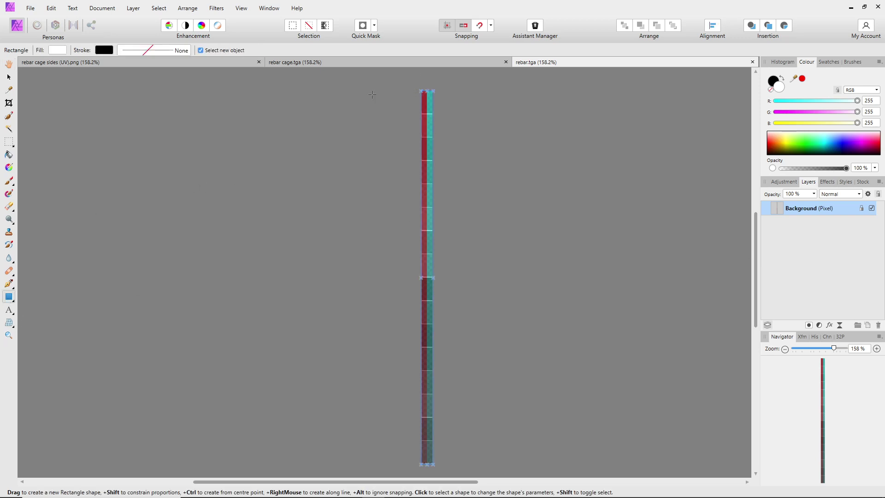
click(869, 325)
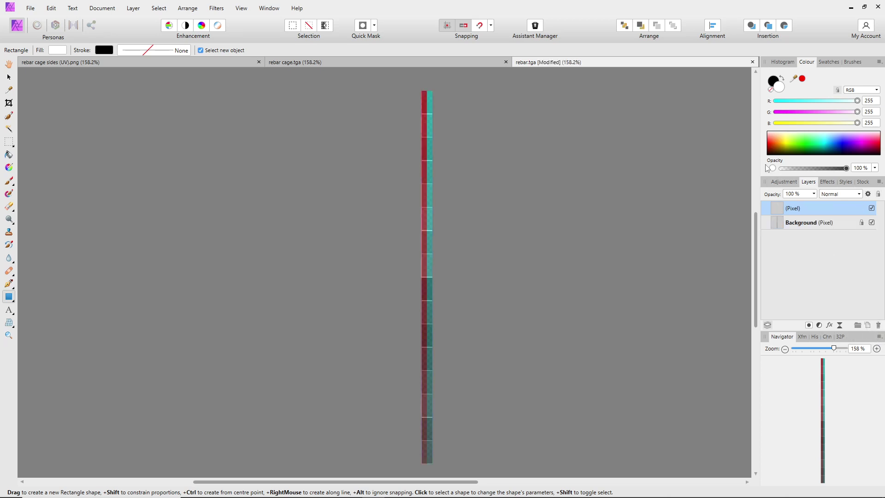
click(9, 154)
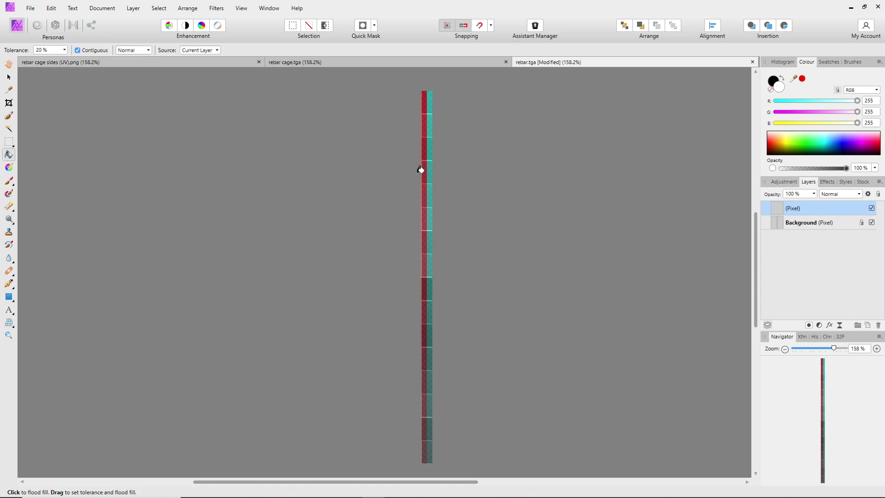
click(429, 168)
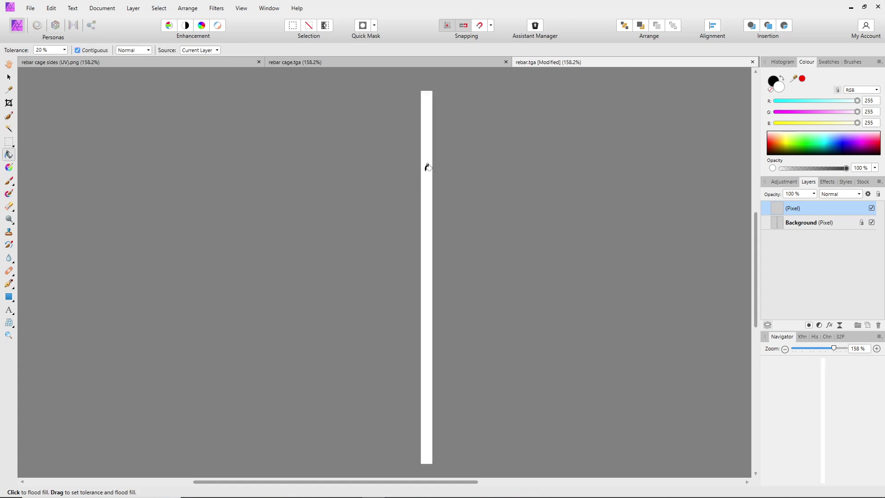
- Refill the new layer with grey RGB 138, 137, 134 and set the fill colour to RGB 140, 140, 140
drag(857, 101, 819, 123)
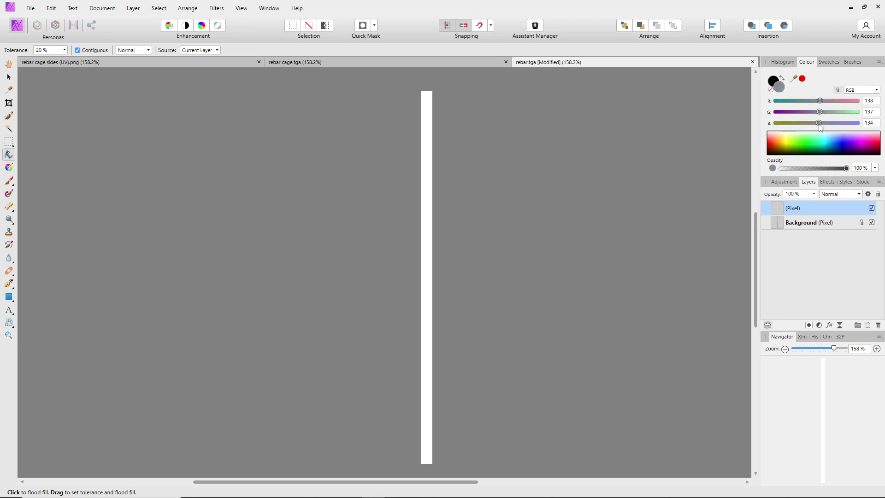
click(428, 178)
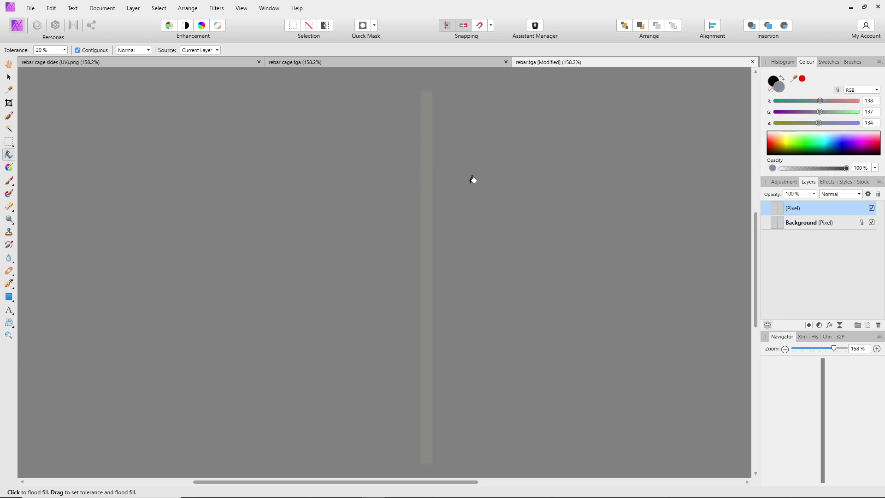
click(875, 101)
text(140)
click(875, 112)
text(140)
click(876, 122)
text(140)
key(Return)
- Examine the upper end of the grey strip and the available paint brush, pen and shape tools
ctrl+scroll(435, 107, up, 10)
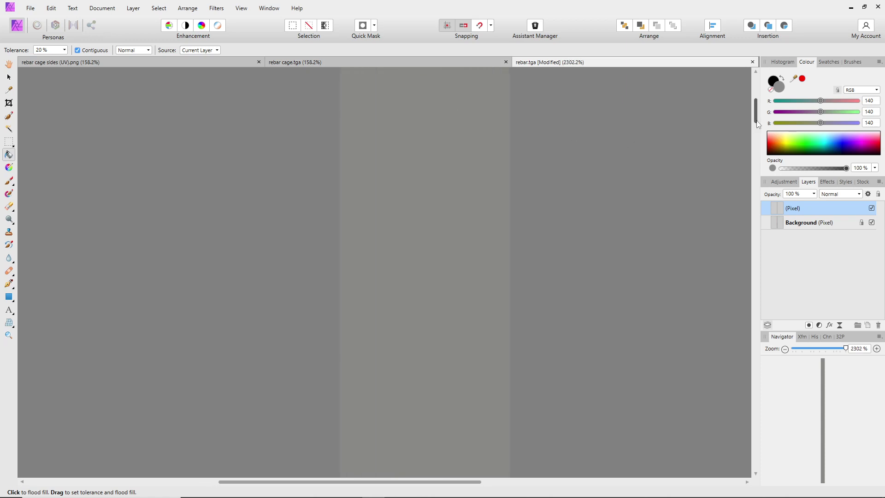
mouse_move(753, 114)
mouse_down()
mouse_move(755, 104)
mouse_move(757, 121)
mouse_up()
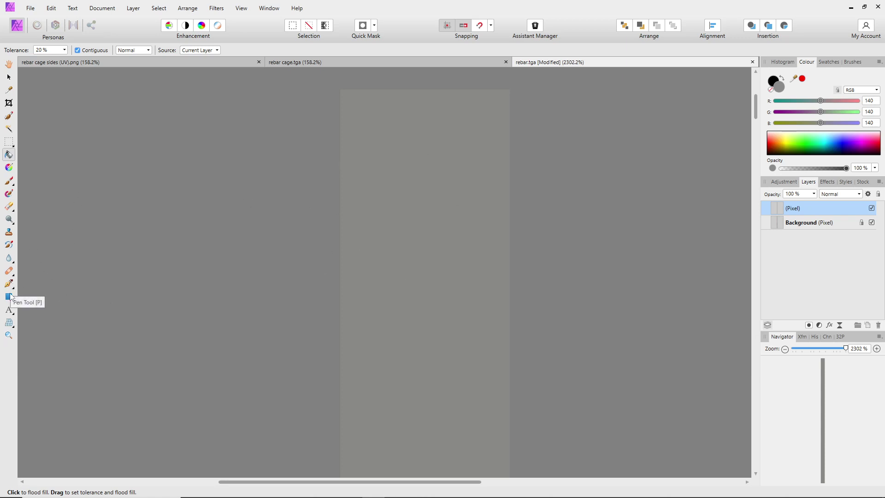
click(10, 181)
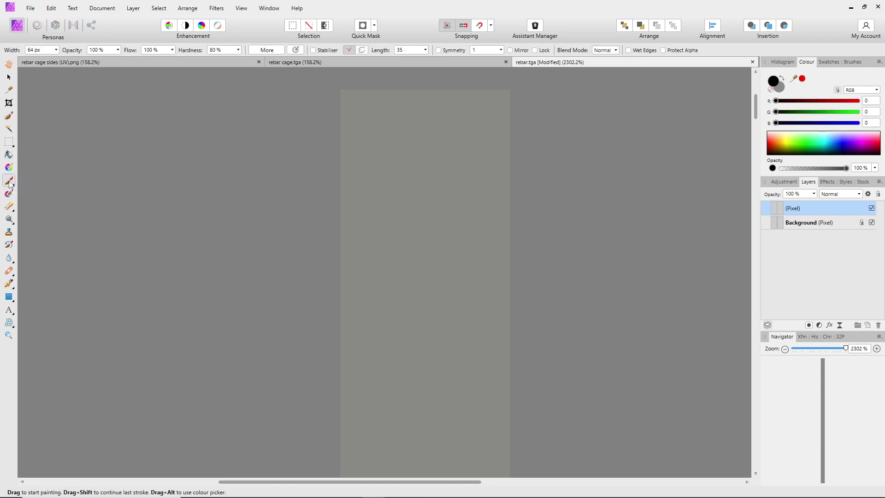
click(12, 287)
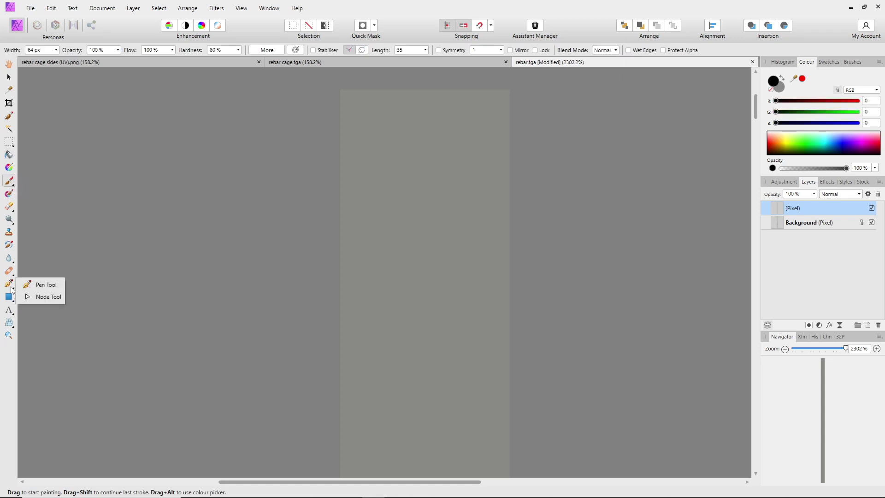
click(9, 297)
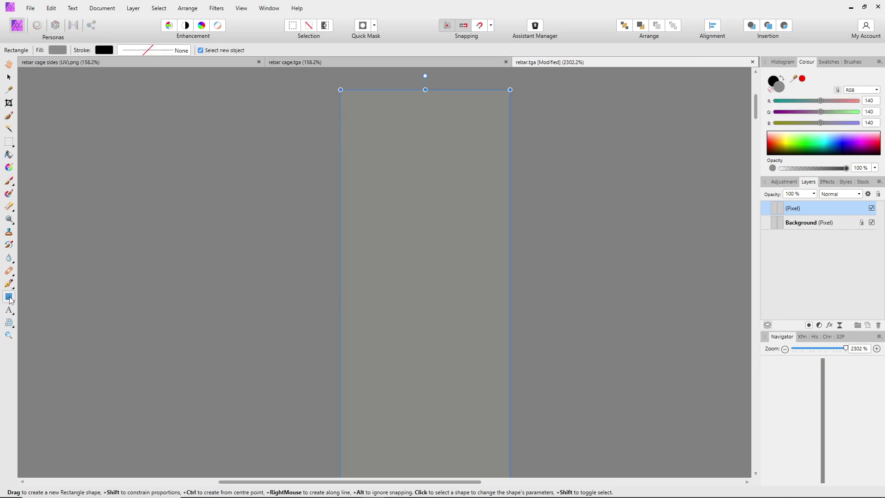
click(13, 302)
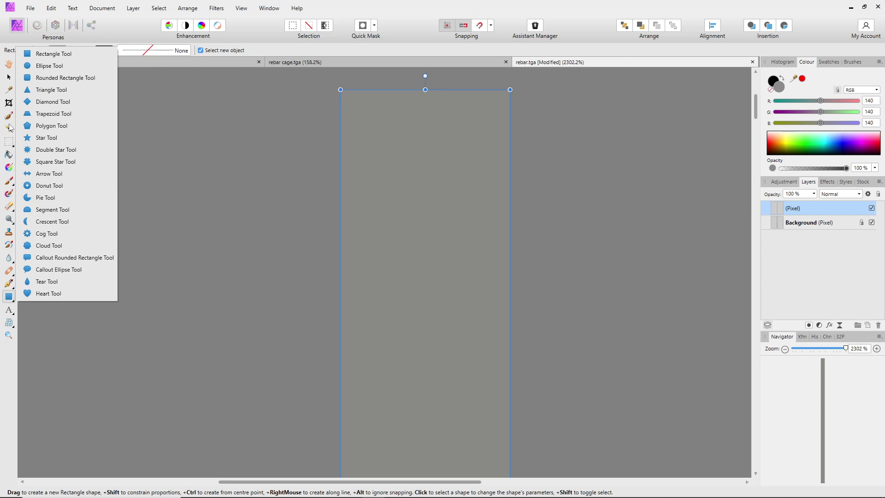
click(9, 285)
click(9, 285)
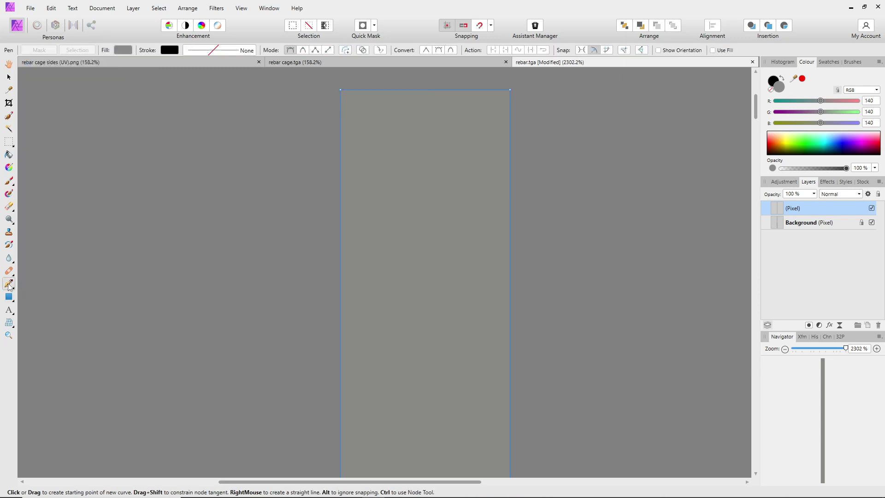
- Try to draw a curved path across the upper end of the strip with the Pen Tool
click(39, 285)
drag(415, 122, 360, 205)
key(ctrl+z)
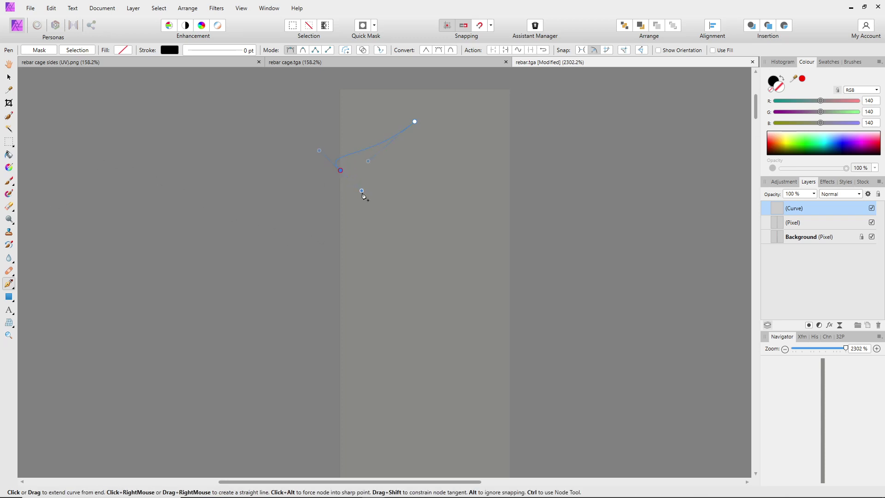
drag(362, 196, 406, 200)
key(ctrl+z)
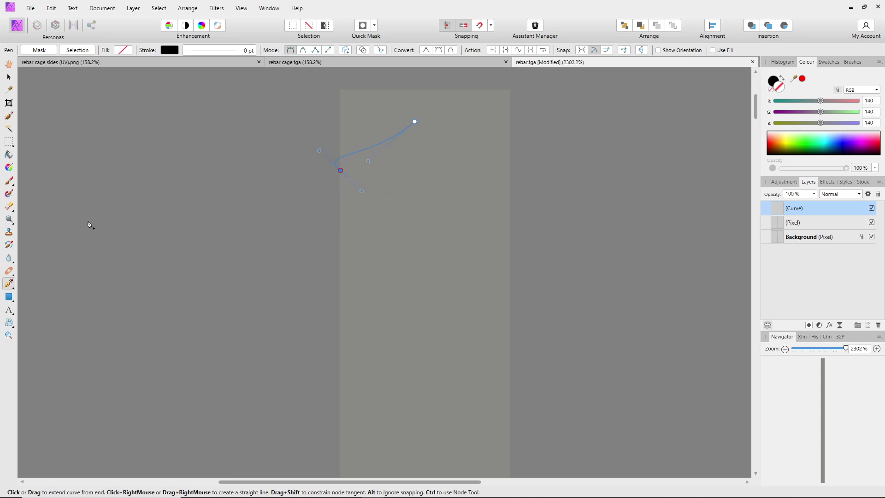
- Try adjusting the curve's end node at the strip's edge with the Node Tool, and delete the curve
click(8, 283)
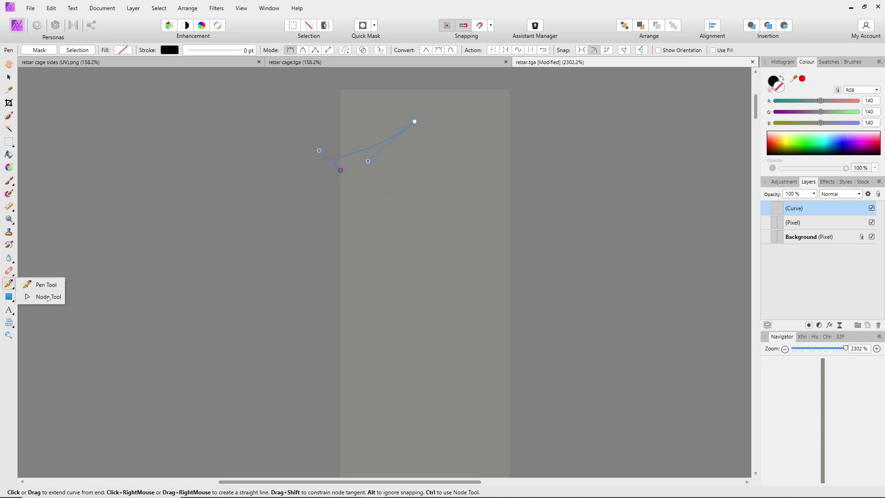
click(48, 296)
click(114, 271)
click(340, 165)
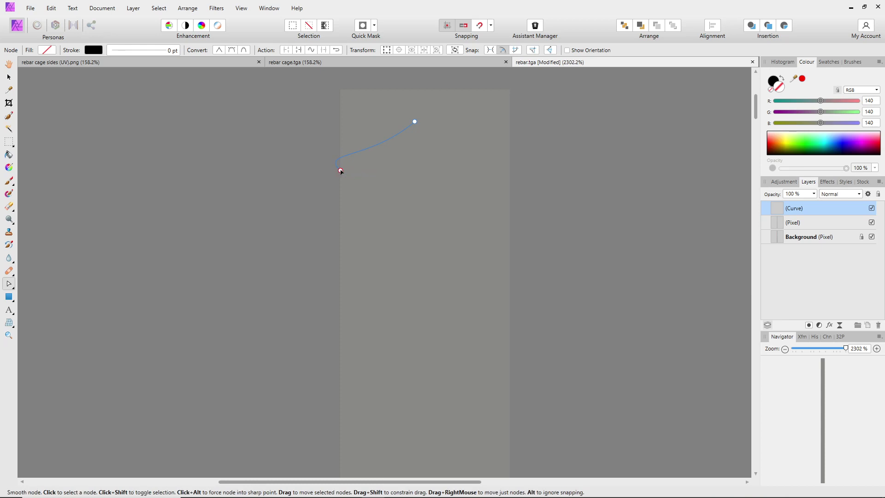
drag(339, 170, 362, 172)
key(Delete)
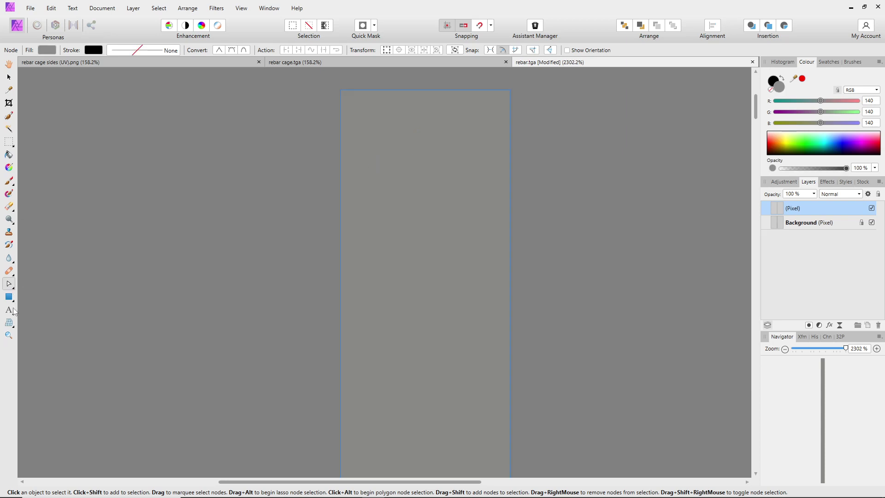
- Draw a short straight diagonal line with the Pen Tool near the upper end of the grey strip
click(14, 289)
click(40, 283)
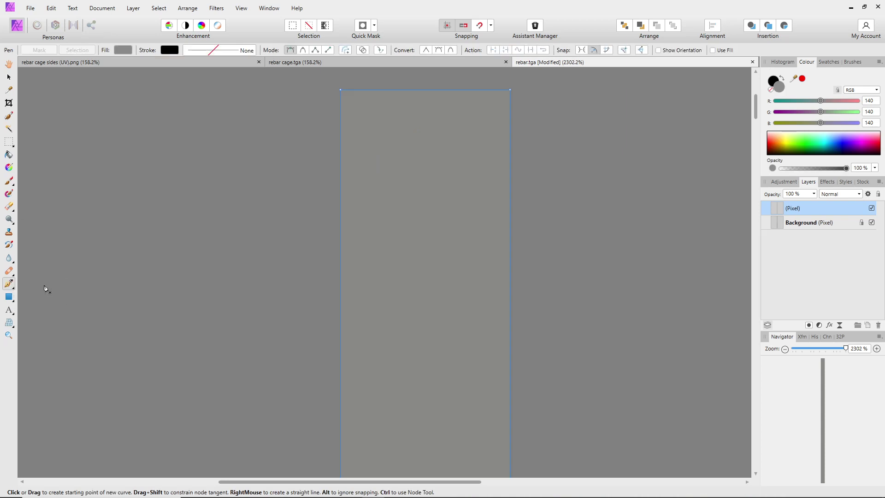
click(437, 111)
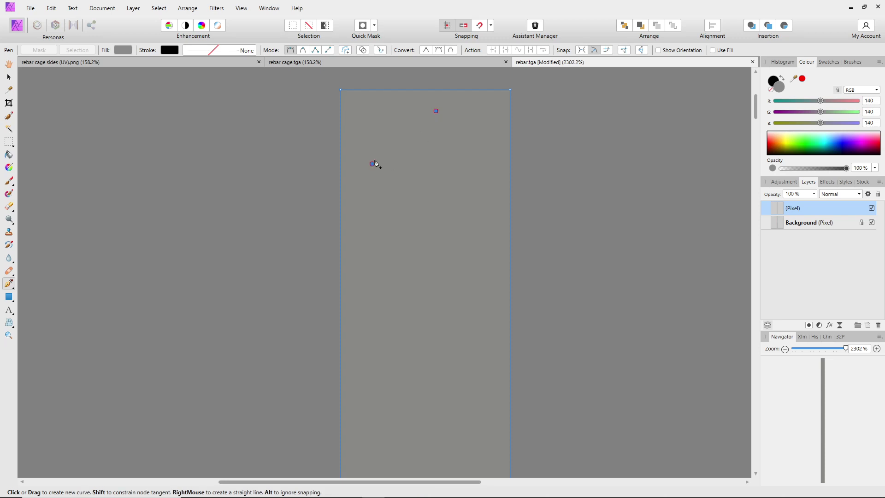
click(372, 164)
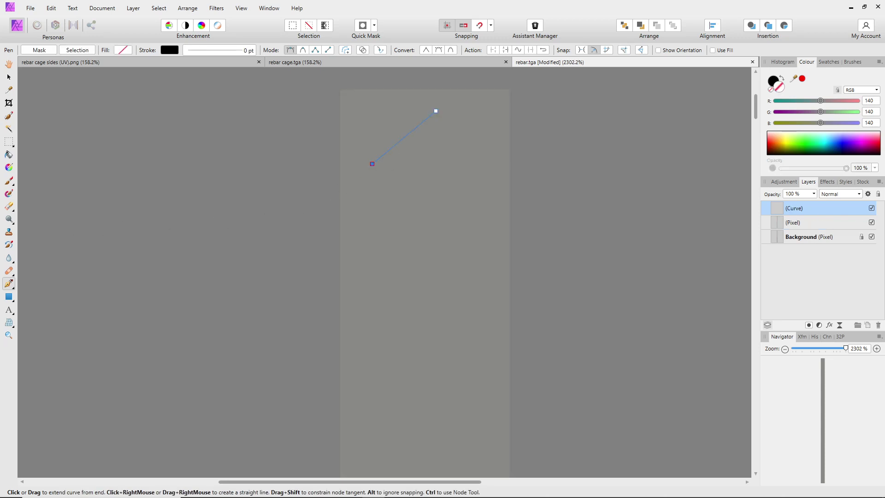
- Try to reshape the diagonal line with the Node Tool by moving its upper end node, and undo the move
click(15, 290)
click(40, 295)
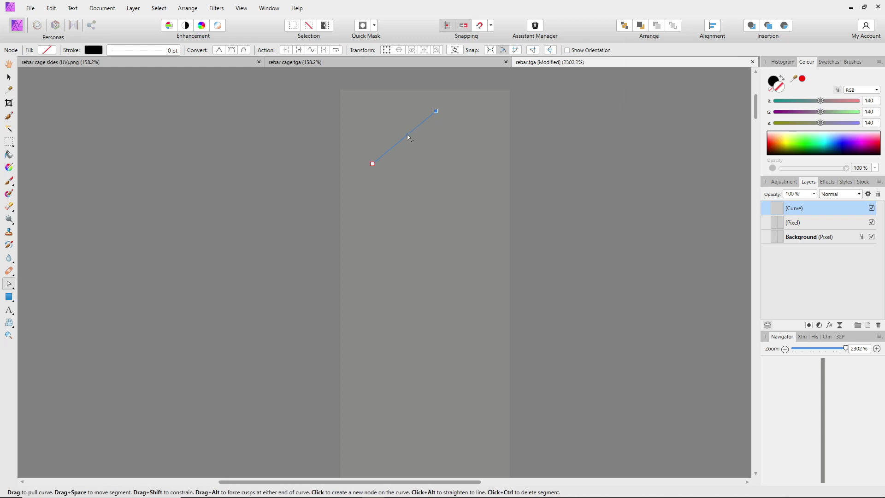
click(408, 134)
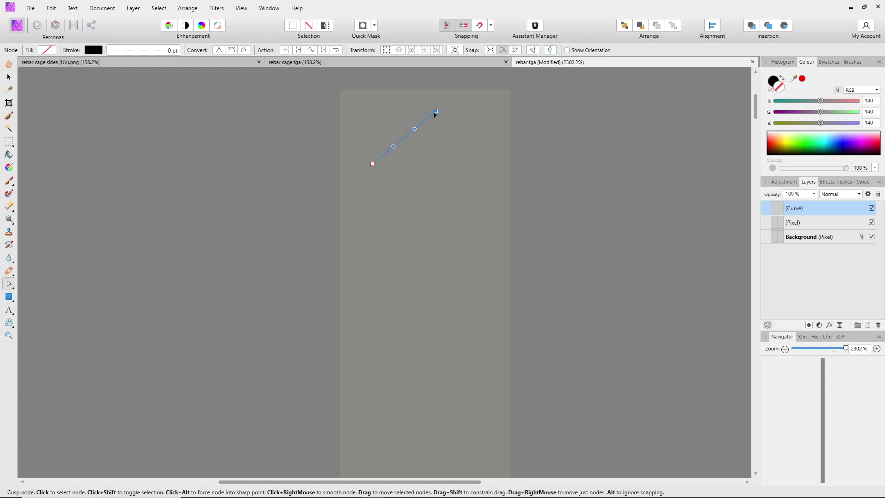
drag(436, 111, 446, 143)
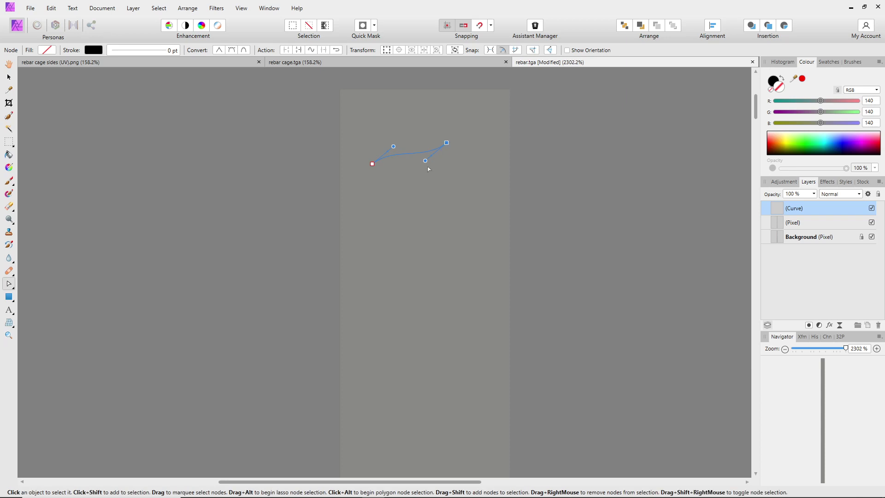
key(ctrl+z)
- Select the line's nodes and set its stroke width to 1 pt
drag(326, 93, 455, 188)
click(119, 50)
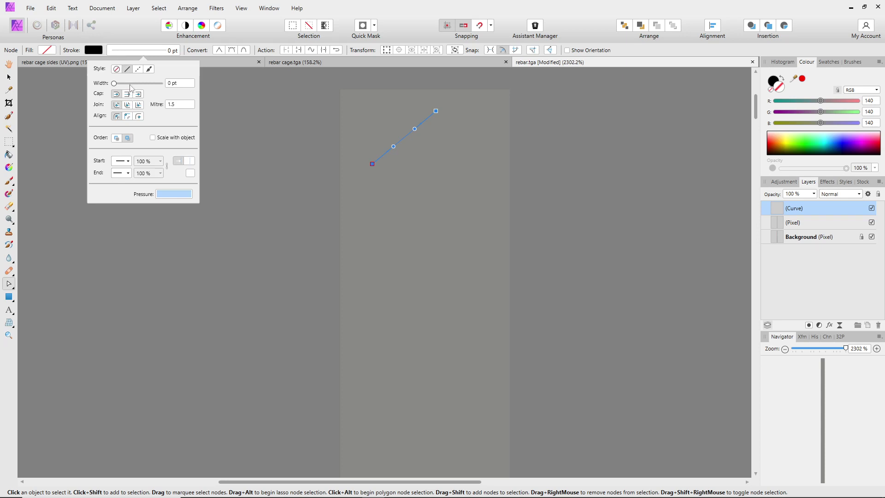
drag(114, 84, 126, 89)
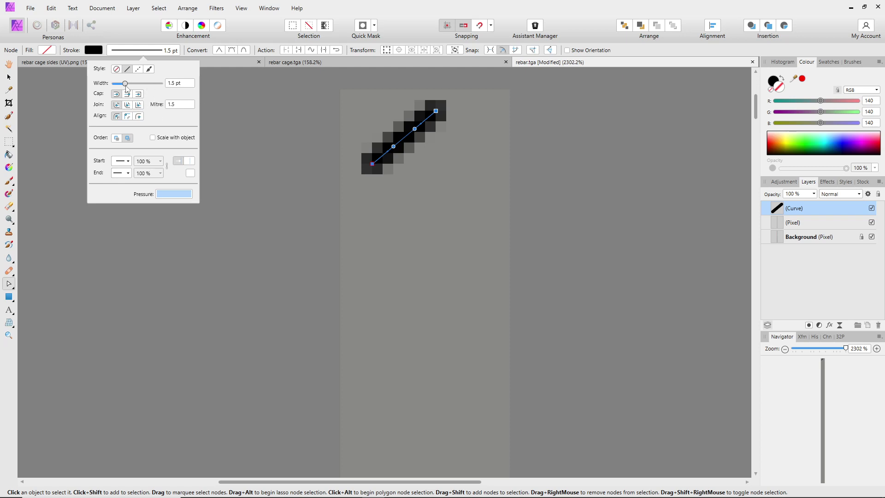
click(175, 84)
text(1)
key(Return)
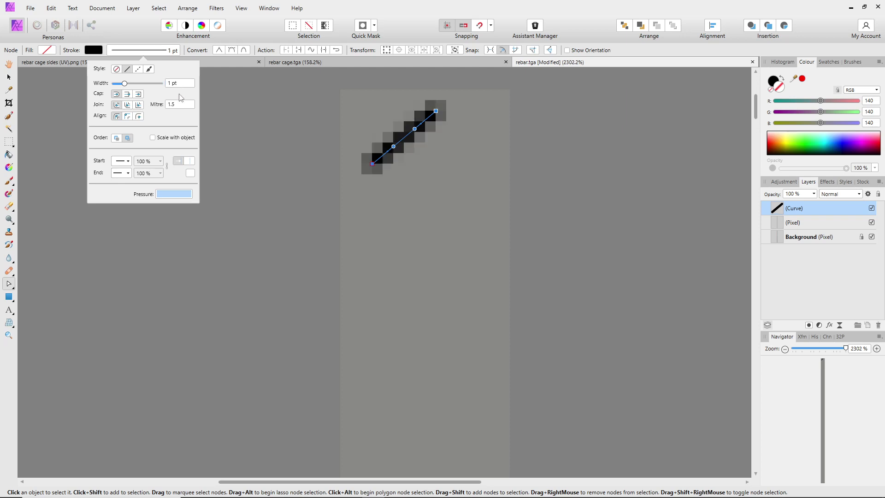
- Change the line's stroke colour to white, RGB 255, 255, 255
click(94, 52)
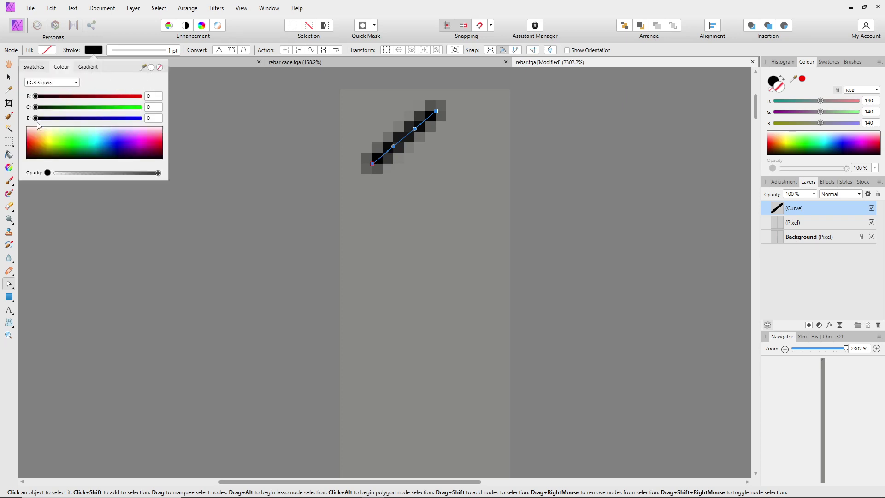
mouse_move(39, 96)
mouse_down()
mouse_move(90, 96)
mouse_move(53, 107)
mouse_move(97, 108)
mouse_up()
mouse_move(36, 118)
mouse_down()
mouse_move(147, 118)
mouse_move(162, 100)
mouse_up()
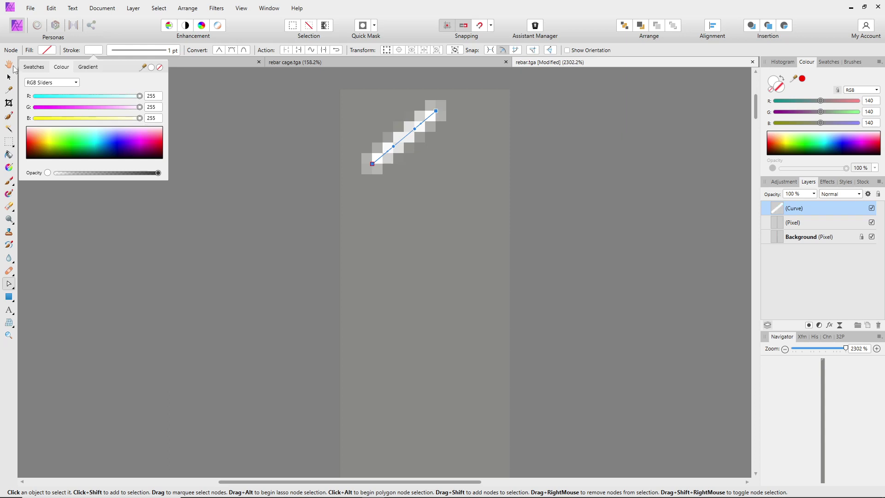
- Shorten the white line to a 45-degree diagonal and nudge it one pixel towards the strip's left edge
key(v)
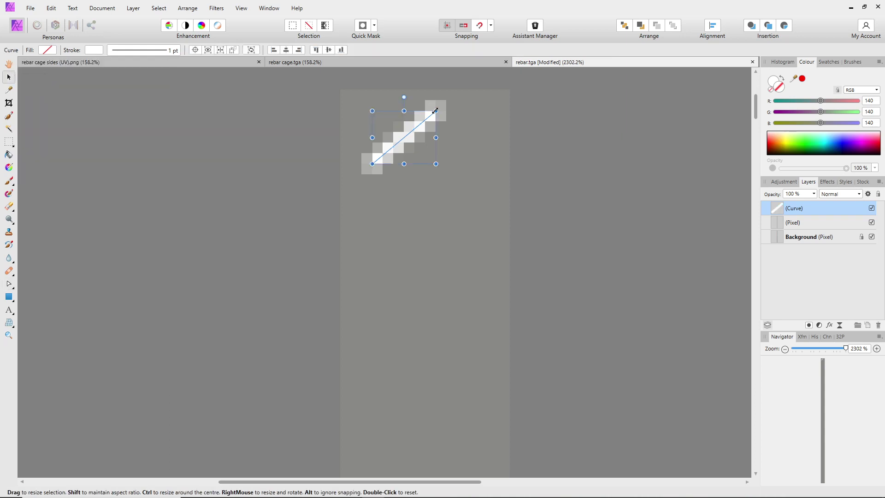
drag(435, 111, 414, 123)
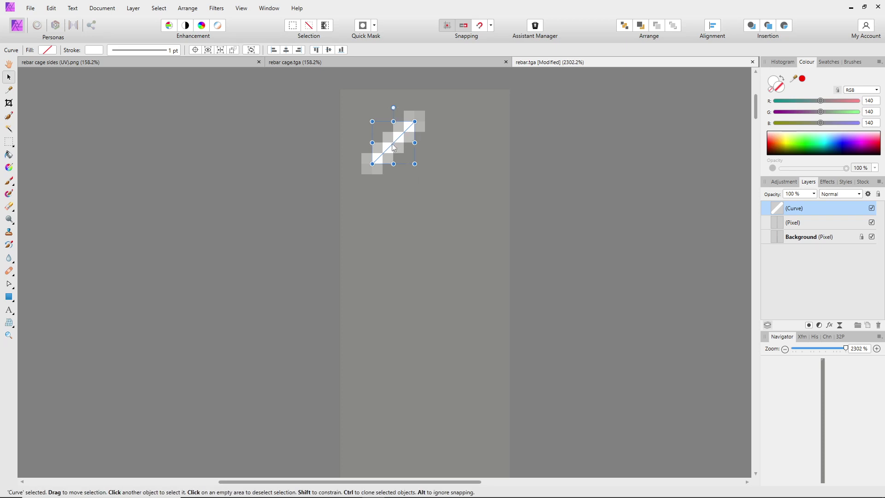
key(Left)
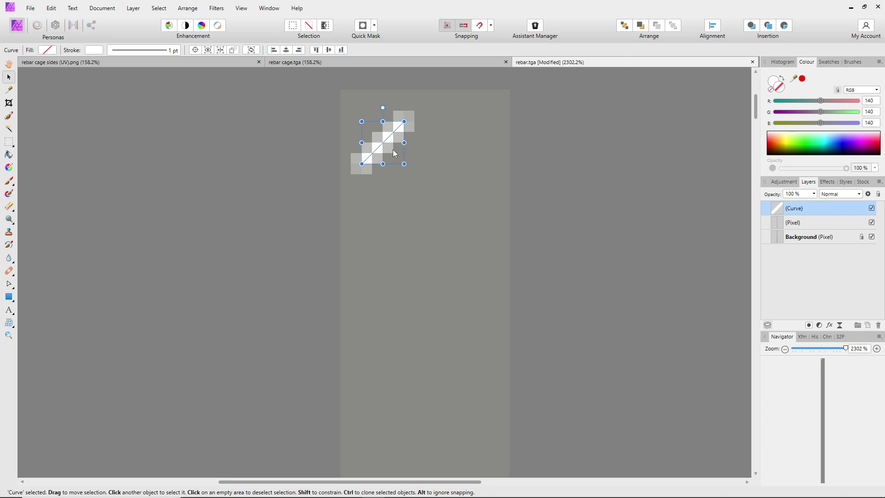
- Duplicate the white line, rotate the copy 90 degrees counterclockwise, and place it on the strip's right half to form a chevron
key(ctrl+j)
drag(383, 142, 457, 153)
drag(457, 118, 387, 154)
drag(458, 159, 465, 146)
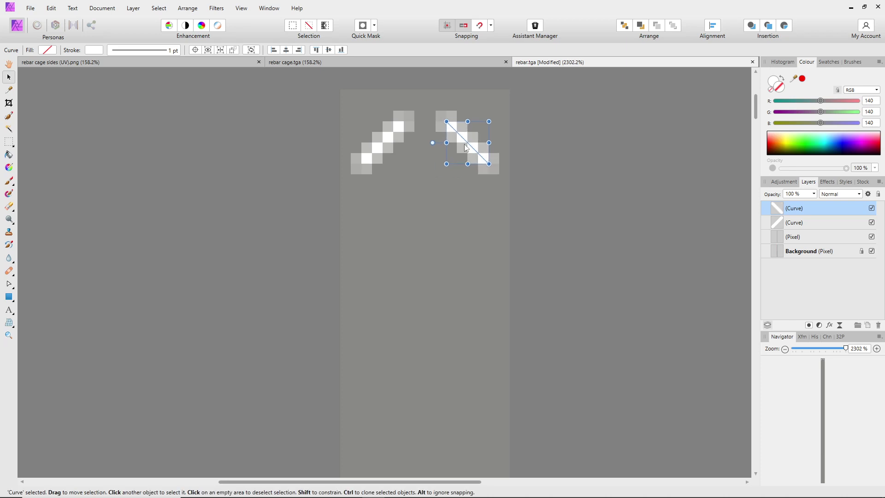
- Select both diagonal lines and place a duplicate of the pair directly below the first
shift+click(391, 137)
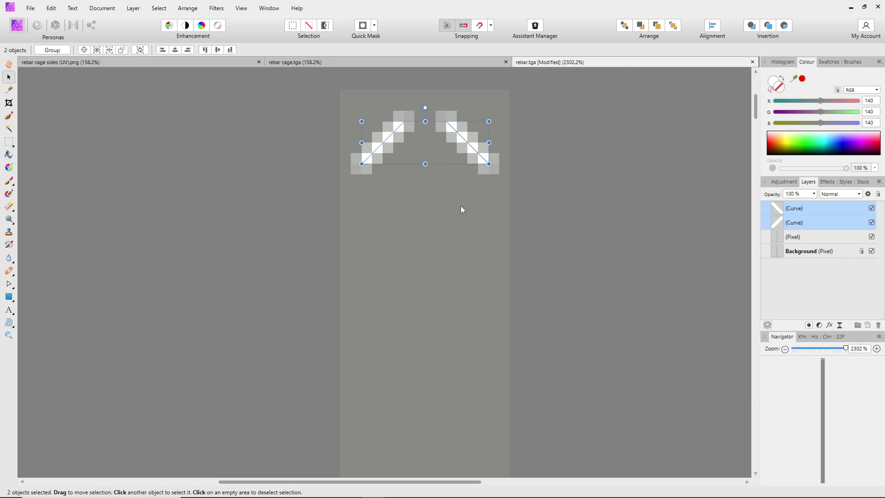
key(ctrl+j)
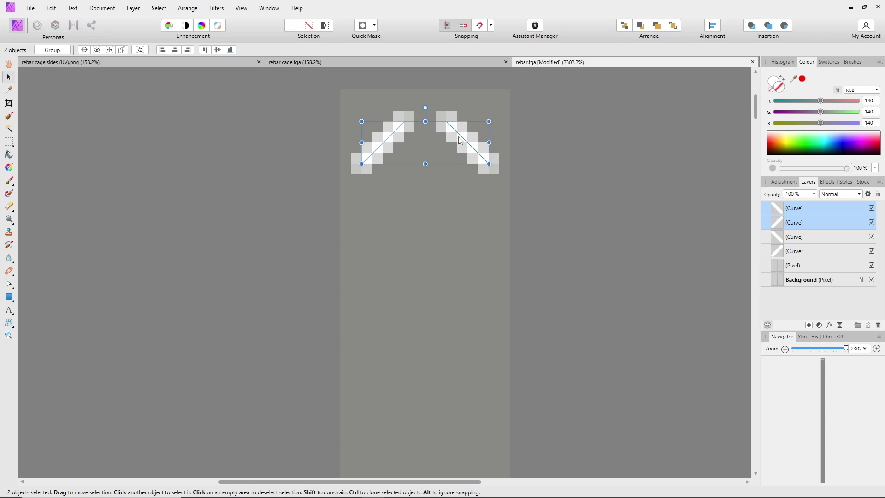
drag(428, 145, 427, 219)
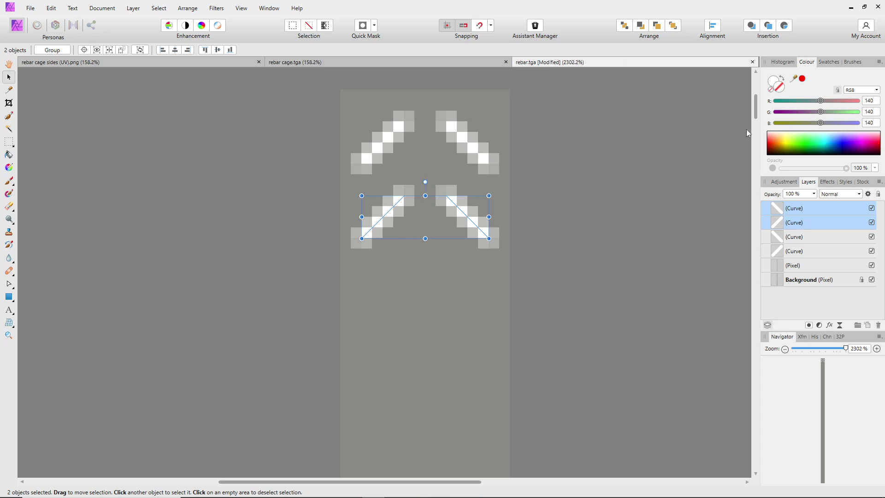
- Select all four diagonal lines and place a copy of the two chevron rows below them at the same spacing
drag(757, 111, 758, 117)
ctrl+scroll(723, 132, down, 10)
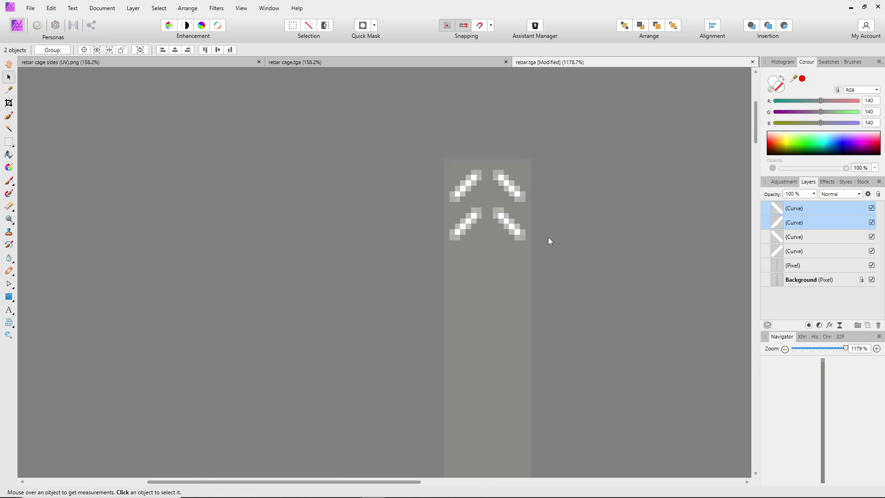
ctrl+scroll(575, 287, down, 1)
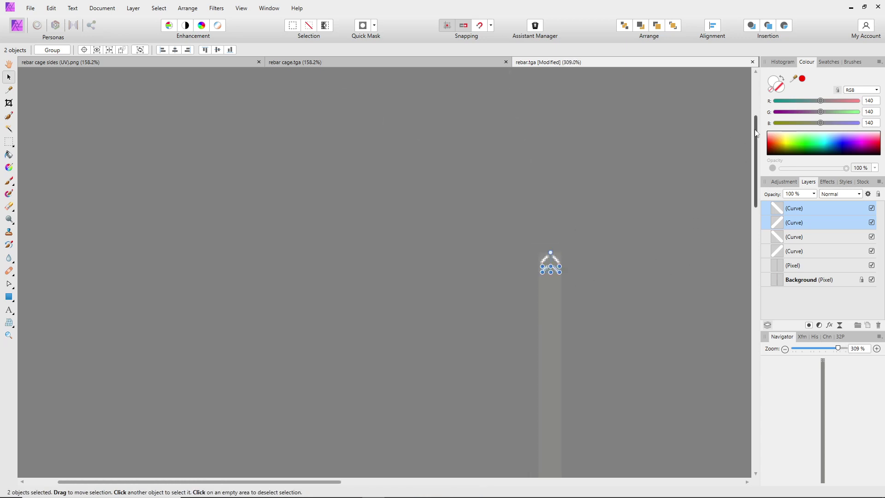
drag(755, 154, 737, 191)
ctrl+scroll(610, 230, down, 1)
scroll(706, 214, up, 2)
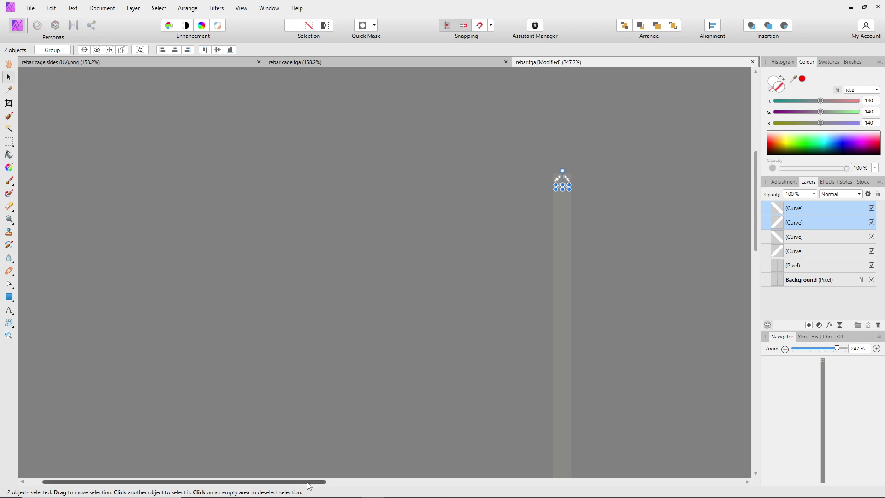
drag(308, 482, 572, 465)
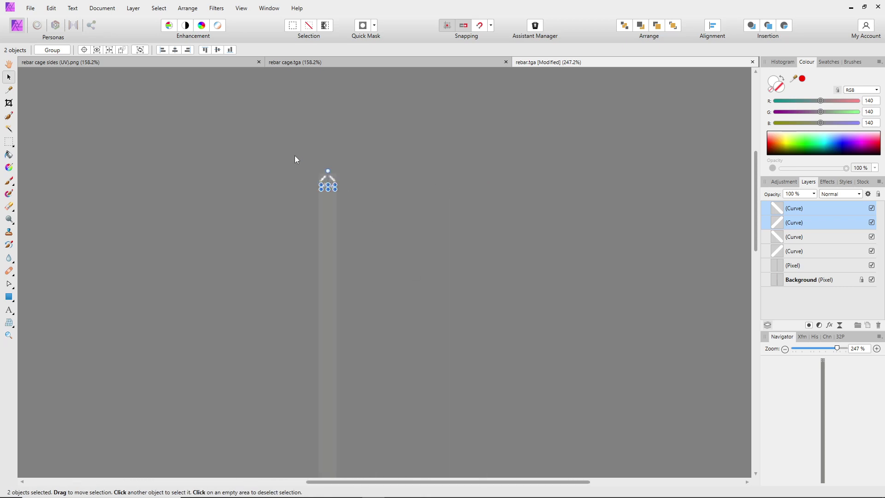
drag(295, 159, 356, 217)
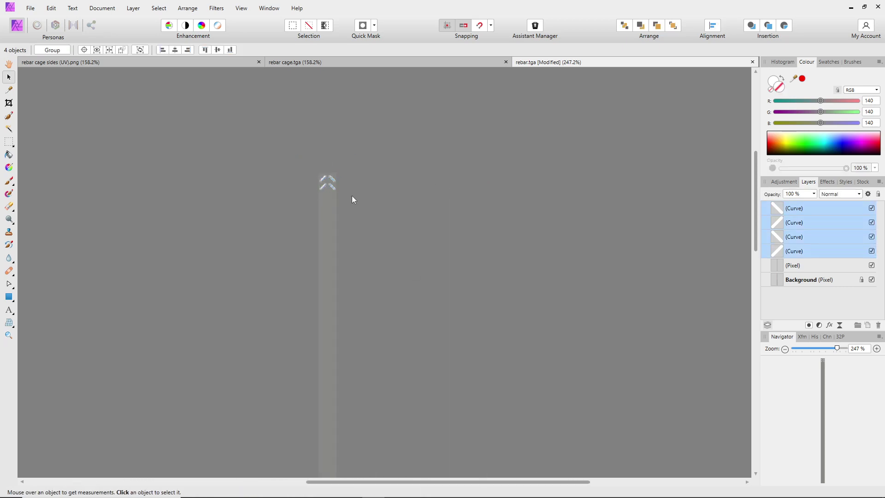
ctrl+scroll(349, 190, up, 8)
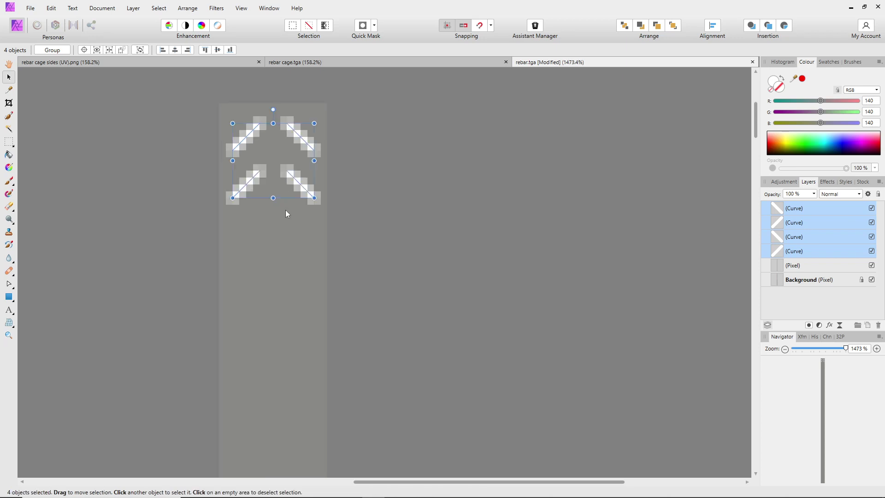
ctrl+drag(278, 146, 274, 249)
- Copy the four chevron rows directly below themselves, and repeat the copy with all eight resulting rows
drag(194, 95, 363, 342)
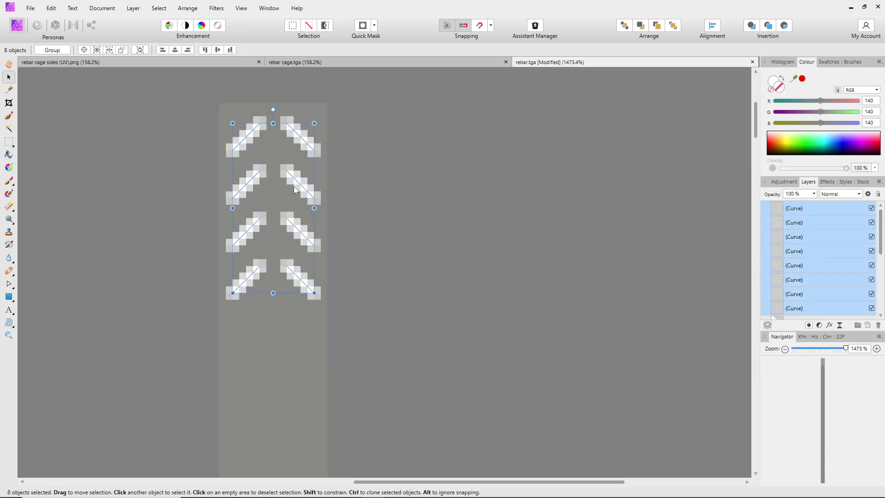
mouse_move(276, 197)
ctrl+mouse_down()
mouse_move(277, 439)
mouse_move(275, 383)
ctrl+mouse_up()
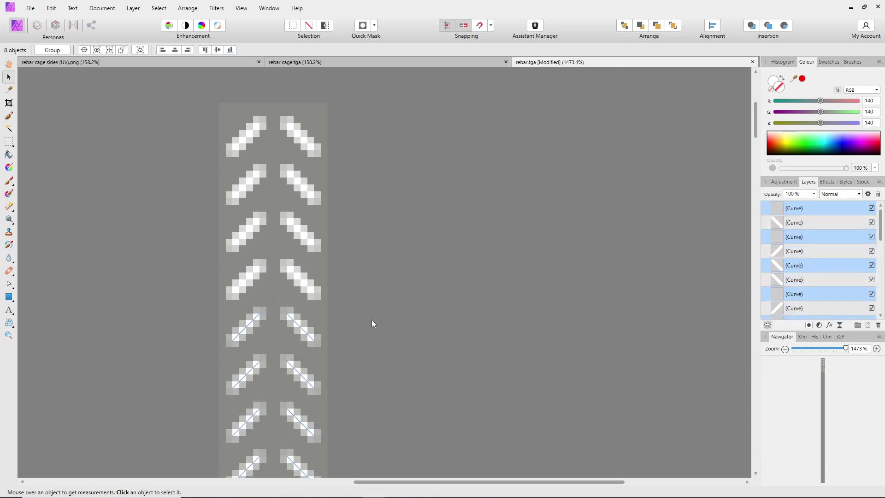
scroll(370, 323, down, 3)
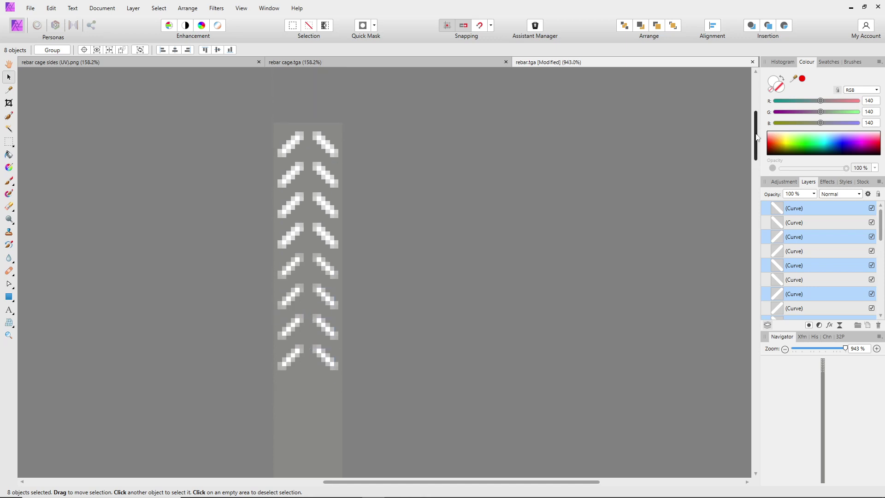
scroll(390, 319, down, 2)
drag(276, 174, 385, 383)
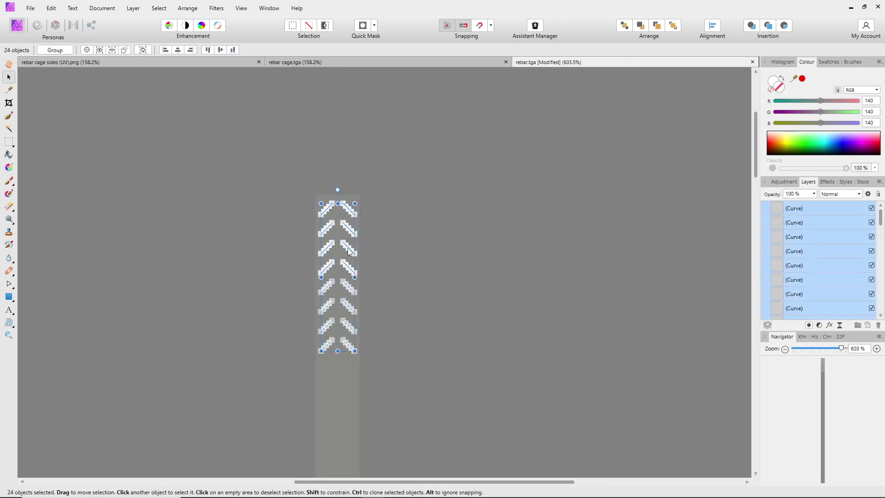
drag(343, 288, 342, 409)
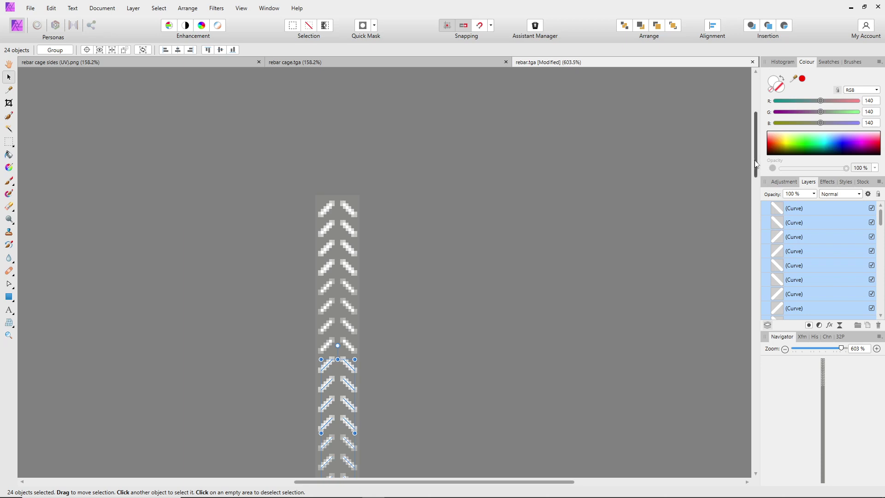
- Select all sixteen chevron rows and place a copy of them directly below, continuing the pattern down the strip
drag(756, 161, 756, 181)
ctrl+scroll(442, 268, down, 1)
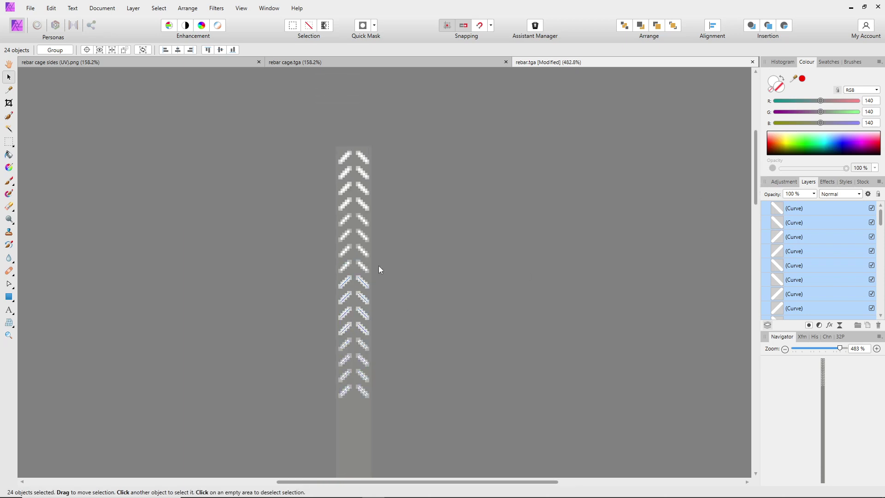
click(298, 132)
drag(298, 132, 447, 423)
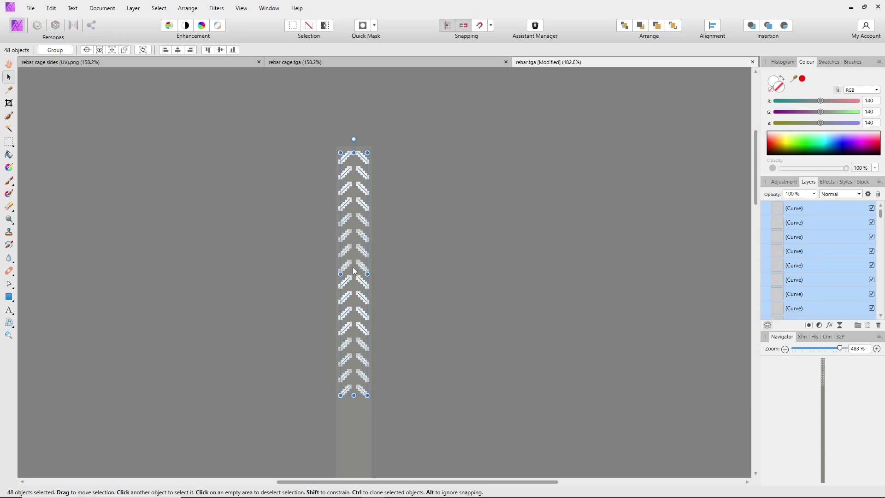
drag(353, 267, 353, 457)
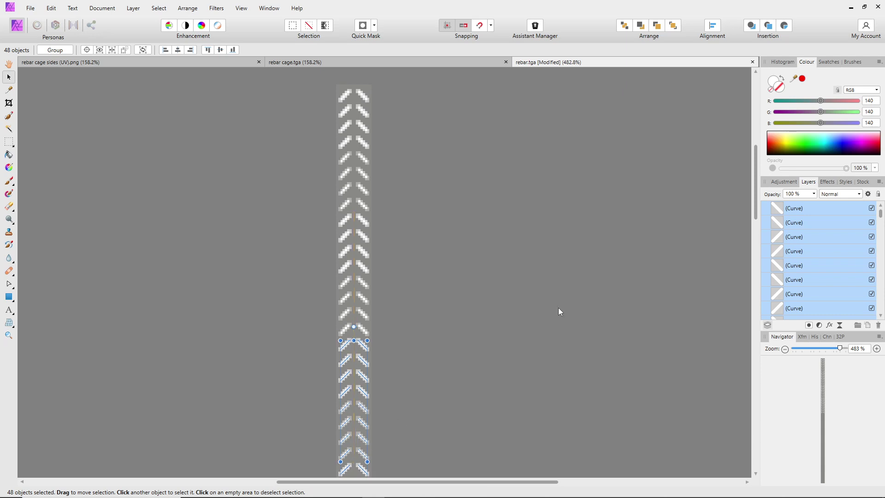
- Select the entire existing run of chevron rows and place a copy of it directly below at the same spacing
scroll(748, 248, down, 3)
scroll(718, 231, up, 2)
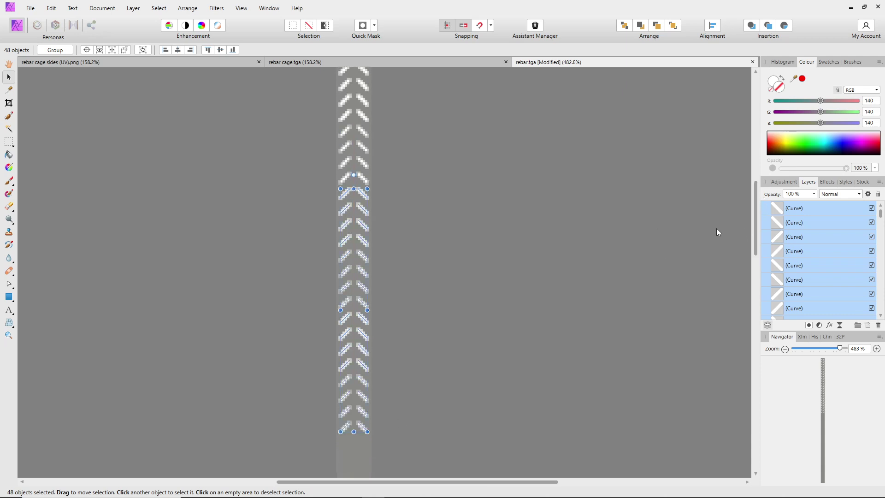
shift+scroll(452, 270, right, 1)
ctrl+scroll(356, 306, down, 6)
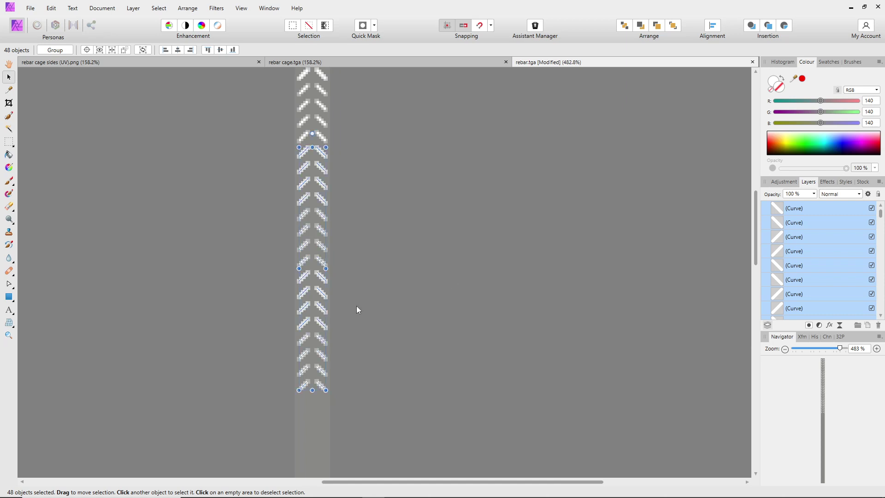
ctrl+scroll(346, 301, down, 1)
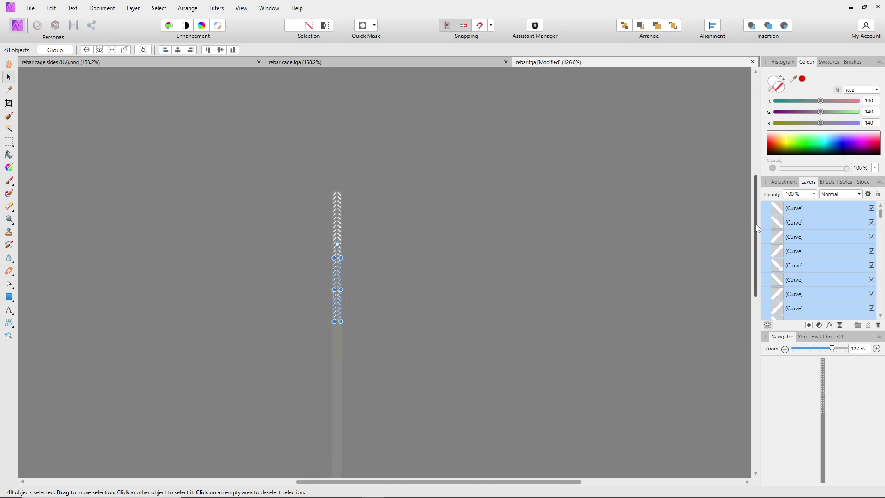
drag(755, 229, 754, 264)
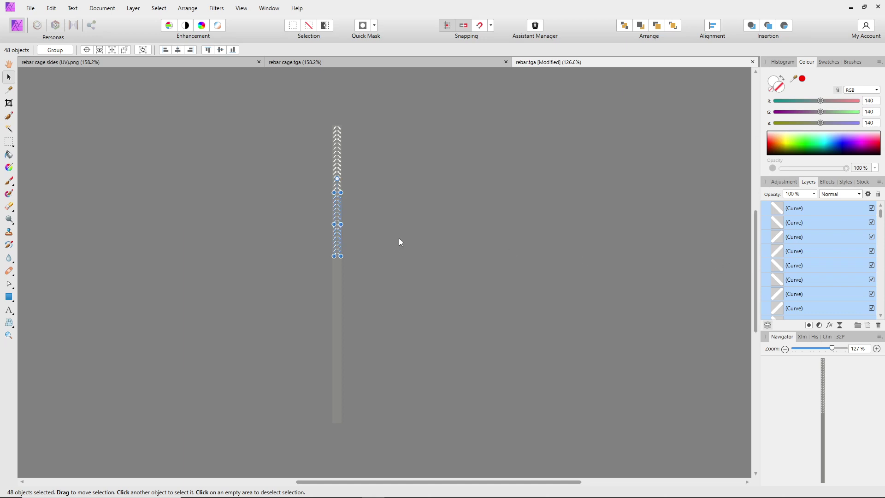
drag(297, 111, 391, 285)
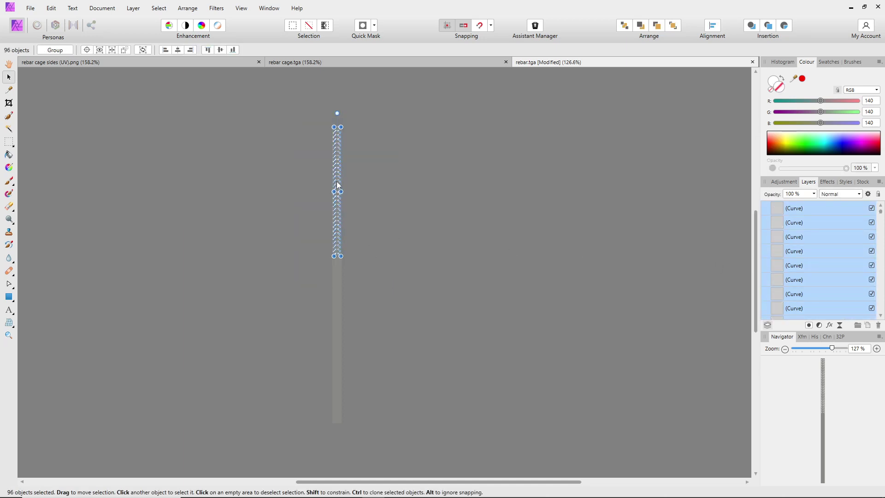
ctrl+drag(337, 180, 340, 316)
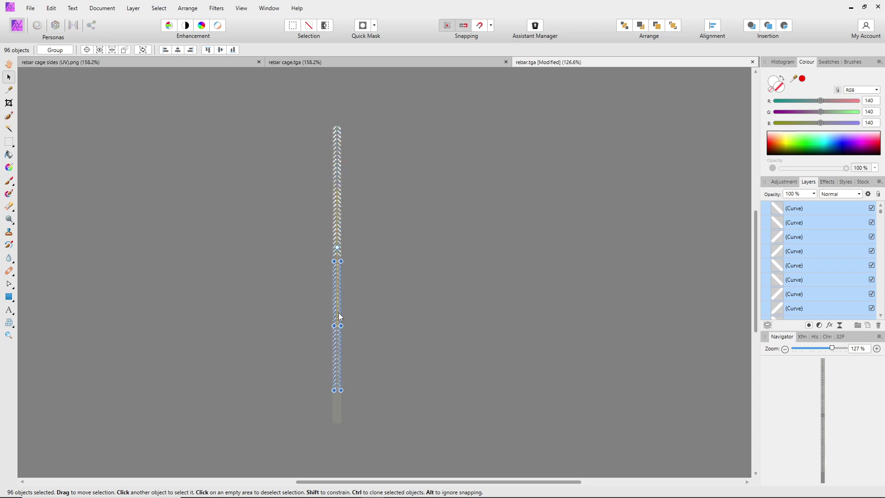
- Select the lowest seven chevron rows and place a copy of them directly below, towards the lower end of the strip
ctrl+scroll(345, 246, up, 4)
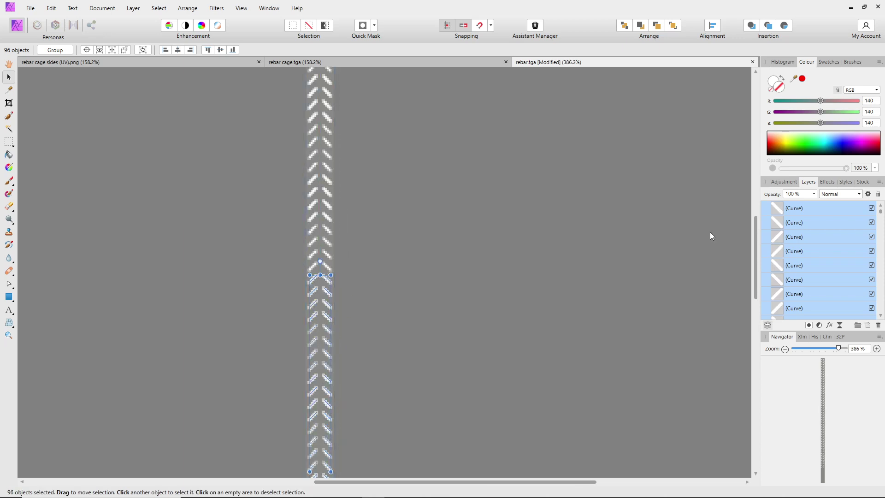
drag(755, 243, 746, 201)
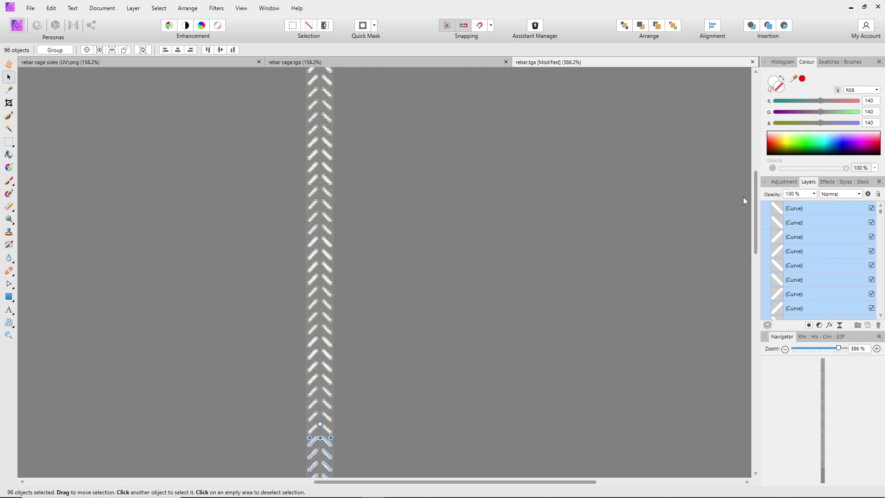
ctrl+scroll(338, 436, up, 2)
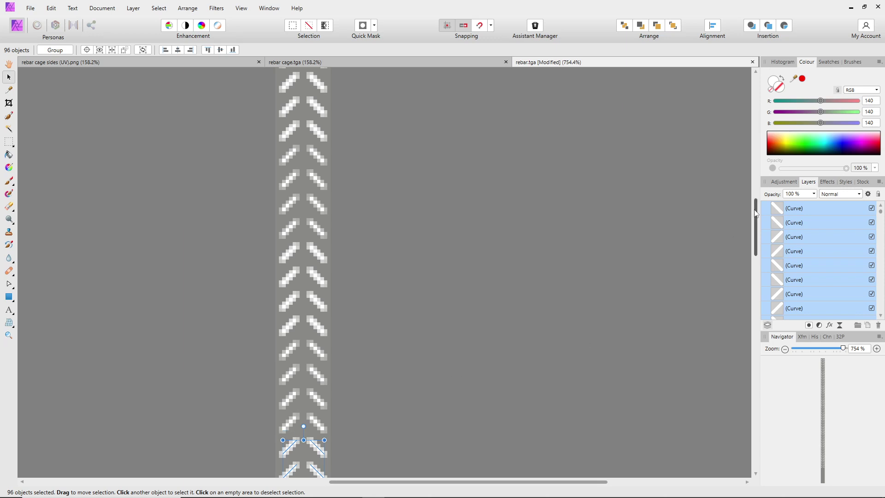
drag(756, 231, 756, 261)
ctrl+scroll(277, 264, down, 5)
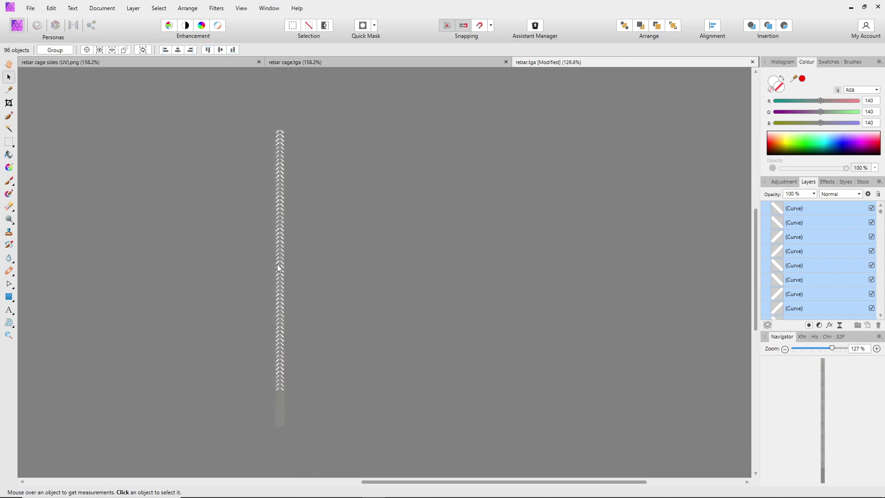
click(255, 427)
ctrl+scroll(255, 429, up, 4)
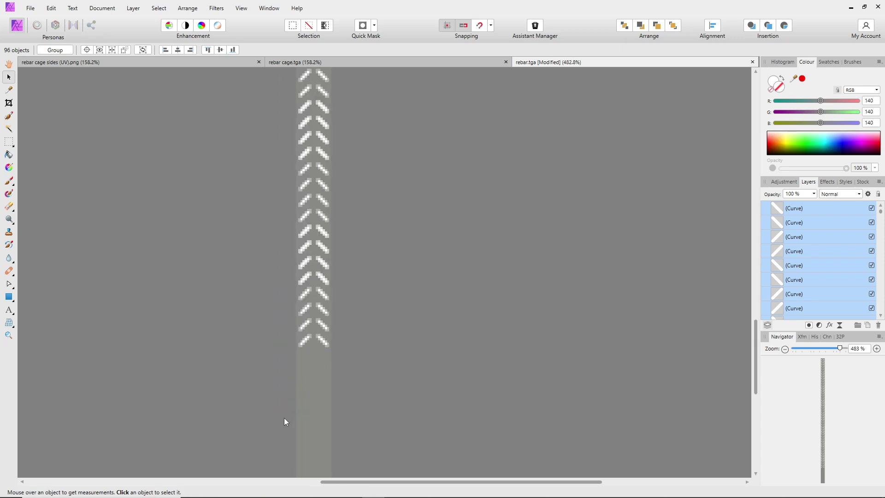
key(ctrl+a)
drag(755, 357, 756, 374)
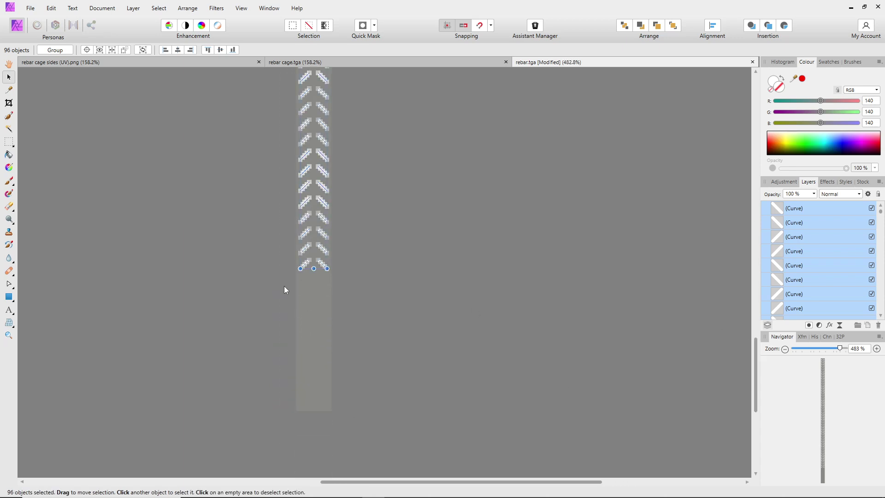
click(270, 311)
drag(252, 314, 395, 164)
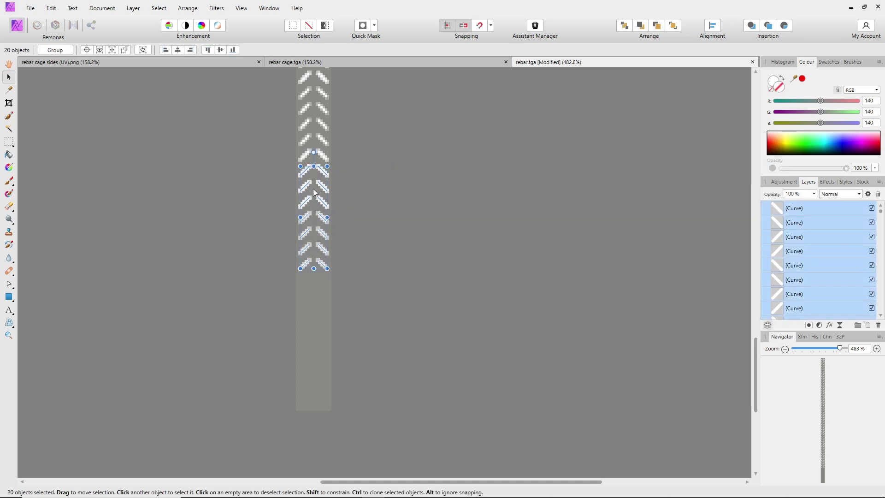
drag(314, 192, 315, 302)
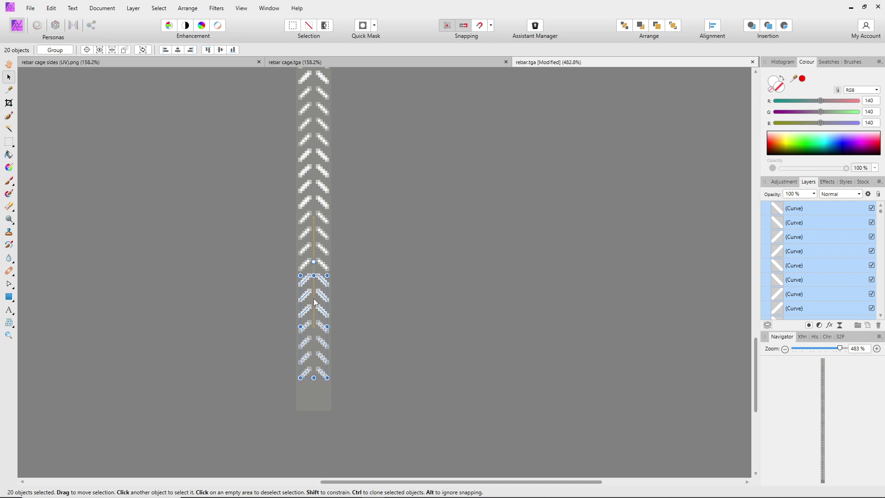
- Select the four diagonal lines of the last two chevron rows and copy them below to fill the strip's lower end
click(257, 322)
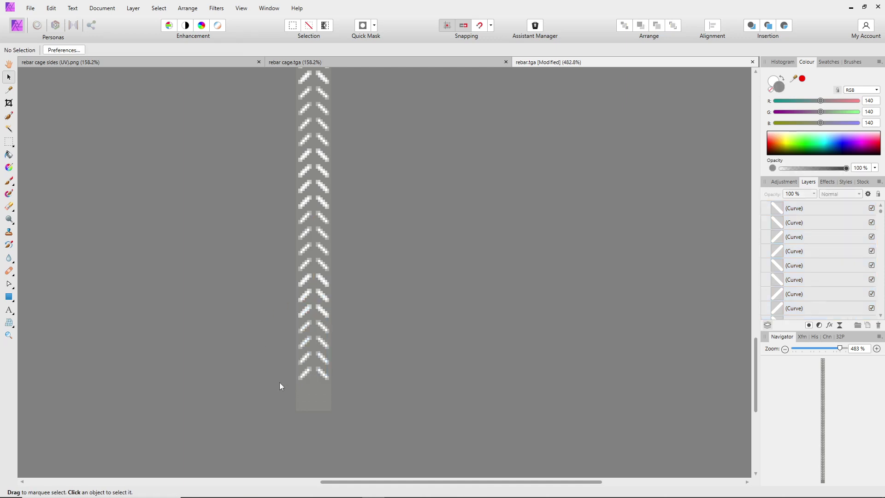
click(303, 374)
shift+click(322, 375)
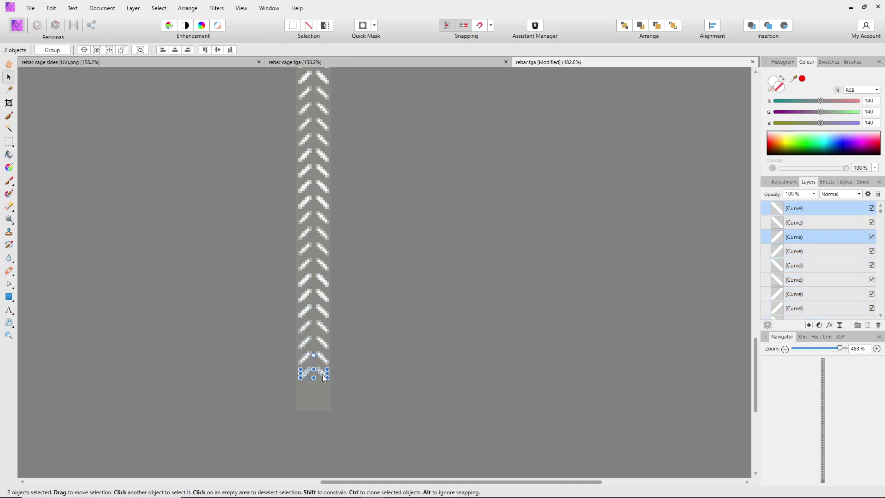
shift+click(326, 363)
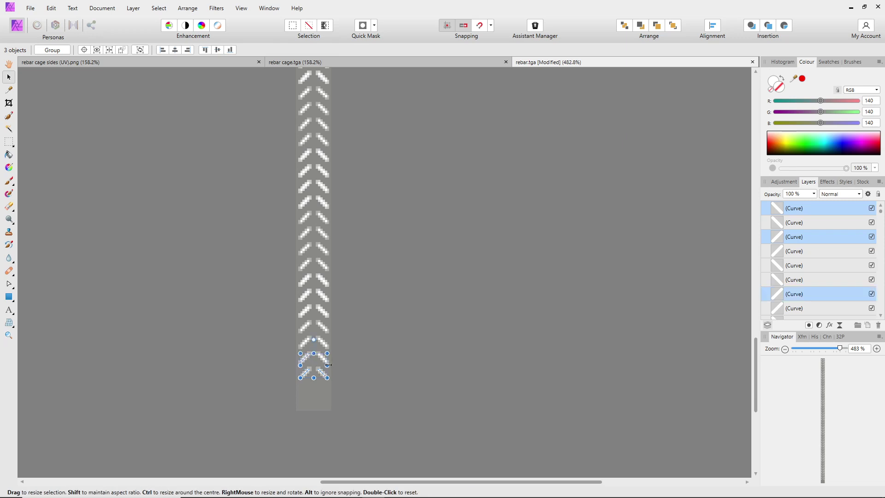
shift+click(322, 358)
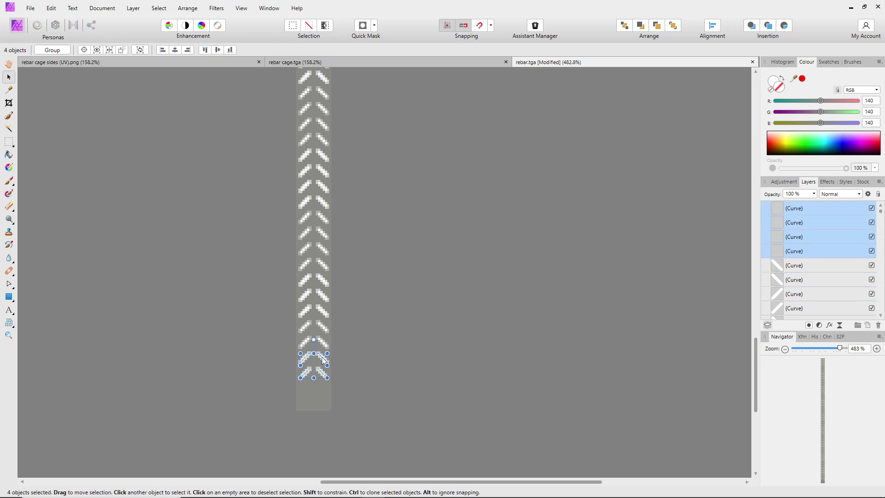
drag(322, 357, 322, 385)
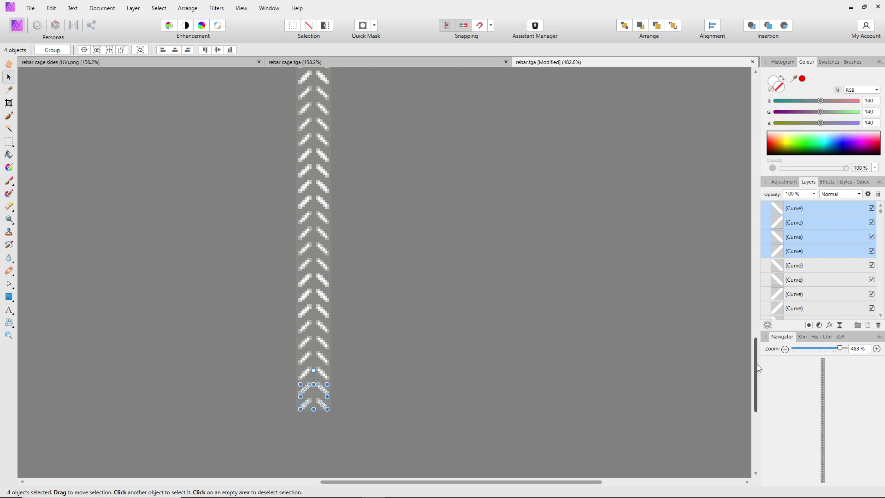
- Copy the topmost pair of diagonal lines upwards and nudge the copy so only its lower tips overlap the strip's top edge
drag(756, 368, 757, 396)
ctrl+scroll(334, 301, up, 6)
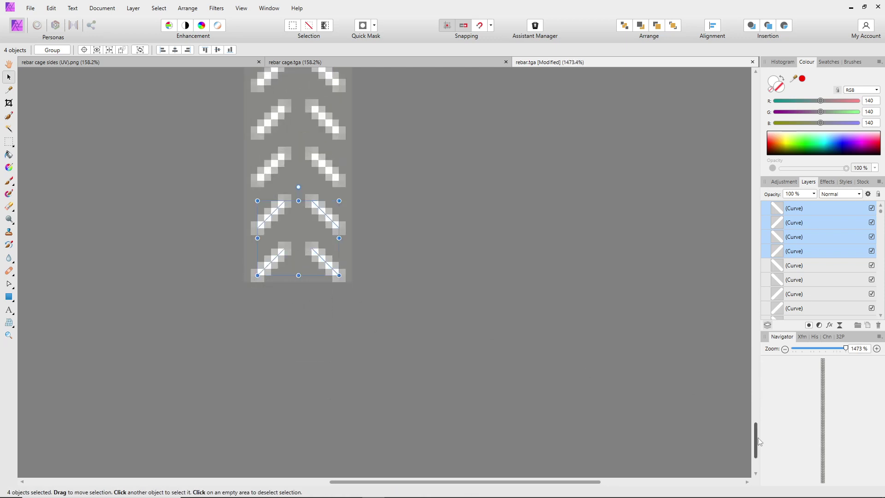
drag(758, 442, 743, 109)
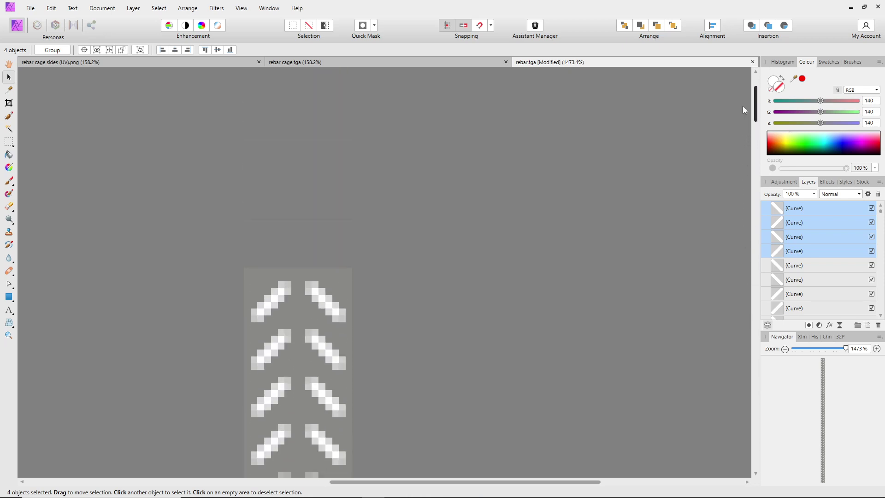
click(260, 313)
shift+click(327, 300)
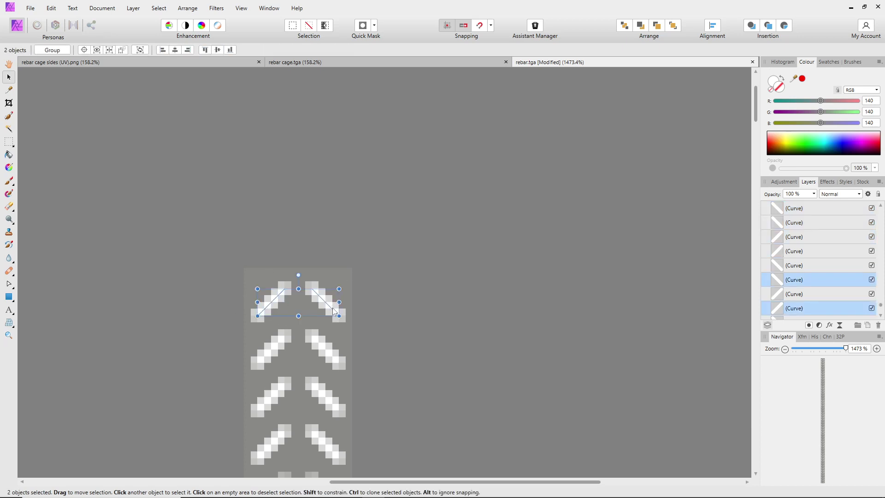
key(ctrl+])
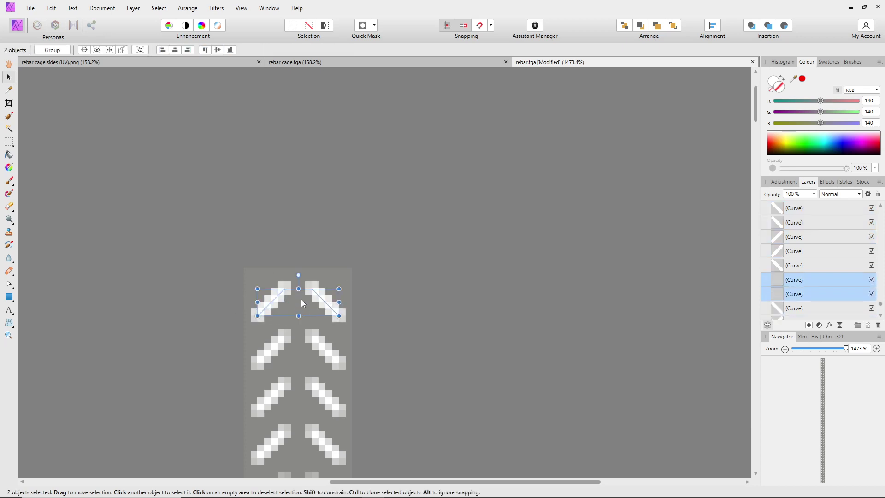
drag(300, 302, 300, 260)
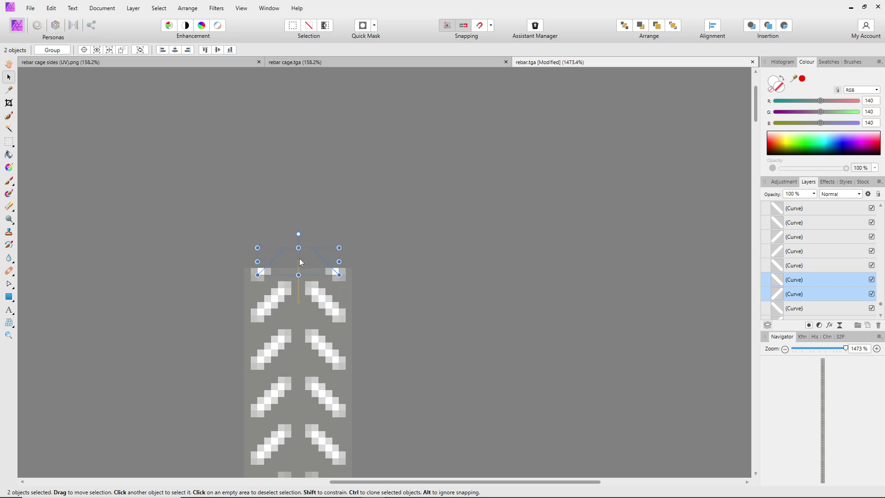
key(Up)
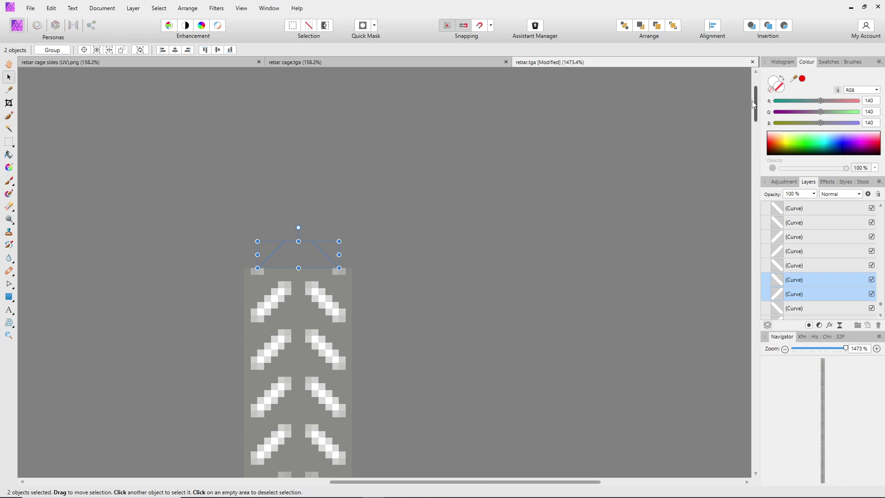
- Nudge the last chevron row one pixel down past the strip's bottom edge, and the row above it down by one pixel too
drag(756, 103, 737, 431)
drag(214, 389, 369, 308)
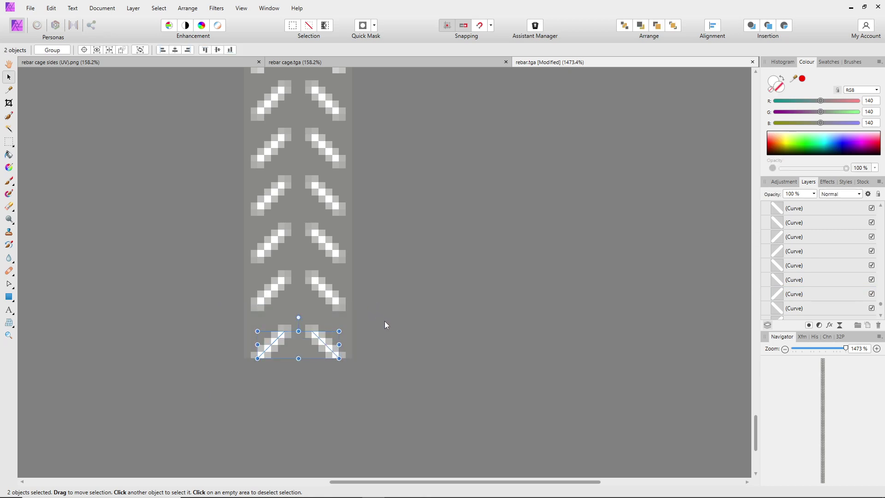
drag(207, 316, 377, 270)
key(Up)
click(377, 272)
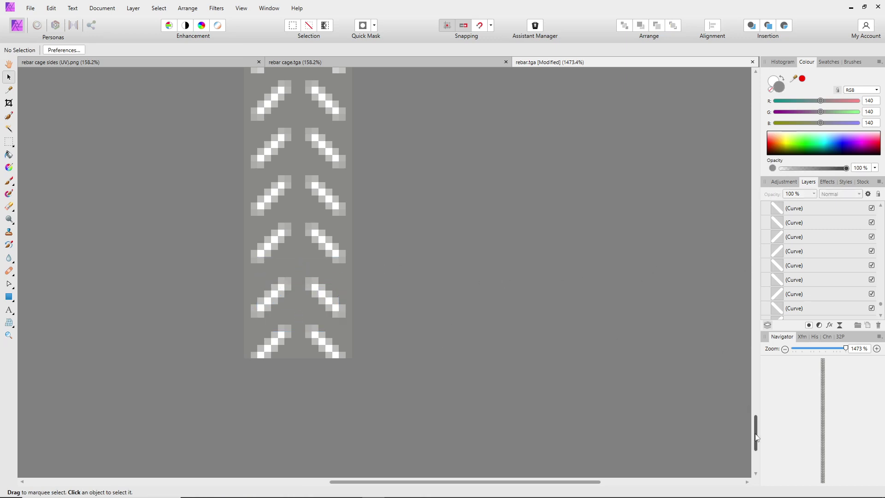
- Examine the chevron pattern along the whole strip and the pixel edges of the topmost ribs at high magnification
scroll(522, 376, up, 10)
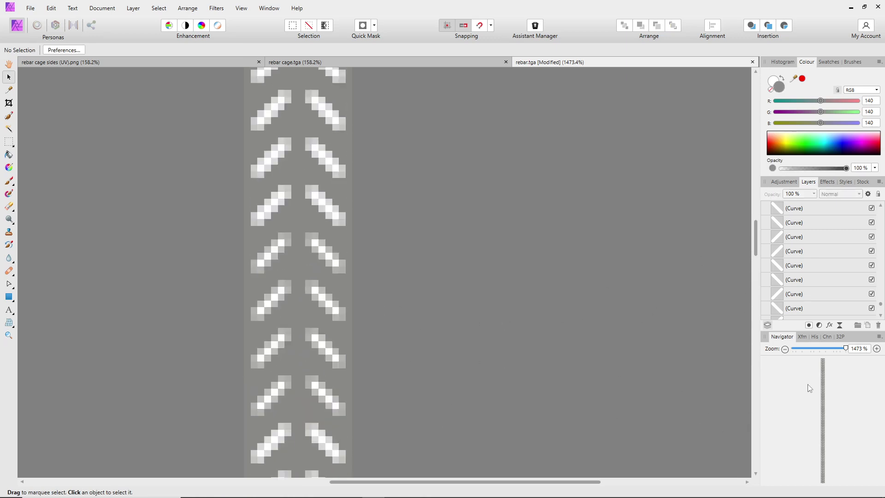
drag(846, 349, 826, 350)
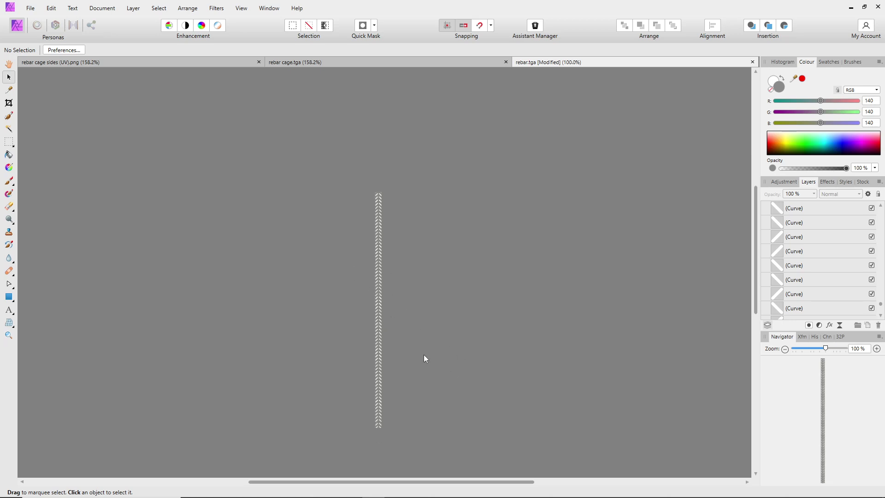
ctrl+scroll(421, 328, up, 3)
ctrl+scroll(421, 331, up, 3)
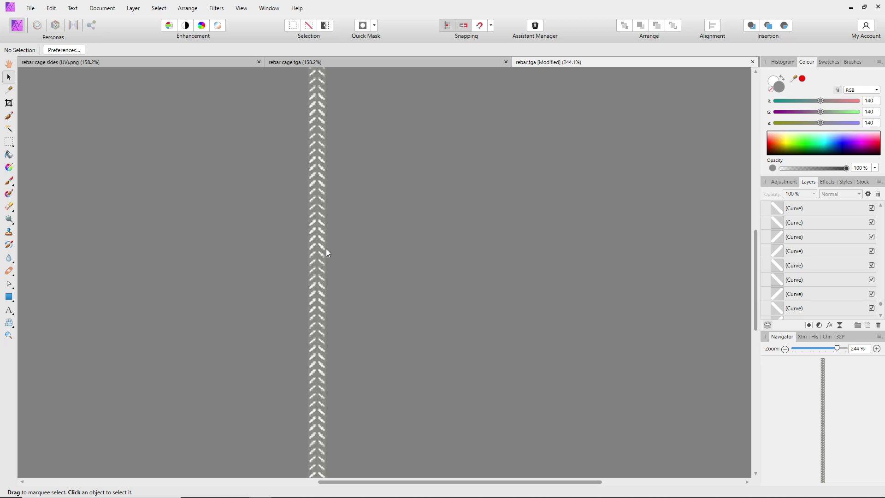
drag(756, 282, 759, 217)
ctrl+scroll(314, 197, up, 4)
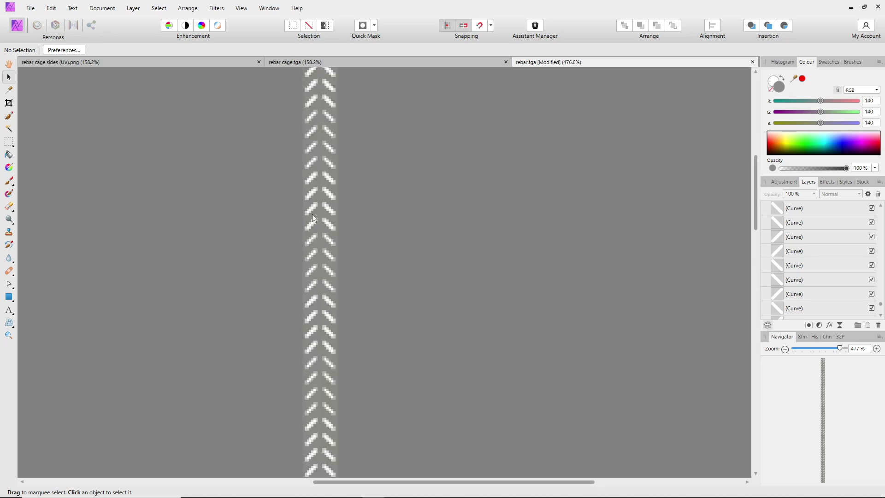
ctrl+scroll(314, 197, up, 1)
drag(755, 199, 758, 165)
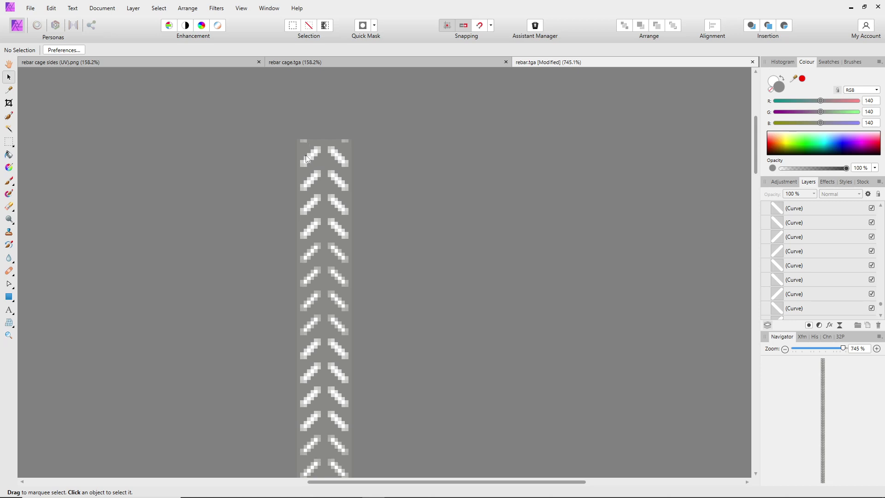
ctrl+scroll(306, 159, up, 5)
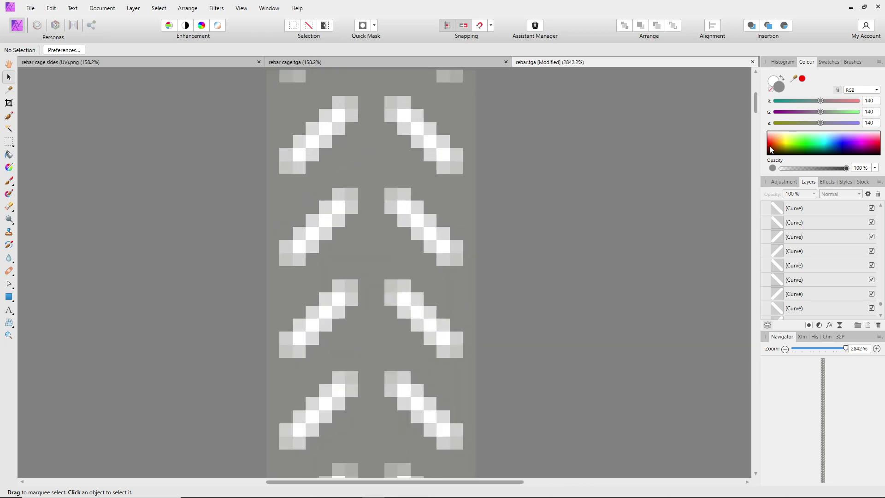
scroll(756, 104, up, 3)
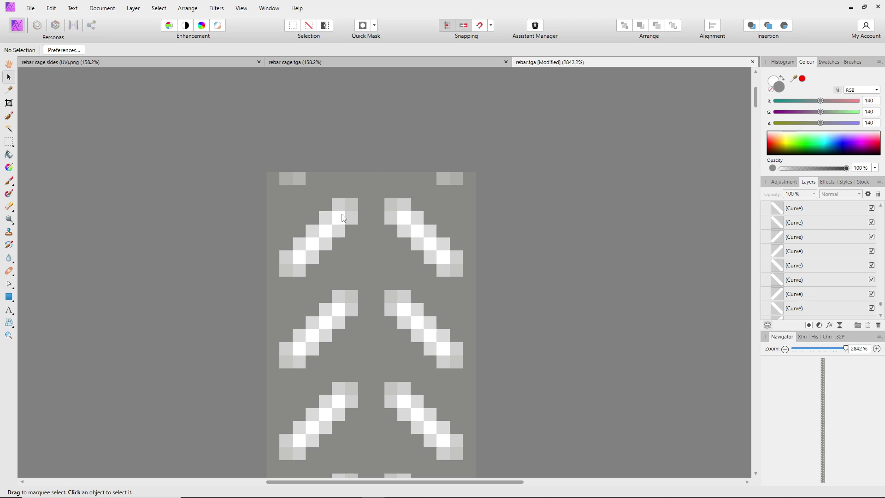
click(356, 201)
click(319, 233)
click(287, 270)
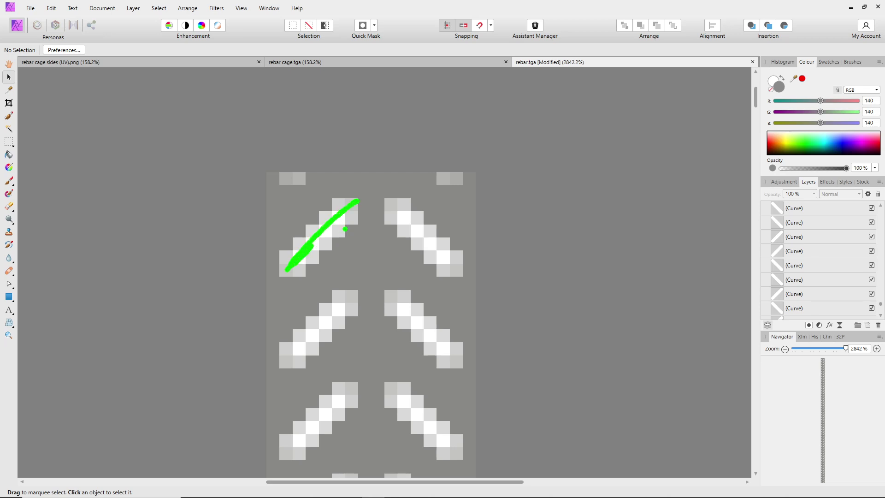
click(318, 255)
click(334, 202)
click(307, 227)
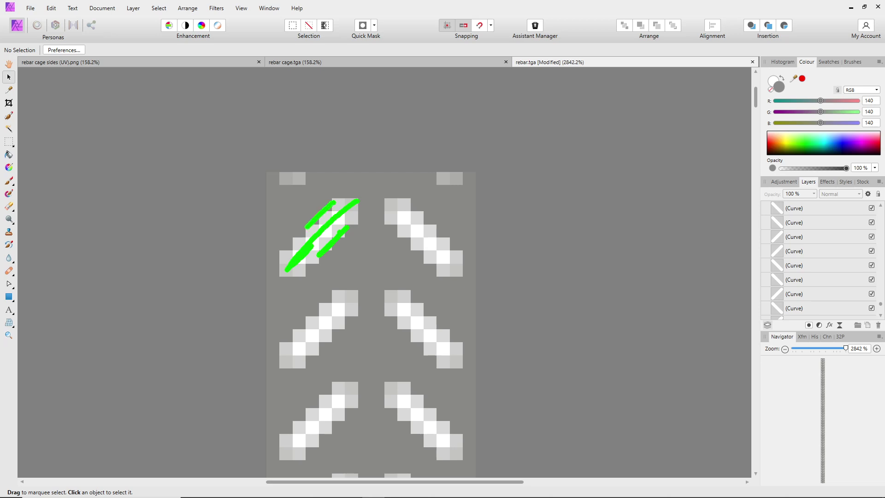
drag(307, 226, 301, 231)
mouse_move(359, 237)
mouse_down()
mouse_move(320, 280)
mouse_move(353, 258)
mouse_up()
mouse_move(323, 194)
mouse_down()
mouse_move(290, 220)
mouse_move(313, 190)
mouse_up()
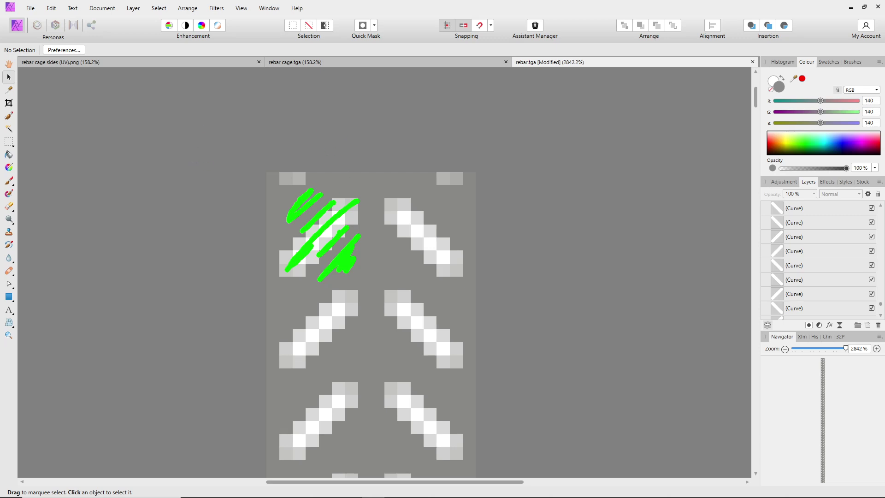
mouse_move(163, 153)
mouse_down()
mouse_move(170, 134)
mouse_move(199, 135)
mouse_move(212, 158)
mouse_move(270, 126)
mouse_move(289, 162)
mouse_move(371, 155)
mouse_up()
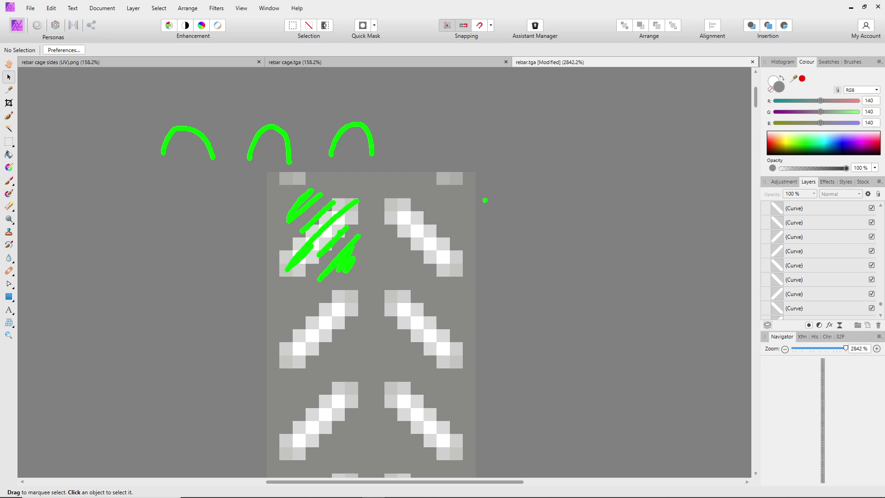
drag(485, 200, 485, 366)
drag(471, 323, 499, 336)
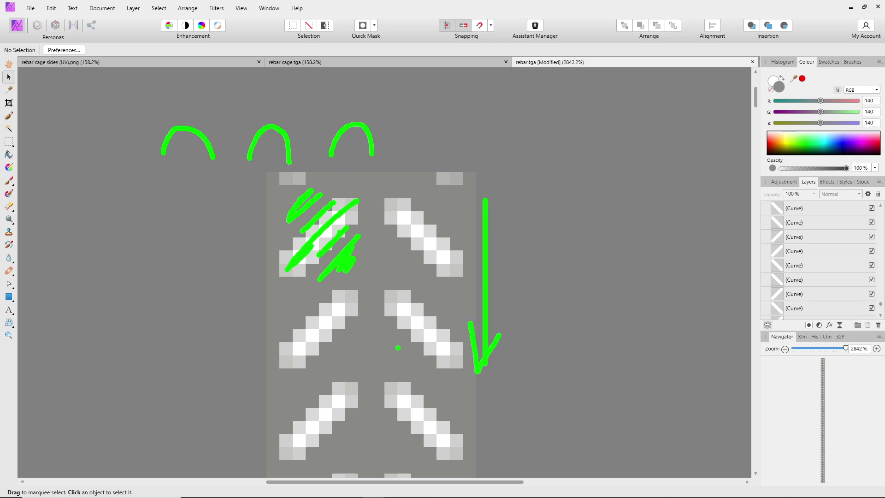
key(Escape)
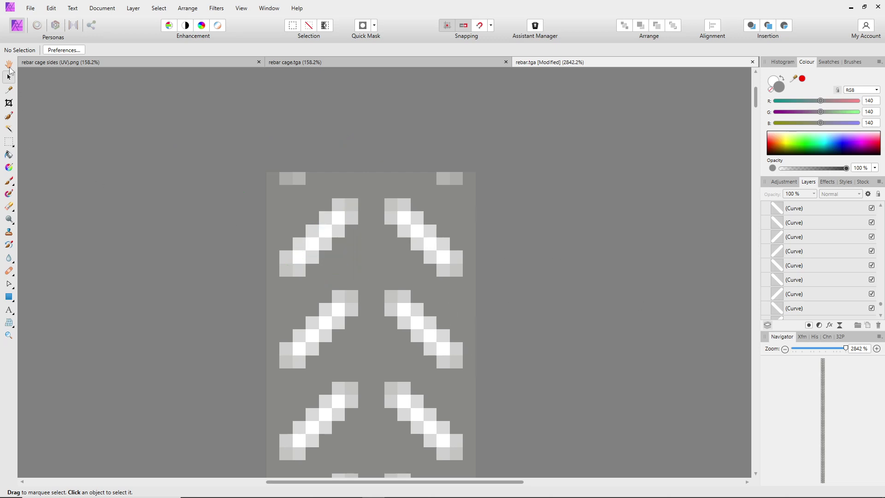
- Select the strip's grey pixel layer beneath the curves and flood-fill it with a lighter grey of RGB 164, 169, 171
click(278, 209)
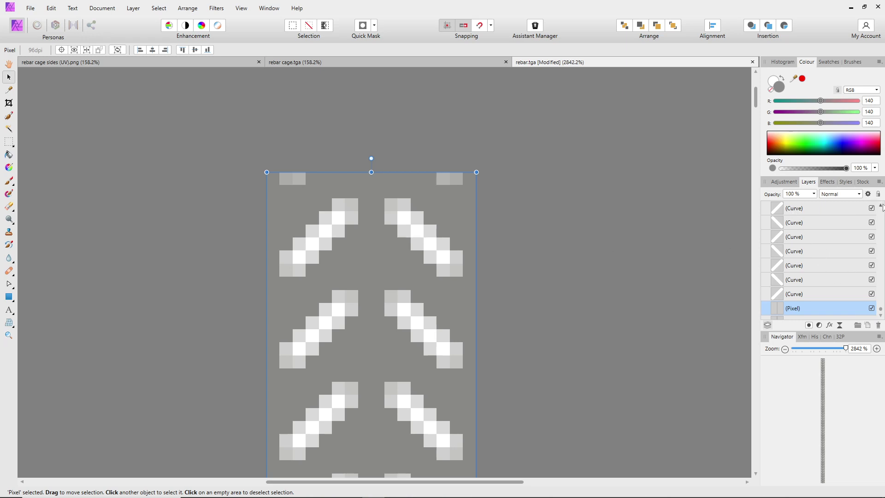
drag(881, 309, 881, 331)
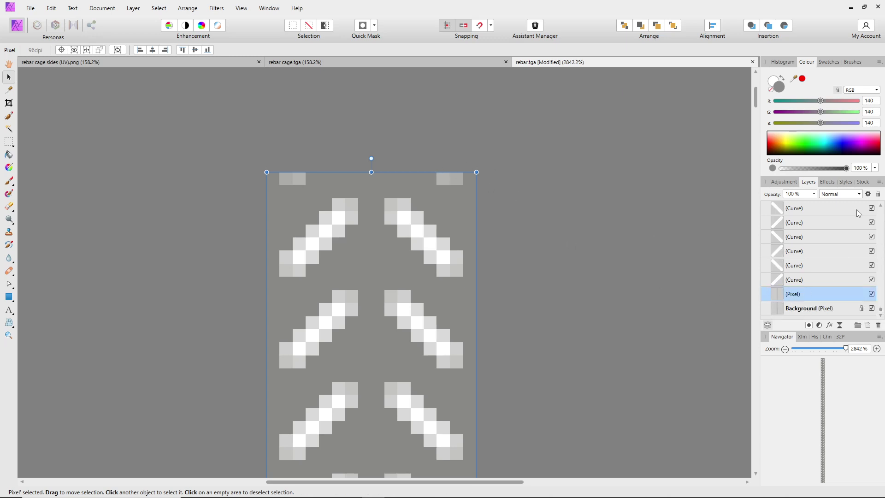
drag(821, 100, 829, 123)
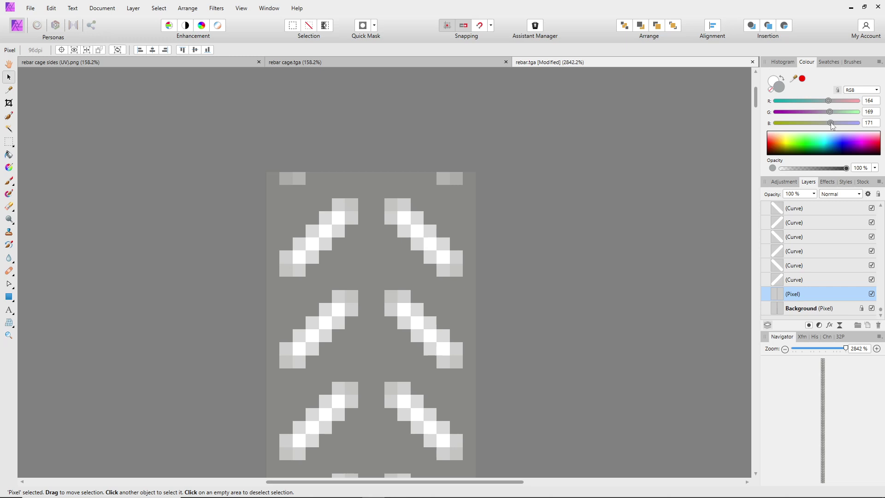
drag(831, 123, 831, 122)
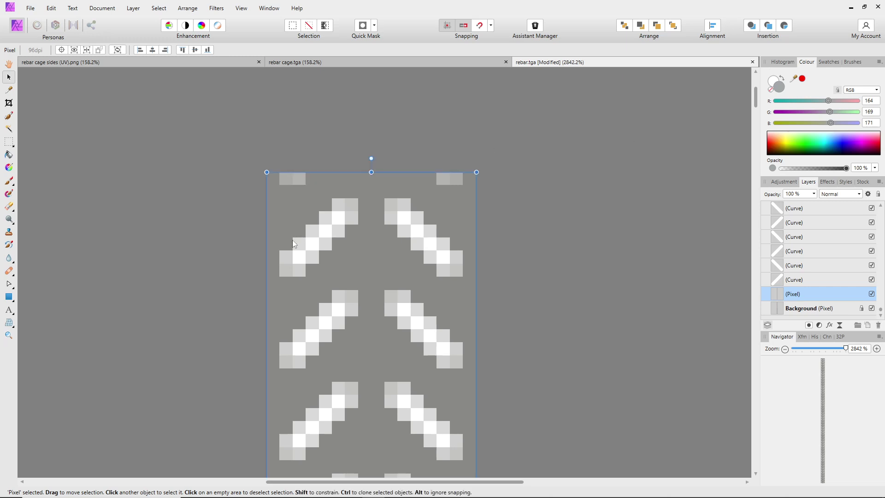
click(9, 154)
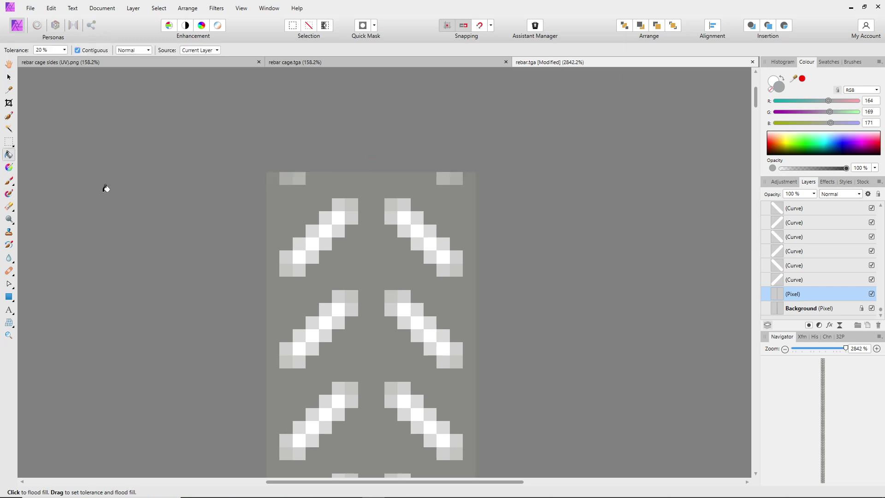
click(315, 204)
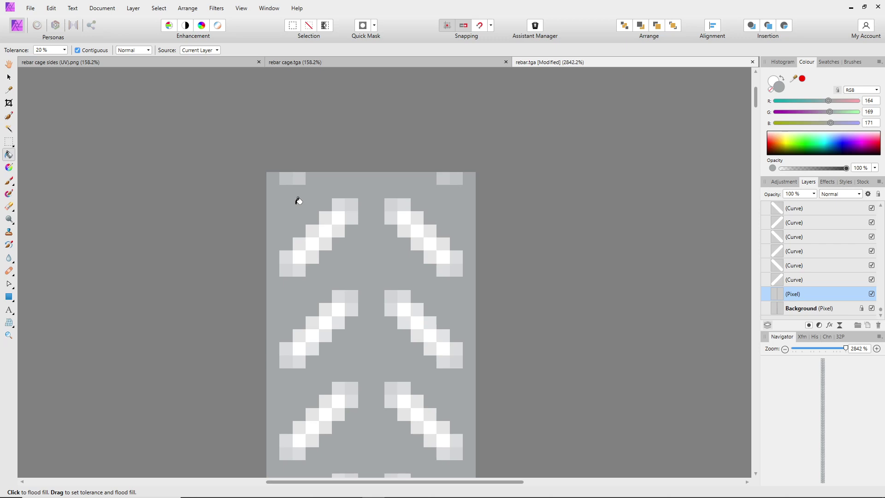
- Set the fill colour to RGB 165, 165, 165 and flood-fill the strip's base layer with this neutral grey
click(877, 100)
text(165)
key(Return)
click(876, 111)
text(165)
key(Return)
click(875, 123)
text(165)
key(Return)
drag(756, 97, 757, 97)
- Set the fill colour to RGB 200, 200, 200 and flood-fill the area around the chevrons with this light grey
ctrl+scroll(364, 258, down, 8)
ctrl+scroll(754, 138, down, 2)
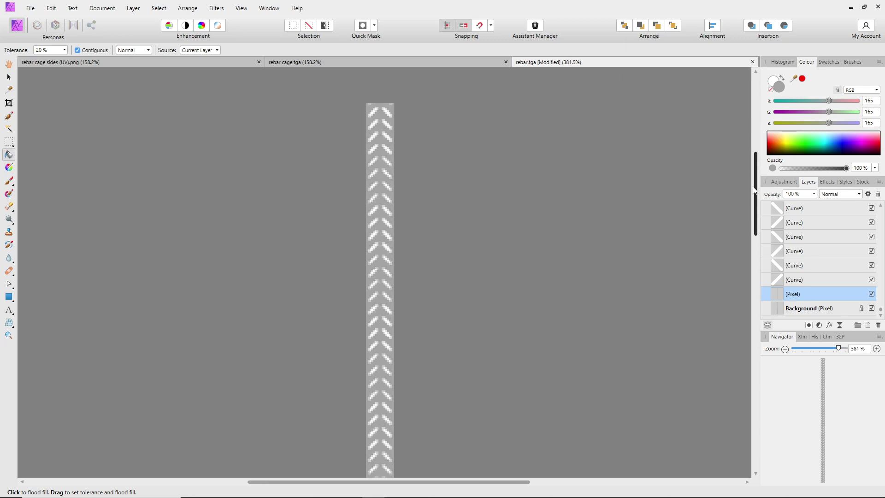
drag(755, 189, 754, 158)
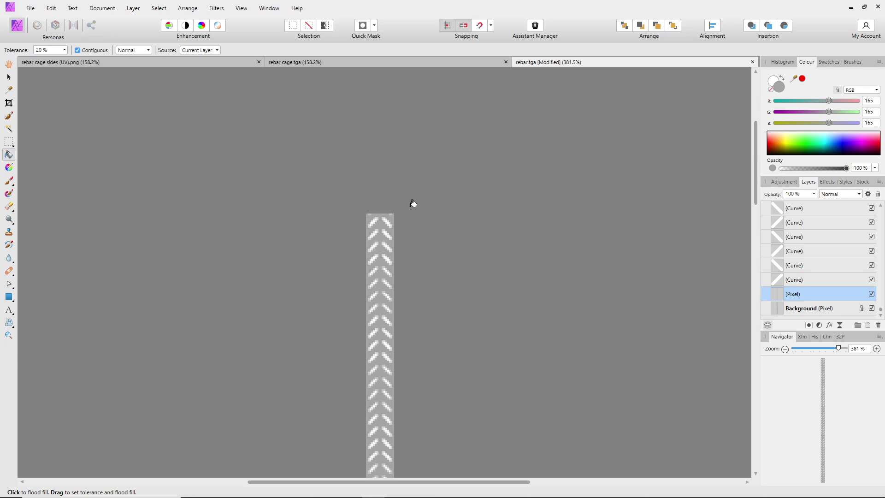
ctrl+scroll(382, 233, up, 2)
ctrl+scroll(382, 233, up, 4)
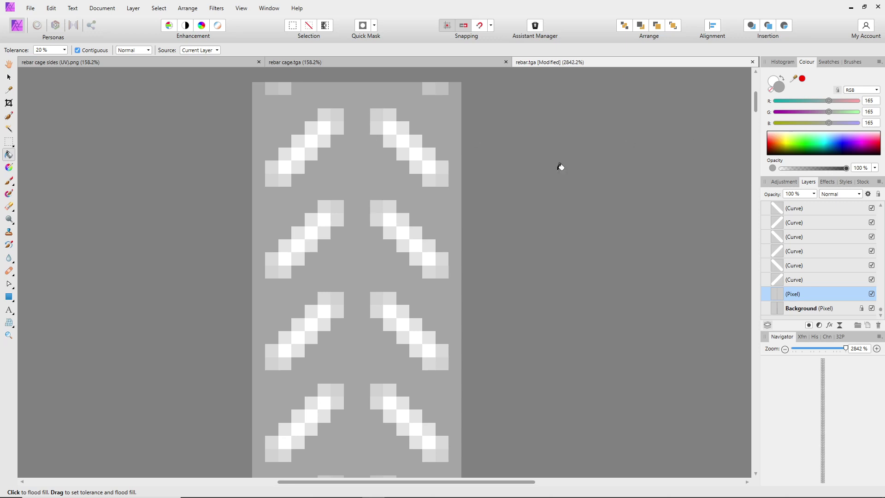
click(873, 101)
text(200)
key(Return)
click(874, 112)
text(200)
key(Return)
click(873, 123)
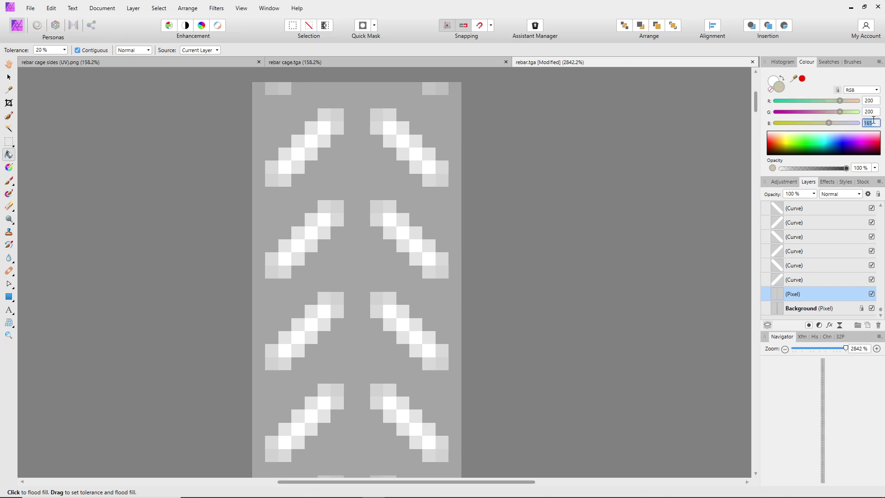
text(200)
key(Return)
click(371, 156)
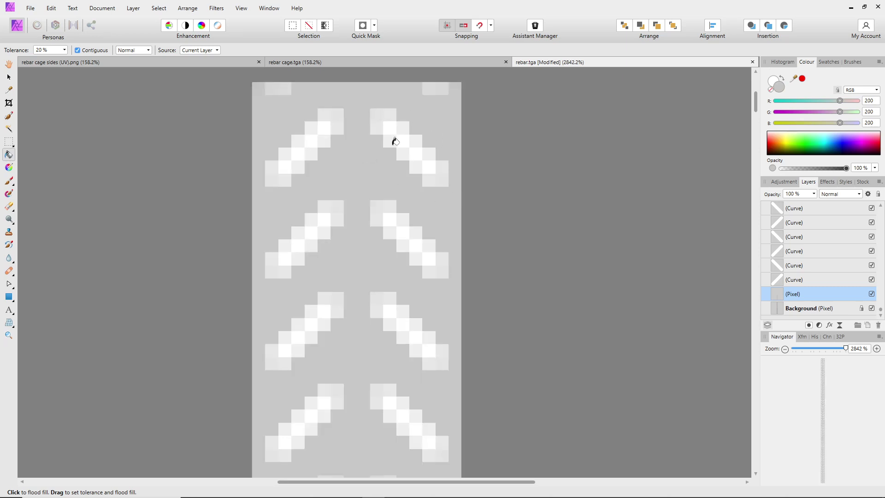
click(371, 119)
mouse_move(375, 100)
mouse_down()
mouse_move(383, 152)
mouse_move(427, 196)
mouse_move(459, 192)
mouse_move(447, 149)
mouse_move(375, 100)
mouse_move(288, 137)
mouse_move(258, 177)
mouse_move(277, 192)
mouse_move(321, 159)
mouse_move(327, 105)
mouse_up()
mouse_move(385, 194)
mouse_down()
mouse_move(368, 205)
mouse_move(388, 243)
mouse_move(433, 284)
mouse_move(458, 269)
mouse_move(435, 223)
mouse_move(386, 193)
mouse_up()
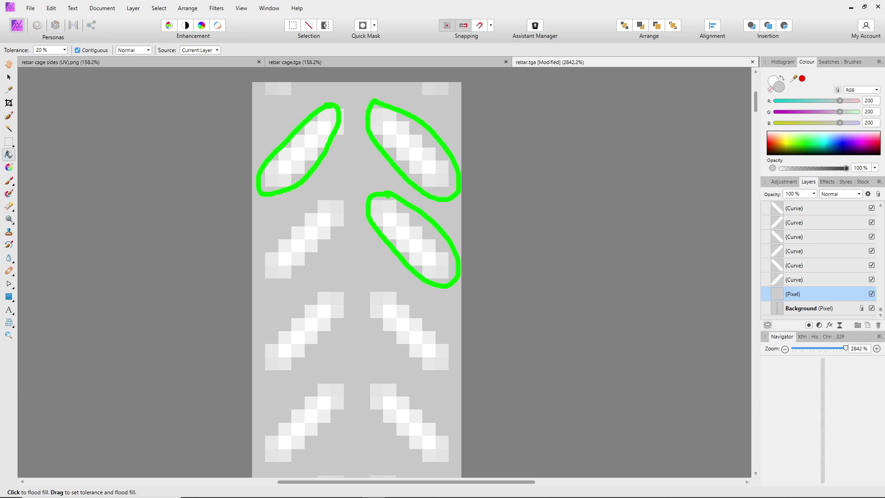
mouse_move(324, 194)
mouse_down()
mouse_move(294, 213)
mouse_move(267, 277)
mouse_move(341, 218)
mouse_move(319, 198)
mouse_move(335, 208)
mouse_up()
key(Escape)
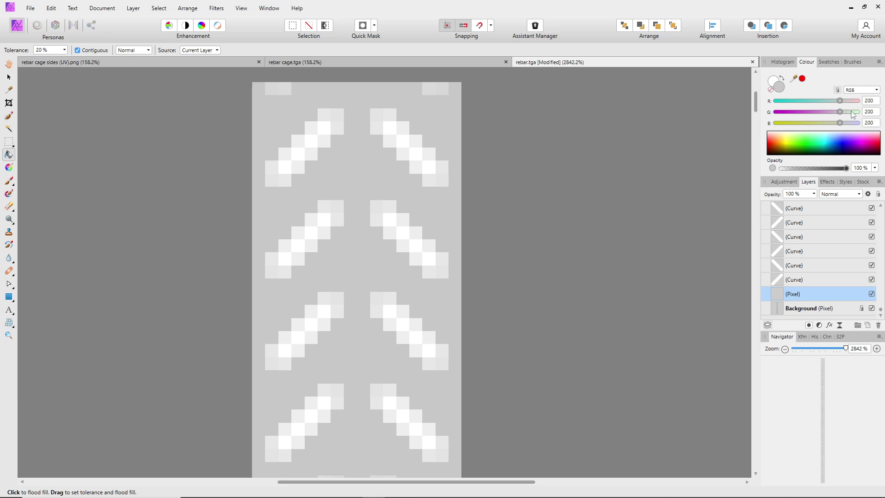
- Set the fill colour to RGB 100, 100, 100 and flood-fill the strip's base layer to darken it behind the white ribs
click(877, 101)
text(100)
click(875, 112)
text(1)
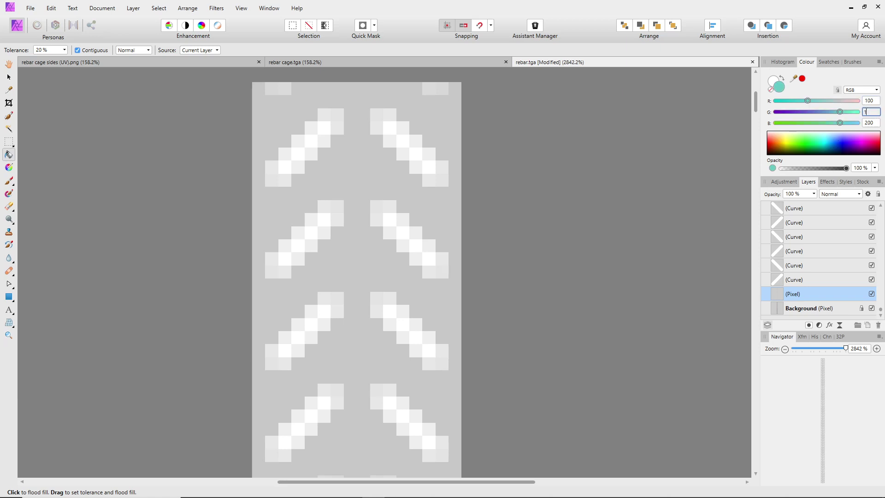
text(00)
key(Tab)
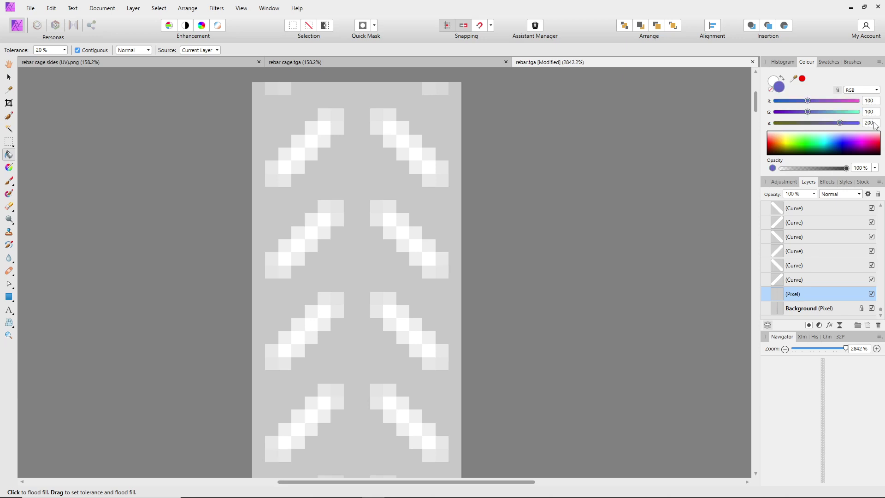
text(100)
key(Return)
click(382, 164)
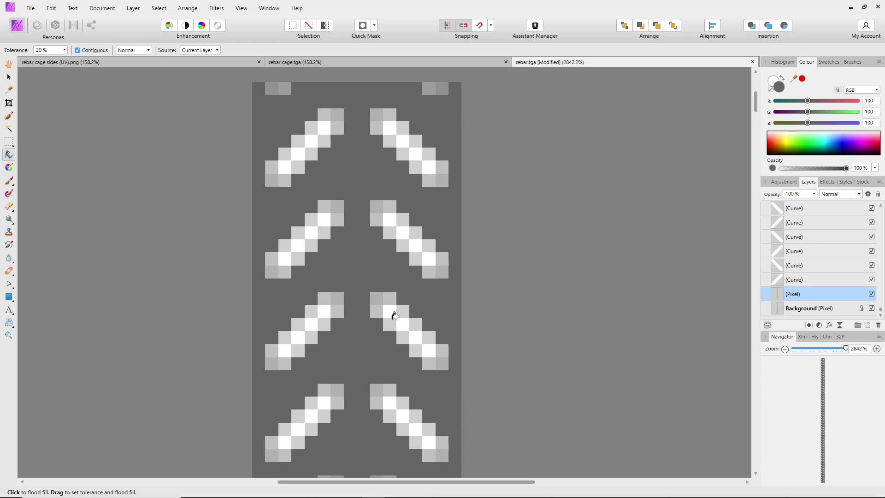
- Examine the contrast of the chevron pattern along the whole strip, both at 100 % and at higher magnification
ctrl+scroll(391, 315, down, 5)
ctrl+scroll(391, 315, down, 3)
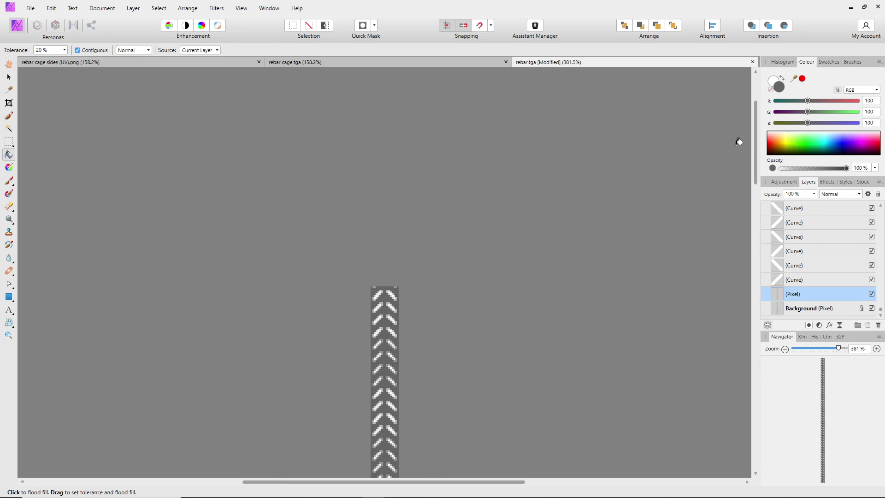
drag(757, 140, 757, 218)
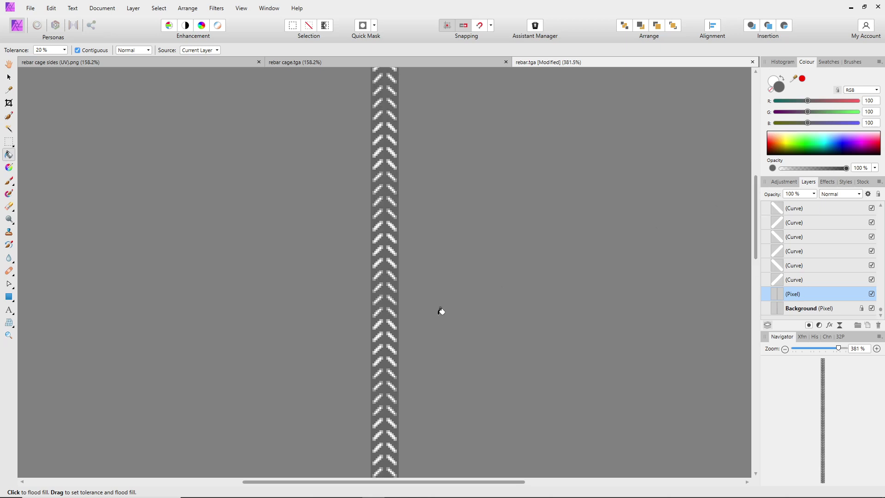
ctrl+scroll(438, 313, down, 3)
drag(743, 168, 744, 224)
ctrl+scroll(454, 292, down, 1)
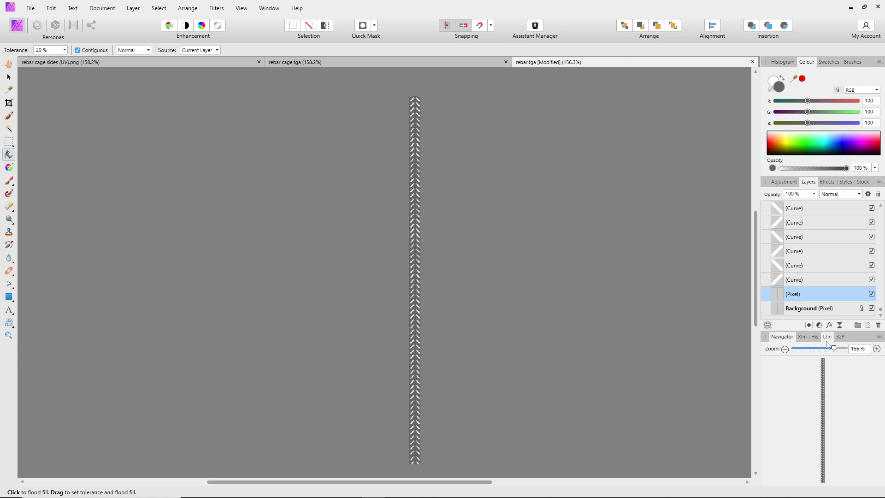
drag(834, 349, 828, 352)
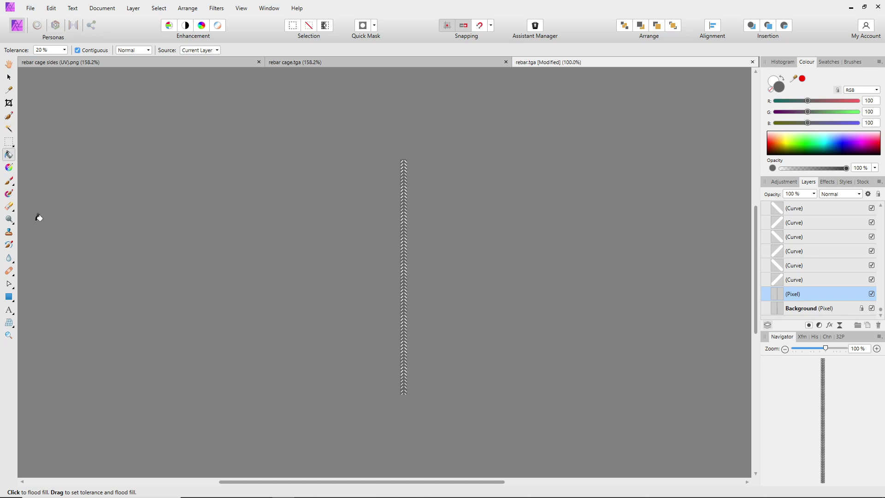
ctrl+scroll(417, 245, up, 4)
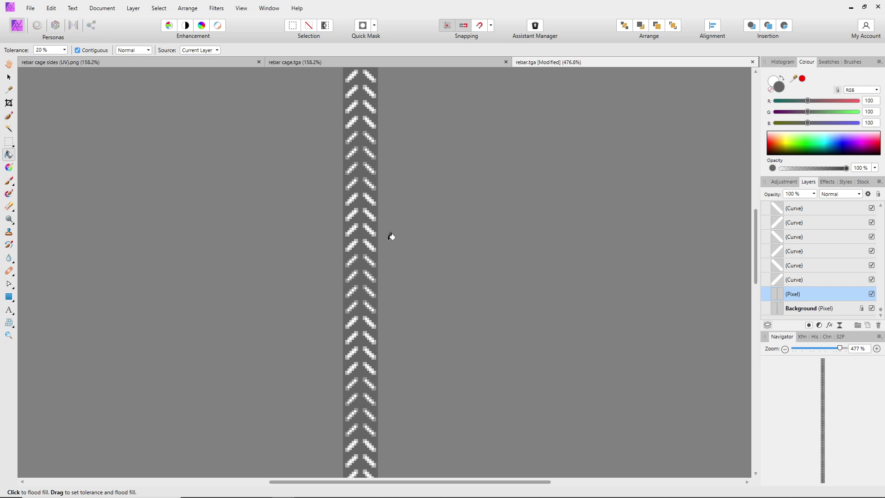
drag(757, 235, 757, 149)
- Save the document as a new Affinity file named "rebar normal (1)" in the Blender 2.8 folder
click(29, 8)
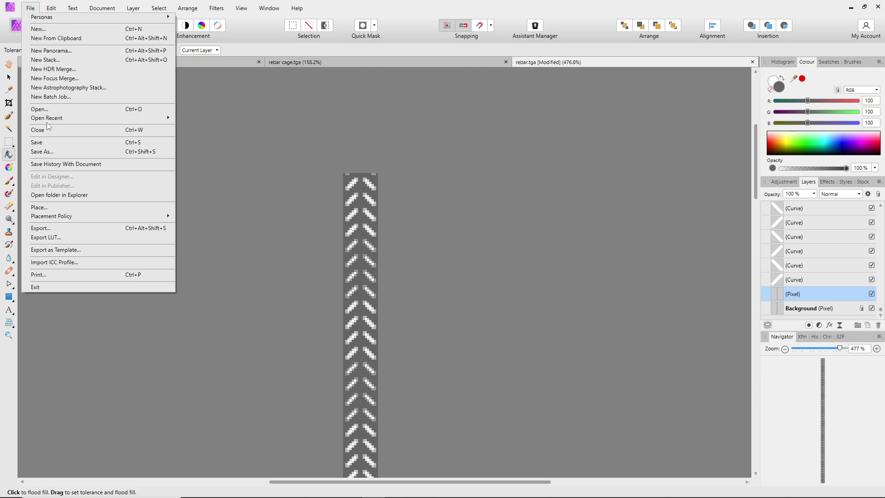
click(48, 152)
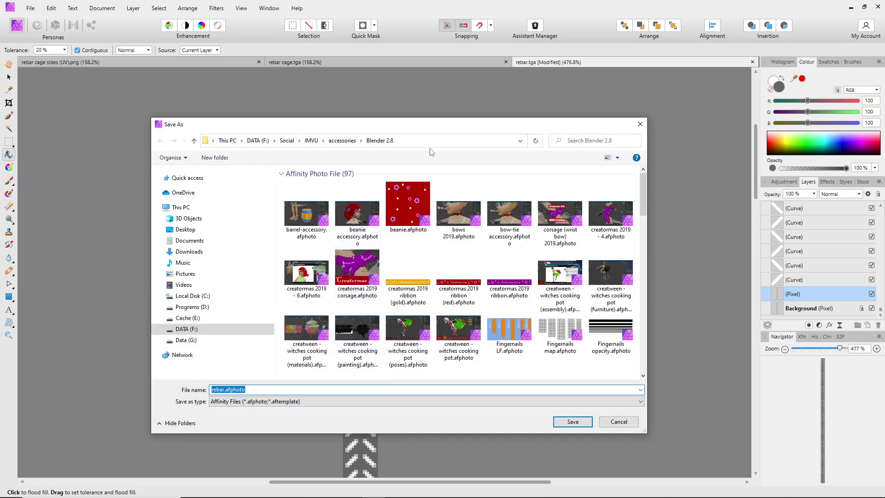
click(253, 390)
text(normal (1))
click(572, 422)
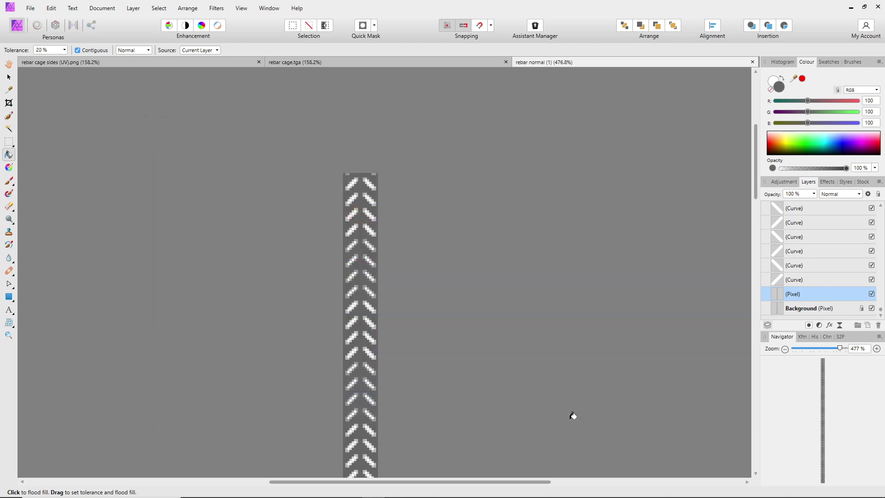
- Export the whole document as a 16 x 512 px TGA named "rebar normal (1).tga" in the Blender 2.8 folder
click(32, 9)
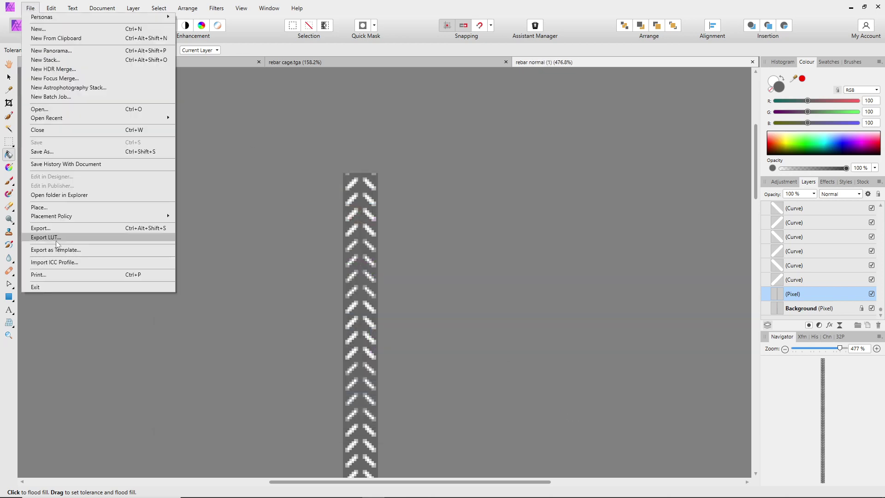
click(52, 226)
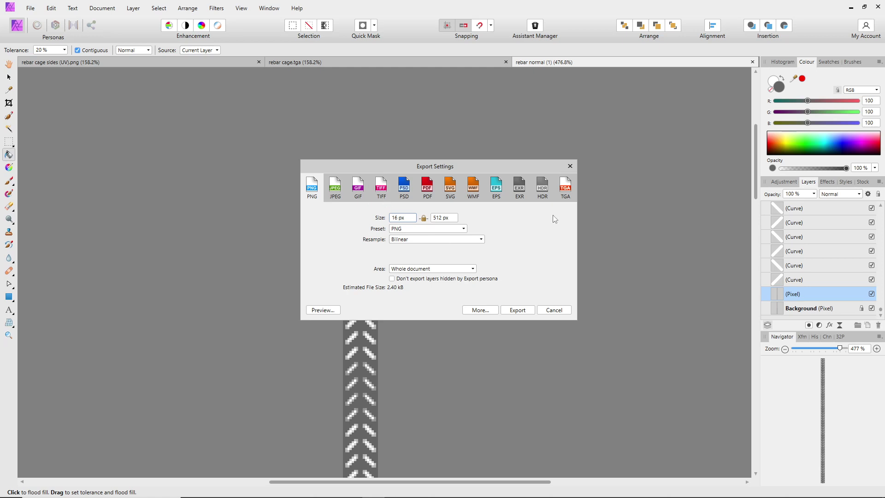
click(567, 189)
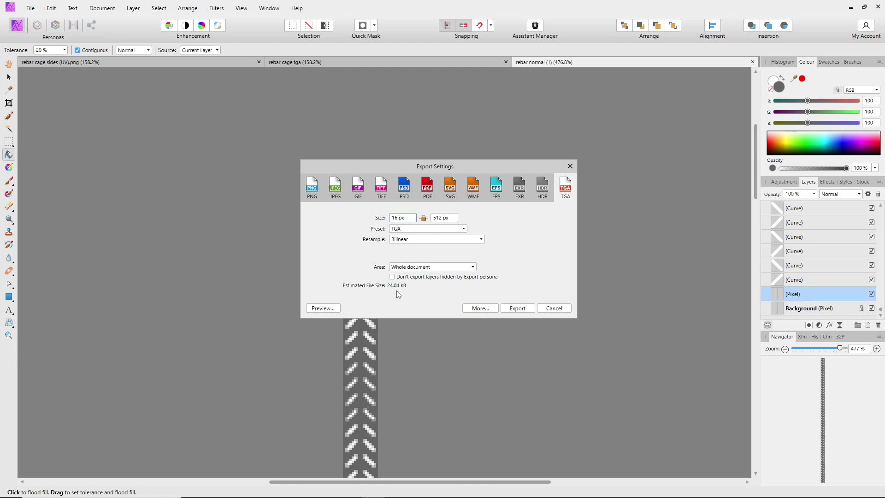
click(472, 310)
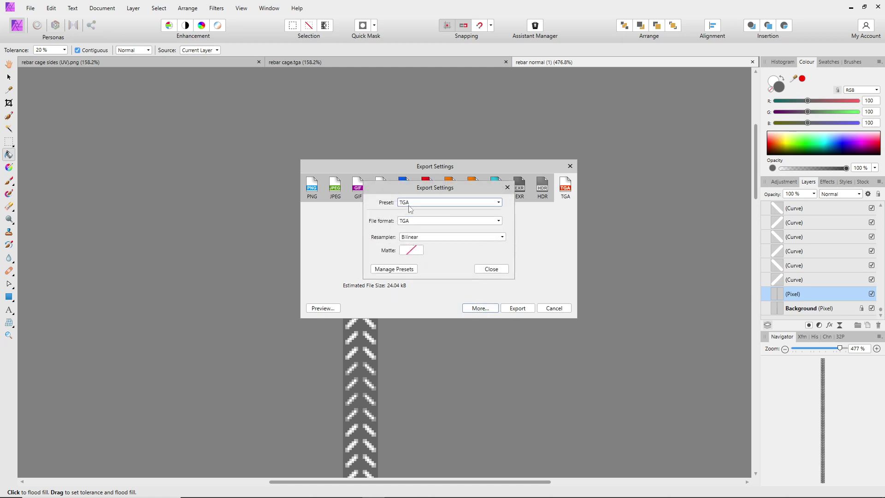
click(491, 269)
click(517, 308)
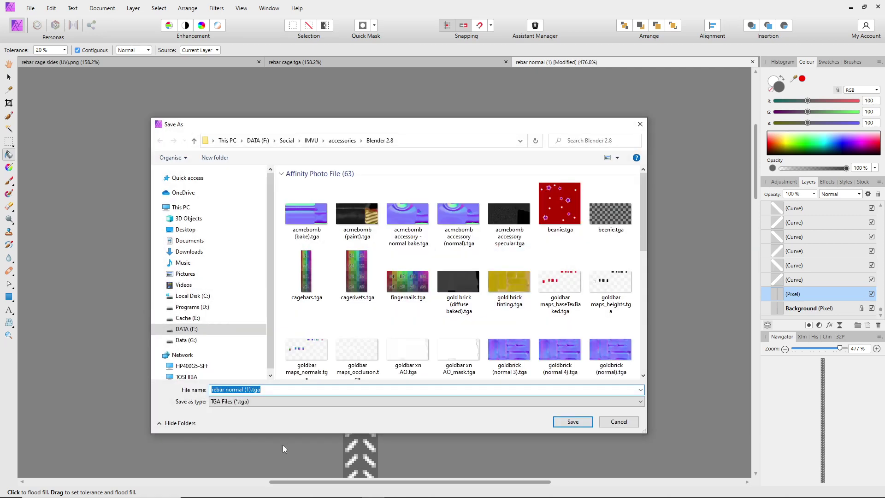
click(573, 421)
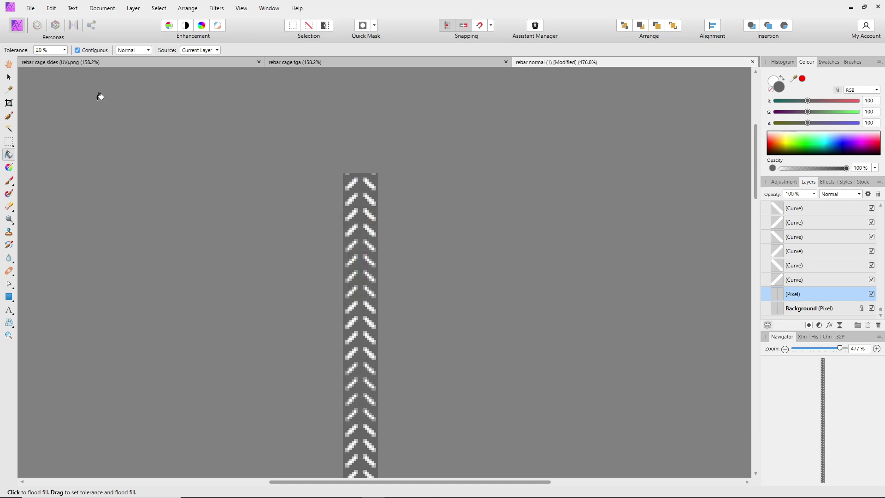
- Set the fill colour to RGB 200, 200, 200 and flood-fill the strip's base layer to lighten it behind the white ribs
click(8, 77)
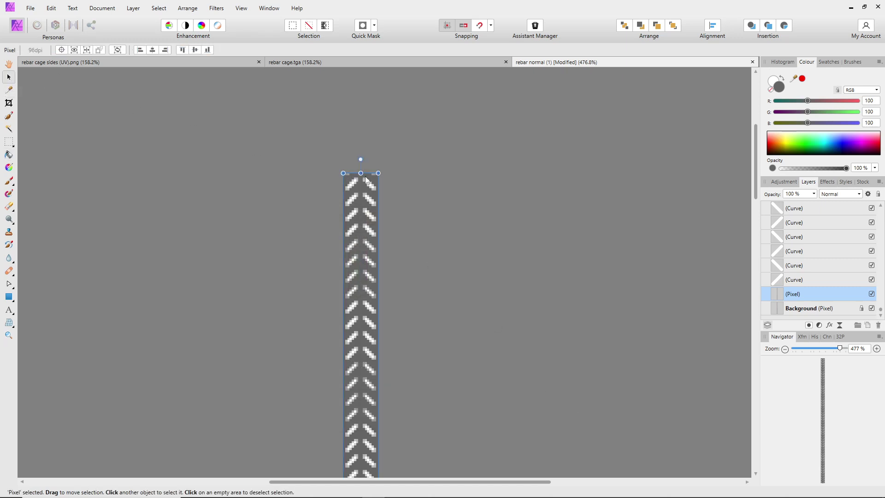
click(876, 101)
text(200)
key(Return)
click(874, 111)
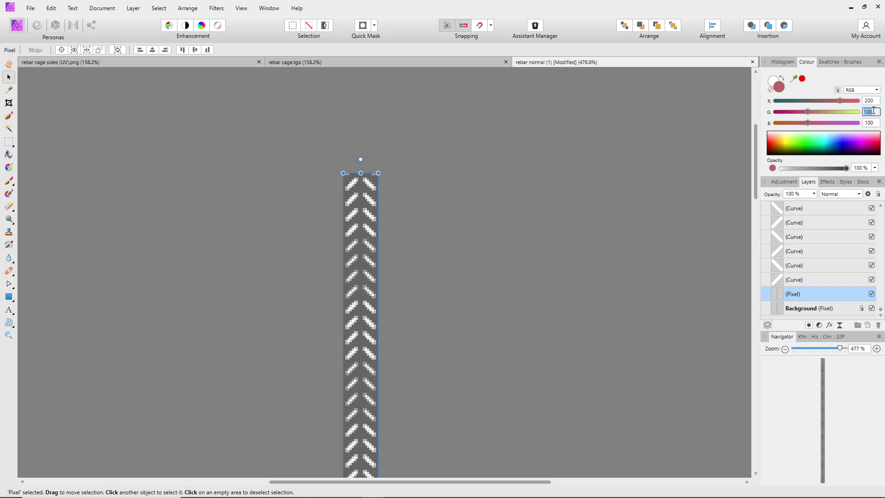
text(200)
key(Return)
click(876, 123)
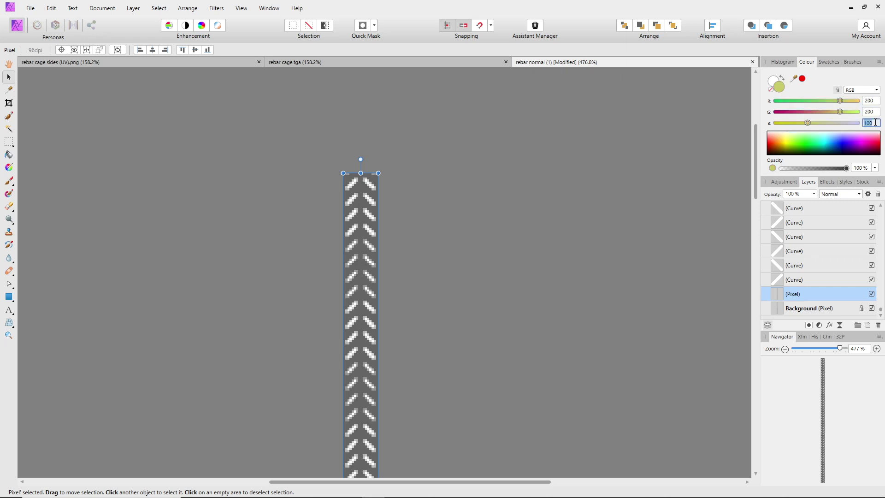
text(200)
key(Return)
click(8, 155)
click(363, 217)
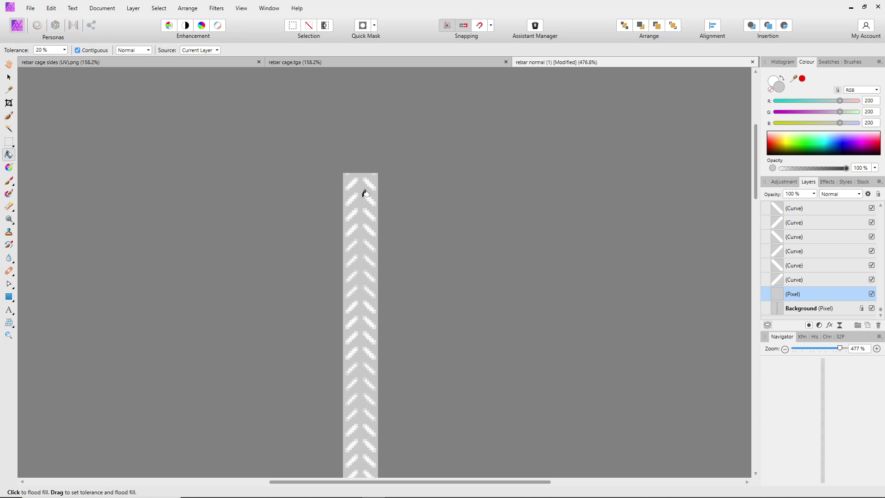
- Save a copy of the lighter document as "rebar normal (2).afphoto" in the Blender 2.8 folder
click(30, 8)
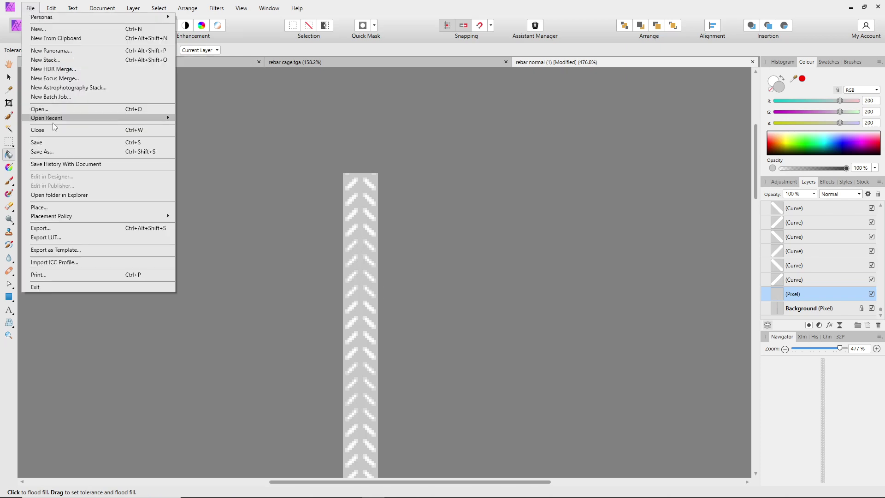
click(59, 151)
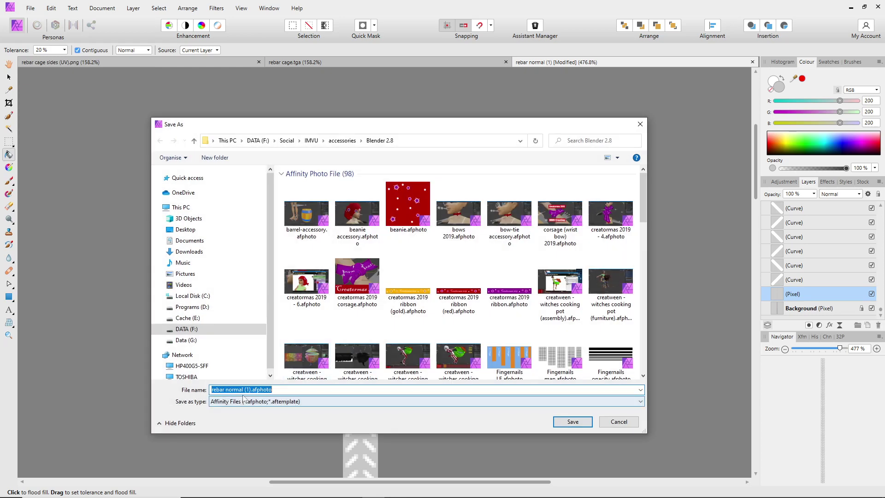
click(248, 390)
double_click(248, 389)
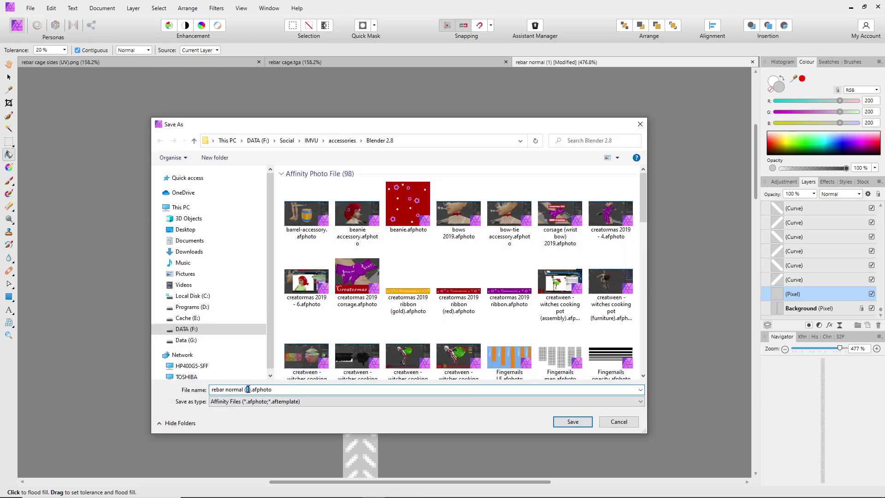
text(2)
key(Return)
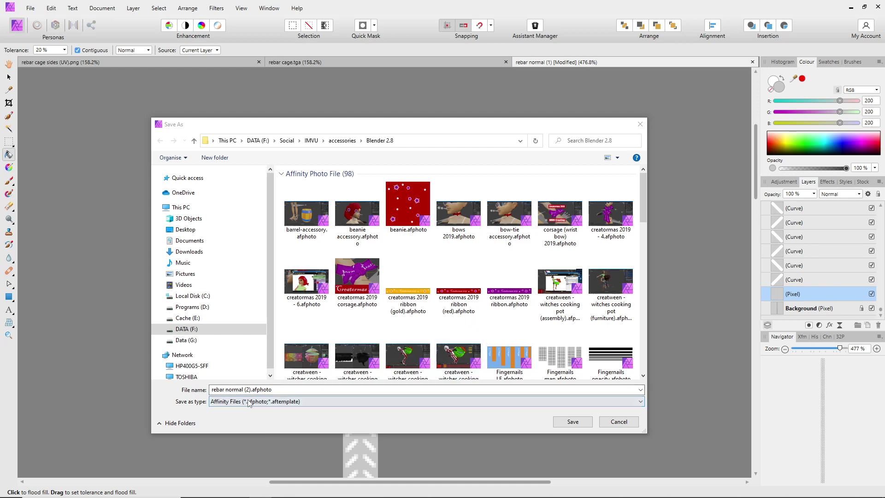
click(573, 421)
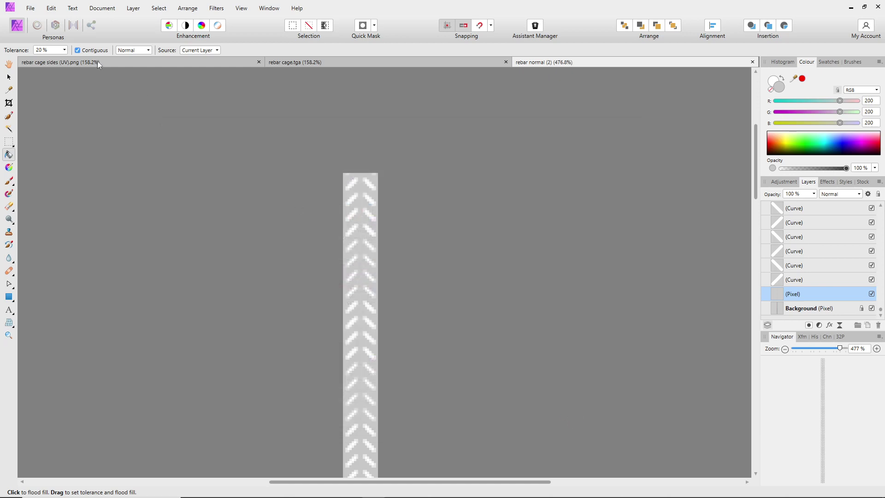
- Export the whole document as a 16 x 512 px TGA named "rebar normal (2).tga" in the Blender 2.8 folder
click(32, 8)
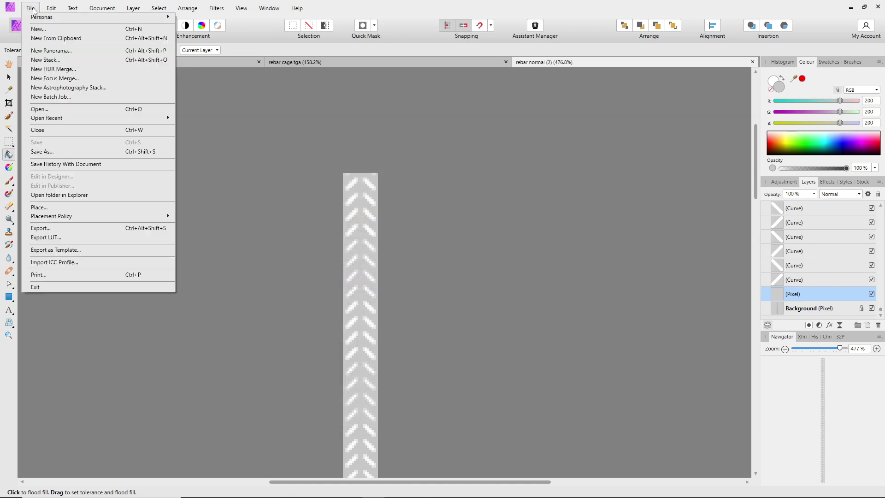
click(41, 231)
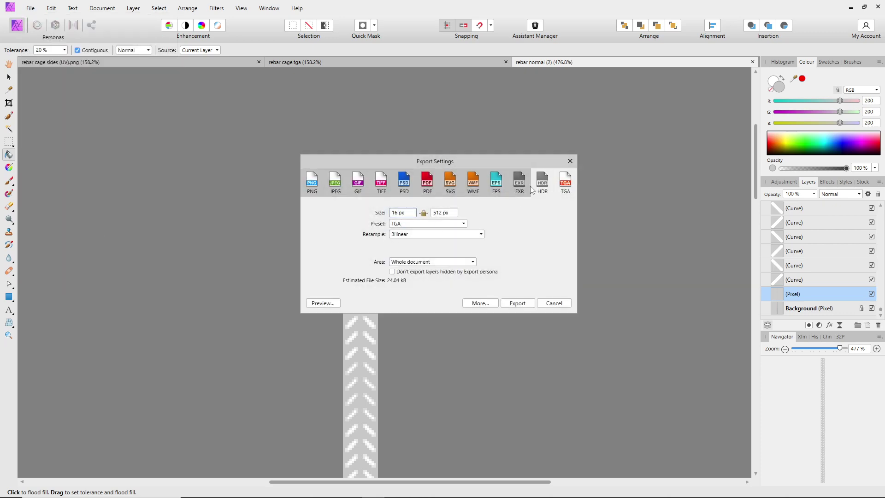
click(517, 303)
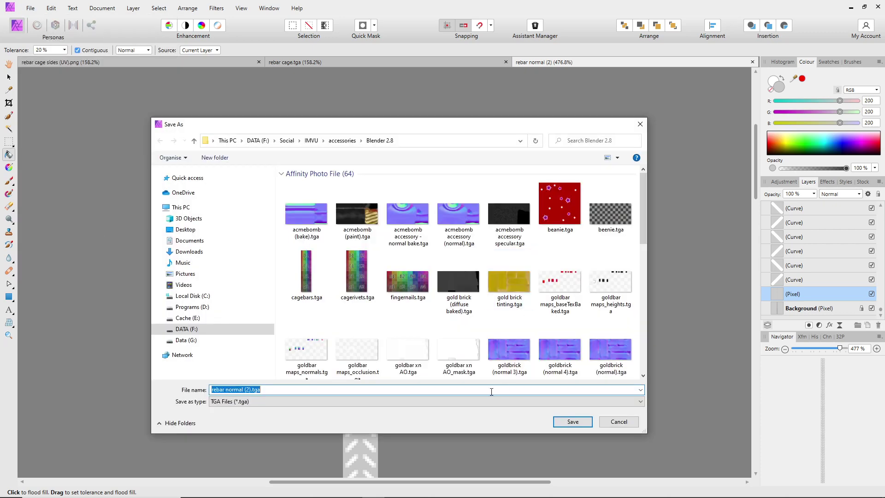
click(572, 422)
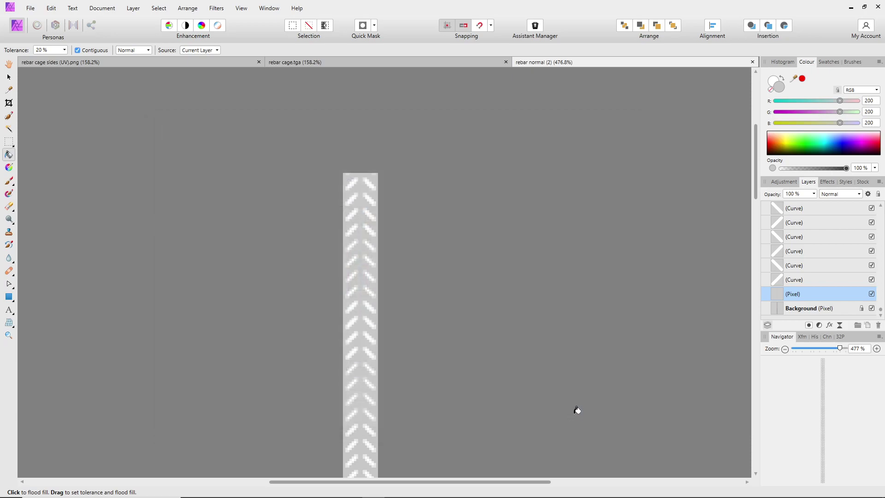
- Switch to njob, load the darker chevron height texture and enlarge the window until the whole strip fits
click(852, 9)
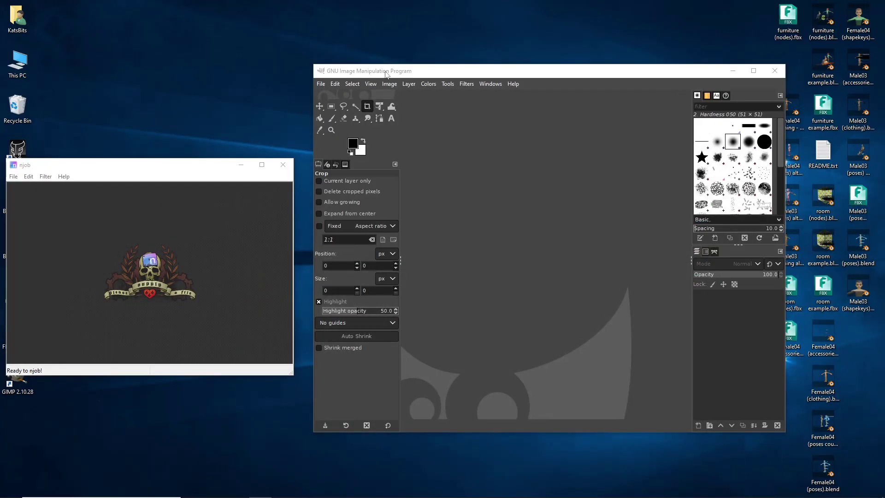
drag(405, 64, 405, 0)
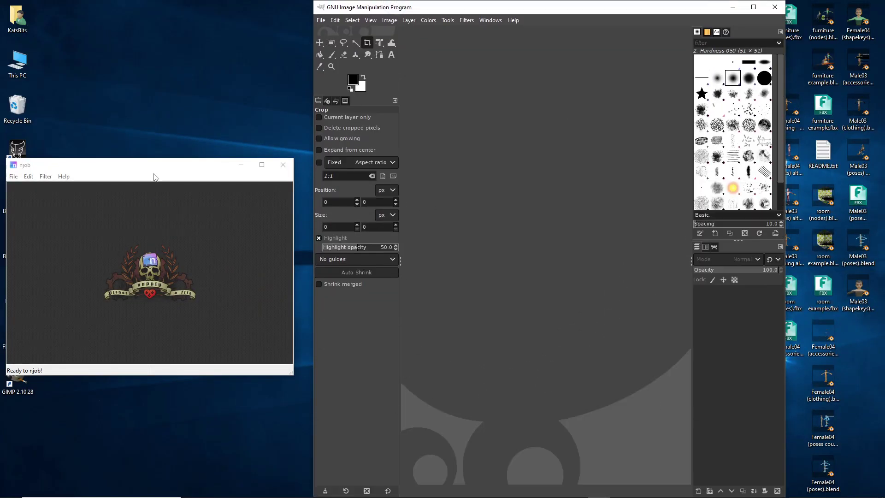
click(153, 170)
drag(153, 170, 162, 178)
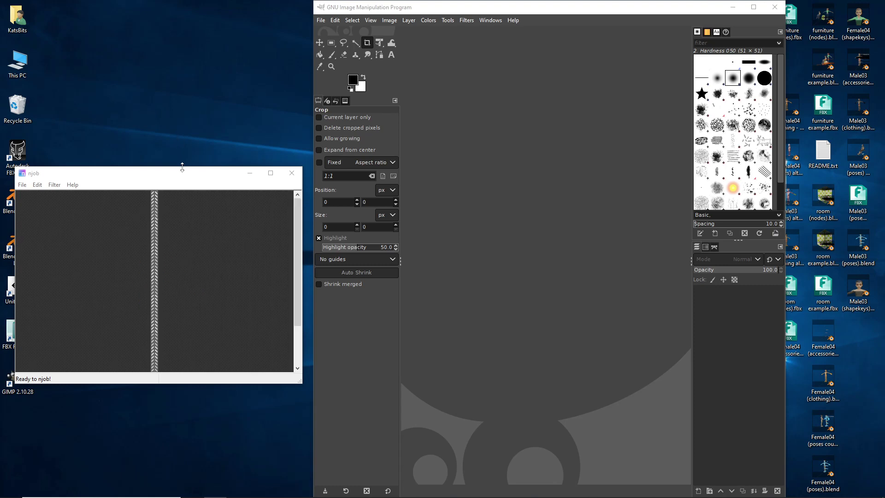
drag(183, 166, 174, 79)
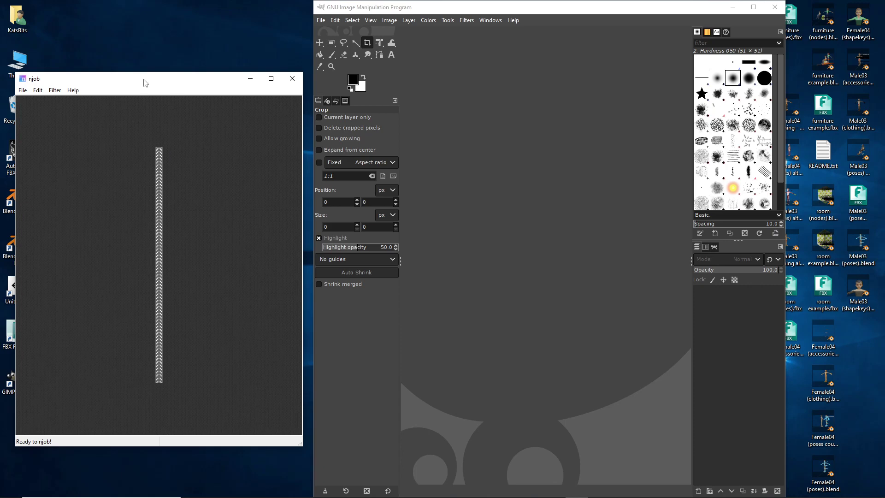
drag(146, 81, 150, 84)
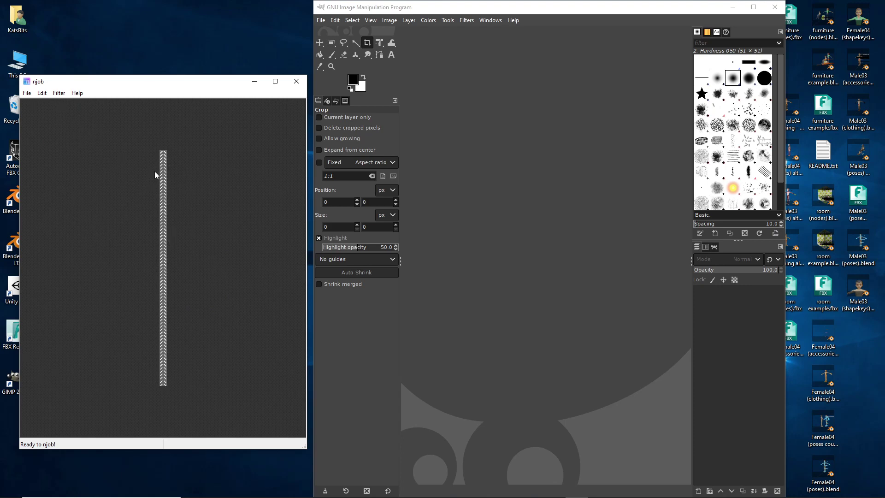
- Convert the heightmap to a normal map using Traditional normal estimation, a slight blur radius and a low scale
click(58, 93)
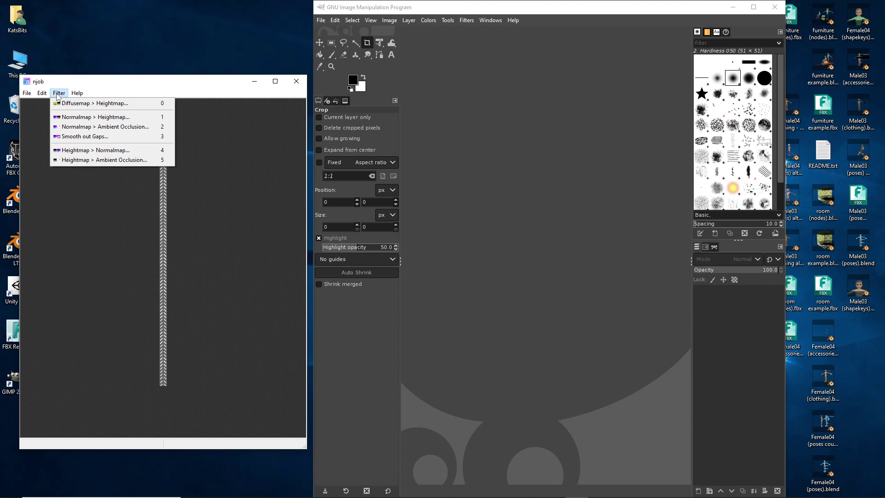
click(111, 151)
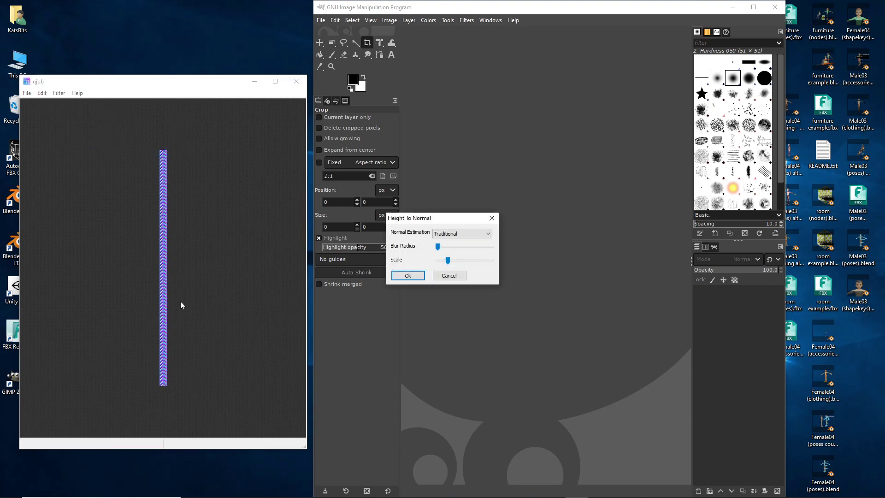
drag(425, 218, 143, 252)
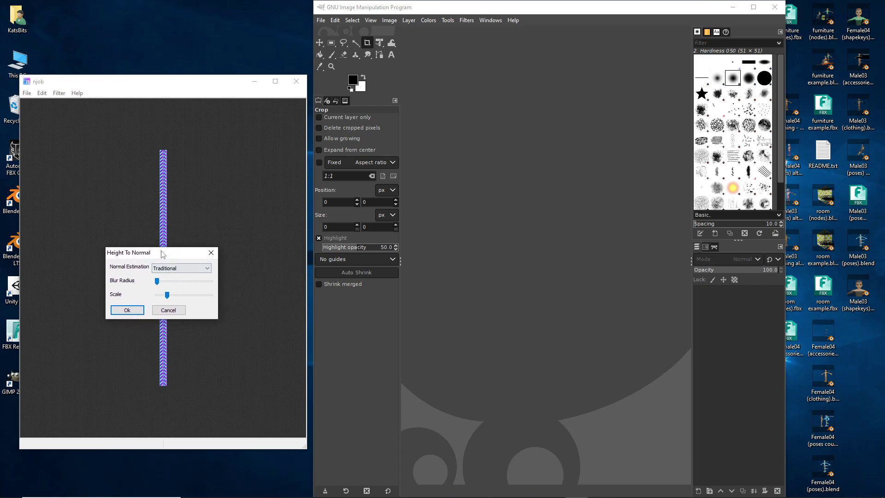
drag(156, 282, 160, 299)
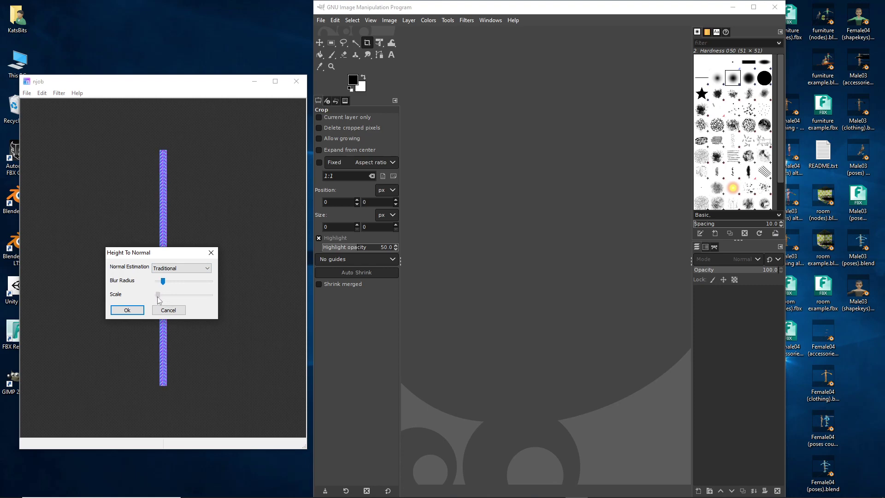
drag(193, 296, 160, 301)
click(162, 282)
click(127, 310)
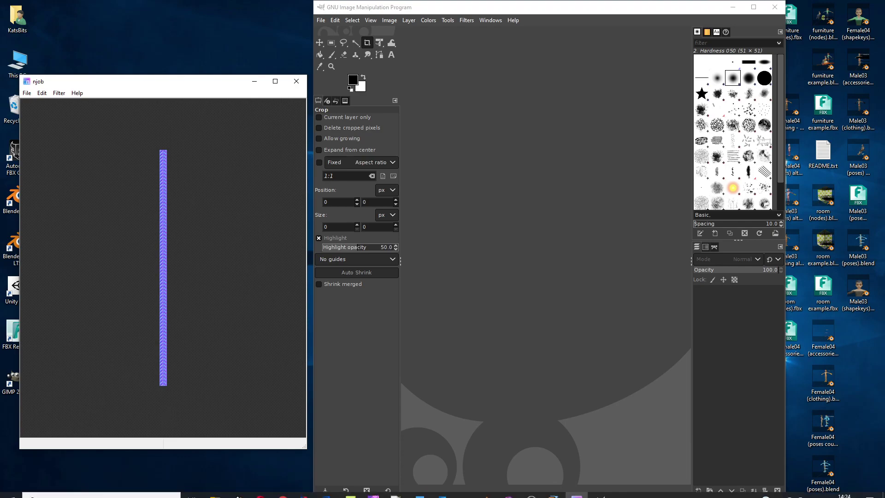
- Switch to Affinity Photo and create a new document from the normal map on the clipboard
click(374, 488)
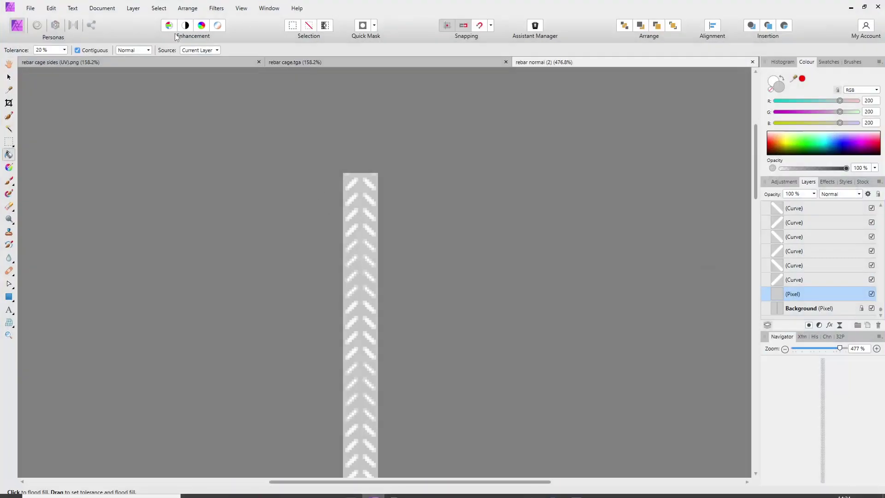
click(31, 8)
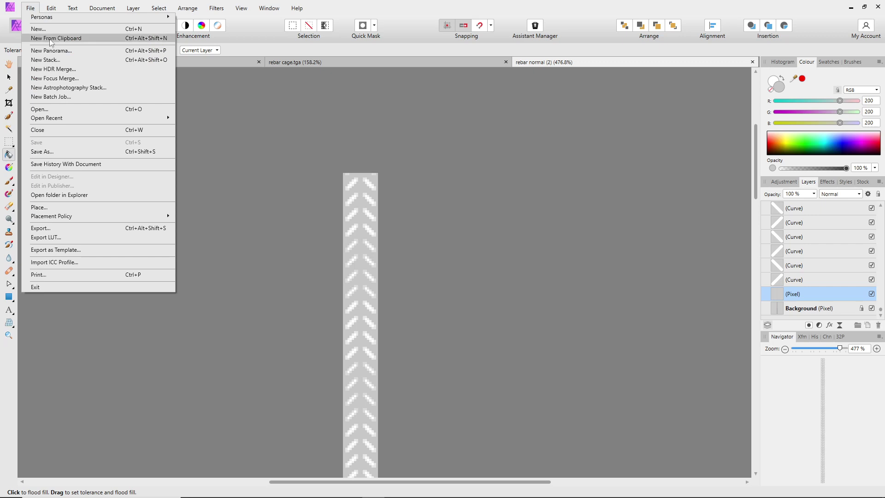
click(51, 38)
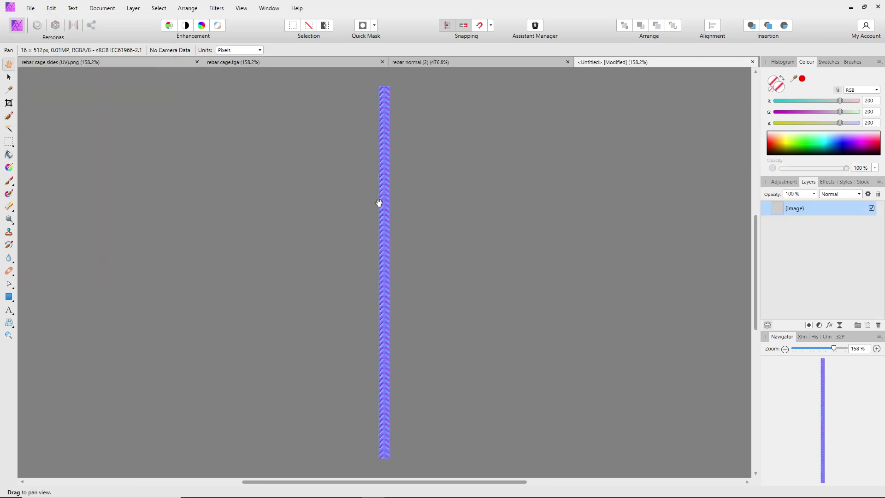
ctrl+scroll(398, 206, up, 8)
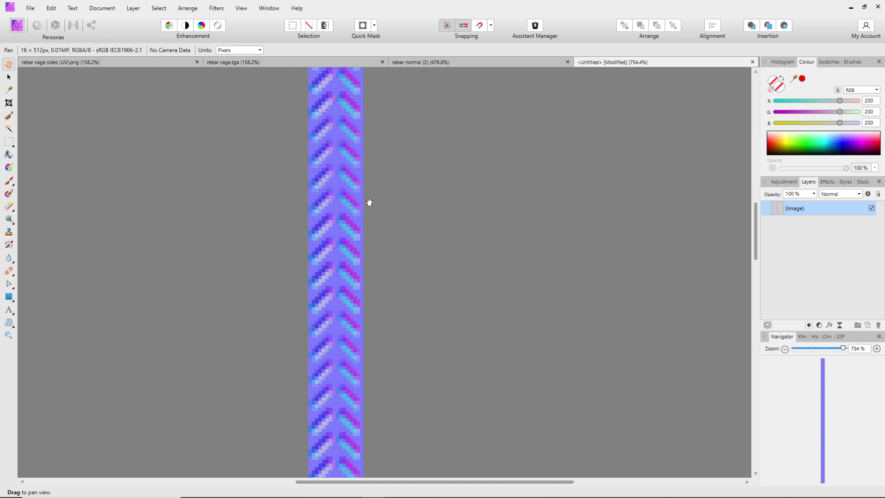
scroll(331, 201, up, 6)
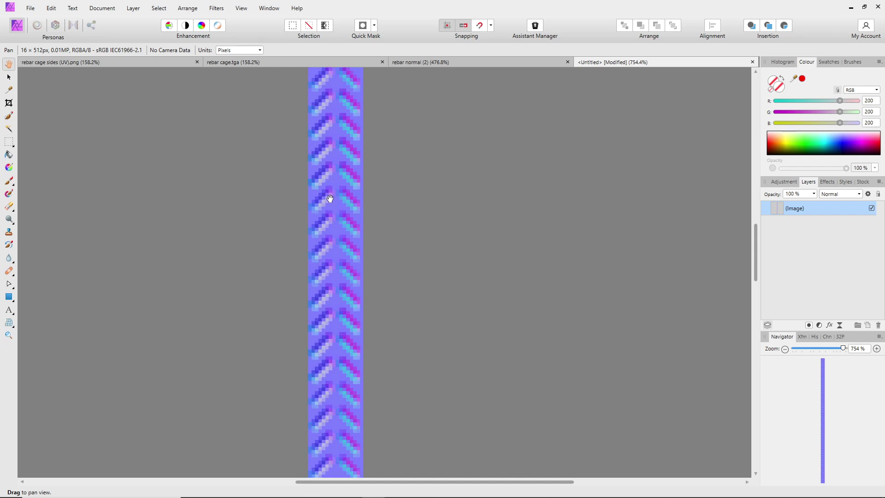
scroll(329, 197, up, 8)
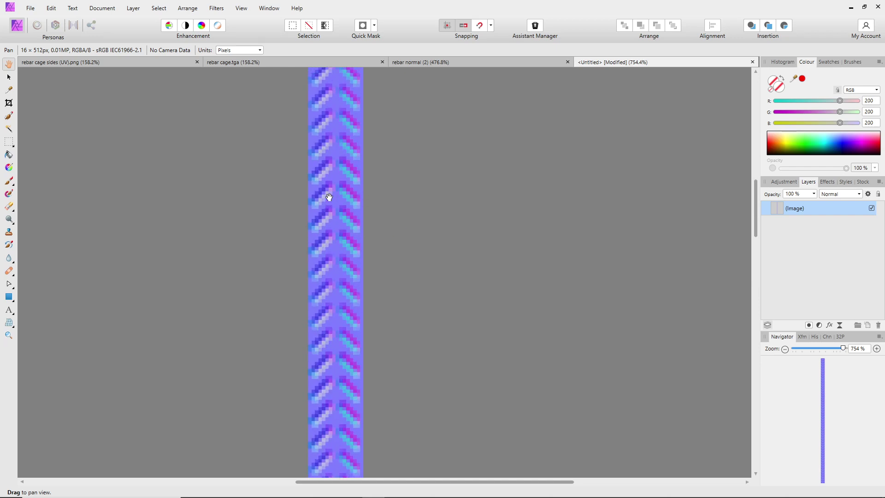
scroll(329, 198, down, 1)
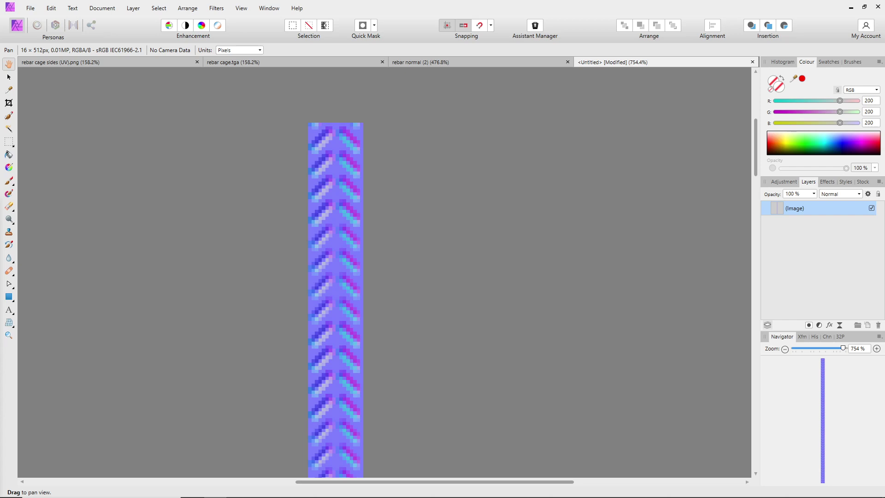
- Open the "rebar normal (1)" document and compare its white ribs with the generated normal map at high magnification
drag(195, 276, 285, 51)
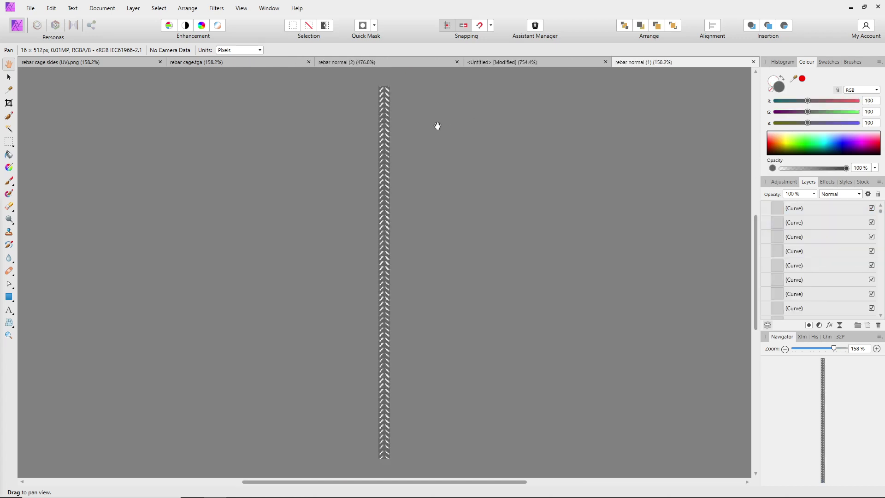
ctrl+scroll(437, 126, up, 10)
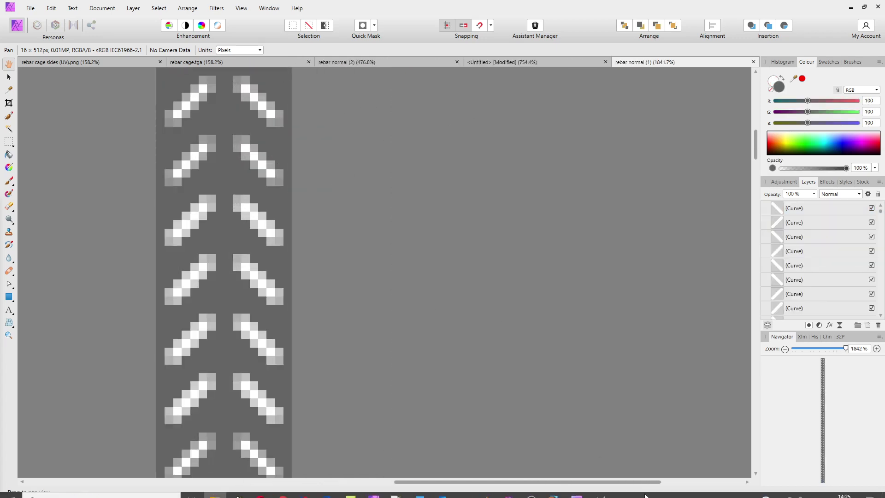
drag(649, 482, 502, 483)
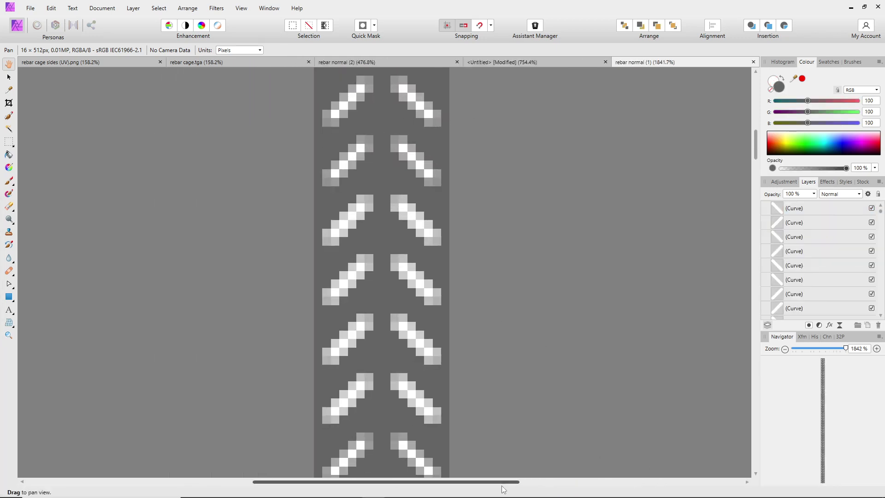
drag(758, 149, 758, 114)
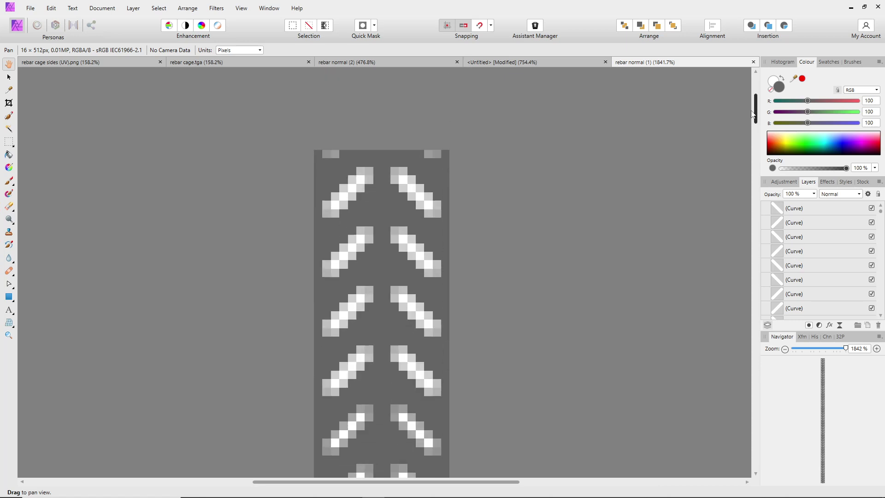
click(529, 62)
ctrl+scroll(318, 188, up, 3)
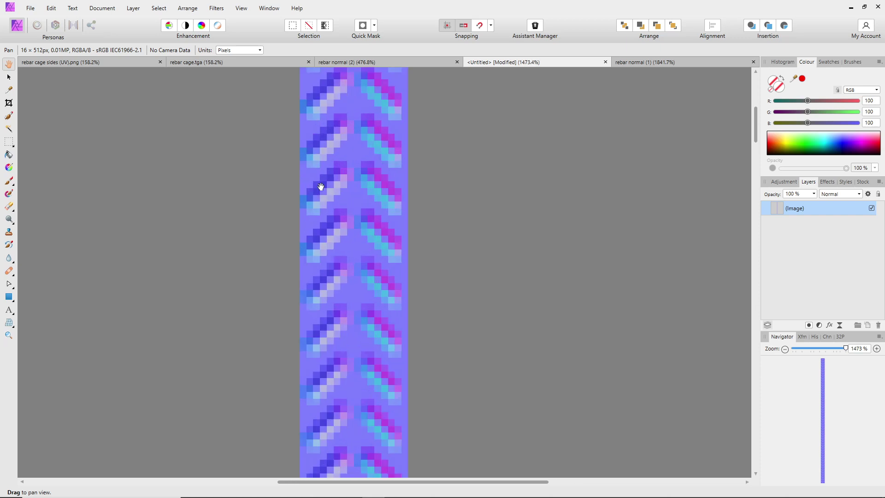
- Compare the first ribs of "rebar normal (1)" with the matching ribs of its generated normal map
mouse_move(759, 124)
mouse_down()
mouse_move(758, 97)
mouse_move(758, 116)
mouse_up()
click(646, 67)
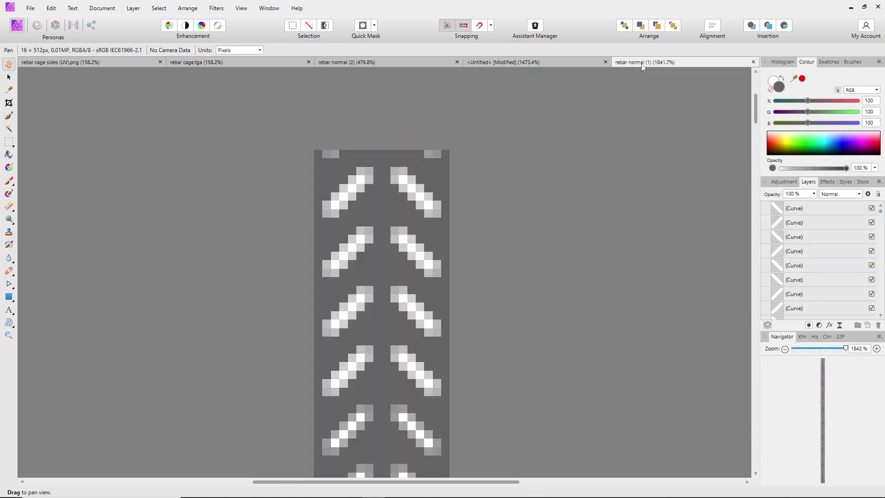
click(525, 65)
ctrl+scroll(329, 225, up, 1)
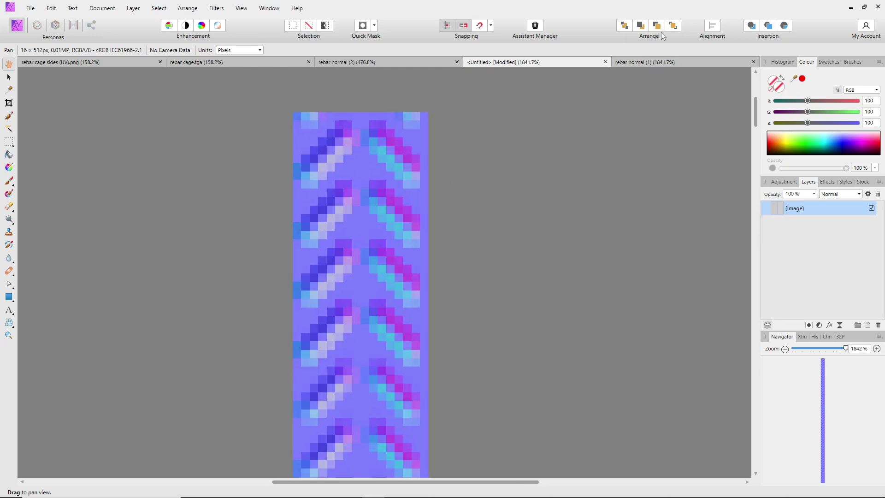
click(664, 65)
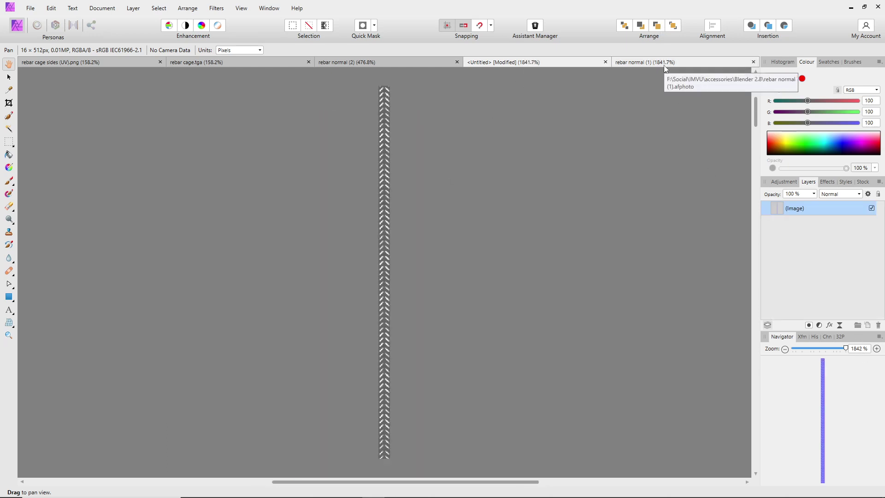
click(523, 63)
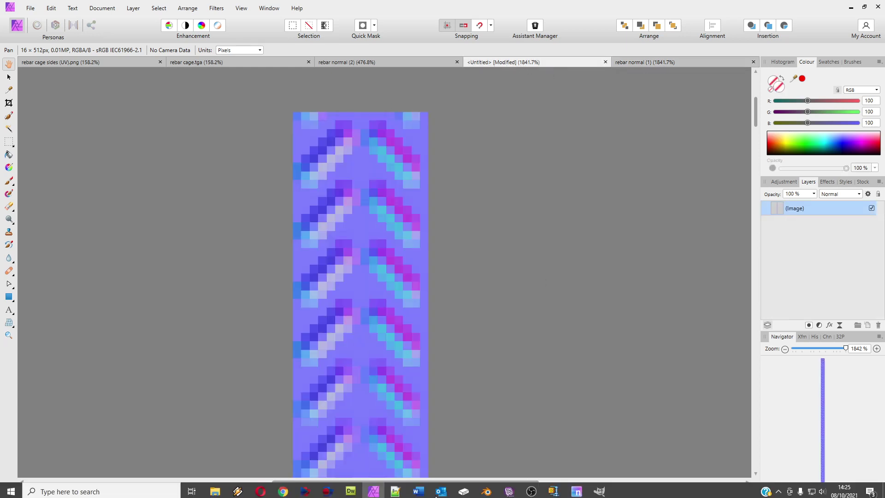
- Switch to njob, move its window slightly and load the lighter chevron height texture
click(577, 492)
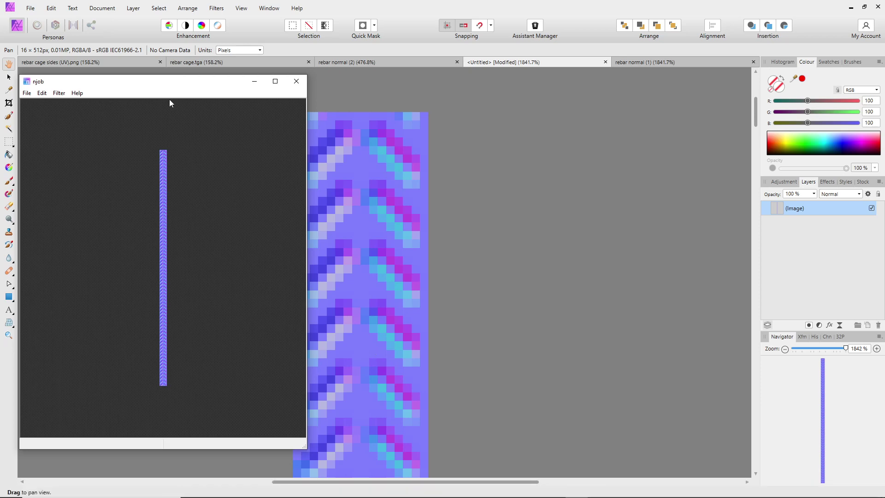
drag(170, 81, 199, 81)
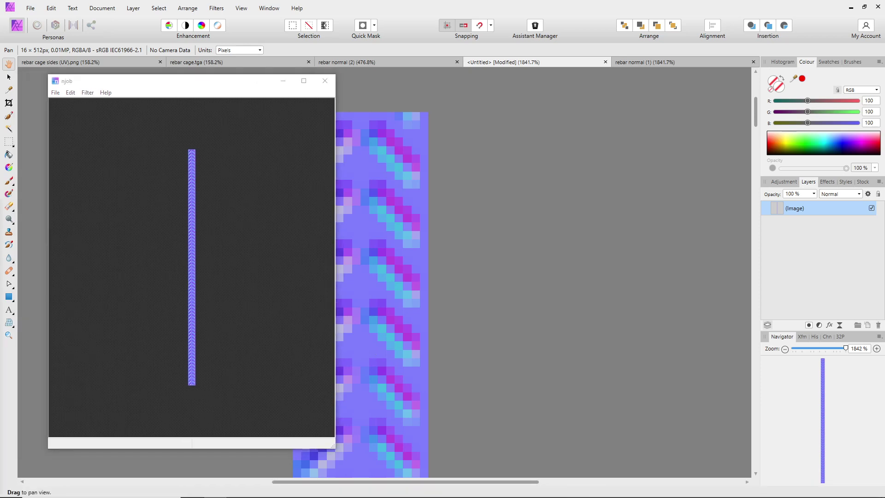
drag(110, 284, 153, 234)
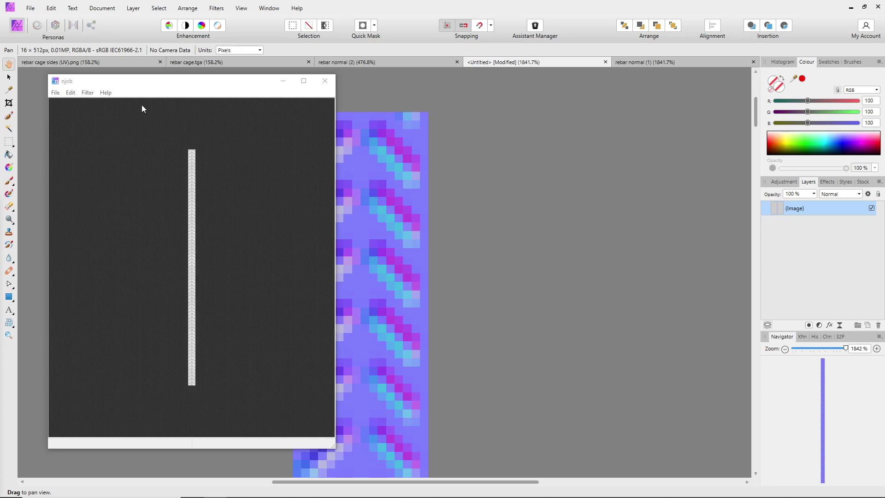
- Convert the lighter heightmap to a normal map using Traditional normal estimation, a slight blur radius and a low scale
click(88, 93)
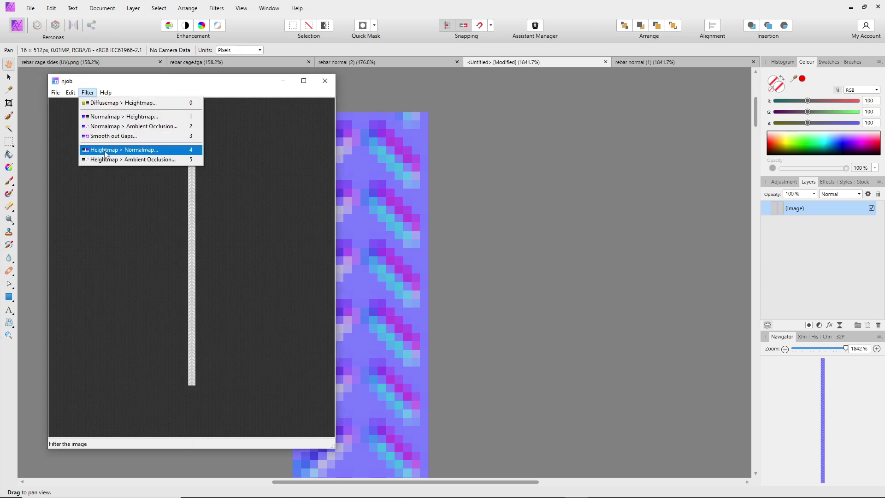
click(150, 151)
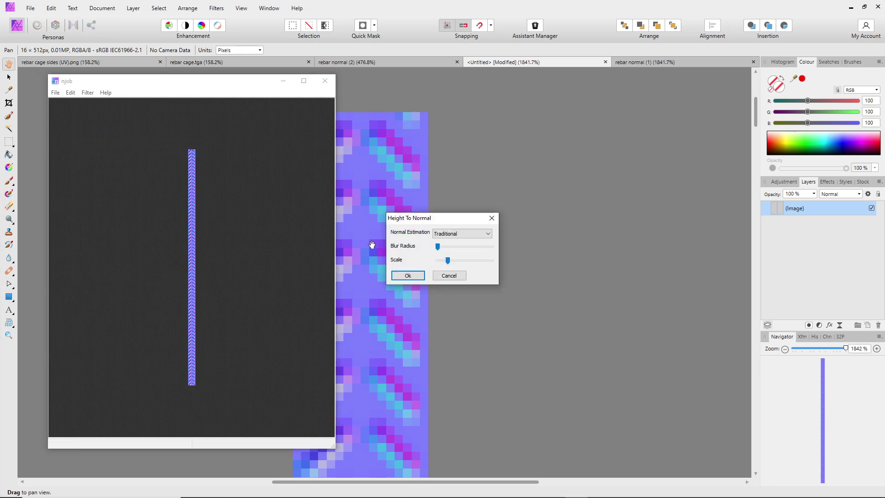
mouse_move(448, 260)
mouse_down()
mouse_move(438, 260)
mouse_move(441, 248)
mouse_move(441, 263)
mouse_up()
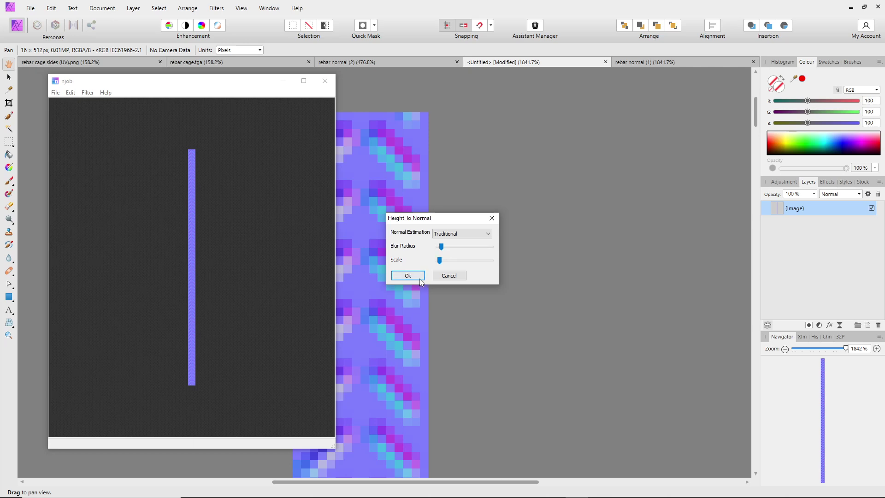
click(415, 275)
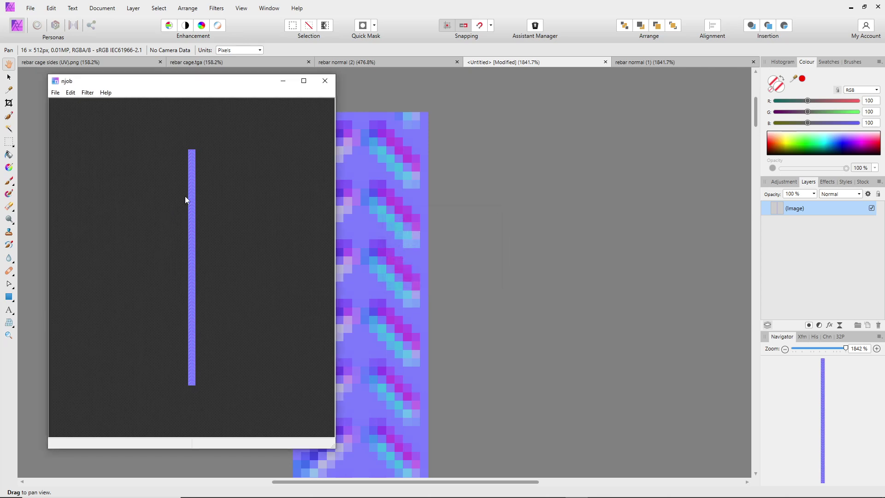
- Switch to Affinity Photo, create a new document from the normal map on the clipboard and place it directly after "rebar normal (2)"
click(478, 55)
click(30, 7)
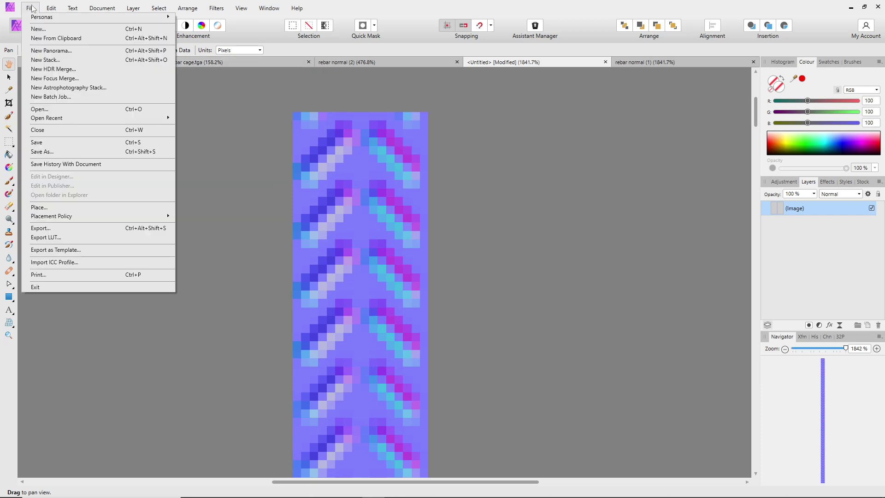
click(46, 37)
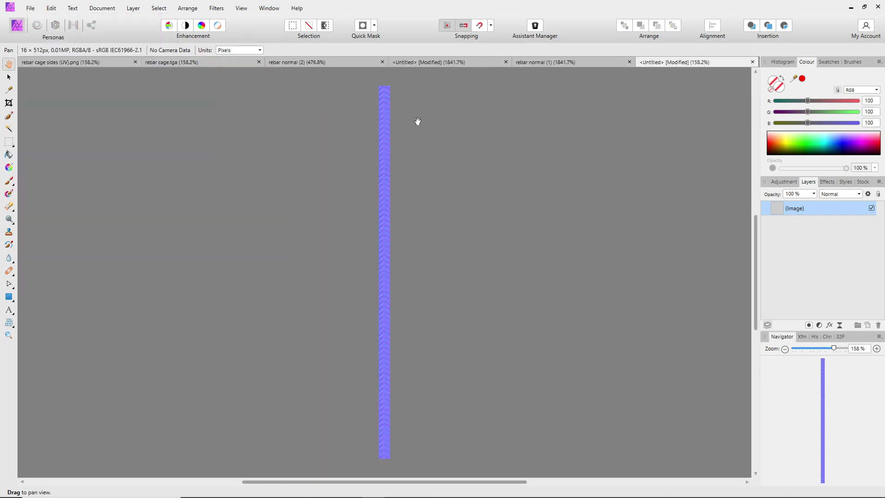
ctrl+scroll(406, 115, up, 8)
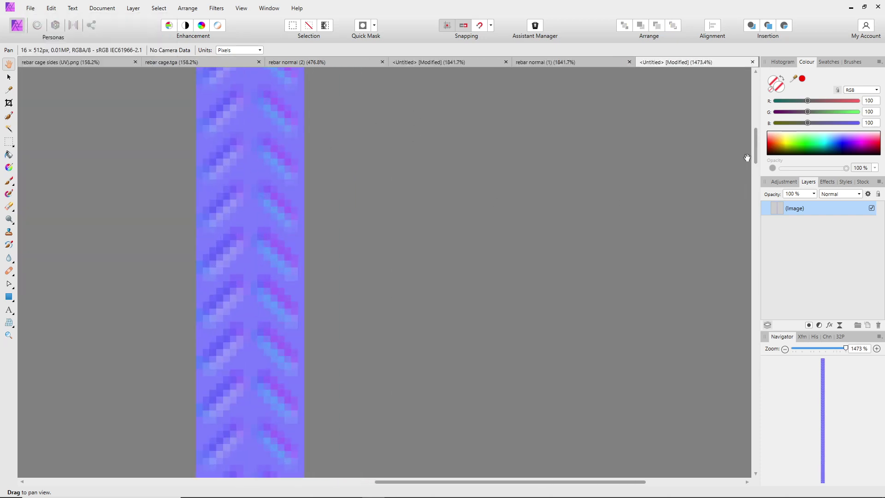
drag(759, 159, 759, 132)
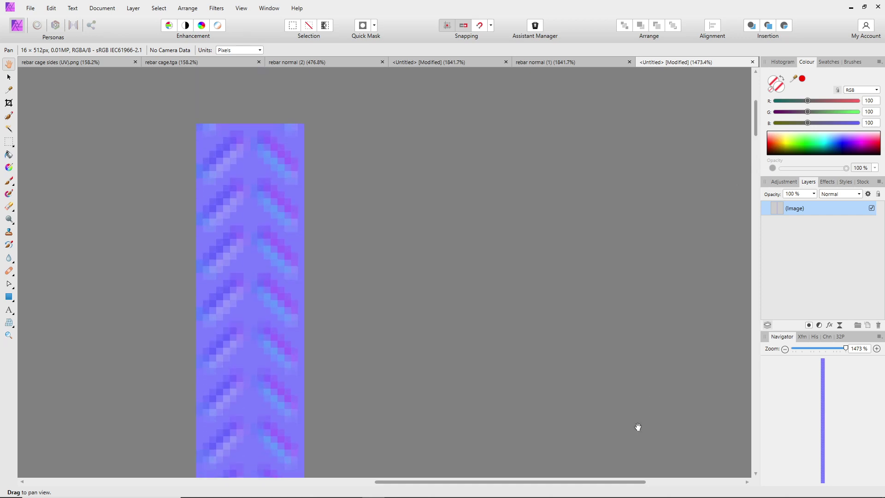
drag(635, 482, 586, 482)
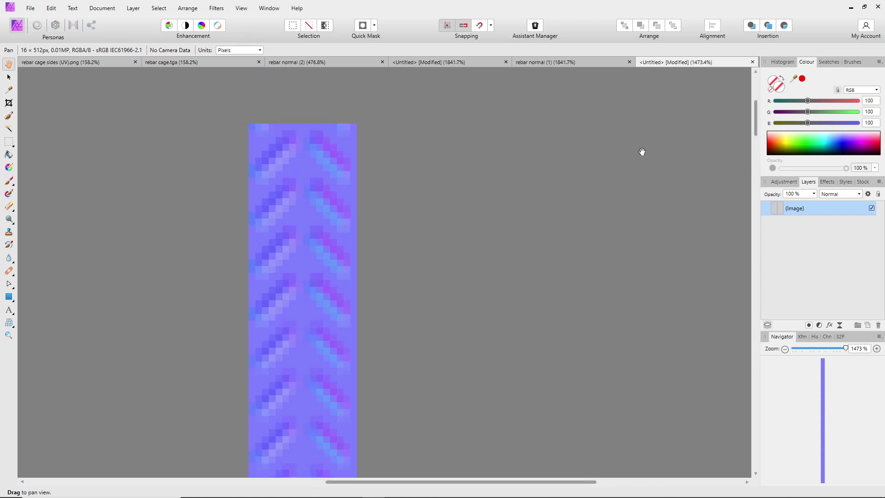
drag(684, 65, 387, 66)
- Compare the light grey ribs of "rebar normal (2)" with its generated normal map at matching high magnification
click(324, 64)
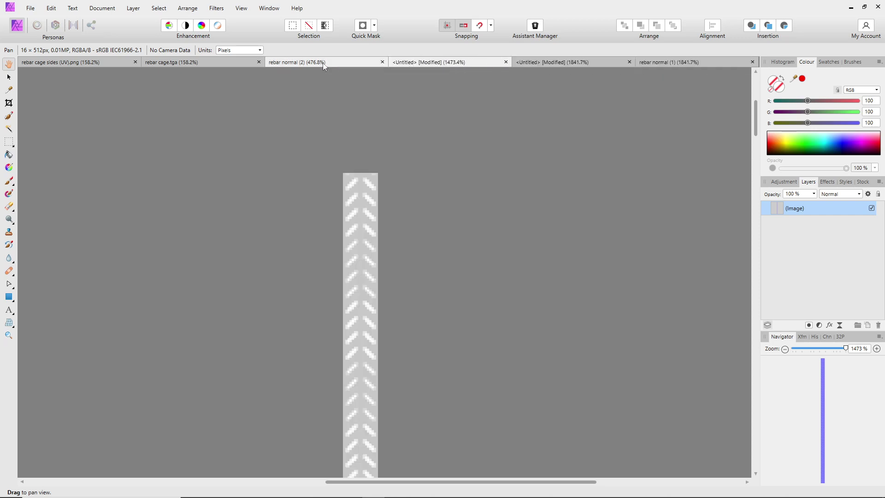
key(g)
ctrl+scroll(368, 220, up, 5)
ctrl+scroll(369, 216, down, 1)
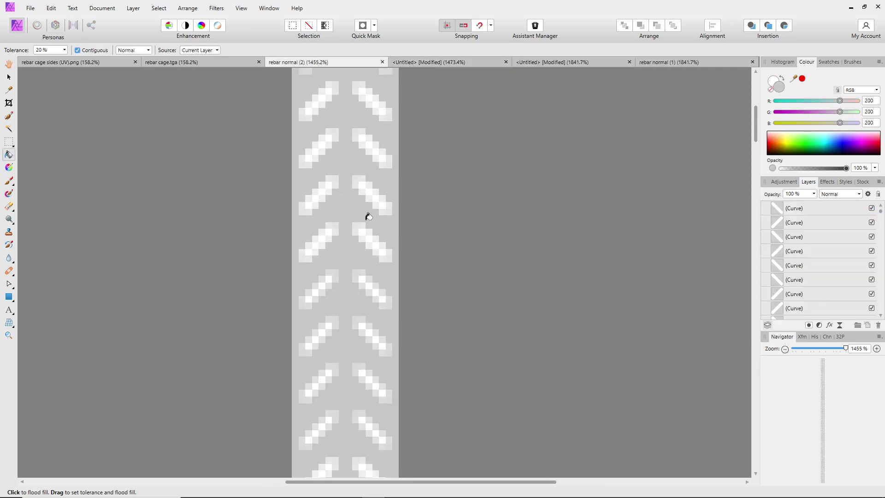
mouse_move(757, 138)
mouse_down()
mouse_move(756, 122)
mouse_move(756, 133)
mouse_up()
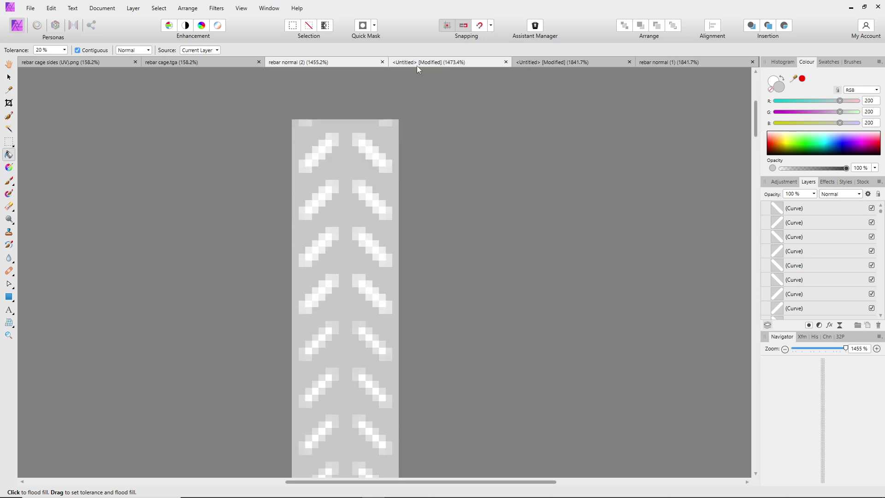
click(9, 77)
click(415, 64)
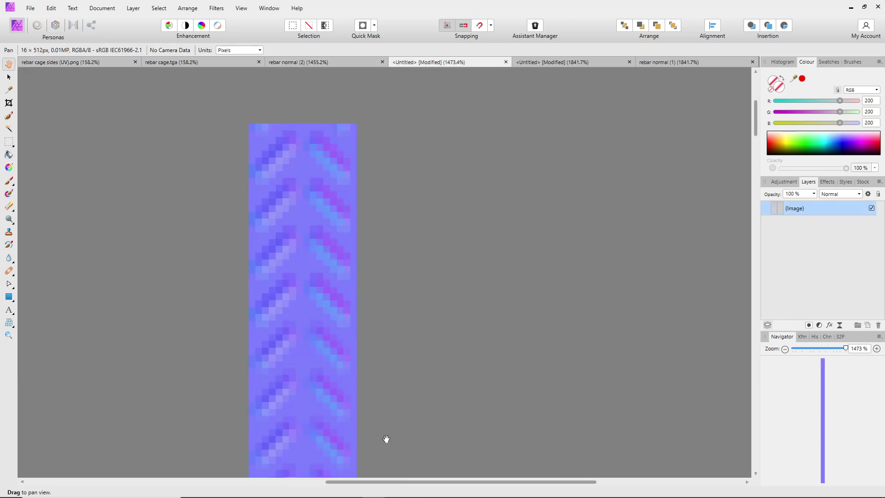
drag(397, 482, 331, 483)
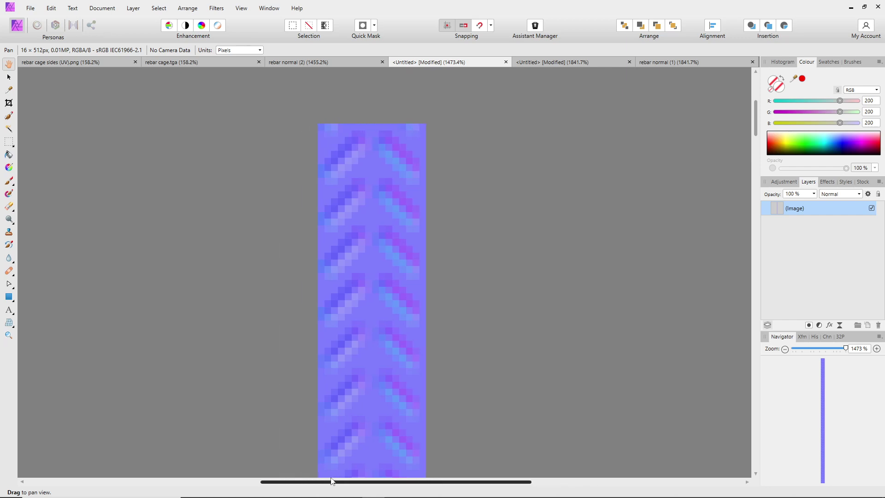
click(325, 63)
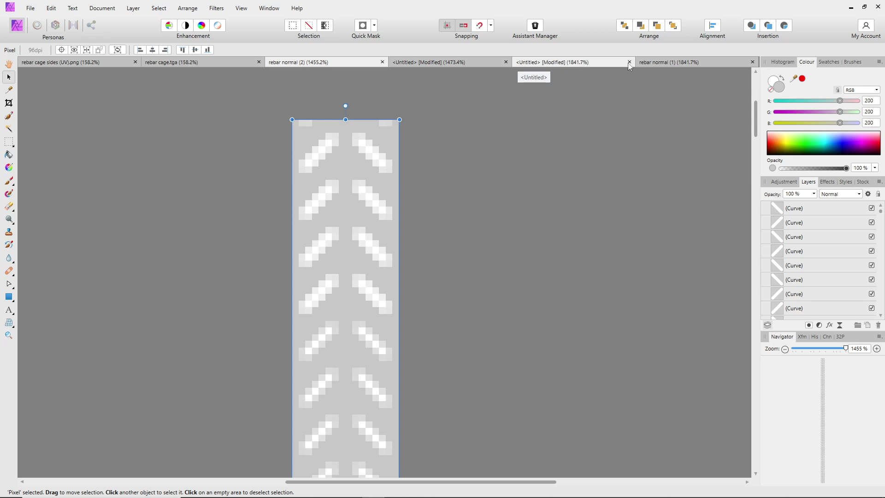
- Reorder the open documents so "rebar normal (1)" sits directly before its own normal map
click(677, 63)
key(h)
drag(678, 64, 567, 64)
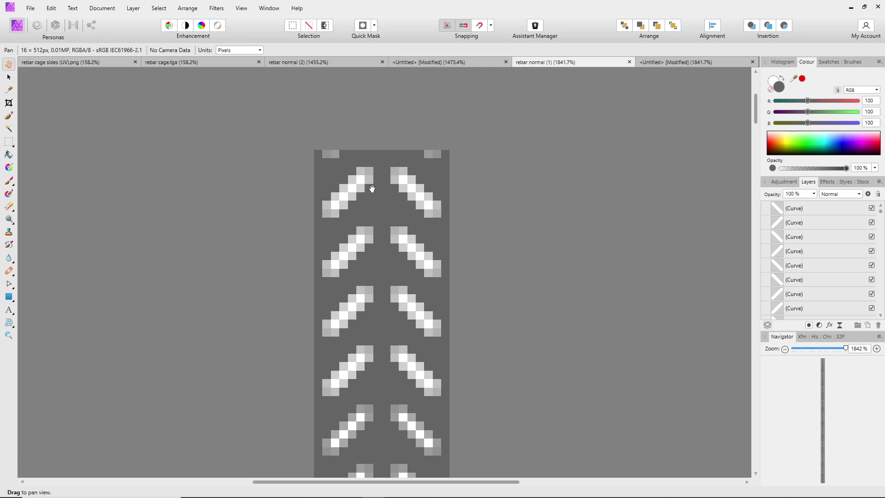
drag(419, 483, 427, 484)
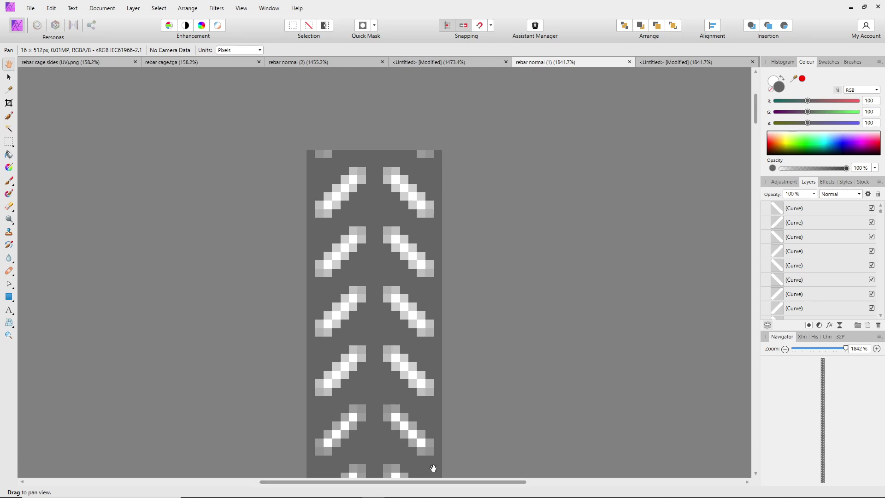
- Compare the stronger normal map with the dark "rebar normal (1)" and light "rebar normal (2)" height textures
click(663, 65)
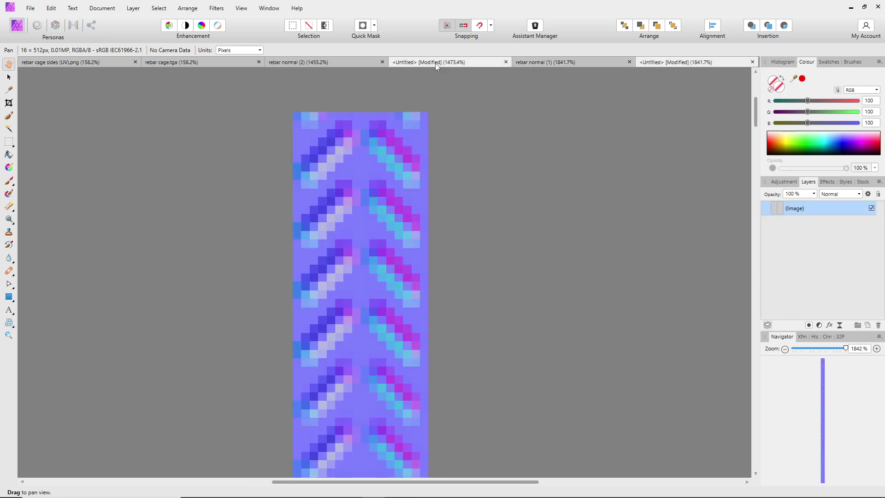
click(555, 65)
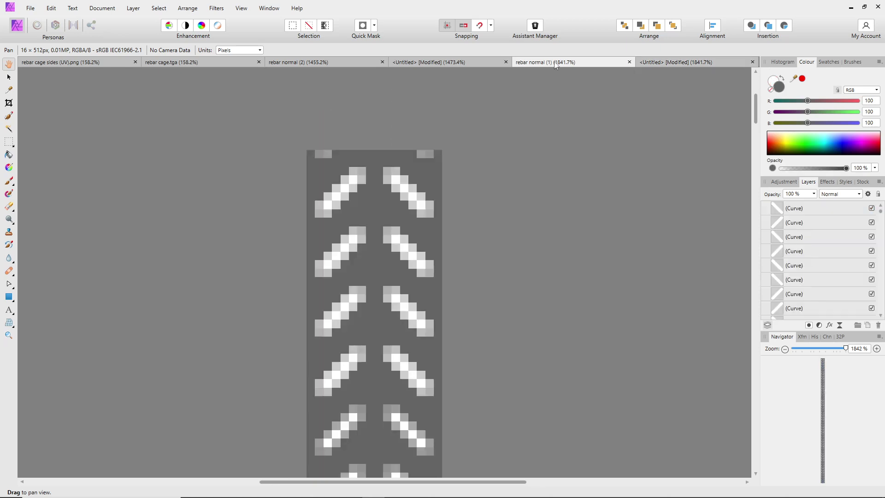
click(298, 62)
key(v)
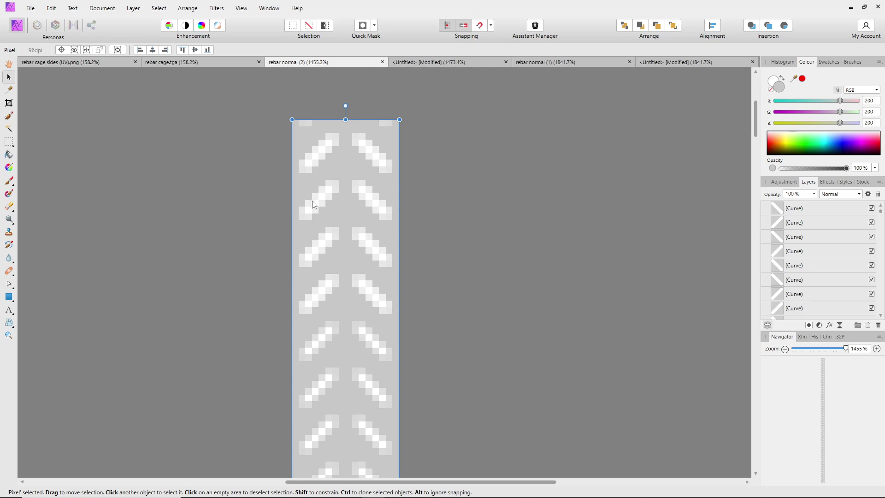
- Select the grey pixel layer beneath the rib curves in "rebar normal (1)"
click(567, 63)
key(h)
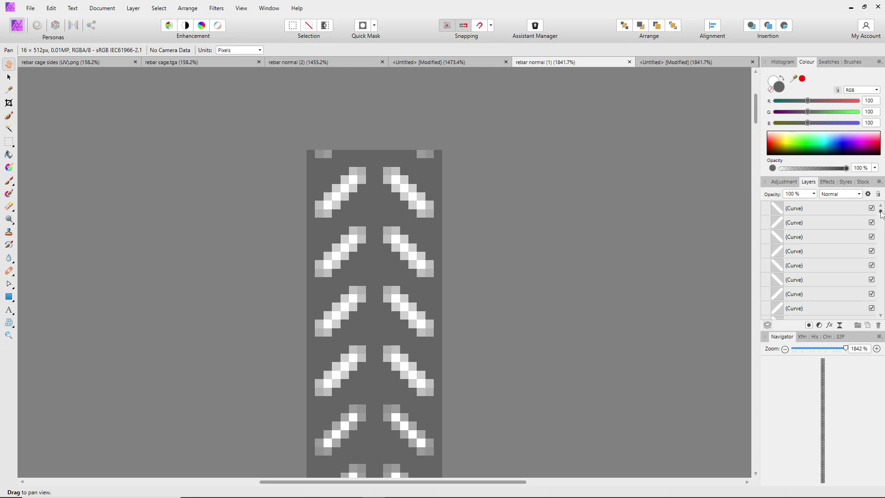
drag(881, 214, 881, 291)
click(768, 293)
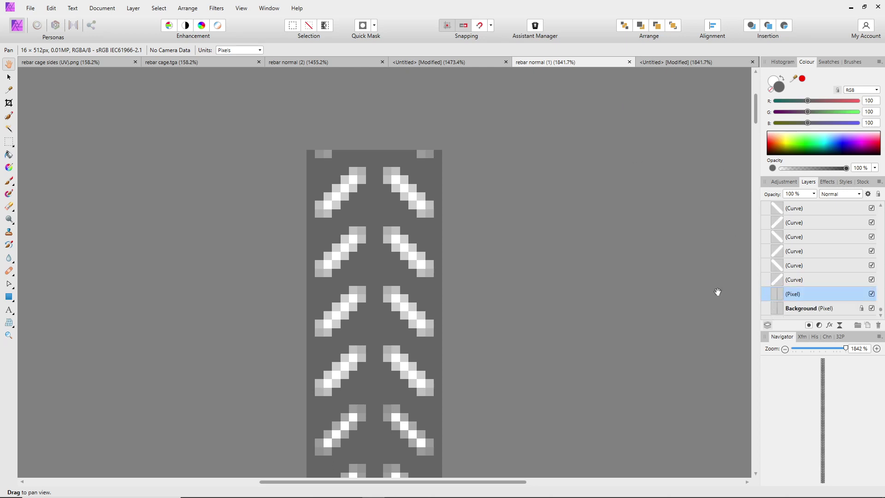
- Compare the rib colour intensity of the two generated normal maps and return to the "rebar normal (2)" height texture
click(694, 63)
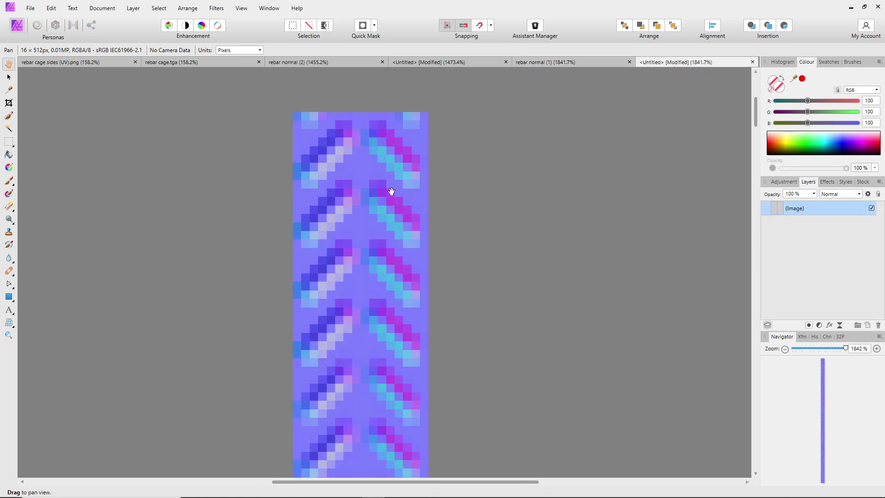
click(417, 64)
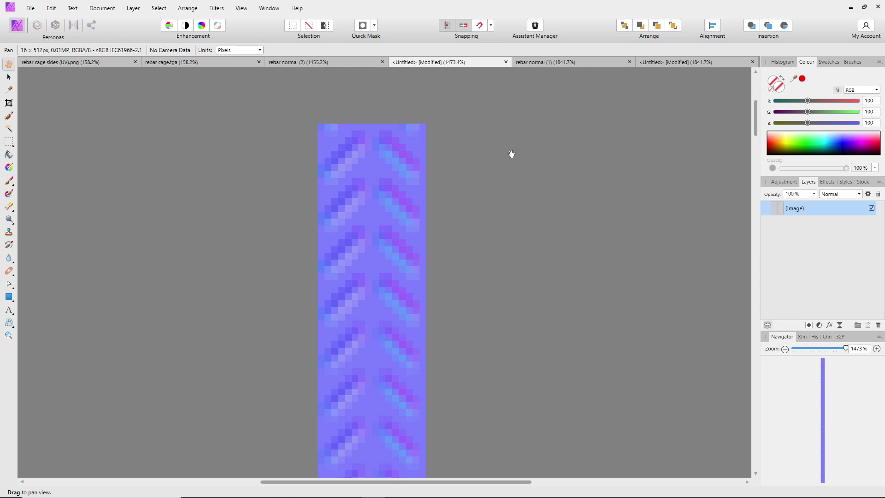
click(688, 63)
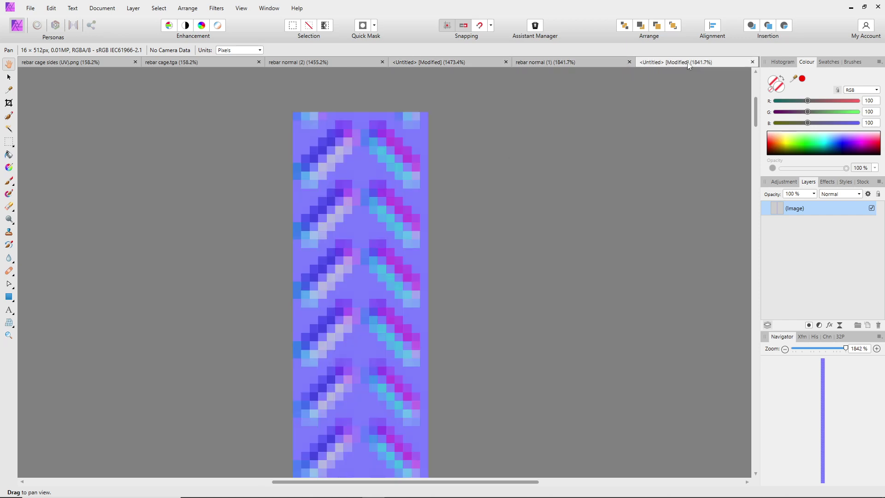
click(457, 63)
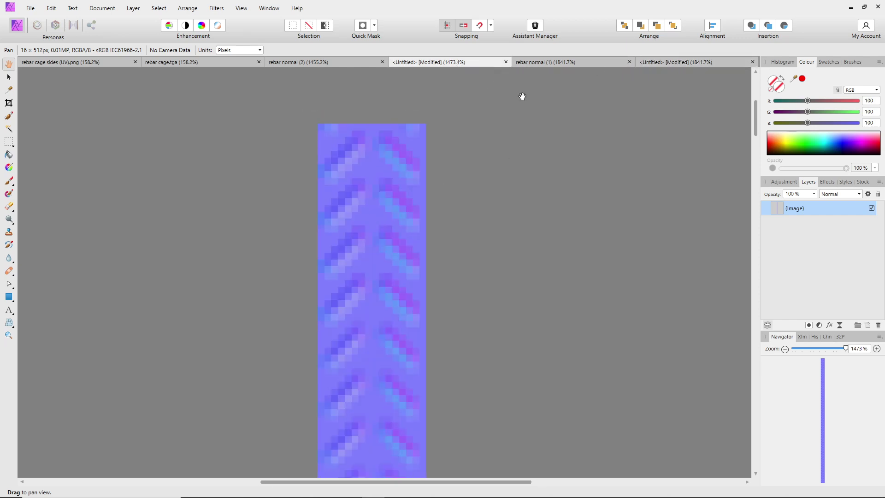
click(676, 64)
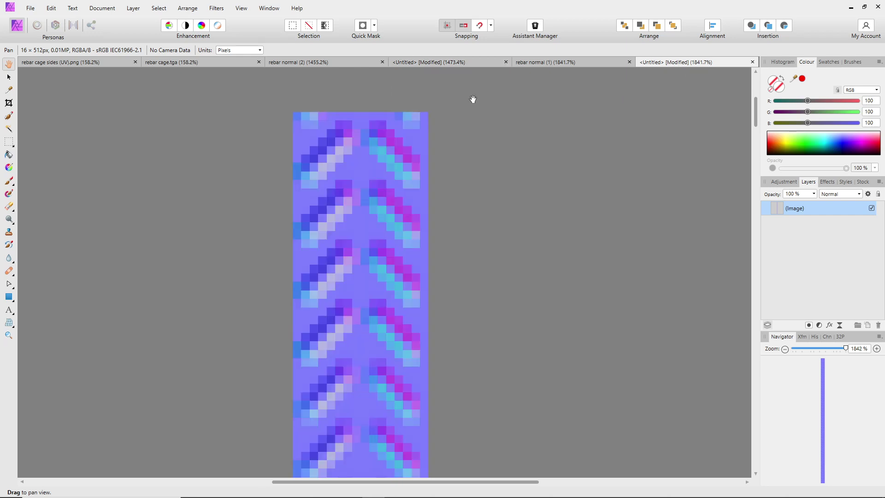
click(304, 62)
key(v)
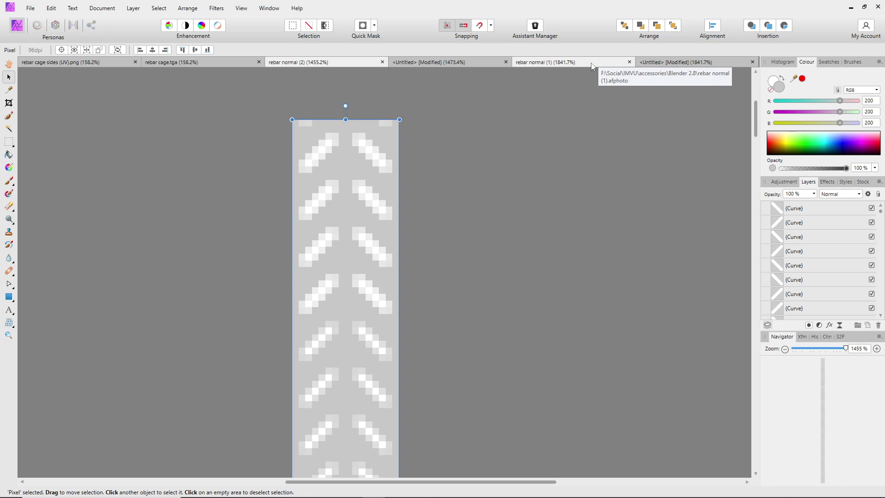
- Compare the background grey around the ribs in the "rebar normal (1)" and "rebar normal (2)" height textures
click(566, 62)
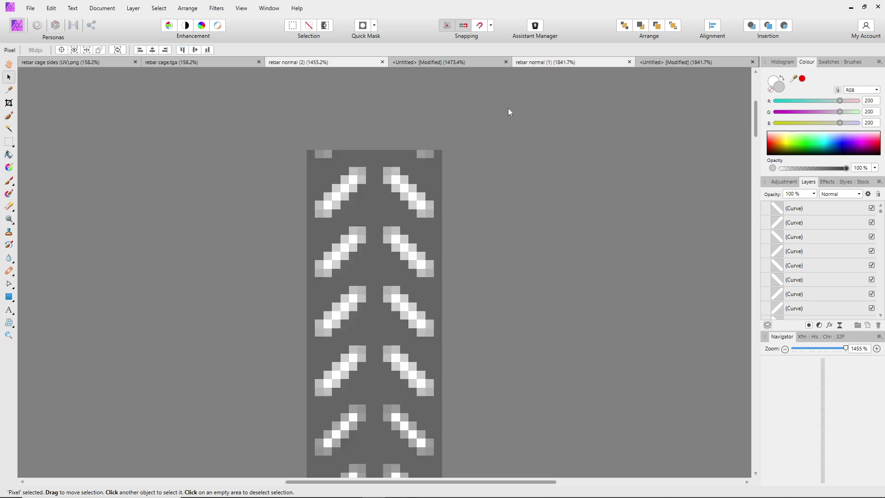
key(h)
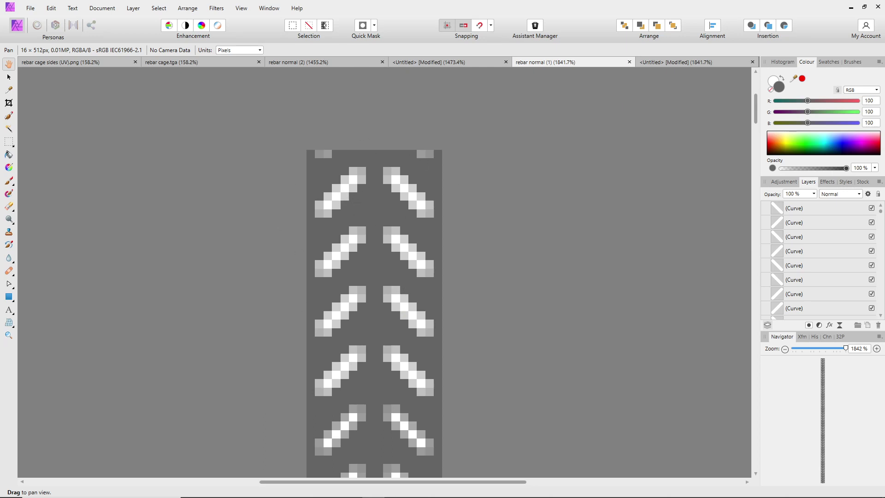
mouse_move(247, 226)
mouse_down()
mouse_move(271, 320)
mouse_move(295, 259)
mouse_up()
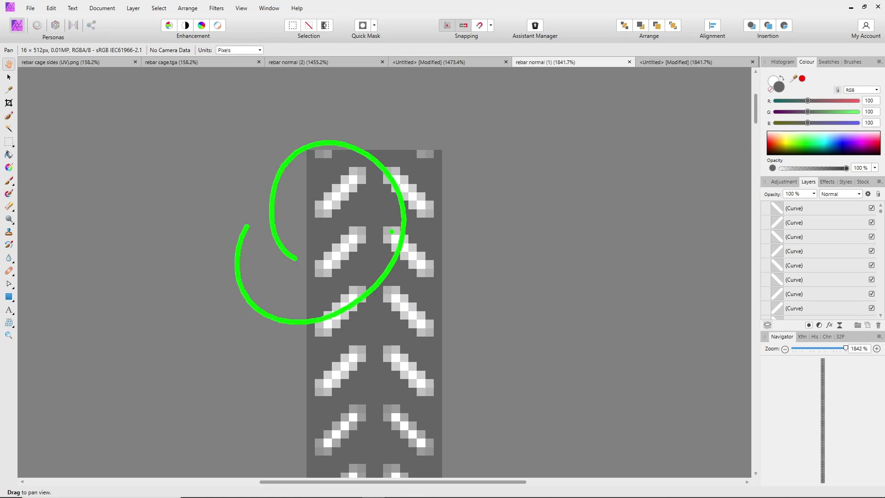
click(306, 63)
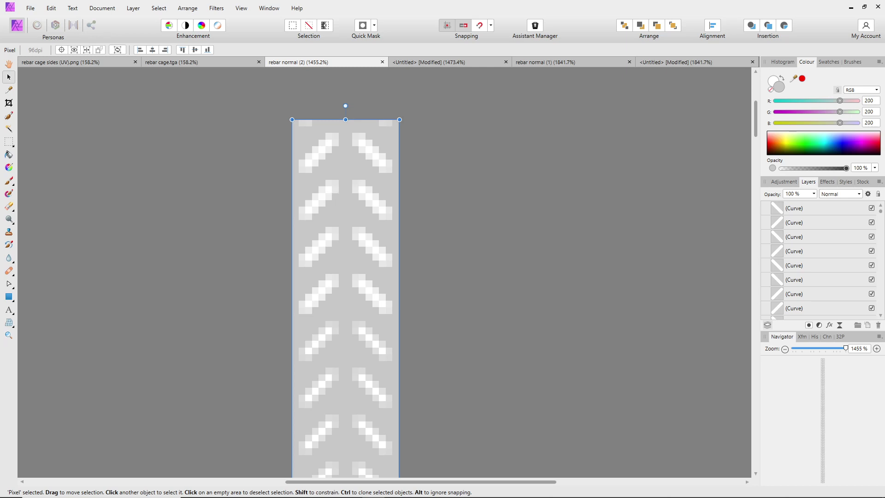
drag(300, 211, 300, 193)
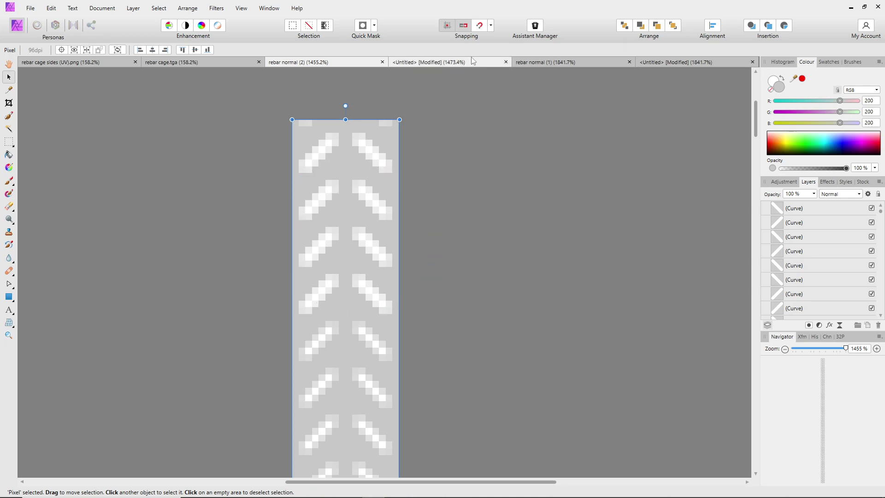
- Save the untitled normal map made from the light grey texture as "rebar normal (2) normal.afphoto" in the Blender 2.8 folder
click(453, 62)
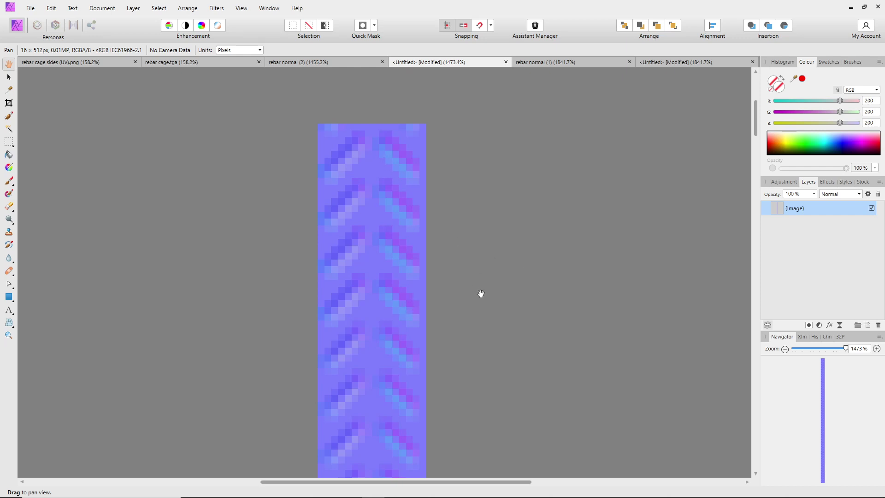
click(31, 8)
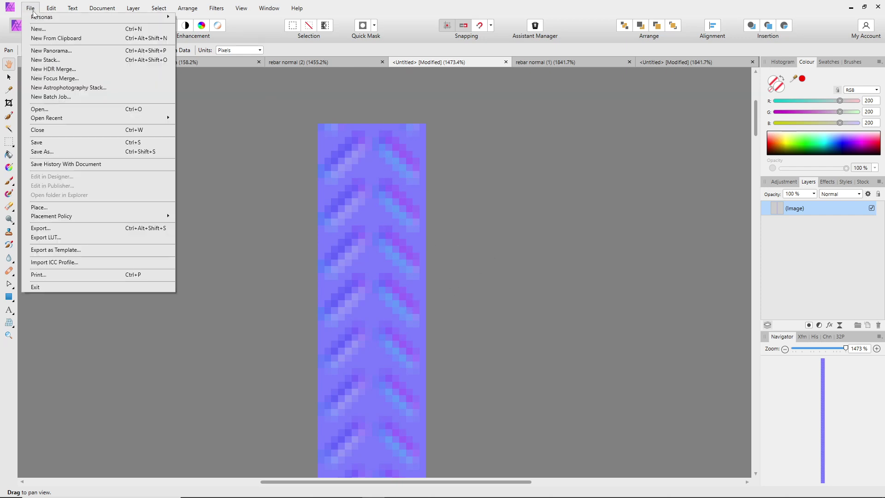
click(52, 154)
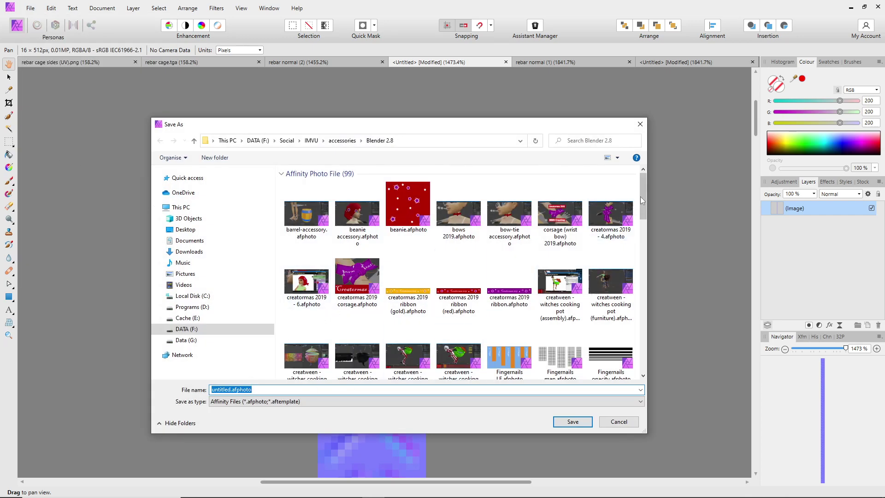
drag(644, 193, 644, 335)
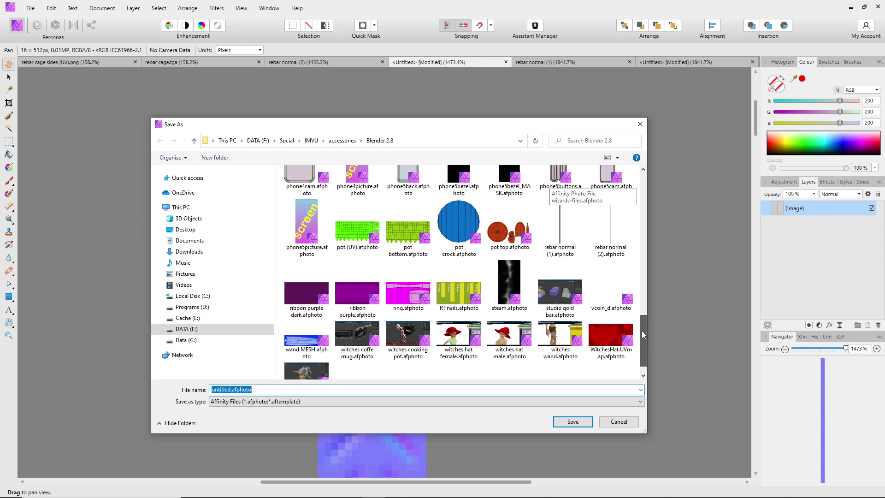
click(610, 229)
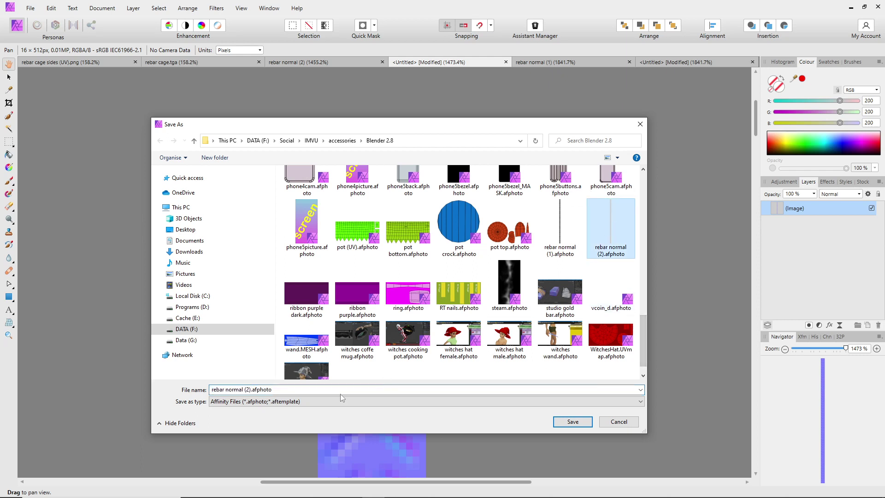
click(253, 390)
text(normal)
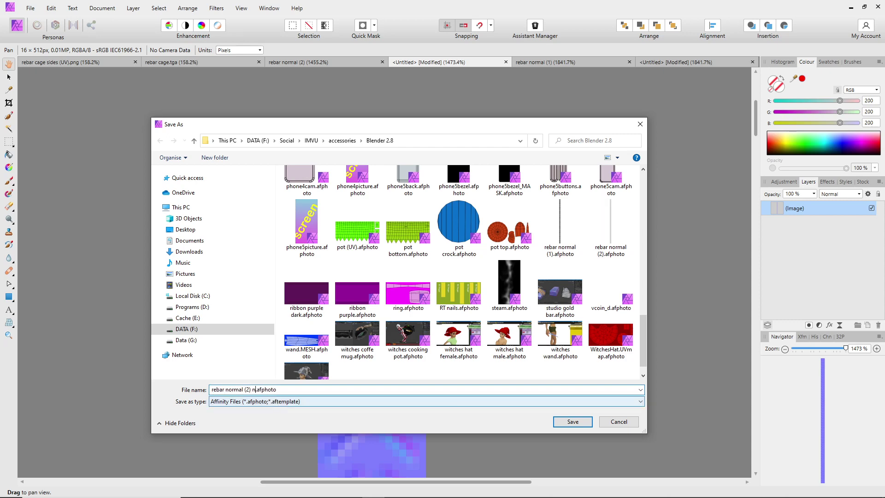
click(573, 422)
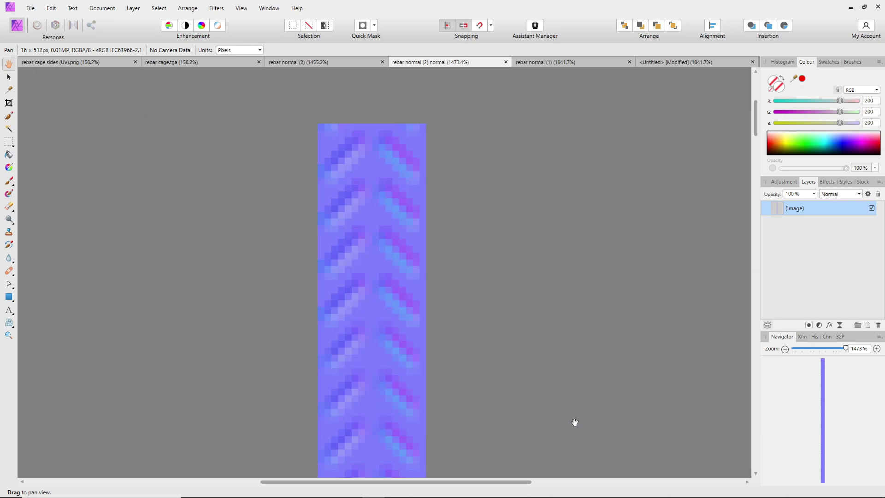
- Save the untitled normal map made from the dark grey texture as "rebar normal (1) normal.afphoto" in the Blender 2.8 folder
click(681, 65)
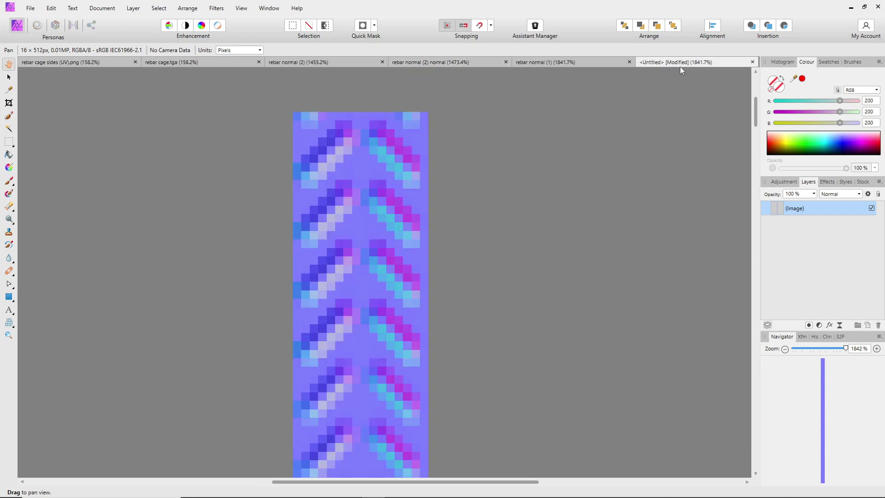
click(31, 10)
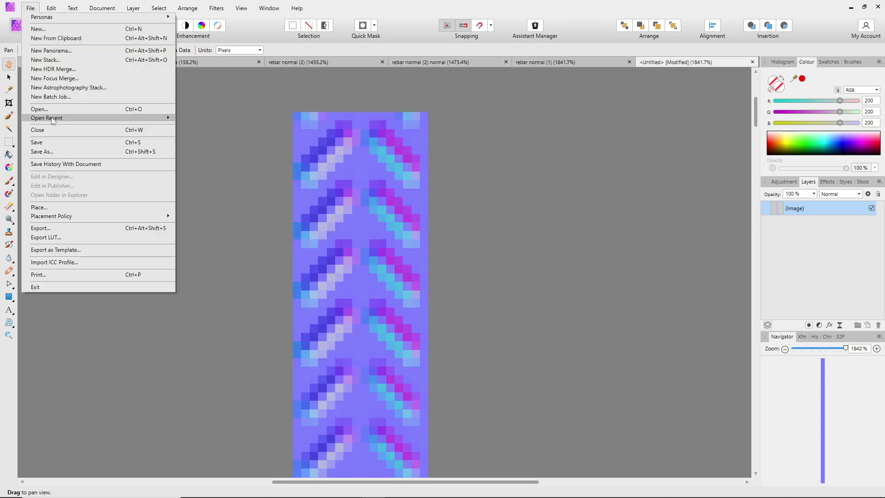
click(52, 151)
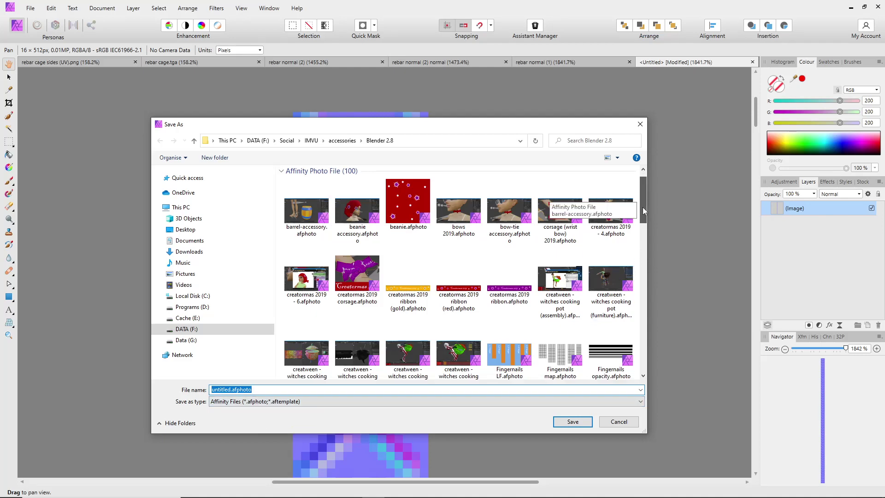
drag(642, 207, 641, 338)
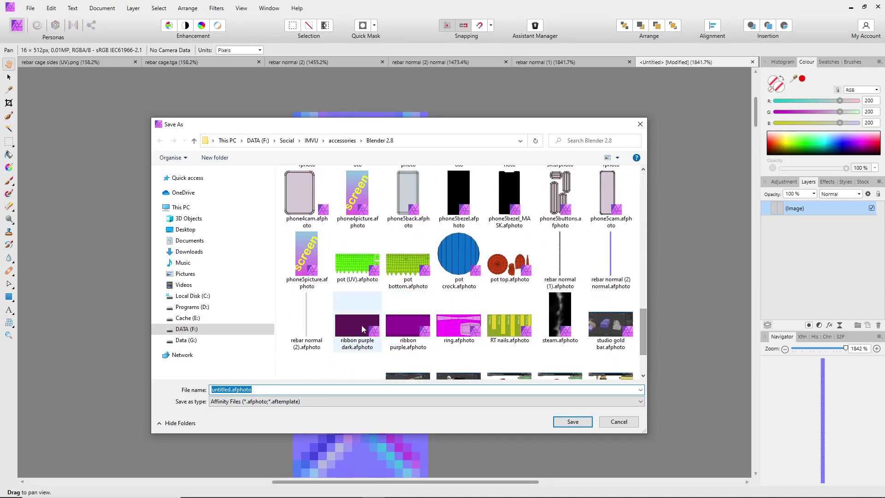
click(562, 253)
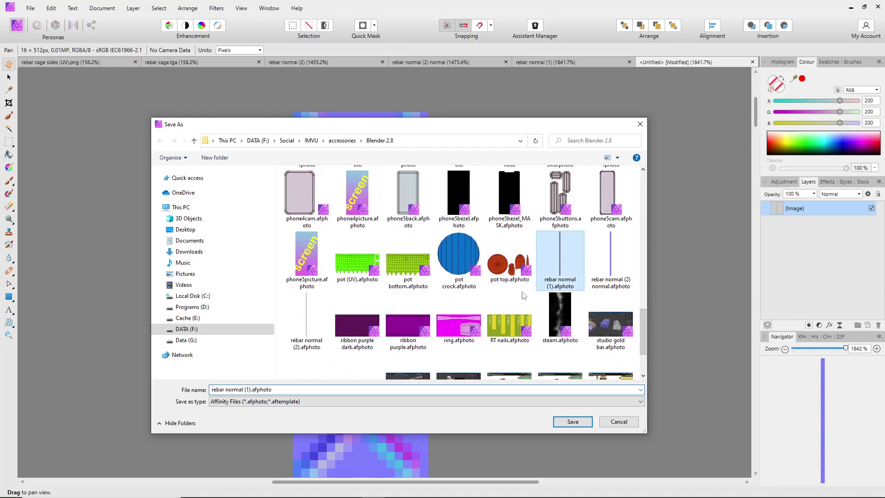
click(249, 390)
click(251, 390)
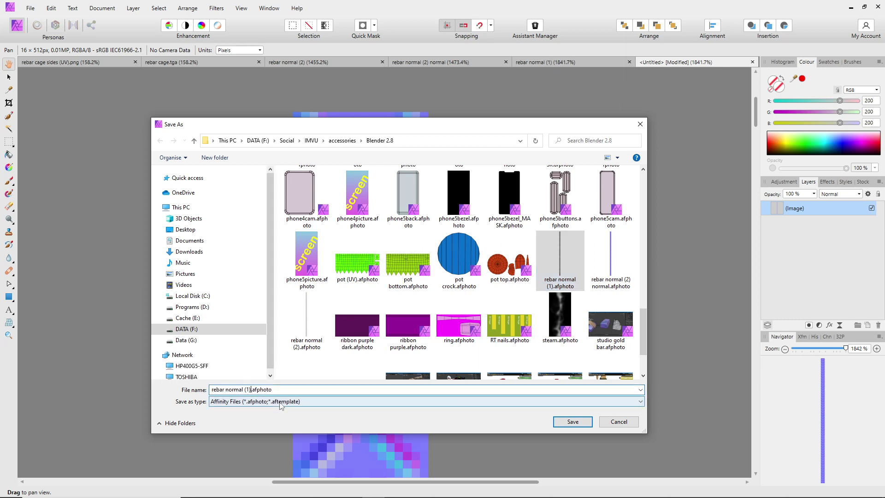
text(normal)
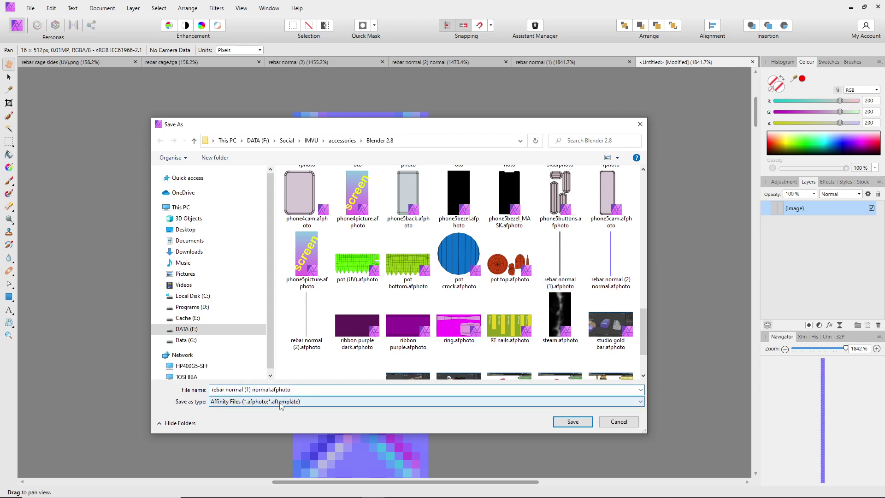
click(573, 422)
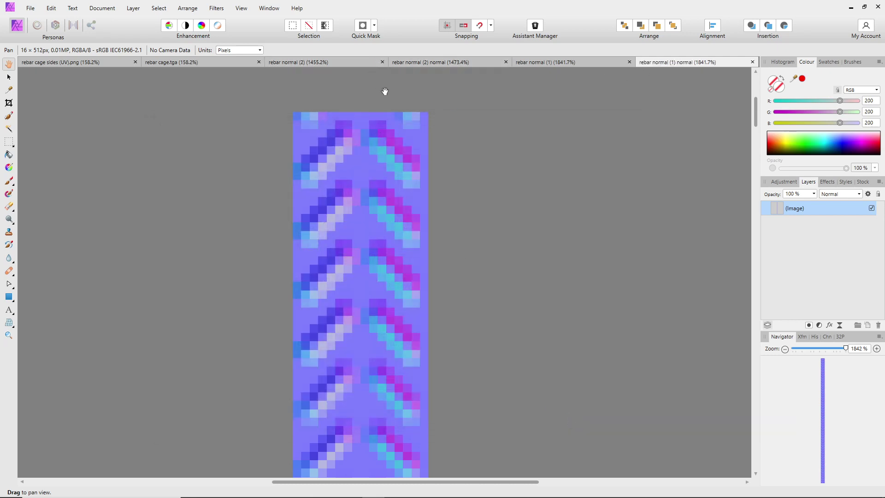
- Export the stronger normal map as the PNG file "rebar normal (1) normal.png", using the whole document
click(31, 8)
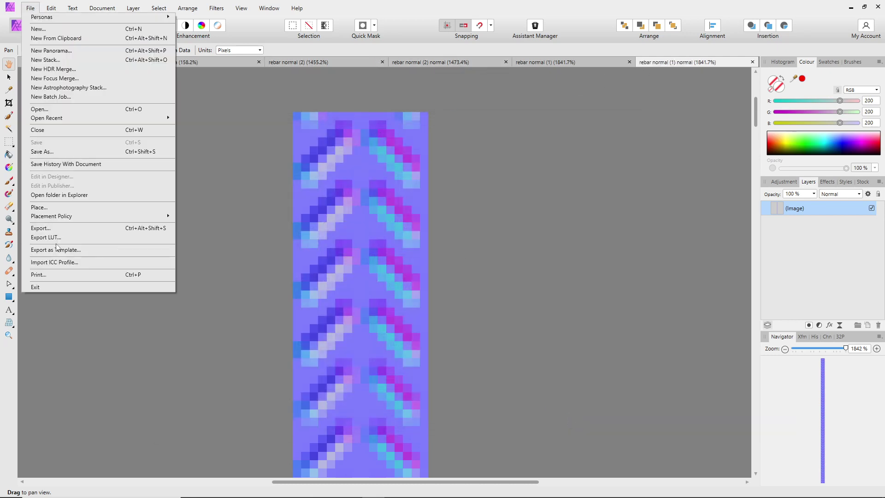
click(55, 228)
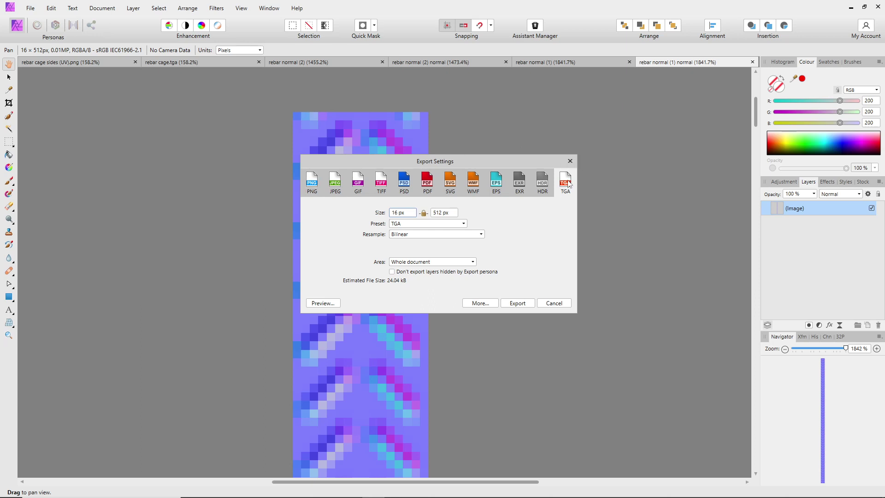
click(383, 188)
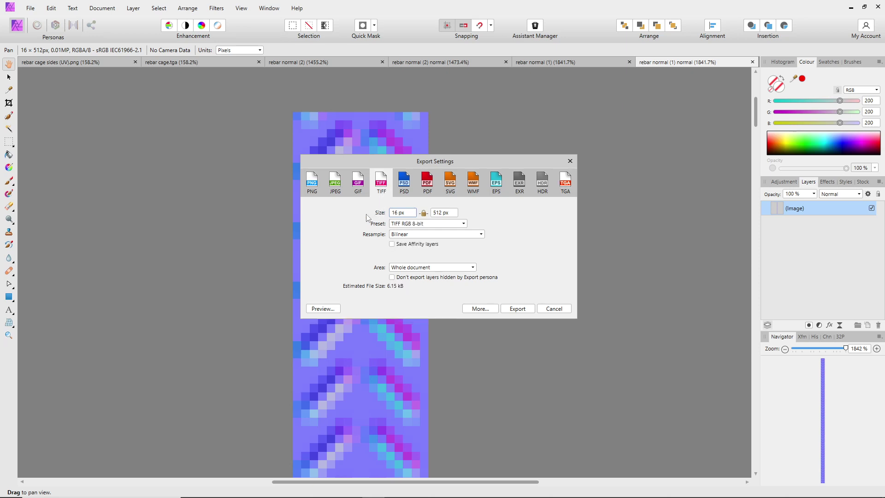
click(312, 185)
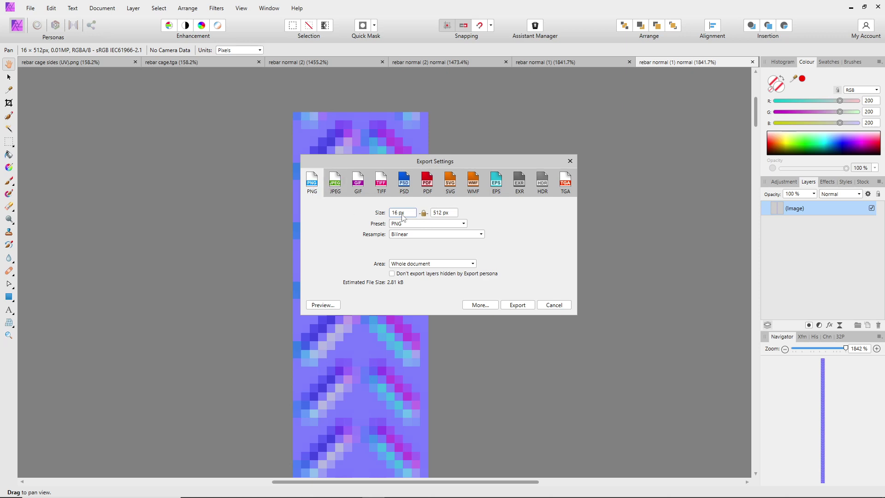
click(518, 305)
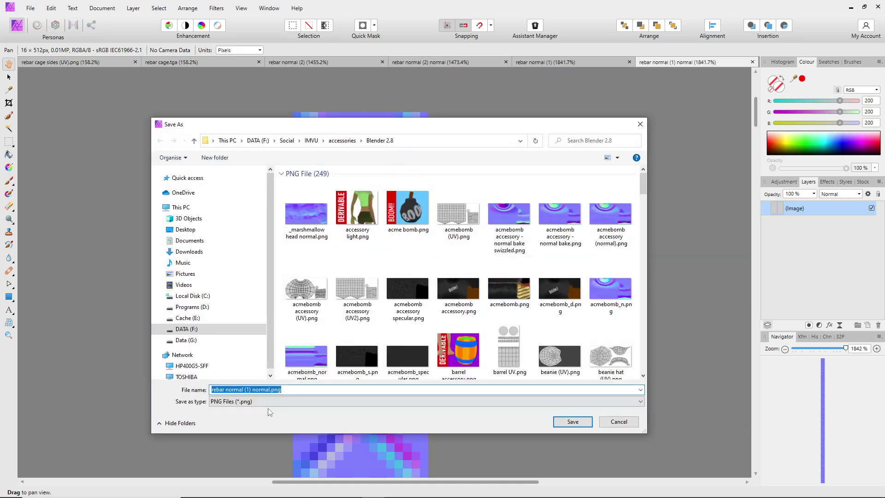
click(574, 422)
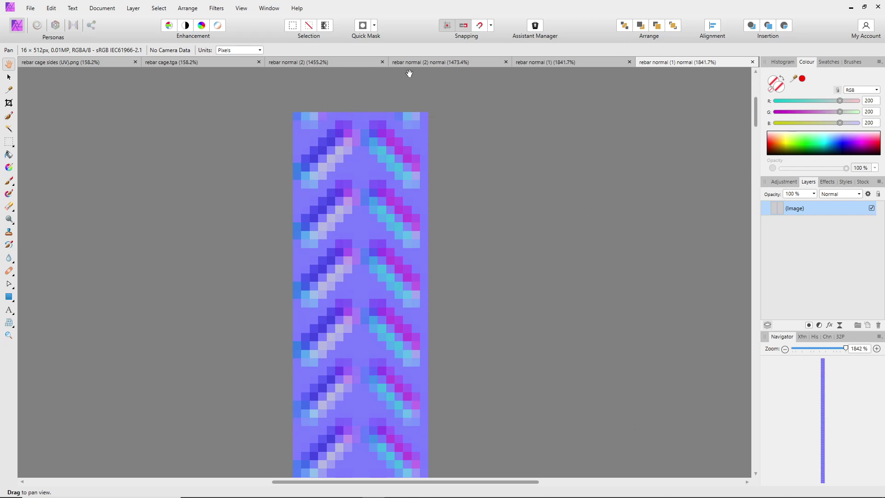
- Export the weaker normal map as the PNG file "rebar normal (2) normal.png", using the whole document
click(431, 63)
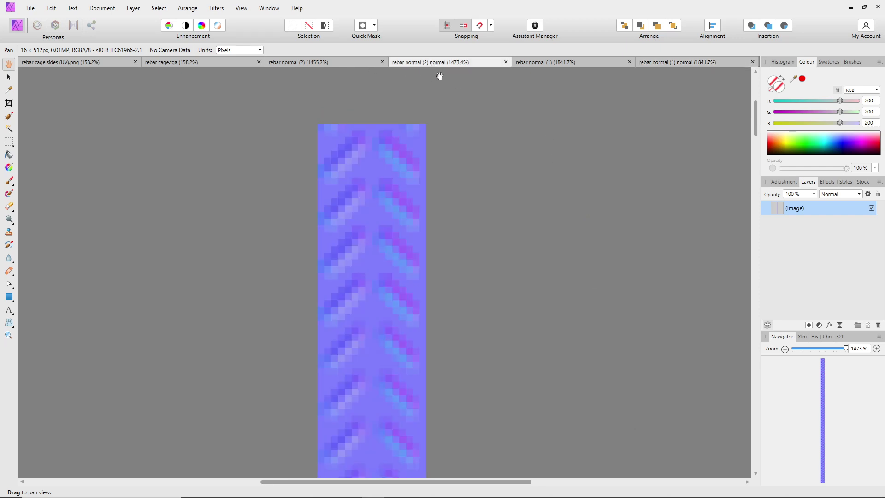
click(31, 7)
click(39, 228)
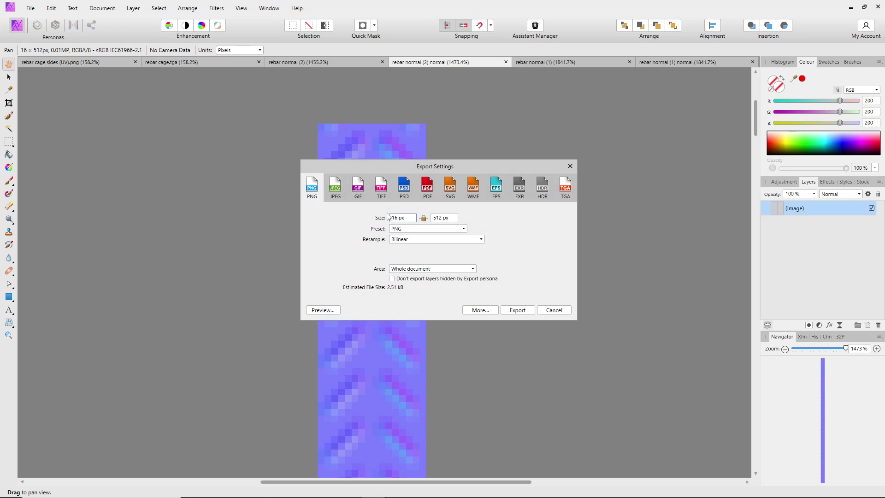
click(517, 310)
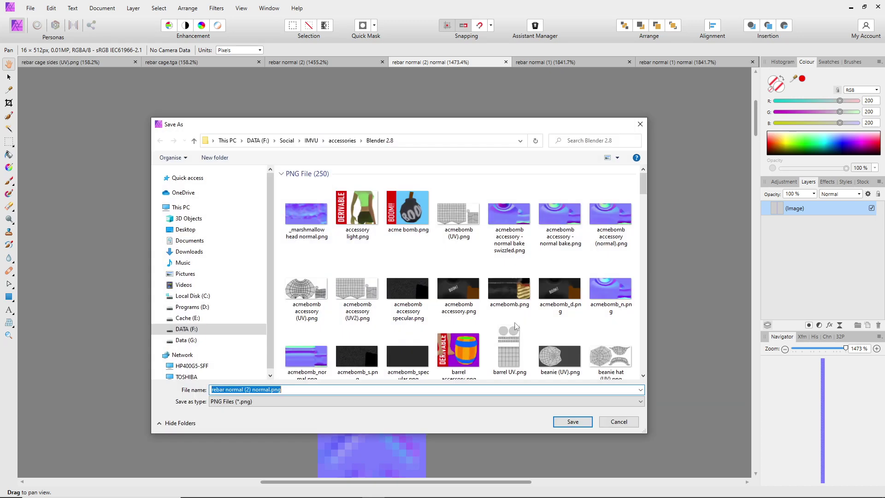
click(573, 422)
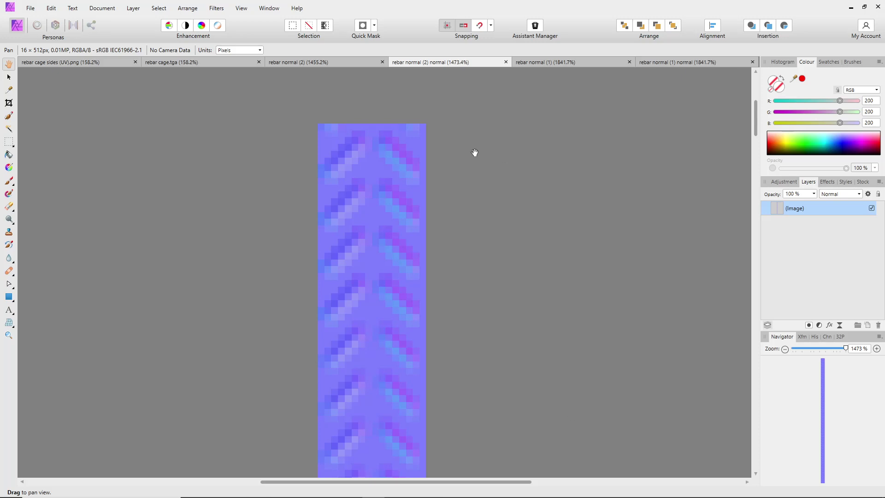
- Create a new blank document 16 px wide and 512 px high at 72 DPI with RGB/8 colour
click(31, 9)
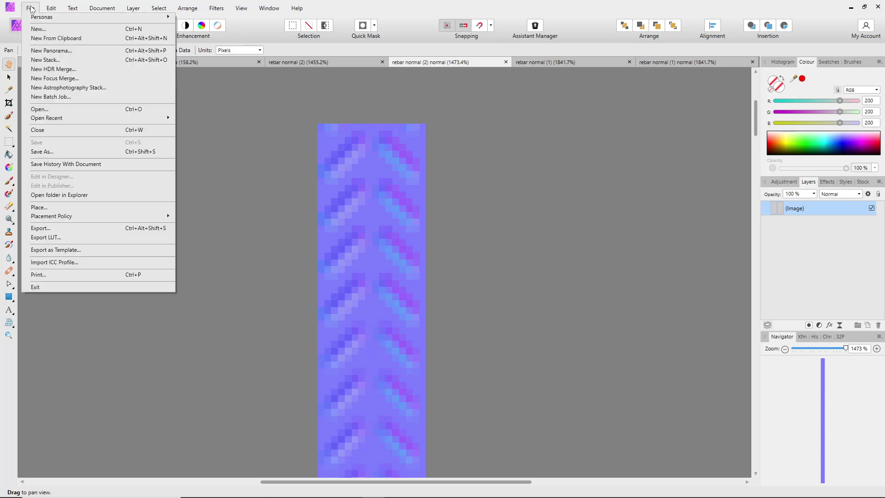
click(46, 28)
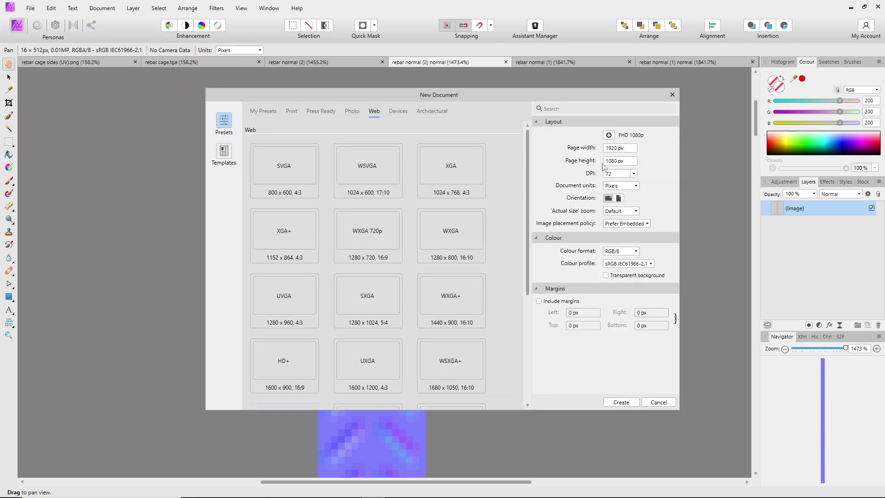
click(611, 149)
text(16)
click(614, 162)
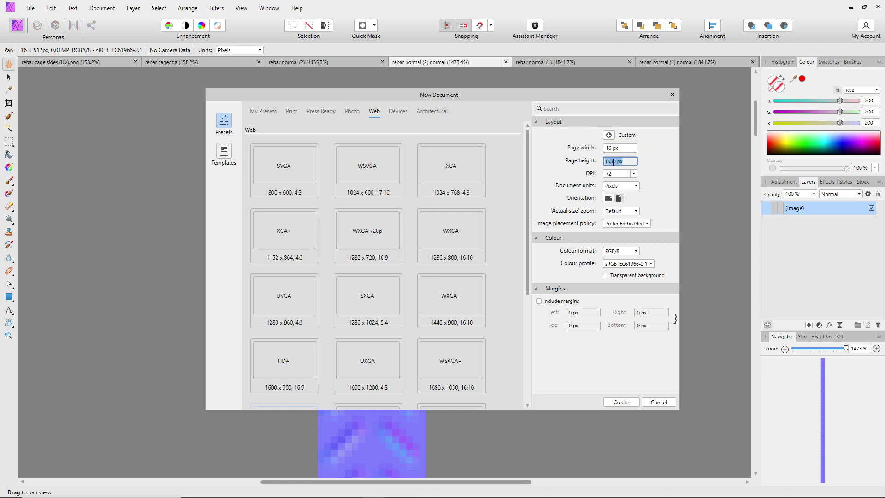
text(512)
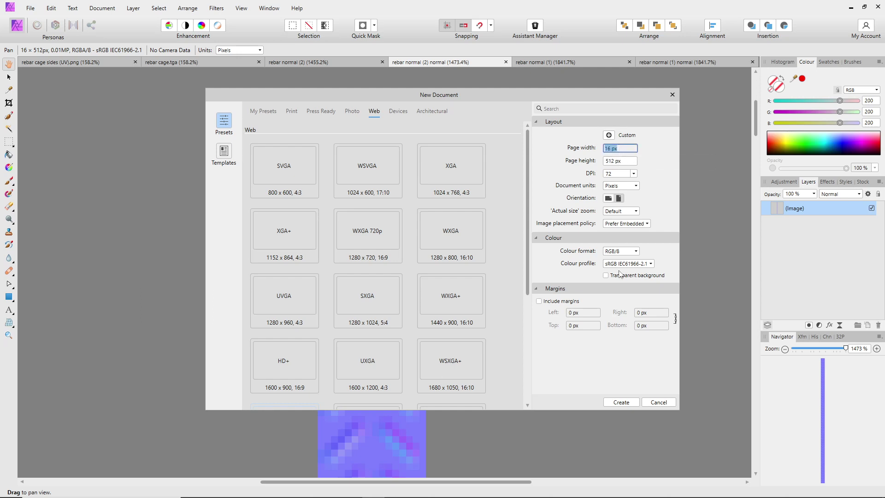
click(621, 402)
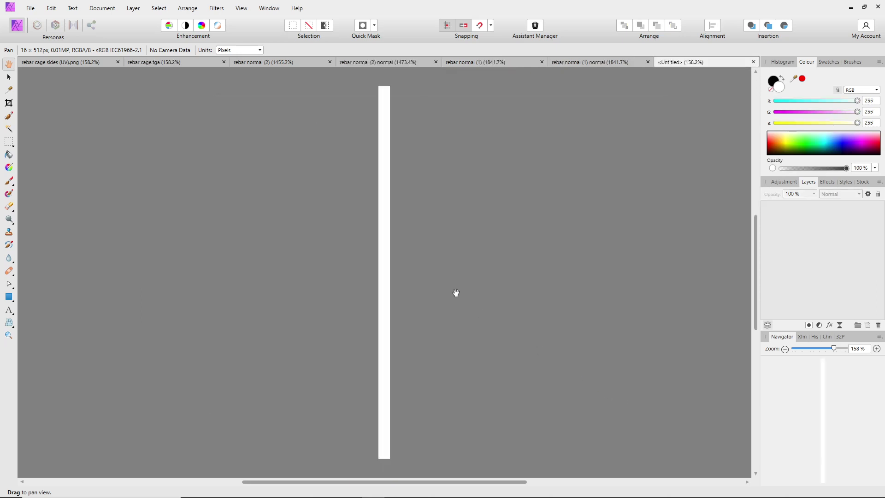
- Set the fill colour to grey RGB 130, 130, 130 and flood-fill the blank strip with it
ctrl+scroll(380, 162, up, 5)
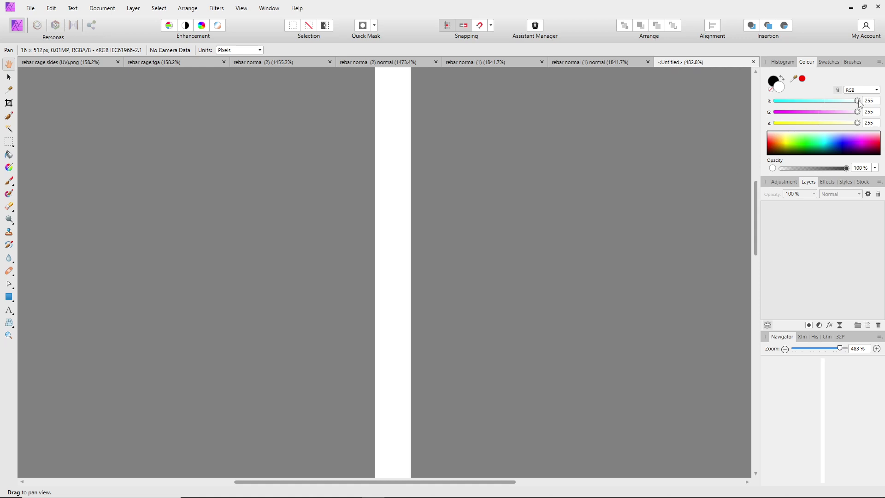
drag(858, 100, 833, 104)
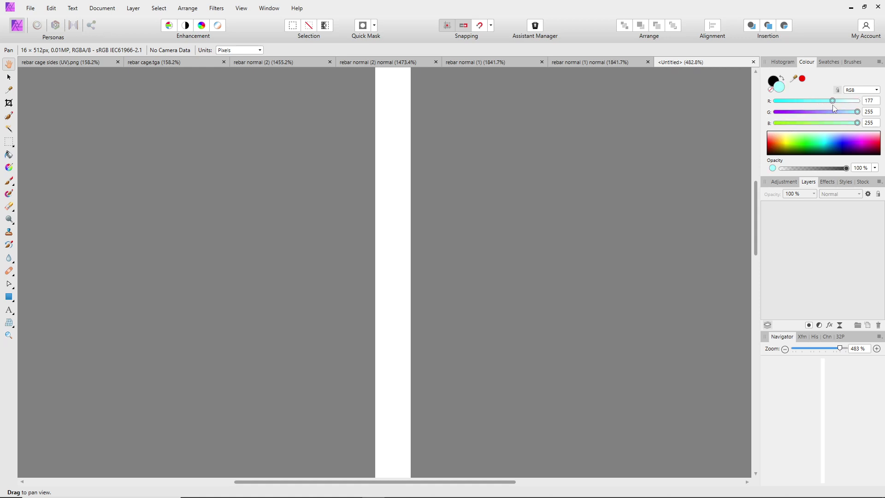
click(871, 101)
text(13)
click(875, 112)
text(13)
key(Tab)
text(1)
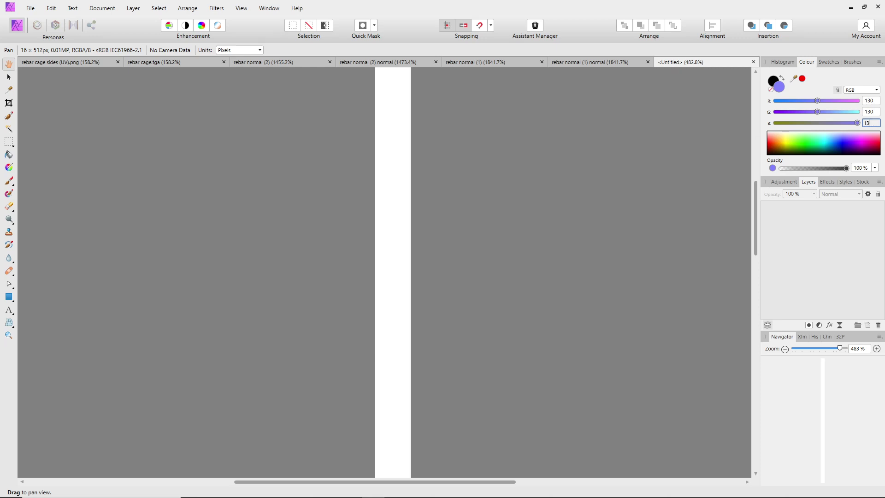
text(30)
key(Return)
click(9, 155)
click(398, 192)
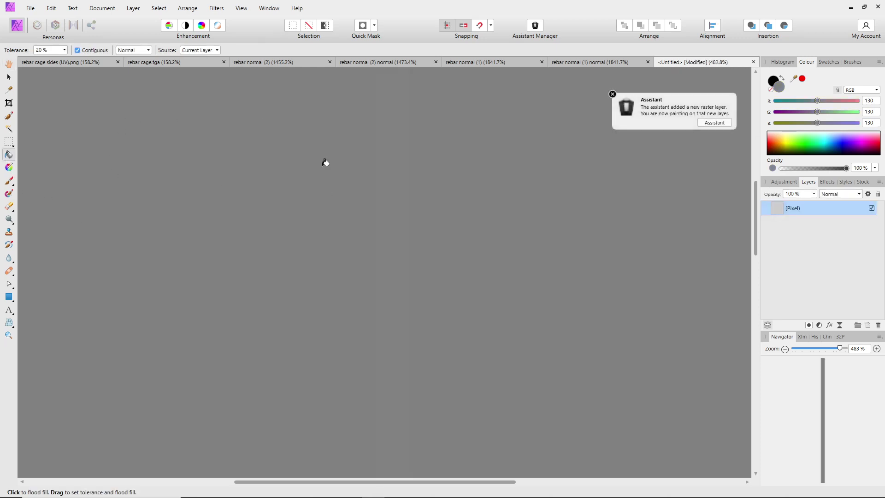
- Set the fill colour to a lighter grey, RGB 140, 140, 140, and flood-fill the strip with it
click(875, 101)
text(140)
key(Return)
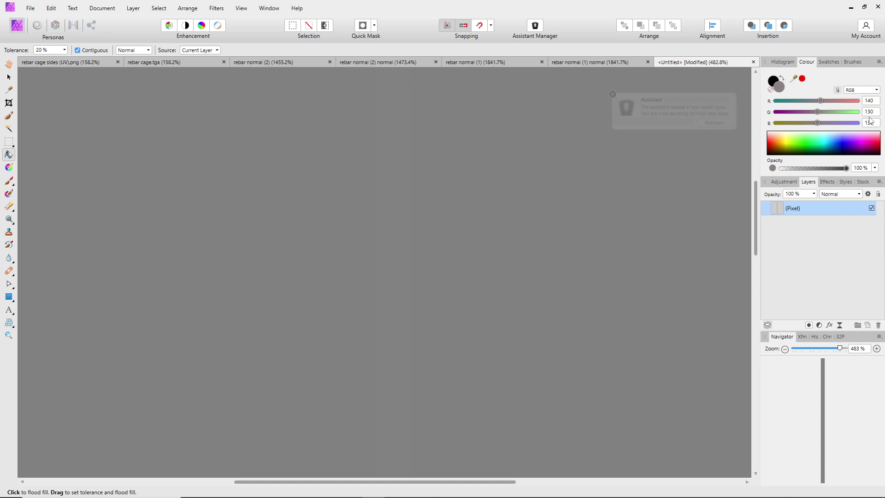
click(873, 112)
text(14)
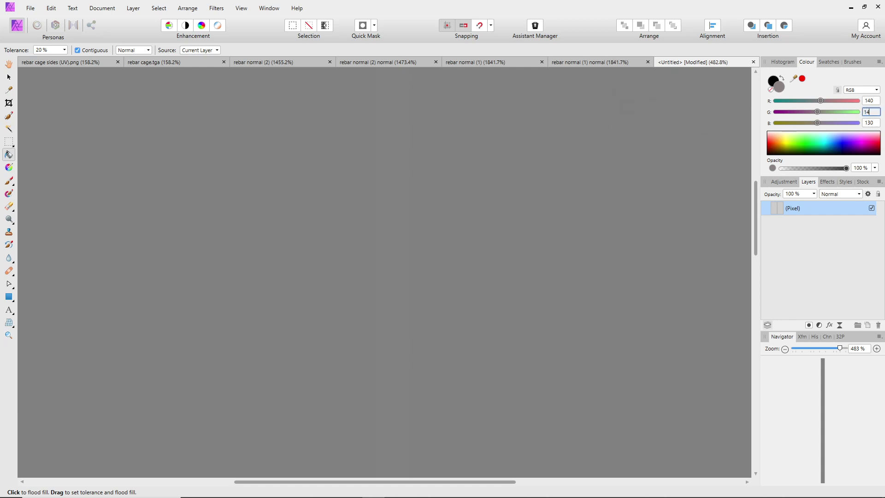
key(Return)
click(877, 123)
text(140)
key(Return)
click(398, 210)
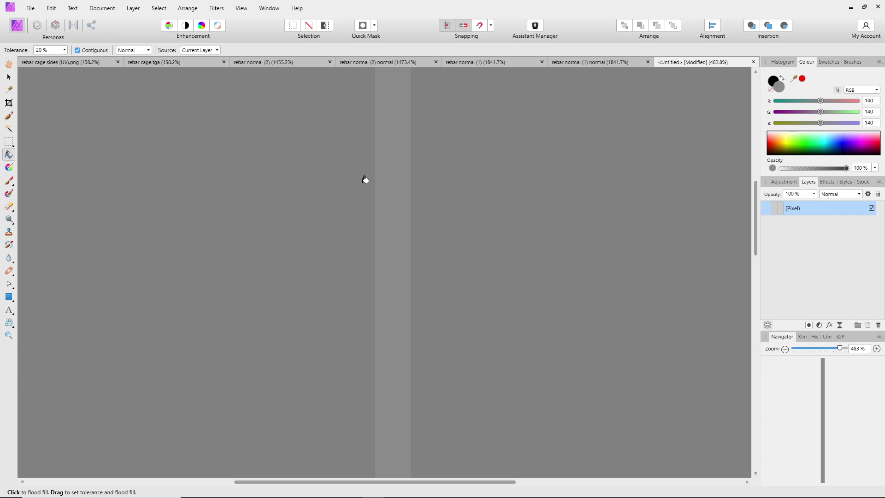
- Save the grey strip as an Affinity file named "rebar diffuse" in the Blender 2.8 folder
click(30, 8)
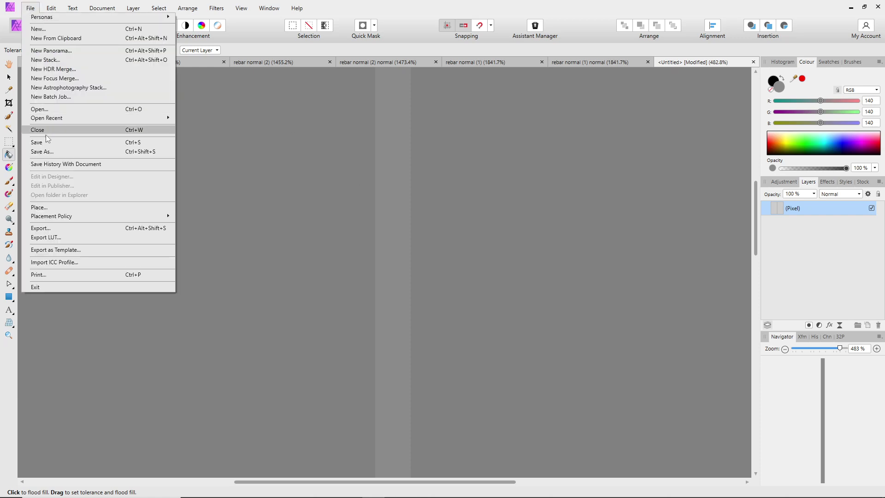
click(46, 153)
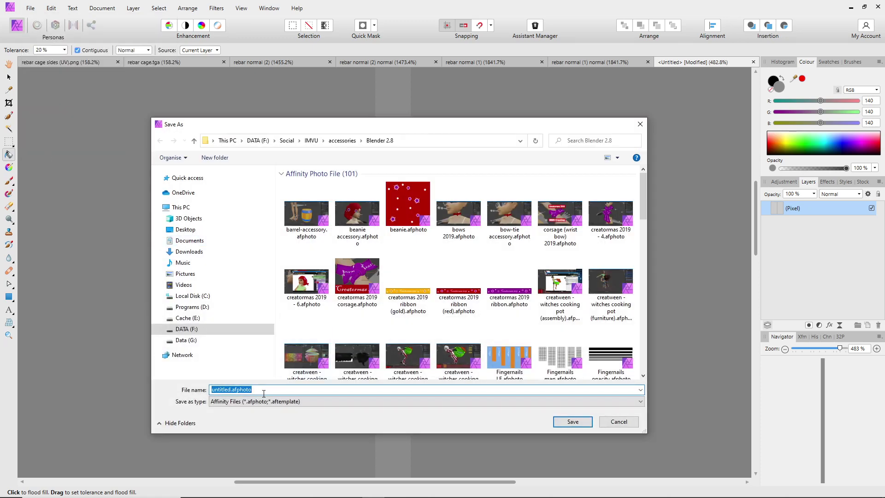
text(re)
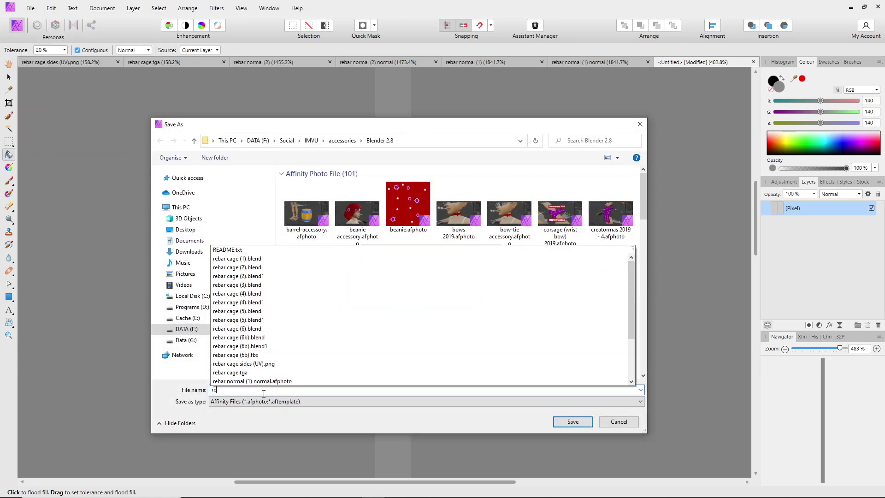
text(bar diffuse)
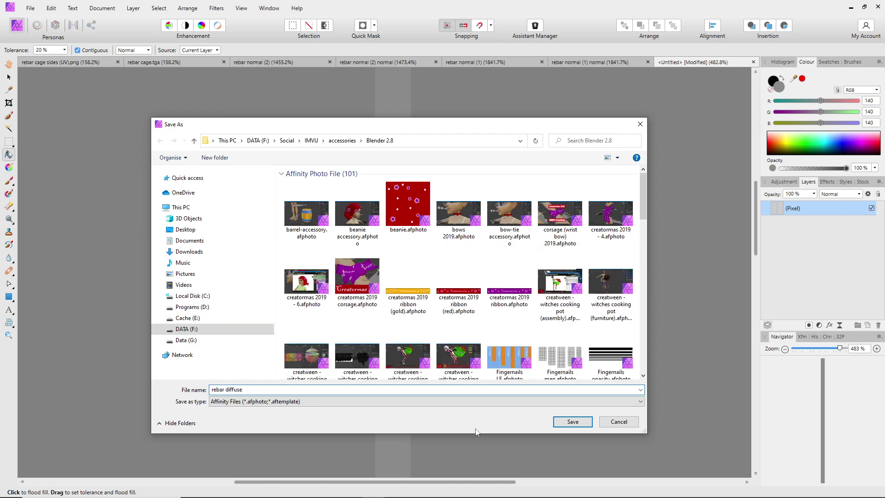
click(570, 422)
- Export the grey strip as the PNG file "rebar diffuse.png" at 16 × 512 px, using the whole document
click(29, 8)
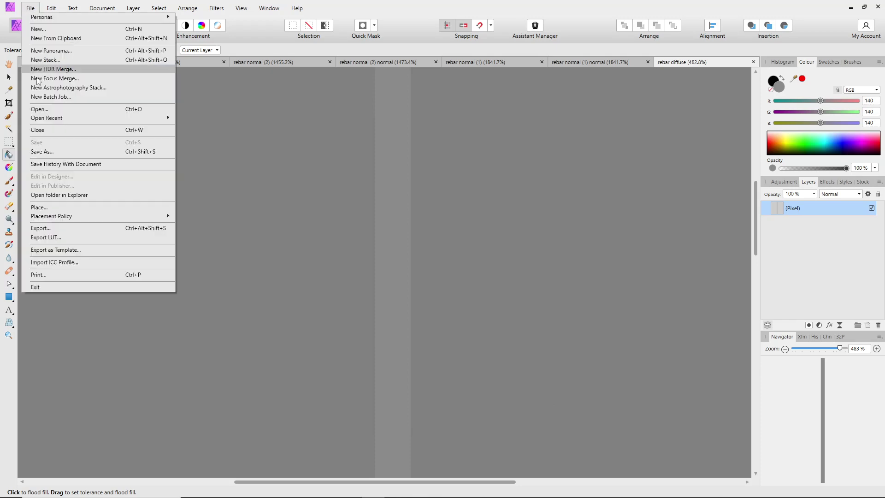
click(42, 227)
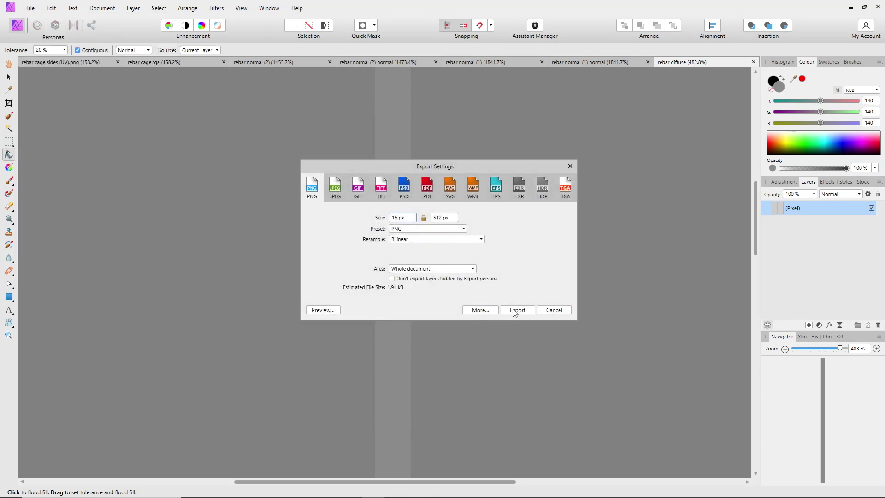
click(515, 312)
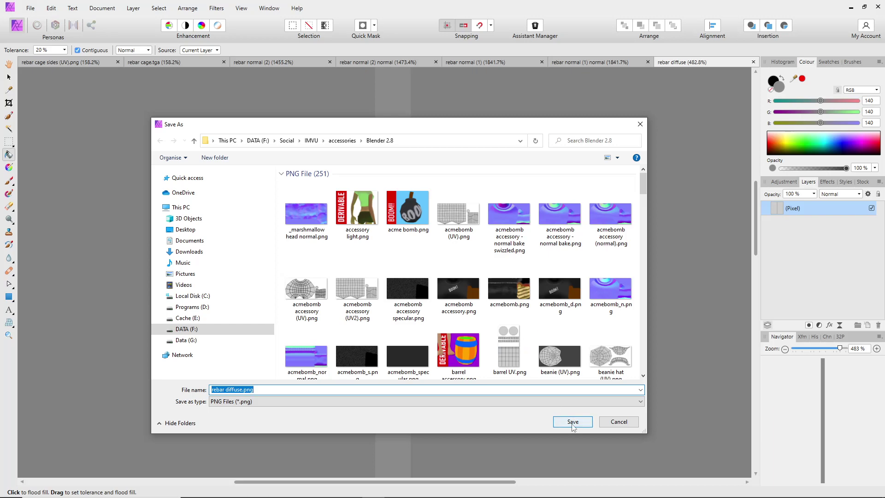
click(573, 422)
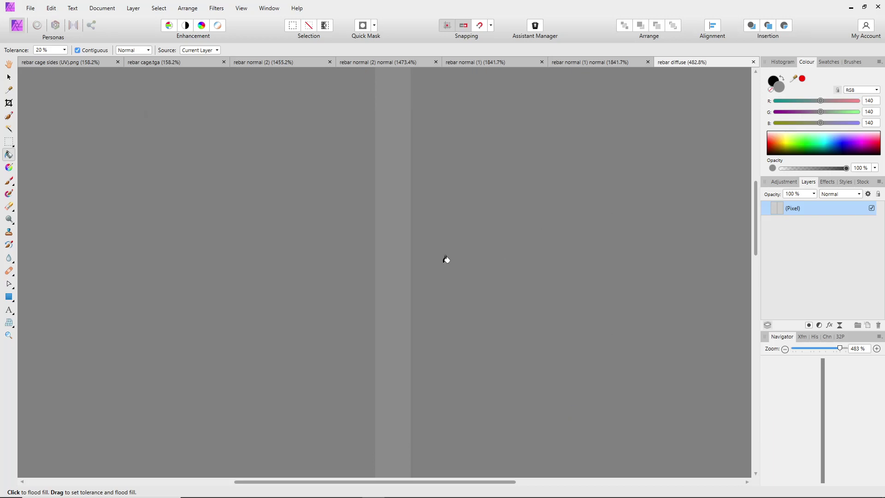
- Switch to IMVU Studio and select the rebar material of the rebar cage (1) project
click(852, 7)
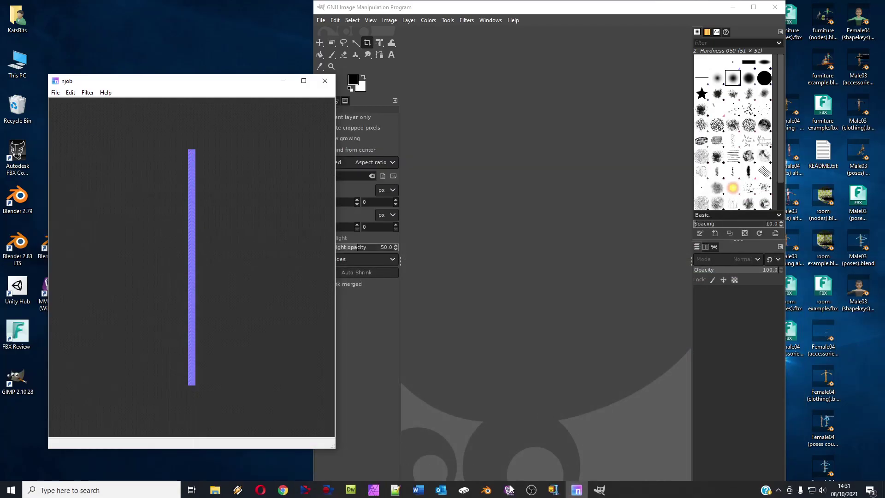
click(509, 490)
mouse_move(277, 309)
mouse_down()
mouse_move(220, 313)
mouse_move(286, 304)
mouse_up()
scroll(378, 287, up, 6)
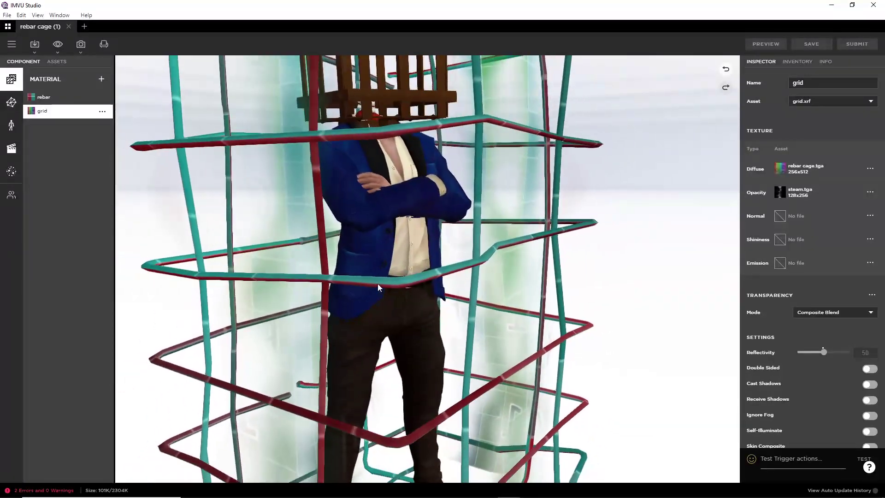
drag(378, 287, 208, 221)
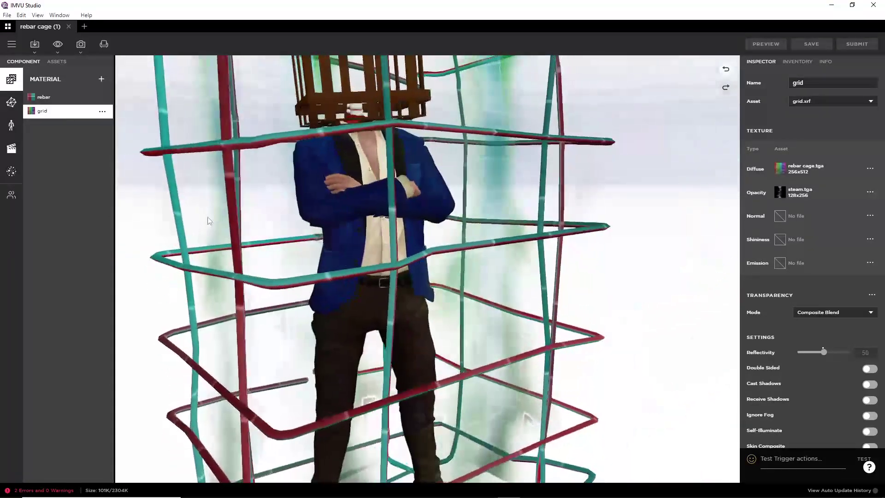
click(41, 98)
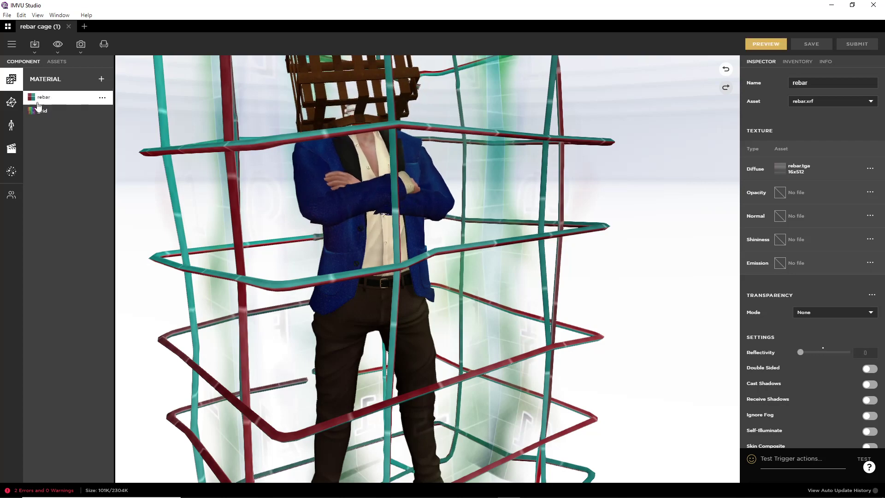
drag(313, 230, 330, 289)
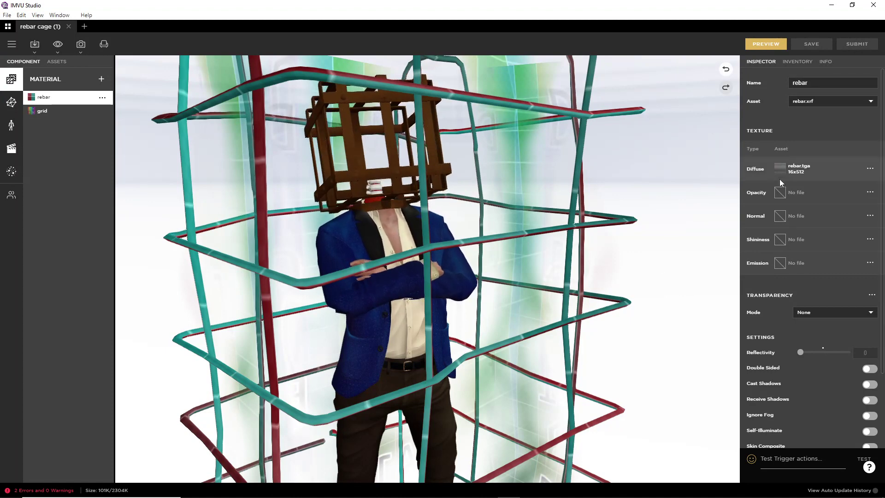
- Replace the rebar material's diffuse texture with "rebar diffuse.png" from the Blender 2.8 folder
mouse_move(778, 170)
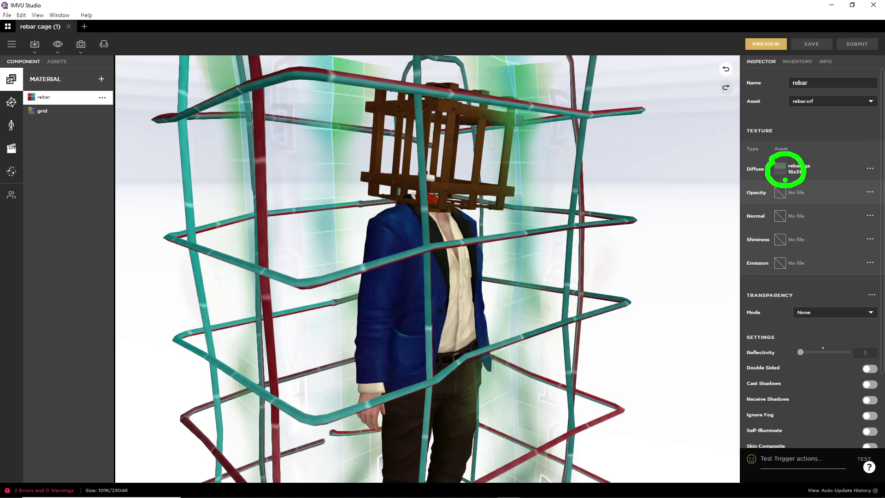
click(781, 167)
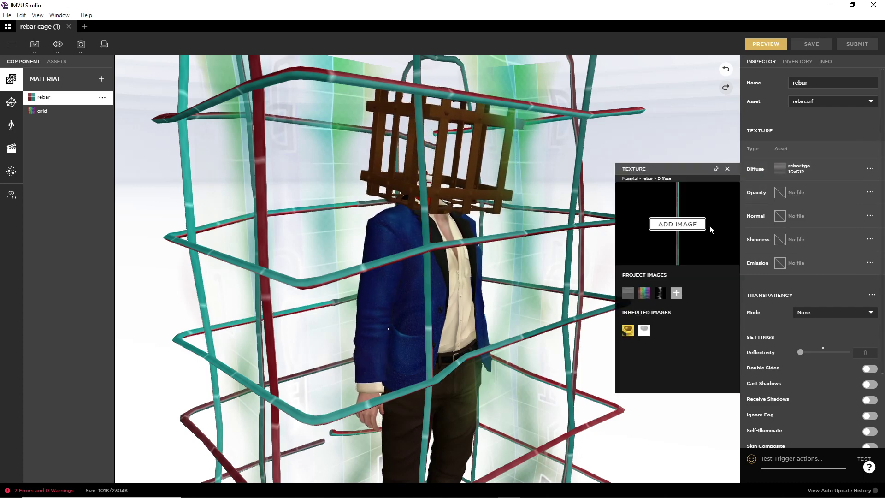
click(679, 225)
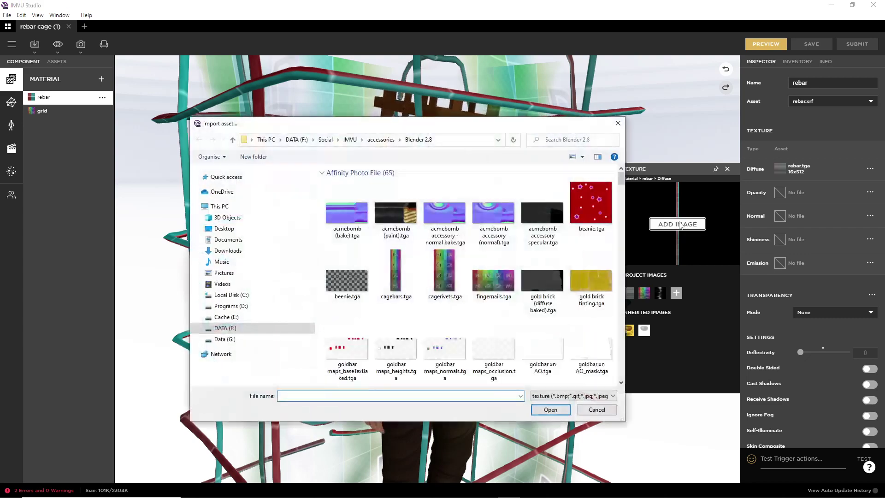
scroll(387, 287, down, 10)
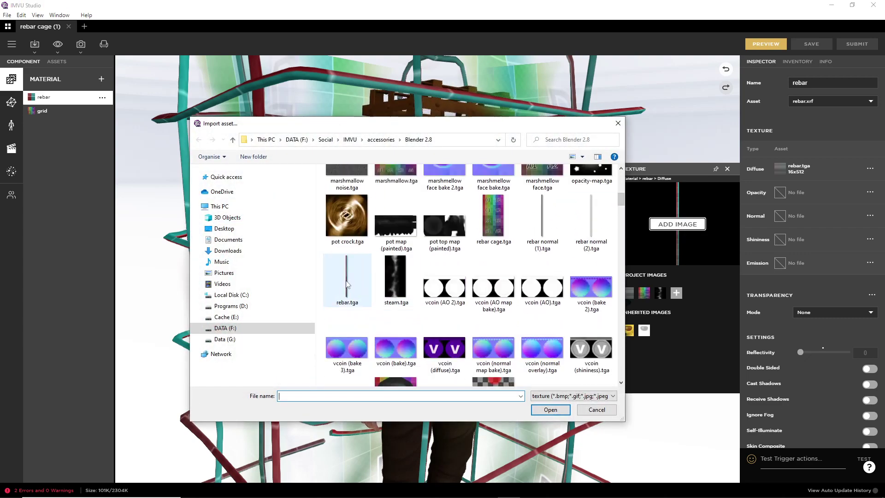
drag(619, 201, 607, 356)
click(590, 211)
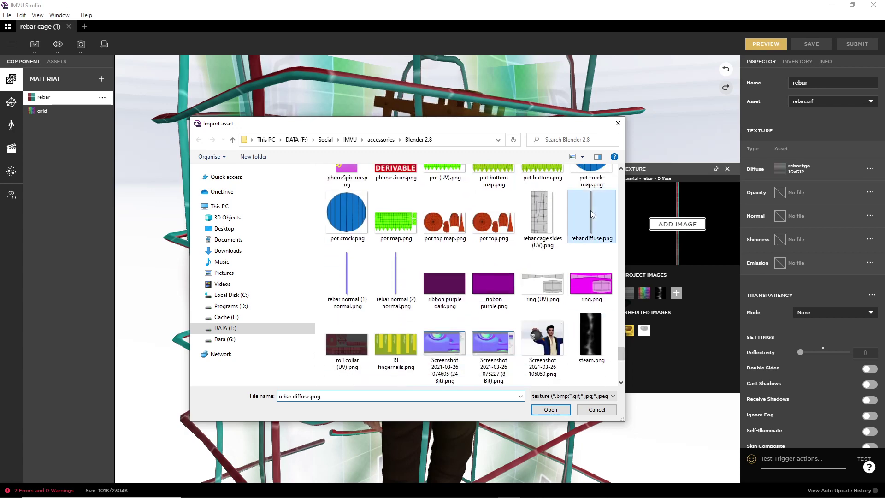
click(553, 410)
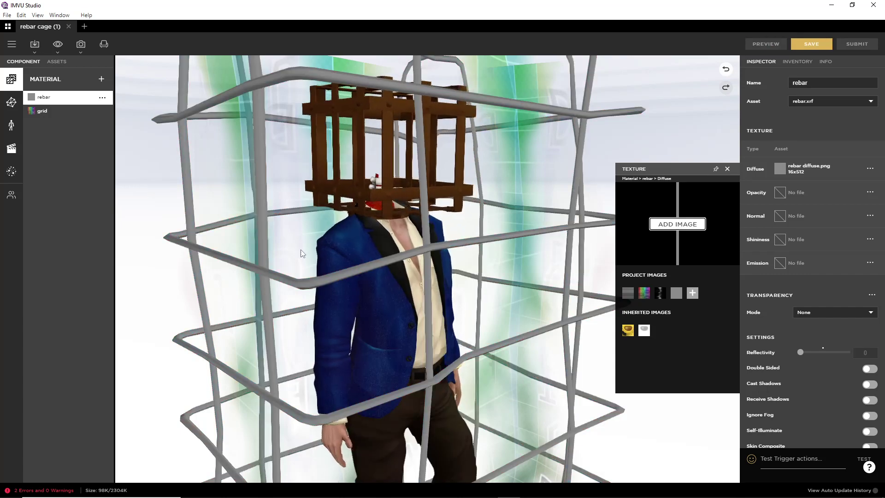
- Add "rebar normal (1) normal.png" as the normal map of the rebar material
drag(402, 275, 483, 282)
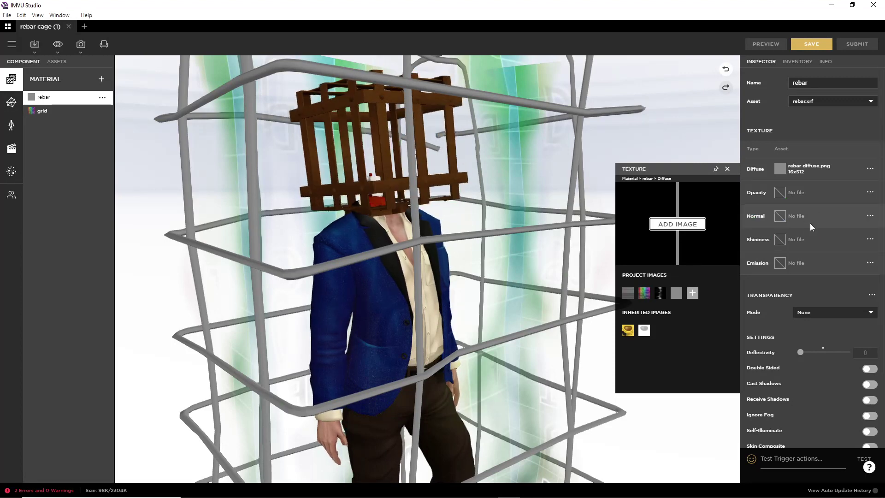
click(779, 214)
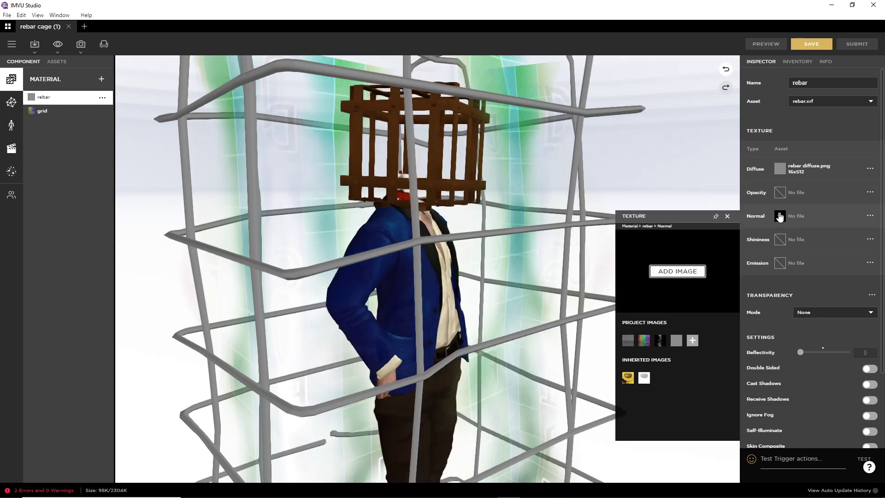
click(677, 273)
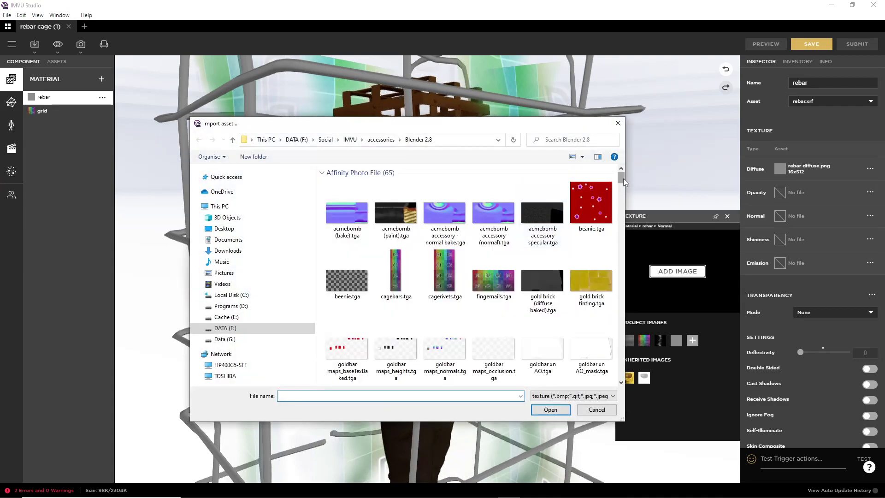
drag(622, 179, 618, 355)
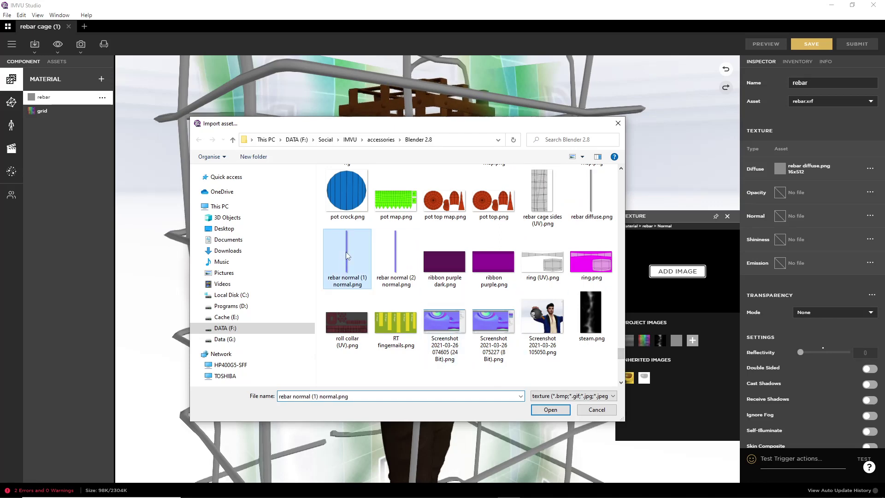
click(551, 408)
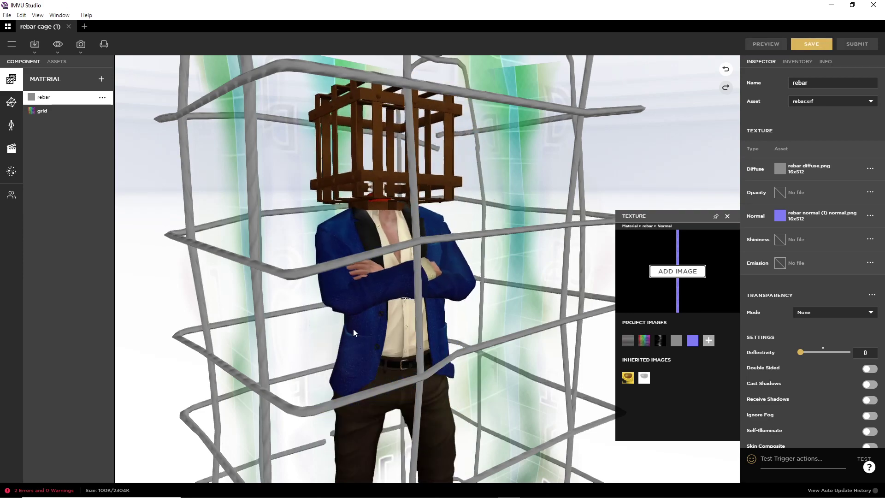
- Examine how the normal map shades the ridges along the rebar bars, up close and from farther away
drag(353, 328, 472, 323)
scroll(375, 323, up, 3)
scroll(430, 336, up, 3)
scroll(479, 321, up, 2)
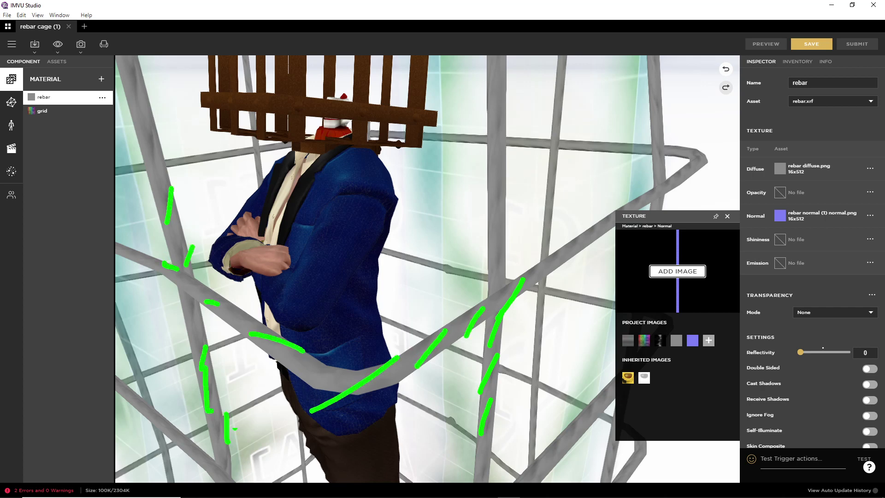
key(Escape)
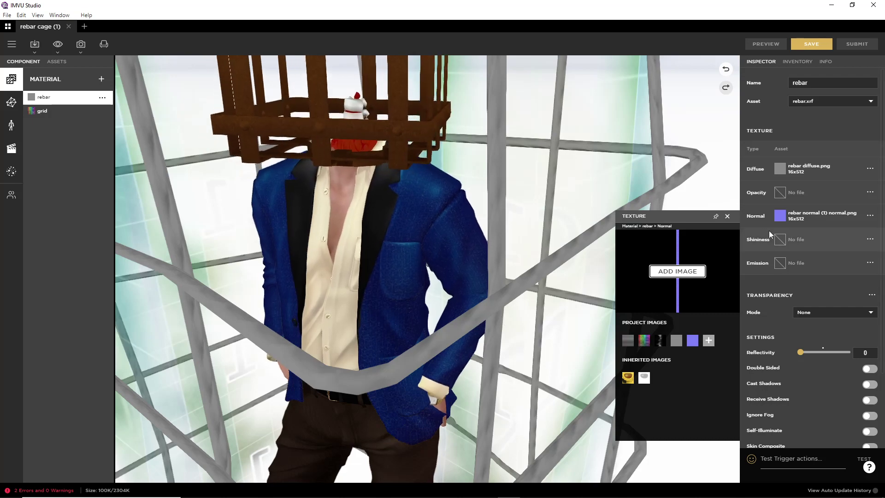
scroll(325, 340, down, 3)
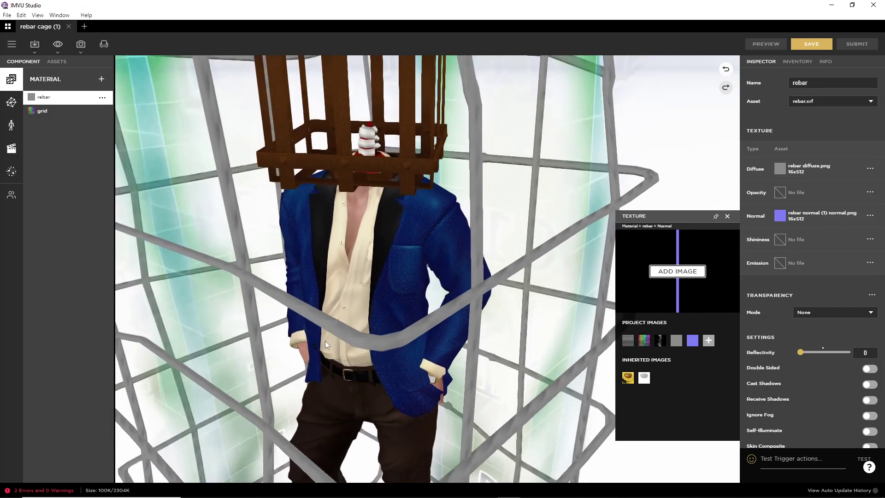
drag(328, 341, 355, 277)
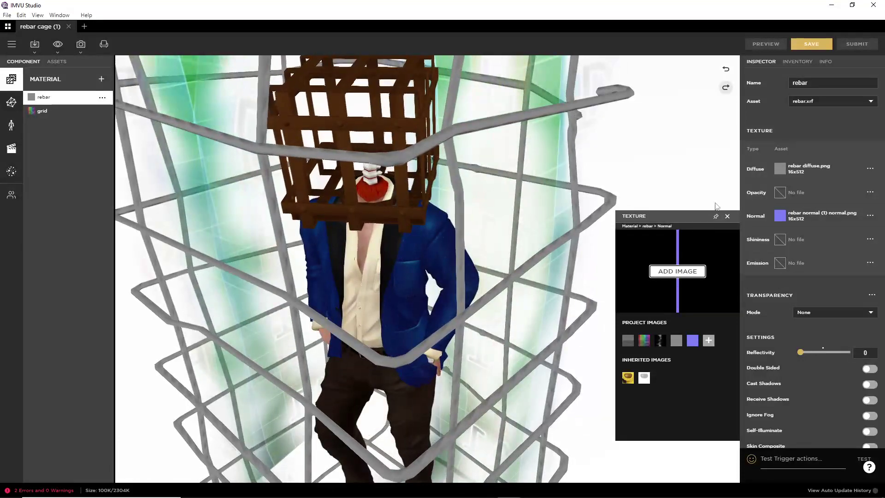
- Replace the rebar material's normal map with "rebar normal (2) normal.png" from the Blender 2.8 folder and preview the change
mouse_move(781, 220)
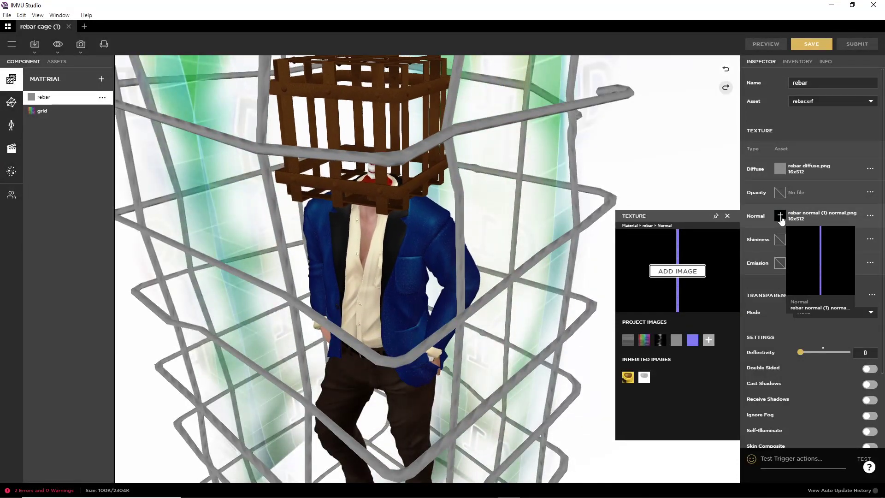
click(678, 271)
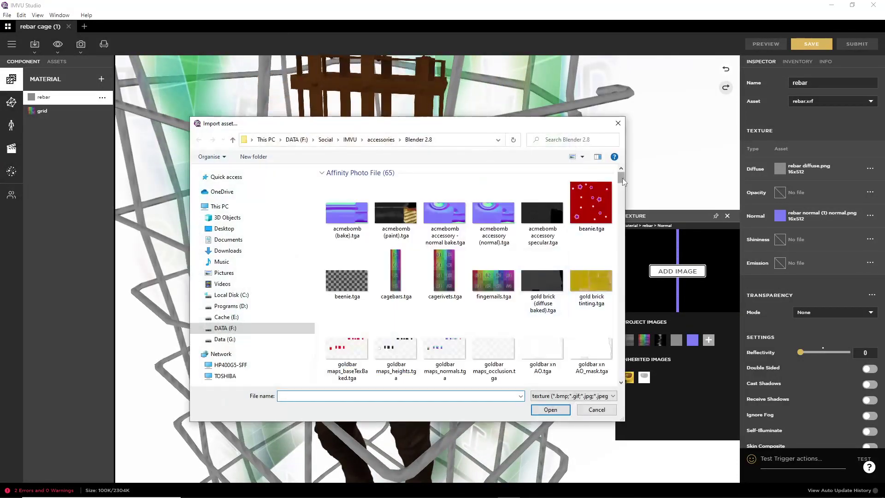
drag(623, 178, 623, 353)
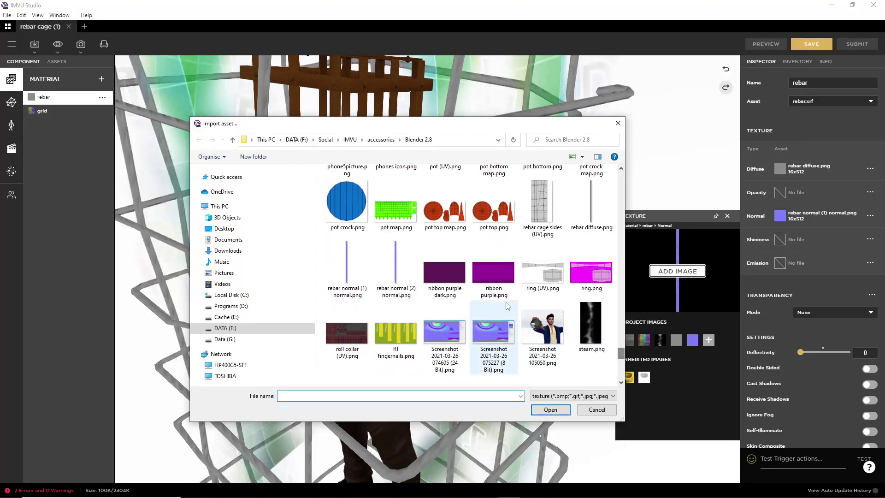
click(395, 263)
double_click(396, 263)
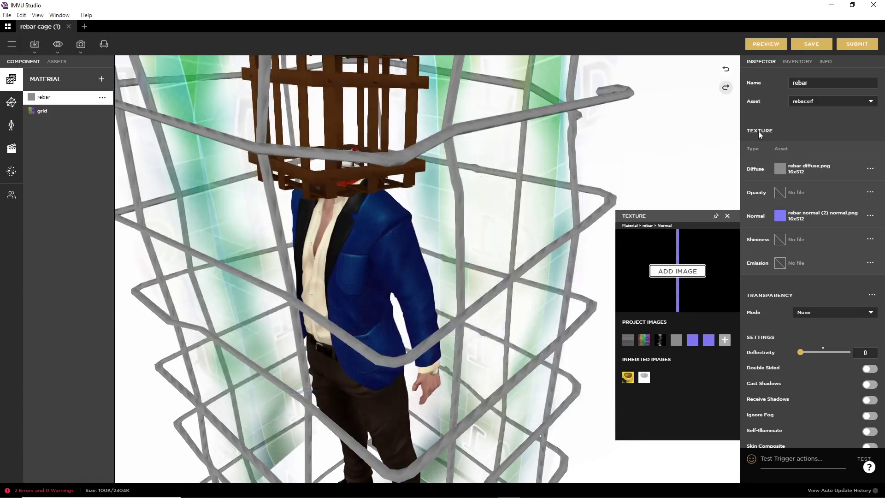
click(764, 45)
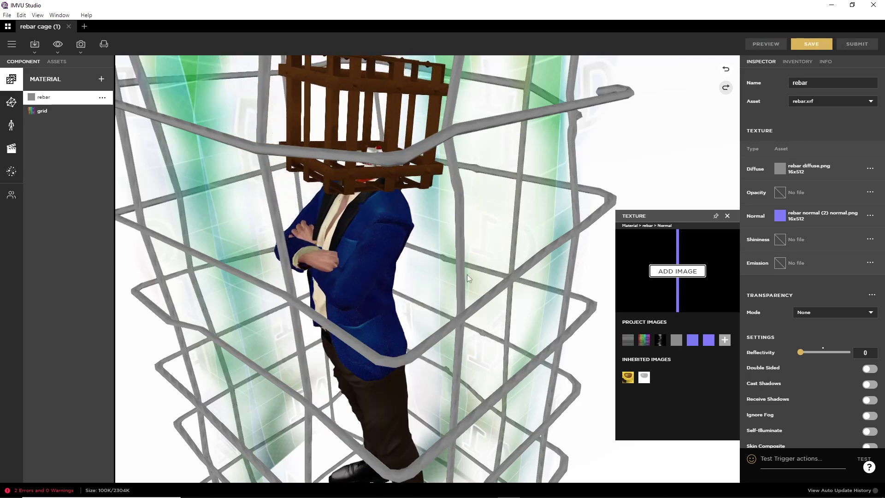
- Examine the rebar shading on the cage, and compare the diffuse, normal and ridge height textures in Affinity Photo
drag(479, 281, 382, 299)
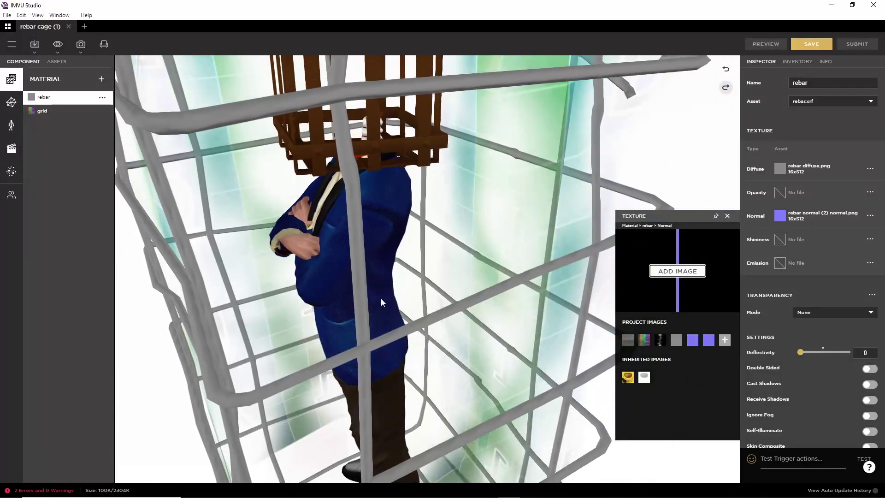
drag(332, 321, 290, 353)
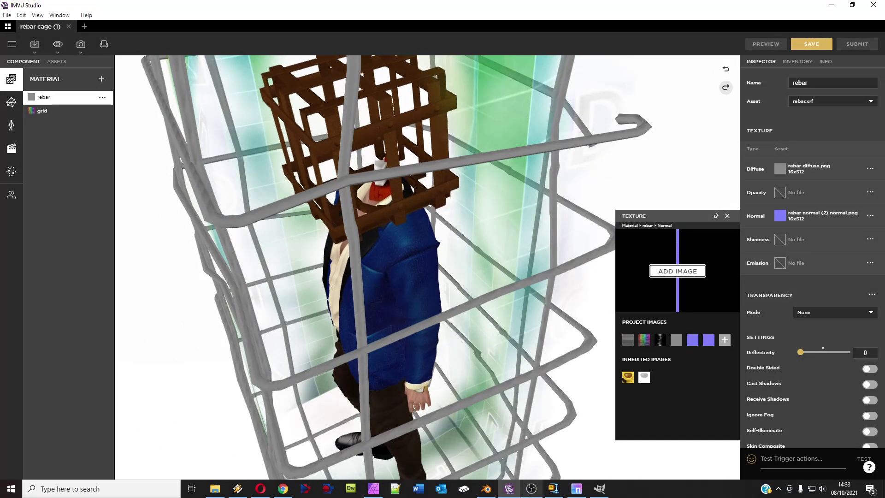
click(374, 489)
click(373, 63)
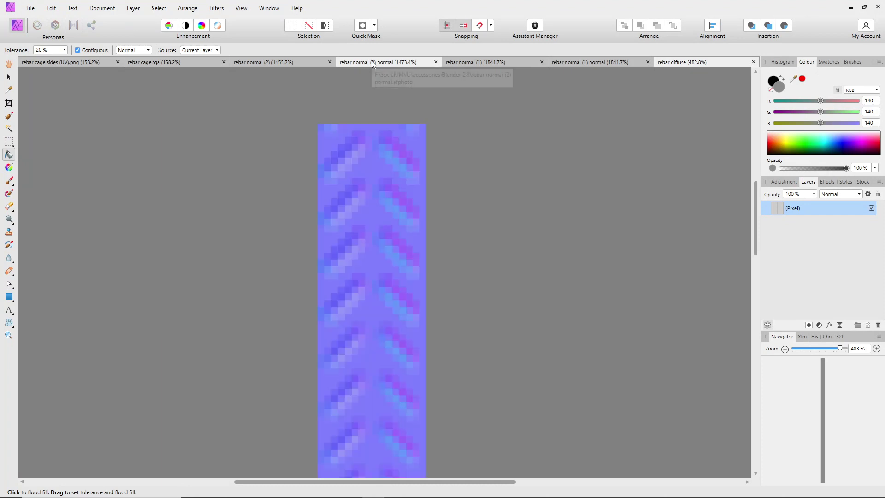
key(h)
click(684, 64)
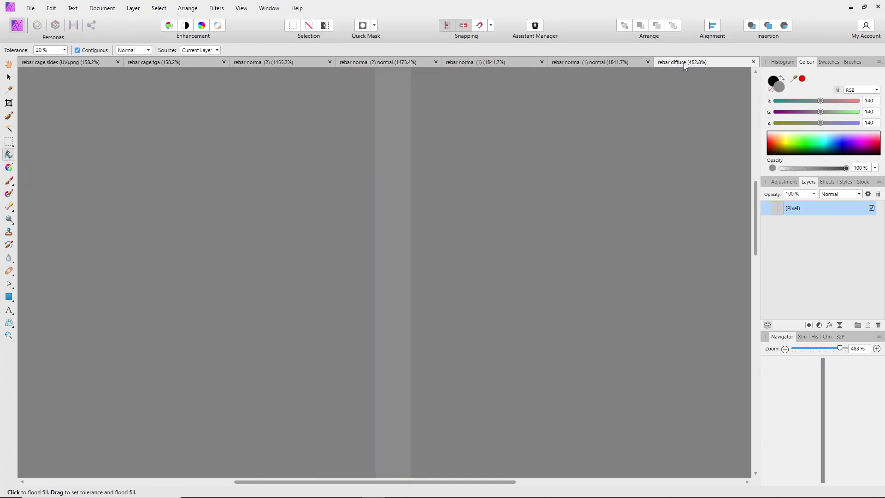
click(595, 64)
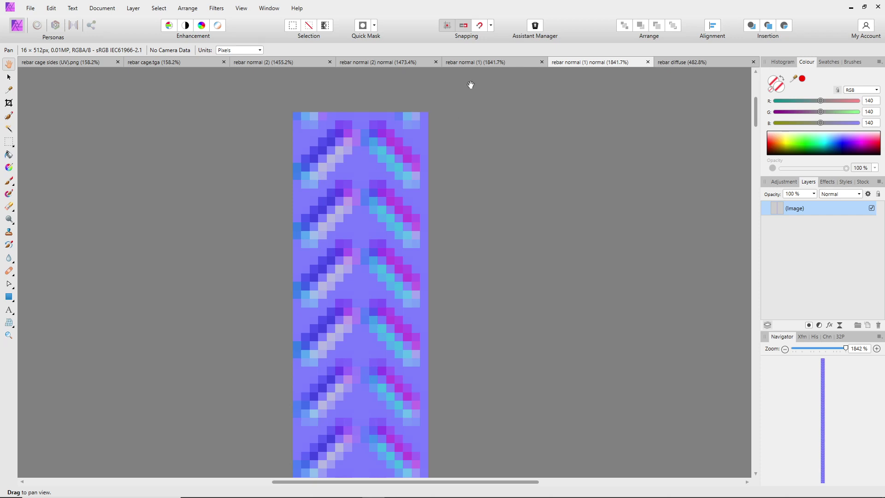
click(501, 62)
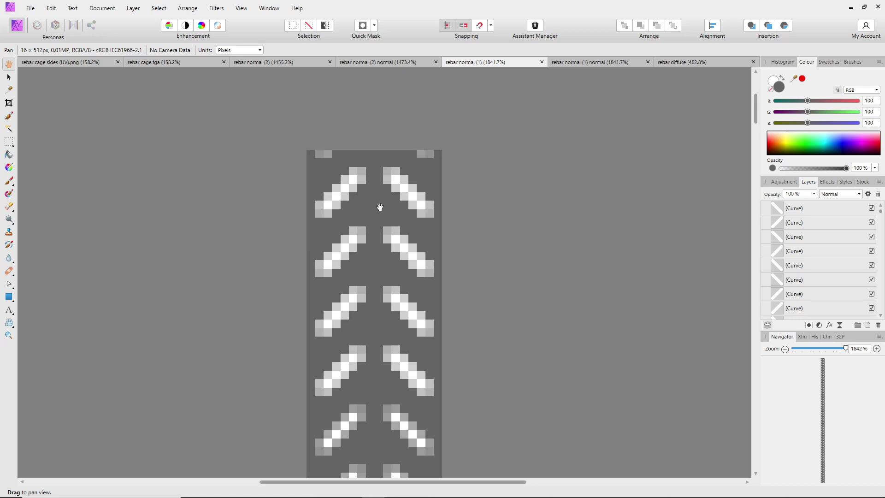
click(266, 64)
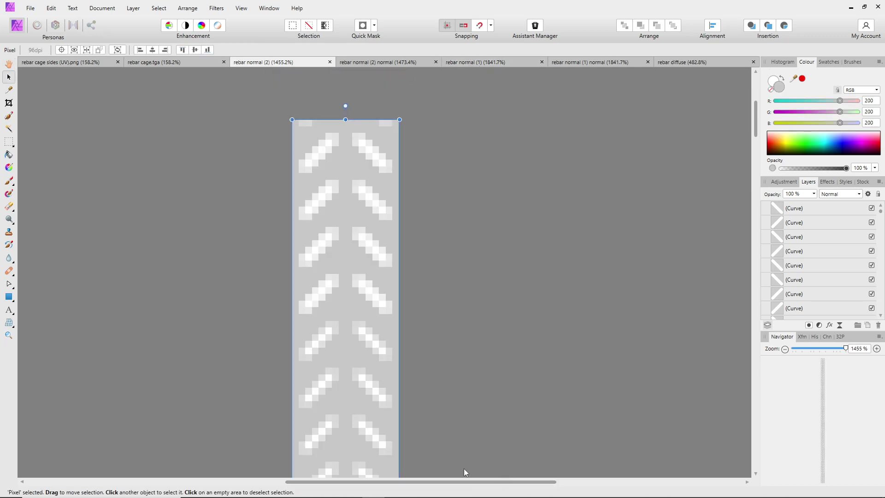
- Return to IMVU Studio and set the rebar material's normal map to "rebar normal (1) normal.png" from the project images
click(509, 489)
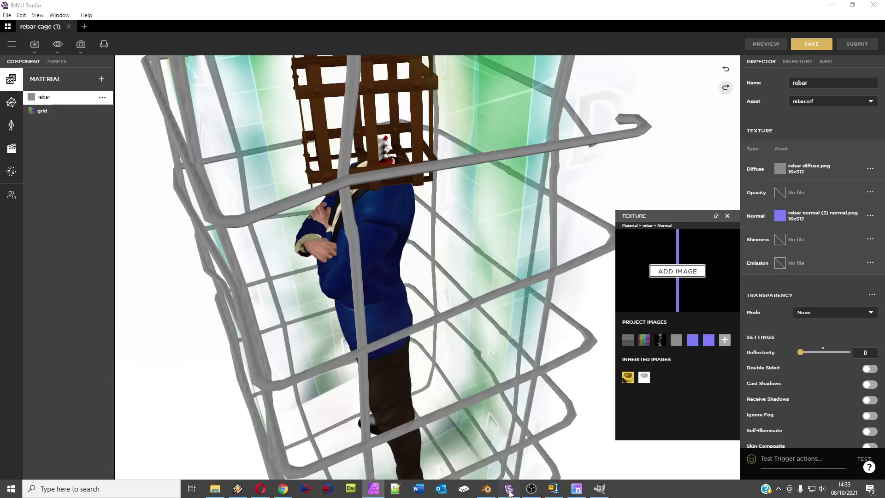
drag(367, 317, 449, 276)
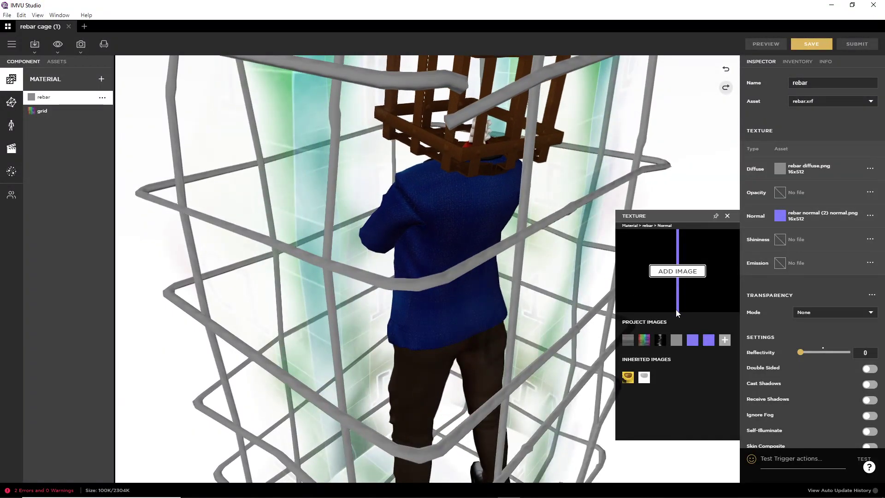
click(693, 340)
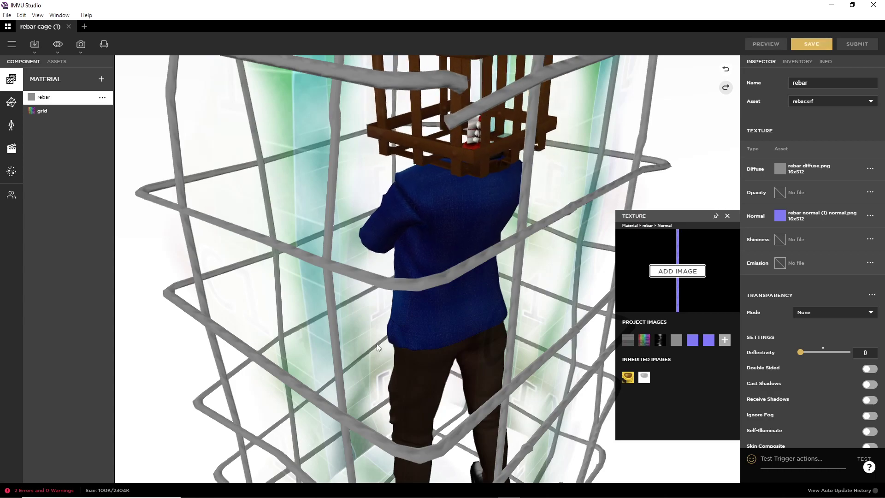
- Examine the rebar cage's ridge shading around the avatar from several angles and distances
drag(255, 286, 289, 365)
mouse_move(345, 368)
mouse_down()
mouse_move(381, 370)
mouse_move(335, 368)
mouse_up()
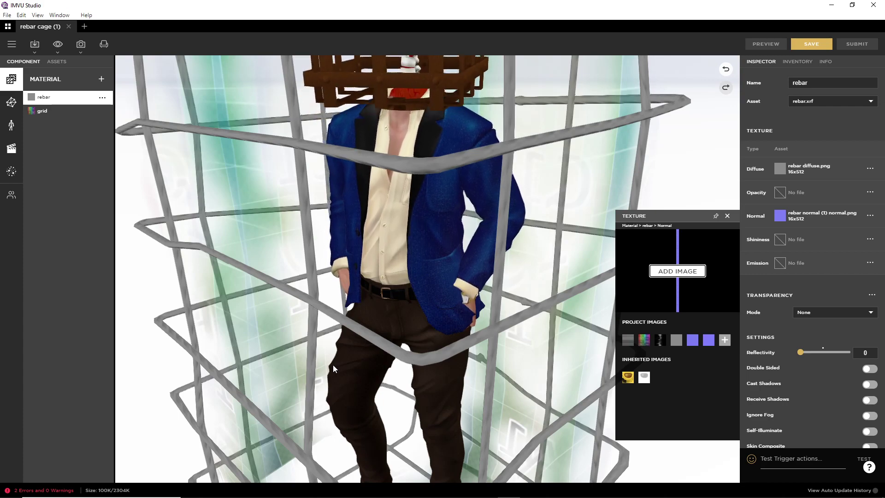
scroll(320, 349, down, 3)
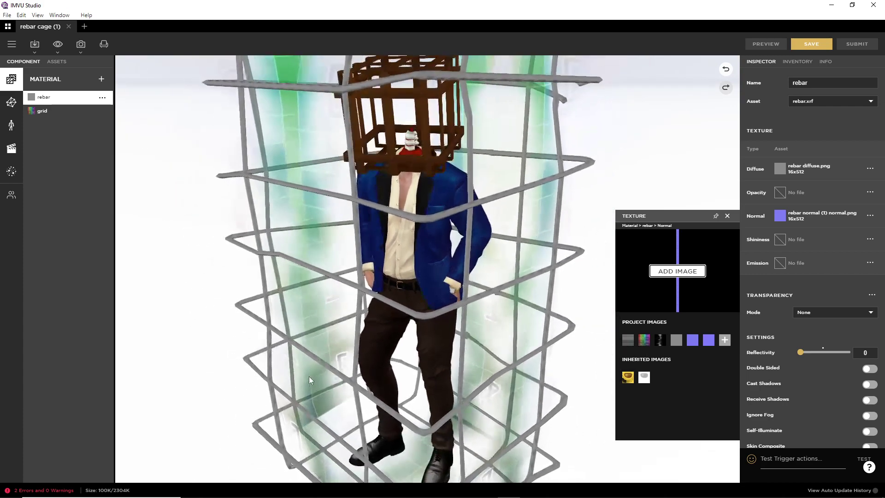
drag(309, 377, 381, 185)
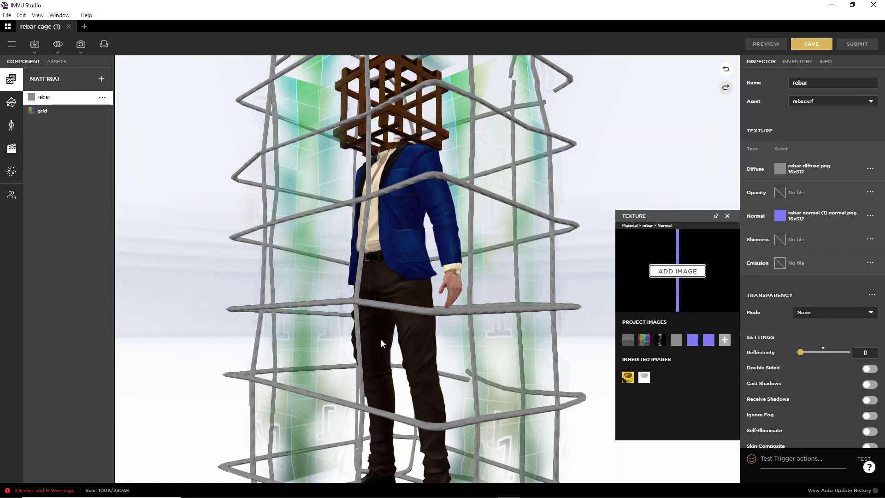
drag(350, 292, 237, 333)
drag(328, 356, 308, 179)
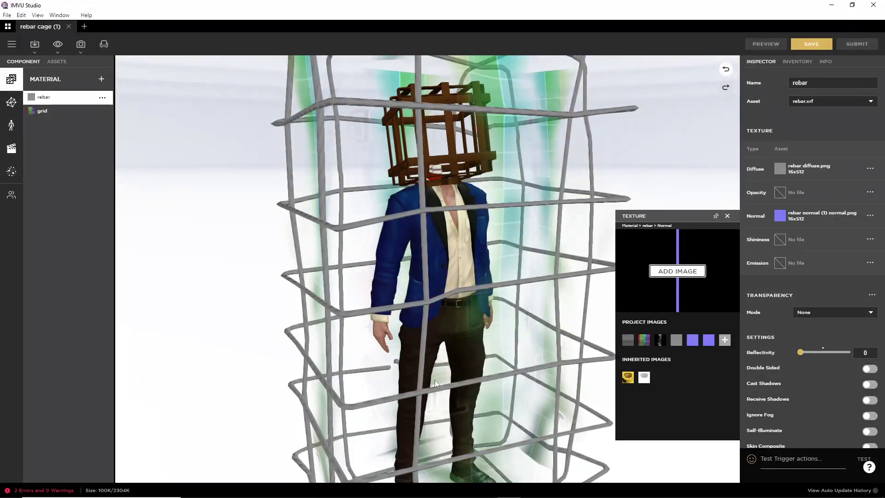
- Switch to Affinity Photo and view the "rebar cage sides (UV).png" layout
click(832, 5)
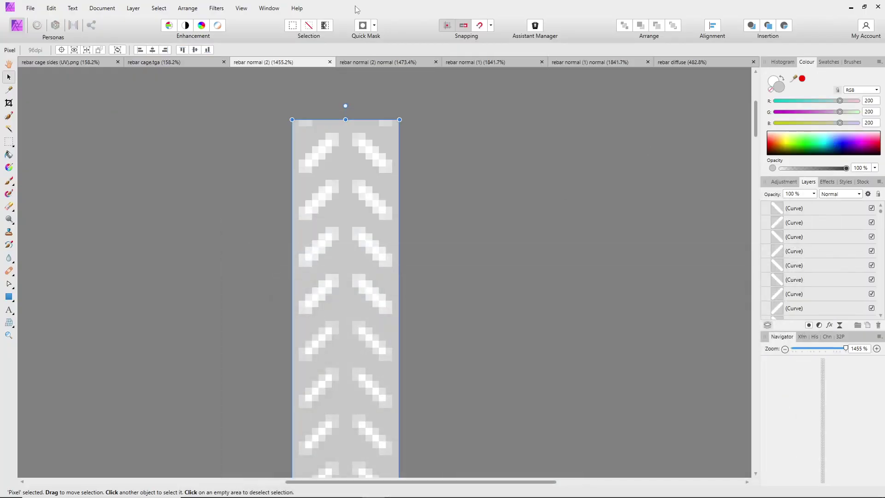
click(77, 65)
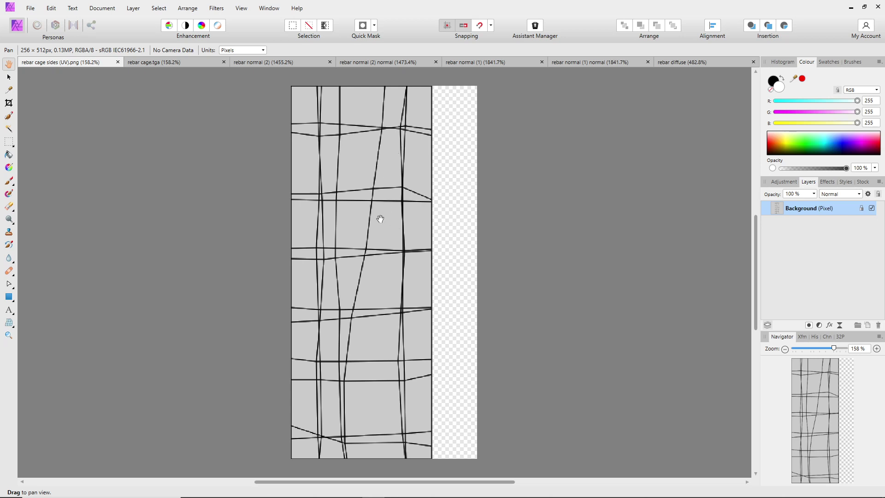
mouse_move(288, 83)
mouse_down()
mouse_move(277, 447)
mouse_move(410, 465)
mouse_move(436, 402)
mouse_move(429, 127)
mouse_move(411, 85)
mouse_move(280, 87)
mouse_move(484, 75)
mouse_move(483, 484)
mouse_move(289, 480)
mouse_up()
click(286, 472)
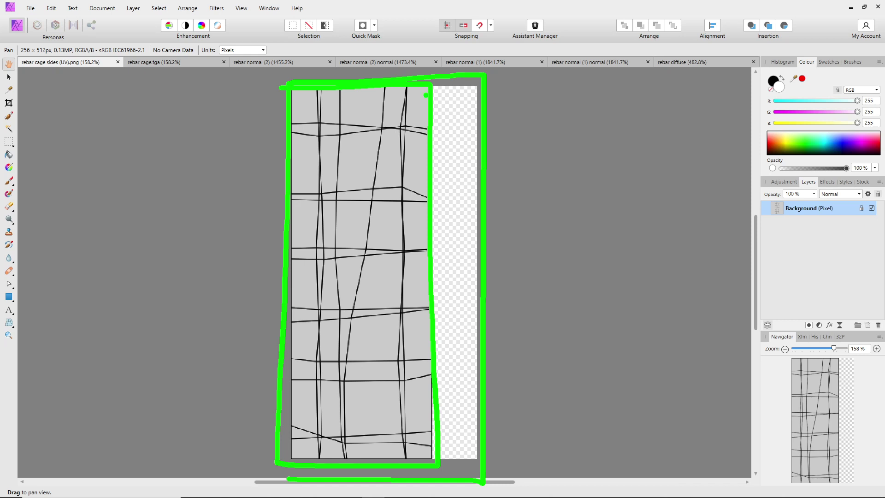
mouse_move(313, 126)
mouse_down()
mouse_move(421, 124)
mouse_move(397, 135)
mouse_move(318, 133)
mouse_move(323, 138)
mouse_up()
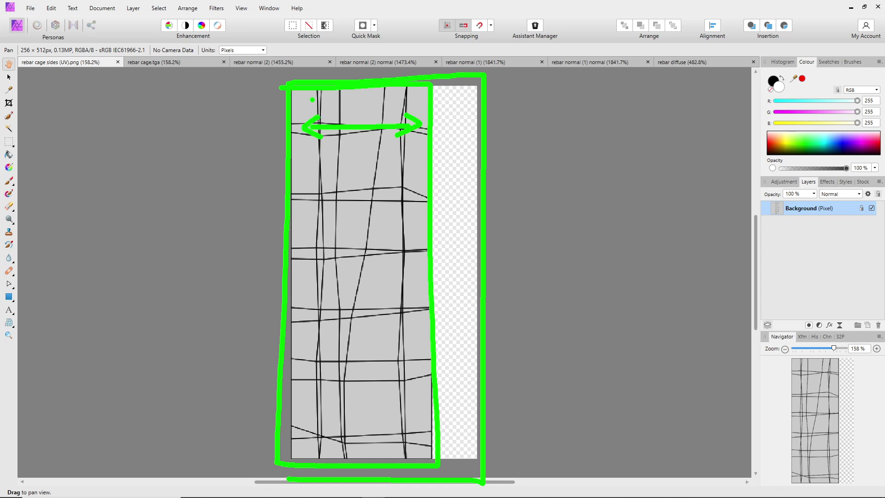
drag(305, 71, 306, 247)
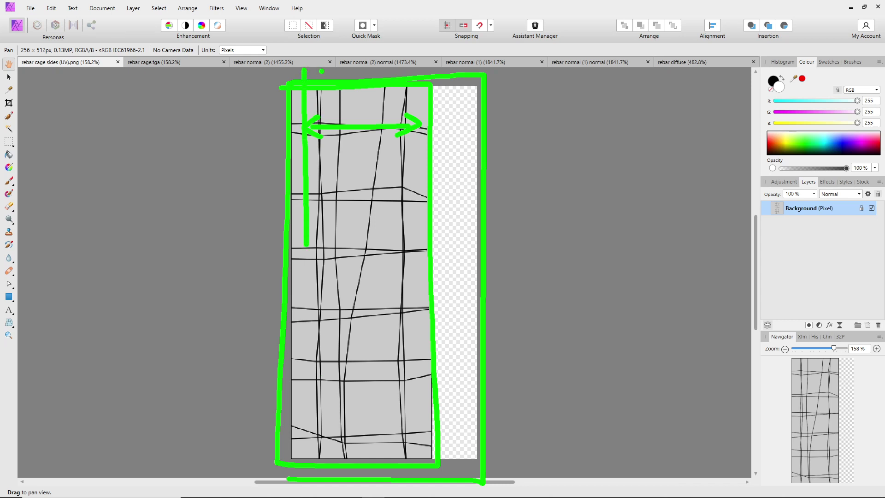
drag(321, 71, 323, 215)
drag(339, 73, 340, 231)
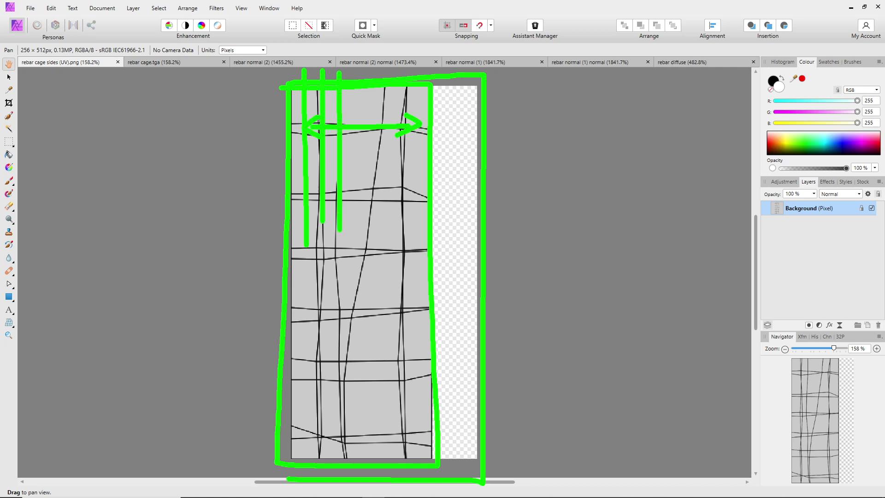
drag(360, 72, 360, 246)
drag(382, 70, 382, 292)
drag(395, 73, 395, 273)
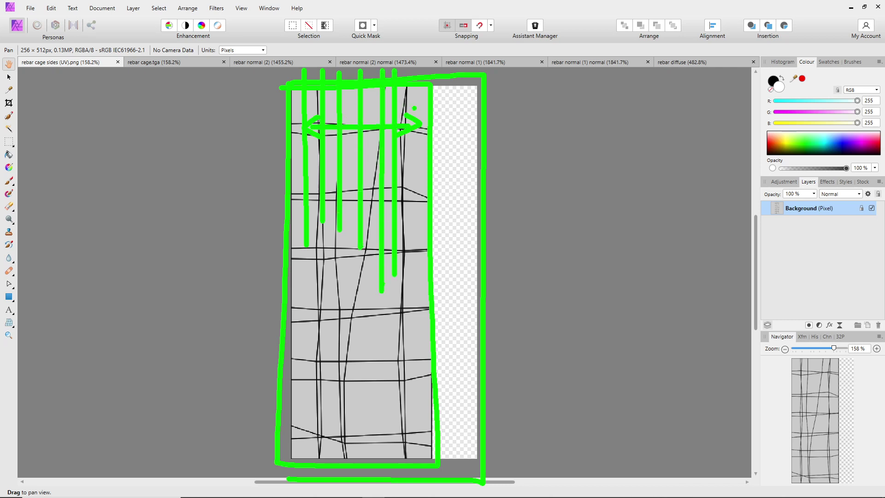
mouse_move(415, 72)
mouse_down()
mouse_move(413, 291)
mouse_move(420, 278)
mouse_move(409, 194)
mouse_up()
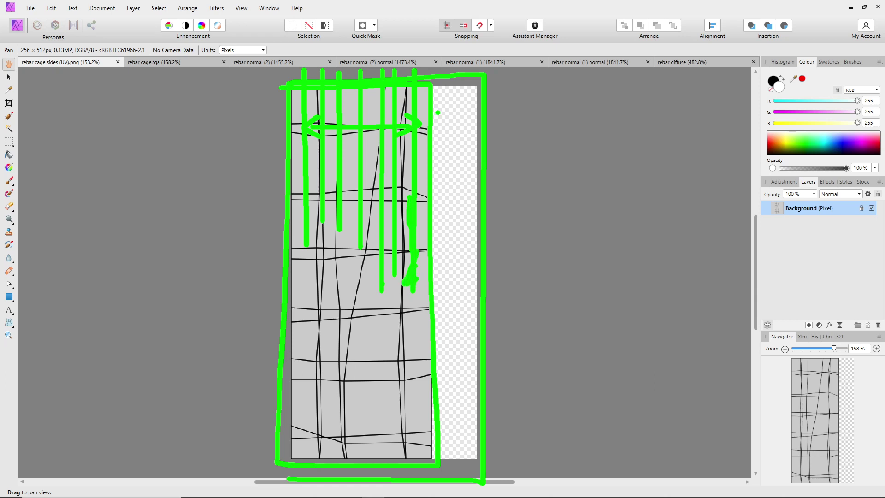
mouse_move(436, 91)
mouse_down()
mouse_move(435, 110)
mouse_move(437, 132)
mouse_move(432, 184)
mouse_up()
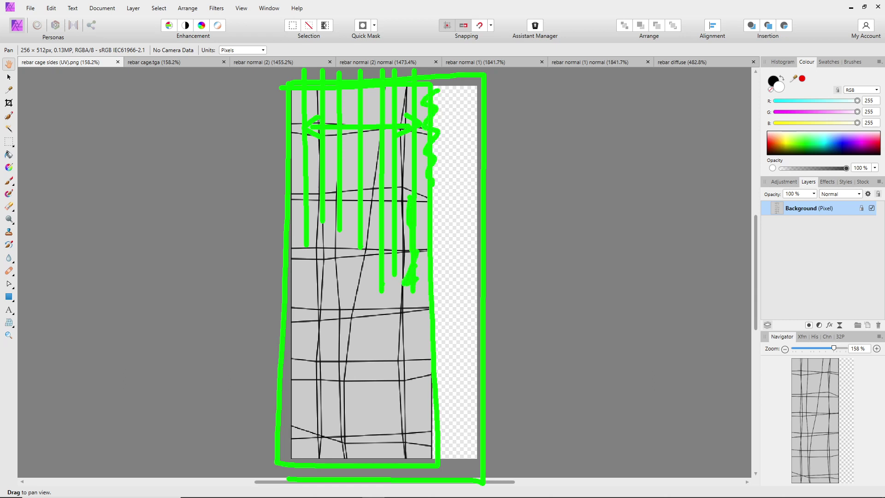
drag(440, 73, 439, 287)
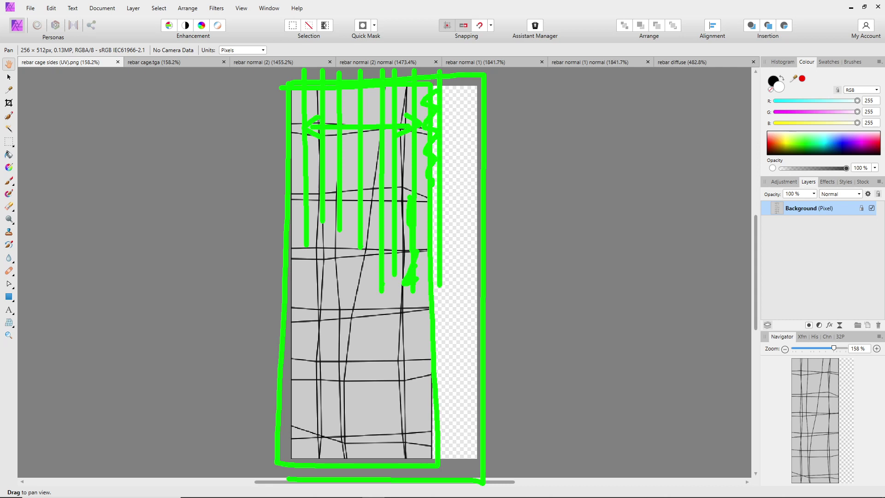
drag(456, 78, 456, 277)
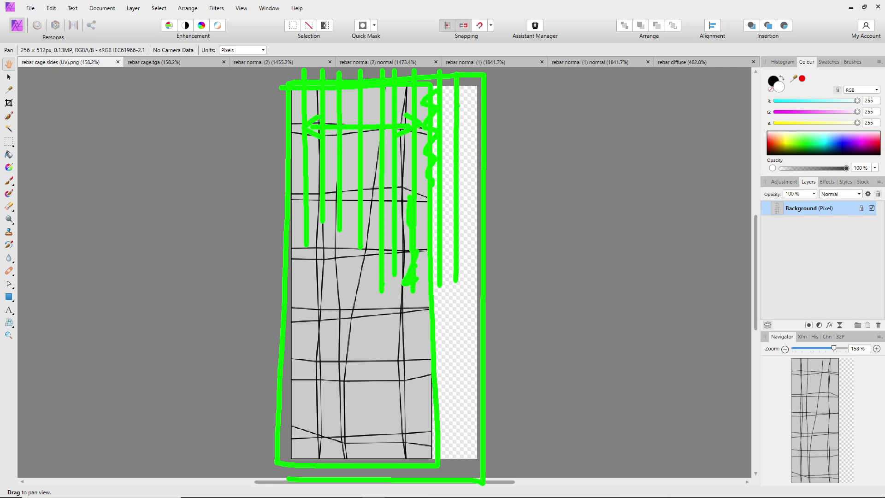
drag(470, 77, 470, 280)
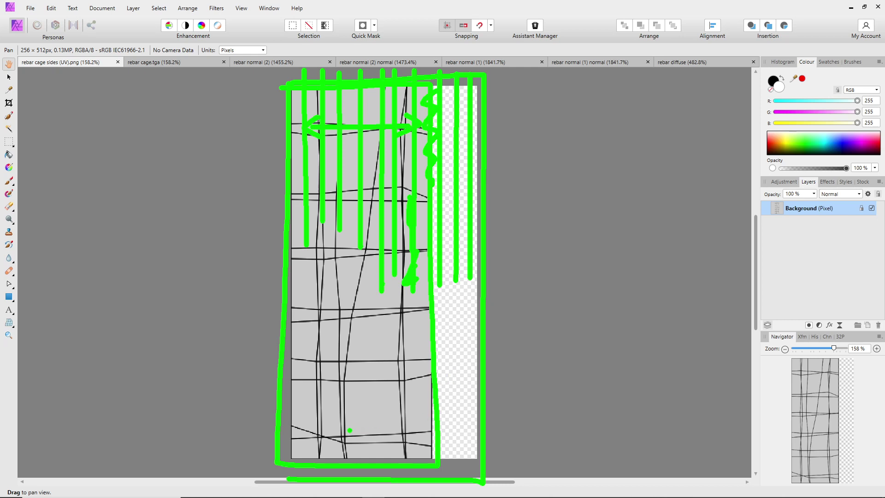
key(Escape)
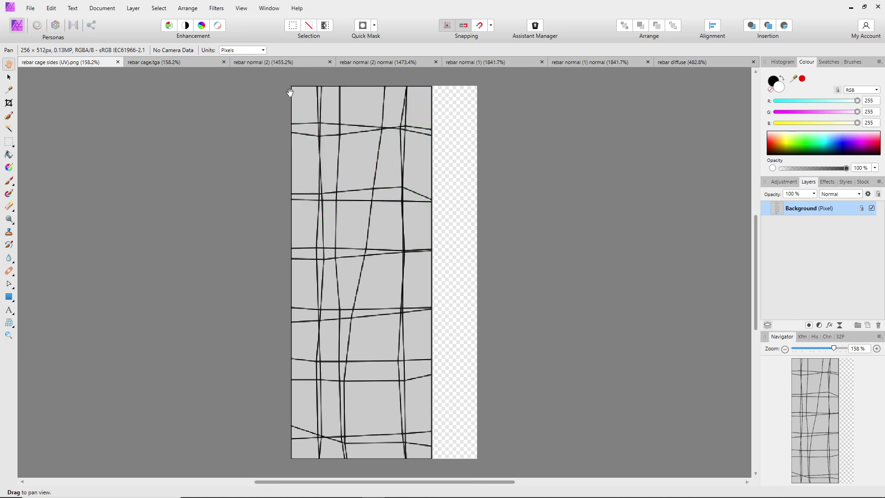
key(ctrl+2)
drag(424, 78, 422, 112)
drag(443, 80, 442, 114)
drag(460, 79, 461, 114)
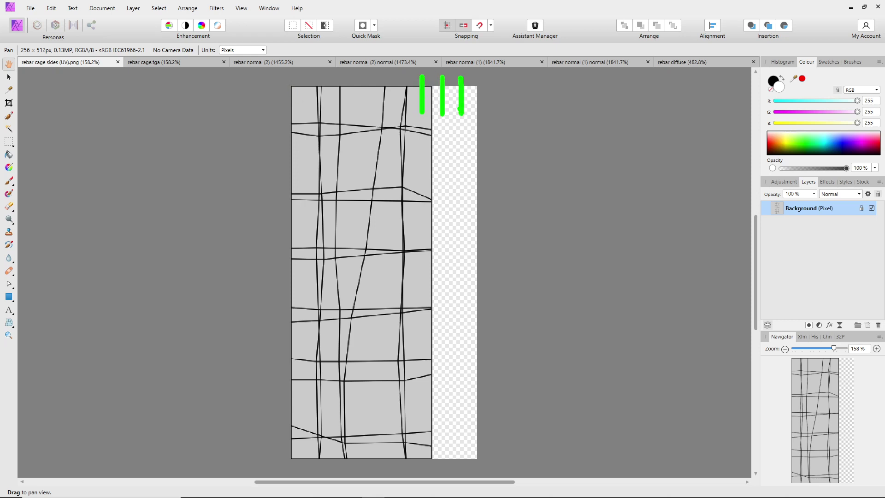
mouse_move(404, 78)
mouse_down()
mouse_move(403, 119)
mouse_move(386, 97)
mouse_move(386, 119)
mouse_up()
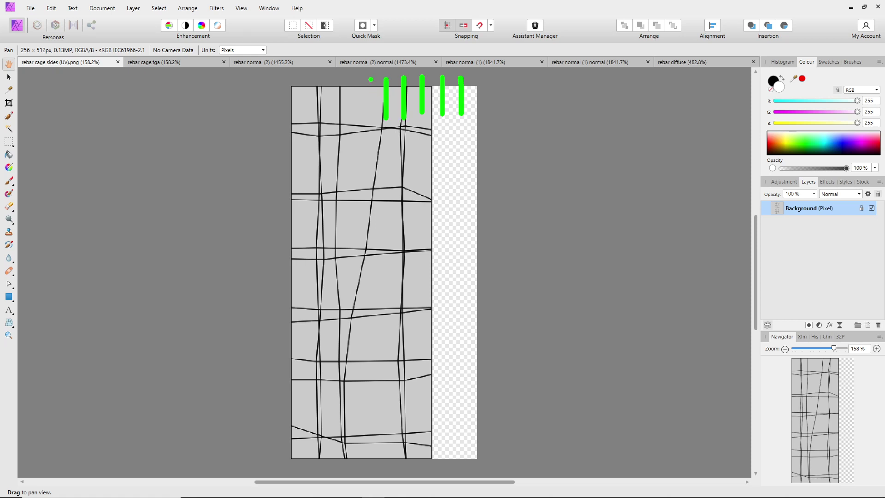
mouse_move(367, 73)
mouse_down()
mouse_move(367, 119)
mouse_move(348, 117)
mouse_up()
drag(329, 77, 329, 121)
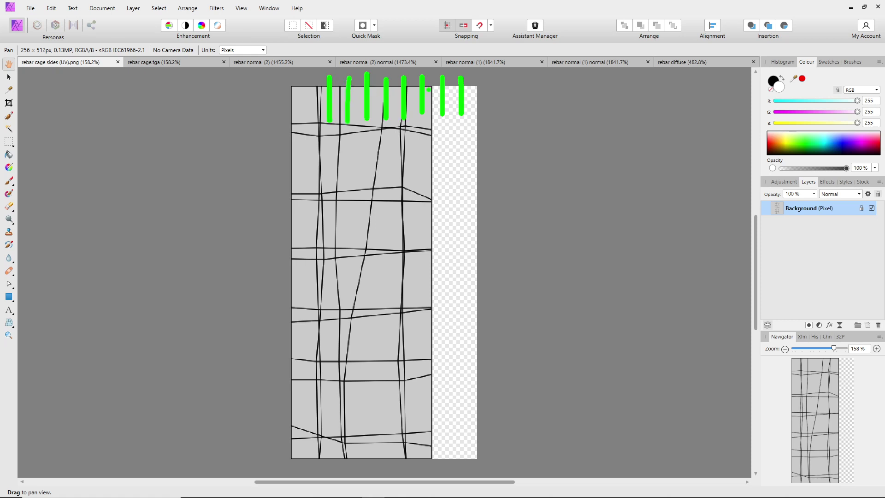
drag(431, 116, 431, 282)
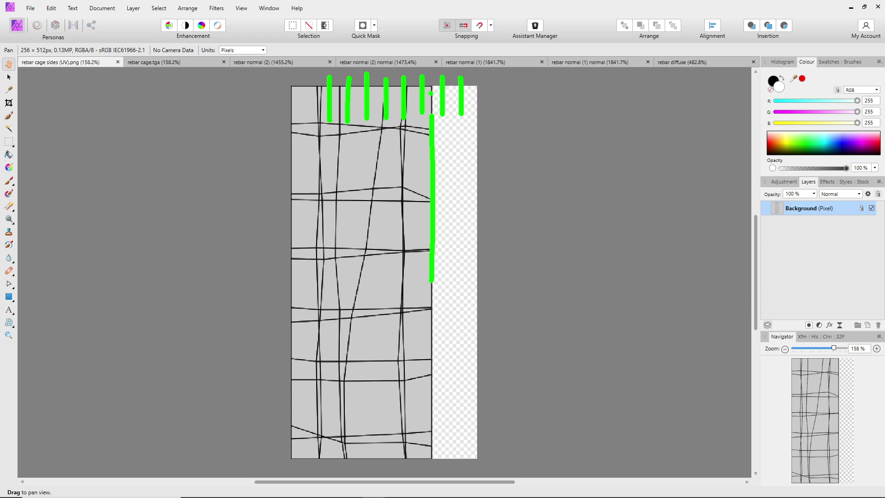
key(ctrl+z)
key(ctrl+z)
key(ctrl+z)
key(ctrl+z)
key(ctrl+z)
key(ctrl+z)
key(ctrl+z)
key(ctrl+z)
key(ctrl+z)
key(ctrl+z)
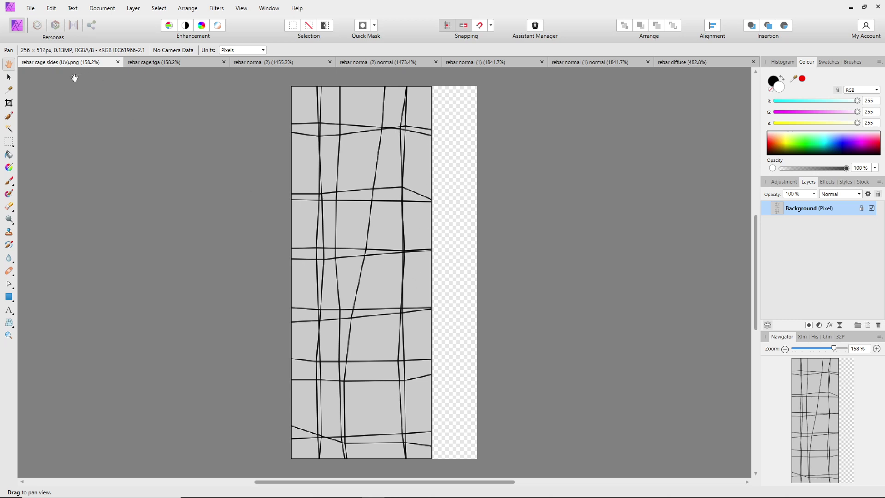
- Draw a straight vertical line with the Pen tool down the transparent strip beside the UV layout, extending both ends past the canvas
click(14, 290)
click(37, 284)
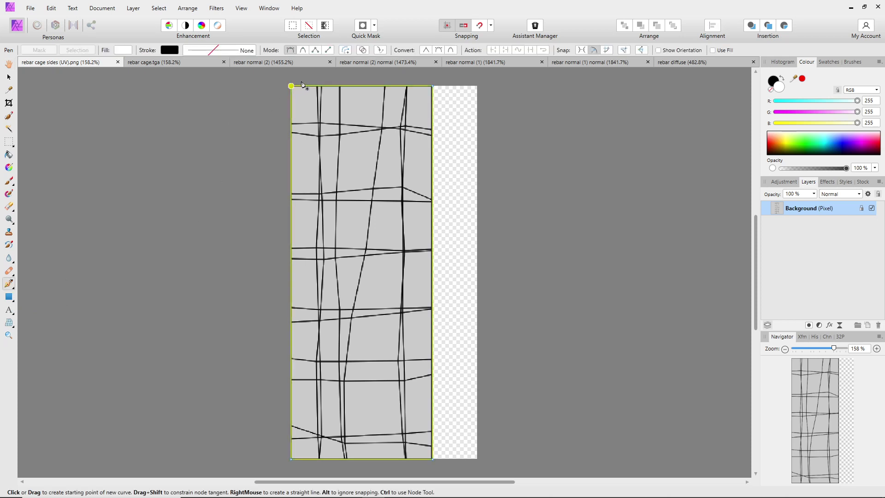
click(451, 77)
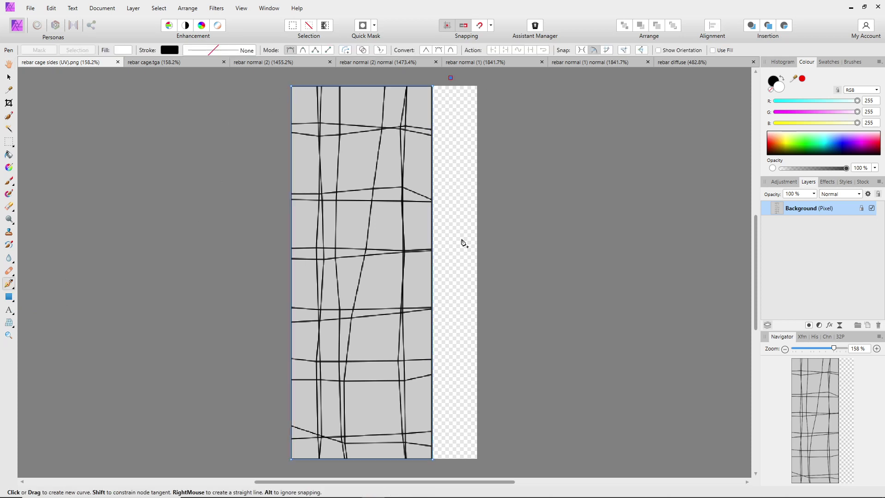
click(451, 461)
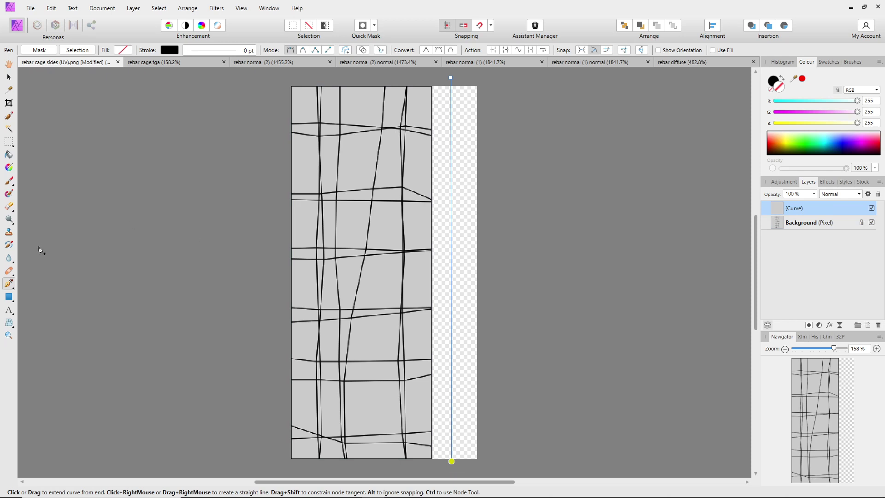
click(9, 286)
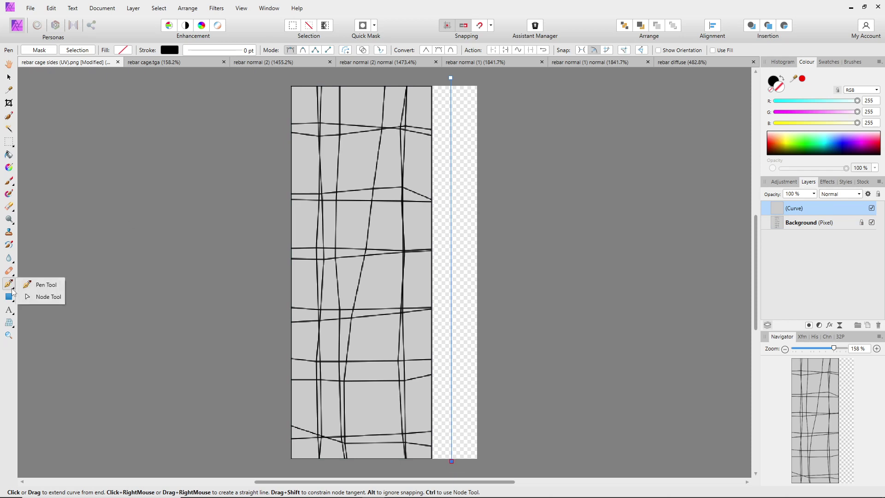
click(42, 298)
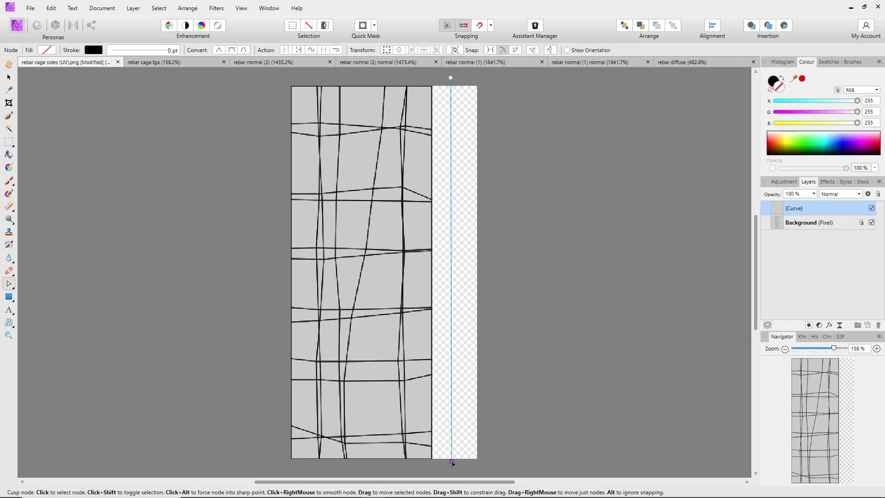
drag(452, 462, 451, 466)
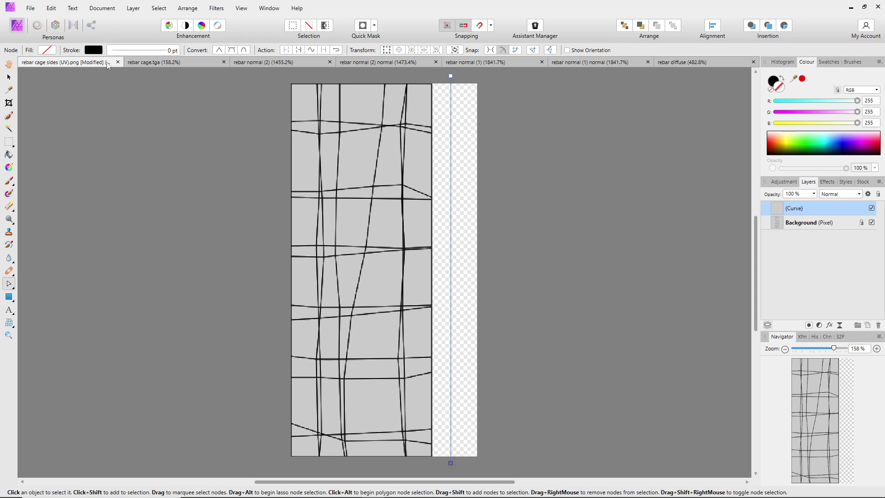
- Set the vertical line's stroke width to 3 pt
click(137, 51)
click(184, 84)
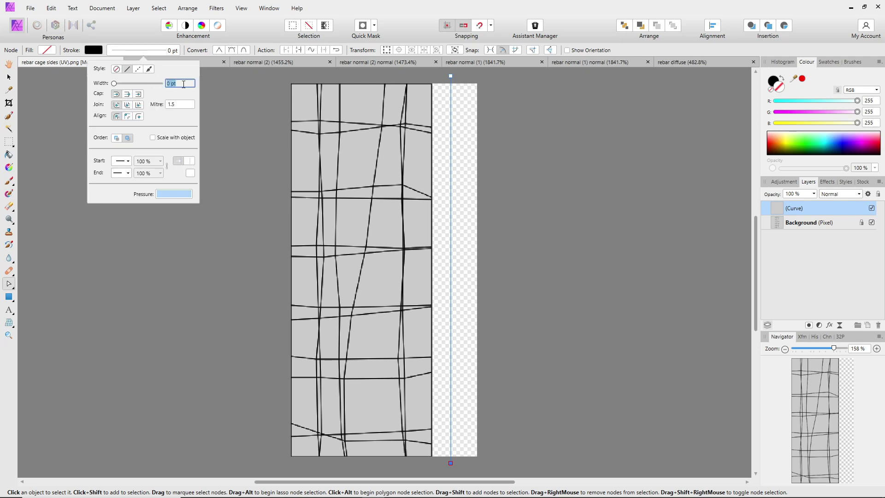
text(1)
key(Return)
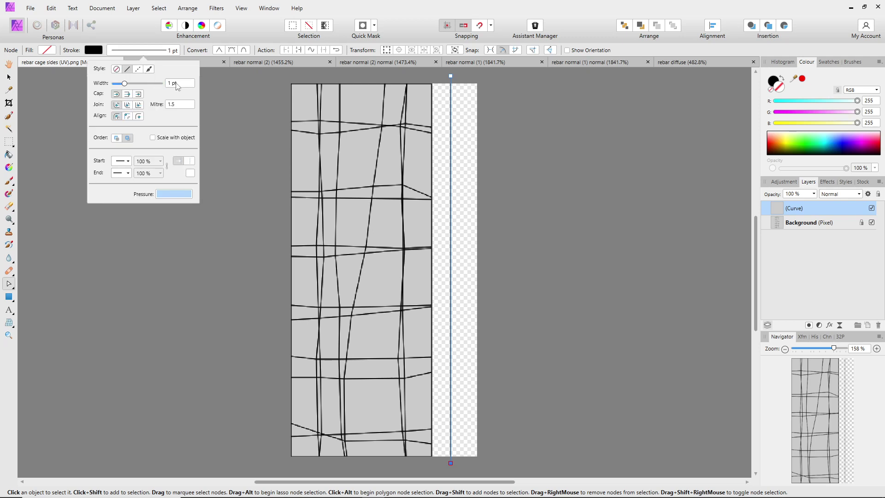
click(174, 86)
text(3)
key(Return)
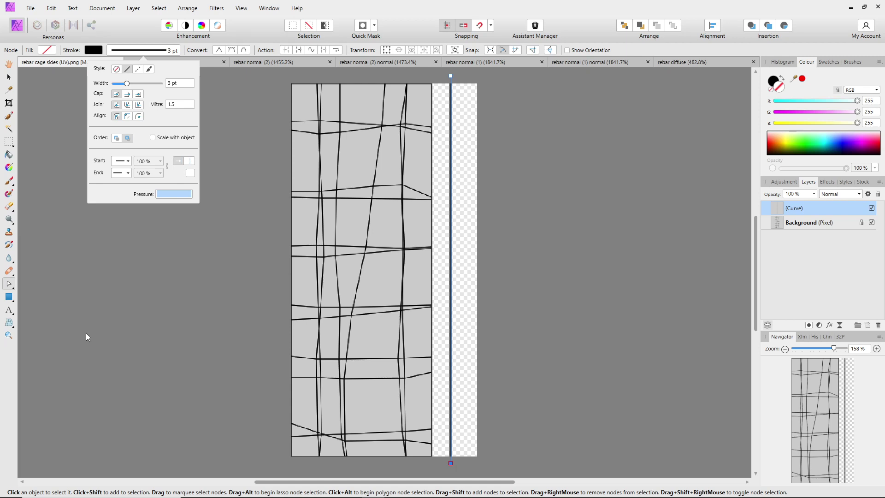
- Place two duplicates of the vertical line near the UV layout's left edge, and check the lines with the background temporarily hidden
click(8, 77)
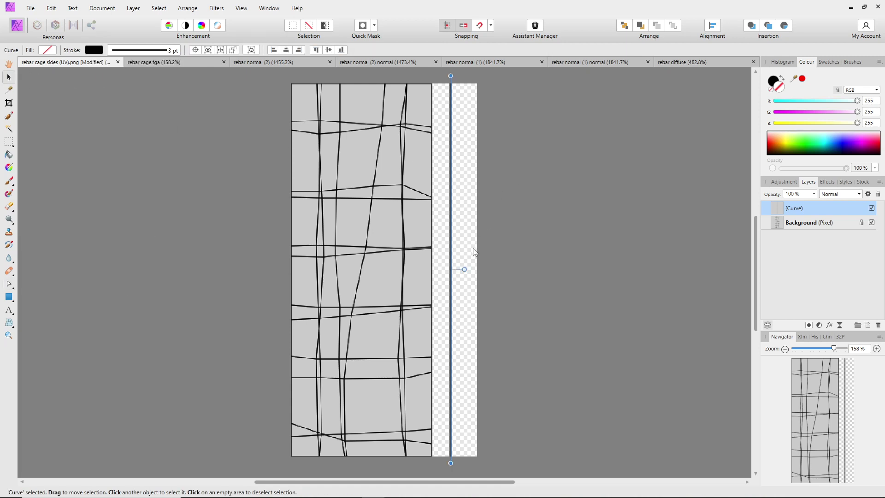
key(ctrl+j)
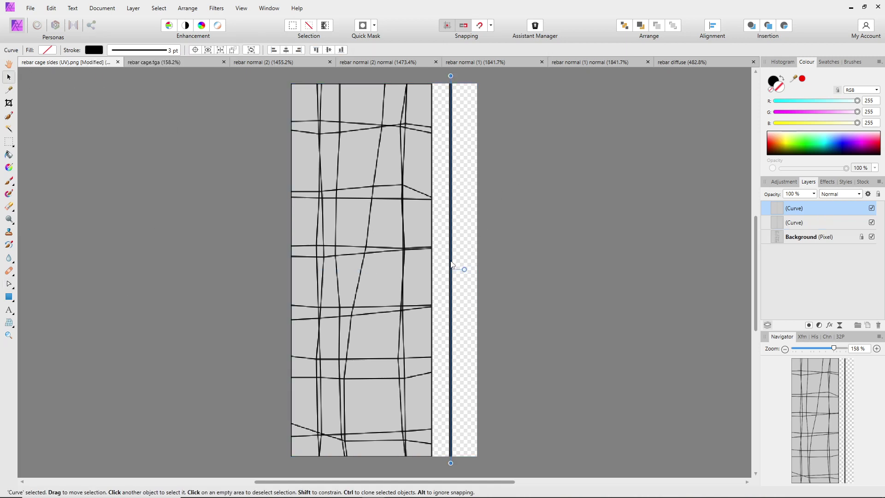
drag(451, 264, 301, 262)
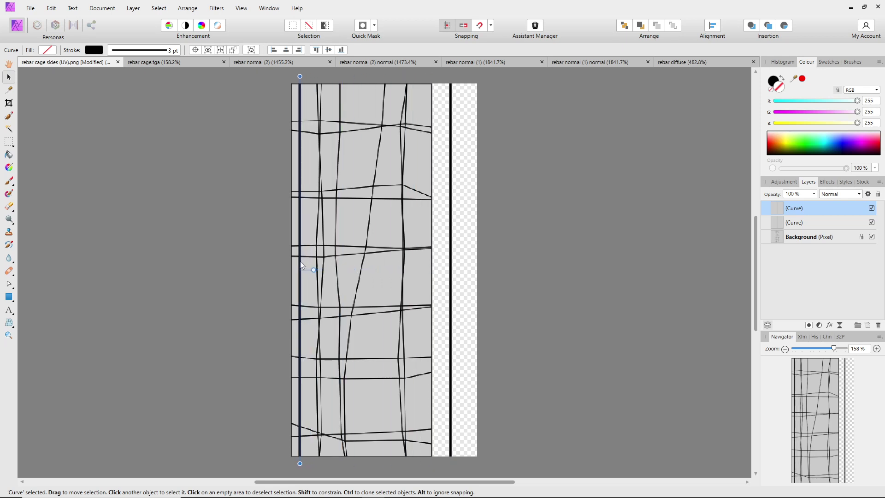
key(ctrl+j)
key(ctrl+j)
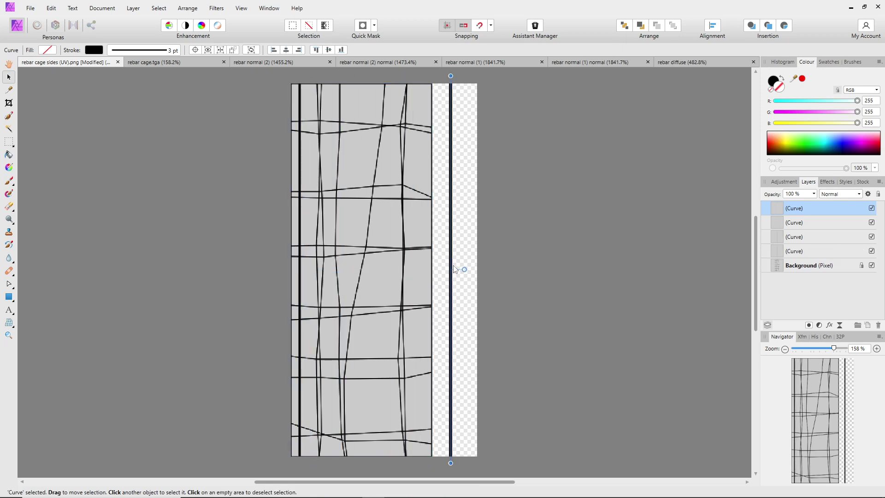
drag(451, 268, 318, 269)
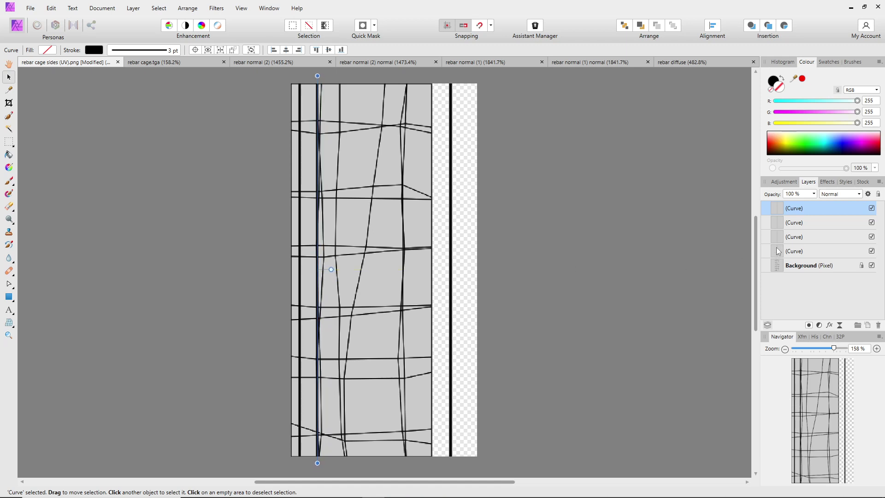
click(872, 266)
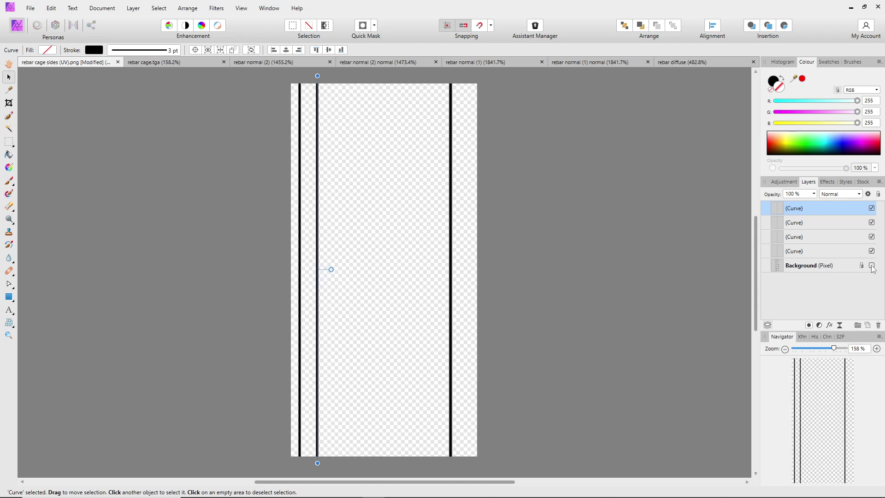
click(872, 266)
- Add three more copies of the vertical line across the UV layout, continuing rightward at the same spacing
key(ctrl+v)
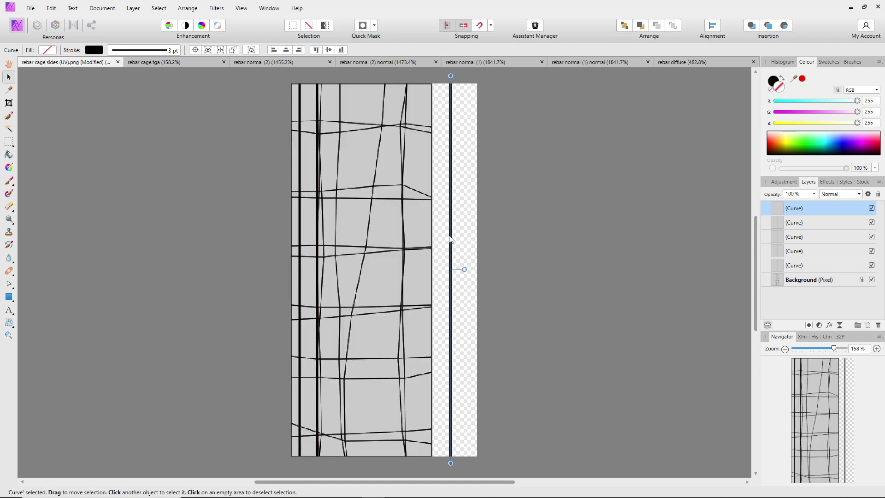
drag(451, 248, 335, 248)
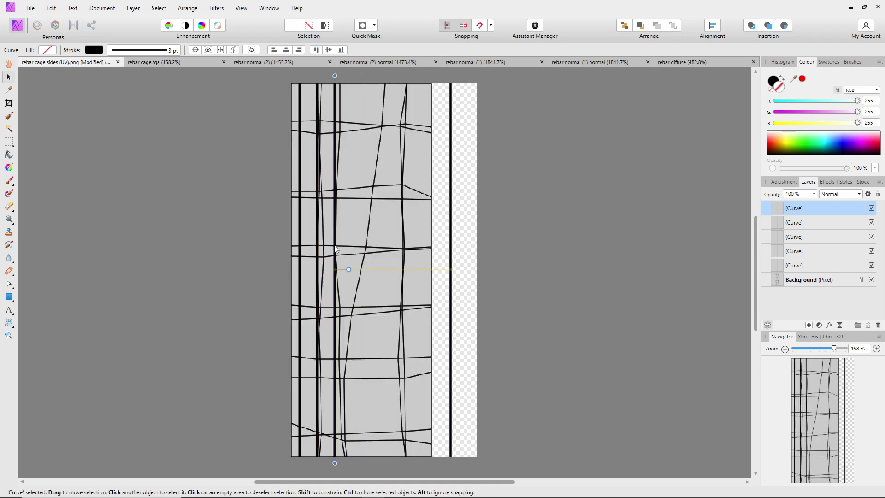
key(ctrl+v)
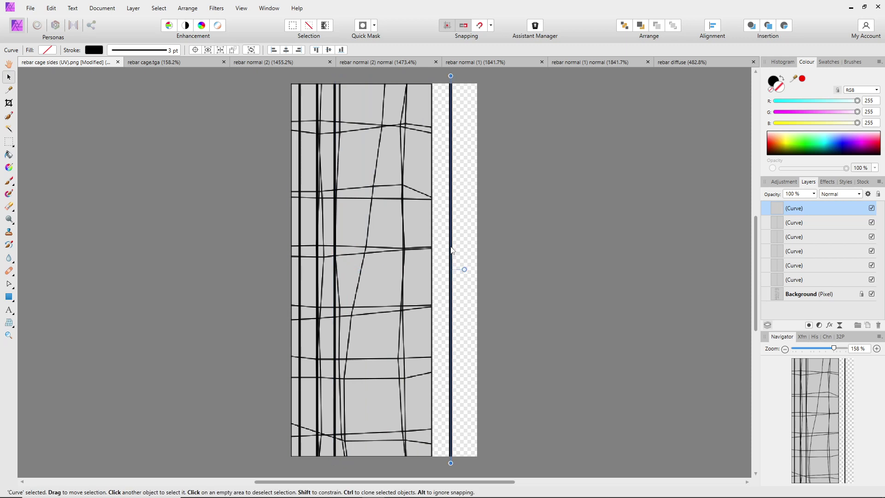
drag(452, 249, 353, 251)
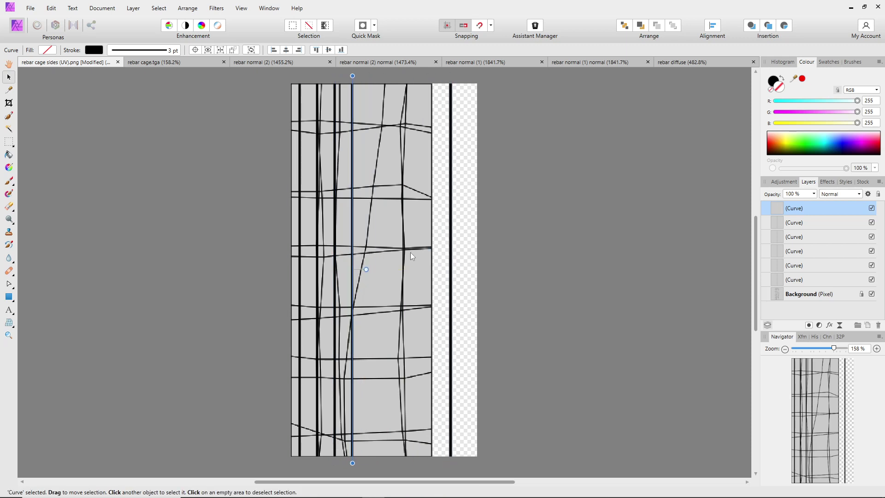
key(ctrl+v)
drag(451, 240, 371, 239)
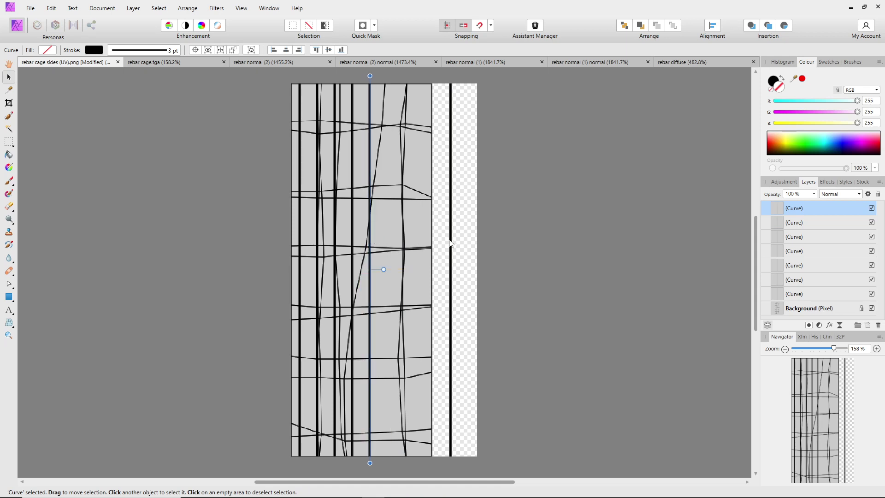
- Duplicate the black vertical line and spread the copies at roughly equal intervals across the remaining width of the canvas
key(ctrl+v)
drag(451, 243, 391, 251)
key(ctrl+v)
drag(457, 256, 456, 277)
key(ctrl+z)
click(451, 256)
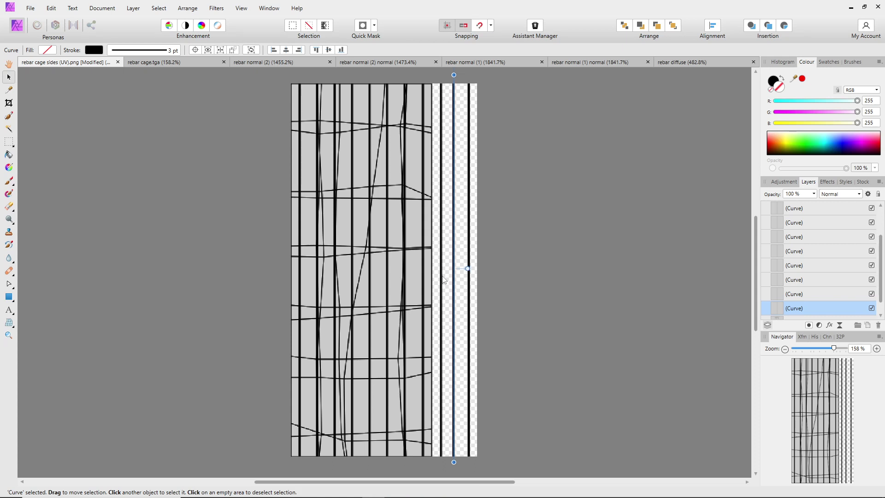
click(442, 276)
ctrl+drag(444, 280, 408, 274)
- Hide the Background layer and even out the spacing of the vertical lines near the canvas's right edge
drag(881, 273, 876, 313)
click(872, 308)
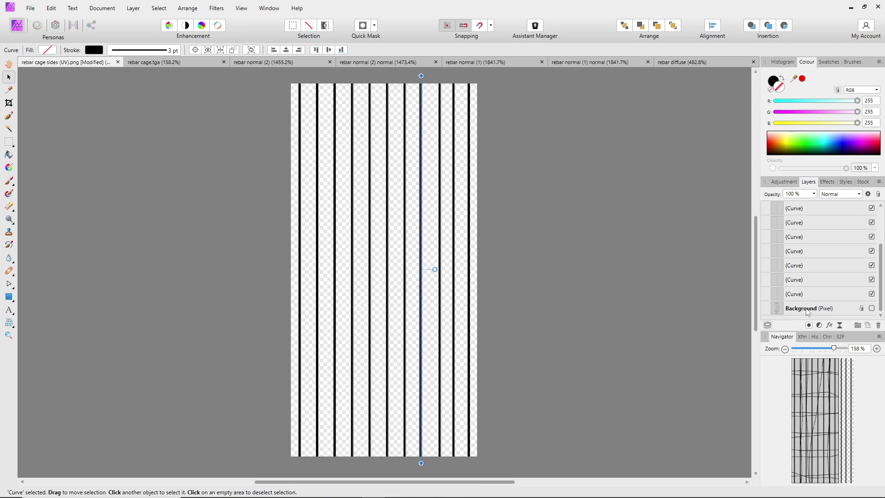
click(406, 273)
drag(407, 274, 455, 283)
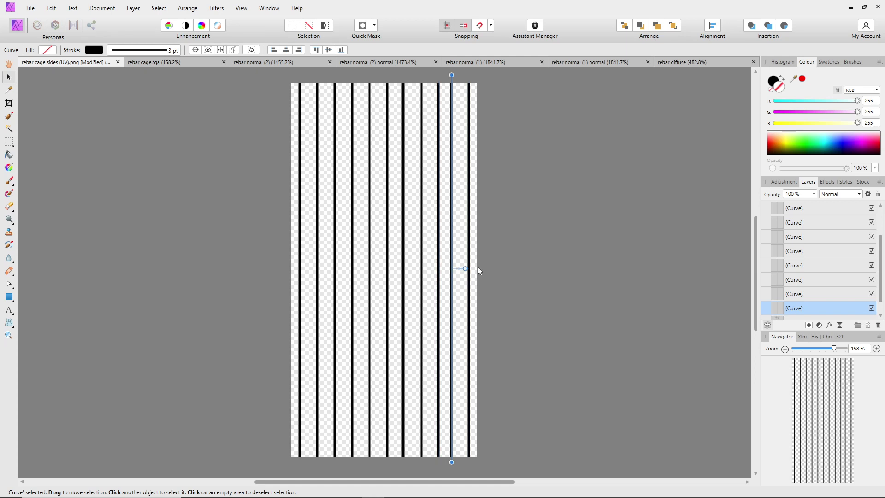
key(alt)
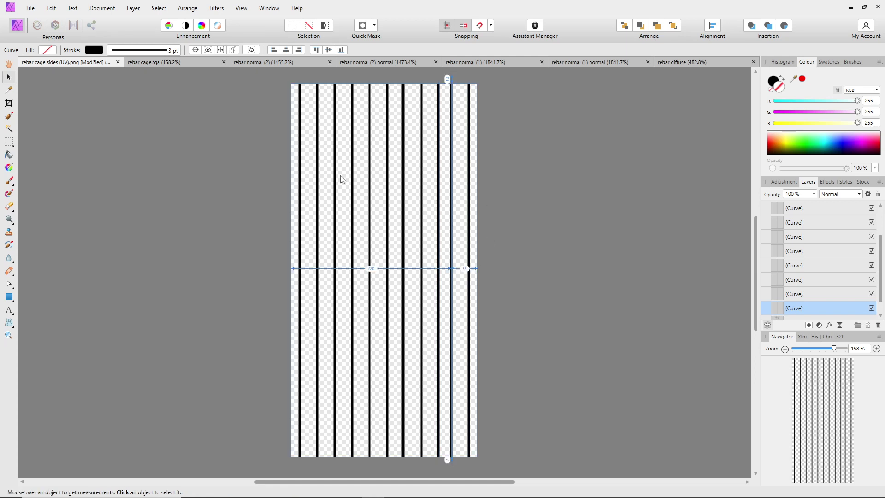
mouse_move(288, 81)
mouse_down()
mouse_move(287, 135)
mouse_move(301, 135)
mouse_move(302, 90)
mouse_up()
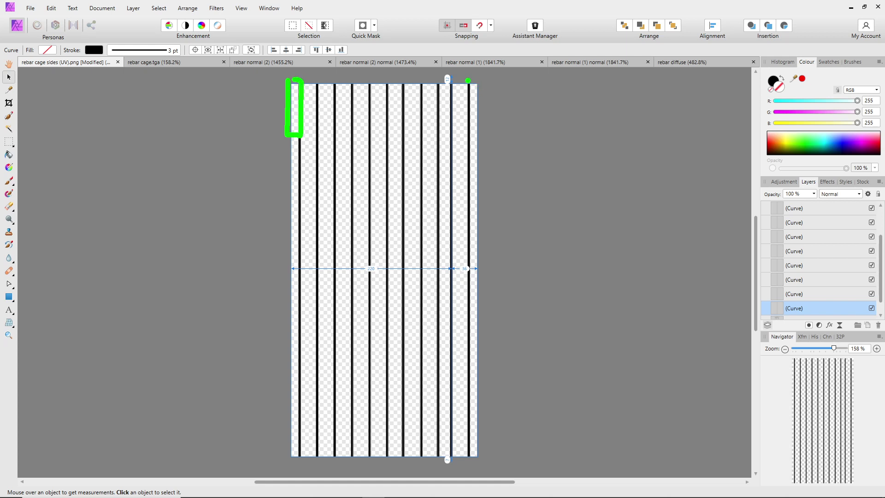
mouse_move(468, 80)
mouse_down()
mouse_move(468, 137)
mouse_move(481, 139)
mouse_move(475, 79)
mouse_up()
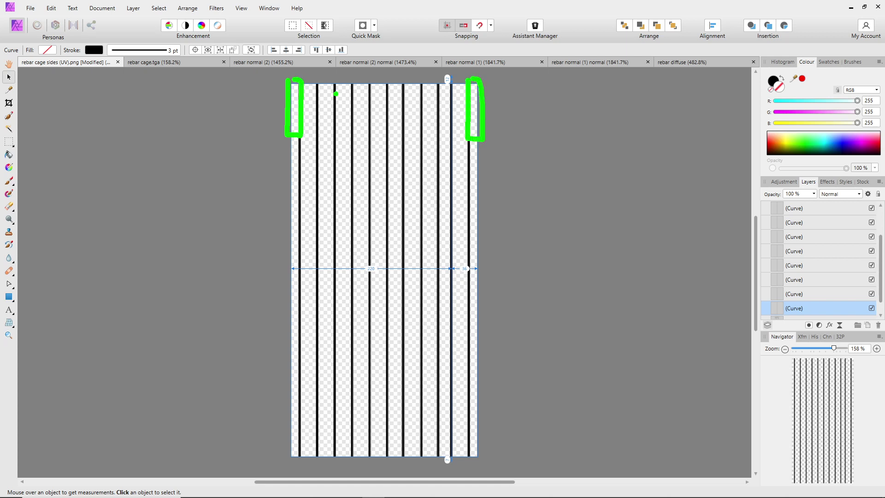
mouse_move(301, 98)
mouse_down()
mouse_move(450, 101)
mouse_move(456, 108)
mouse_up()
drag(303, 101, 318, 109)
mouse_move(320, 130)
mouse_down()
mouse_move(320, 221)
mouse_move(341, 223)
mouse_move(336, 126)
mouse_move(322, 127)
mouse_move(359, 133)
mouse_move(370, 238)
mouse_up()
key(Escape)
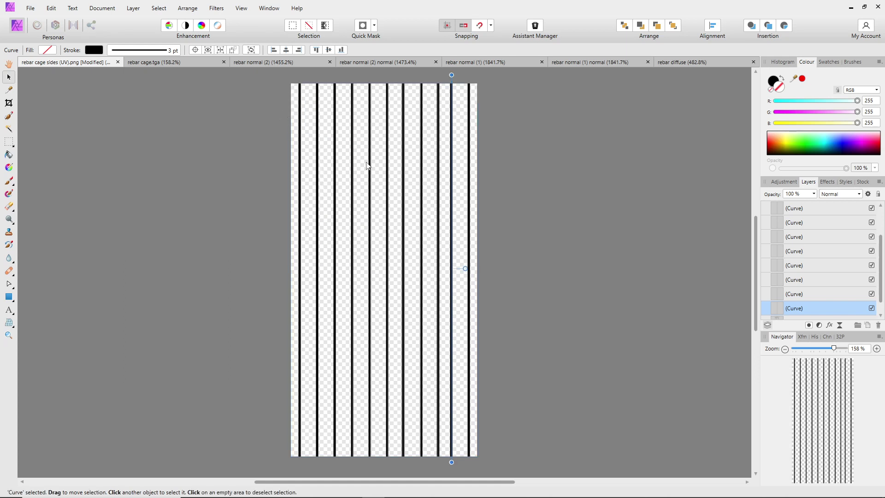
- Shift the middle and right-hand vertical lines slightly so the gaps between all of them match
drag(438, 160, 420, 164)
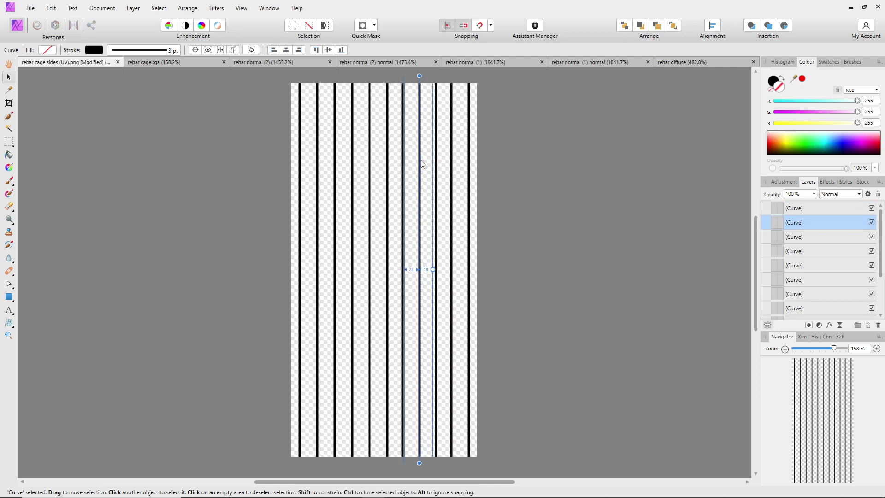
click(404, 166)
click(421, 169)
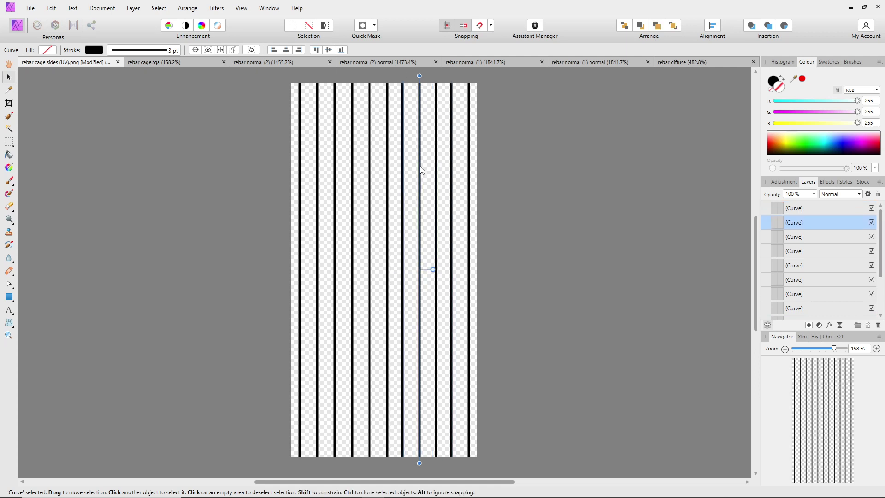
click(436, 169)
drag(436, 169, 435, 170)
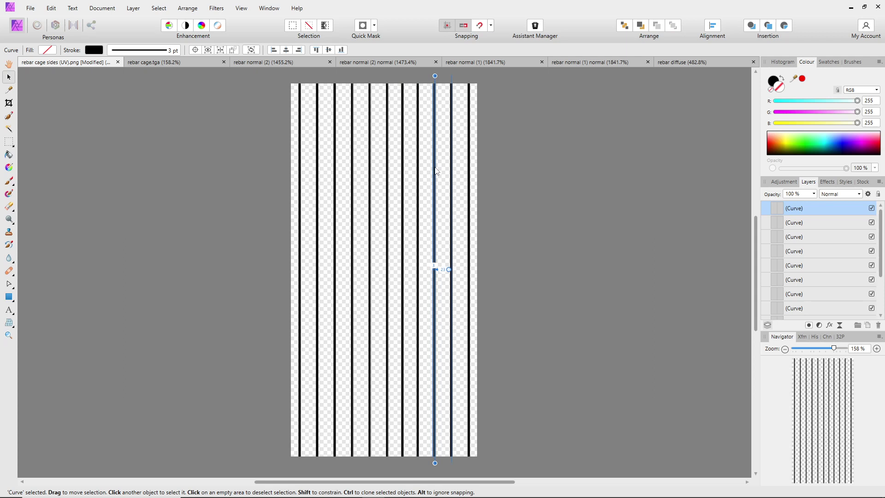
click(336, 174)
click(352, 178)
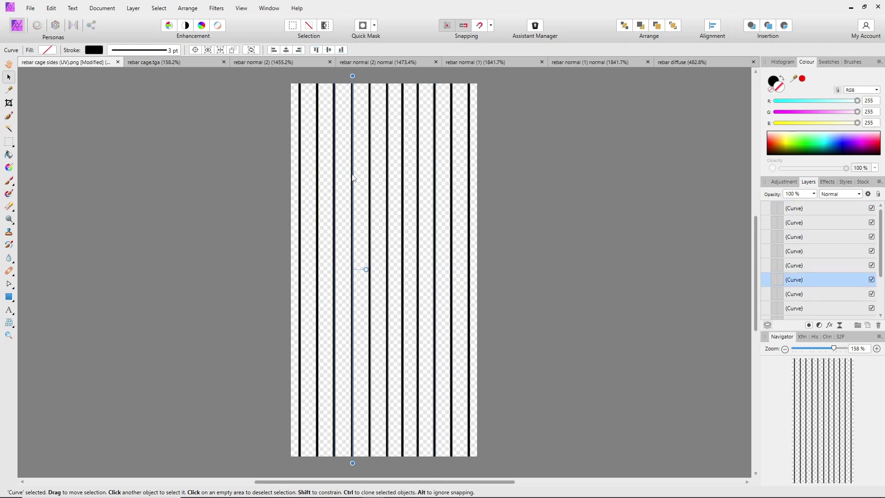
click(369, 178)
click(387, 178)
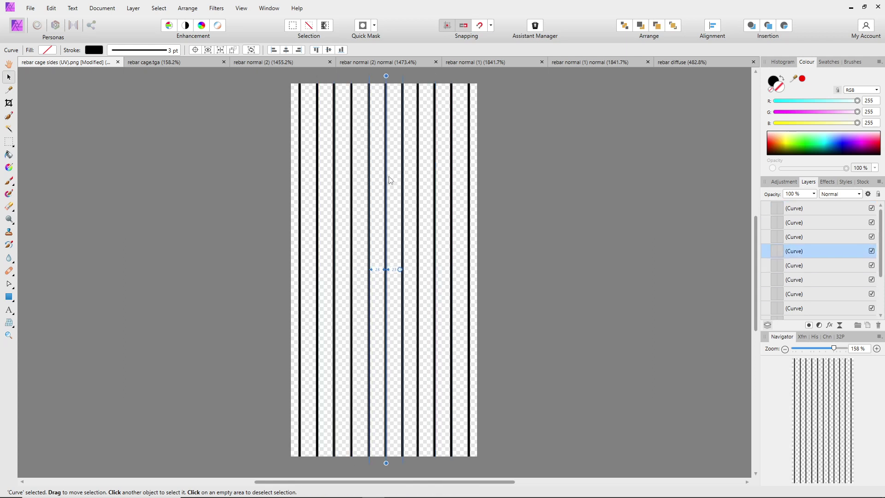
- Rotate a copy of the rightmost vertical line to horizontal and place it just below the canvas's top edge
click(469, 252)
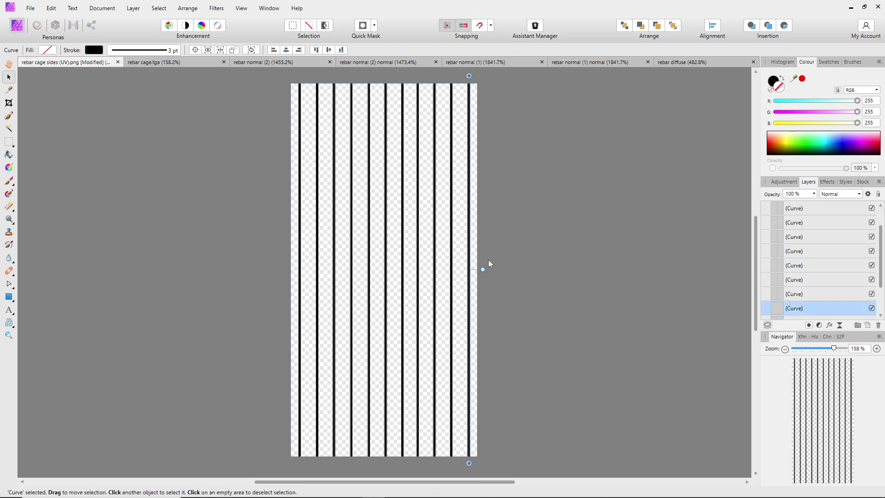
drag(483, 269, 467, 223)
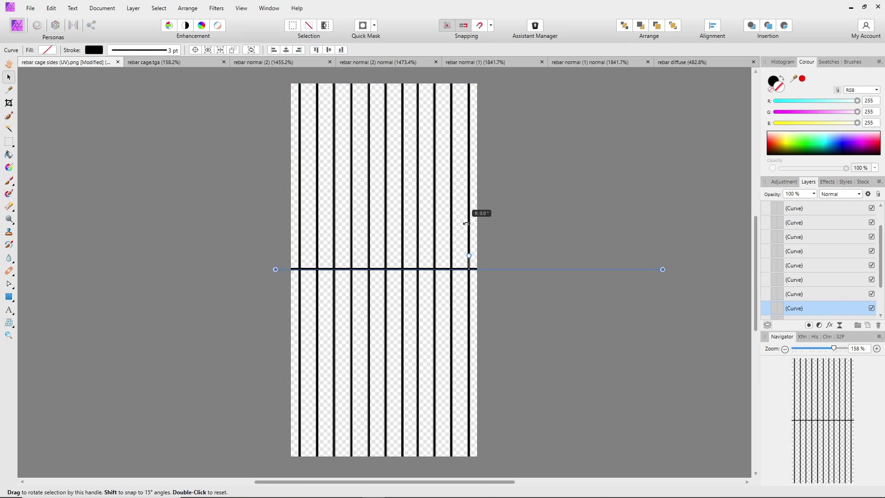
drag(425, 273, 361, 92)
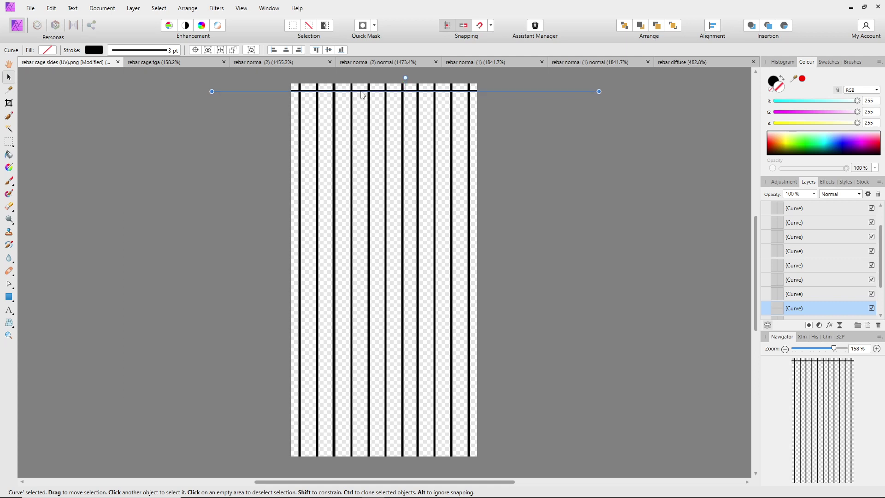
- Copy the horizontal line to just above the canvas's bottom edge and add three evenly spaced copies beneath the top one
ctrl+drag(364, 95, 362, 448)
key(ctrl+z)
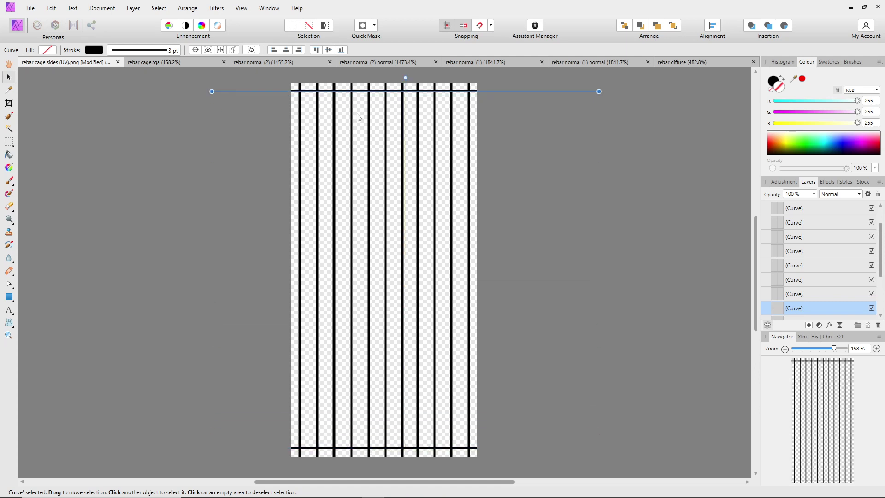
mouse_move(359, 95)
ctrl+mouse_down()
mouse_move(360, 113)
mouse_move(382, 109)
mouse_move(382, 134)
mouse_move(383, 94)
mouse_move(382, 145)
ctrl+mouse_up()
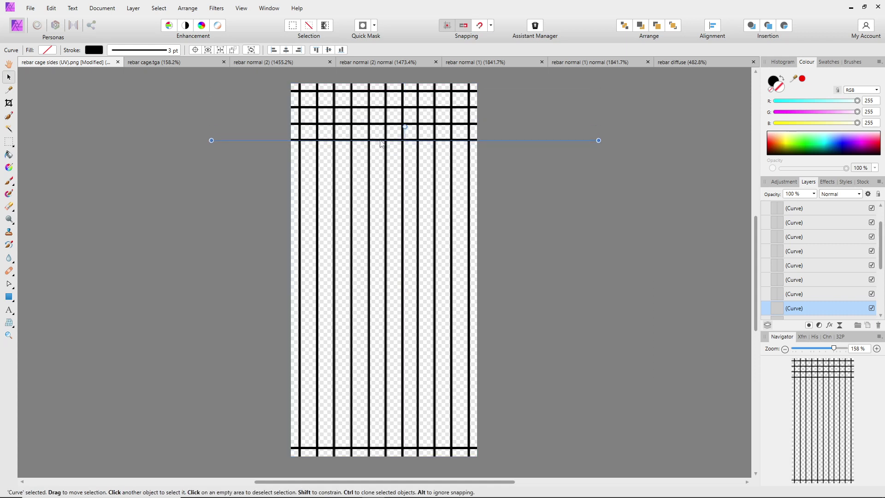
- Select the four upper horizontal lines and duplicate the set four times down the canvas, keeping the same line spacing
shift+click(382, 124)
shift+click(379, 108)
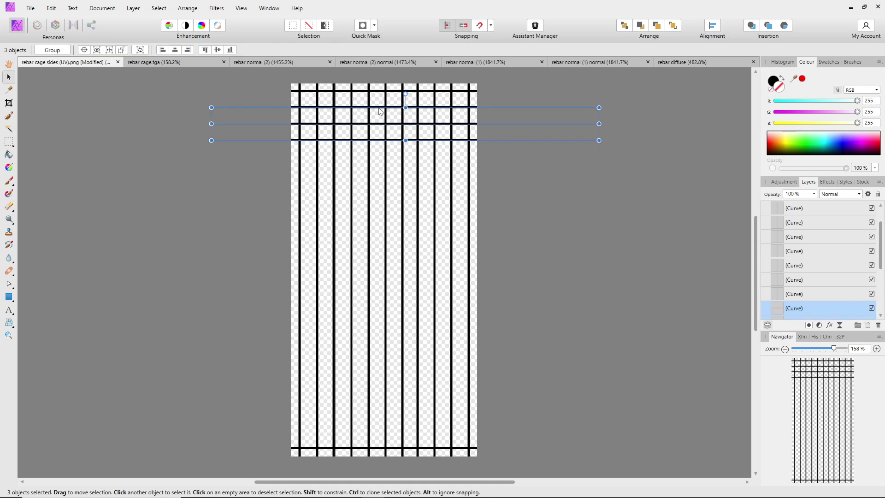
shift+click(379, 93)
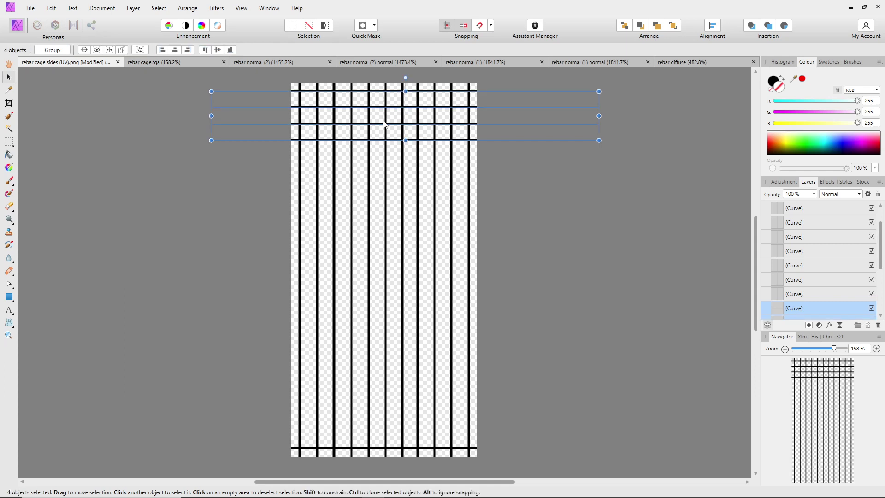
drag(379, 103, 378, 167)
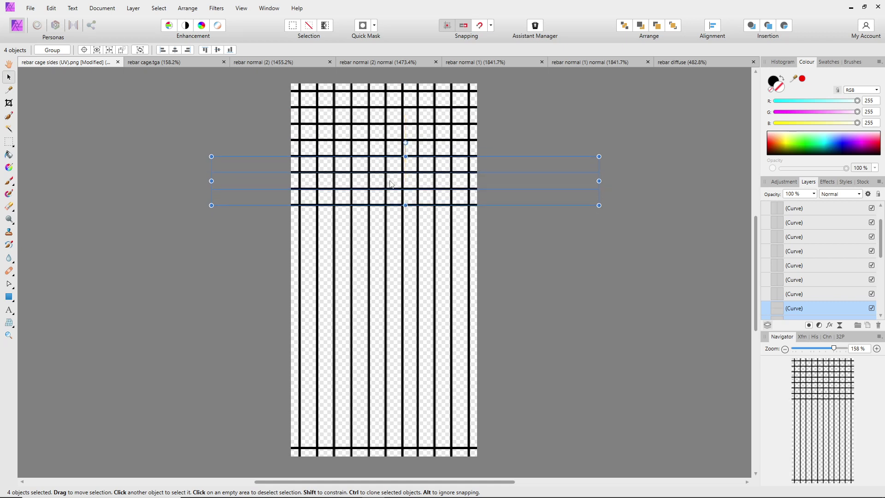
key(ctrl+z)
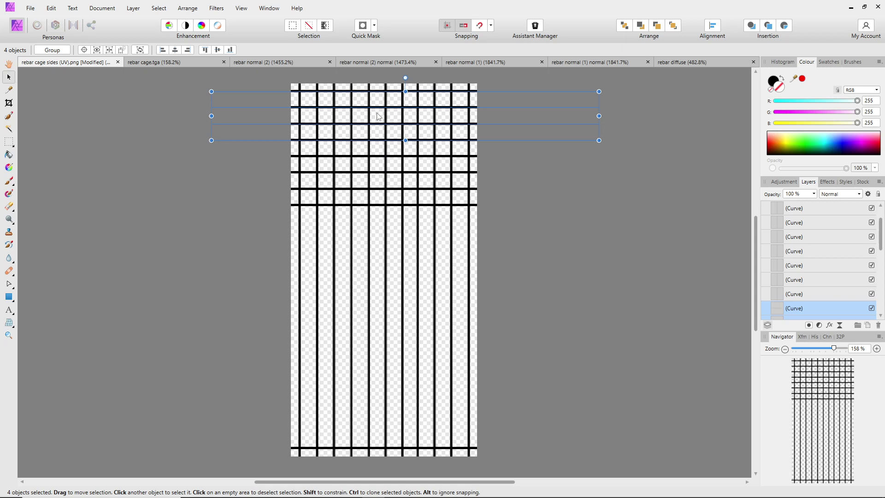
drag(379, 117, 378, 249)
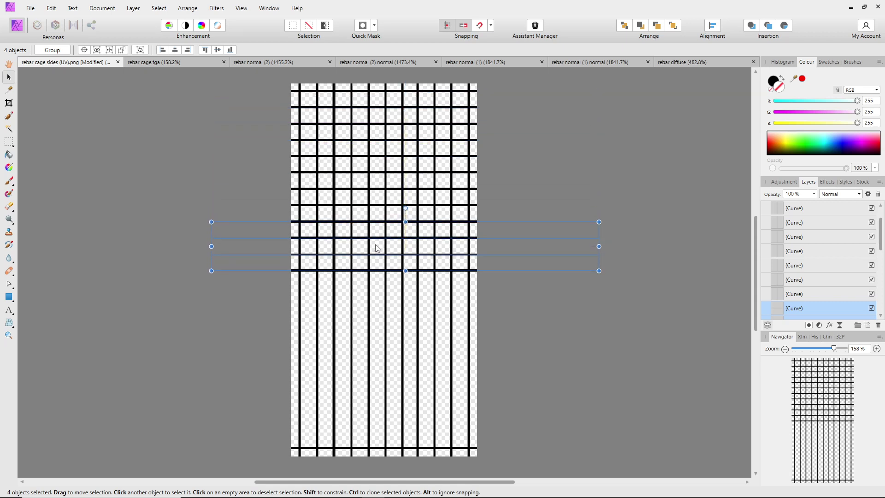
key(ctrl+z)
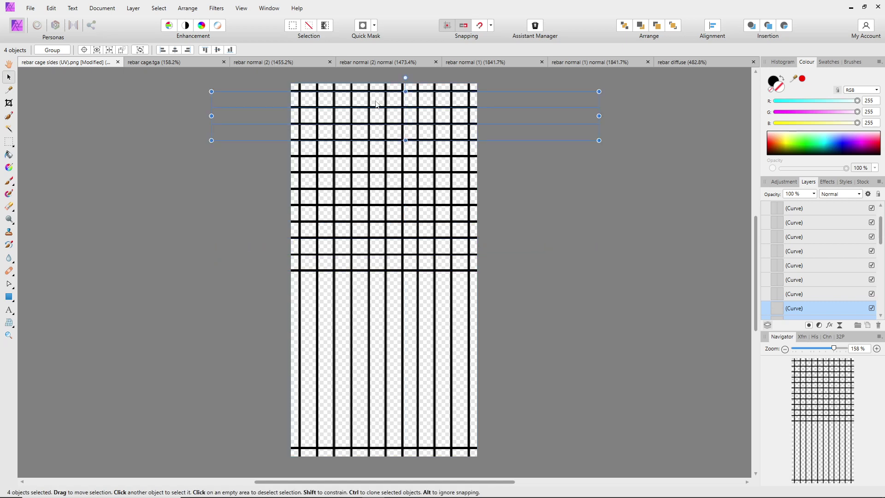
drag(376, 103, 372, 297)
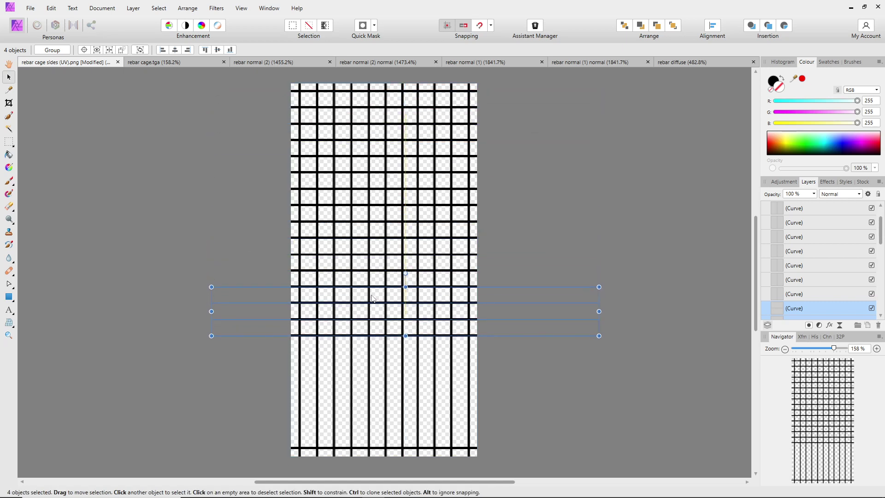
key(ctrl+z)
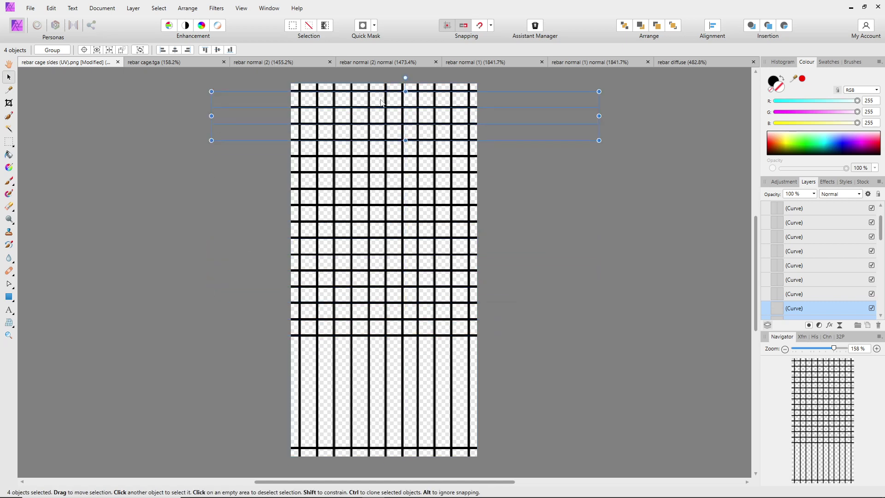
drag(381, 103, 376, 364)
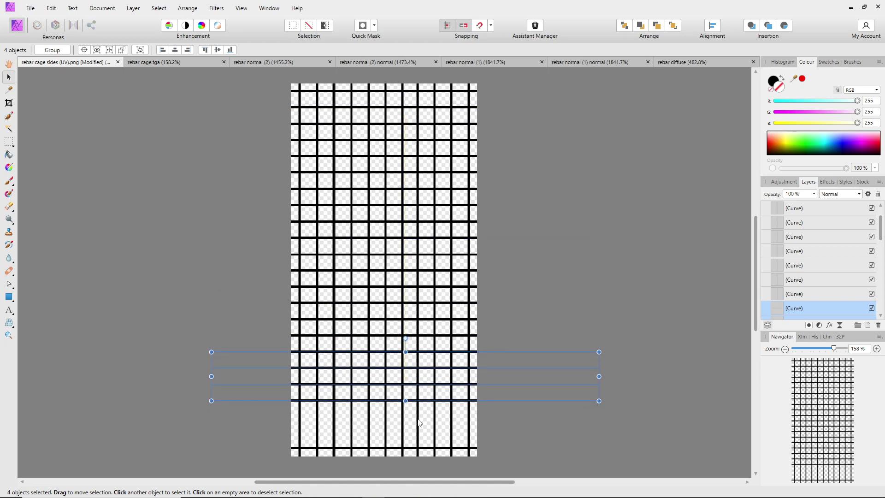
- Duplicate the lowest three lines of the repeated set downwards to fill the gap above the bottom horizontal line
click(311, 401)
shift+click(311, 385)
shift+click(311, 369)
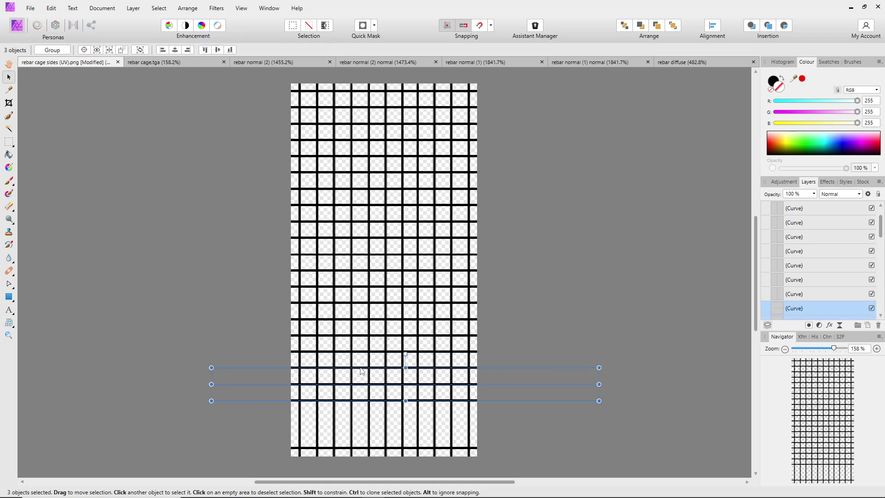
drag(362, 372, 360, 404)
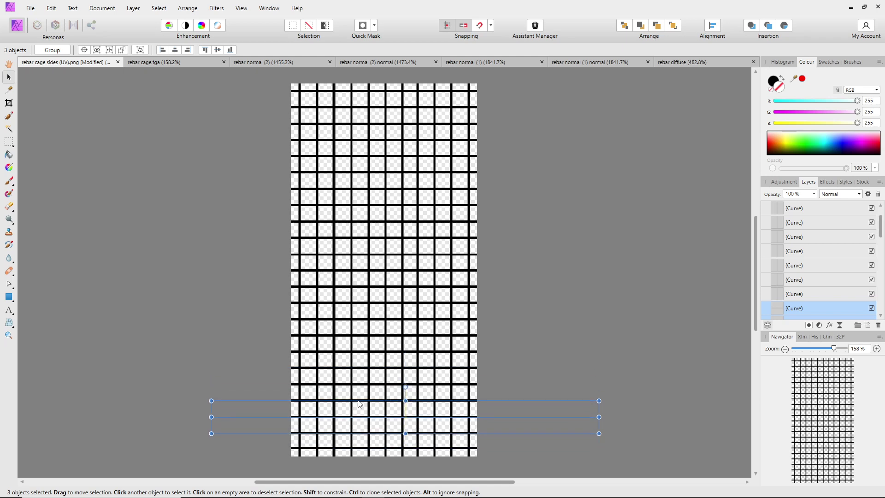
- Nudge the lowest added horizontal lines up and the top line slightly down to even out the row spacing, then deselect
click(493, 399)
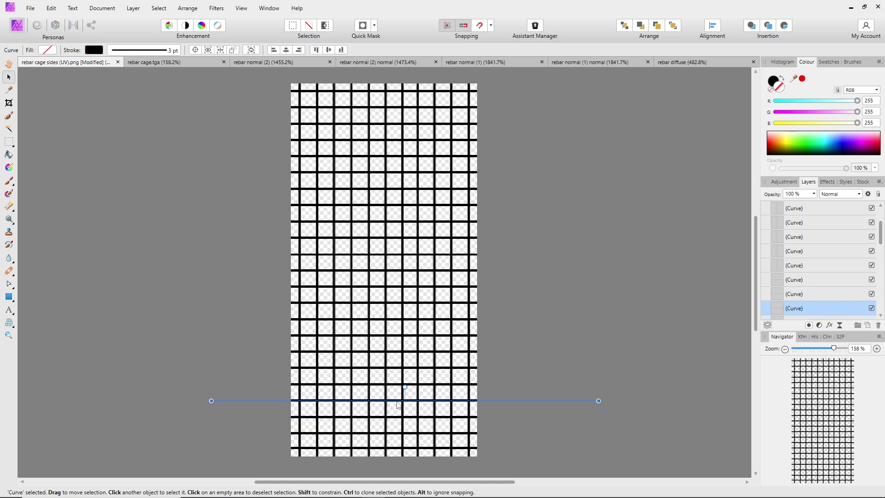
drag(410, 404, 410, 405)
click(400, 418)
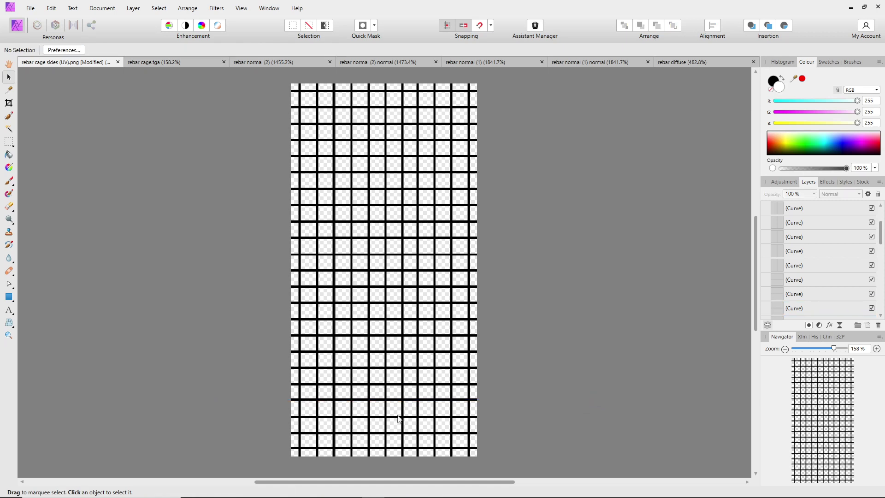
click(399, 419)
click(398, 420)
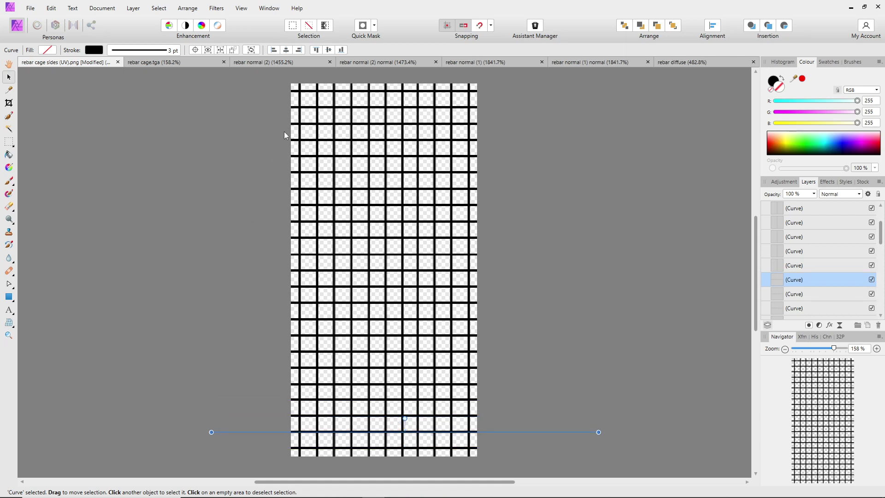
click(324, 92)
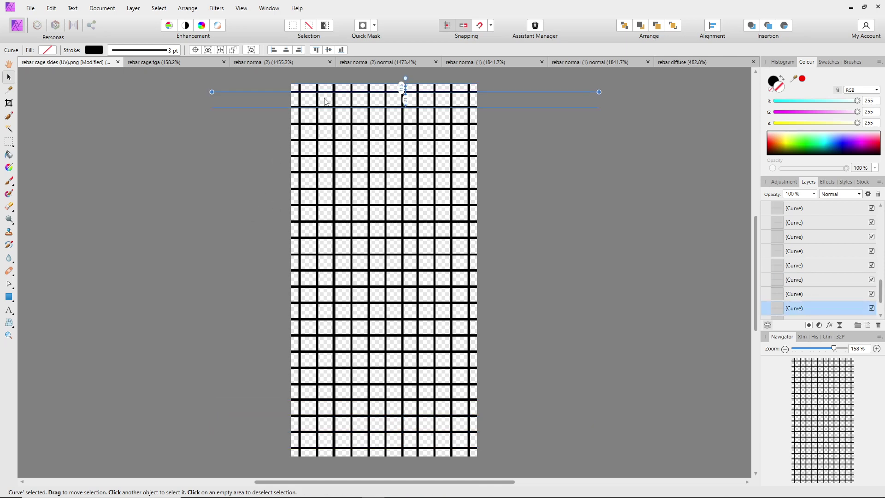
click(188, 144)
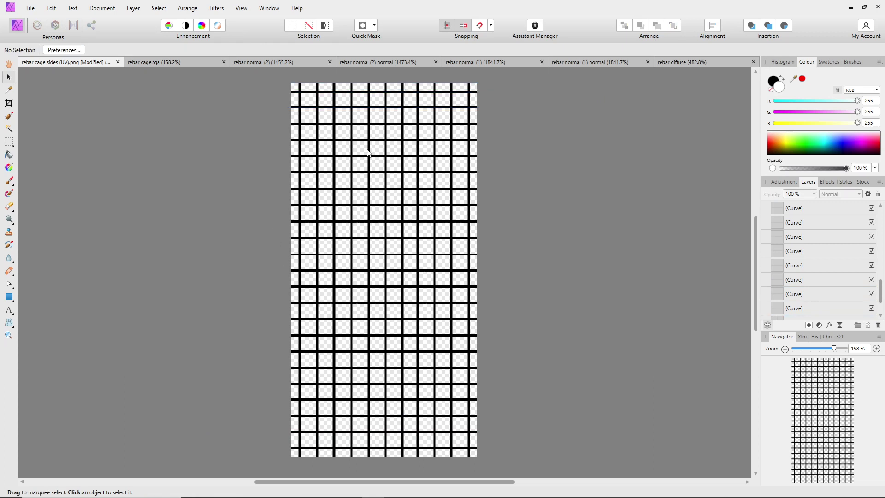
ctrl+scroll(364, 236, up, 5)
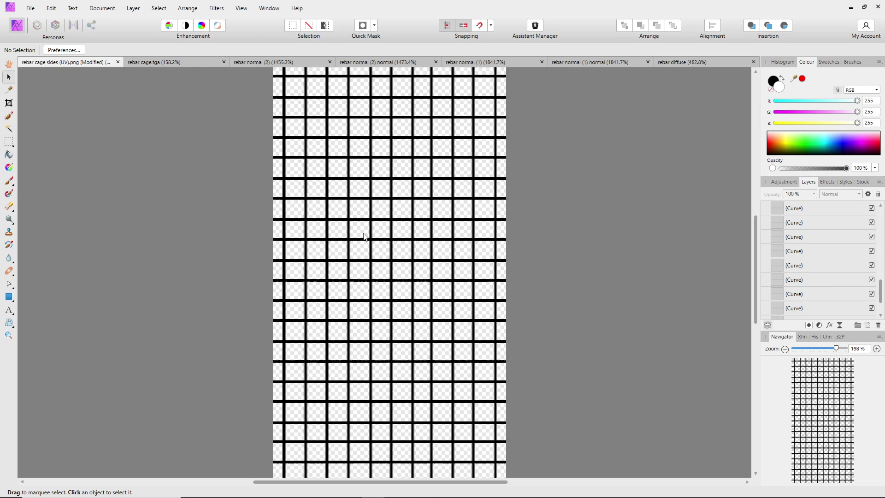
ctrl+scroll(365, 236, down, 5)
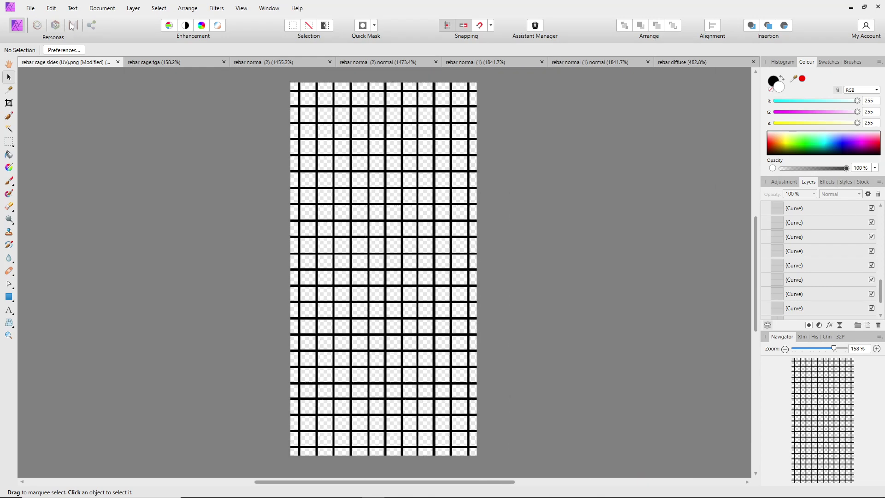
- Save the document as an Affinity Photo file named "rebar cage" in the Blender 2.8 folder
click(30, 8)
click(46, 156)
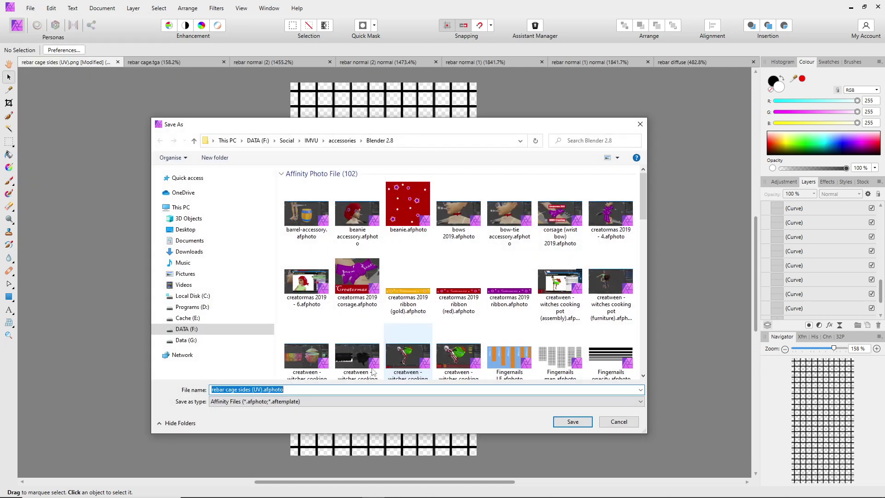
click(238, 390)
drag(238, 390, 406, 396)
key(BackSpace)
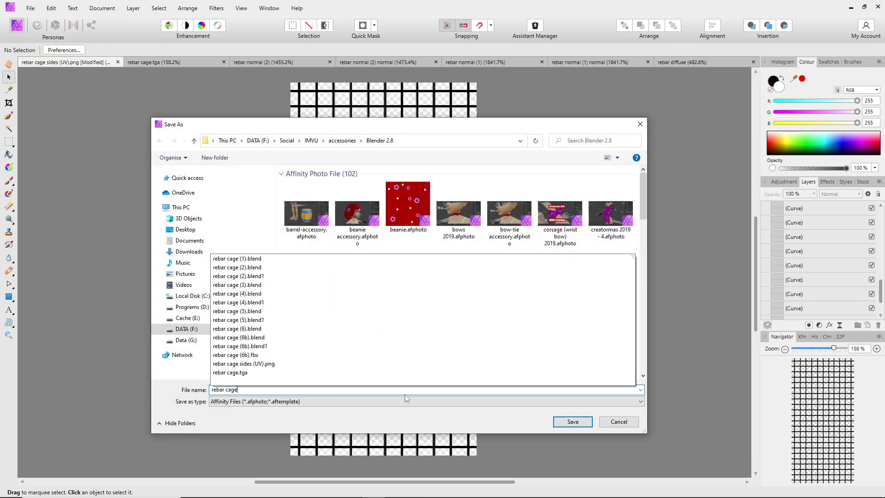
key(Escape)
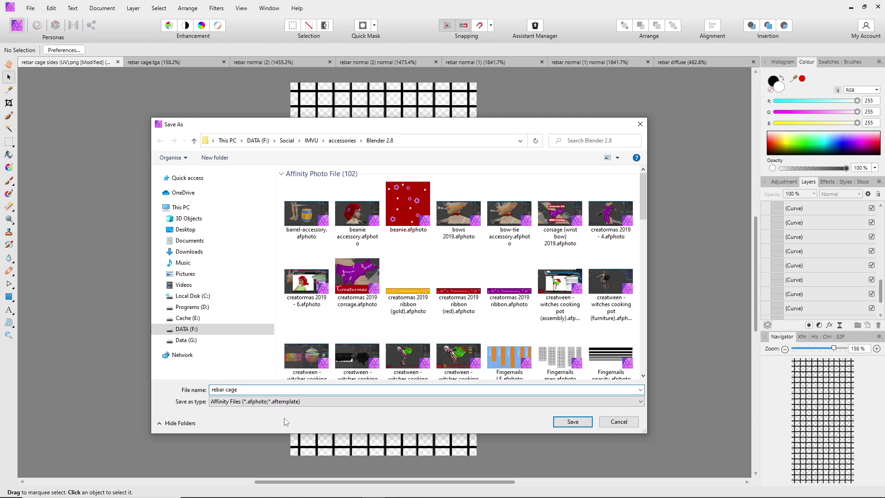
click(573, 423)
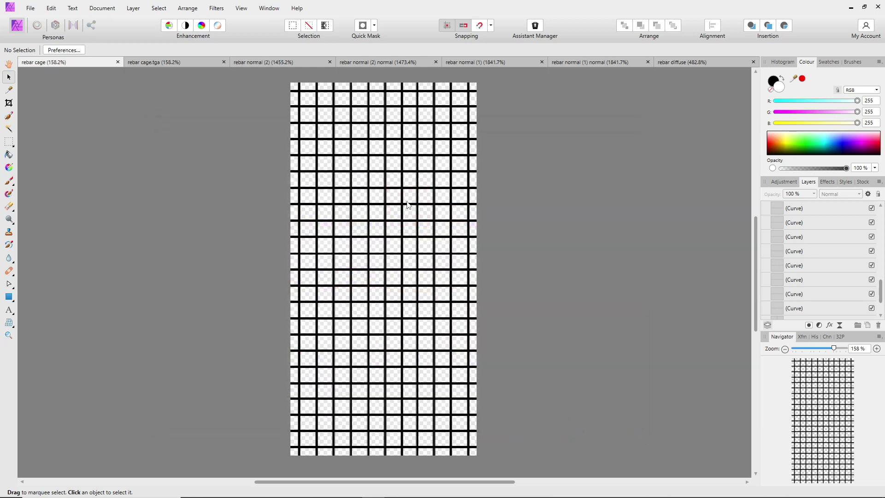
- Set the leftmost vertical line's fill colour to black, RGB 0, 0, 0
click(300, 259)
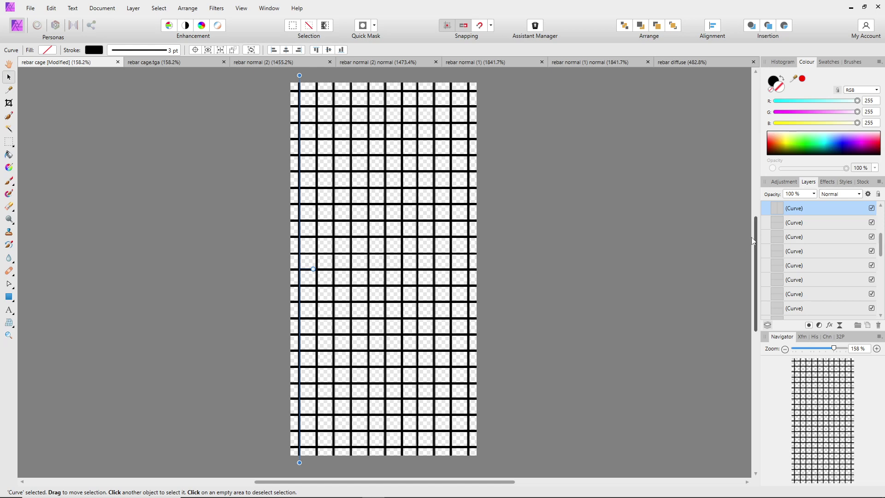
drag(758, 240, 758, 239)
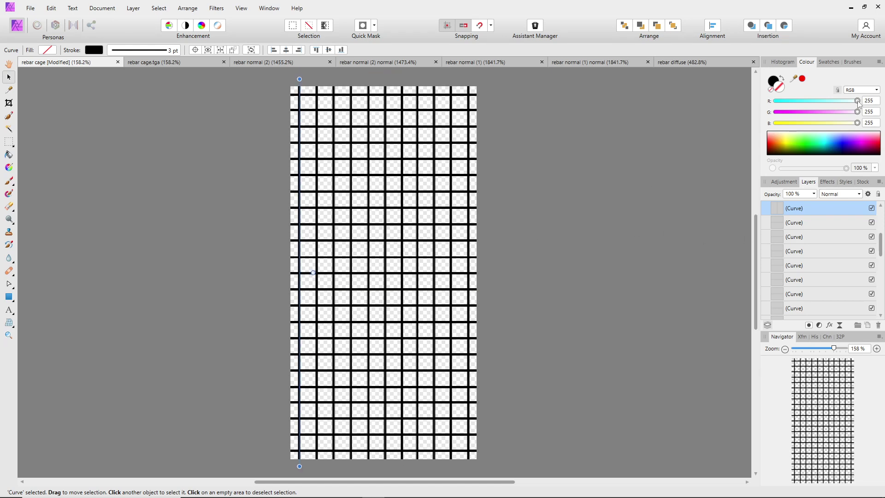
drag(857, 100, 746, 104)
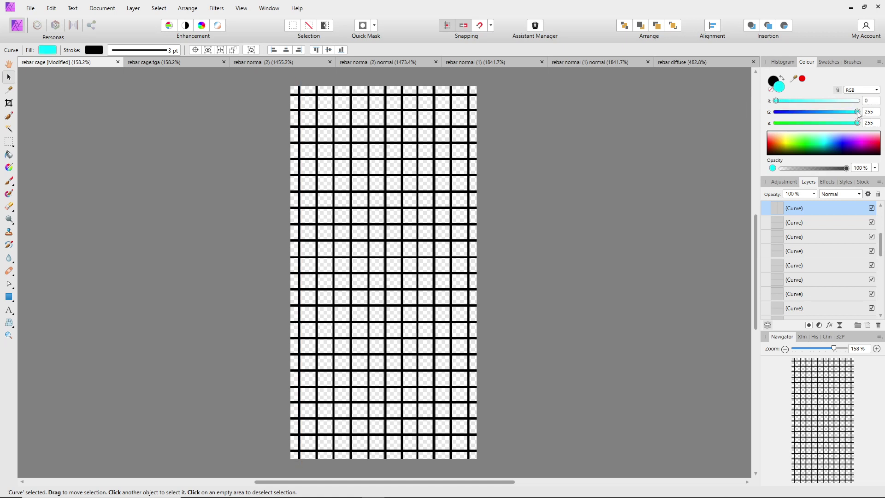
drag(857, 112, 756, 112)
drag(857, 123, 749, 128)
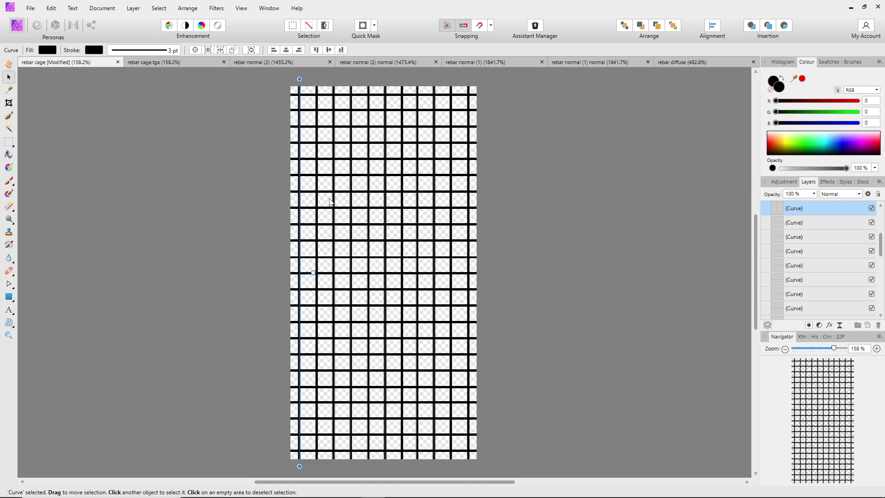
- Change the leftmost vertical line's stroke colour to white, RGB 255, 255, 255
click(312, 258)
ctrl+scroll(311, 259, up, 3)
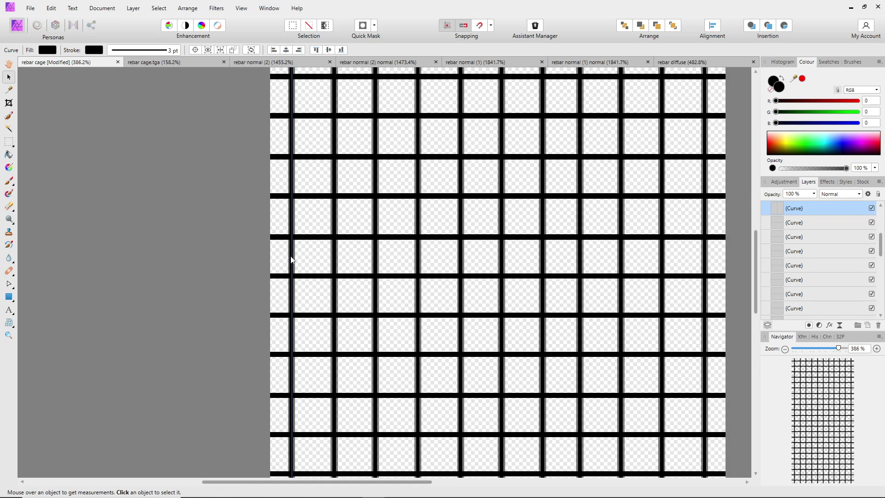
ctrl+scroll(295, 259, down, 1)
click(294, 259)
click(97, 50)
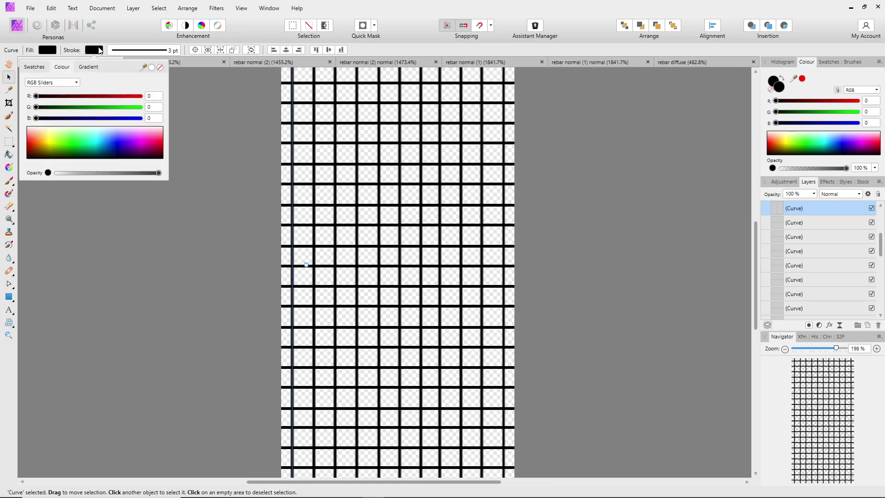
mouse_move(87, 96)
mouse_down()
mouse_move(178, 99)
mouse_move(144, 108)
mouse_up()
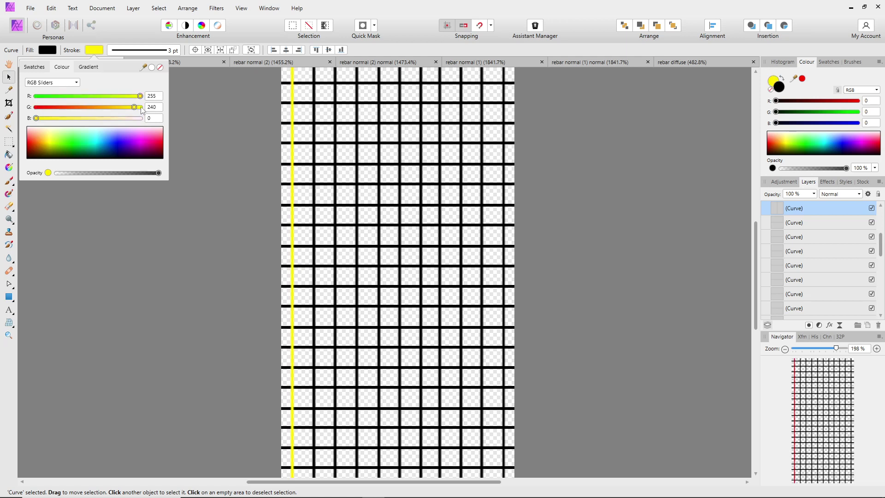
click(136, 118)
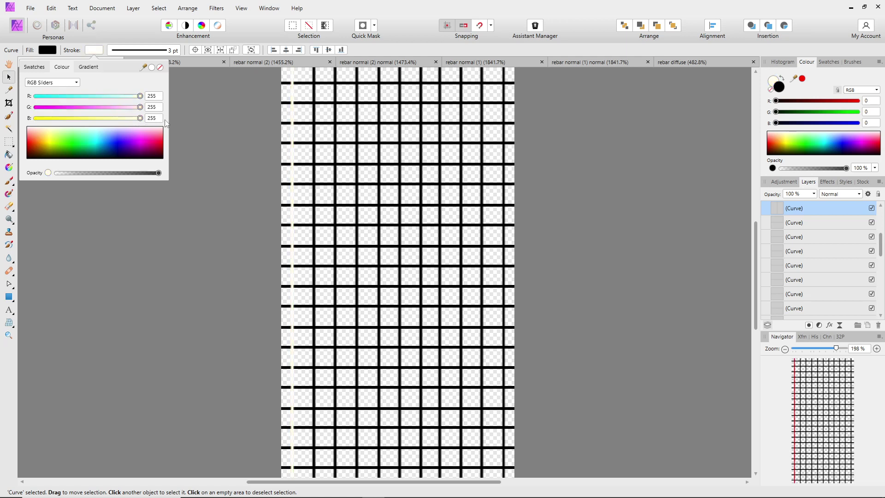
click(313, 133)
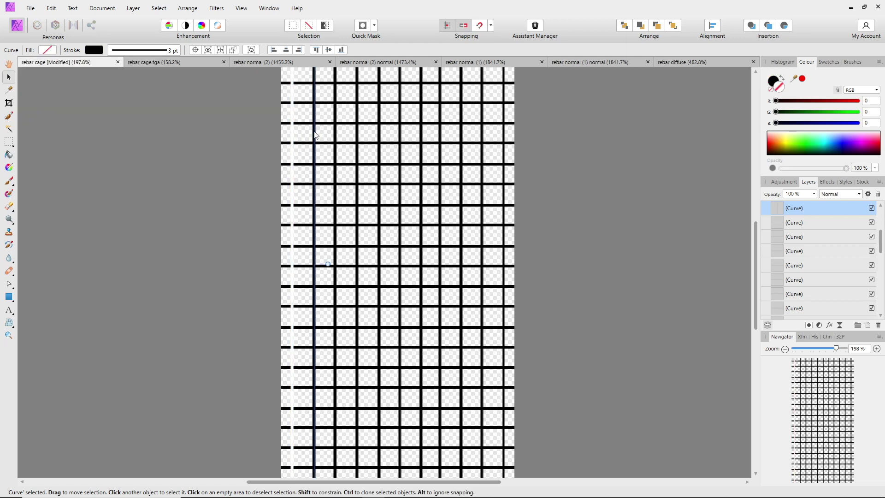
shift+click(337, 136)
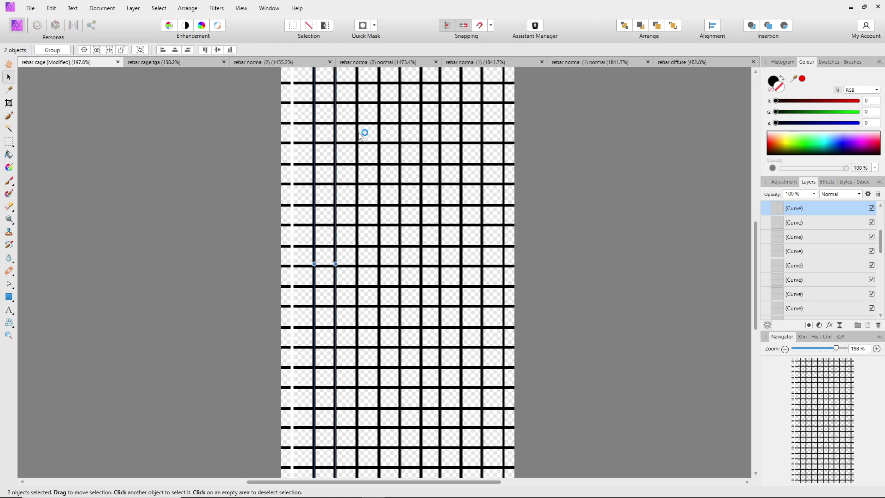
shift+click(358, 134)
shift+click(380, 139)
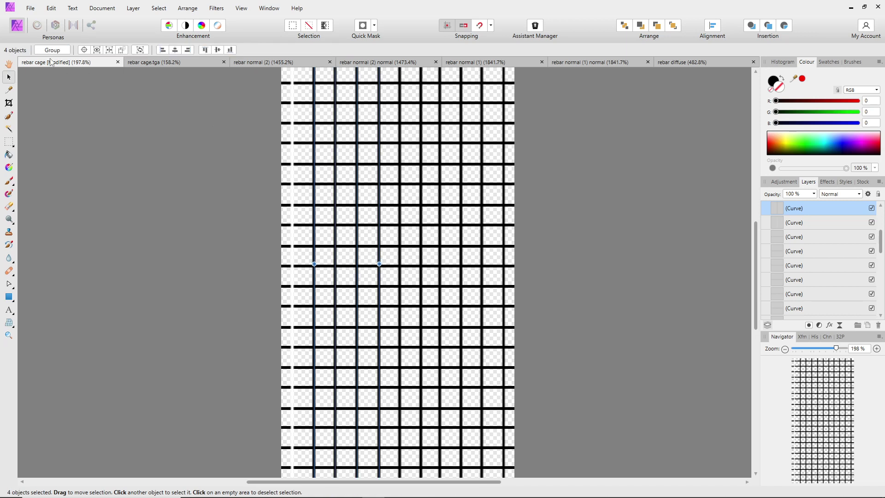
- Set the stroke colour of the second vertical line from the left to RGB 255, 255, 255
click(314, 116)
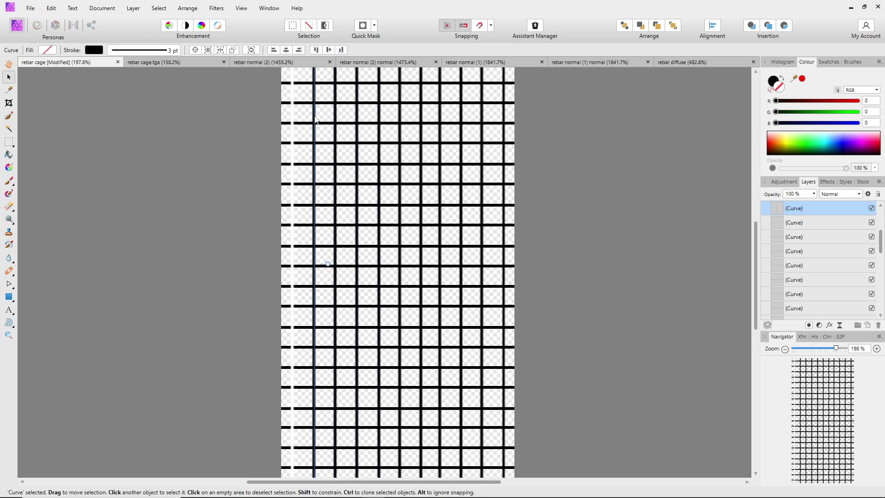
click(90, 51)
click(152, 96)
text(255)
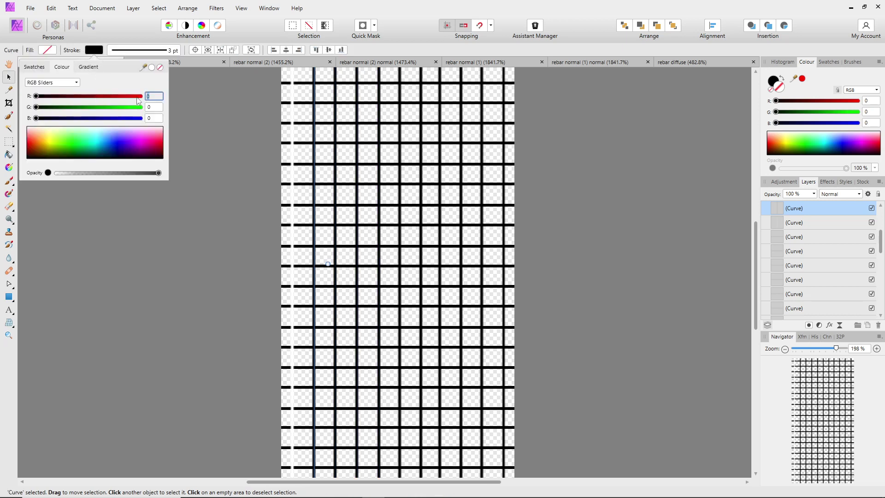
key(Return)
click(149, 108)
text(255)
key(Return)
click(151, 118)
text(255)
key(Return)
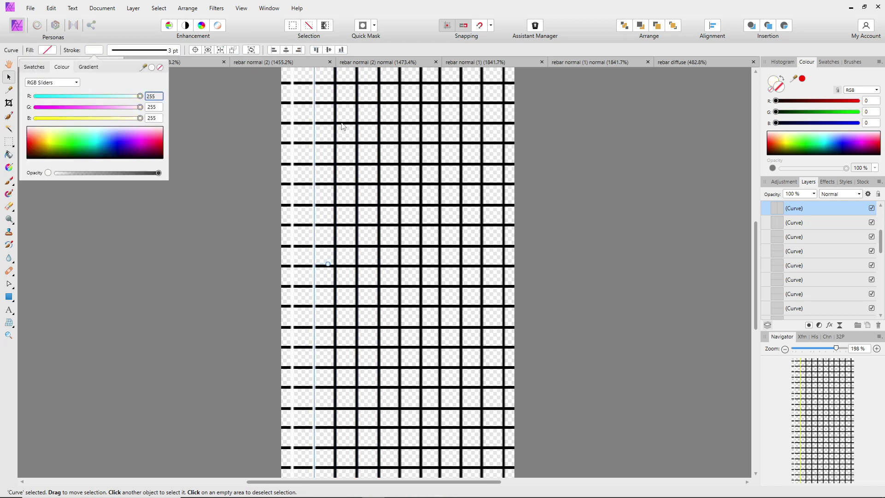
- Recolour the stroke of the third vertical line from the left to white
click(336, 125)
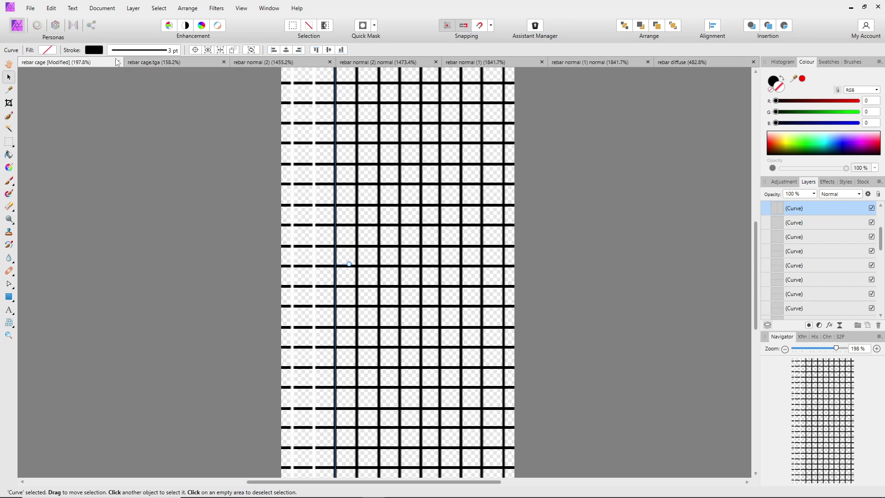
click(92, 51)
click(142, 96)
click(142, 107)
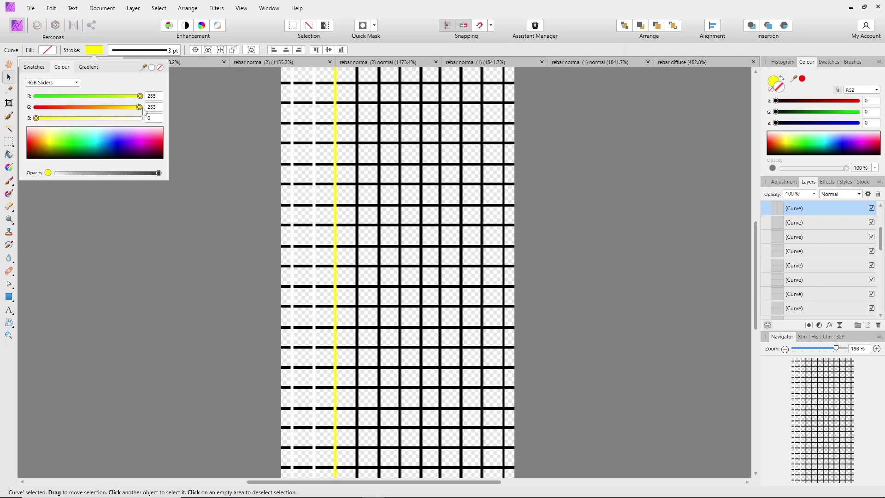
click(142, 118)
- Recolour the stroke of the fourth vertical line from the left to white
click(358, 116)
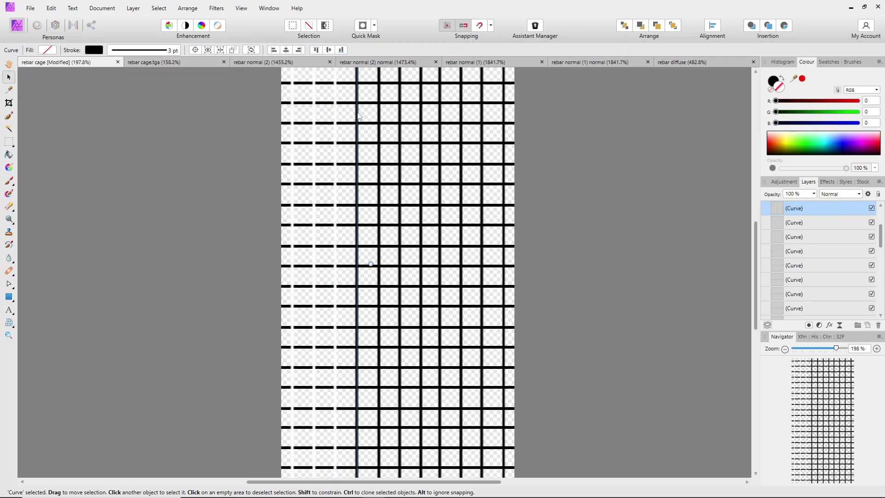
click(94, 50)
click(141, 96)
click(141, 107)
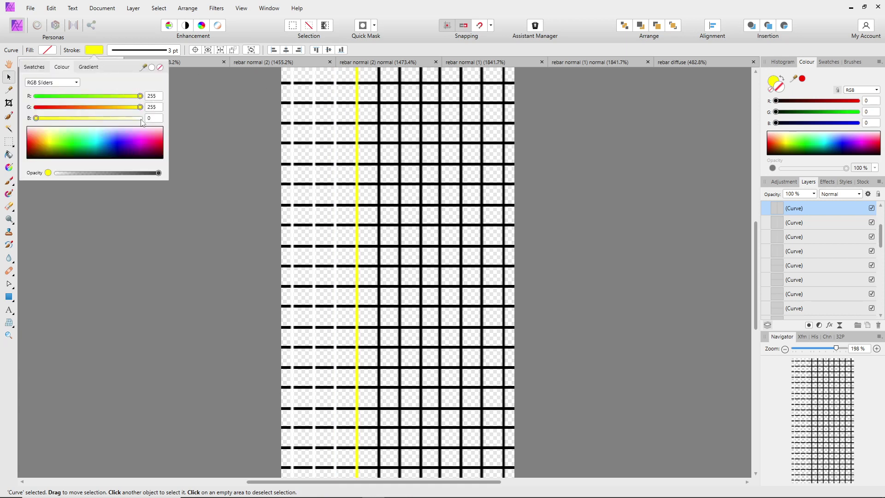
click(141, 118)
- Set the fifth vertical line's stroke colour to white, RGB 255, 255, 255
click(379, 119)
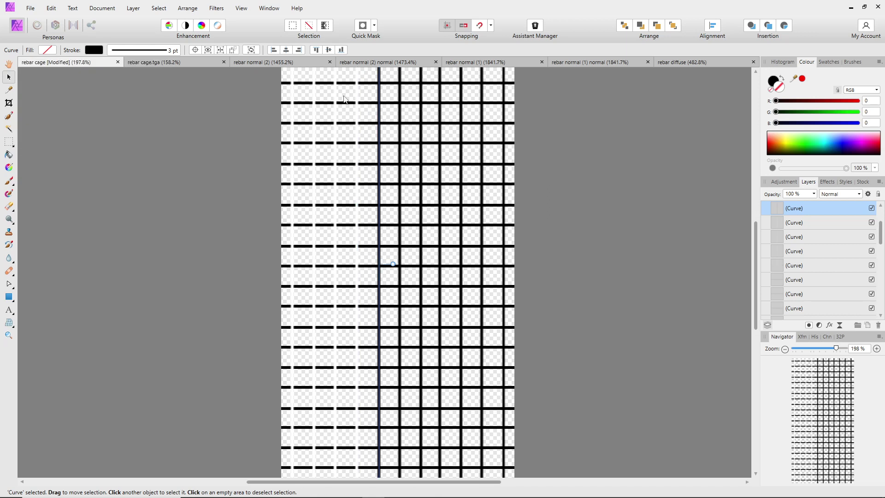
click(102, 50)
click(140, 96)
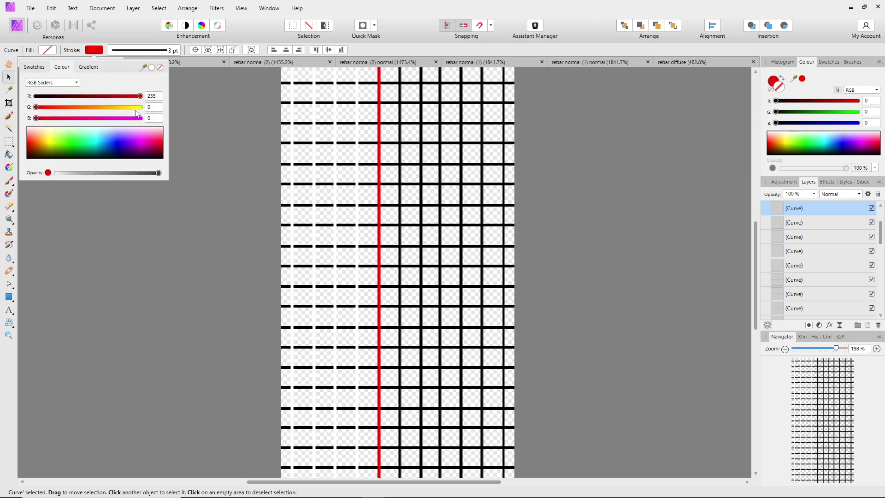
click(141, 107)
click(142, 118)
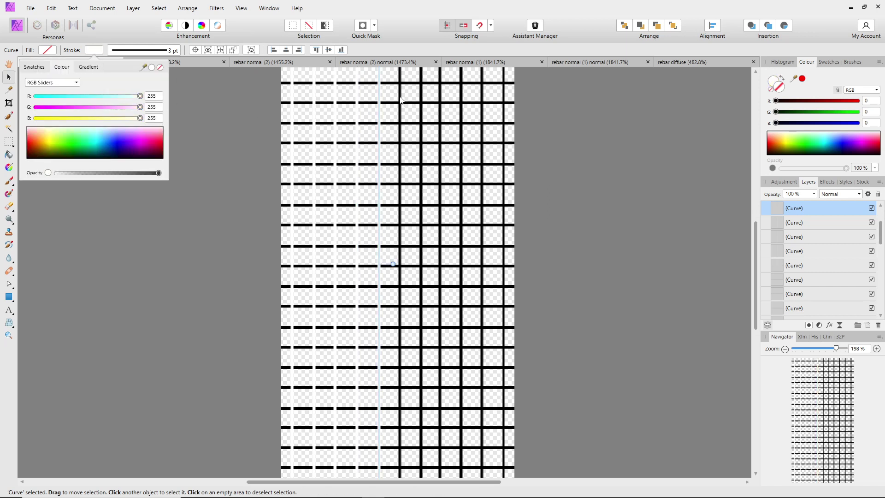
- Set the sixth vertical line's stroke colour to white, RGB 255, 255, 255
click(400, 102)
click(95, 50)
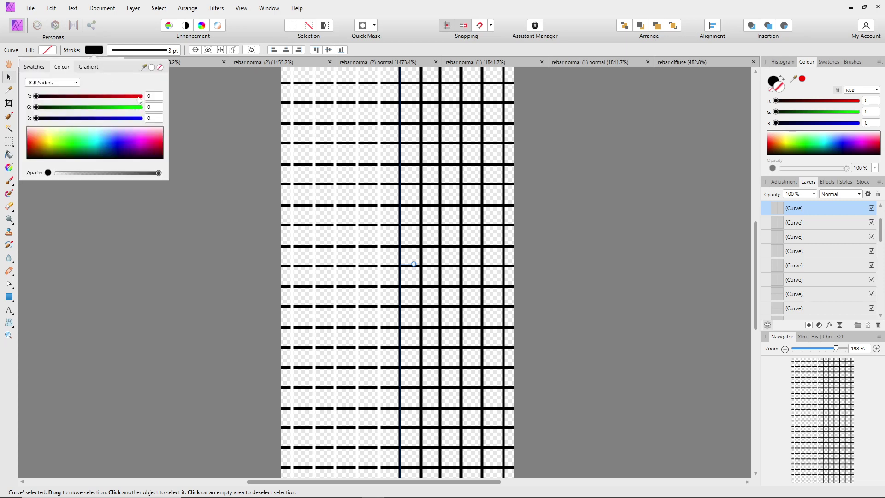
click(140, 96)
click(140, 107)
click(140, 118)
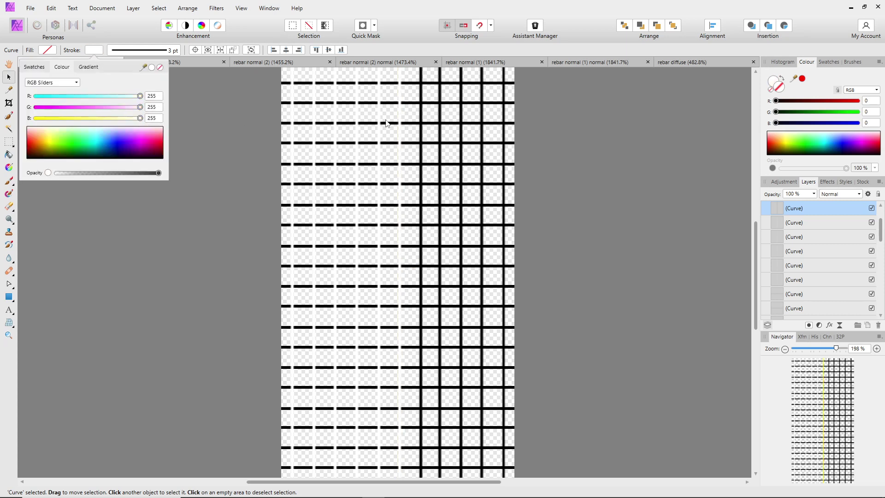
- Set the seventh vertical line's stroke colour to white, RGB 255, 255, 255
click(422, 113)
click(94, 50)
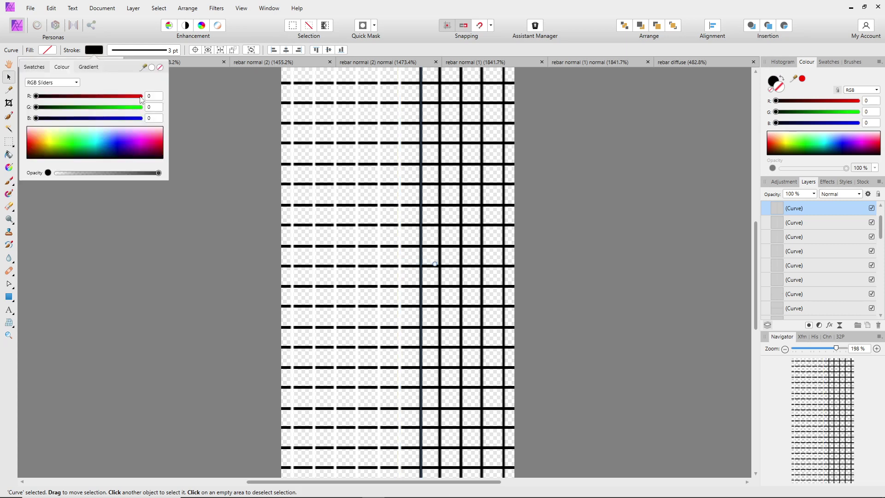
click(140, 96)
click(140, 107)
click(140, 118)
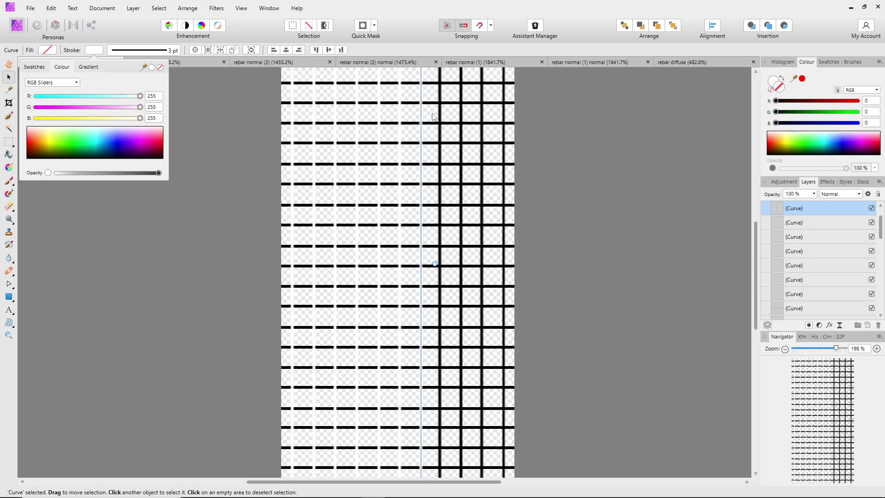
- Recolour the stroke of the eighth vertical line from the left to white
click(440, 117)
click(101, 51)
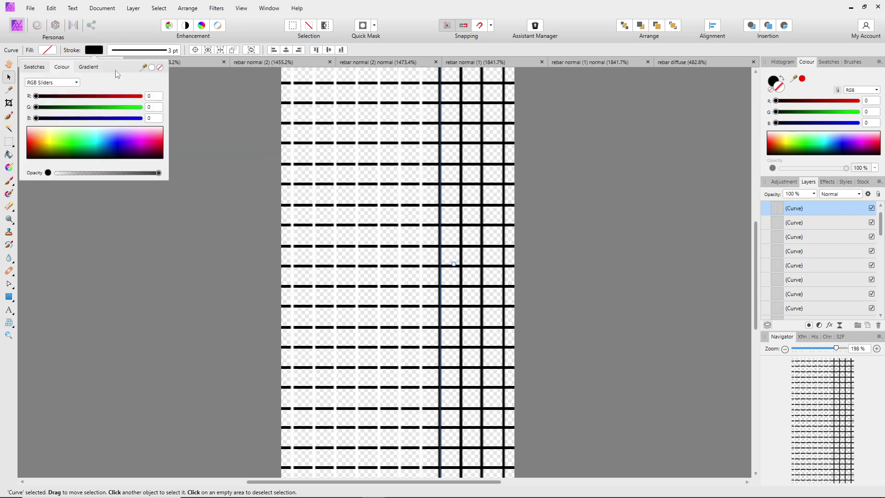
click(141, 96)
click(139, 107)
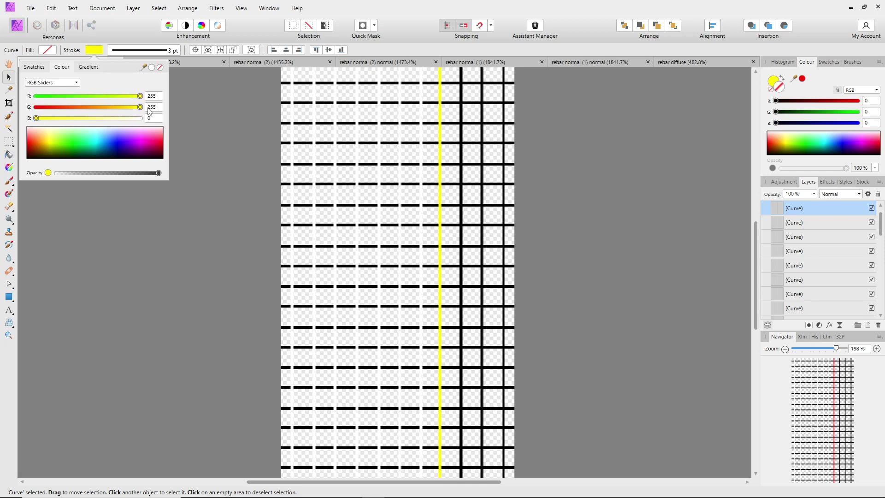
click(139, 118)
- Set the ninth vertical line's stroke colour to white, RGB 255, 255, 255
click(462, 118)
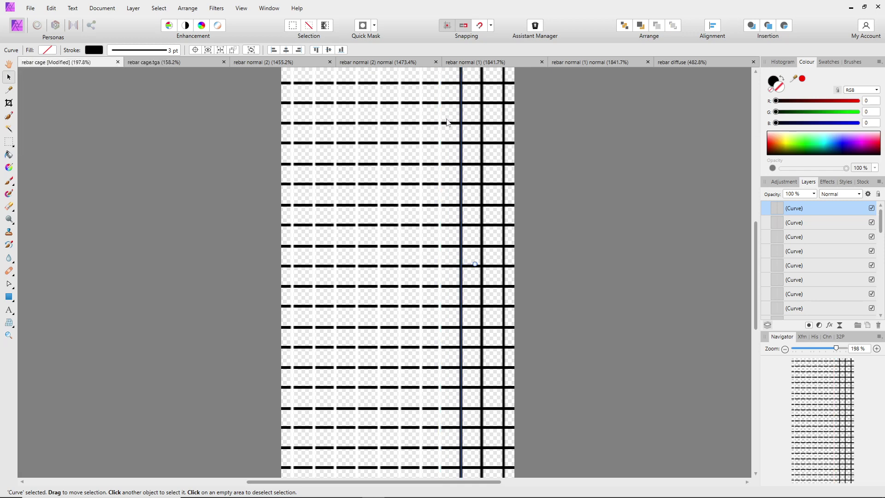
click(94, 50)
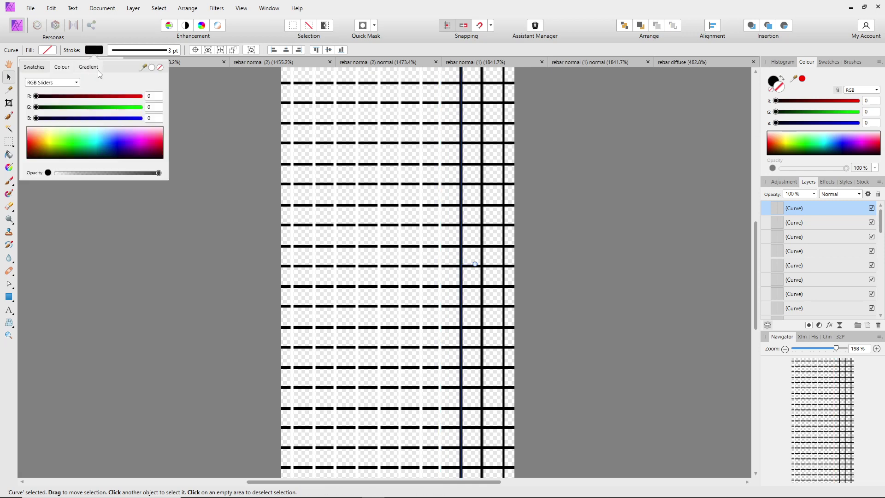
click(140, 96)
click(139, 107)
click(139, 118)
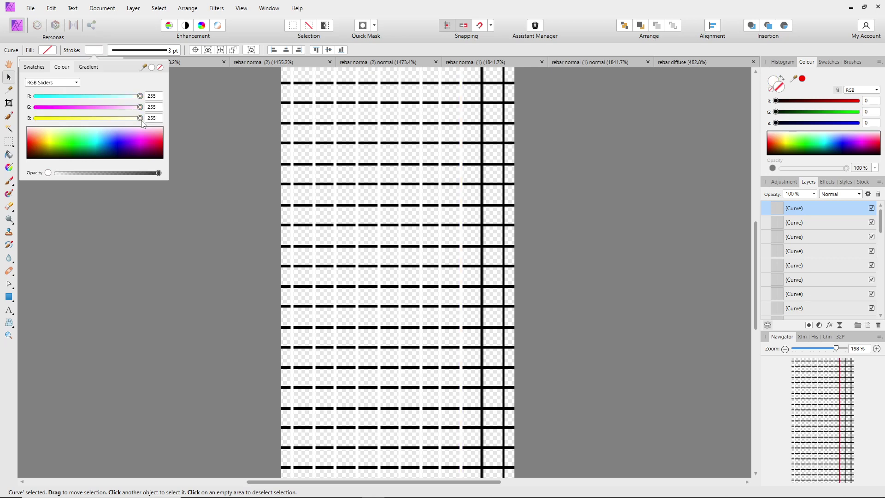
- Set the tenth vertical line's stroke colour to white, RGB 255, 255, 255
click(483, 120)
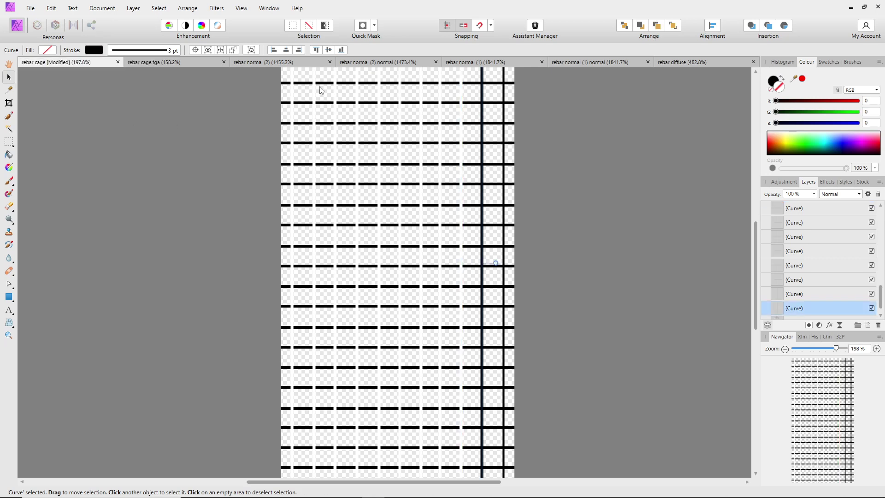
click(97, 49)
click(139, 96)
click(140, 107)
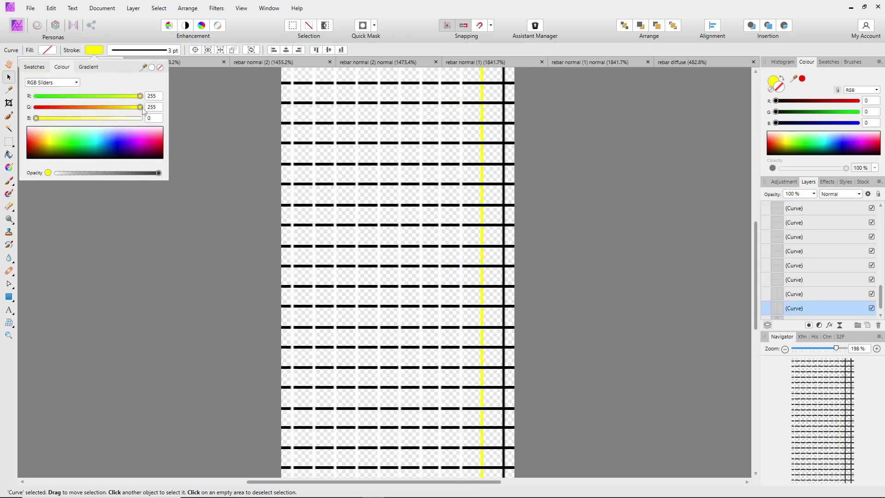
click(140, 118)
- Set the stroke colour of the eleventh, rightmost vertical line to white, RGB 255, 255, 255
click(505, 119)
click(505, 119)
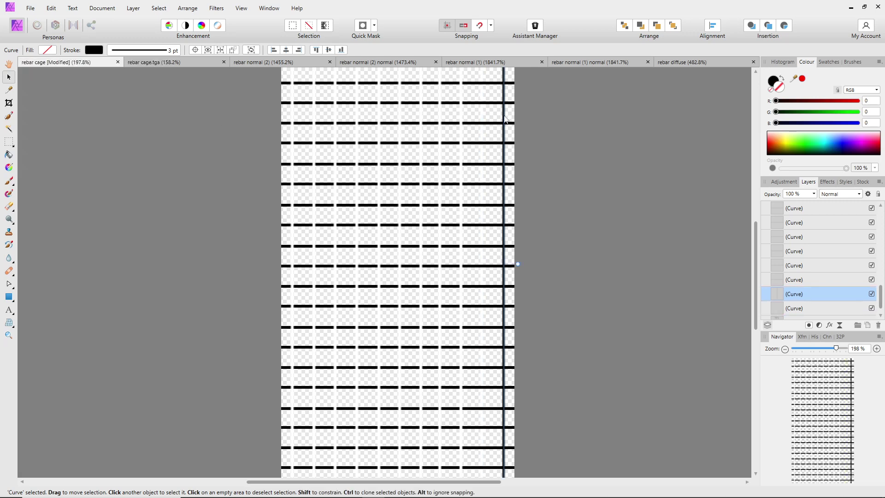
click(102, 50)
click(139, 96)
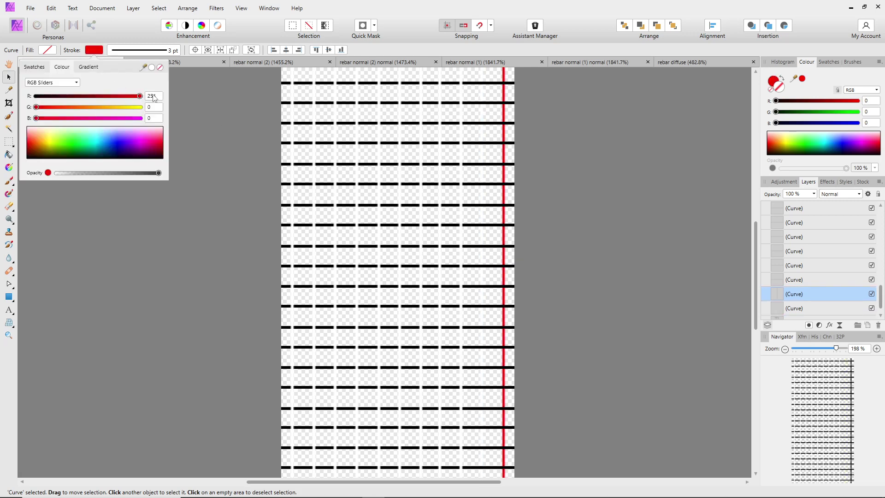
click(139, 107)
click(140, 118)
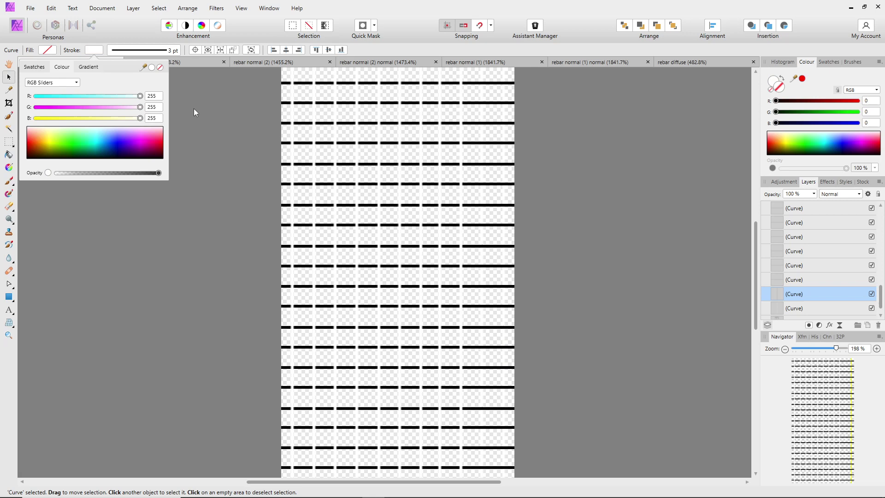
- Recolour the stroke of the topmost horizontal line in view to white, RGB 255, 255, 255
click(286, 83)
click(101, 51)
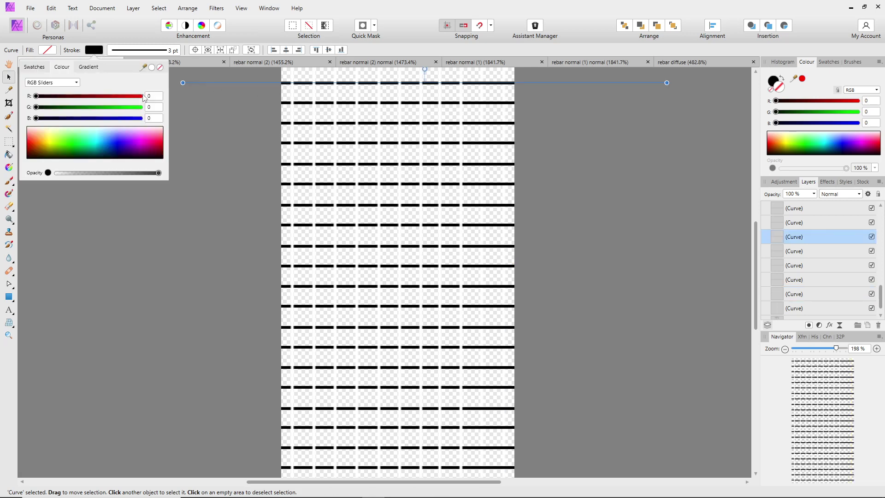
click(140, 96)
click(140, 107)
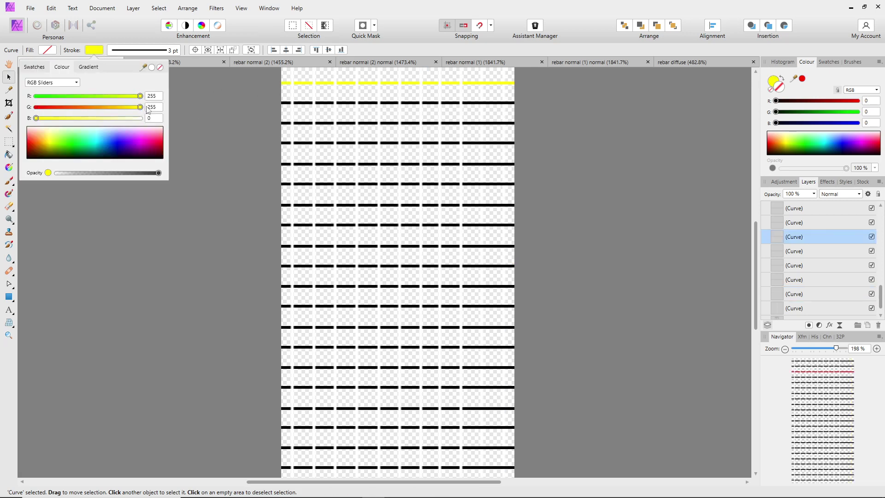
click(139, 118)
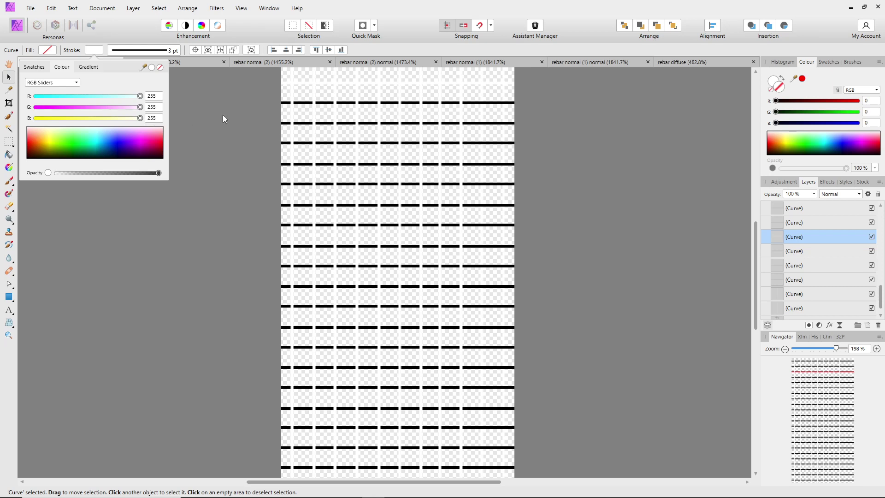
- Add a new pixel layer beneath the Background layer and flood fill it with black
click(309, 104)
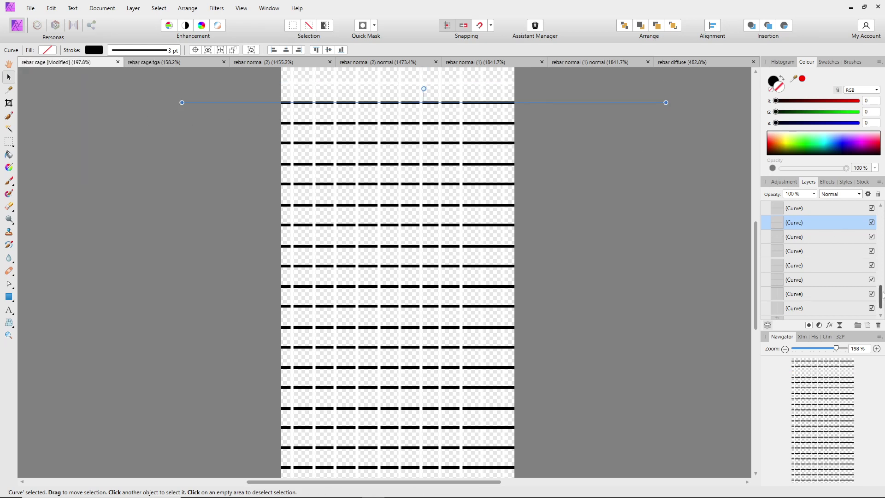
scroll(867, 277, down, 1)
click(868, 326)
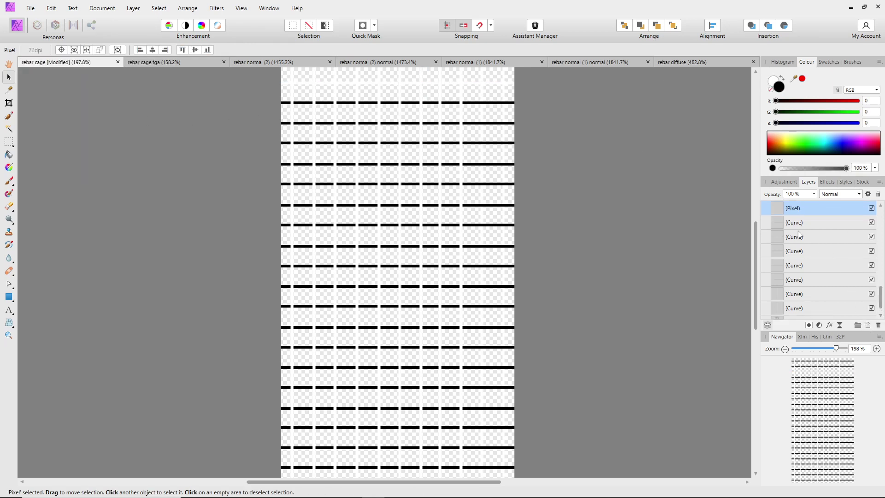
scroll(779, 210, down, 2)
drag(773, 319, 764, 314)
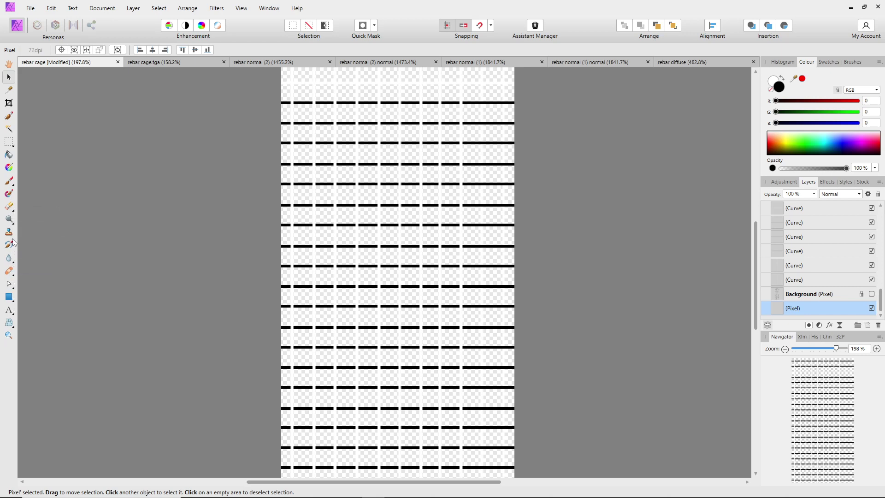
click(8, 154)
click(365, 110)
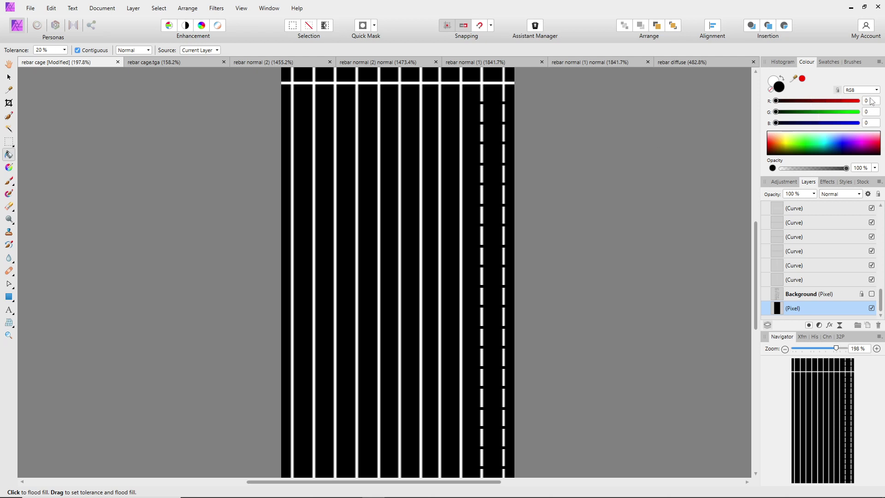
- Set the fill colour to light grey, RGB 200, 200, 200, and flood fill the bottom pixel layer with it
drag(828, 102, 855, 101)
click(876, 101)
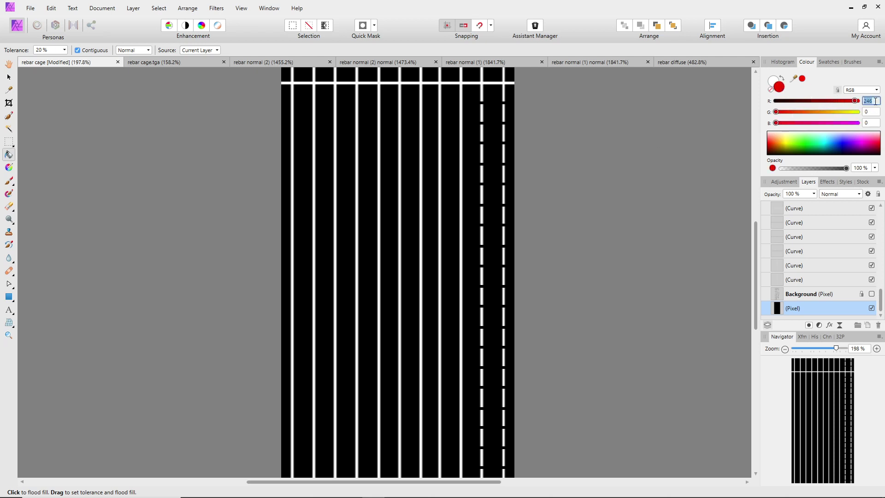
text(200)
click(871, 112)
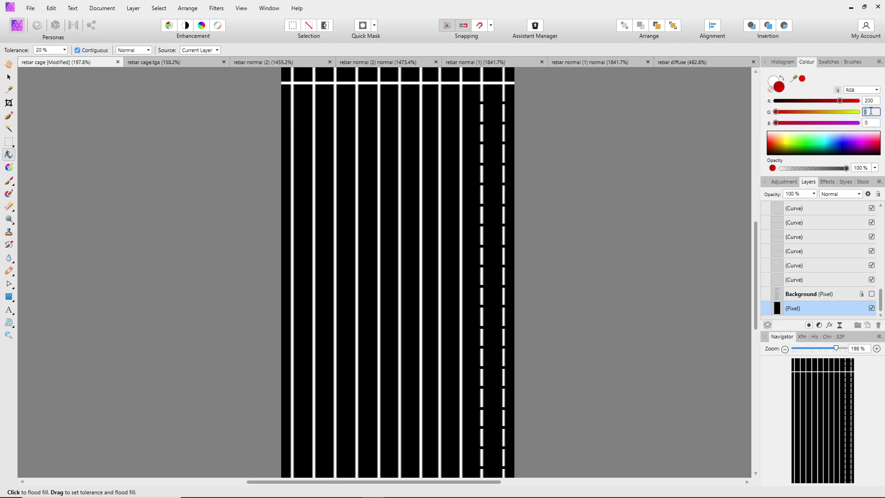
text(200)
key(Return)
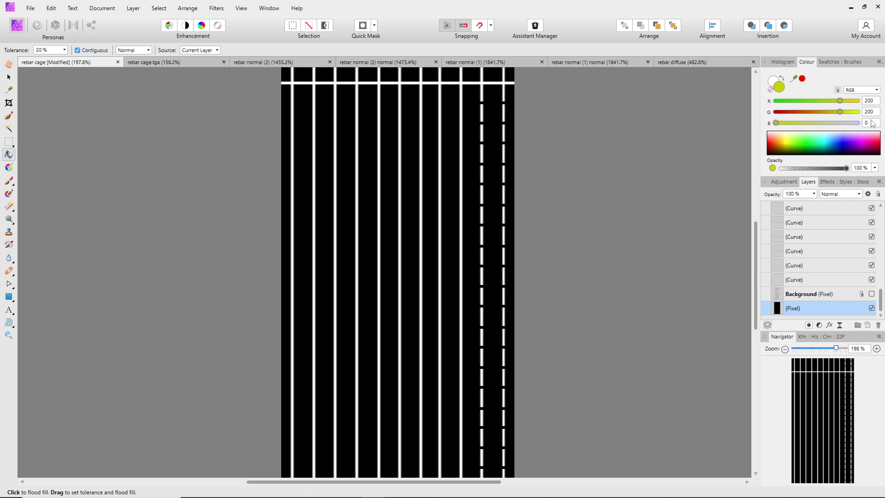
click(871, 123)
text(200)
key(Return)
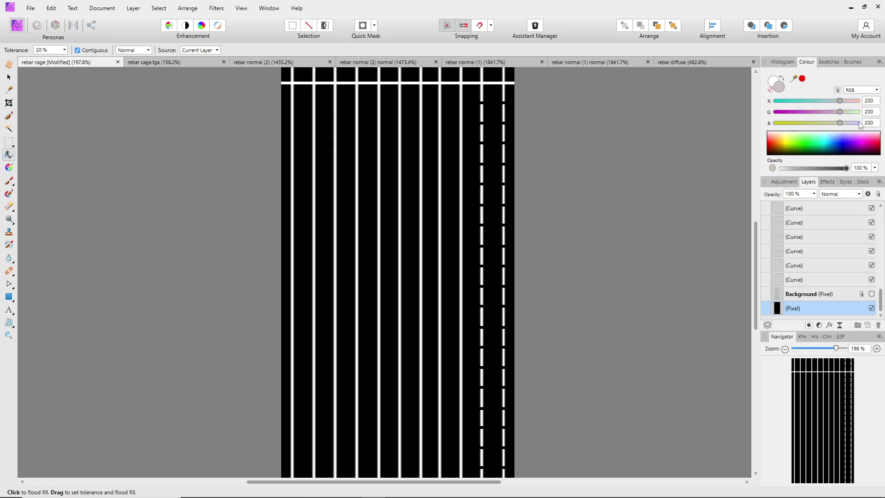
click(456, 140)
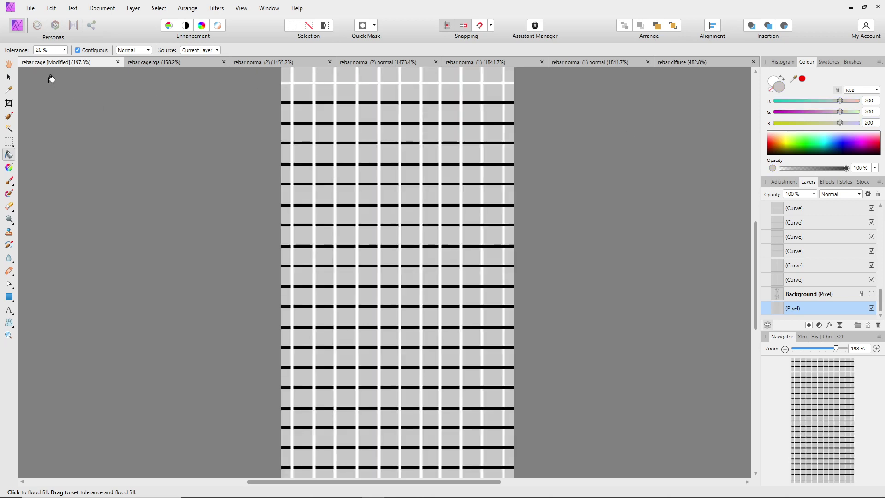
- Set the stroke of the second visible horizontal line from the top to white, RGB 255, 255, 255
click(9, 77)
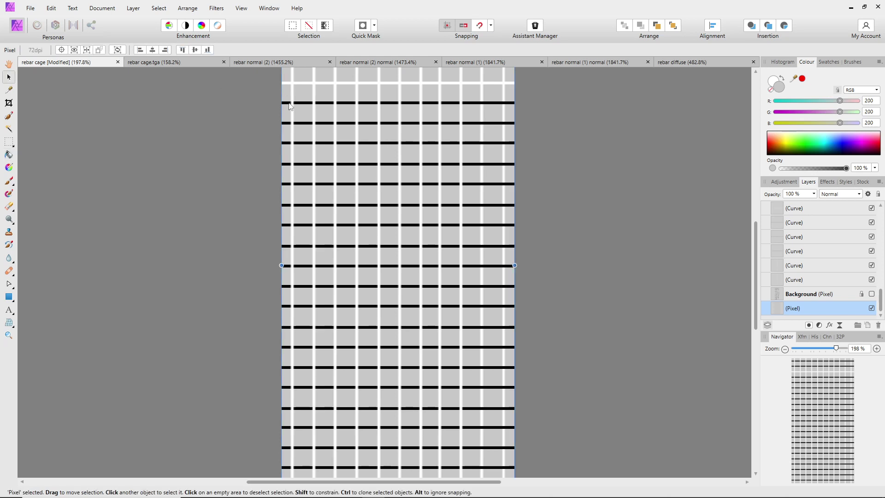
click(290, 103)
click(94, 52)
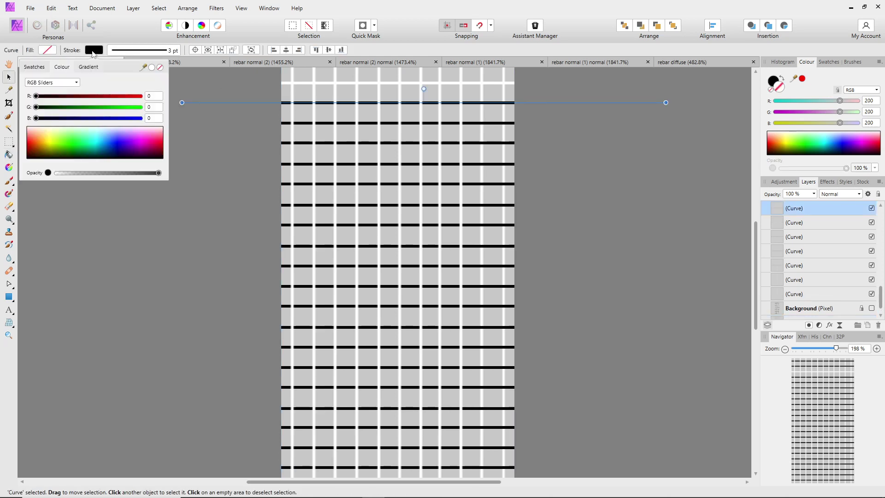
click(139, 95)
click(141, 107)
click(141, 118)
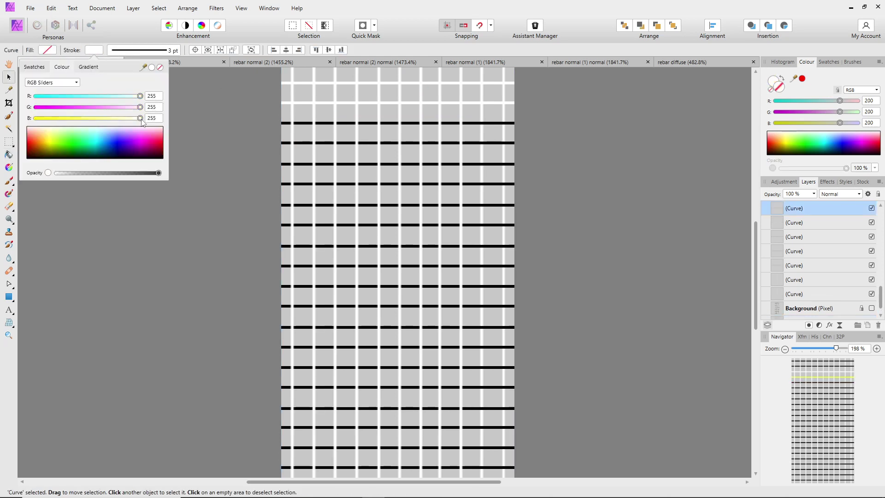
- Recolour the stroke of the third visible horizontal line from the top to white
click(308, 124)
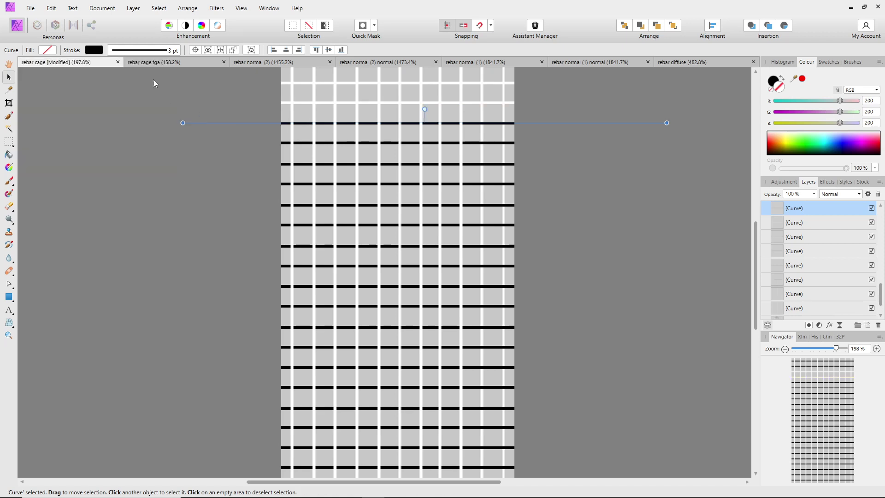
click(102, 49)
click(140, 95)
click(141, 107)
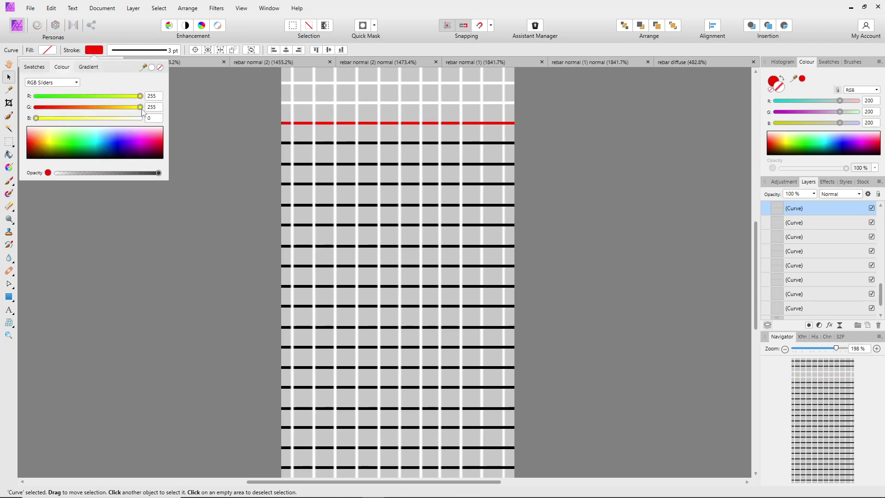
click(141, 118)
- Recolour the stroke of the fourth visible horizontal line from the top to white
click(306, 143)
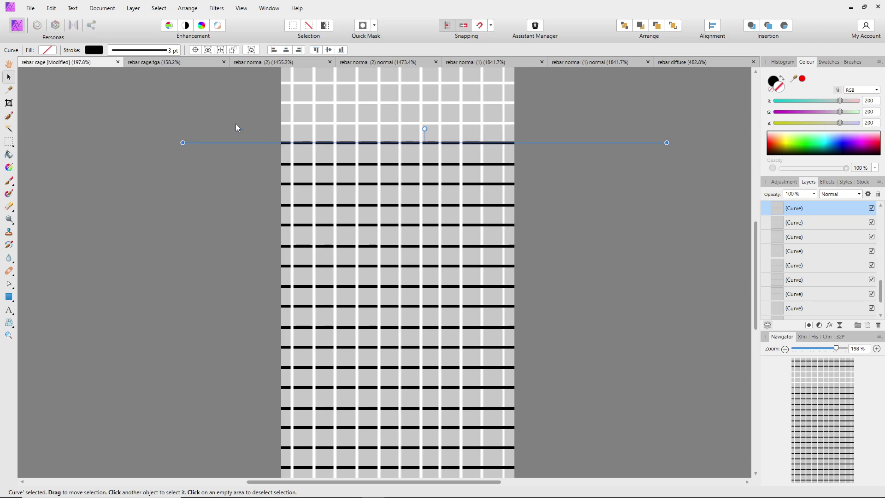
click(97, 52)
click(140, 96)
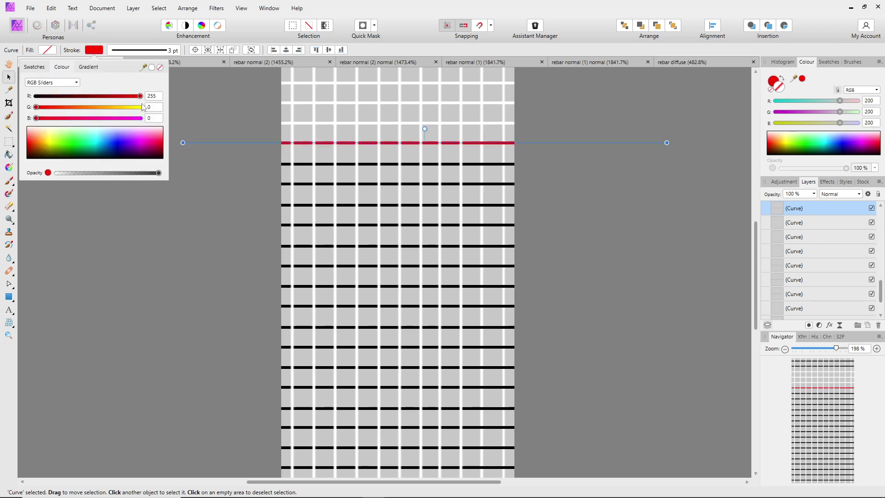
click(140, 107)
click(141, 118)
- Recolour the stroke of the fifth visible horizontal line from the top to white
click(227, 164)
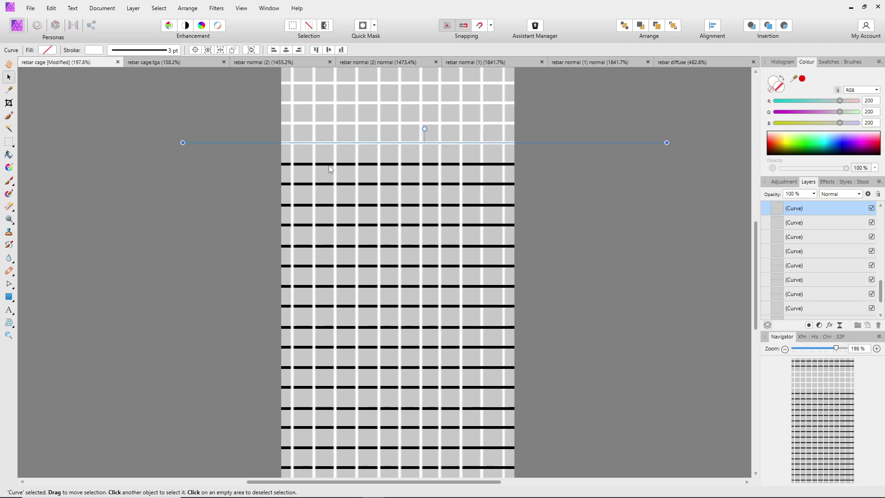
click(102, 52)
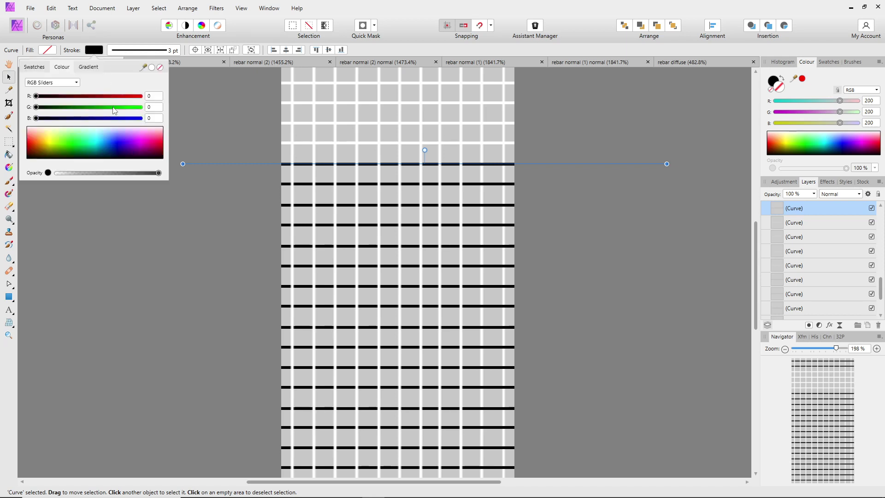
click(139, 95)
click(141, 107)
click(141, 118)
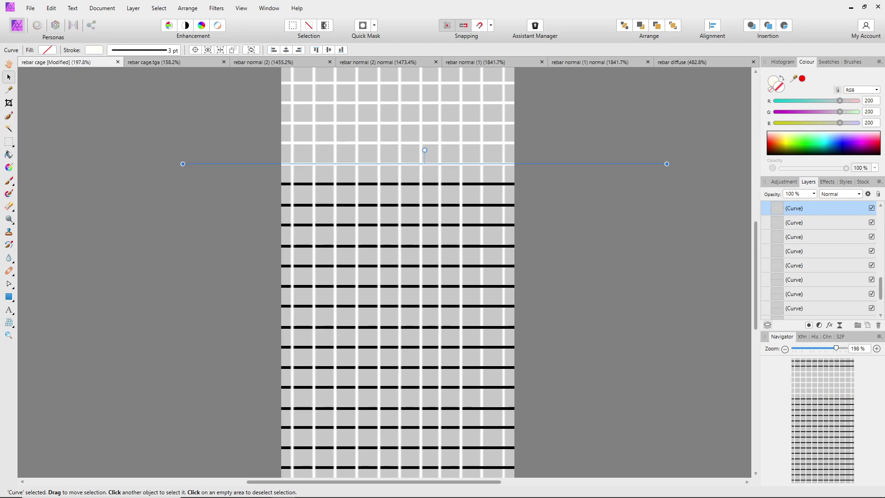
- Set the stroke of the sixth visible horizontal line from the top to white, RGB 255, 255, 255
click(297, 184)
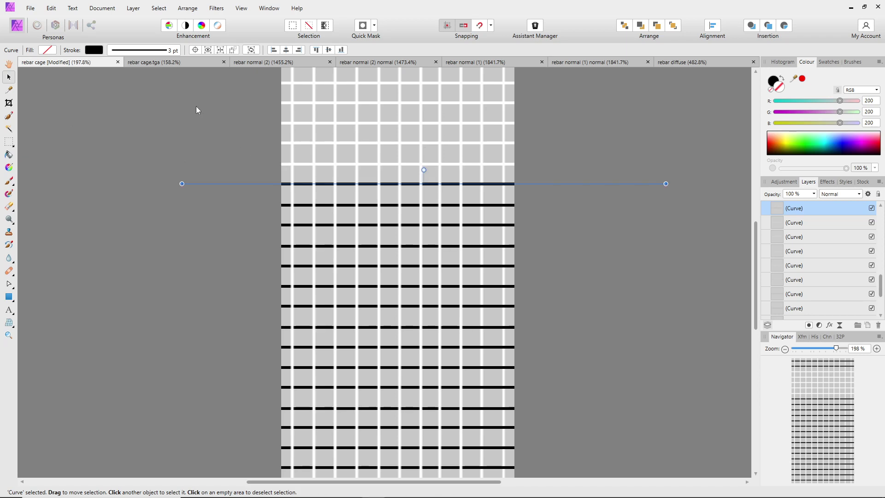
click(96, 50)
click(140, 96)
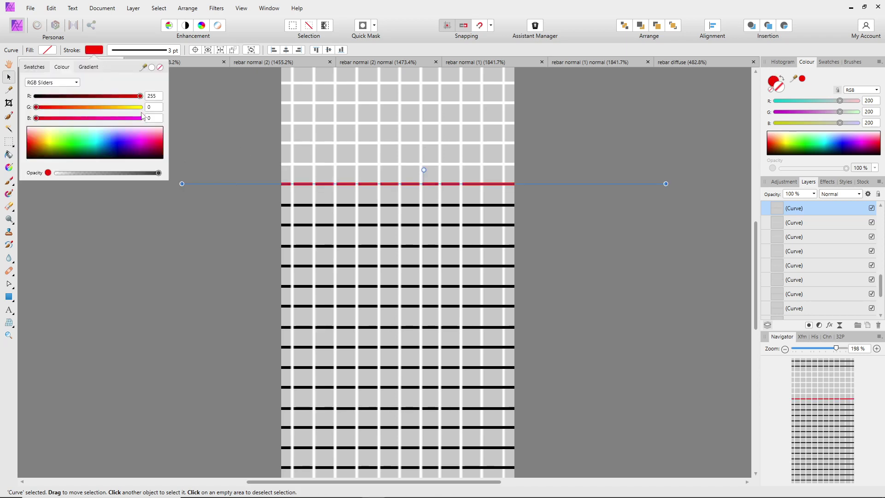
click(140, 107)
click(141, 118)
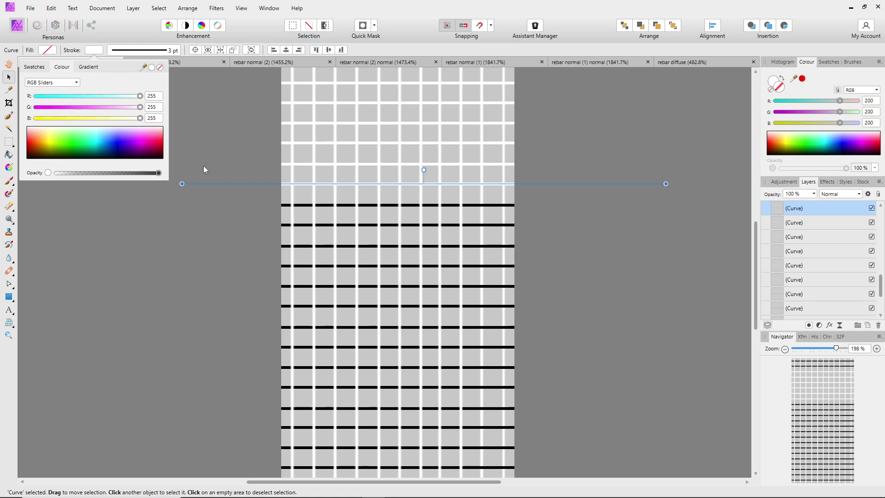
- Recolour the stroke of the seventh visible horizontal line from the top to white
click(309, 206)
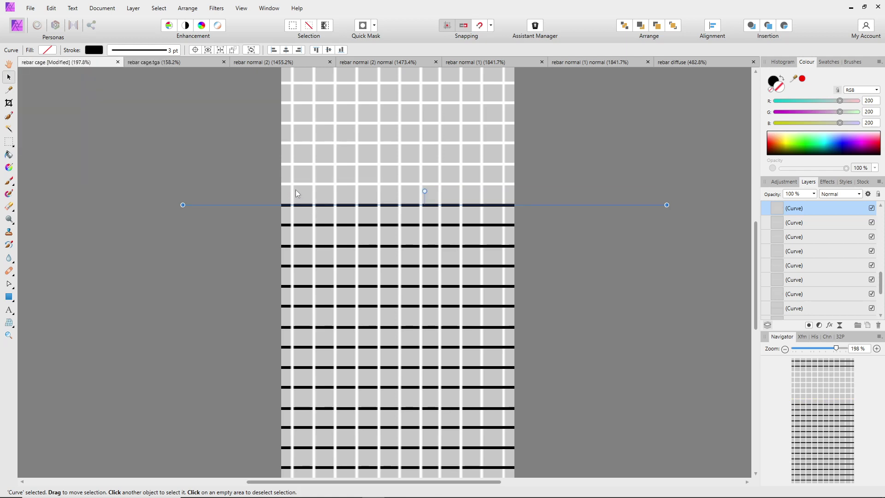
click(96, 51)
click(141, 96)
click(141, 107)
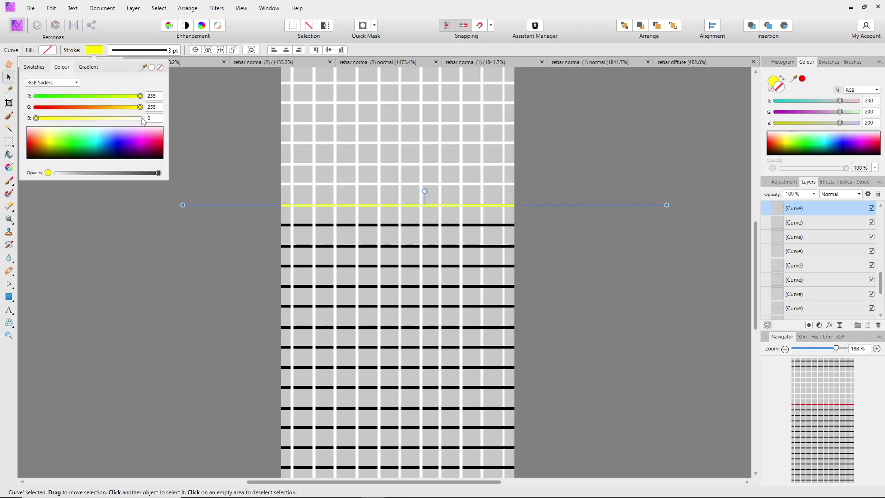
click(141, 118)
- Recolour the stroke of the eighth visible horizontal line from the top to white
click(309, 226)
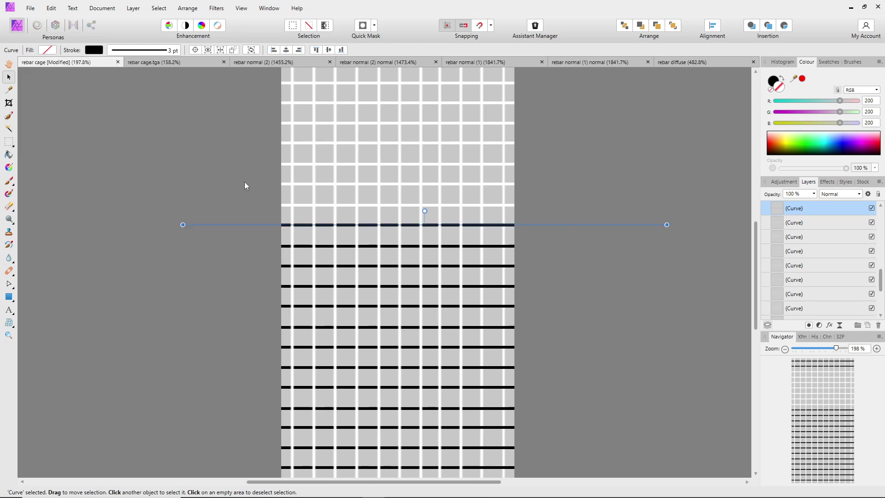
click(96, 50)
click(142, 96)
click(141, 107)
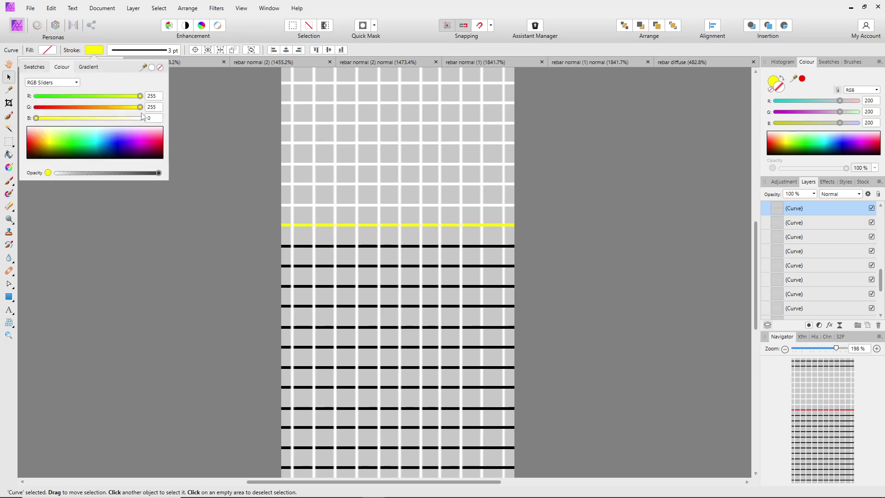
click(141, 118)
- Recolour the stroke of the ninth visible horizontal line from the top to white, RGB 255, 255, 255
click(321, 245)
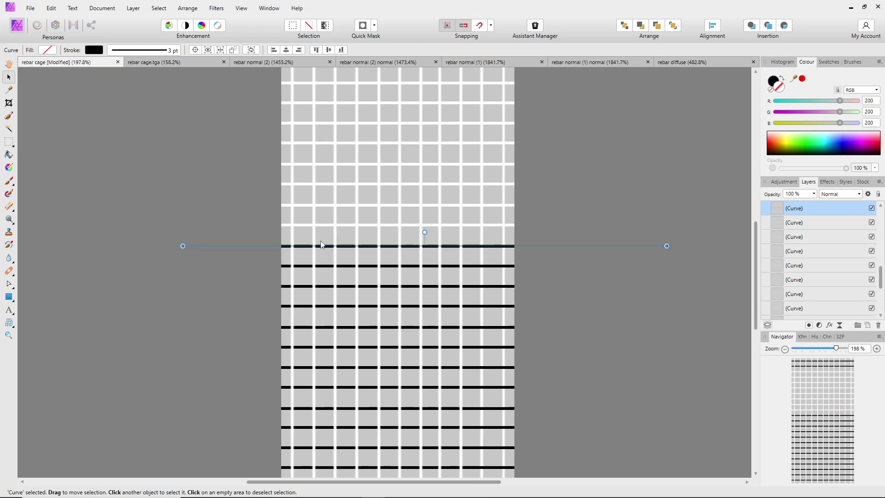
click(99, 51)
click(140, 96)
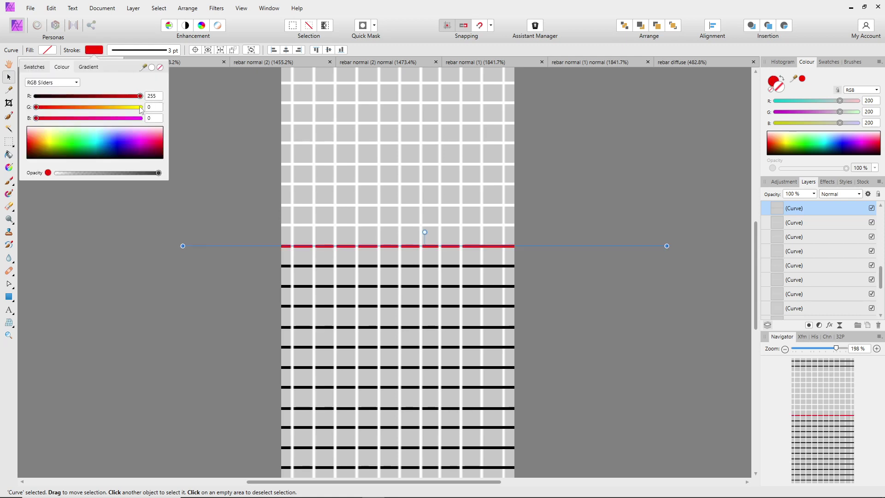
click(139, 107)
click(140, 118)
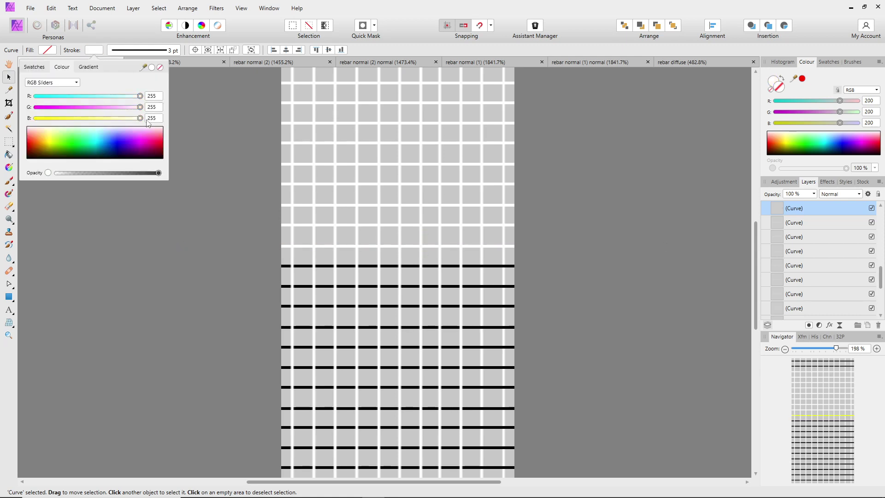
- Set the stroke of the tenth visible horizontal line from the top to white, RGB 255, 255, 255
click(330, 266)
click(100, 51)
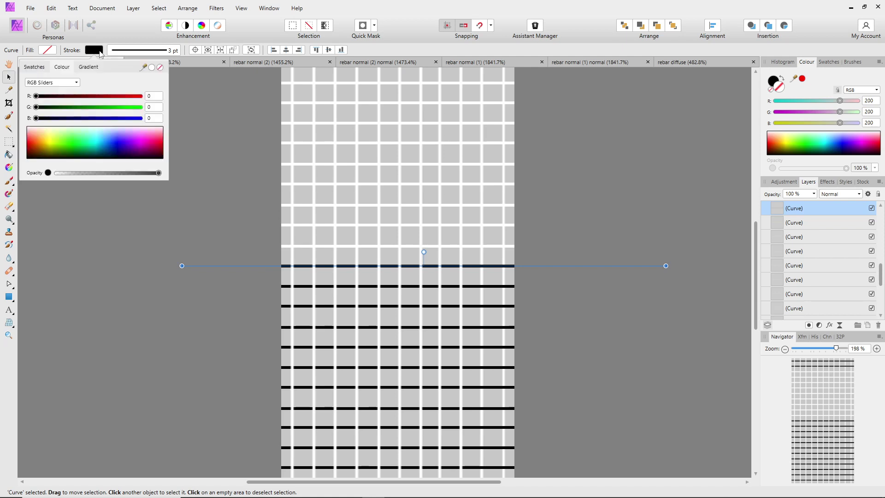
click(141, 96)
click(141, 107)
click(141, 118)
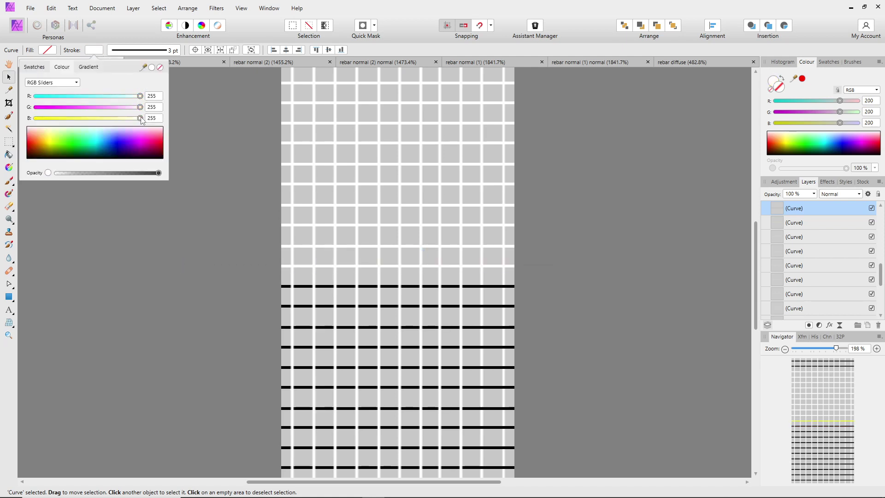
- Recolour the stroke of the eleventh visible horizontal line from the top to white
click(300, 286)
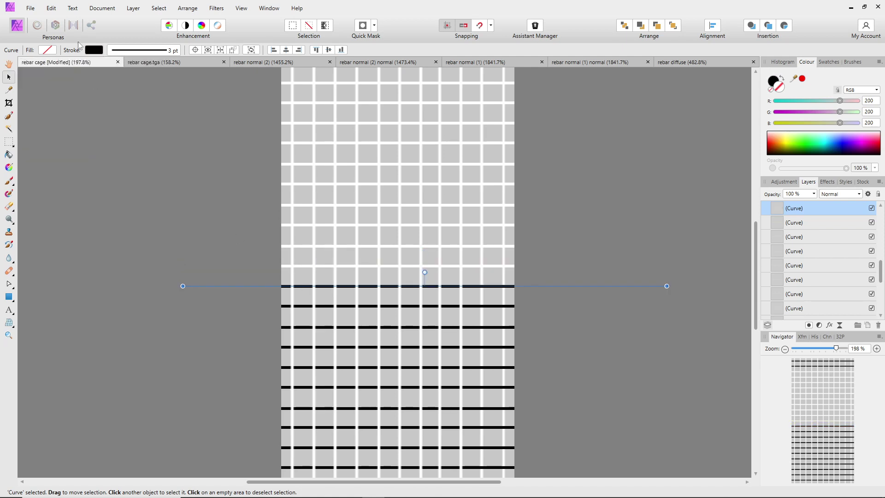
click(101, 51)
click(140, 96)
click(141, 107)
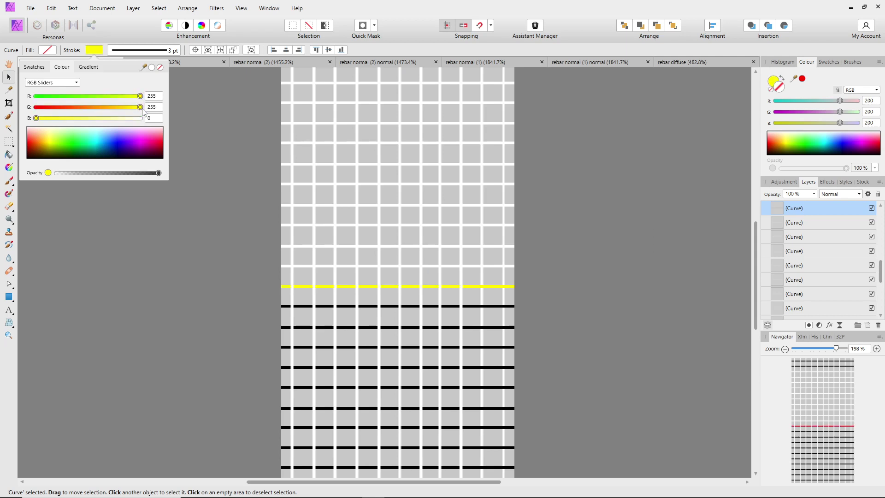
click(141, 118)
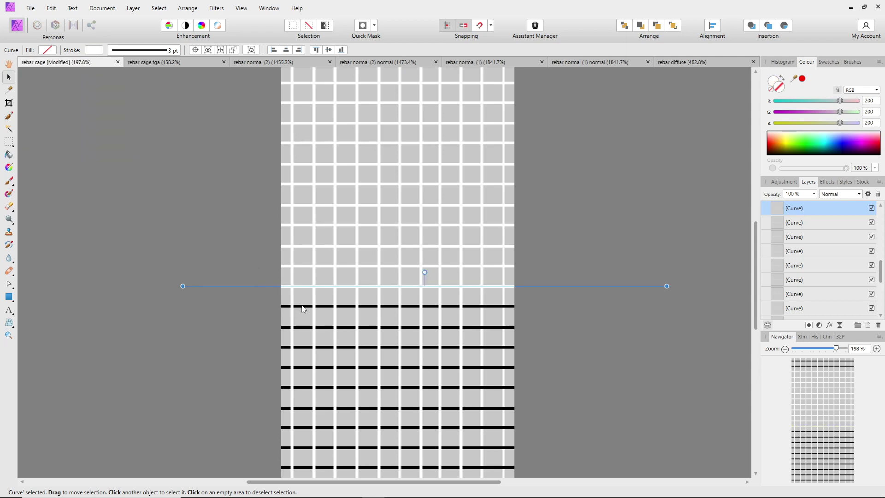
- Set the stroke of the twelfth visible horizontal line from the top to white, RGB 255, 255, 255
click(297, 306)
click(101, 51)
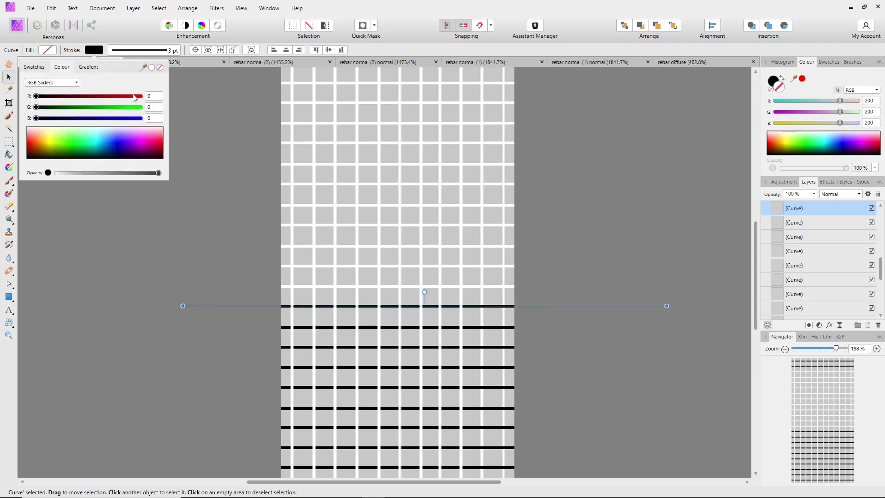
click(141, 96)
click(141, 107)
click(141, 118)
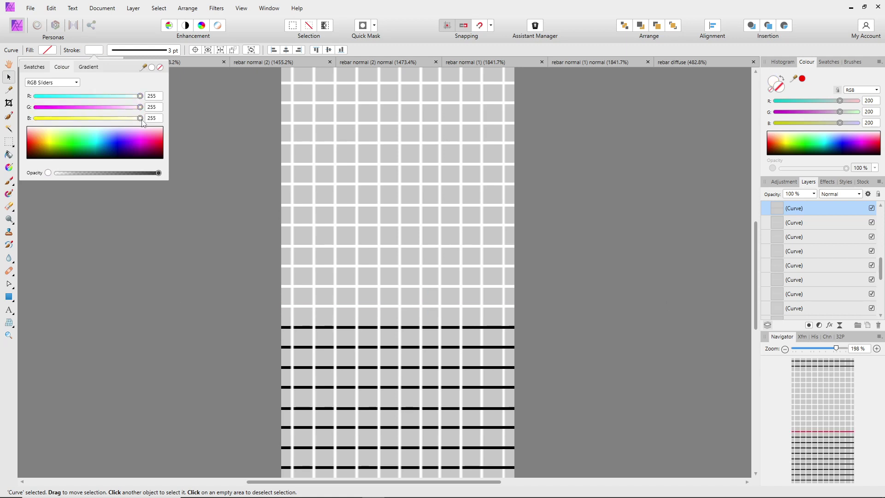
- Recolour the stroke of the thirteenth visible horizontal line from the top to white
click(303, 328)
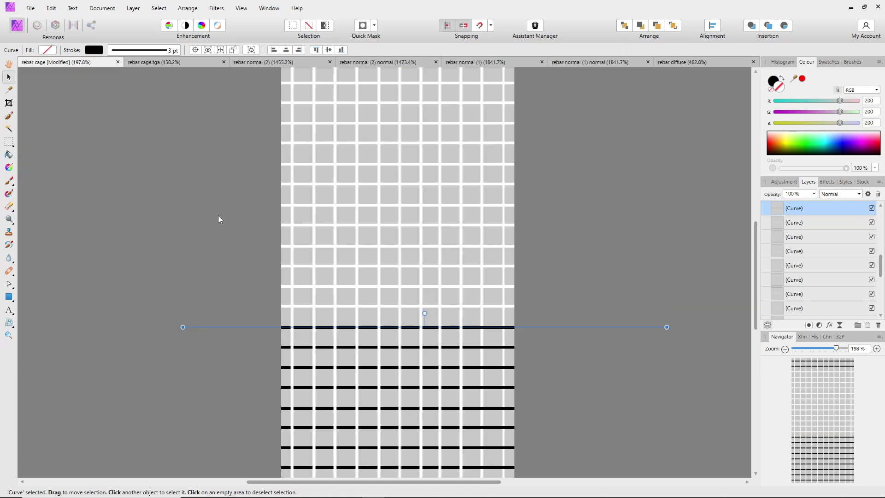
click(102, 52)
click(141, 96)
click(140, 107)
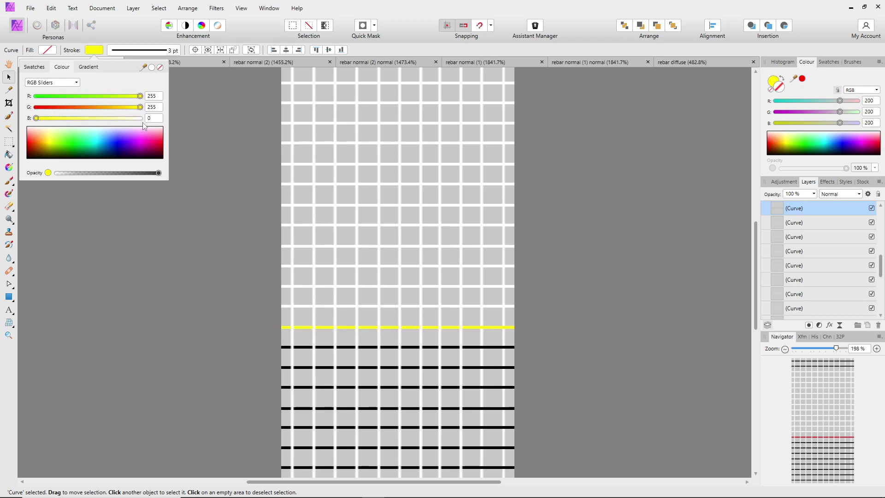
click(141, 118)
- Change the stroke of the fourteenth visible horizontal line, the uppermost black one in view, to white
click(308, 349)
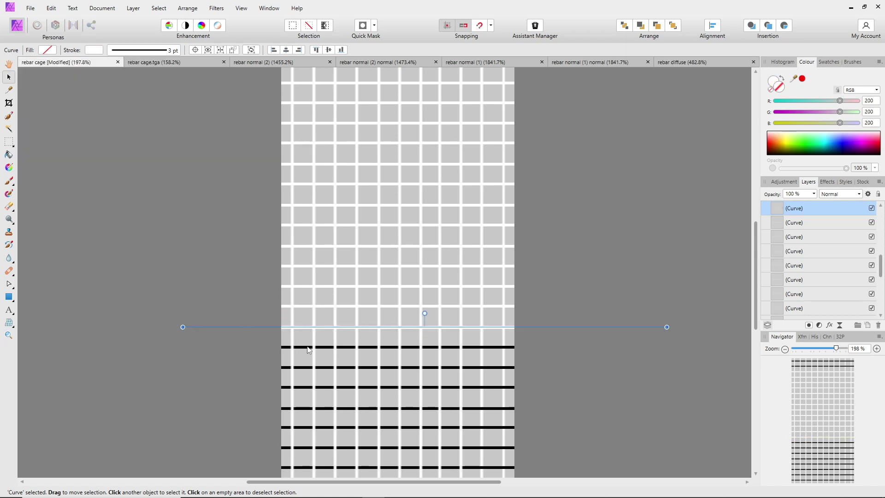
click(307, 348)
click(102, 52)
click(141, 96)
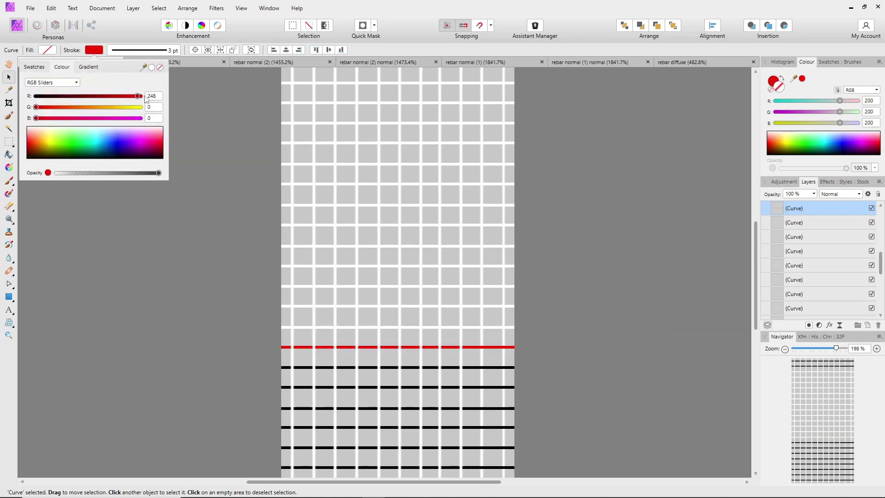
click(141, 107)
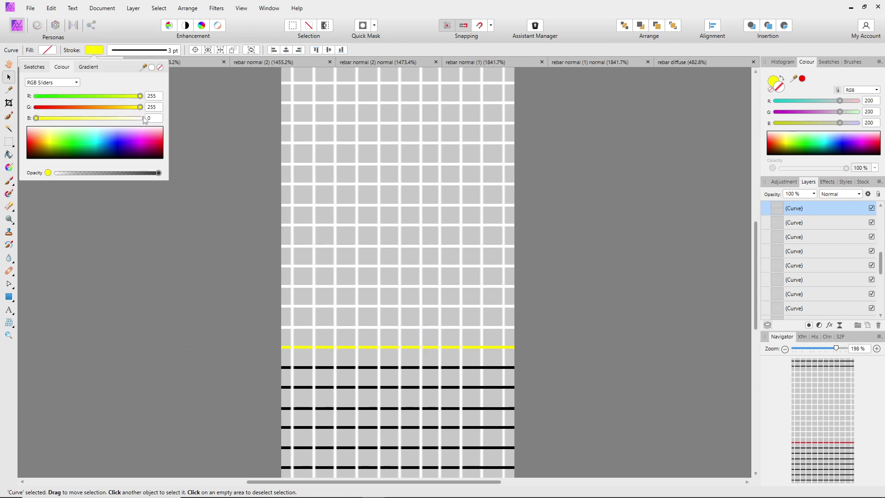
click(141, 118)
- Recolour the stroke of the fifteenth visible horizontal line from the top to white
click(305, 368)
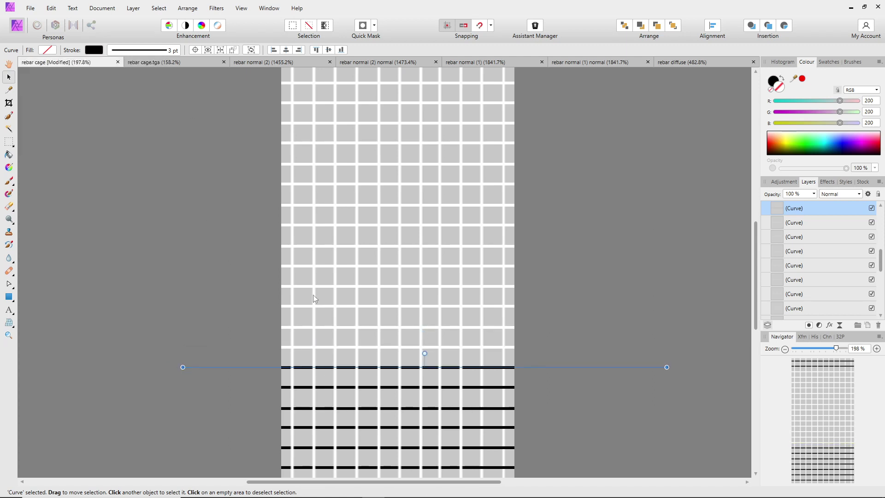
click(101, 53)
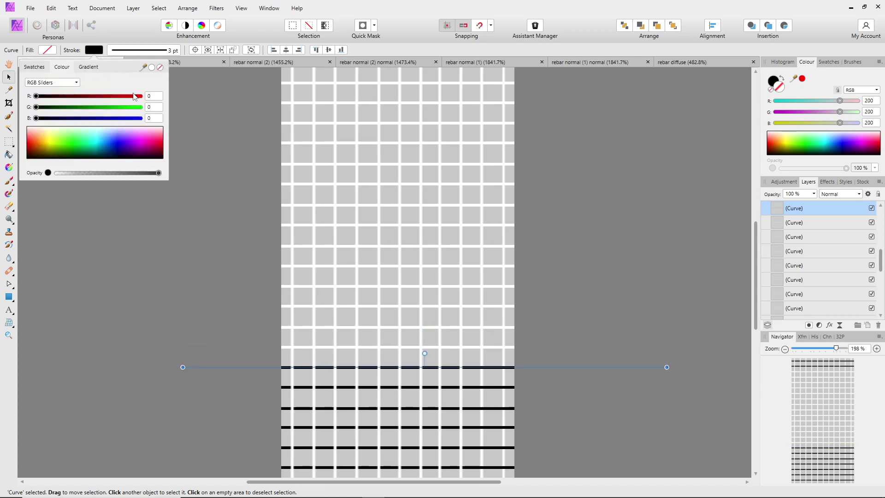
click(140, 96)
click(141, 107)
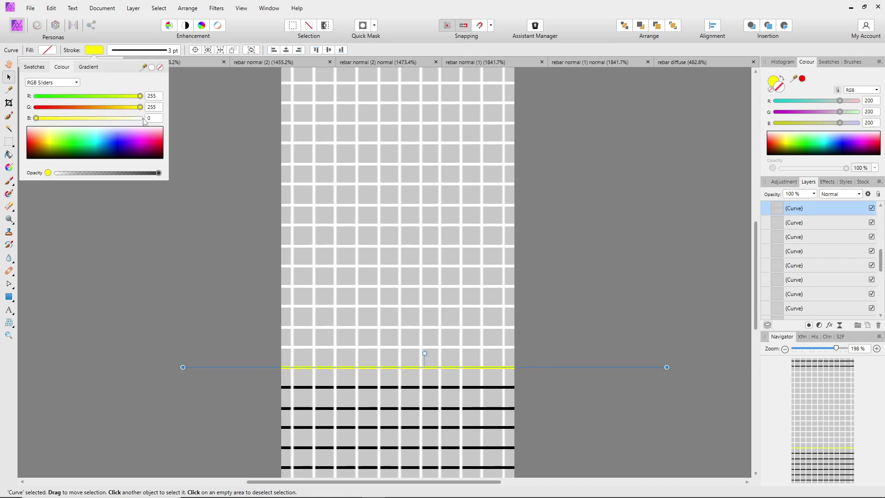
click(140, 118)
- Set the stroke of the sixteenth visible horizontal line from the top to white, RGB 255, 255, 255
click(310, 387)
click(306, 387)
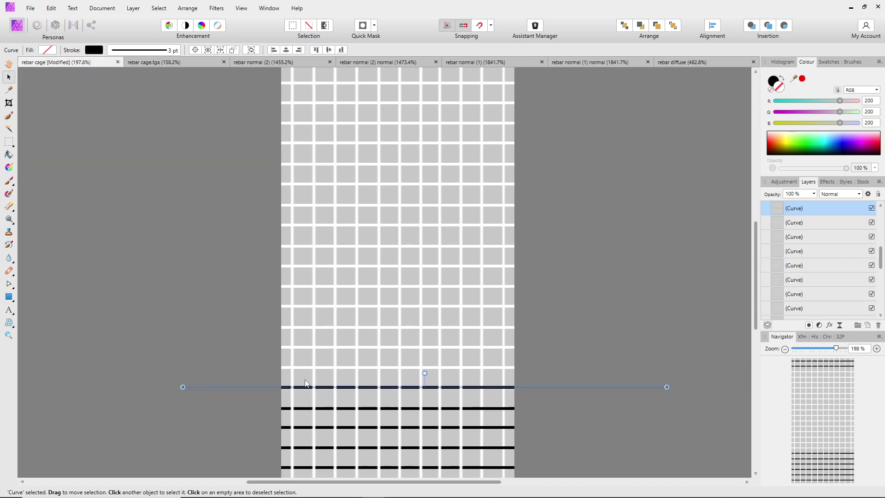
click(102, 52)
click(140, 96)
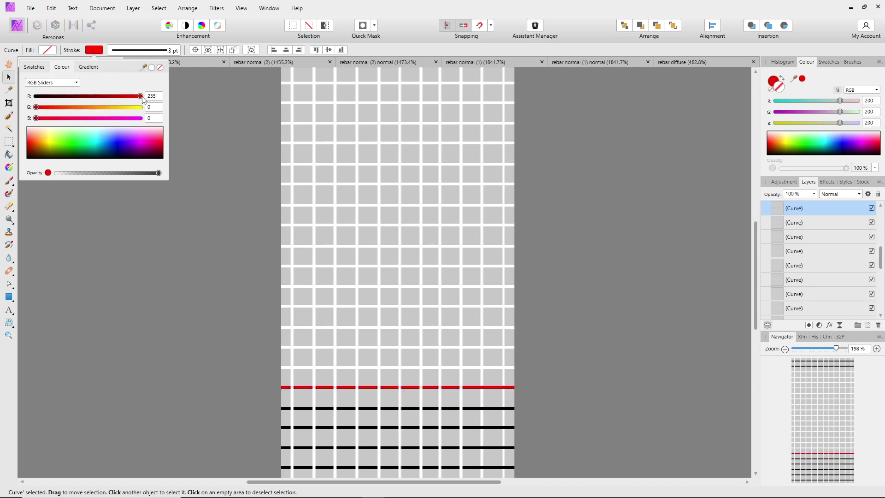
click(141, 107)
click(141, 118)
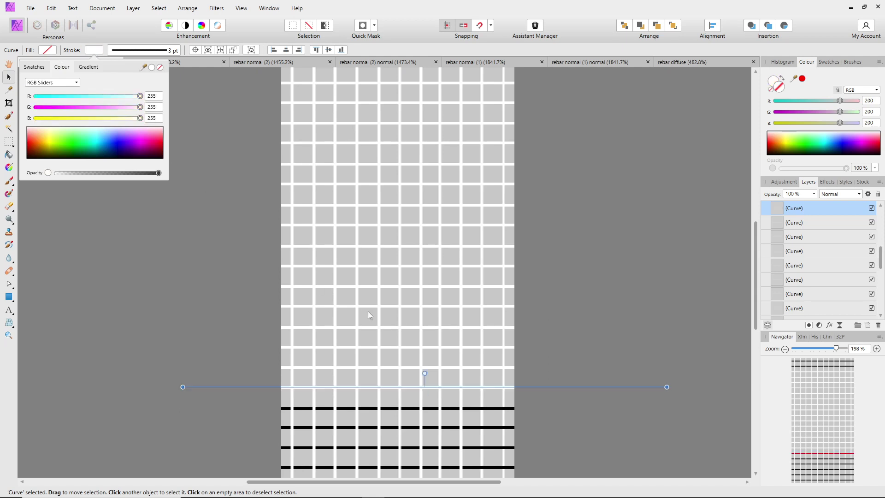
- Recolour the stroke of the seventeenth visible horizontal line from the top to white, RGB 255, 255, 255
click(309, 409)
click(308, 408)
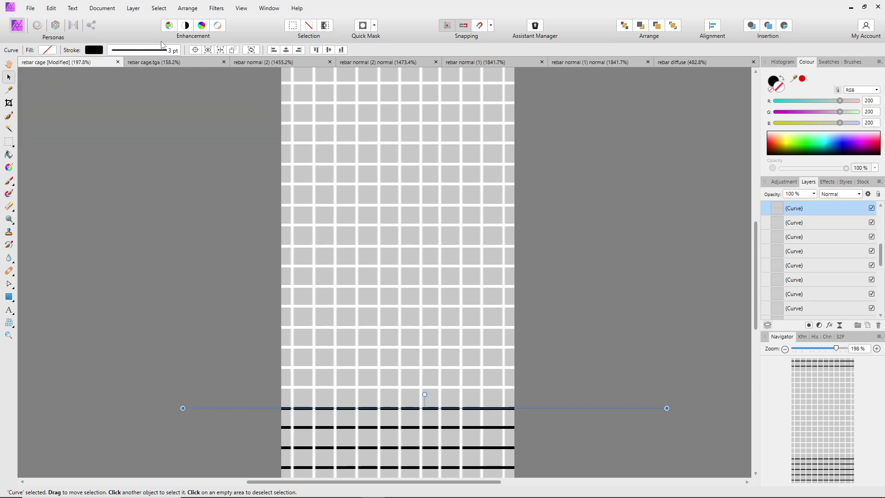
click(101, 52)
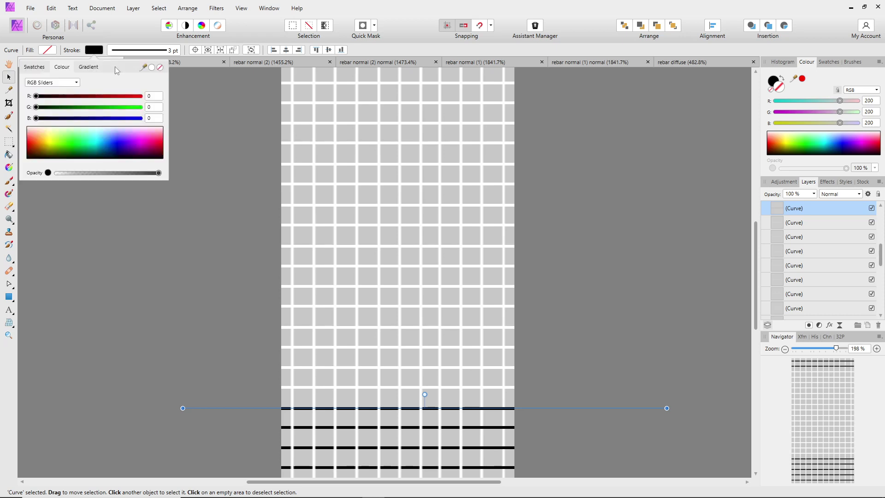
click(141, 96)
click(141, 107)
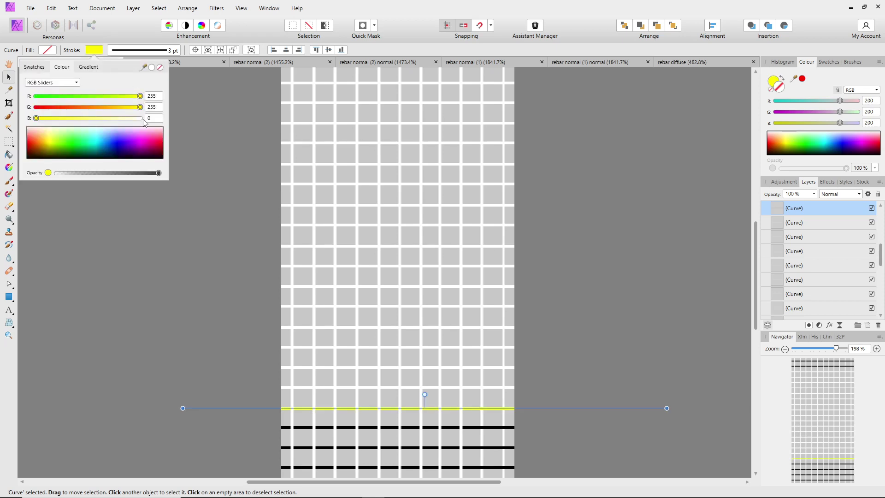
click(141, 118)
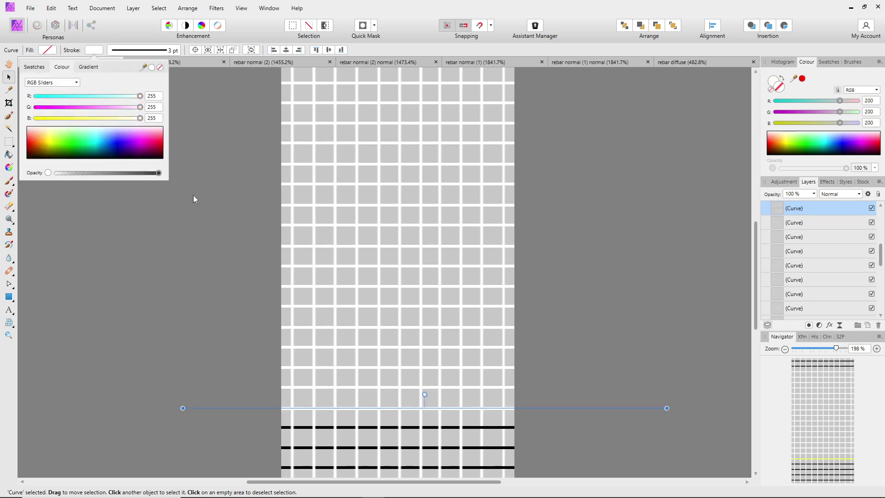
- Set the stroke of the eighteenth visible horizontal line from the top to white, RGB 255, 255, 255
click(306, 428)
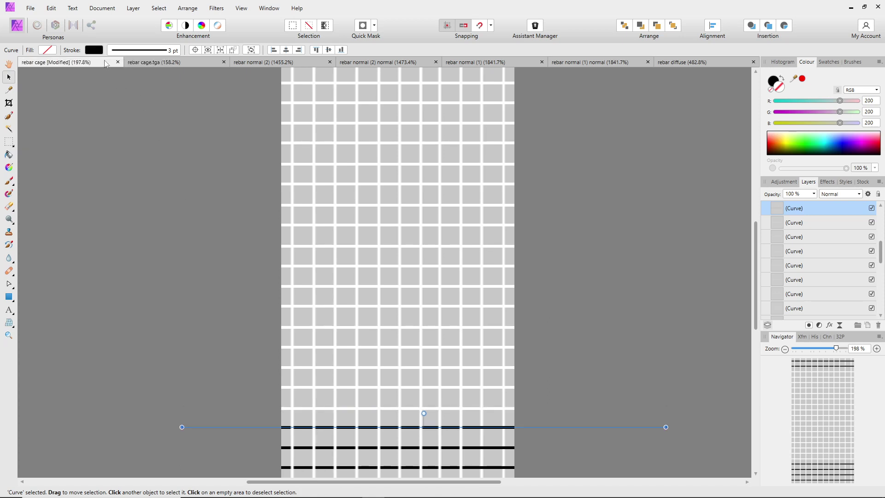
click(94, 50)
click(141, 96)
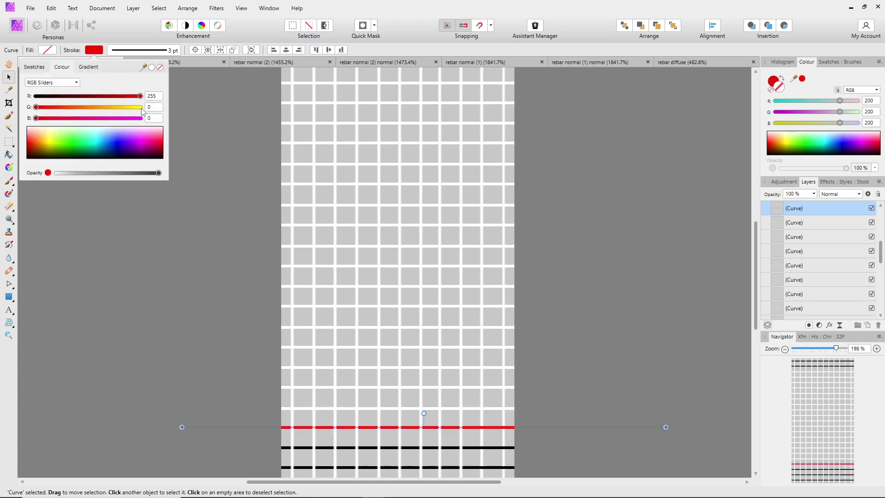
click(140, 107)
click(140, 118)
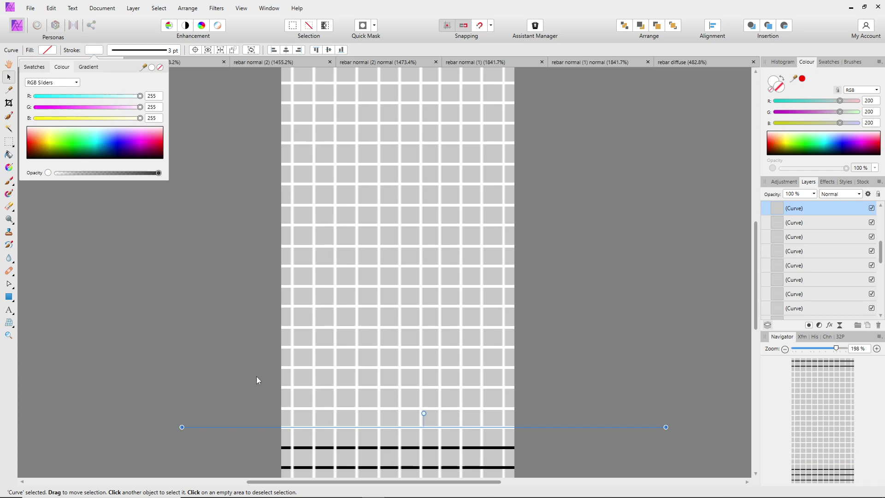
- Recolour the stroke of the nineteenth visible horizontal line, directly above the lowest one in view, to white
click(304, 448)
click(94, 50)
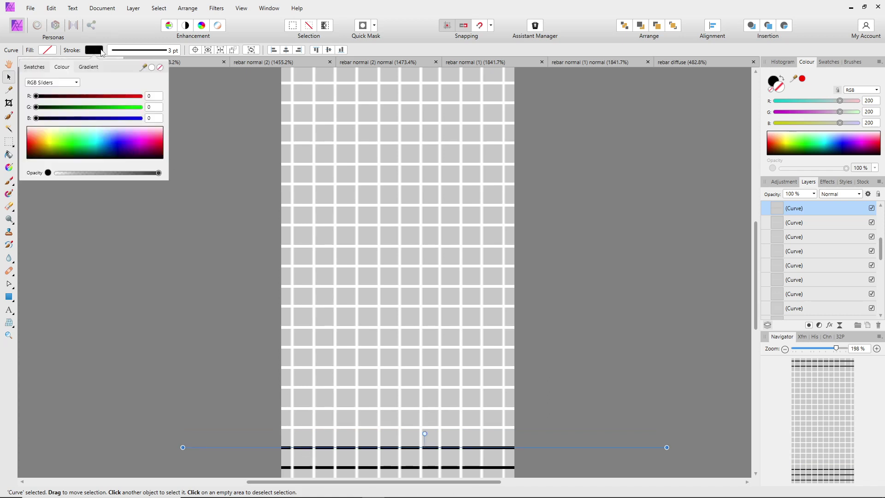
click(140, 96)
click(140, 107)
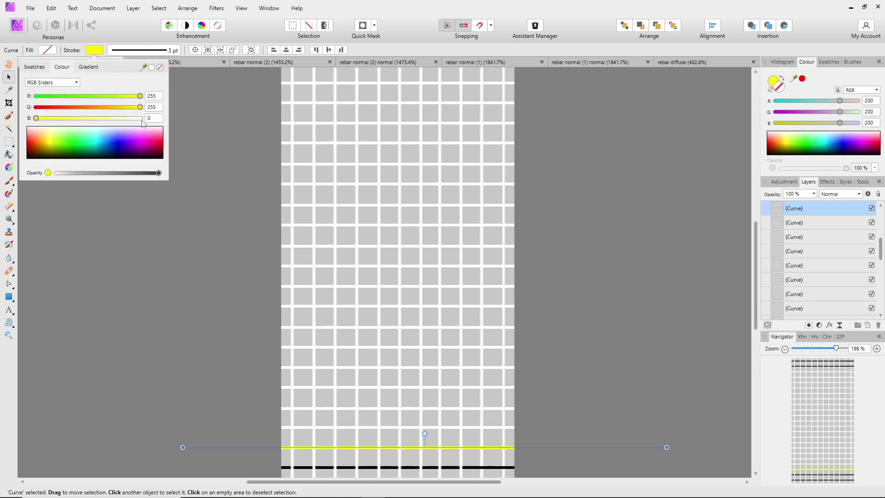
click(141, 118)
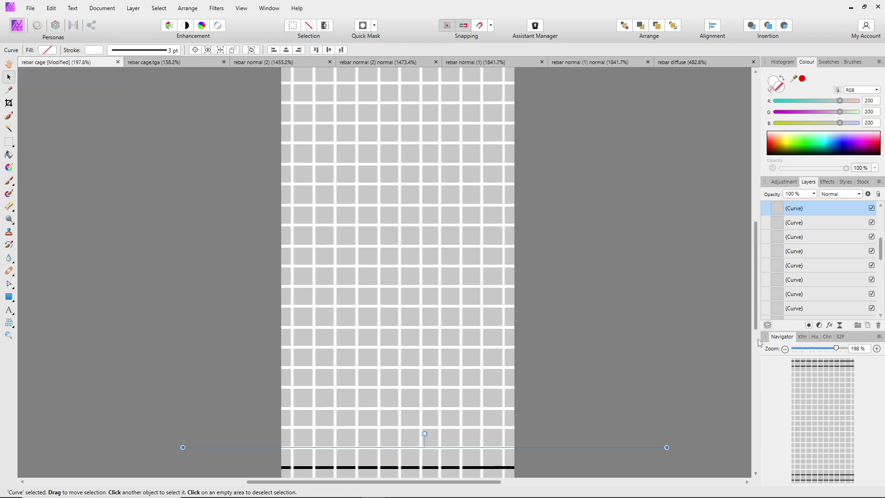
- Set the stroke of the grid's second-to-last horizontal line to white, RGB 255, 255, 255
drag(757, 325, 756, 348)
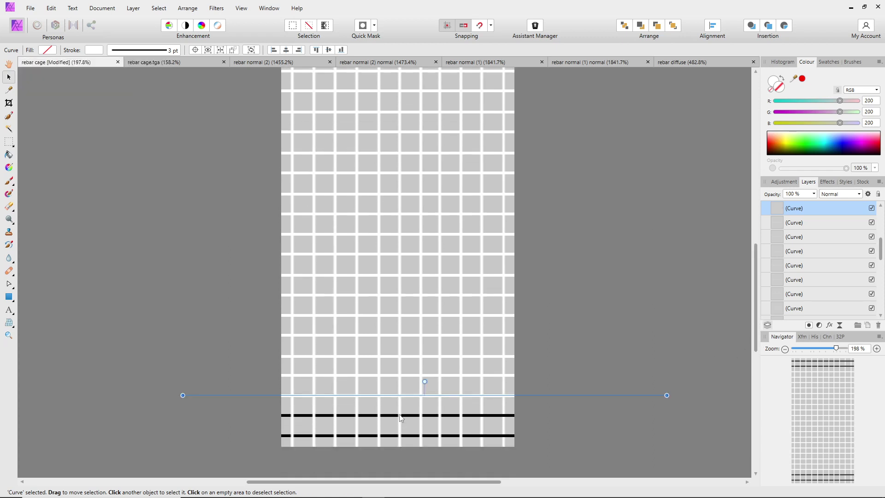
click(408, 416)
click(94, 50)
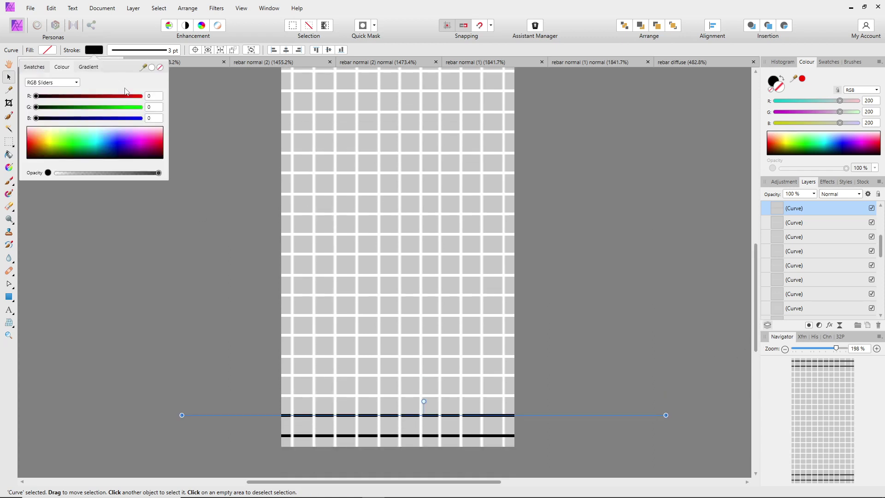
click(140, 96)
click(140, 107)
click(140, 118)
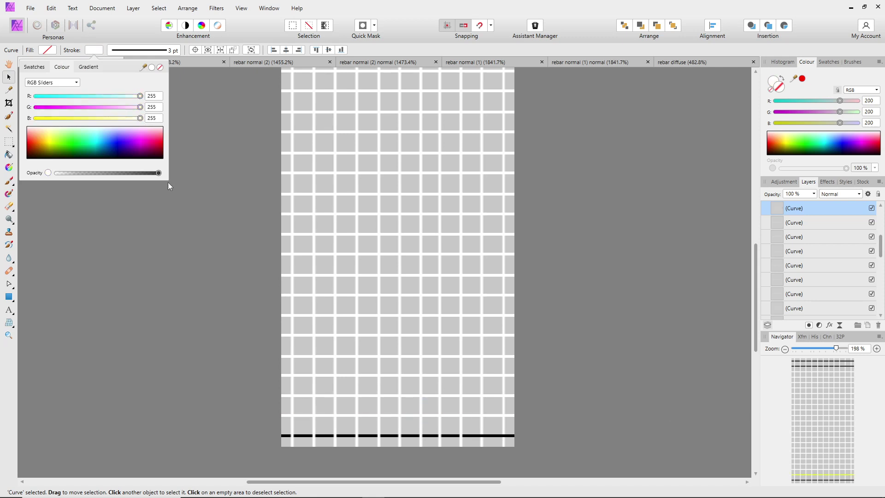
- Recolour the stroke of the grid's lowest horizontal line to white, RGB 255, 255, 255
click(302, 436)
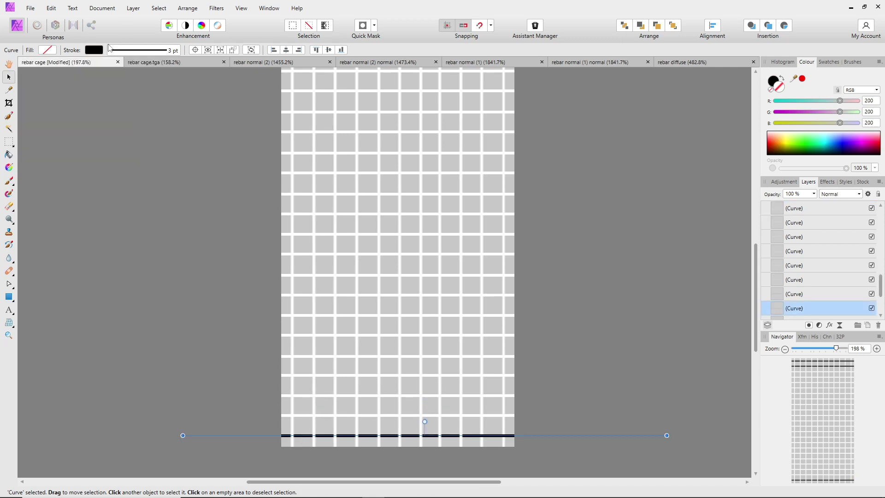
click(95, 49)
click(140, 95)
click(141, 107)
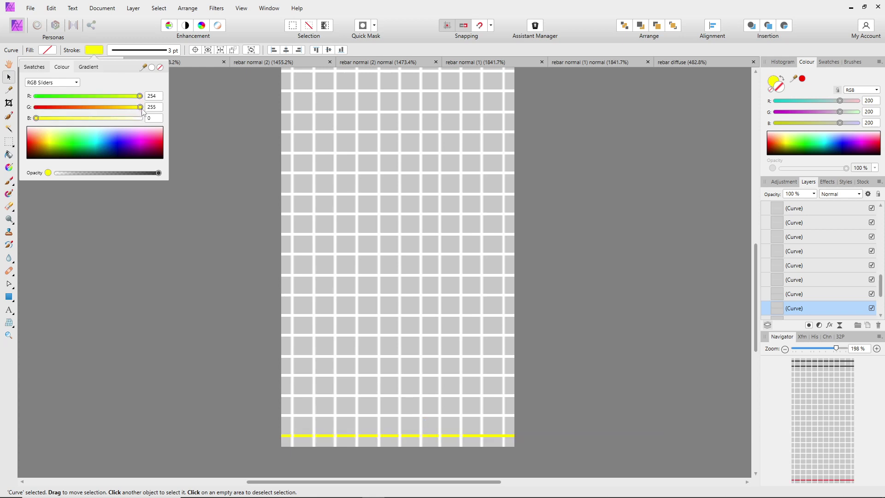
click(140, 118)
click(140, 95)
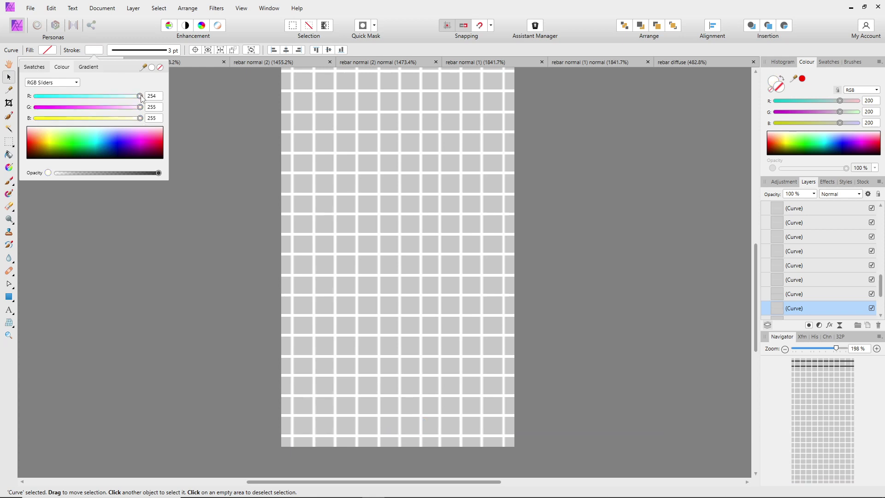
- Set the stroke of the grid's topmost horizontal line to white, RGB 255, 255, 255
click(754, 281)
drag(756, 253, 755, 202)
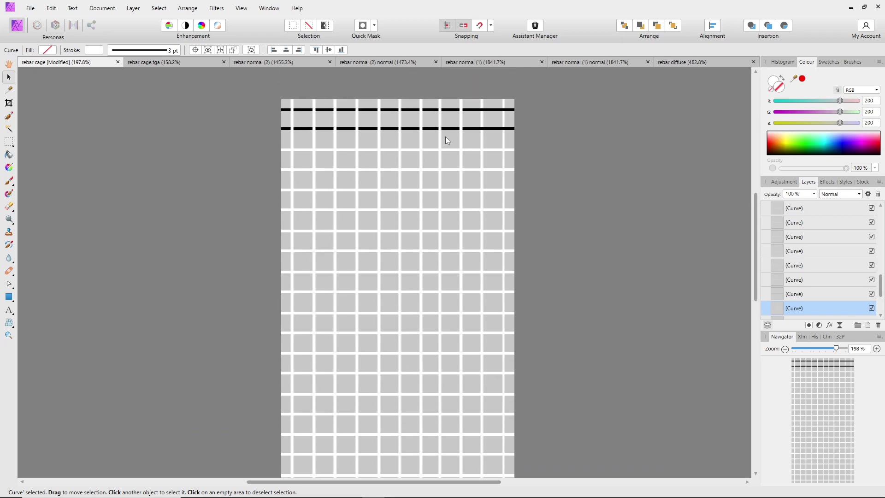
click(408, 111)
click(94, 50)
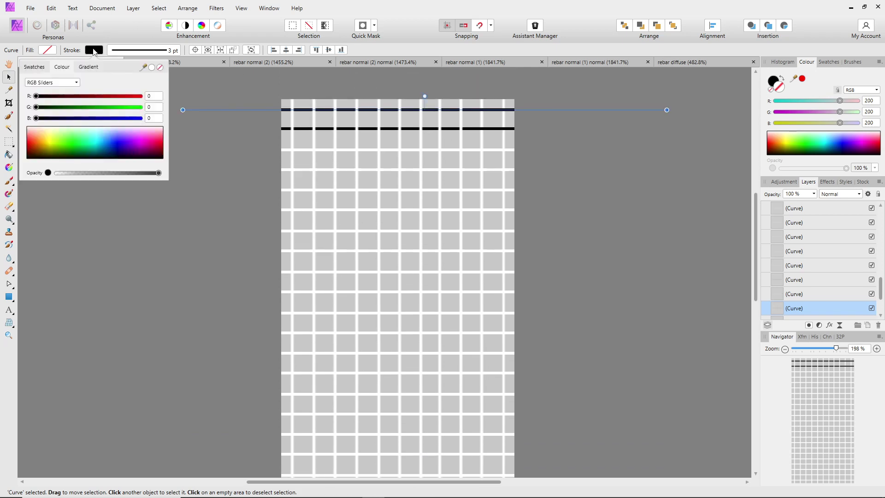
click(140, 96)
click(141, 106)
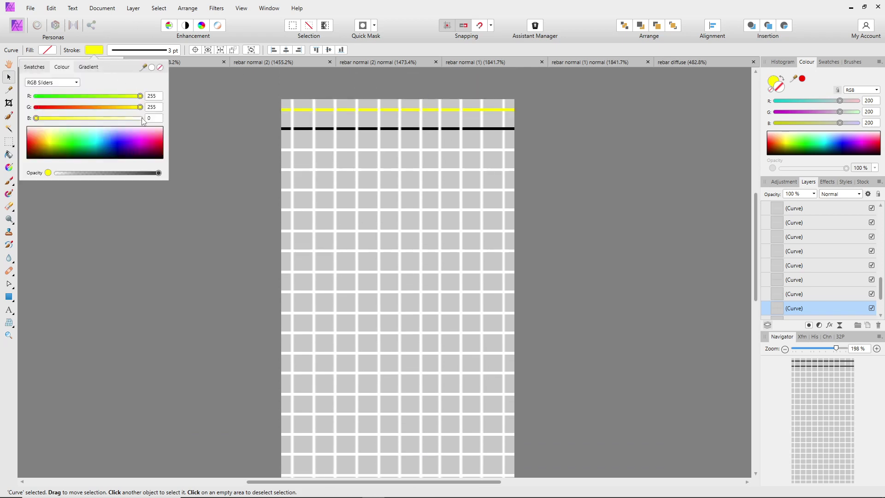
click(142, 118)
- Recolour the stroke of the last black horizontal line, second from the grid's top edge, to white
click(302, 129)
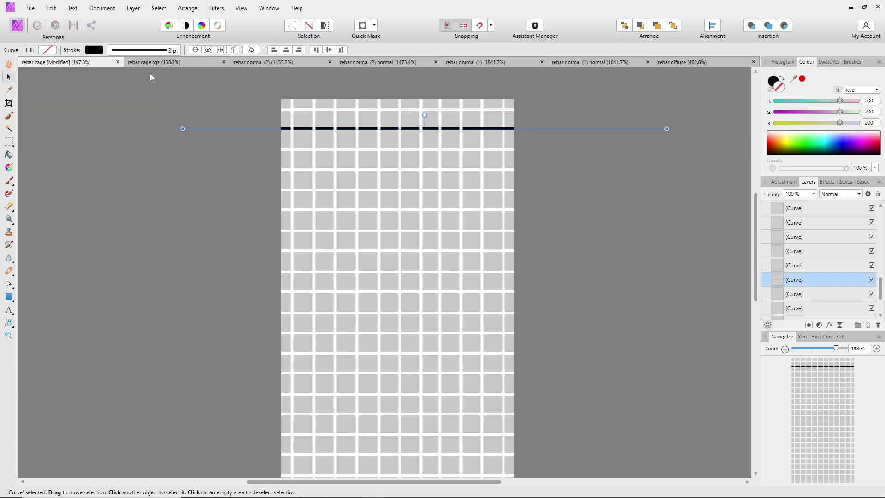
click(94, 49)
click(141, 96)
click(140, 107)
click(140, 118)
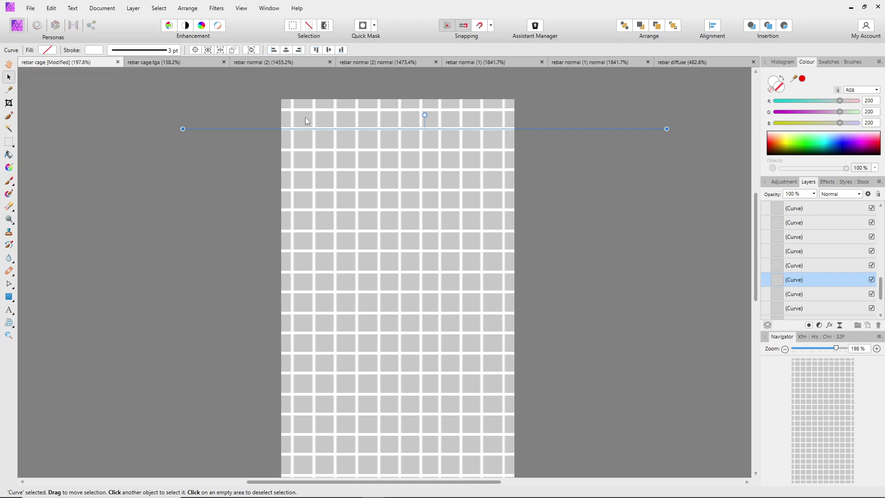
- Deselect the line and save the rebar cage document
click(31, 8)
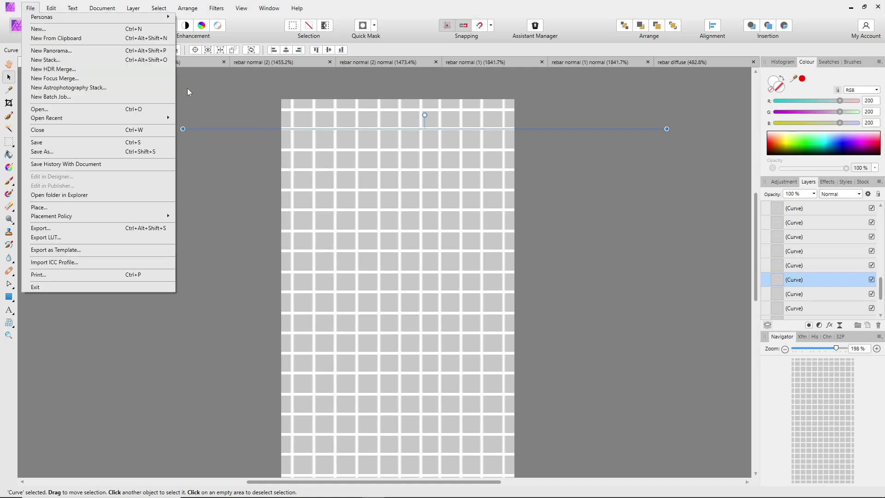
click(241, 95)
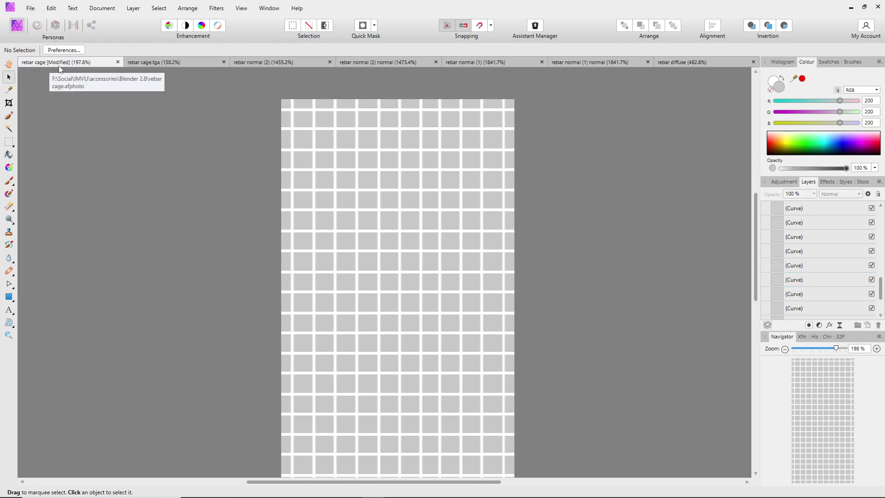
click(30, 9)
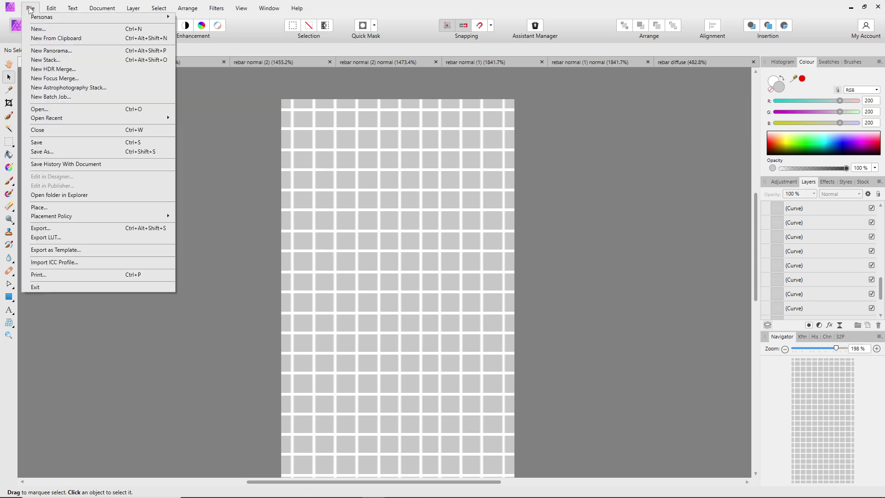
click(44, 143)
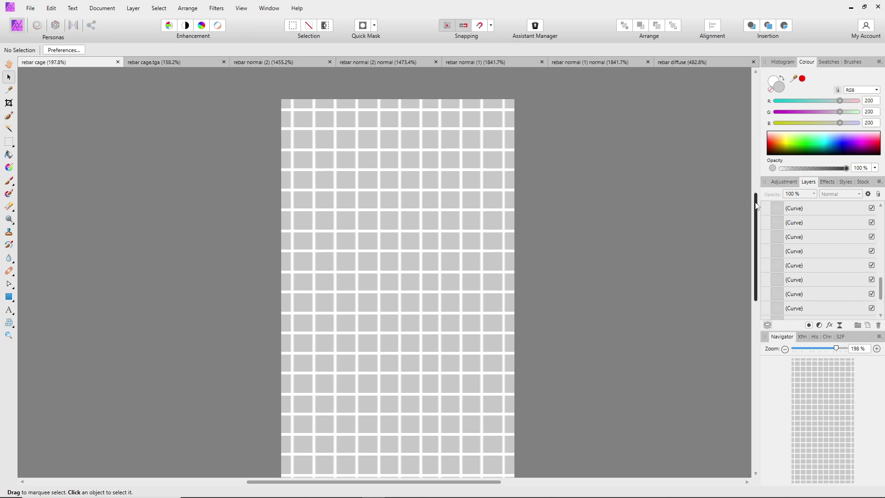
- Export the whole document in TGA format at 256 x 512 px as "rebar cage template.tga" in the Blender 2.8 folder
mouse_move(757, 203)
mouse_down()
mouse_move(759, 259)
mouse_move(759, 206)
mouse_up()
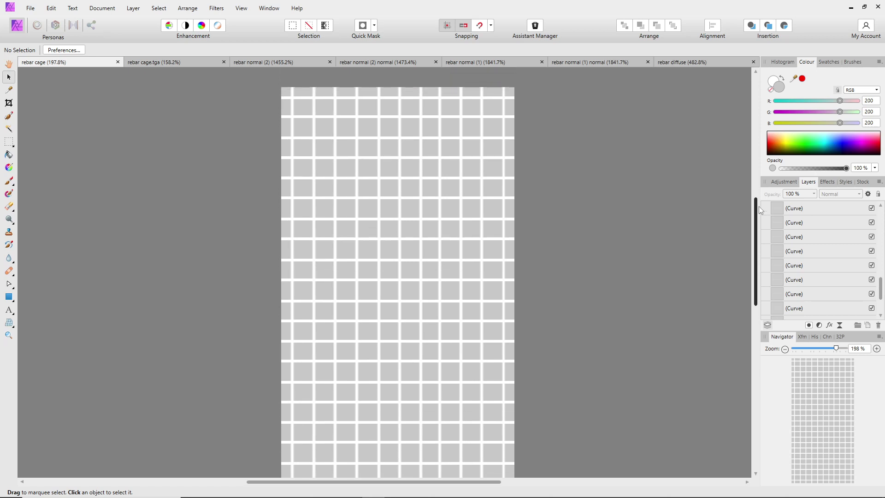
click(30, 8)
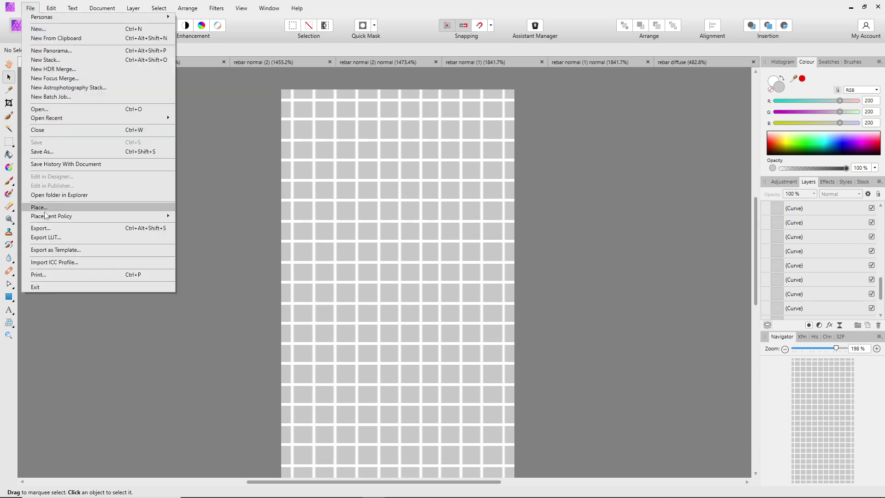
click(44, 228)
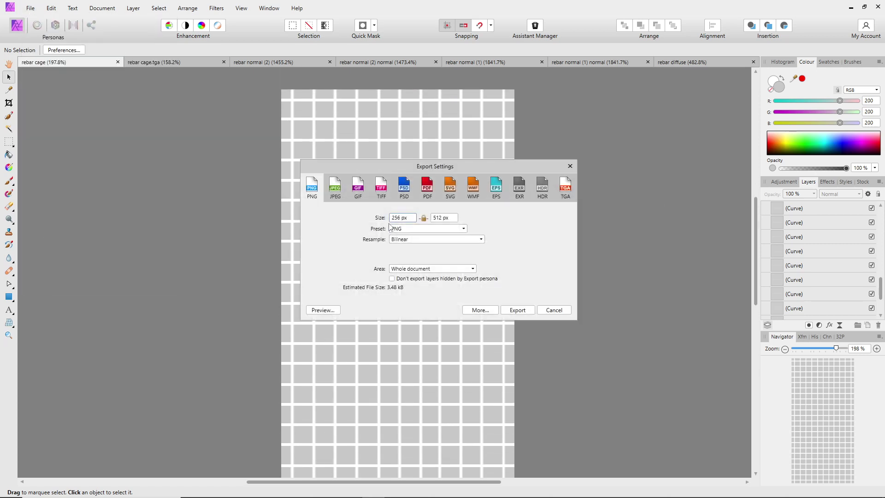
click(566, 186)
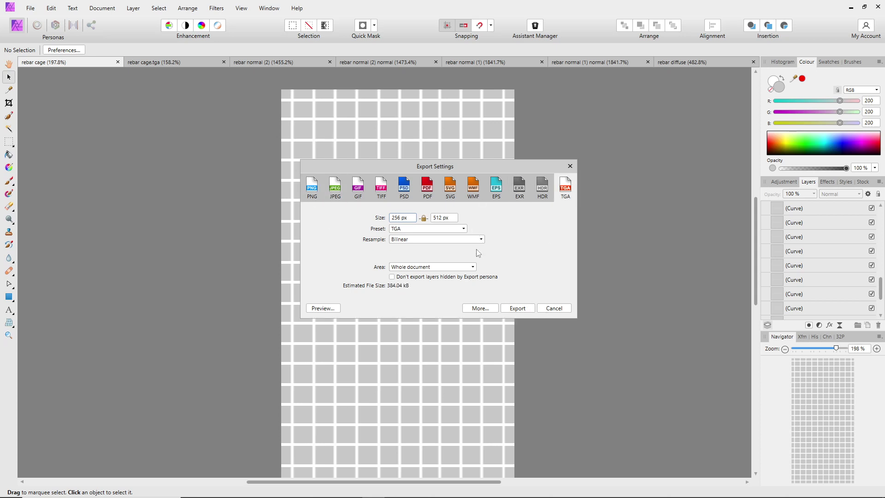
click(518, 308)
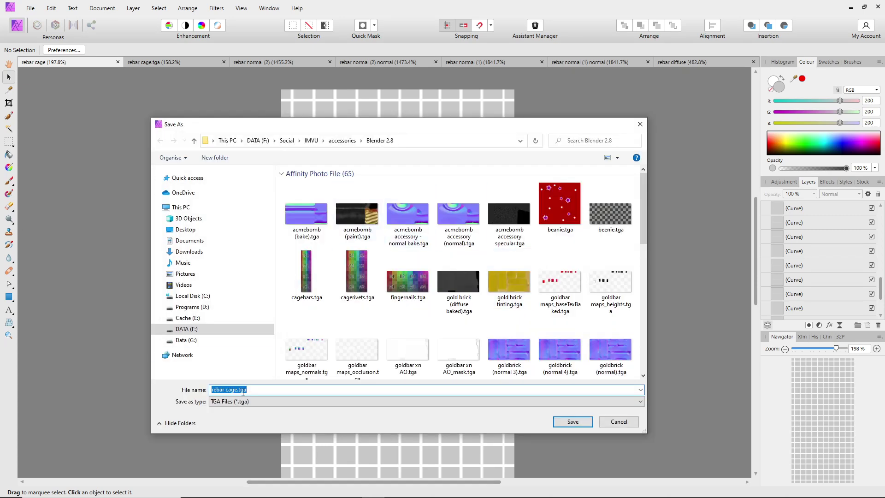
click(236, 392)
text(template)
click(573, 421)
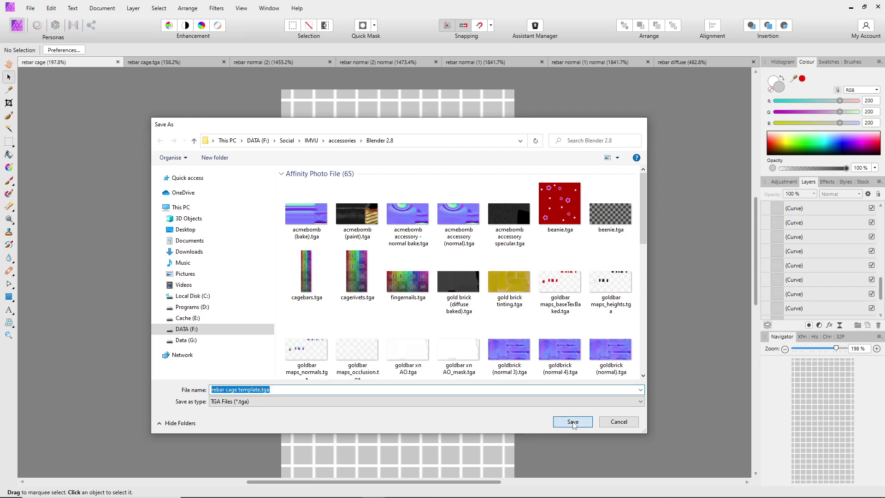
- Switch to GIMP and open "rebar cage template.tga" there
click(851, 7)
drag(240, 87, 204, 83)
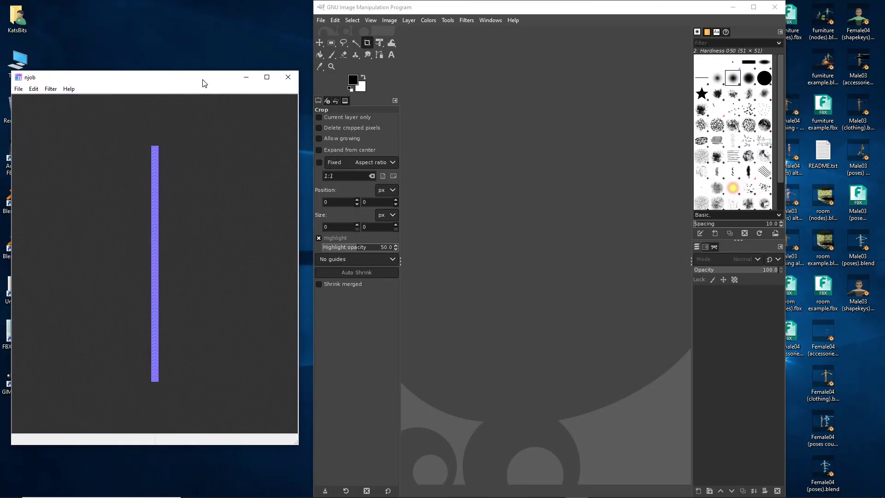
click(465, 12)
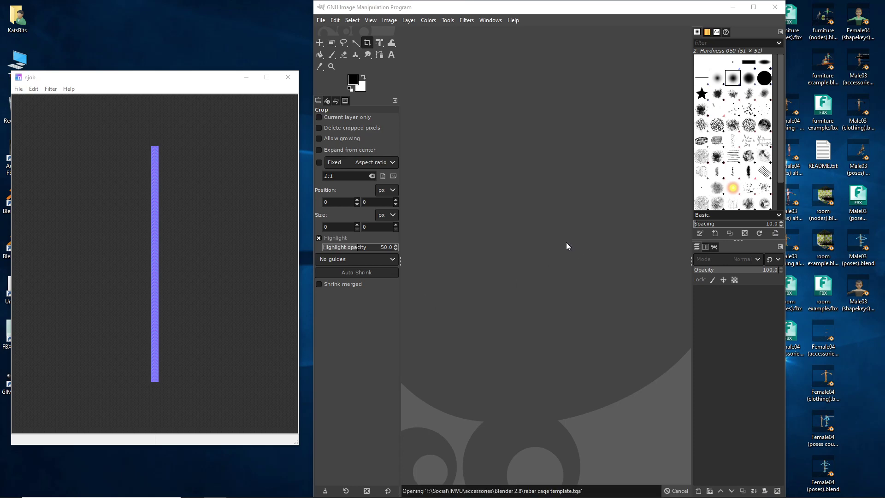
ctrl+scroll(568, 243, up, 1)
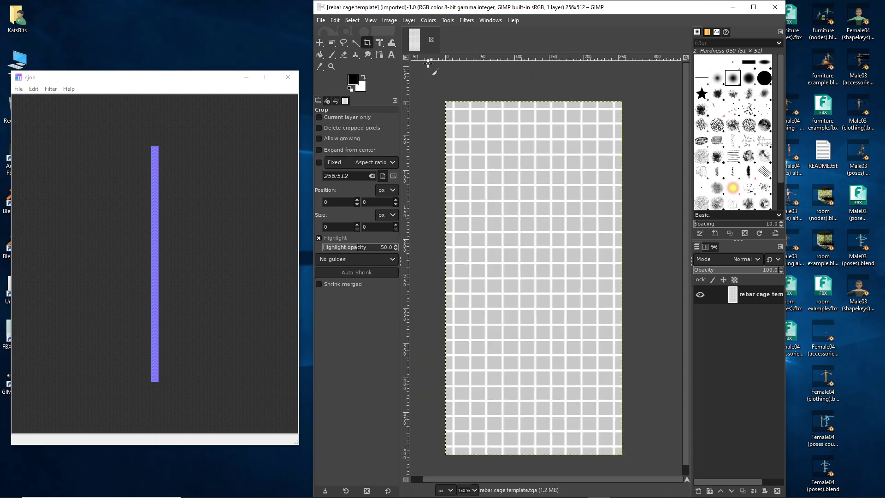
click(466, 20)
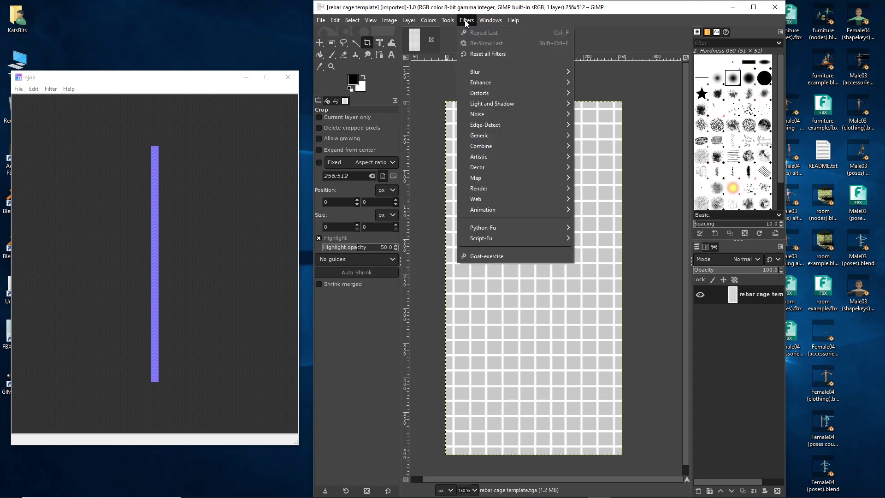
mouse_move(485, 140)
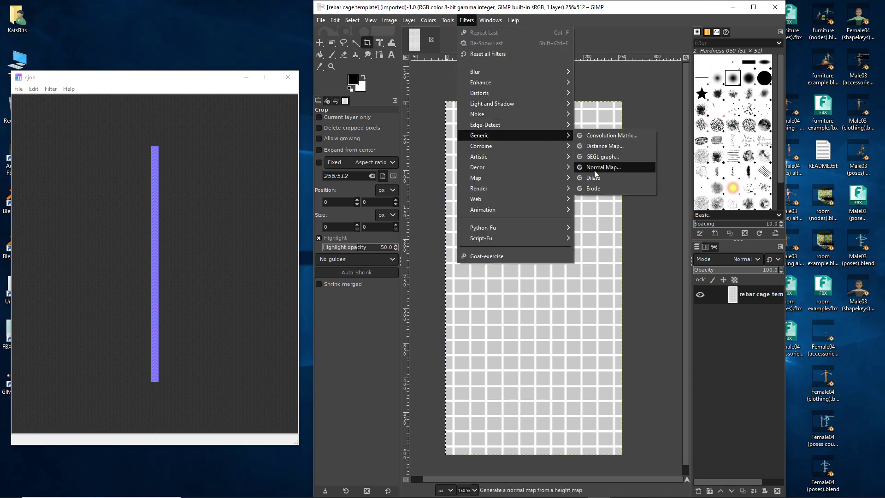
drag(580, 178, 644, 174)
drag(460, 145, 504, 143)
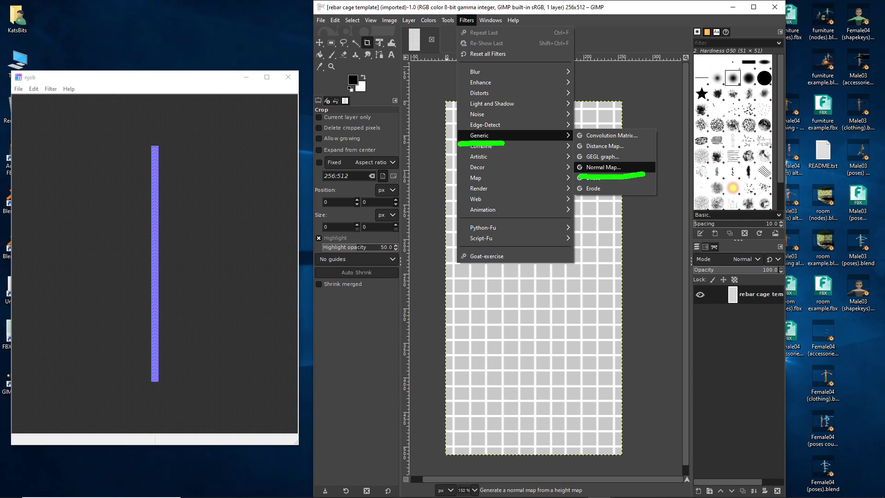
drag(455, 27, 498, 28)
key(Escape)
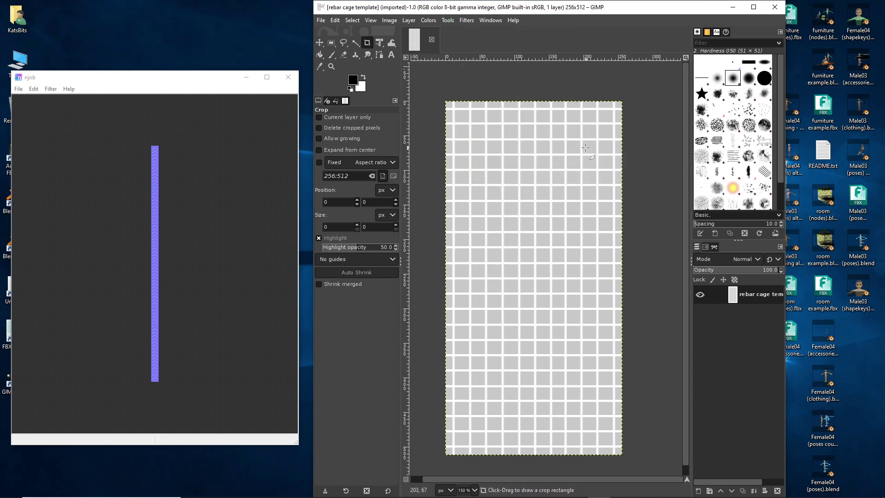
- Apply the Normal Map filter to the grid image with Scale 4.00, X component Red and Y component Green
click(465, 22)
mouse_move(480, 136)
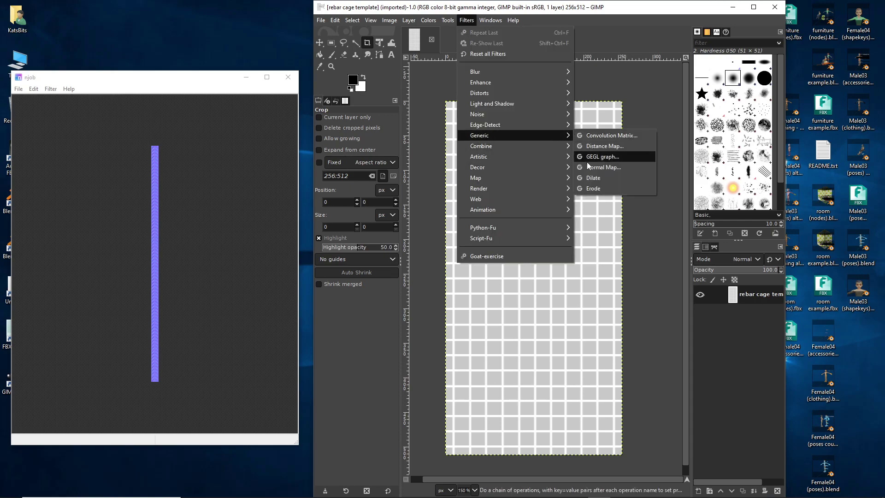
click(592, 167)
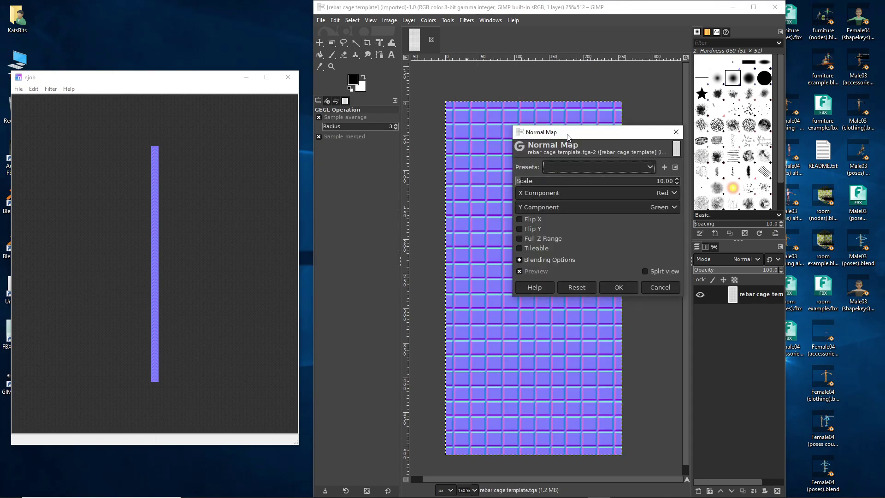
drag(569, 135, 305, 165)
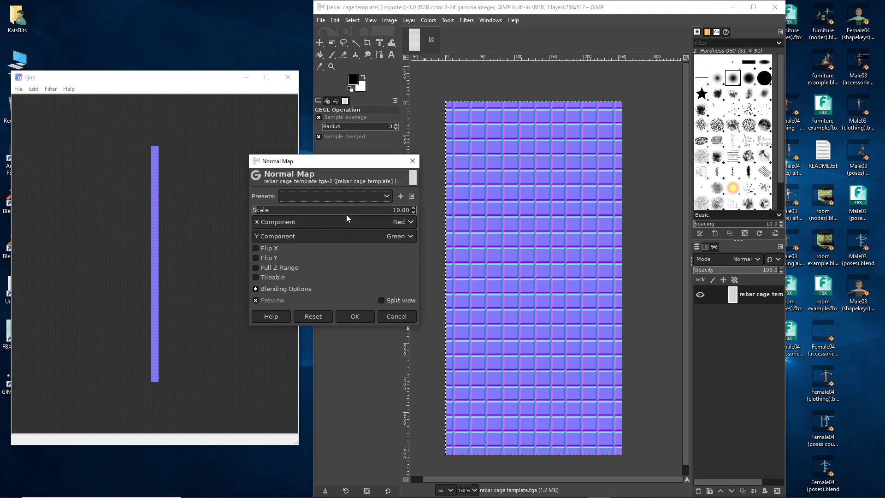
click(143, 79)
click(334, 162)
mouse_move(334, 162)
mouse_down()
mouse_move(388, 166)
mouse_move(350, 166)
mouse_up()
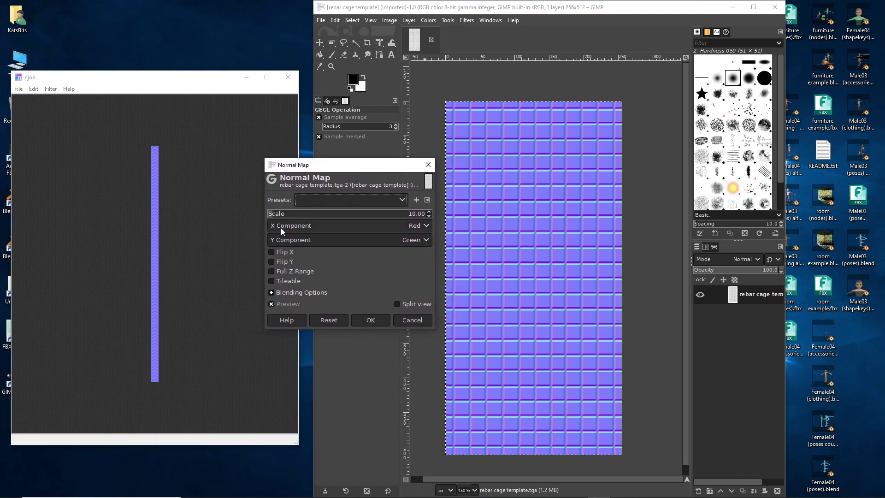
click(429, 216)
click(429, 217)
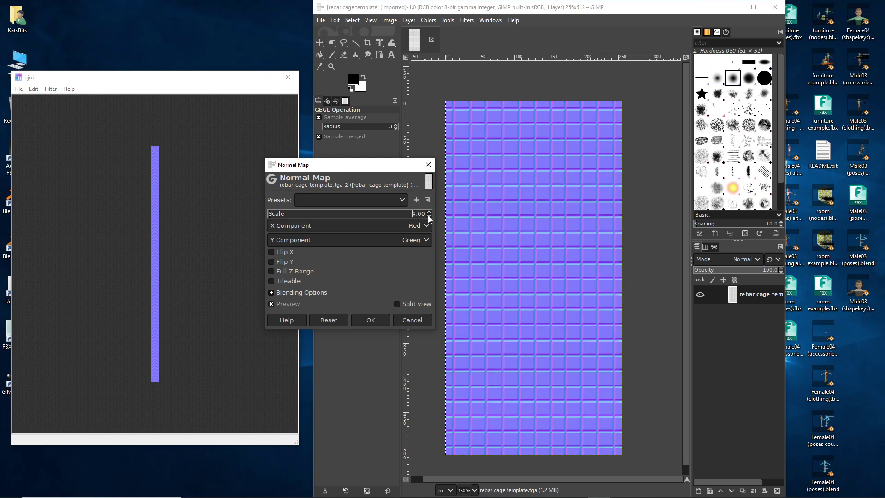
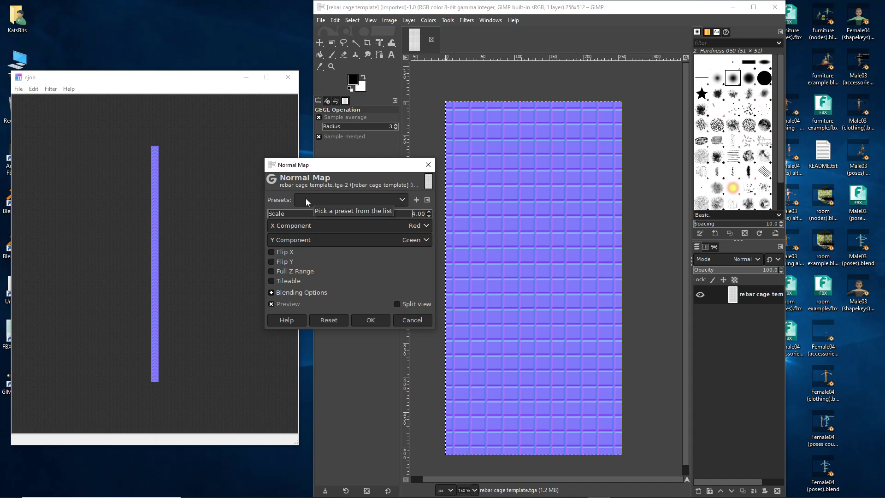
mouse_move(319, 159)
mouse_down()
mouse_move(318, 115)
mouse_move(316, 152)
mouse_move(315, 145)
mouse_up()
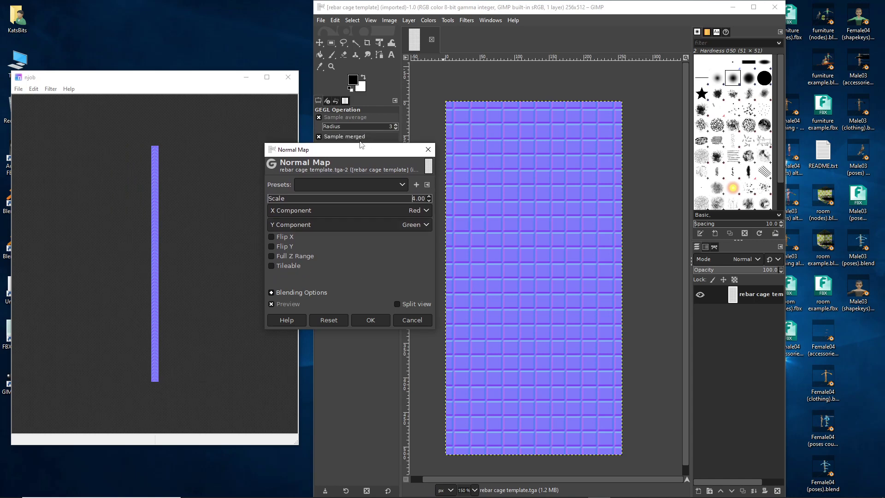
click(370, 319)
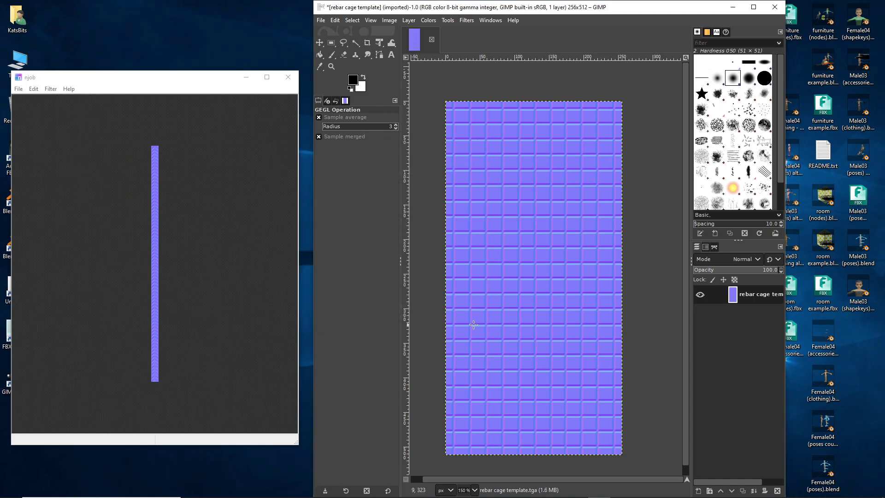
- Switch back to Affinity Photo and create a new document from the clipboard
click(322, 21)
click(513, 20)
click(498, 270)
click(374, 490)
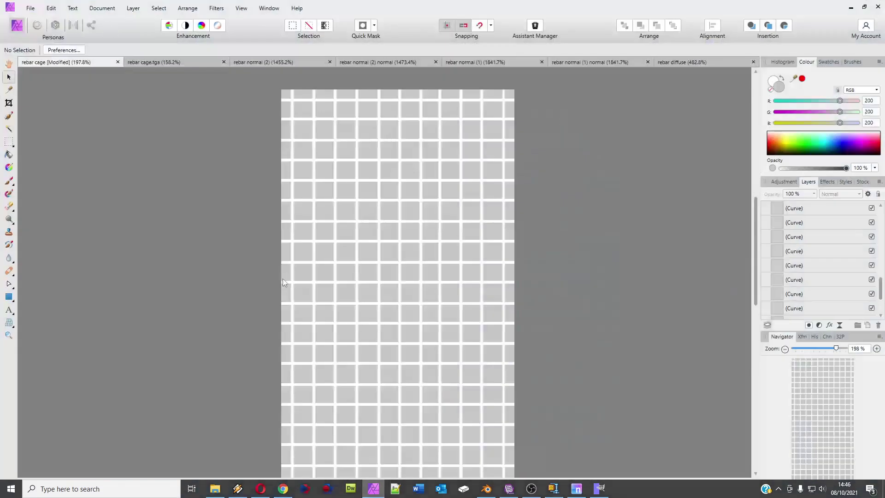
click(30, 8)
click(49, 38)
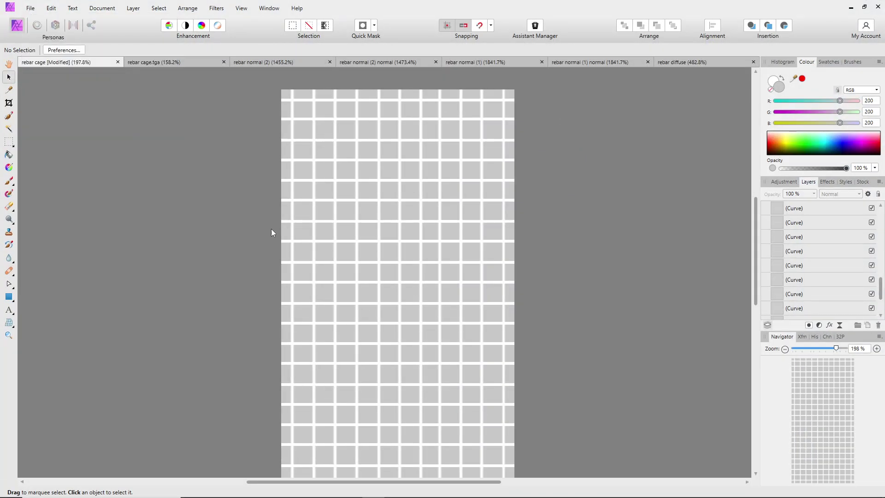
- Save the normal map document as "rebar cage normal" in the Blender 2.8 folder
key(h)
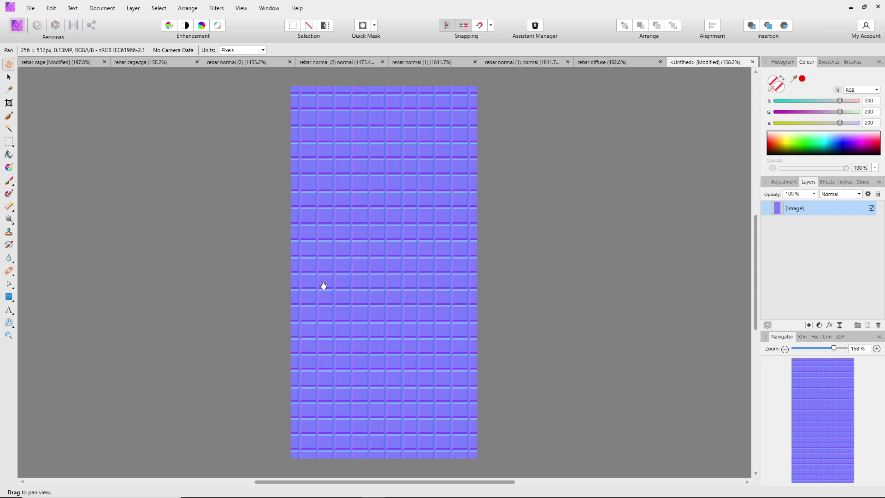
click(31, 9)
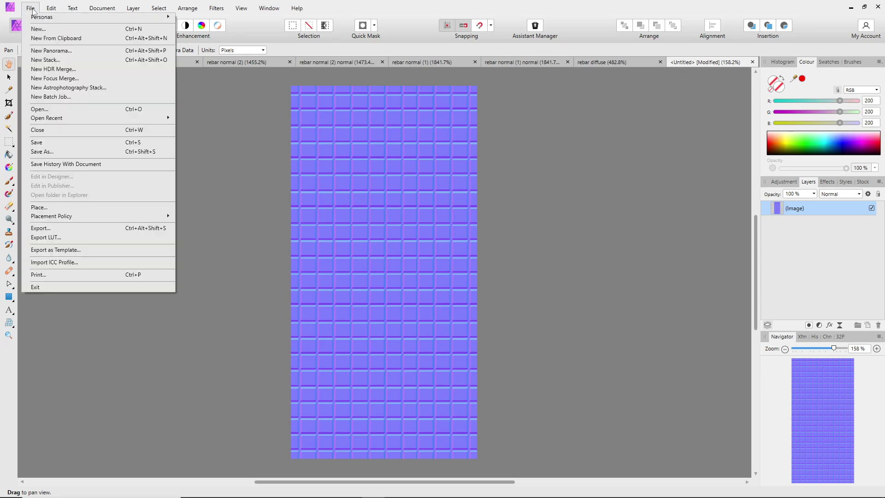
click(65, 151)
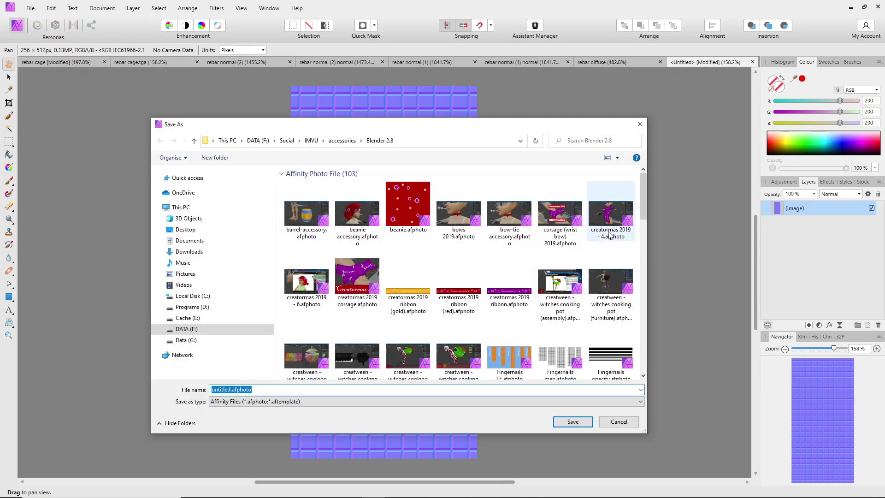
drag(642, 185, 641, 320)
click(567, 248)
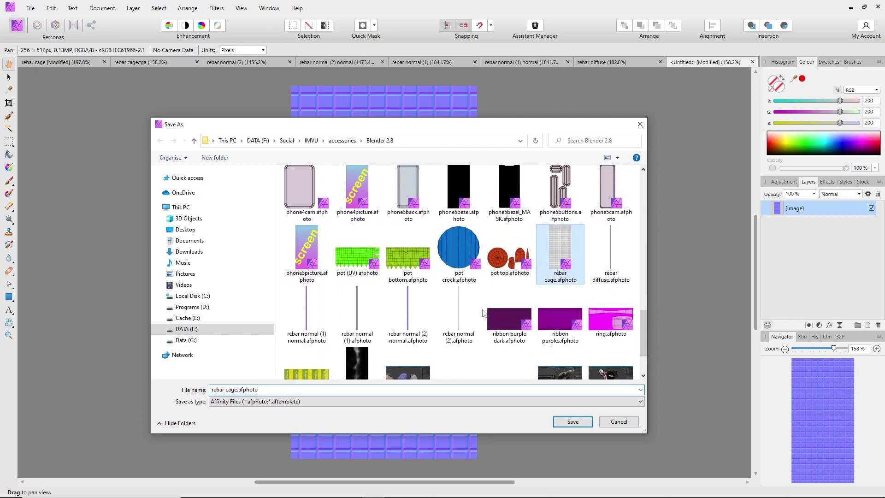
click(259, 390)
click(238, 389)
drag(238, 390, 393, 398)
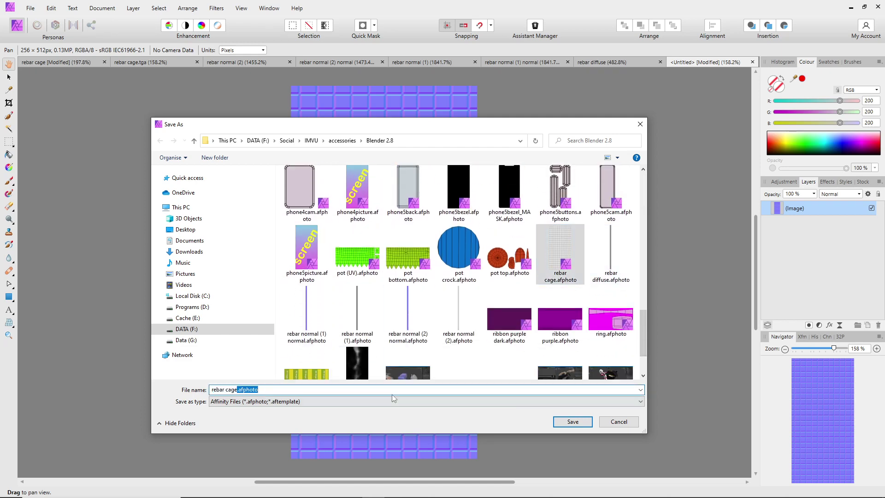
text(normal)
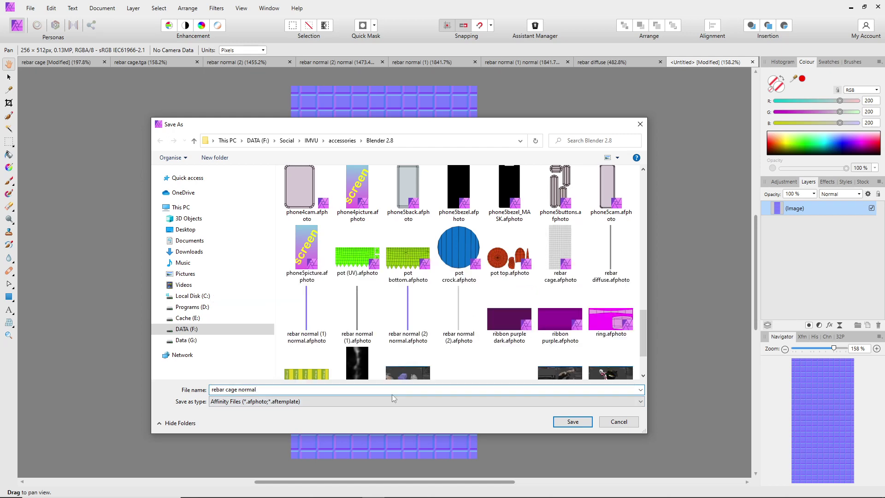
click(579, 422)
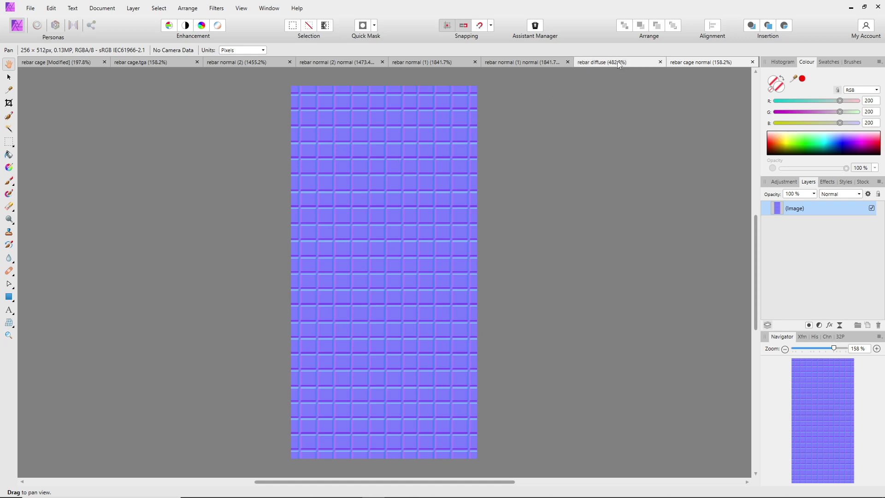
- Create a new blank document 256 px wide and 512 px high at 72 DPI
click(30, 8)
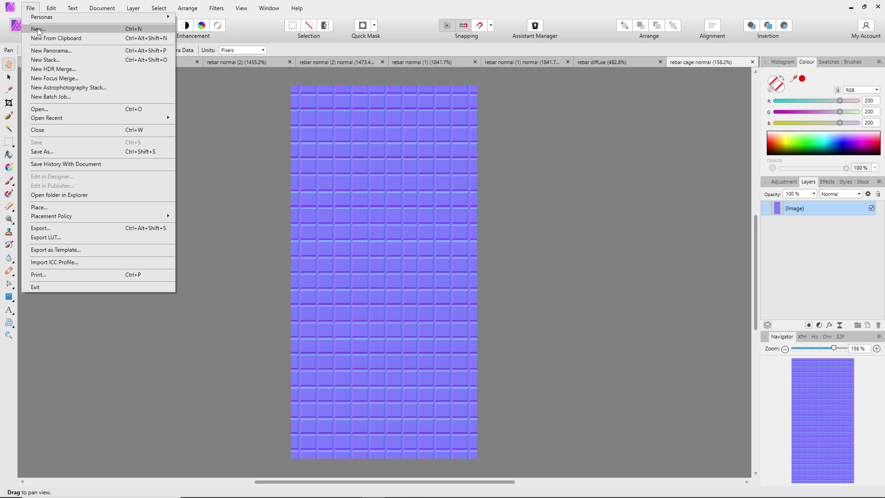
click(39, 29)
click(612, 149)
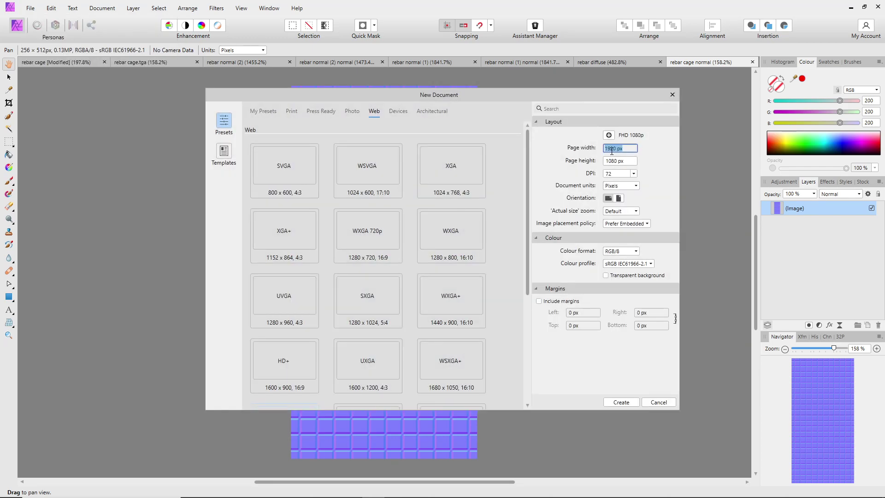
text(256)
click(615, 160)
text(5)
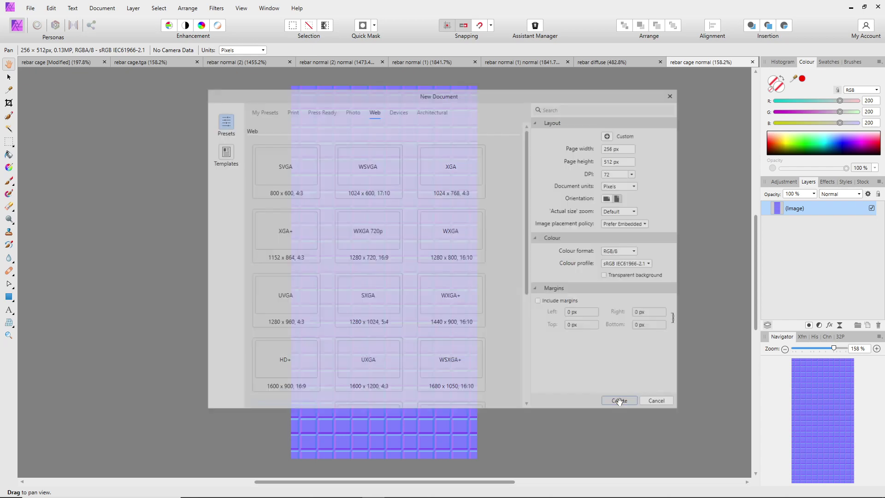
click(620, 403)
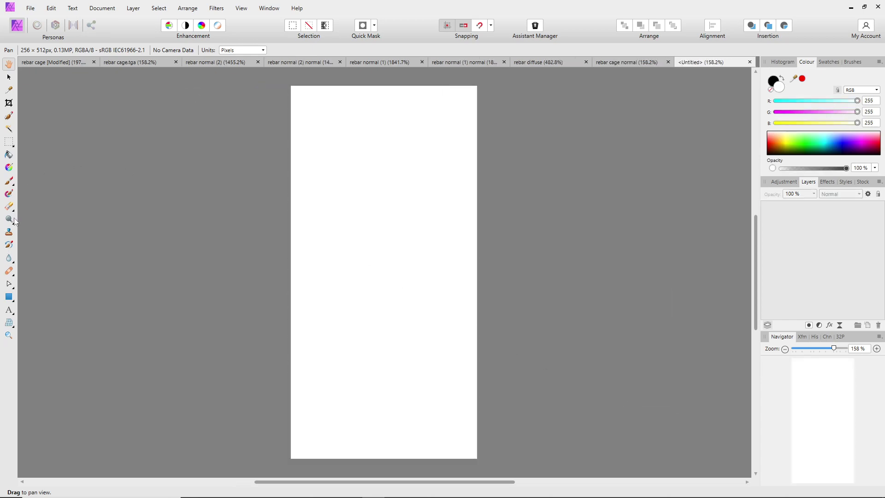
- Flood-fill the blank page with white on a new pixel layer and dismiss the assistant notice
click(8, 155)
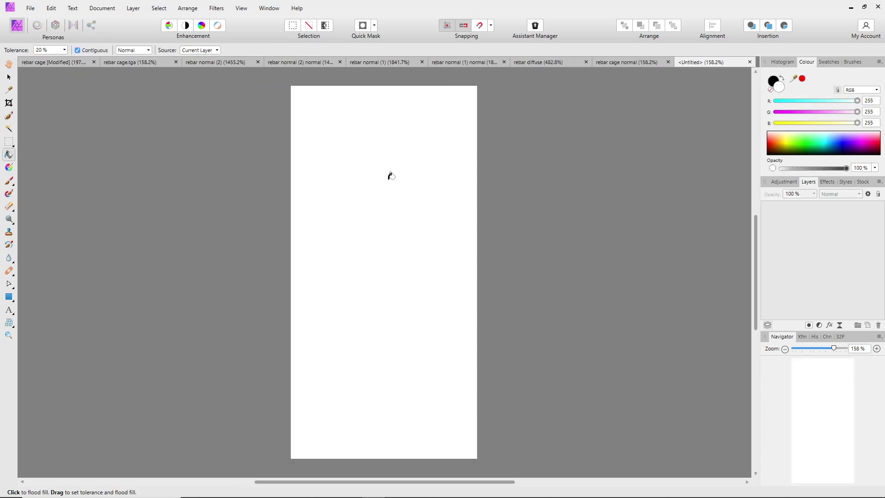
click(415, 176)
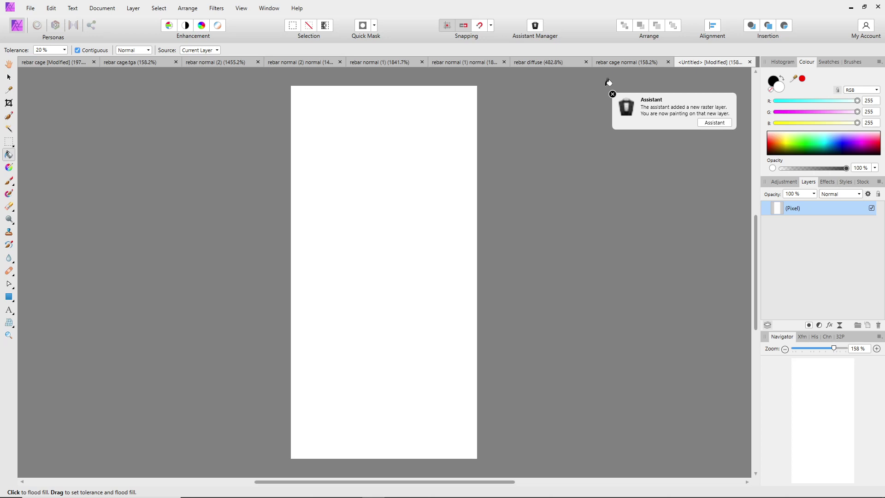
click(613, 94)
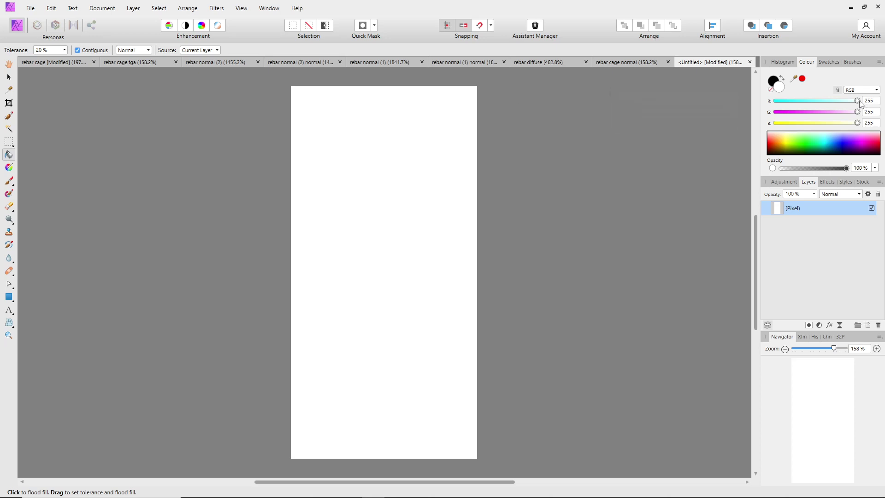
- Flood-fill the page with a neutral grey of RGB 130, 130, 130
drag(857, 101, 819, 123)
click(876, 122)
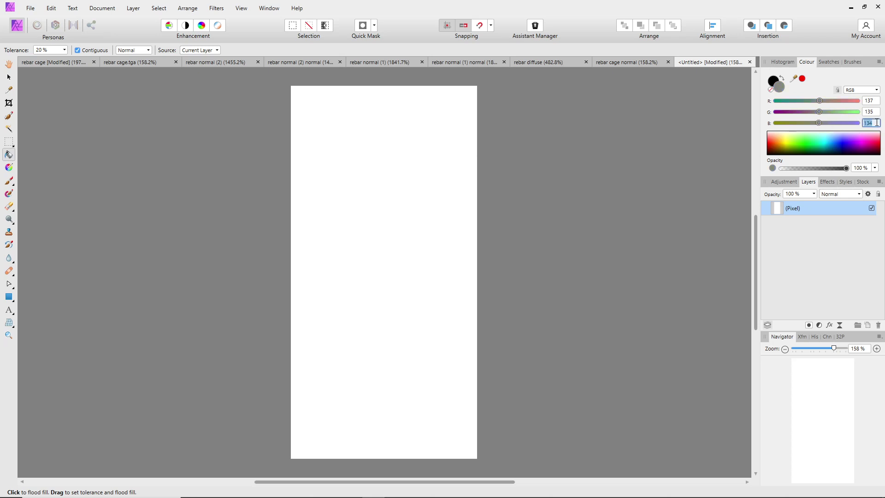
text(1)
click(871, 111)
text(1)
click(872, 100)
text(13)
key(Return)
click(352, 182)
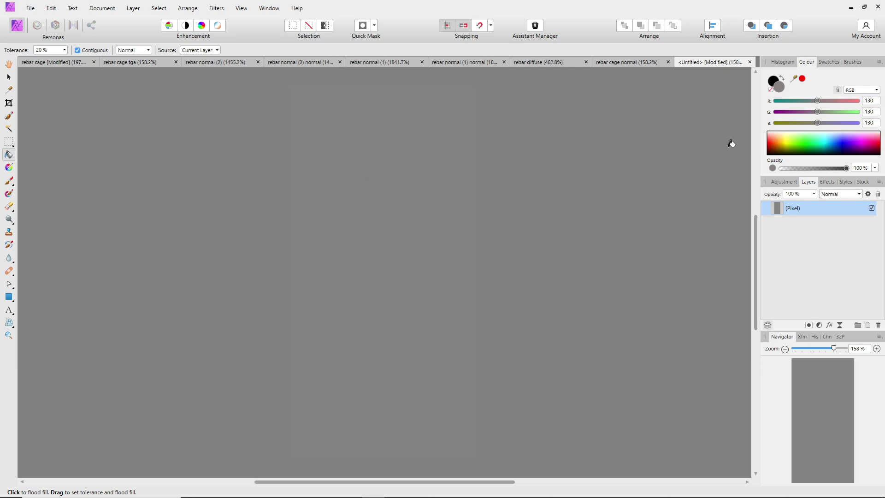
- Set the fill colour to RGB 150, 150, 150 and flood-fill the page with that grey
click(873, 101)
text(150)
key(Tab)
text(1)
key(Return)
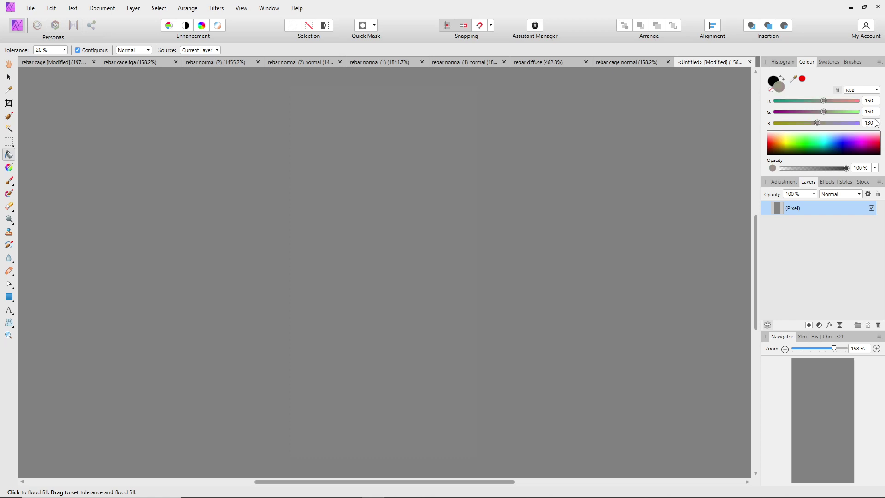
click(876, 123)
text(15)
key(Return)
click(395, 158)
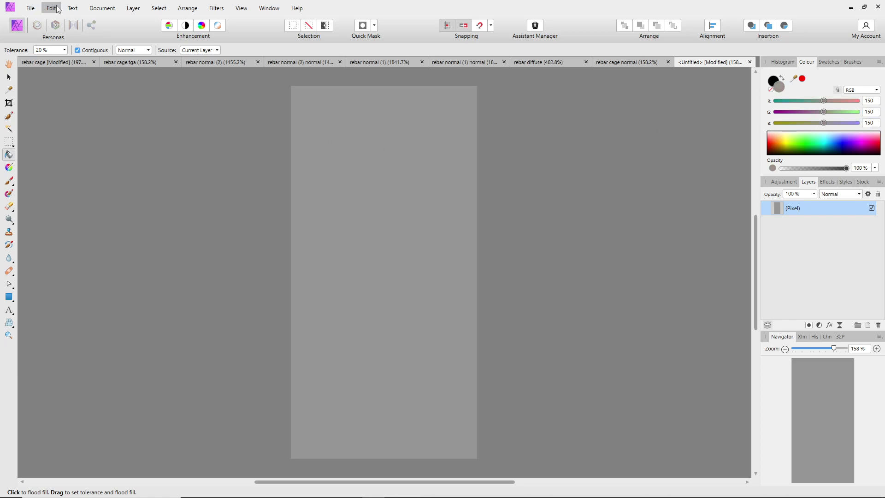
- Save the grey document as "rebar cage diffuse" in the Blender 2.8 folder
click(30, 8)
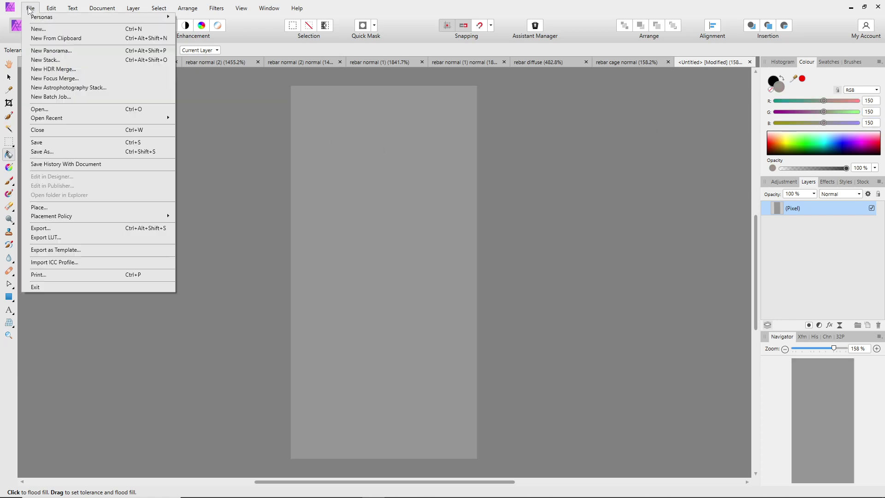
click(48, 153)
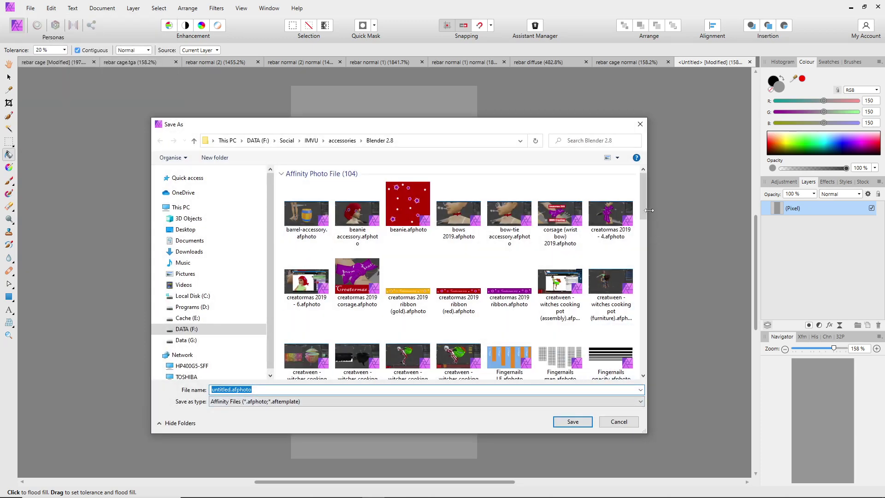
drag(644, 212, 641, 339)
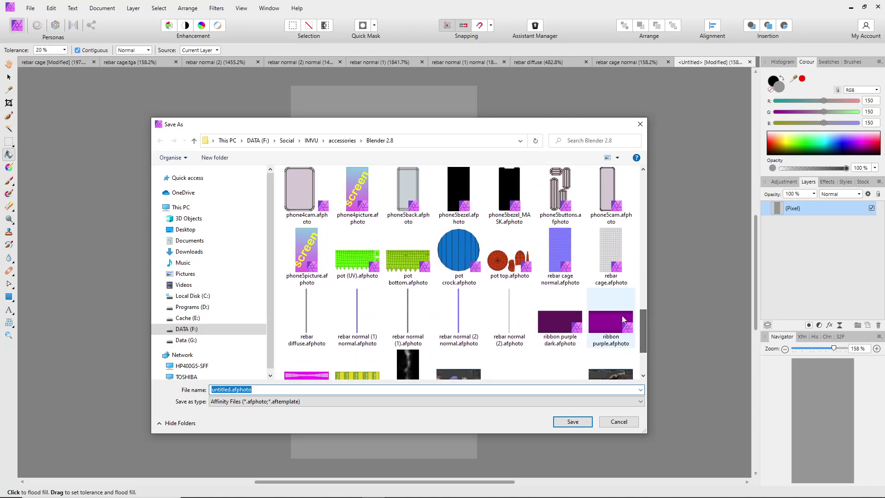
click(560, 256)
click(237, 390)
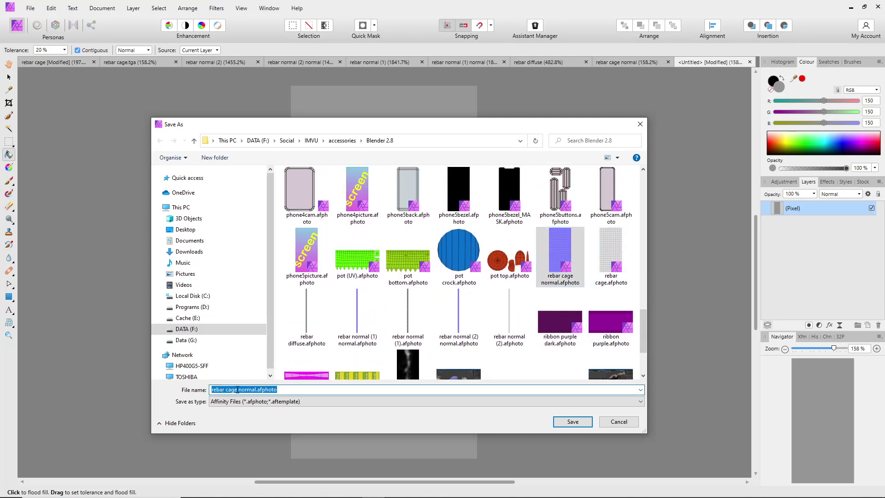
drag(237, 389, 402, 396)
text(diffuse)
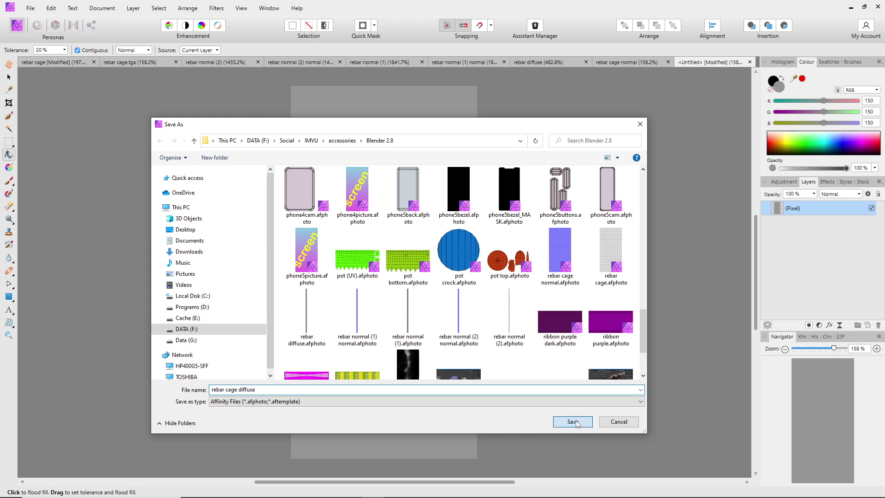
click(577, 424)
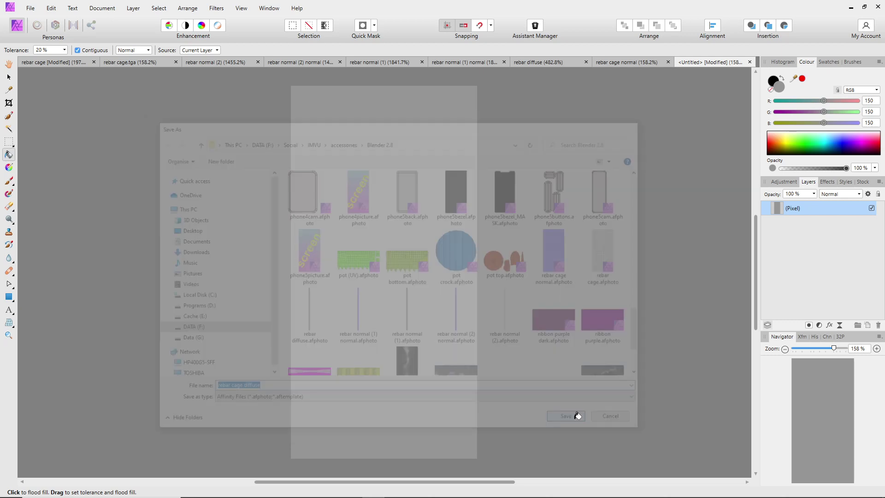
- Export the whole rebar cage diffuse document in PNG format at 256 x 512 px
click(31, 8)
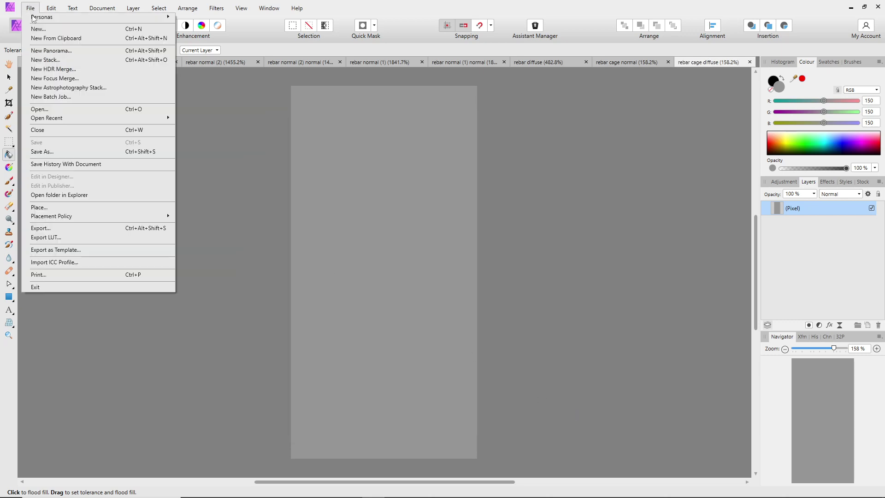
click(64, 230)
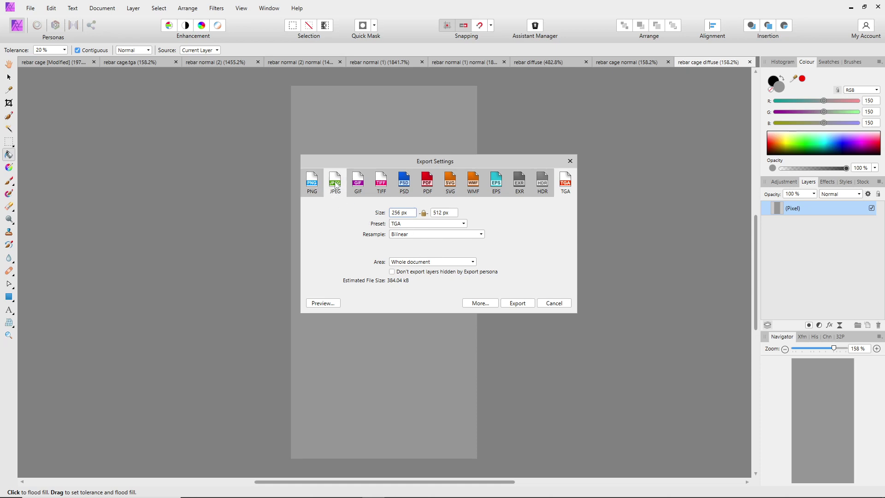
click(312, 190)
click(517, 305)
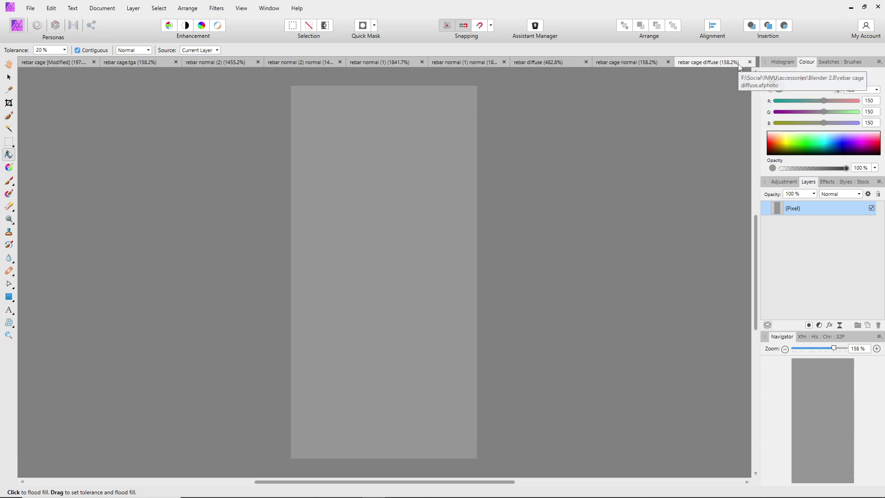
- Return to the rebar cage grid document and flood-fill its lowest pixel layer with black, RGB 0, 0, 0
click(630, 62)
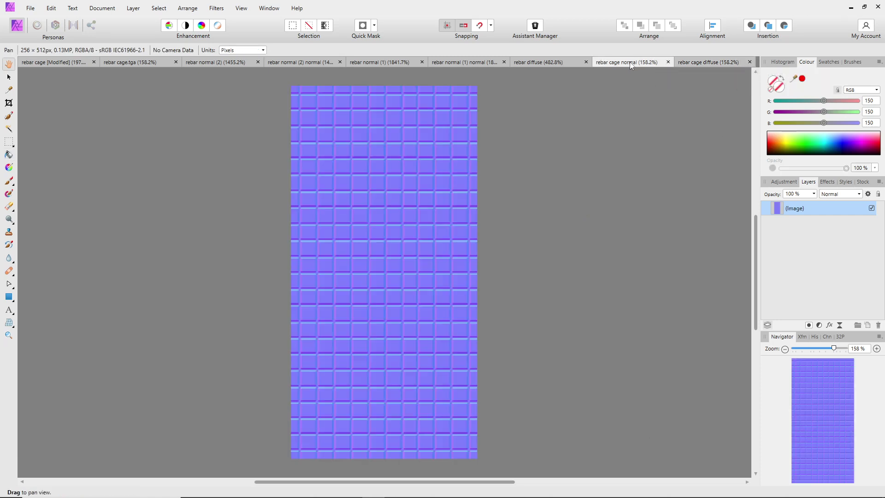
click(542, 62)
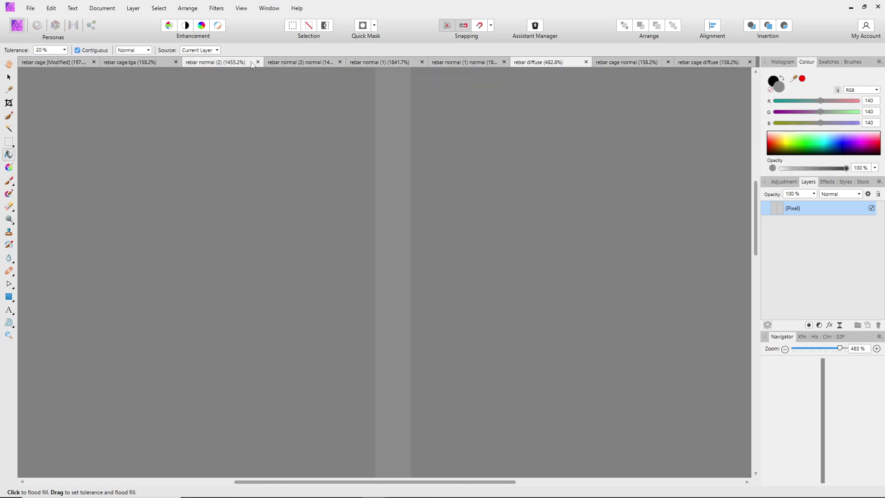
click(68, 65)
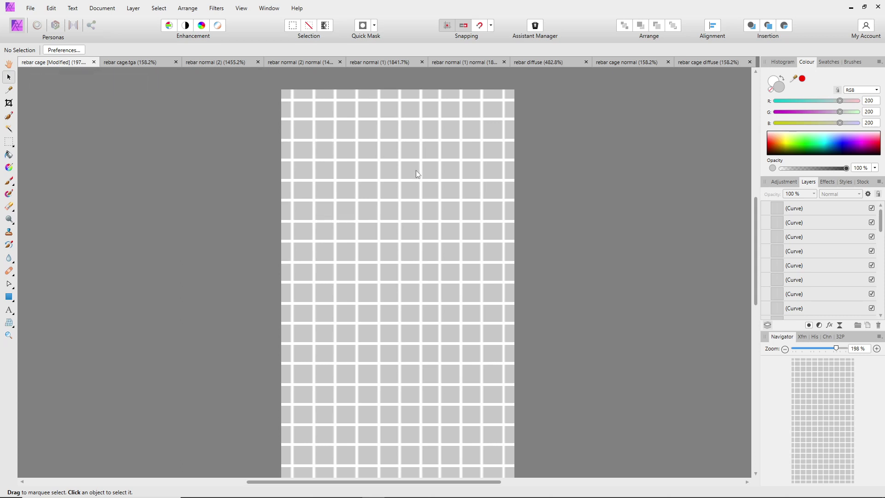
drag(882, 222, 882, 301)
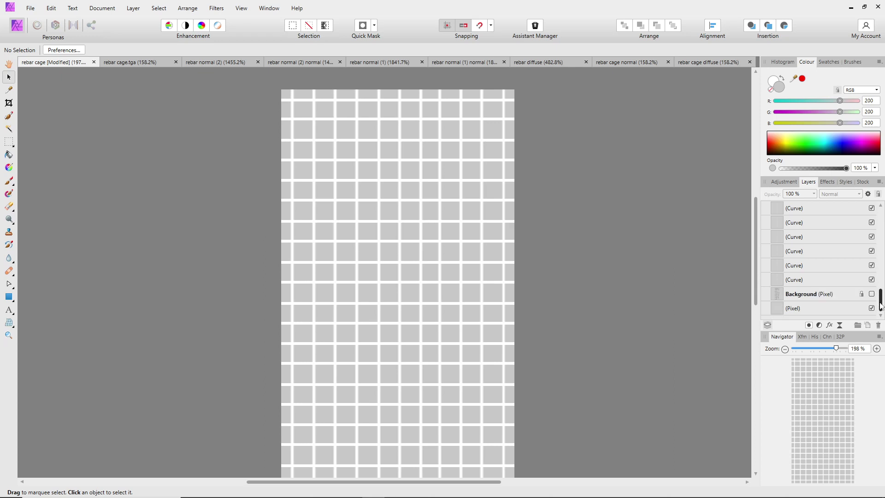
click(792, 306)
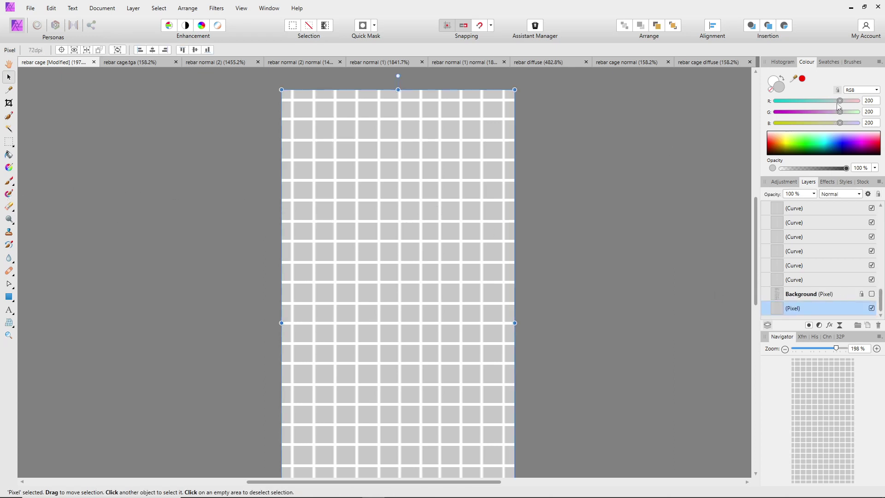
drag(839, 101, 776, 101)
drag(841, 111, 776, 111)
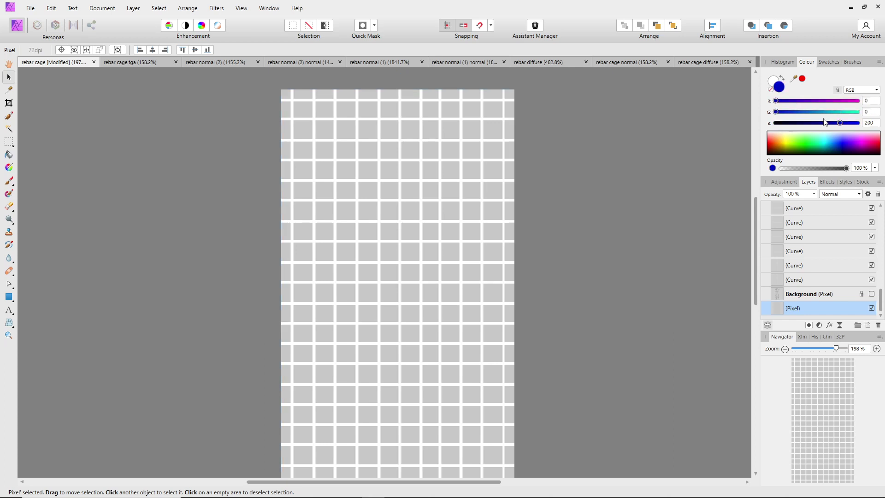
drag(839, 122, 776, 124)
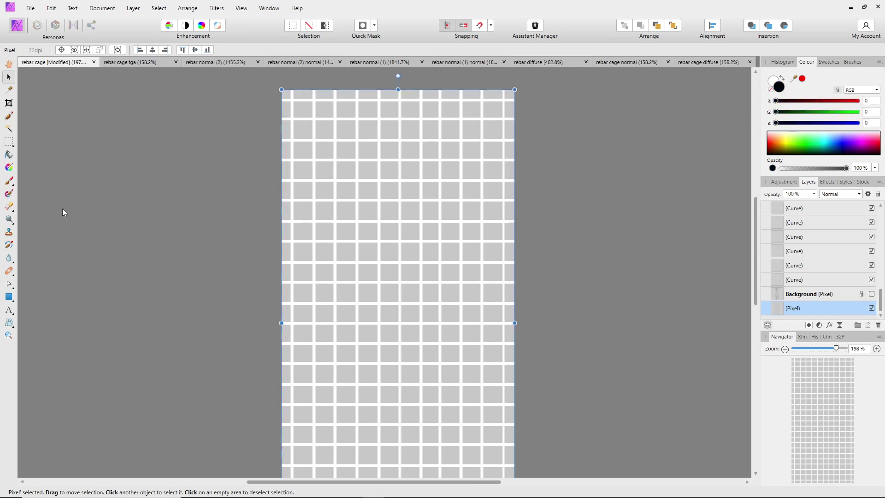
click(8, 154)
click(325, 167)
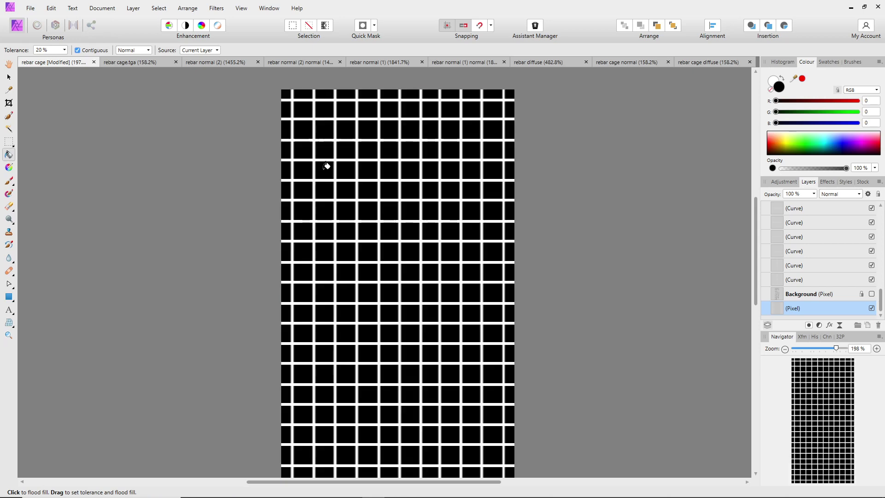
- Save the black-and-white grid document as "rebar cage opacity" in the Blender 2.8 folder
click(31, 8)
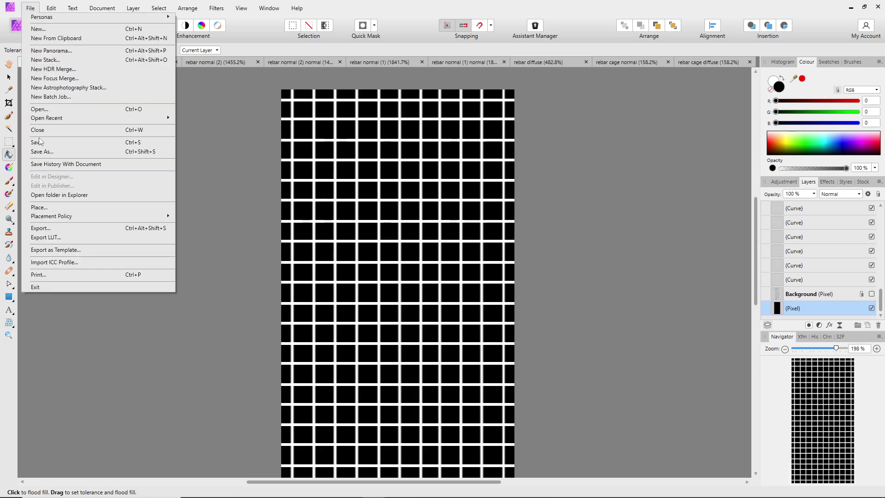
click(42, 151)
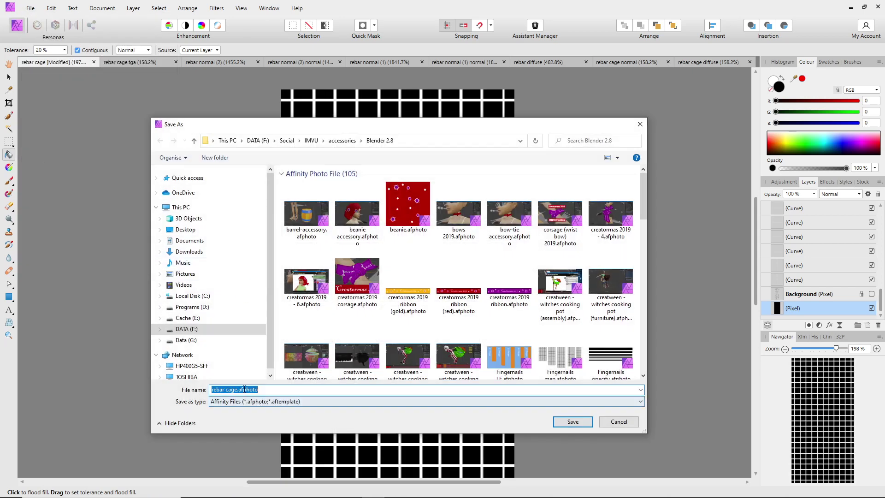
click(240, 389)
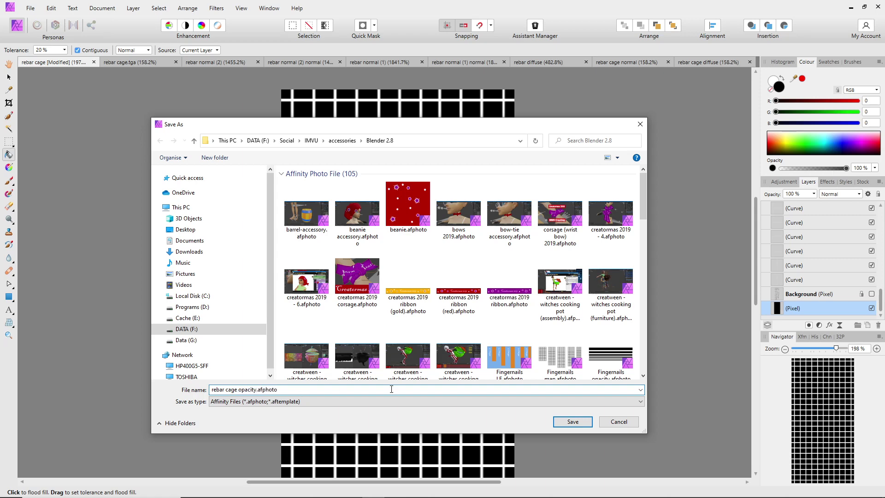
click(572, 422)
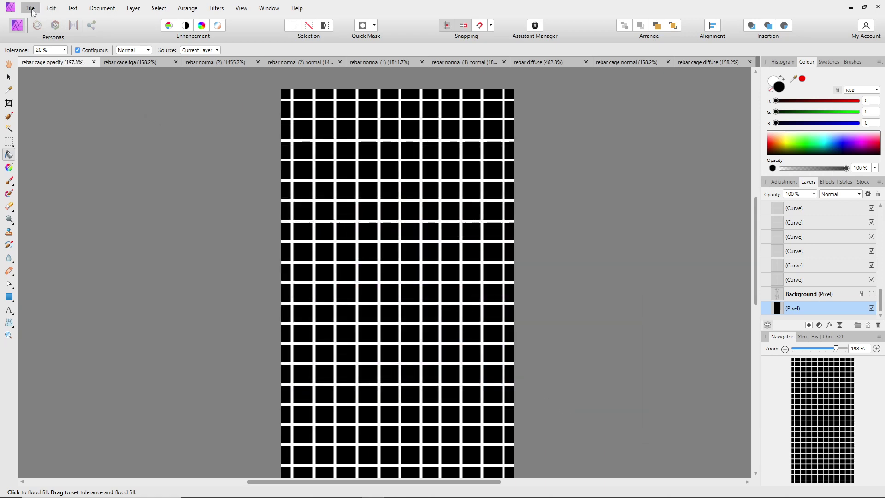
- Export the whole grid document as "rebar cage opacity.png" at 256 x 512 px
click(31, 8)
click(65, 229)
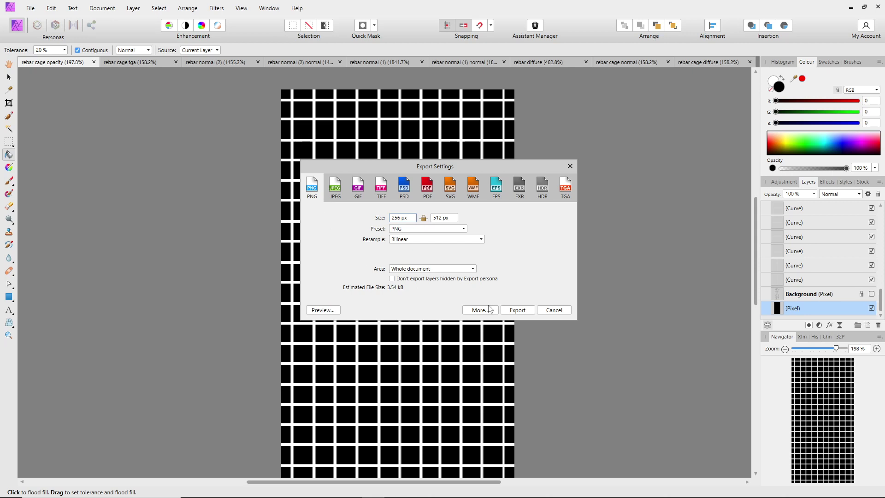
click(517, 310)
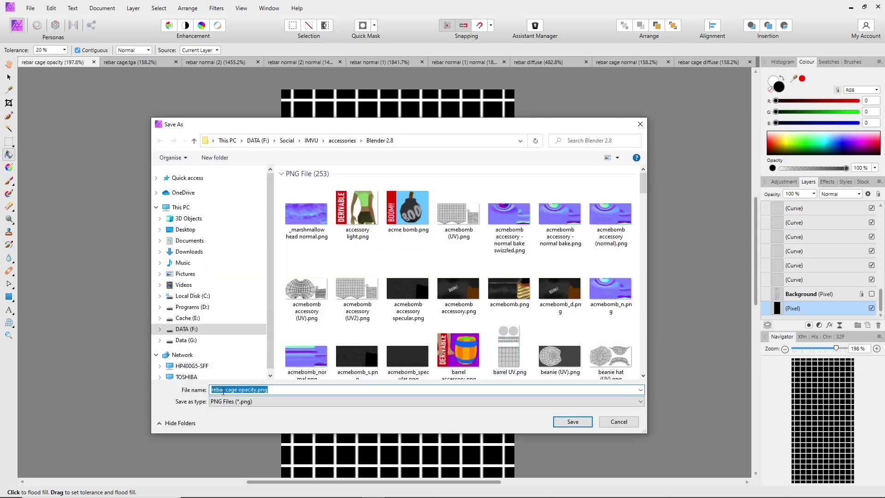
click(572, 422)
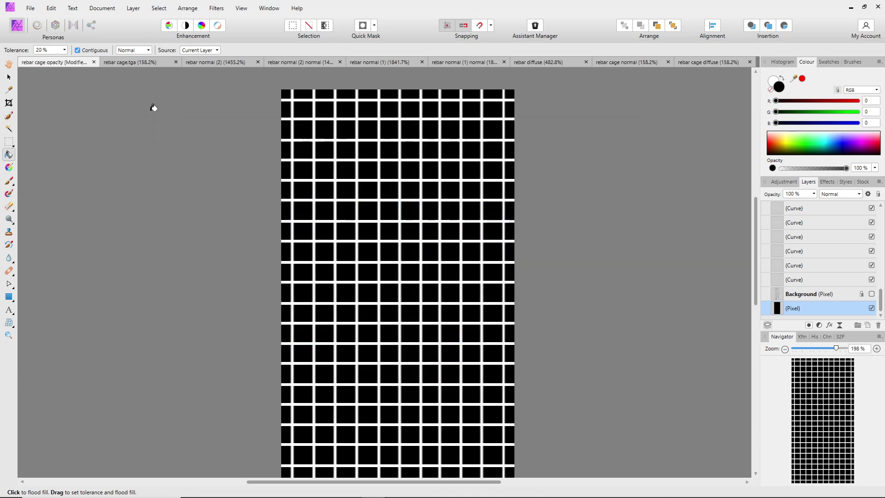
- Switch to IMVU Studio and unassign the opacity texture from the grid material
click(616, 64)
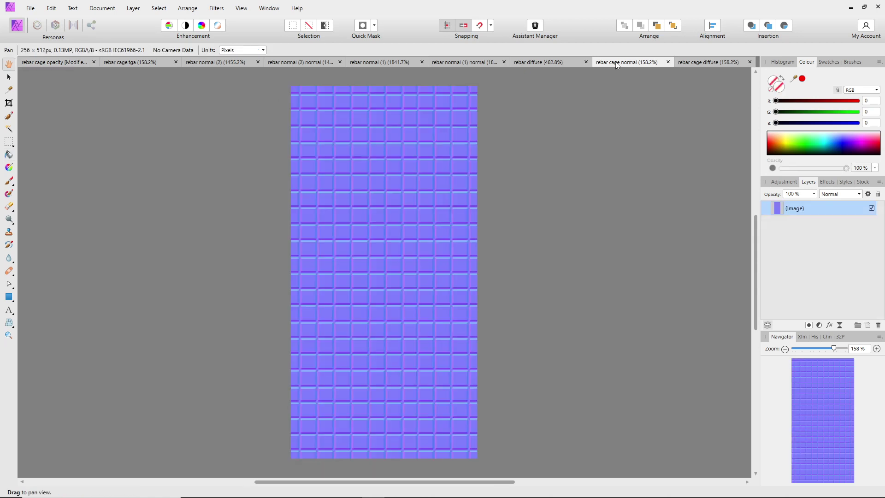
click(710, 64)
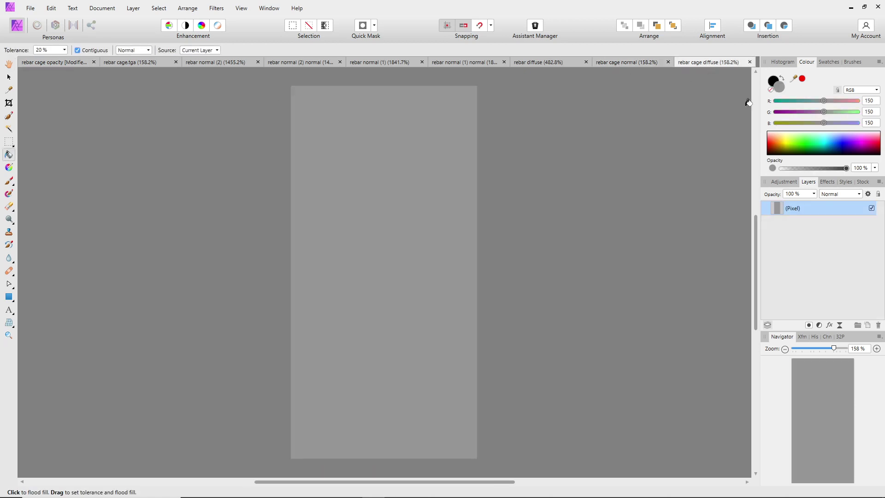
click(851, 8)
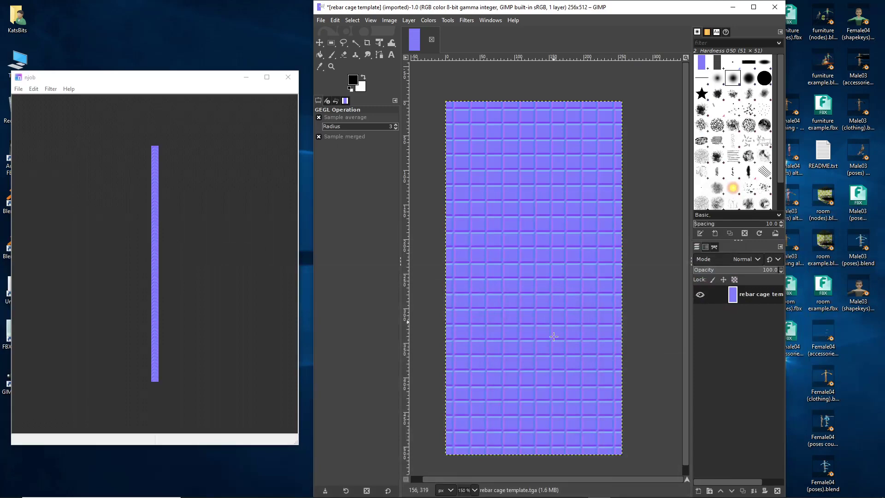
click(509, 488)
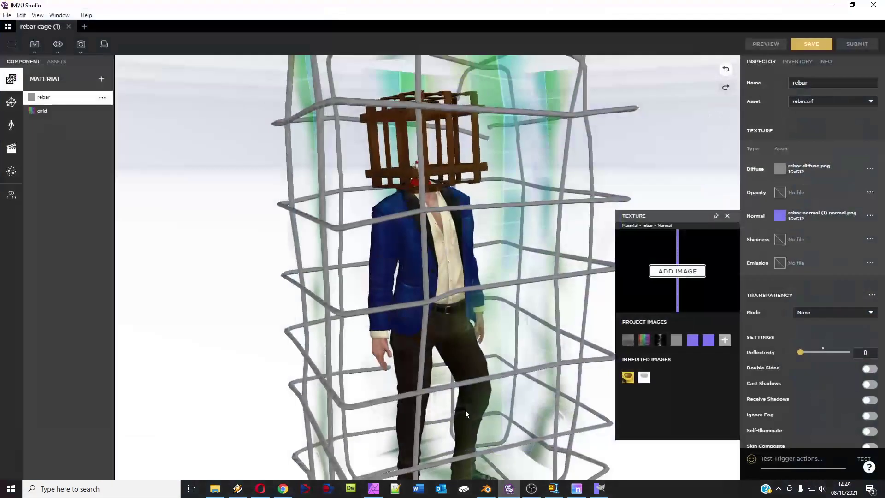
scroll(341, 243, down, 5)
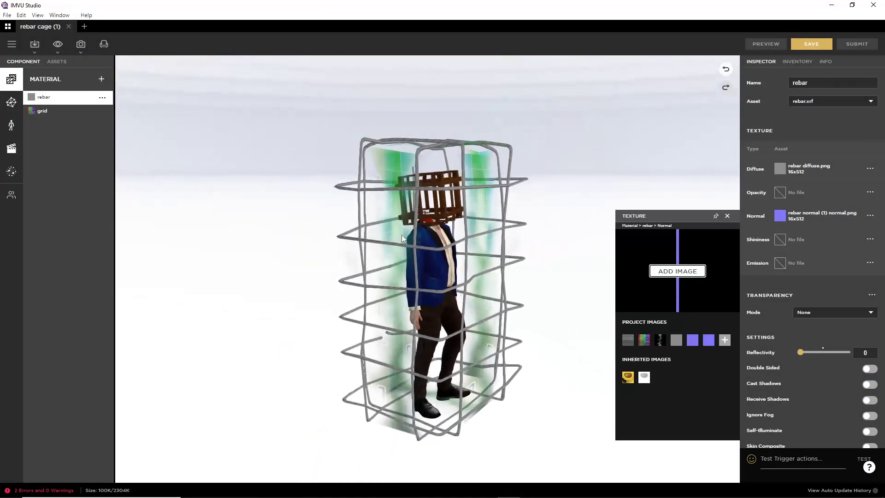
scroll(402, 234, up, 3)
mouse_move(444, 259)
mouse_down()
mouse_move(419, 256)
mouse_move(432, 255)
mouse_up()
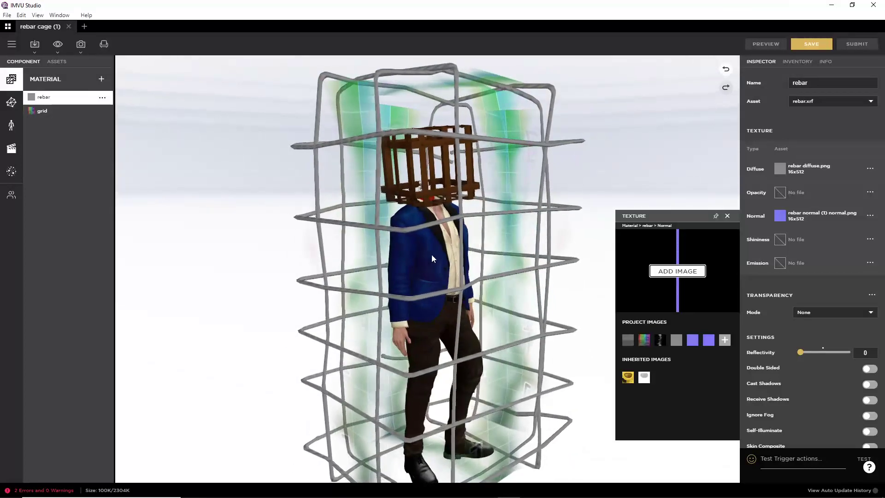
click(55, 114)
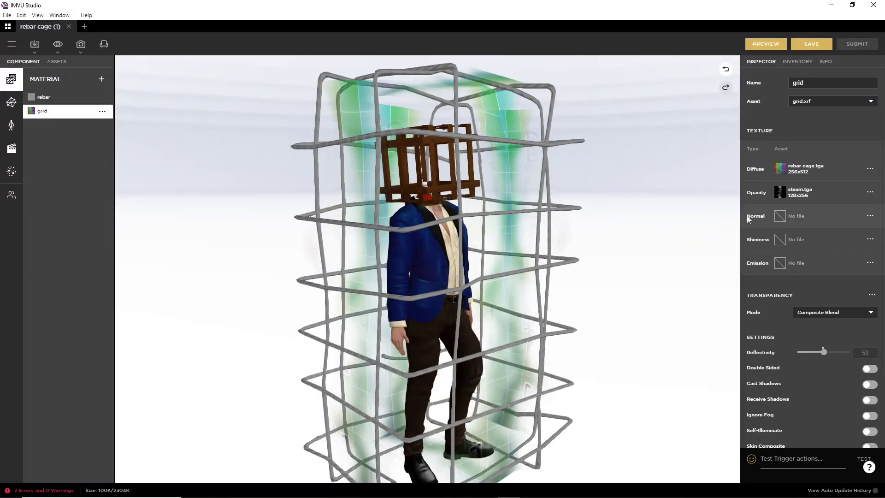
click(871, 193)
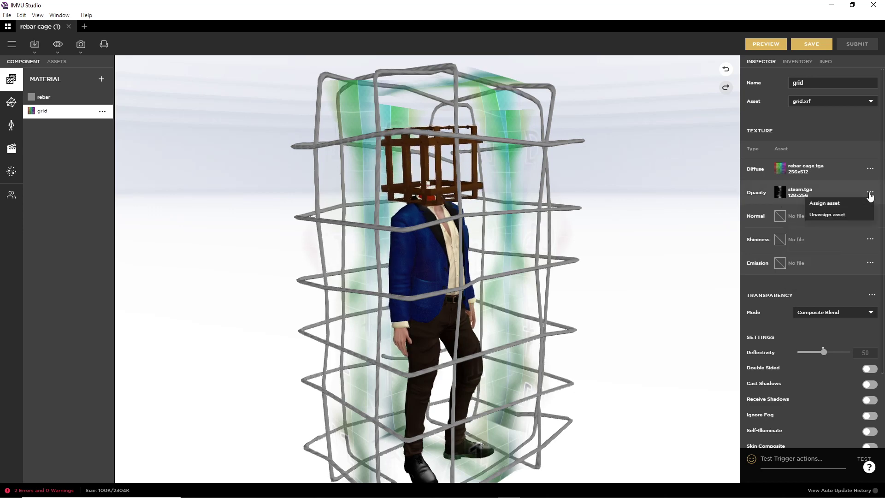
click(844, 215)
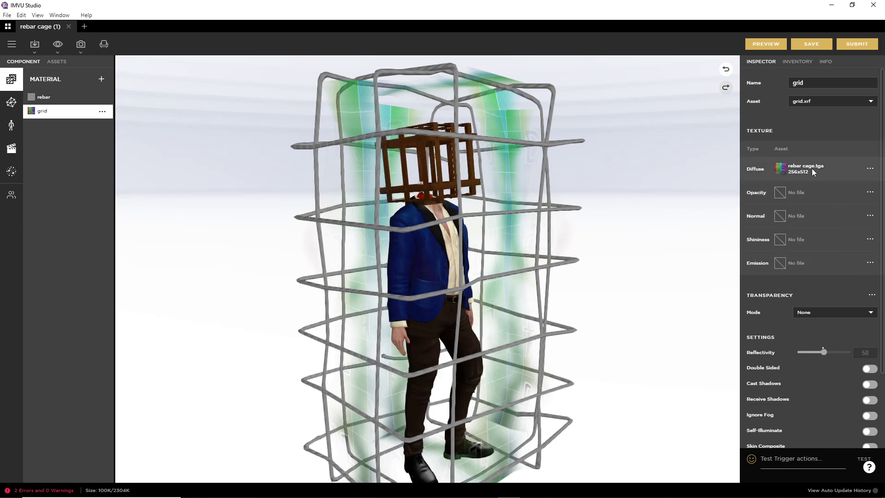
- Replace the grid material's diffuse texture with "rebar cage diffuse.png" from the Blender 2.8 folder
mouse_move(784, 169)
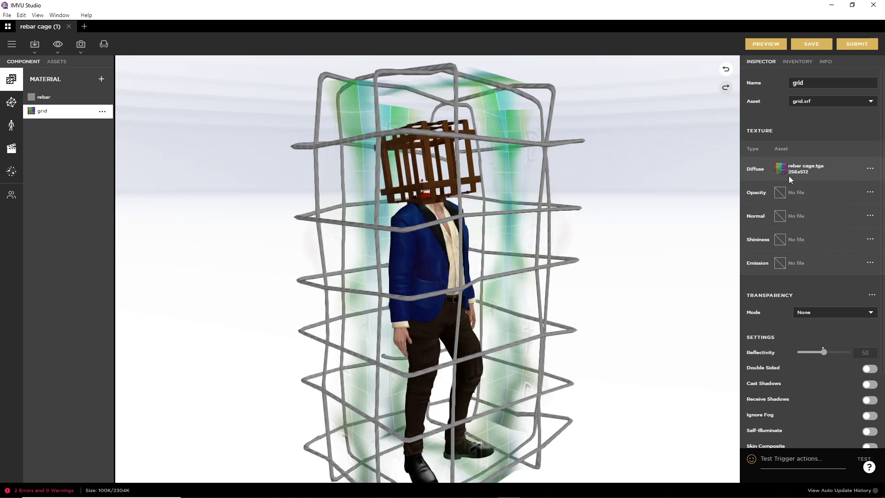
click(779, 169)
click(678, 224)
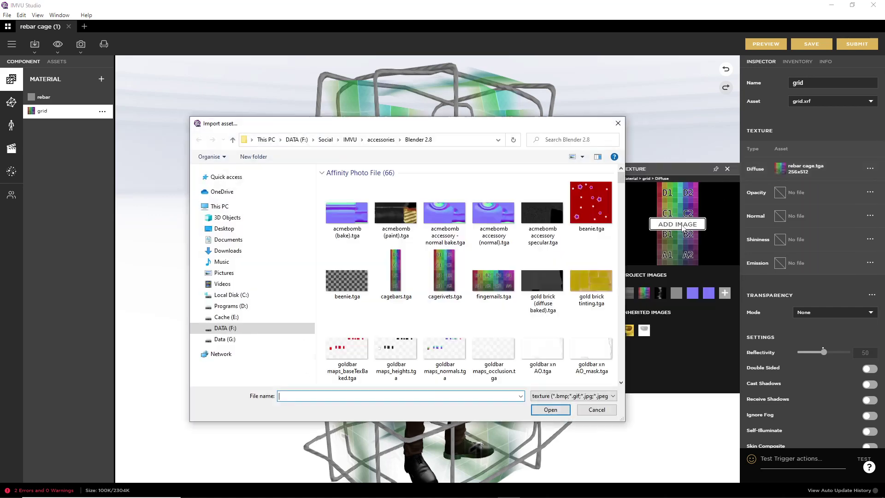
scroll(622, 211, down, 3)
drag(622, 211, 616, 351)
click(538, 338)
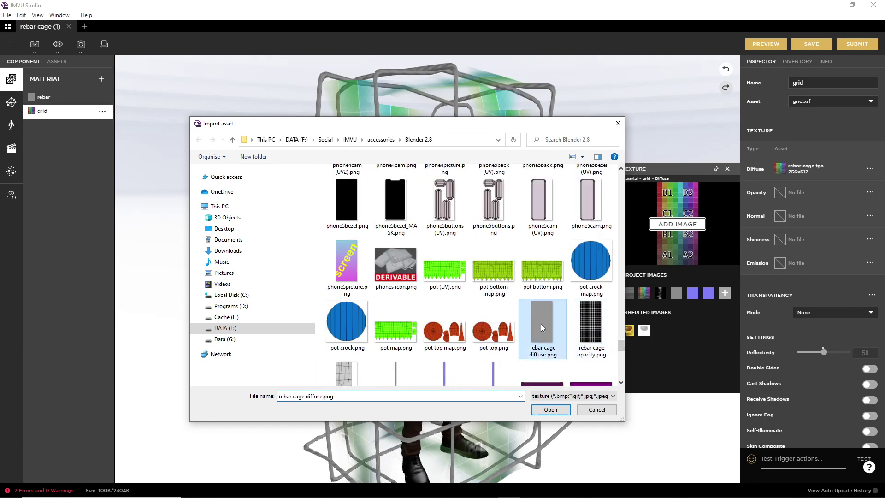
click(551, 410)
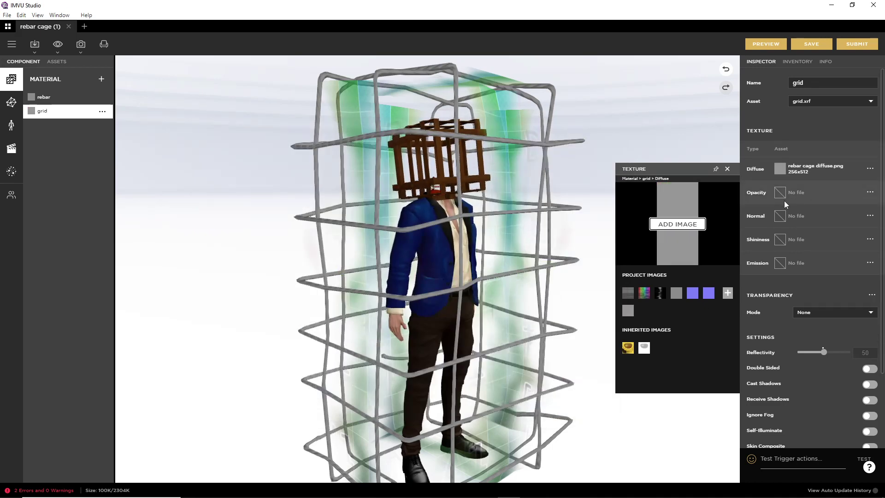
- Start importing an image for the grid material's Normal texture and browse to the rebar cage files
click(780, 216)
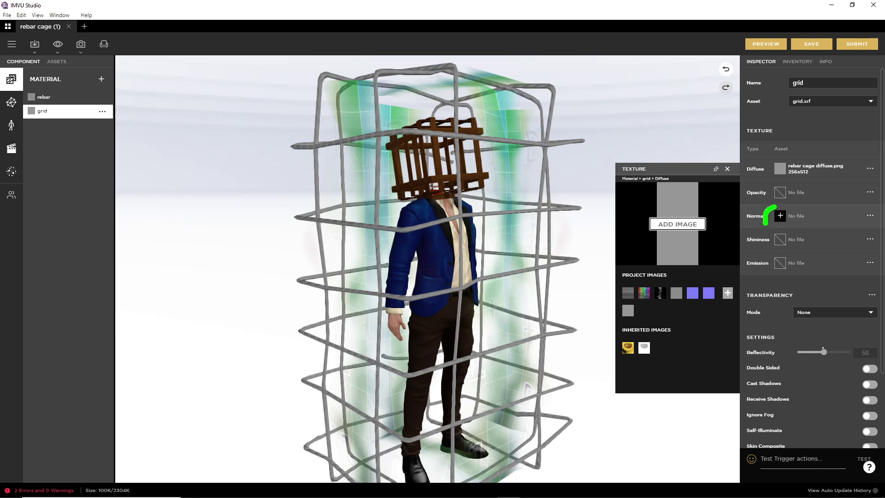
click(780, 215)
click(678, 271)
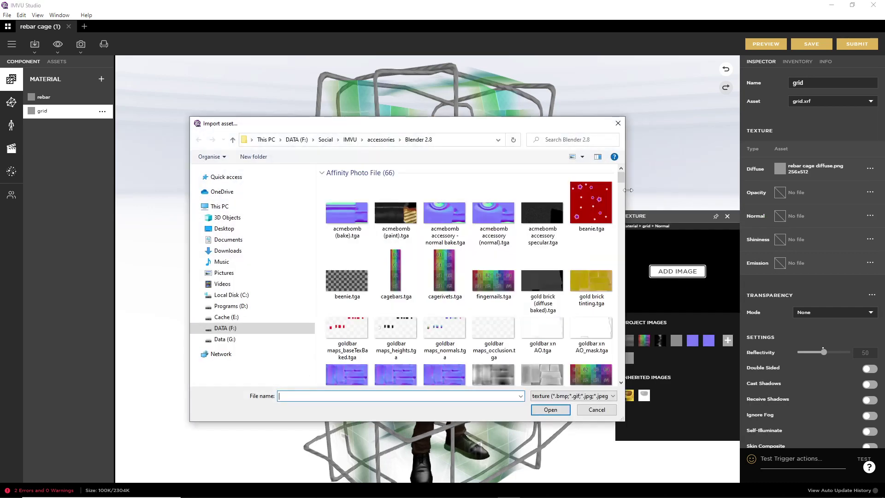
drag(621, 181, 622, 352)
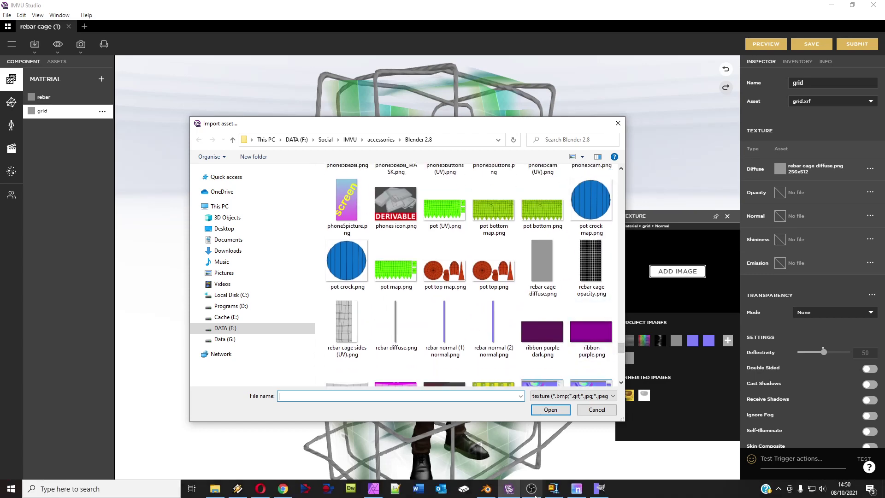
- Switch to Affinity Photo and export the whole rebar cage normal document as "rebar cage normal.png" at 256 x 512 px
click(374, 490)
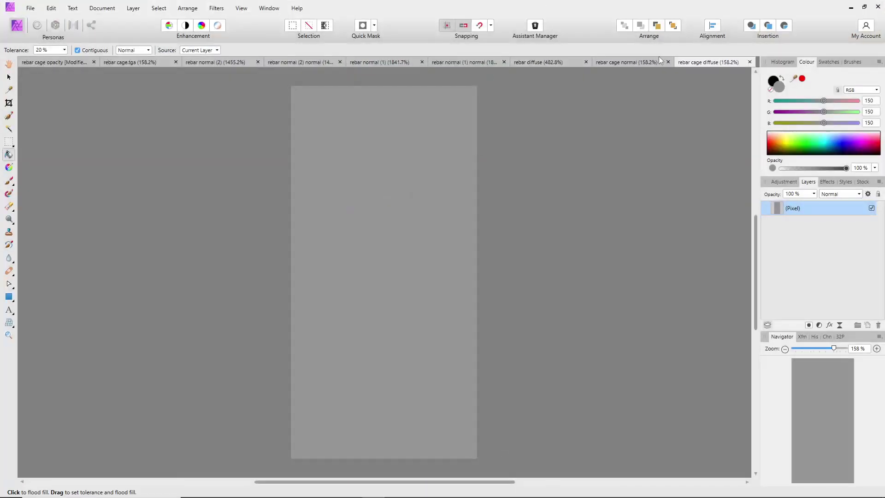
click(627, 62)
click(30, 8)
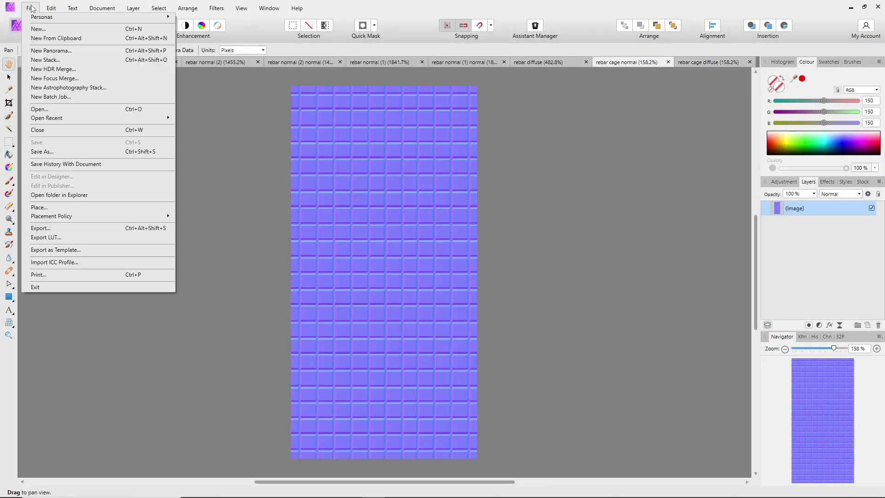
click(46, 228)
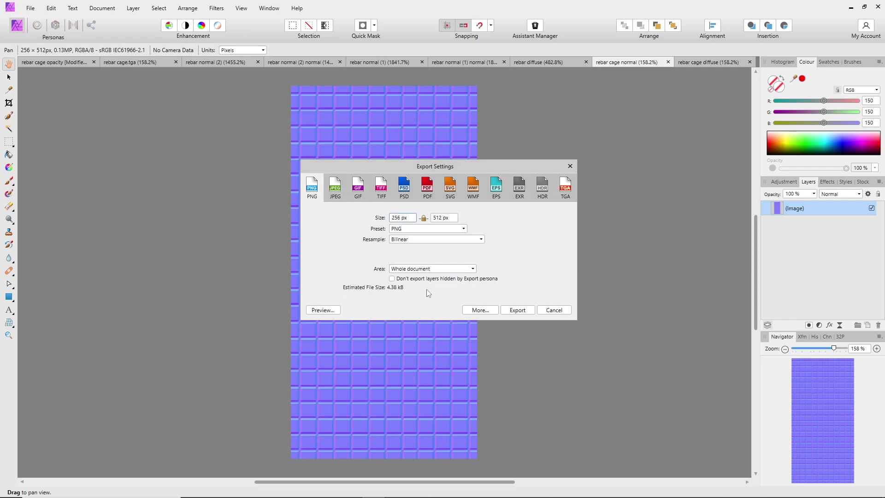
click(517, 310)
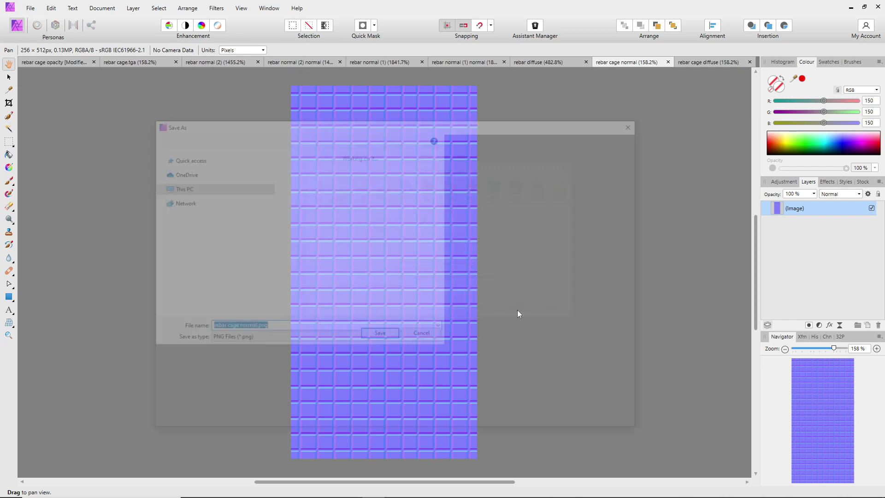
click(573, 422)
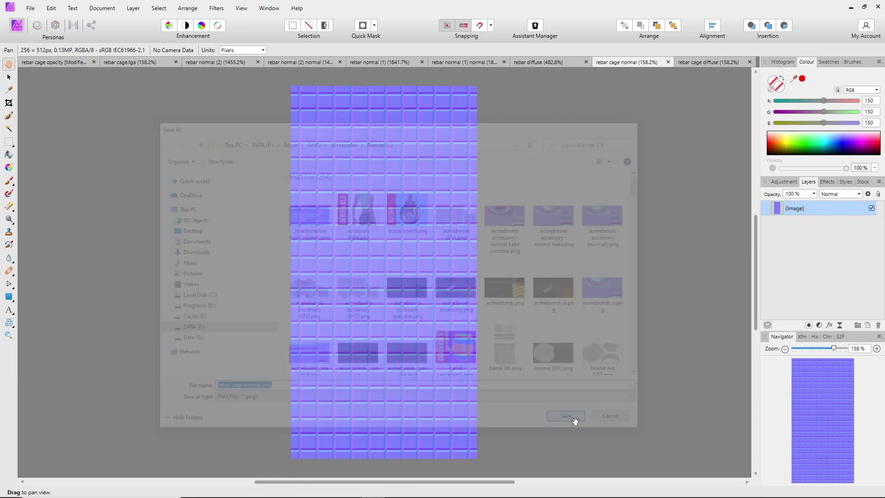
- Return to IMVU Studio, assign "rebar cage normal.png" as the grid material's normal texture and save the project
click(852, 7)
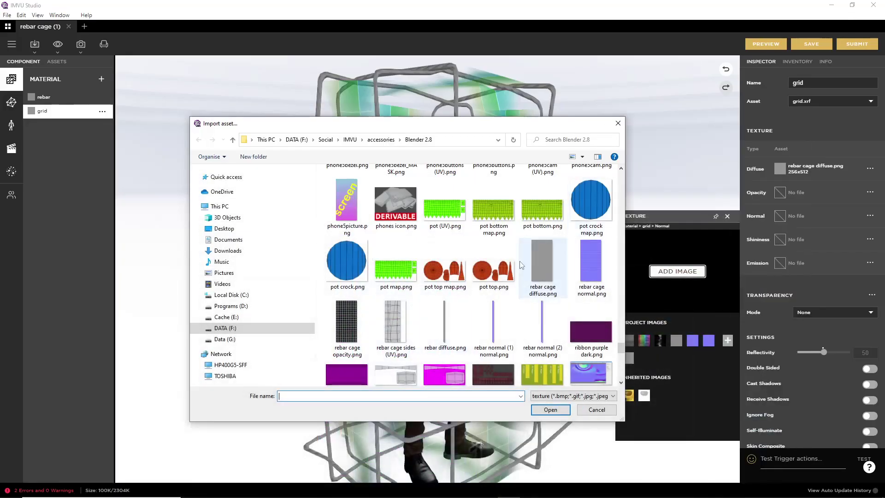
click(593, 265)
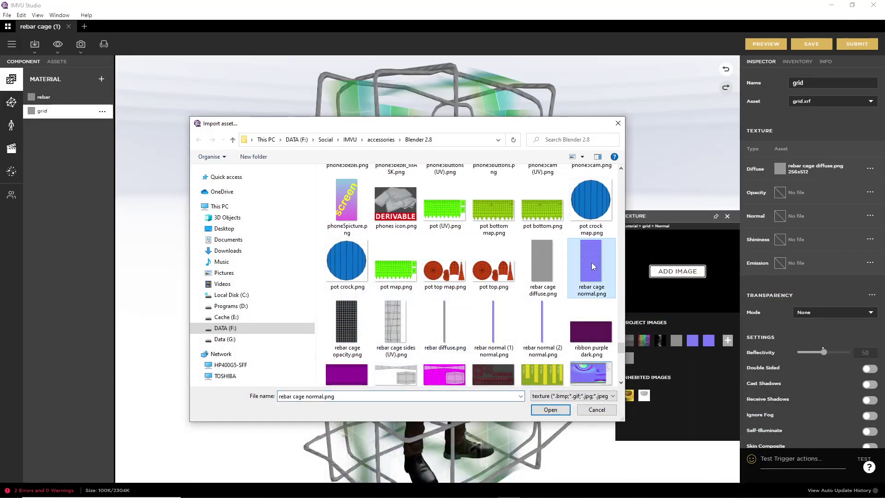
click(544, 411)
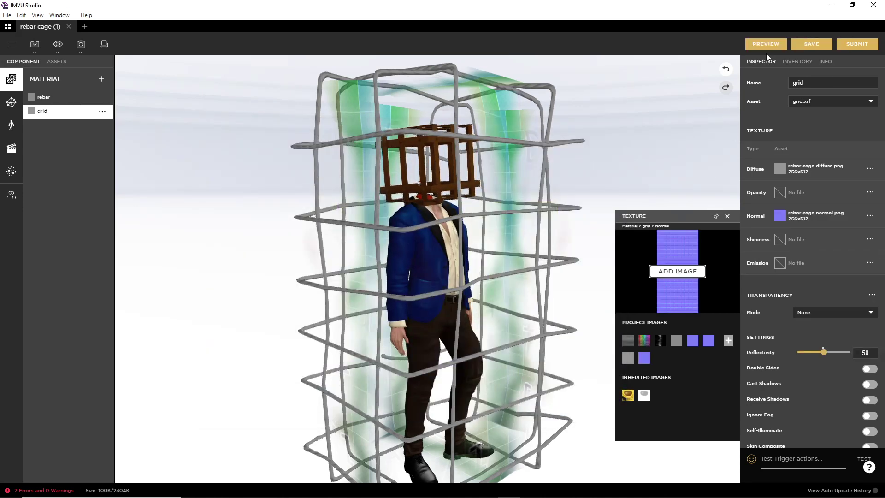
click(812, 44)
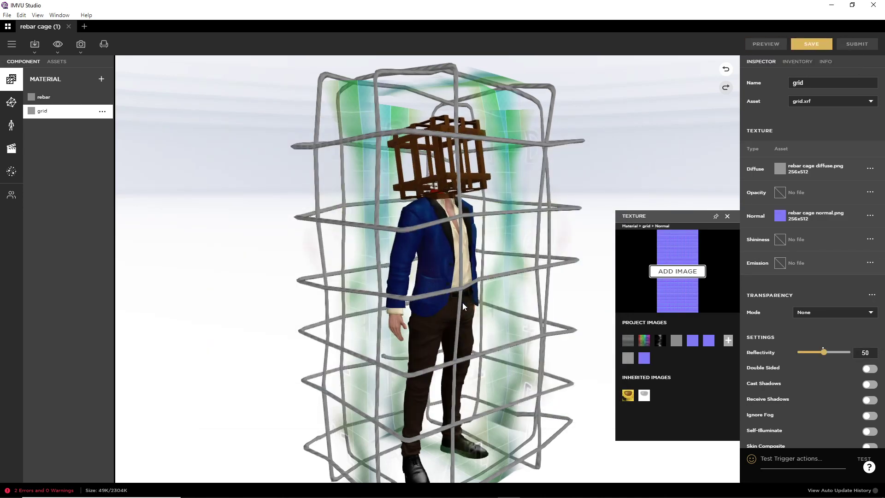
- Examine the textured grid surface and its outer vertical edges close up on the cage model
drag(435, 311, 311, 321)
scroll(458, 314, down, 5)
drag(483, 320, 462, 261)
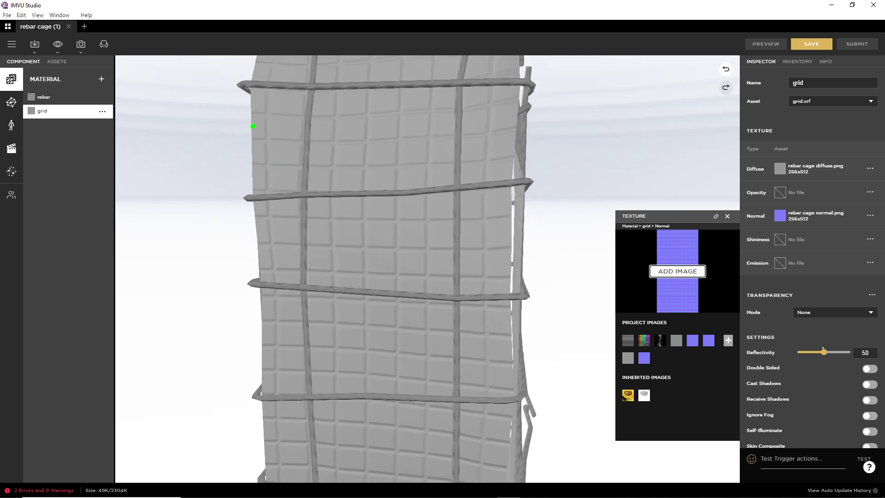
drag(252, 126, 253, 275)
drag(516, 115, 517, 255)
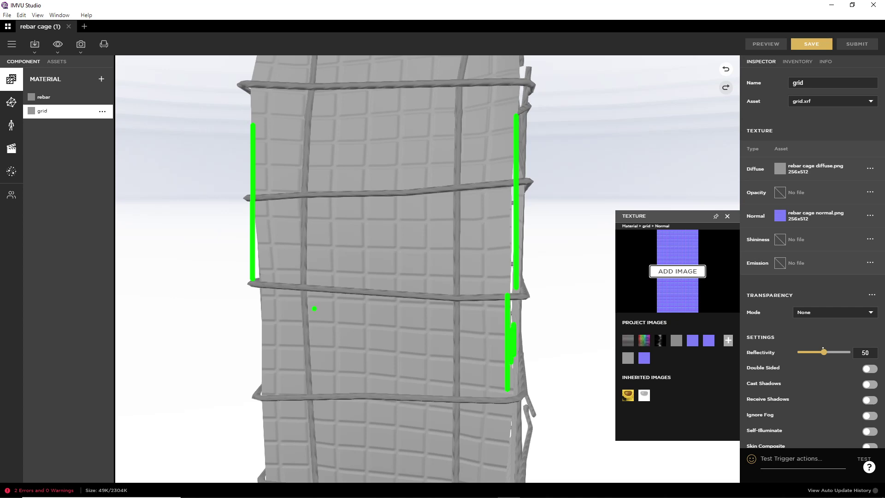
drag(261, 310, 263, 295)
key(Escape)
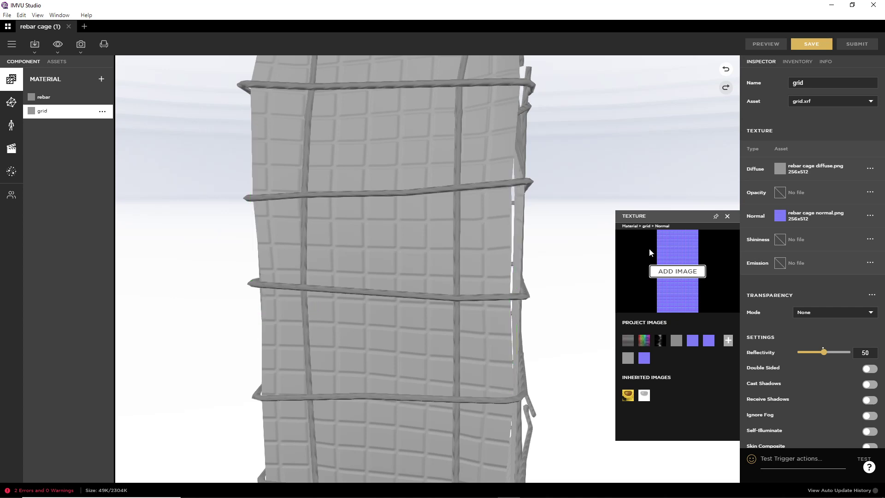
- Examine the grid's textured surface and the gaps along the cage's corners from several sides and distances
drag(543, 258, 450, 261)
drag(459, 258, 381, 279)
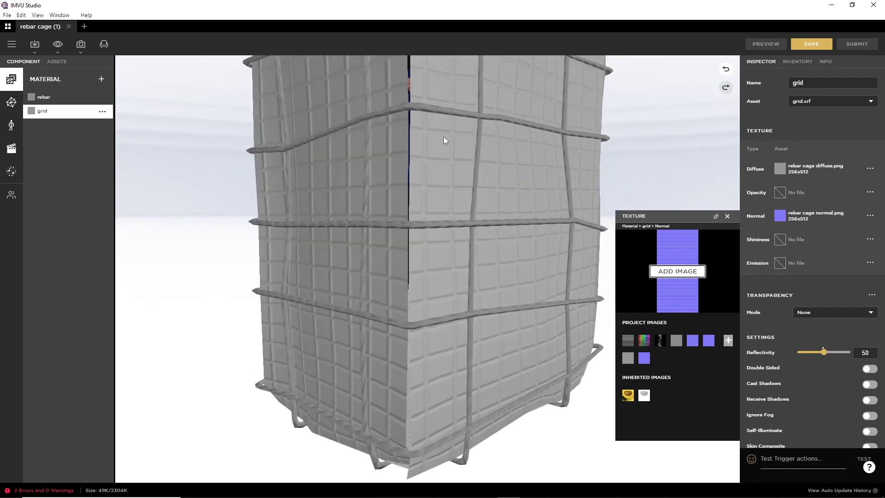
drag(444, 137, 463, 314)
scroll(399, 313, up, 5)
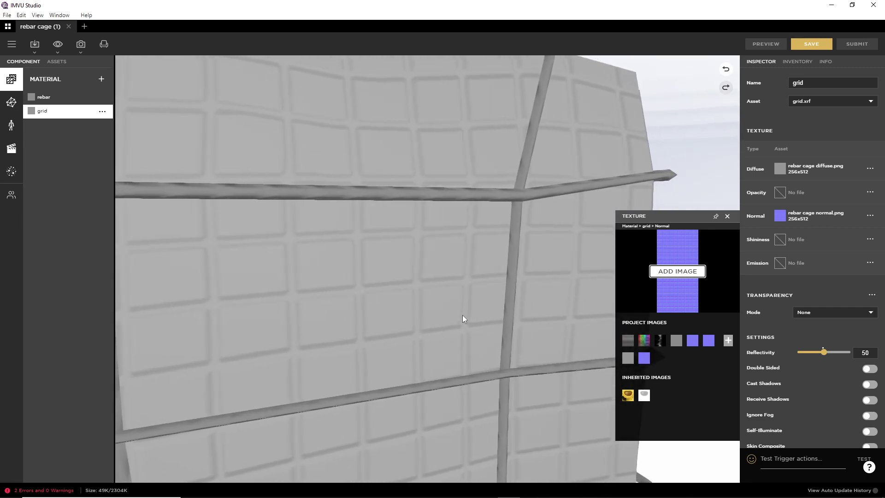
scroll(462, 315, down, 5)
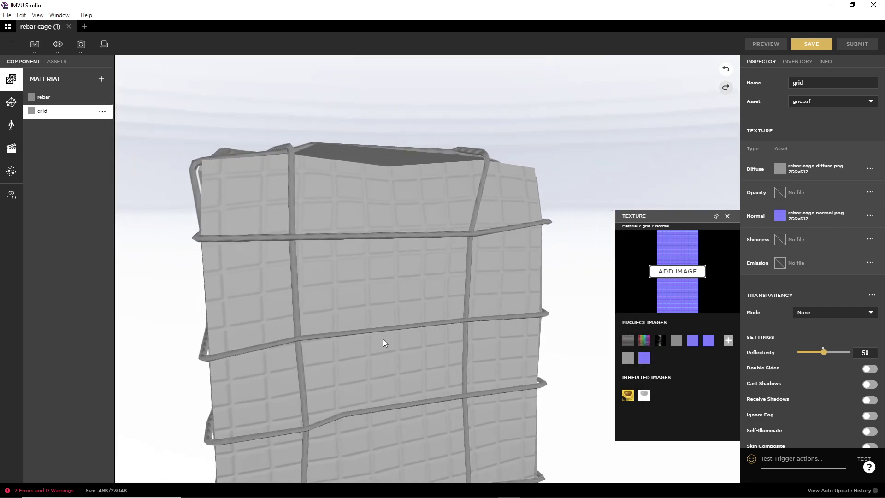
scroll(378, 340, up, 5)
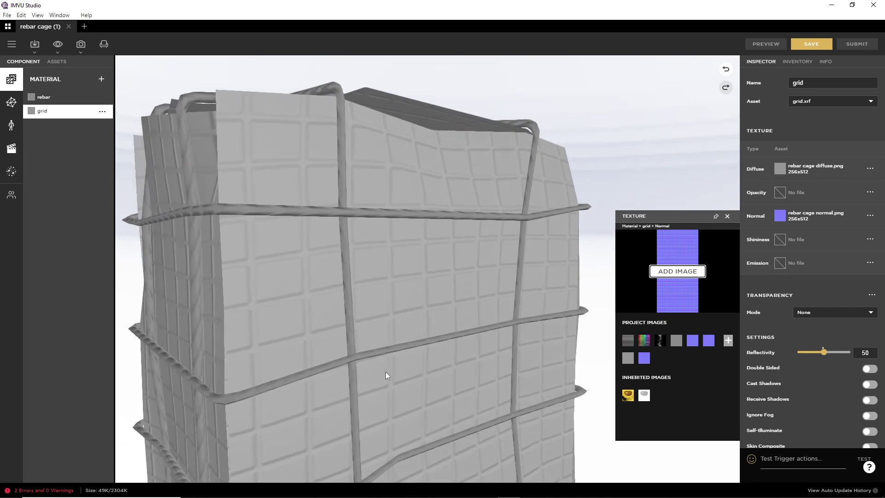
drag(358, 346, 403, 326)
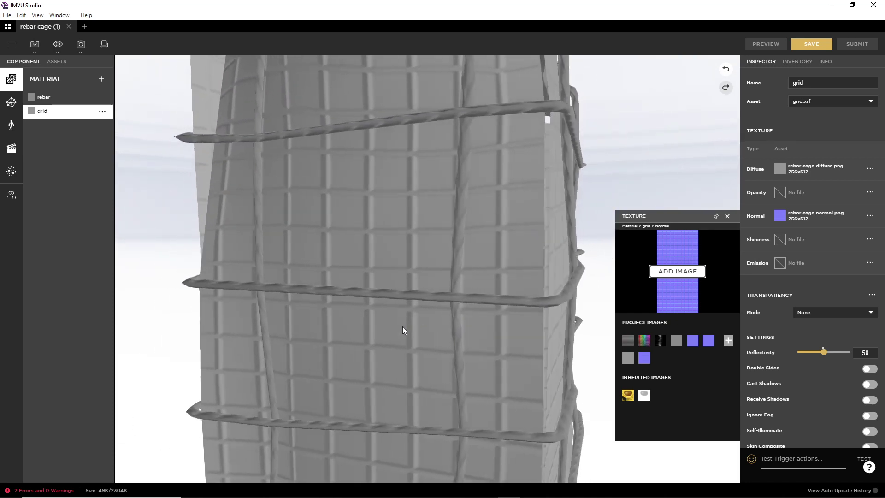
scroll(363, 325, down, 6)
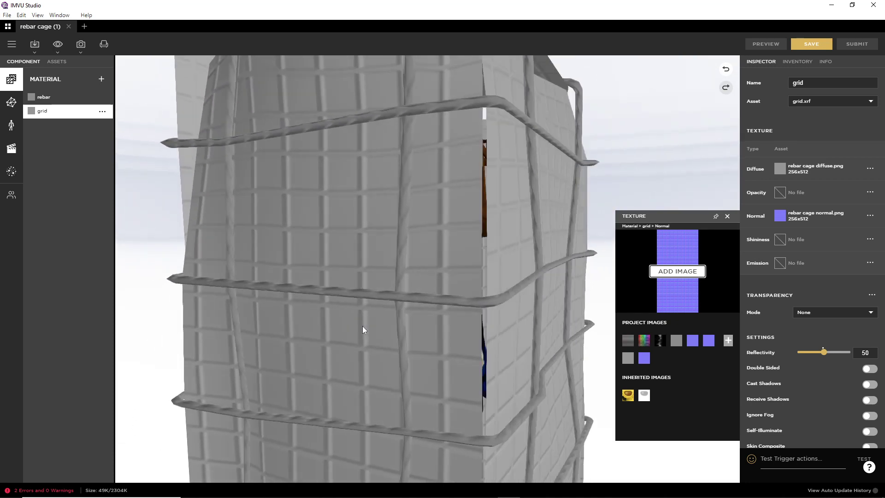
drag(335, 327, 422, 281)
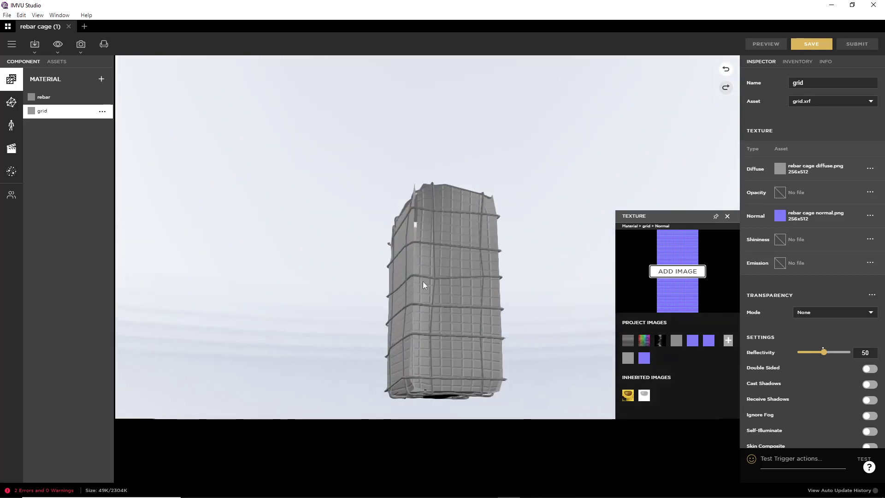
- Show the scene lights and examine how they shade the cage's faces from different sides
click(58, 45)
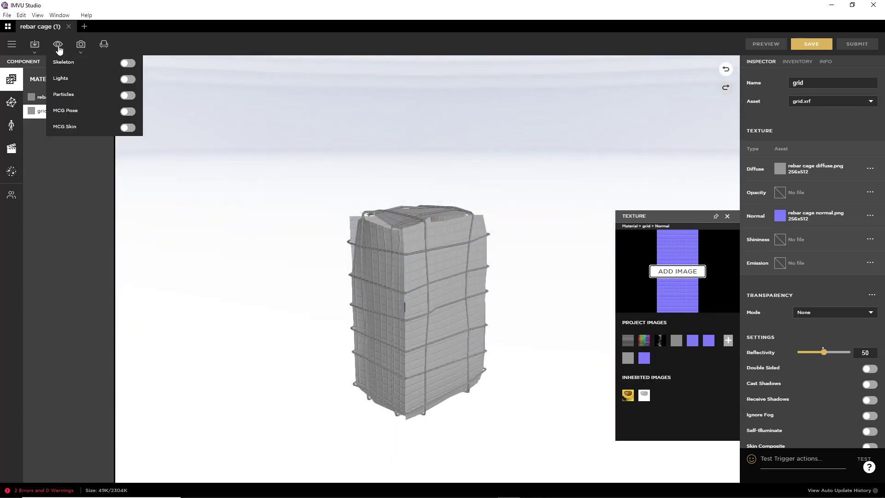
click(71, 79)
drag(257, 307, 466, 172)
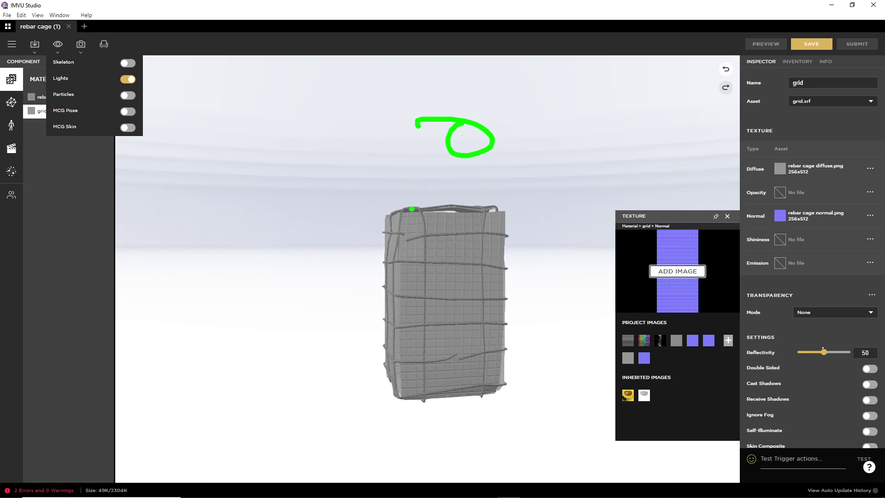
mouse_move(527, 226)
mouse_down()
mouse_move(339, 221)
mouse_move(351, 225)
mouse_up()
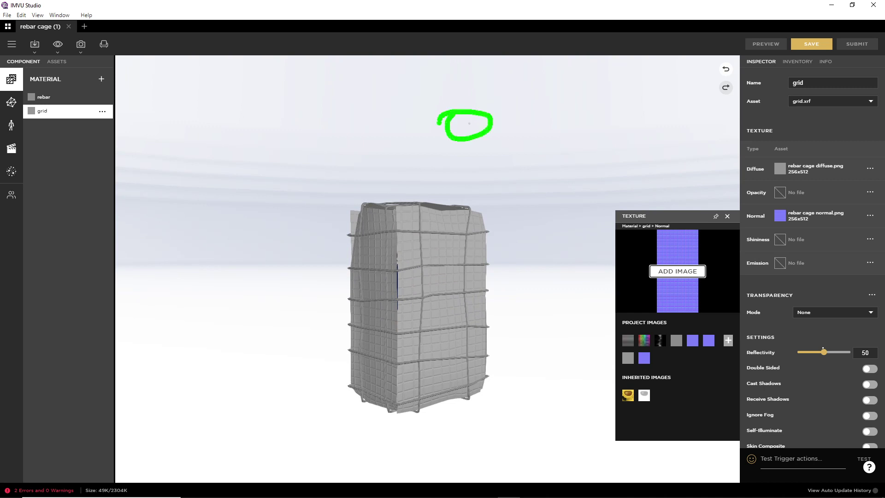
drag(498, 169, 414, 225)
scroll(348, 208, down, 5)
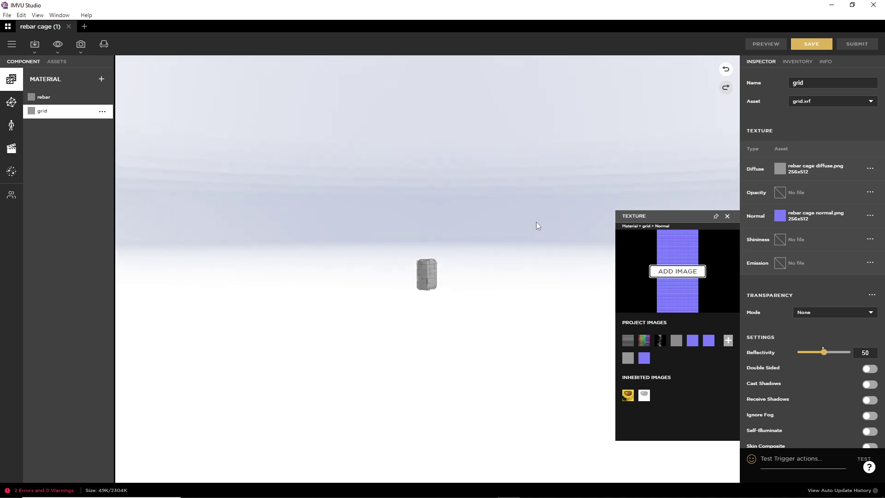
scroll(449, 222, up, 5)
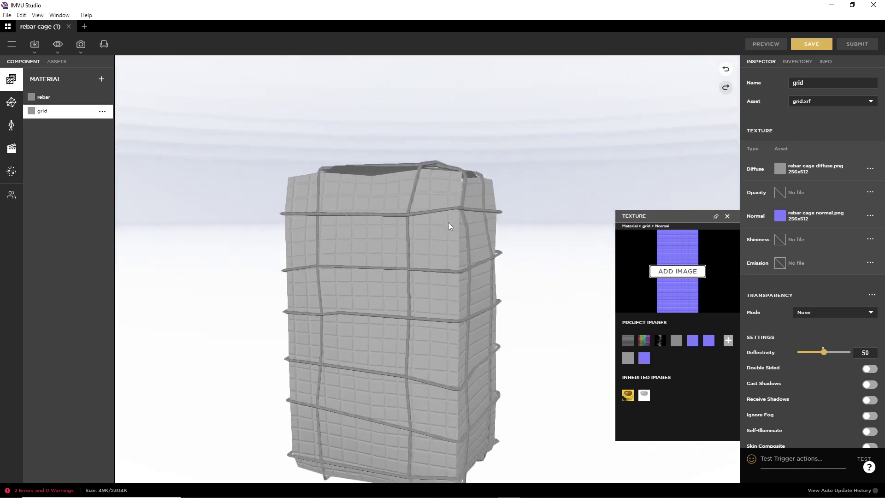
drag(448, 223, 311, 149)
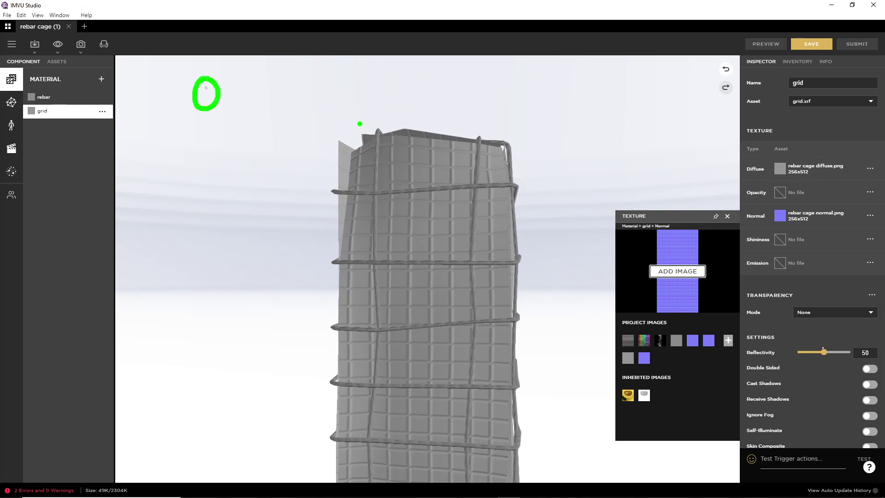
drag(430, 227, 328, 314)
scroll(328, 314, up, 3)
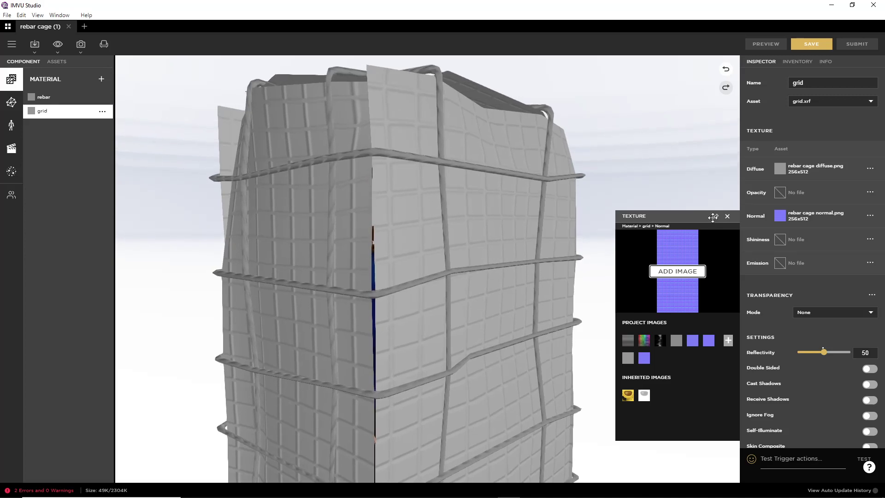
- Import "rebar cage opacity.png" as the grid material's opacity texture
click(782, 193)
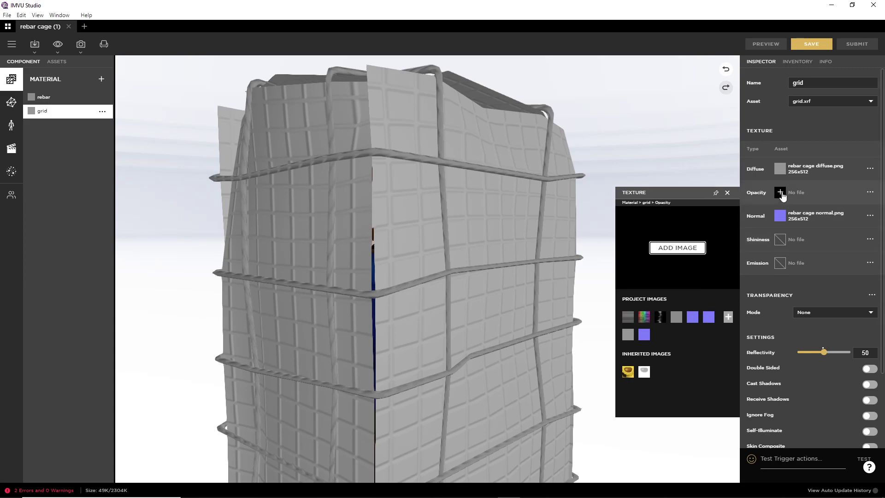
click(675, 252)
scroll(622, 181, down, 1)
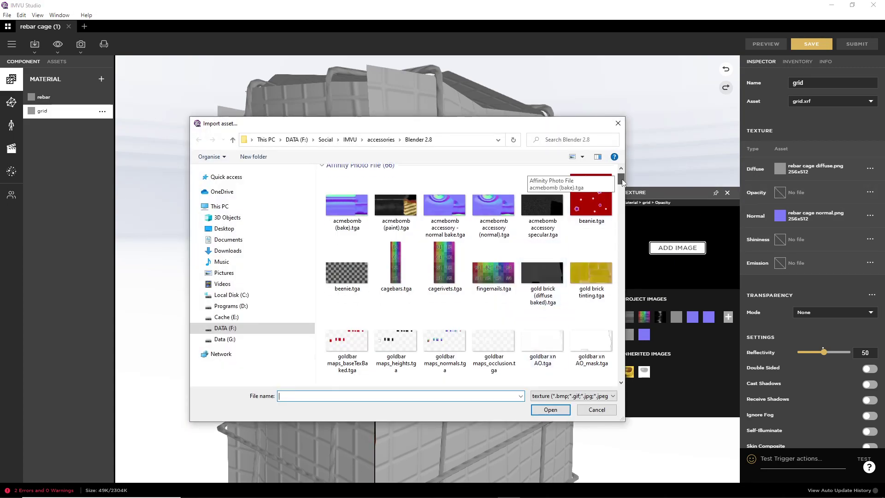
drag(622, 181, 621, 351)
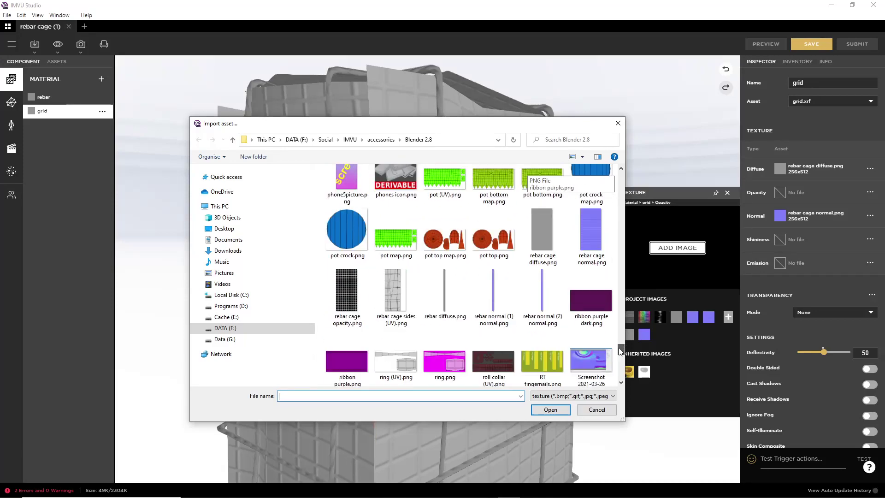
click(347, 295)
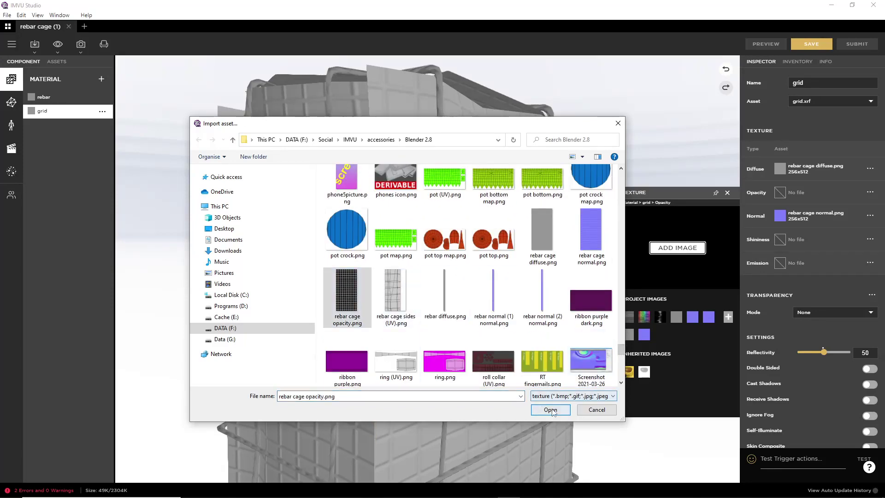
click(551, 410)
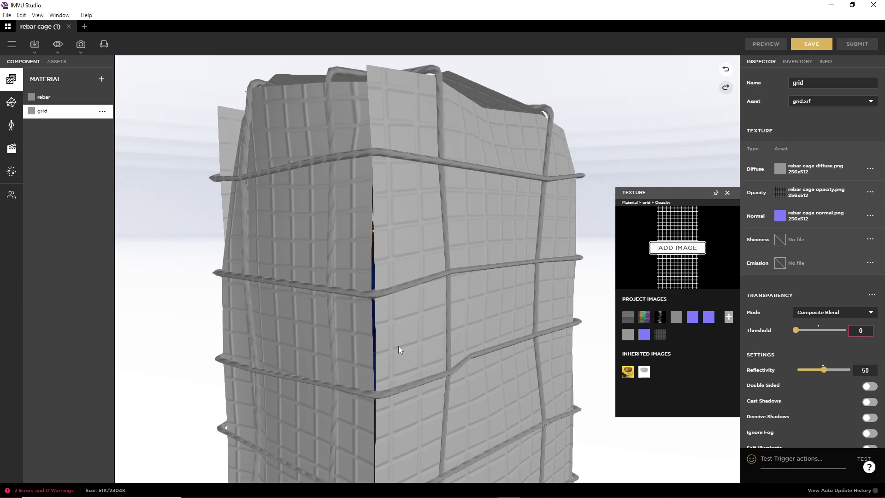
- Set the grid material's transparency mode to Alpha Test and check the see-through cage around the avatar
drag(398, 345, 583, 316)
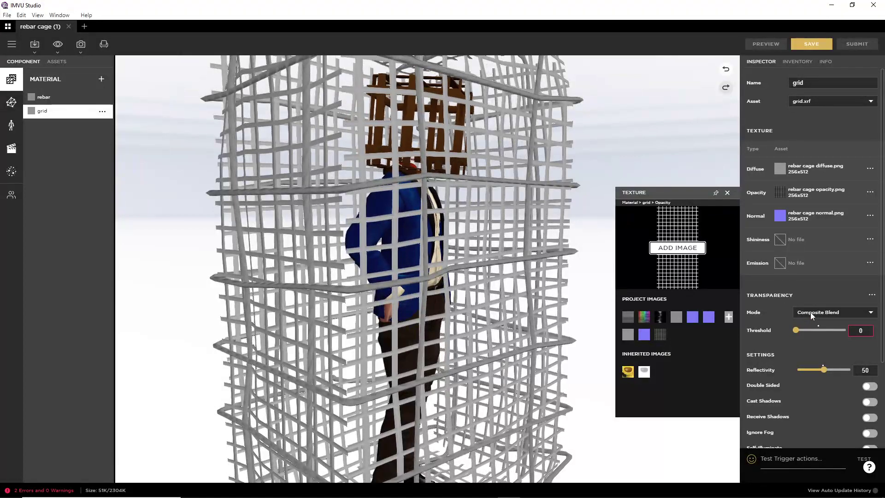
click(810, 311)
click(811, 335)
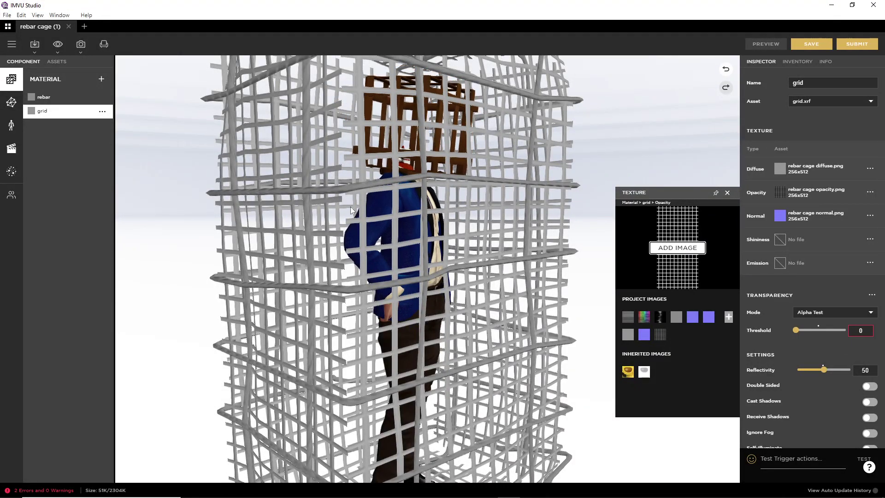
drag(378, 248, 351, 274)
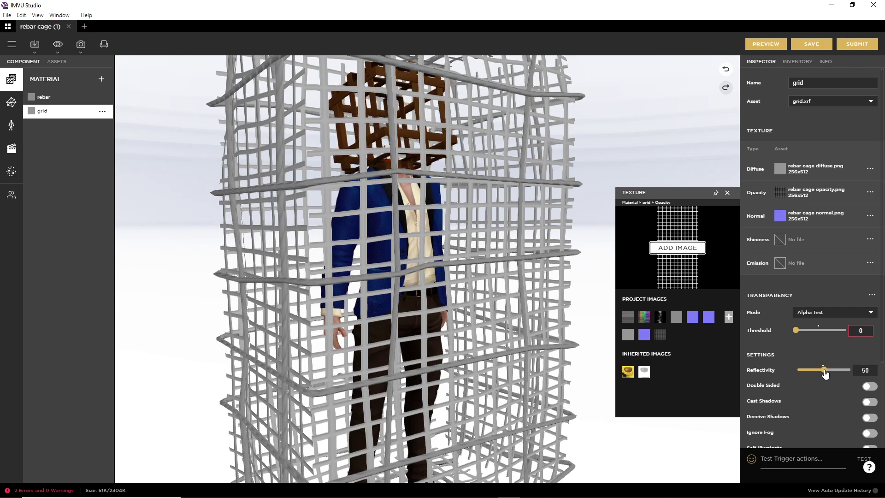
- Try reflectivity values of 62, 76 and 90 on the grid material, applying the changes and checking the cage
click(808, 46)
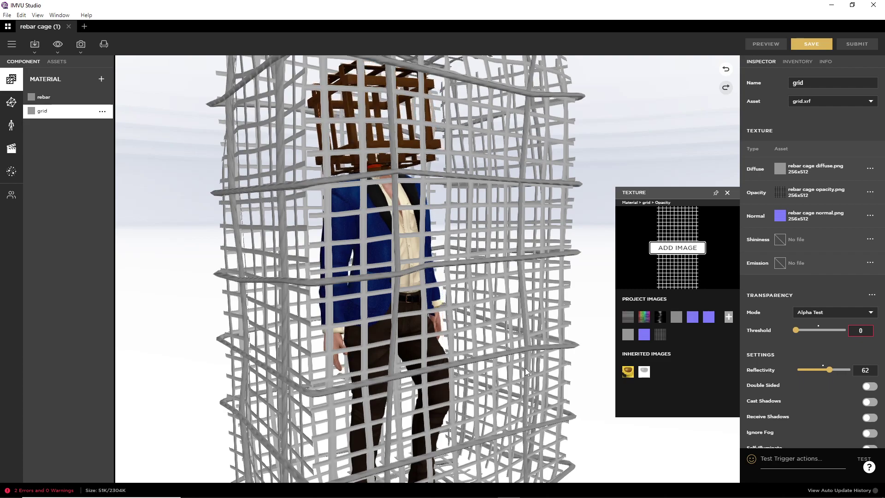
drag(533, 369, 528, 337)
drag(834, 373, 837, 375)
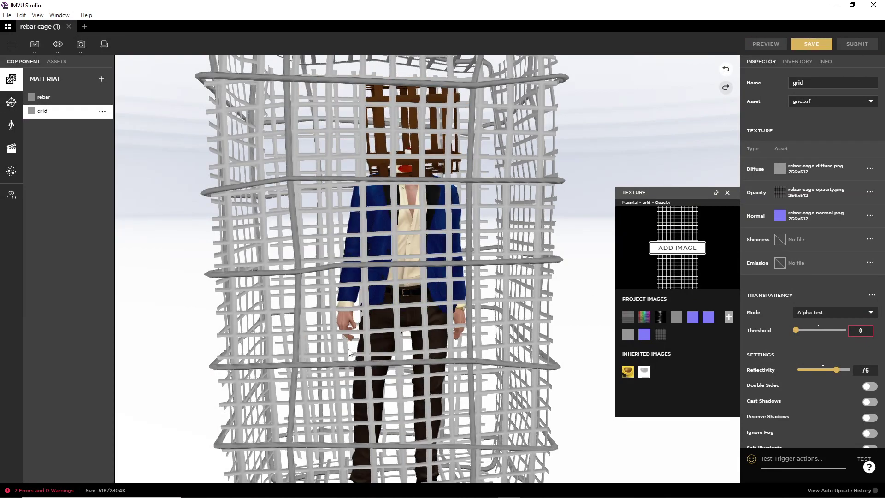
drag(409, 352, 461, 355)
click(840, 371)
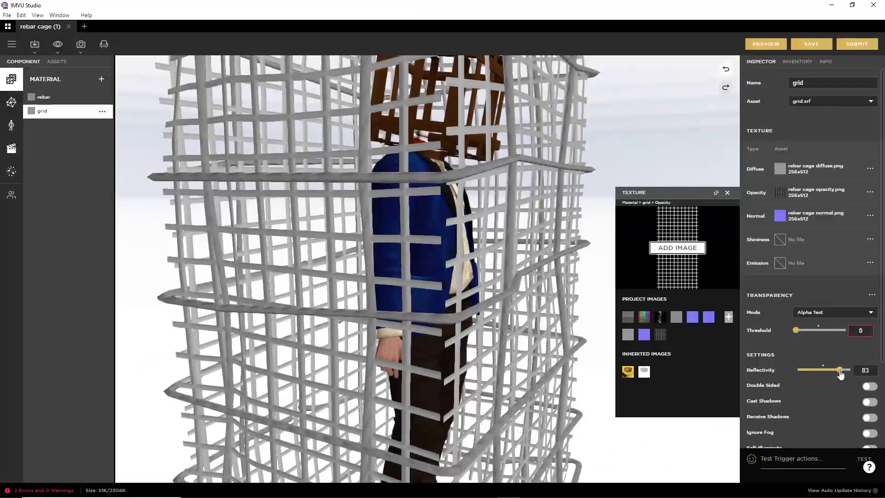
click(766, 44)
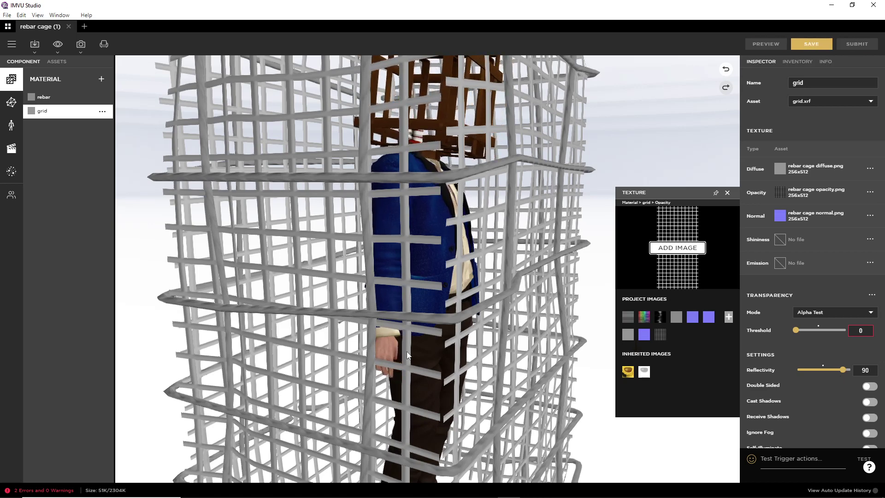
- Set the grid material's reflectivity to 0 and its transparency threshold to 0.5, and inspect the mesh up close
click(846, 371)
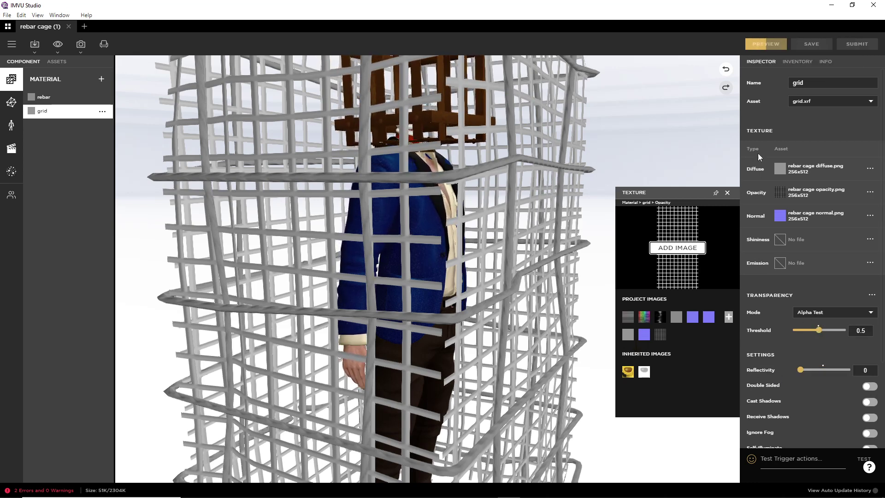
drag(525, 375, 442, 382)
scroll(463, 371, up, 3)
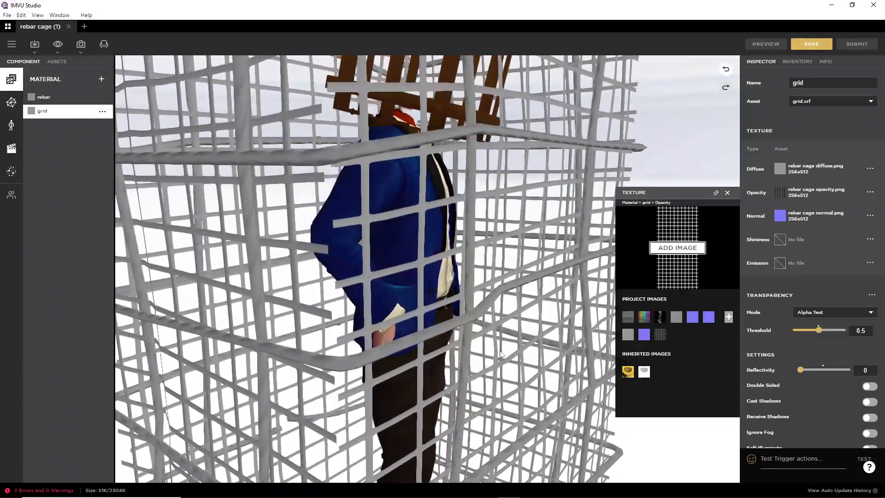
drag(502, 354, 405, 322)
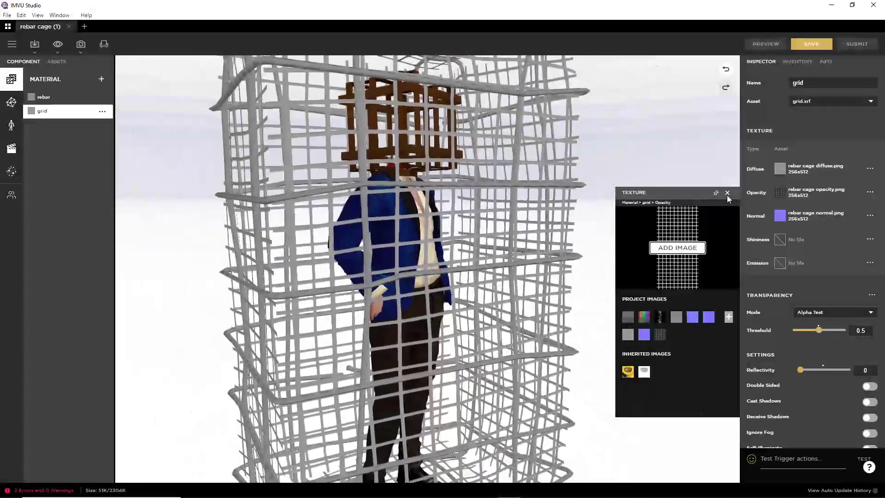
- Raise the grid material's transparency threshold to 0.69, save the project and inspect the thinner mesh from several sides
drag(822, 335, 825, 335)
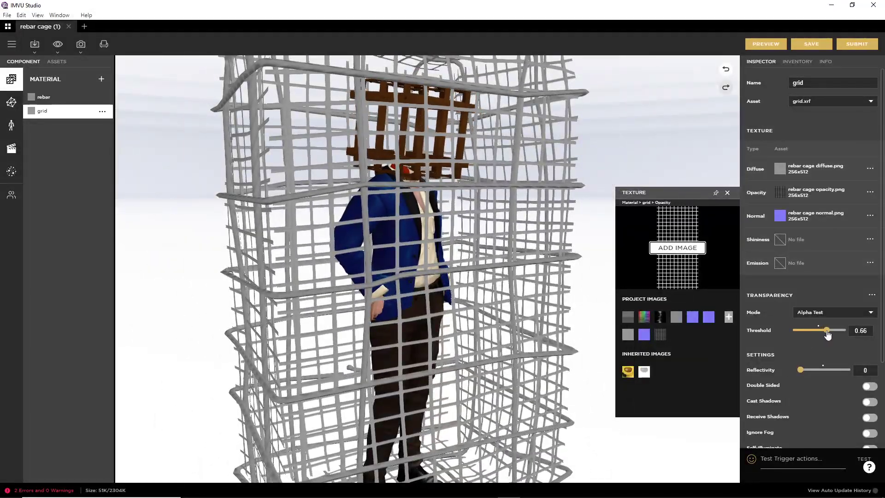
click(812, 44)
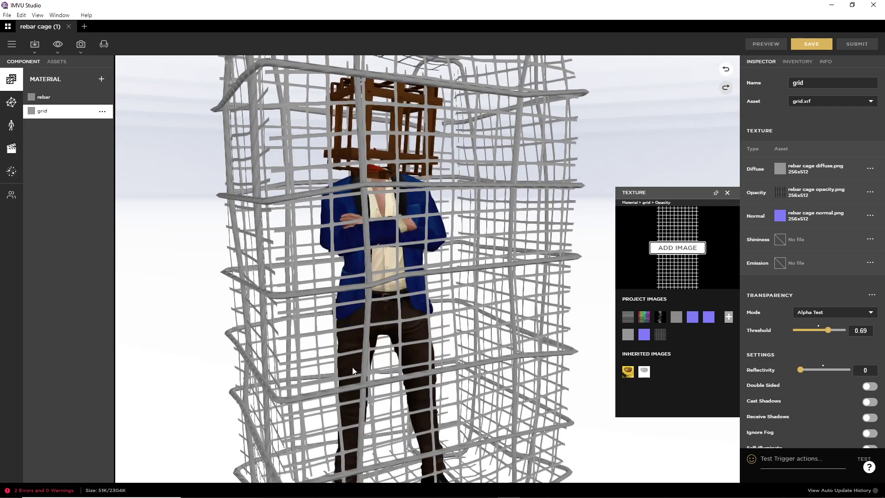
scroll(348, 358, up, 3)
drag(350, 355, 385, 324)
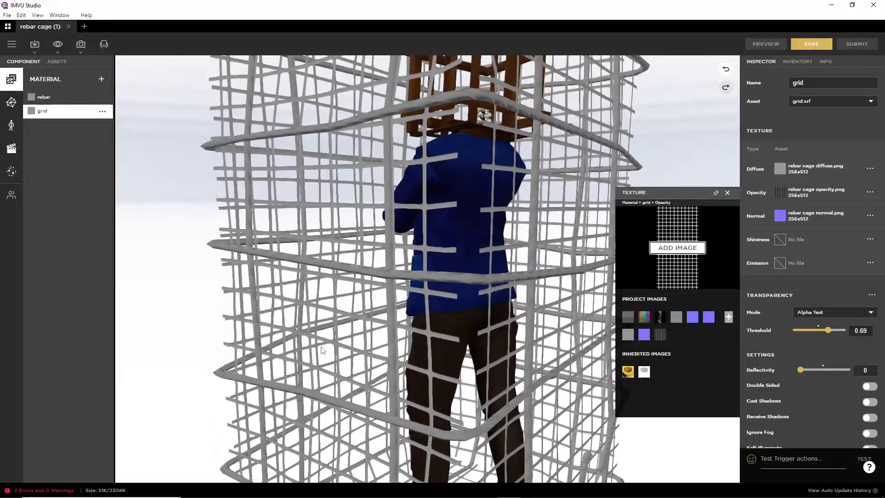
drag(322, 350, 399, 344)
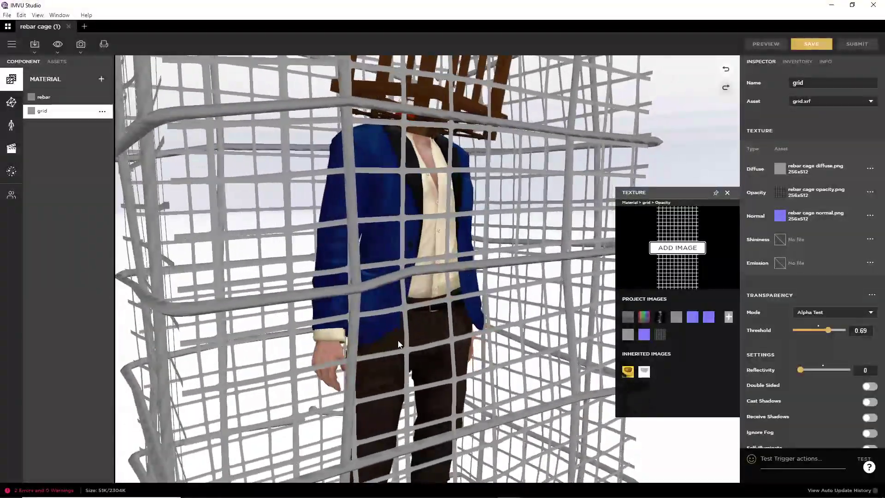
- Enable Cast Shadows and Receive Shadows for the grid material
scroll(833, 380, down, 3)
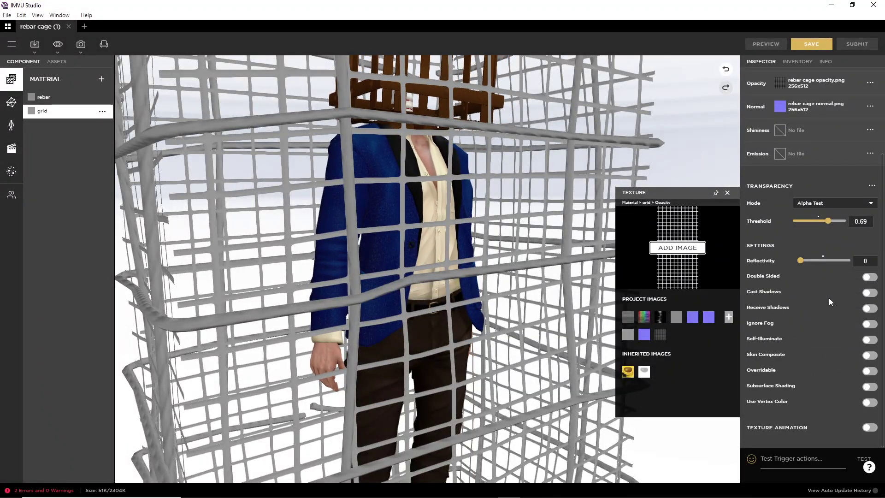
click(870, 294)
click(870, 308)
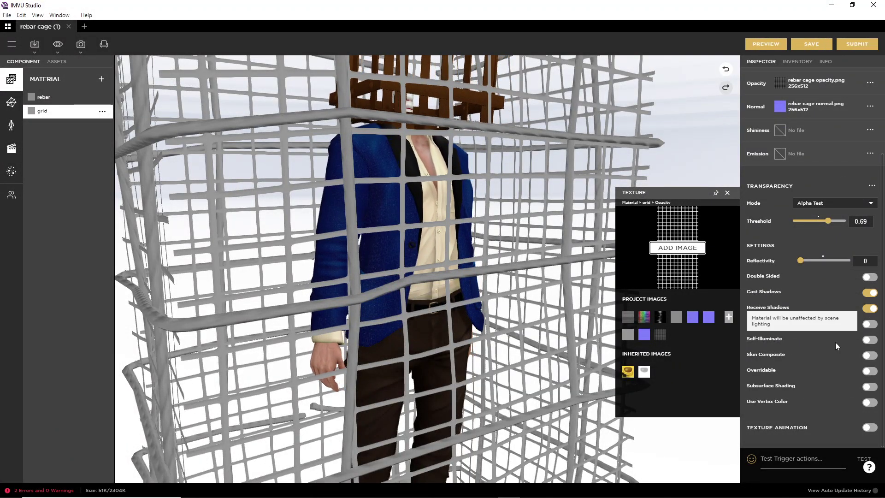
- Preview the grid material's changes, and enable Cast Shadows and Receive Shadows for the rebar material
click(764, 44)
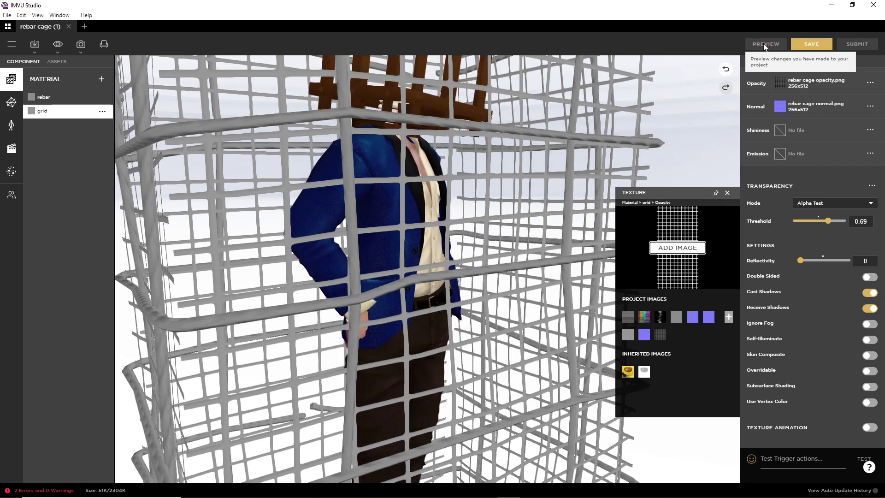
click(43, 98)
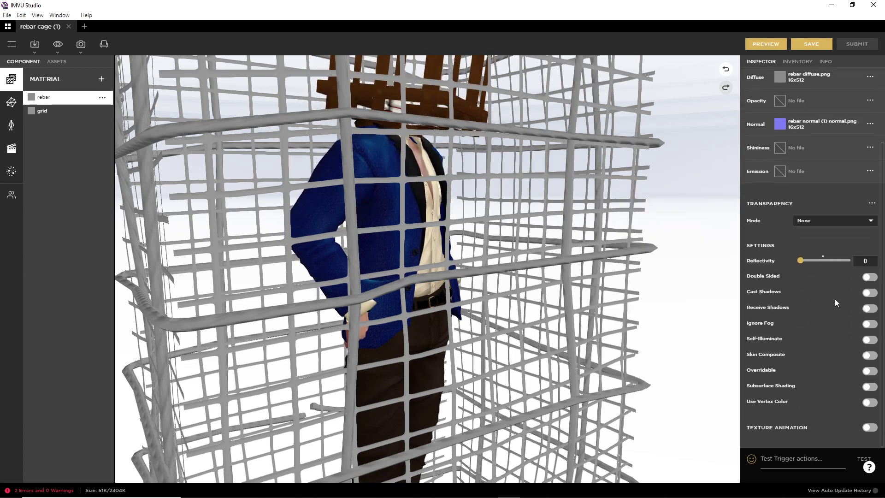
click(870, 309)
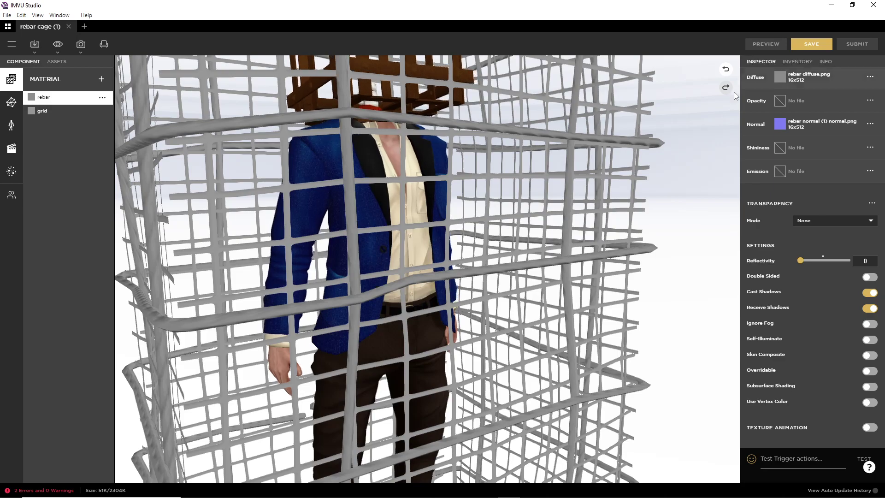
drag(304, 365, 415, 343)
scroll(397, 341, down, 5)
scroll(427, 345, up, 6)
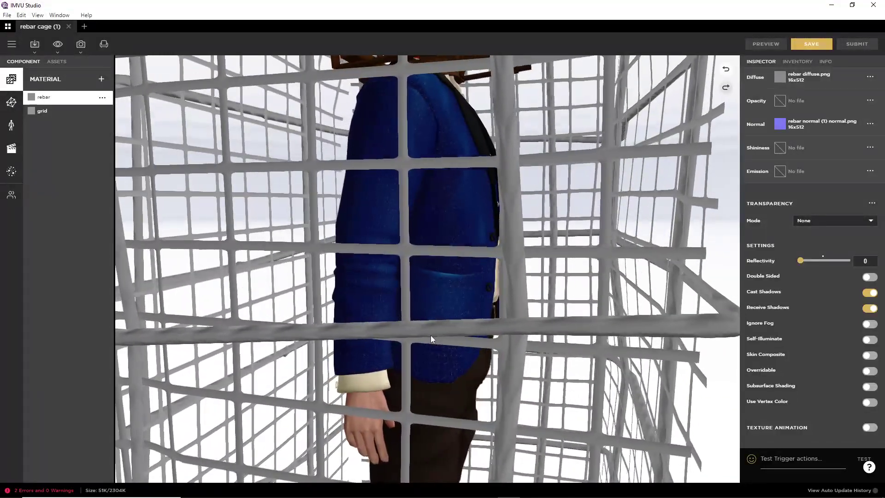
scroll(431, 340, up, 2)
drag(431, 336, 507, 207)
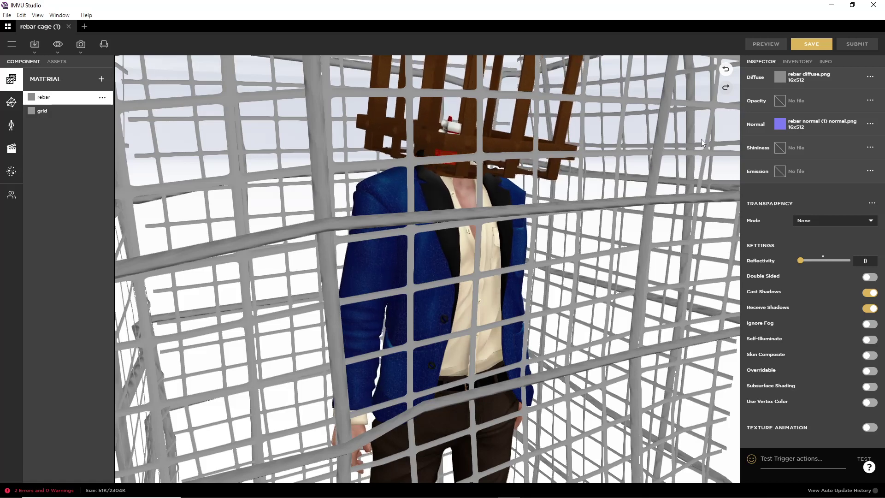
- Filter the inventory to Rooms and load the Tauntaun Temp... room as the preview scene
click(805, 61)
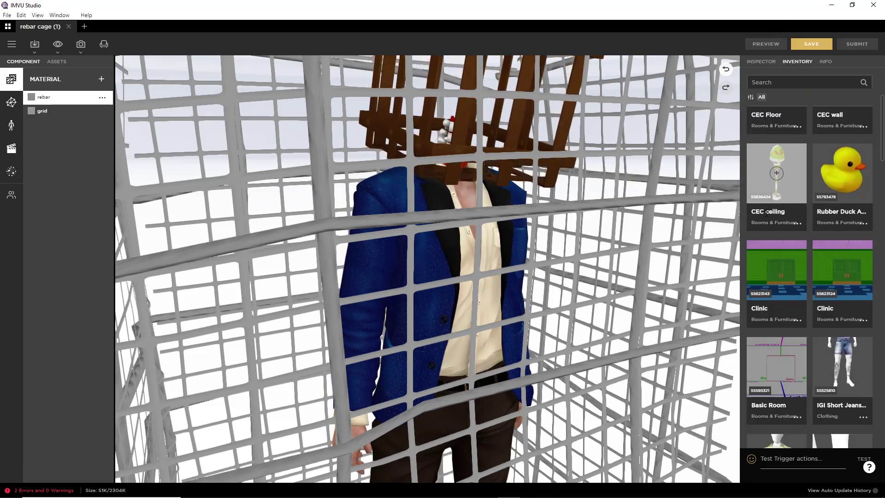
click(761, 98)
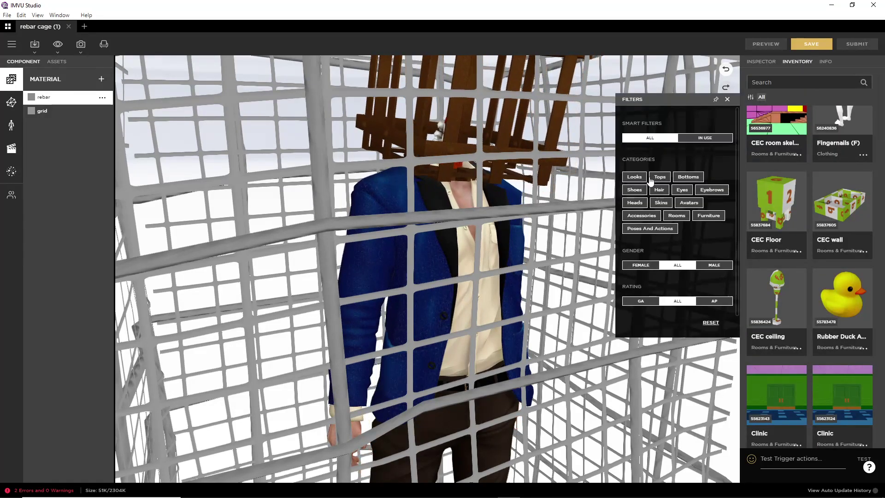
click(677, 216)
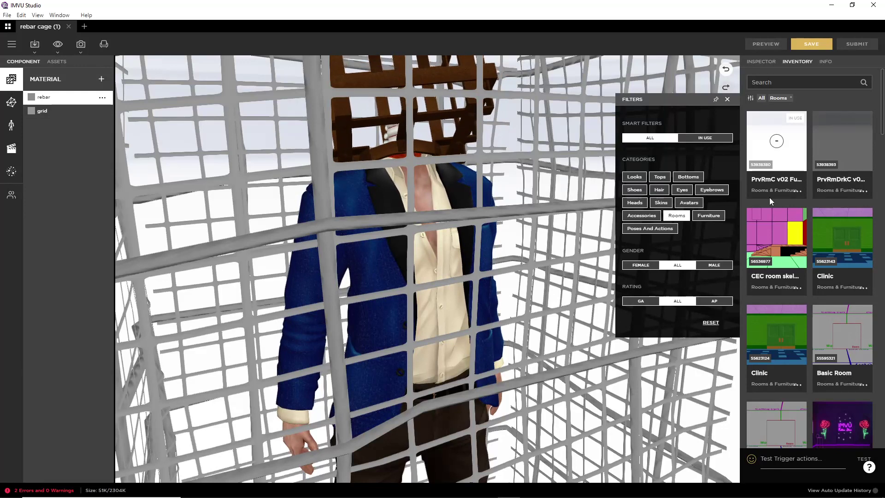
scroll(775, 277, down, 5)
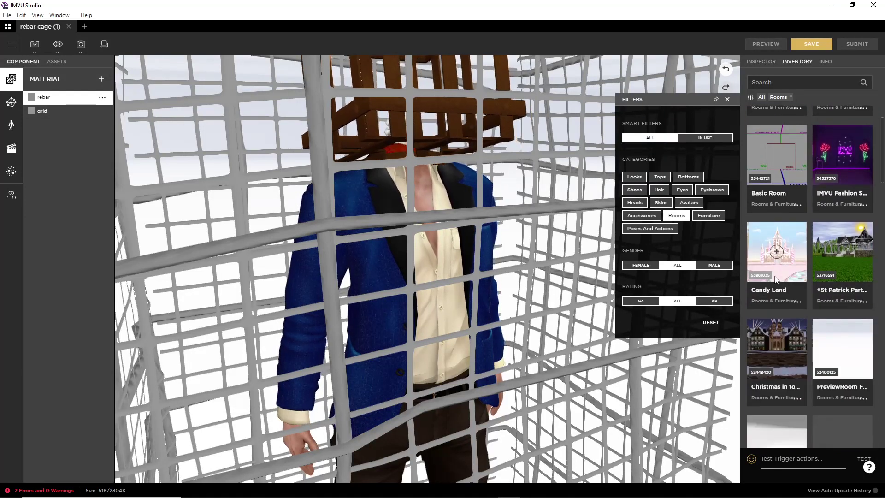
scroll(775, 279, down, 3)
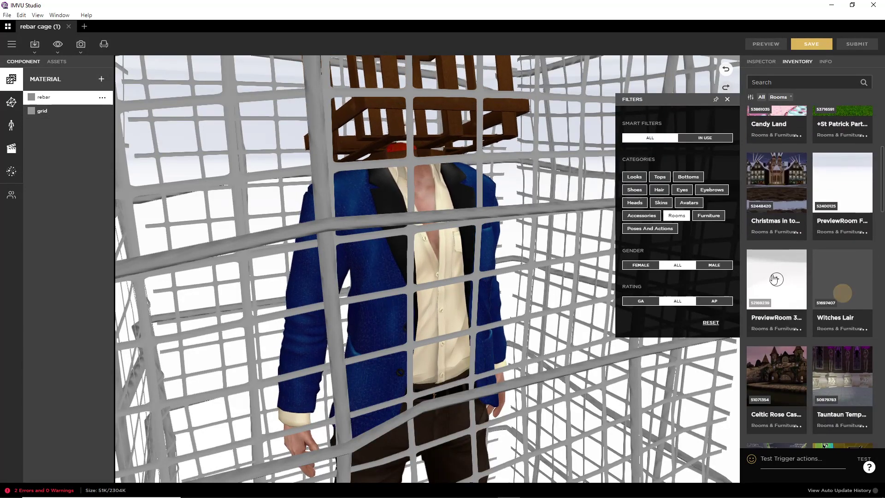
scroll(777, 279, down, 3)
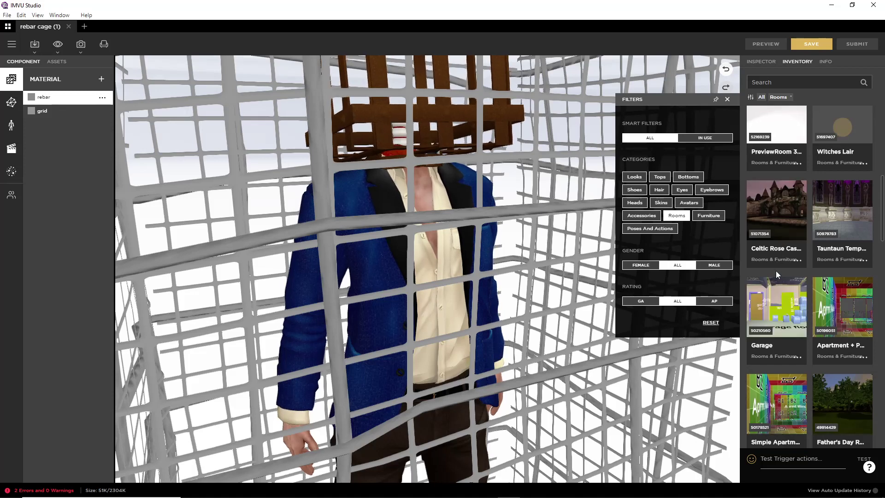
double_click(845, 203)
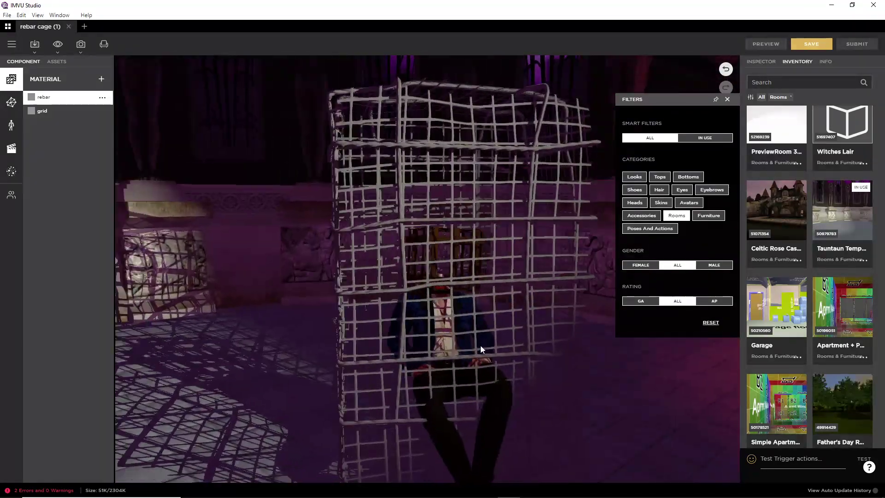
- Examine the cage and the shadows it casts in the room from several angles, closing the inventory filters
drag(481, 345, 458, 353)
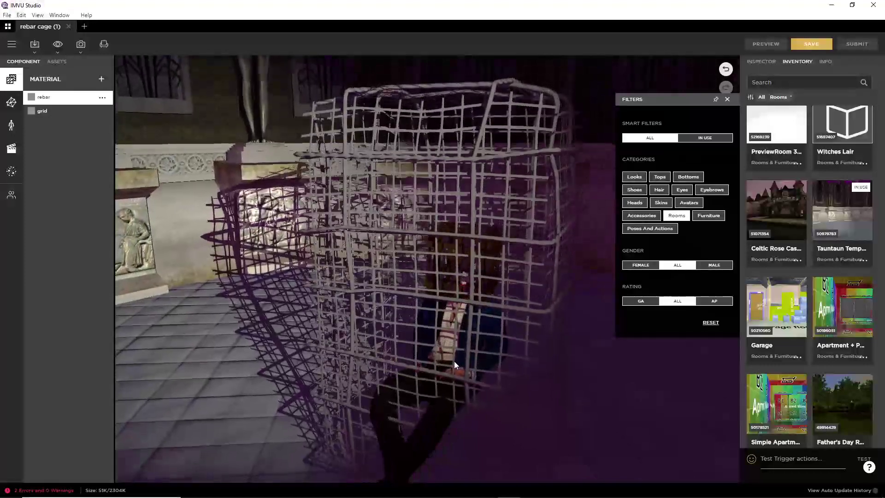
drag(454, 361, 369, 354)
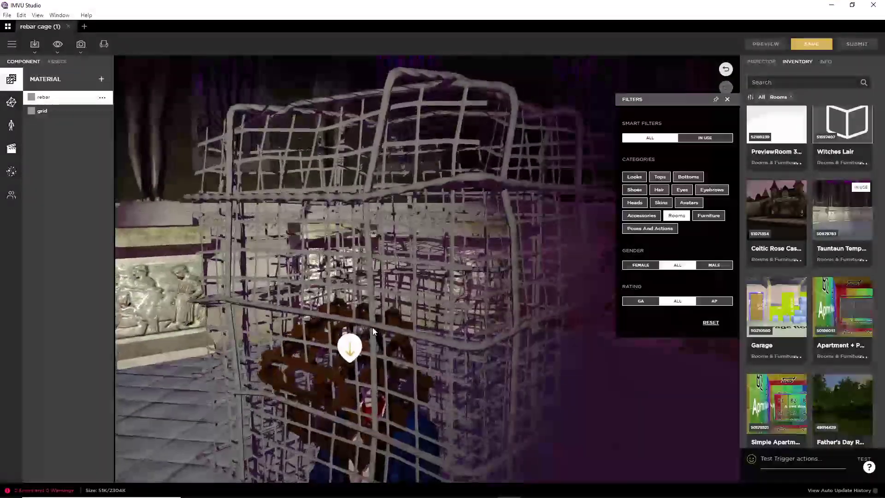
mouse_move(375, 328)
mouse_down()
mouse_move(422, 325)
mouse_move(367, 340)
mouse_move(448, 340)
mouse_move(417, 350)
mouse_move(429, 355)
mouse_move(434, 340)
mouse_move(336, 374)
mouse_move(387, 321)
mouse_move(408, 336)
mouse_move(439, 326)
mouse_move(376, 328)
mouse_move(392, 330)
mouse_up()
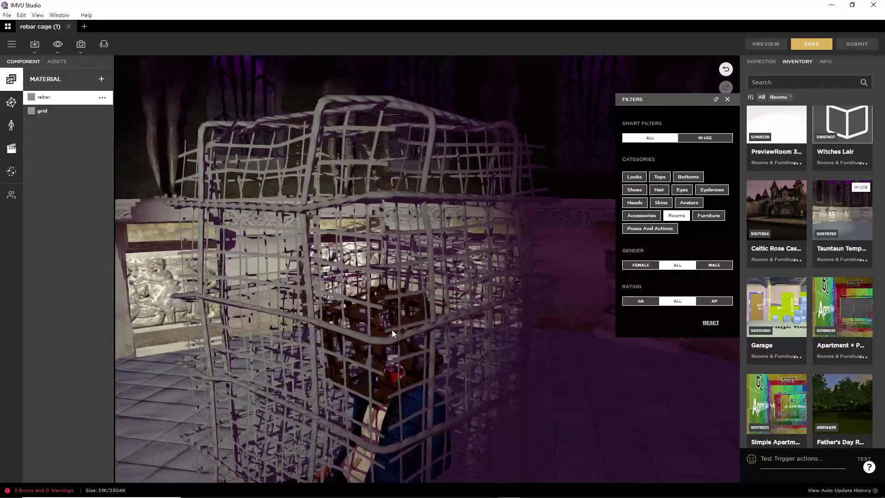
click(728, 99)
mouse_move(350, 318)
mouse_down()
mouse_move(386, 275)
mouse_move(298, 333)
mouse_move(338, 306)
mouse_up()
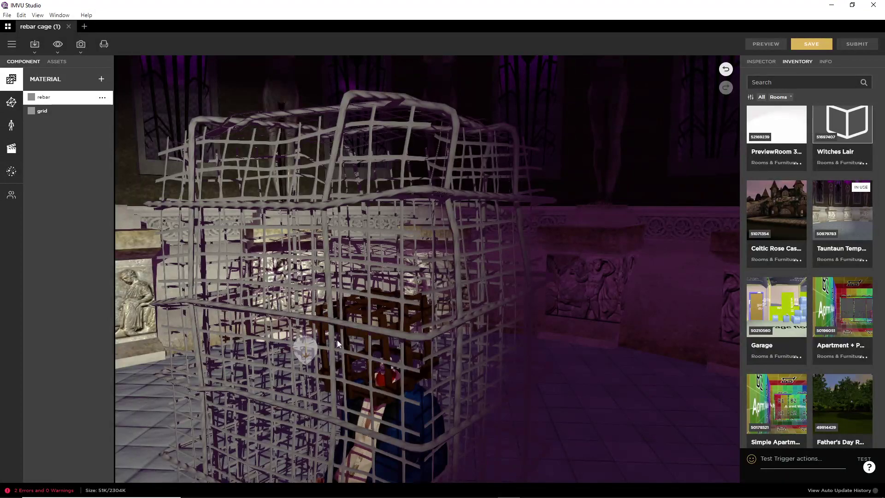
drag(365, 391, 342, 234)
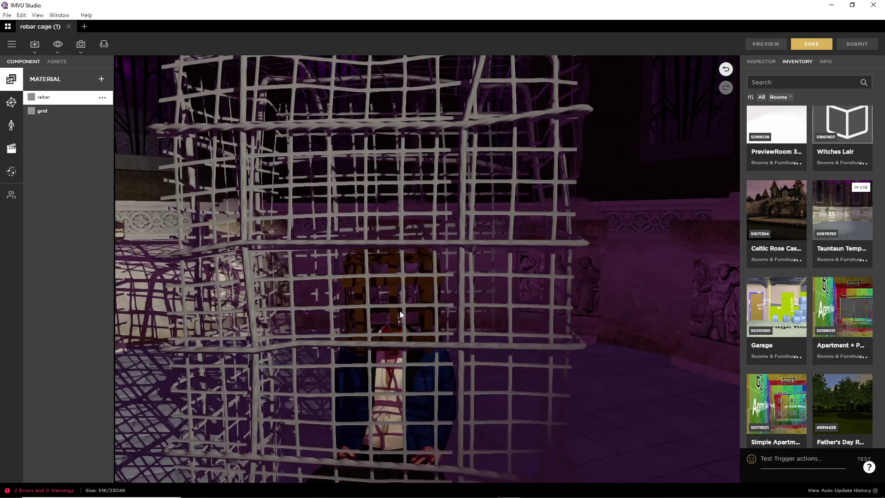
drag(400, 311, 363, 320)
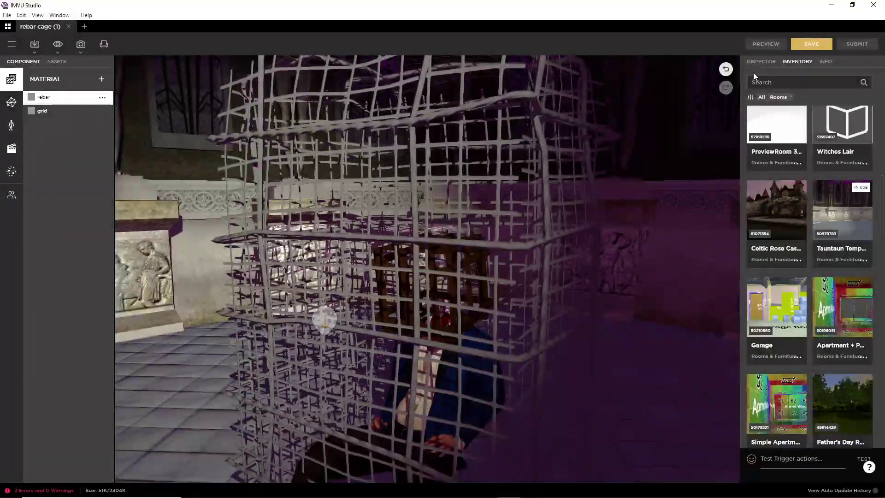
- Return to the rebar material's properties and inspect the cage's lit and shaded sides up close
click(726, 70)
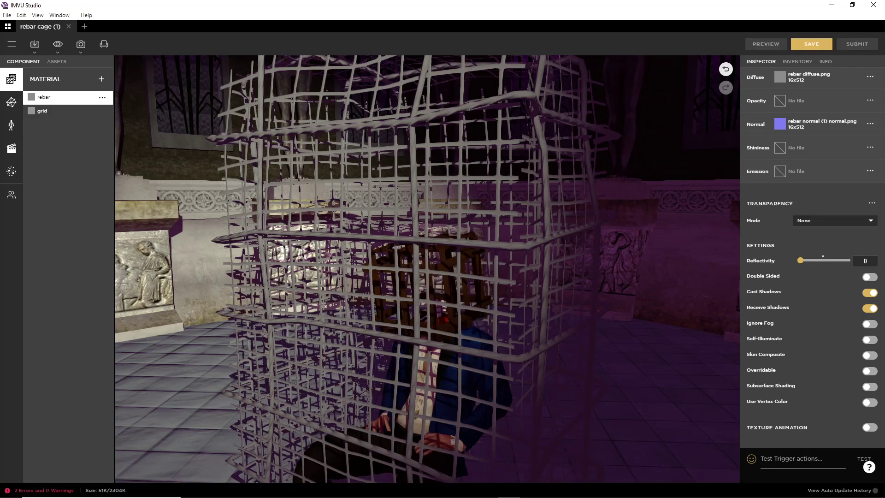
drag(353, 298, 309, 119)
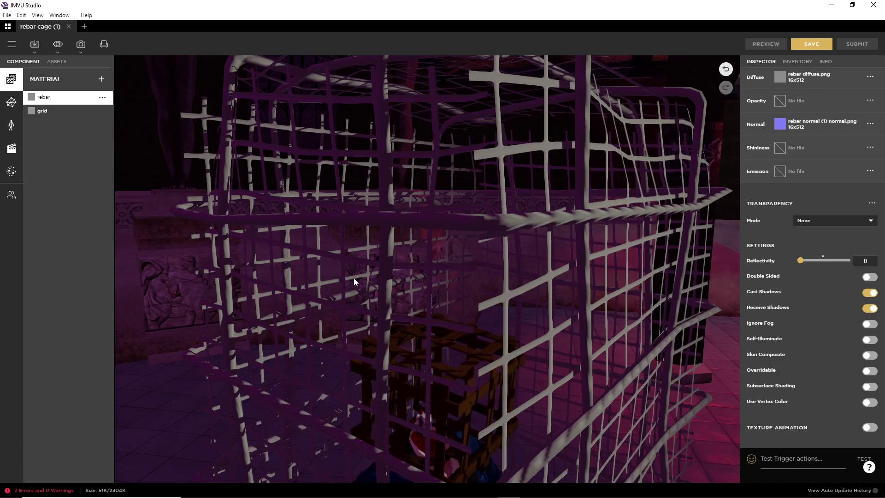
drag(353, 279, 451, 295)
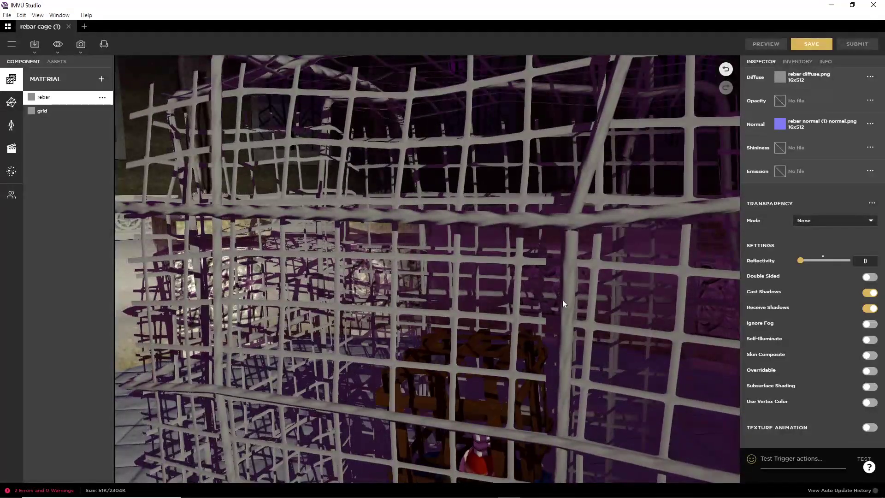
drag(624, 310, 355, 339)
scroll(484, 312, down, 5)
scroll(434, 350, up, 5)
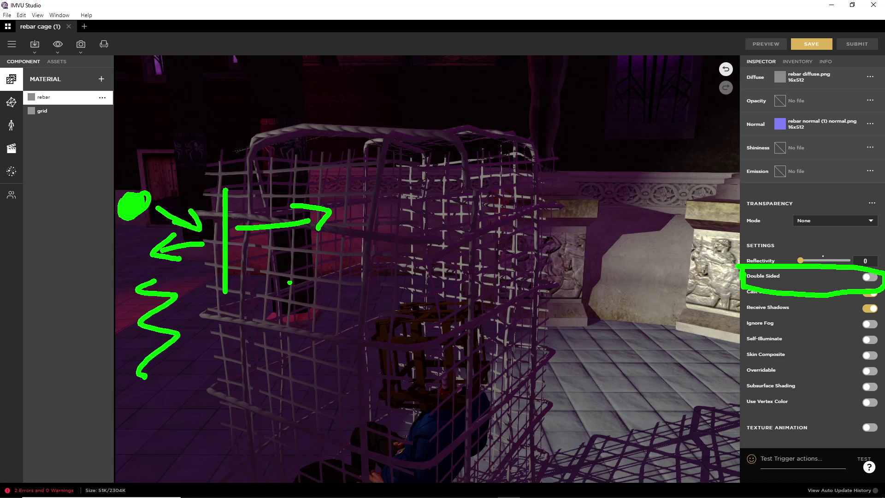
drag(294, 265, 282, 330)
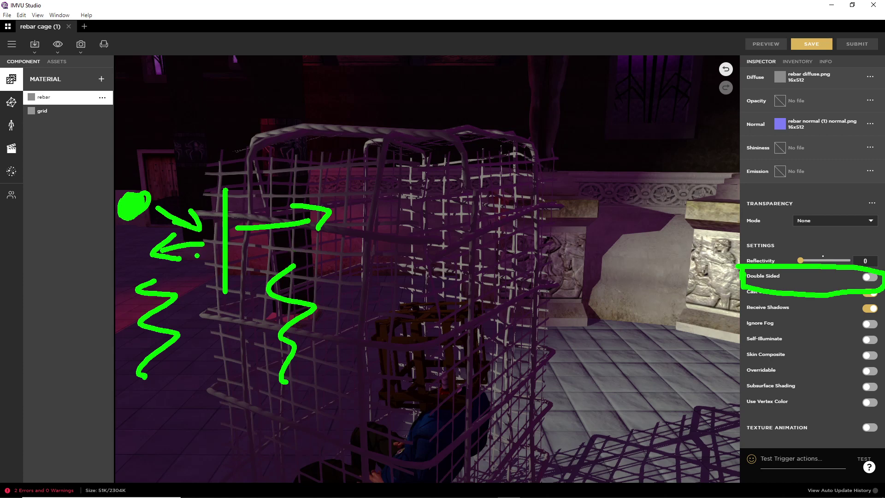
mouse_move(163, 104)
mouse_down()
mouse_move(140, 127)
mouse_move(142, 152)
mouse_move(165, 167)
mouse_up()
mouse_move(166, 72)
mouse_down()
mouse_move(175, 91)
mouse_move(170, 72)
mouse_up()
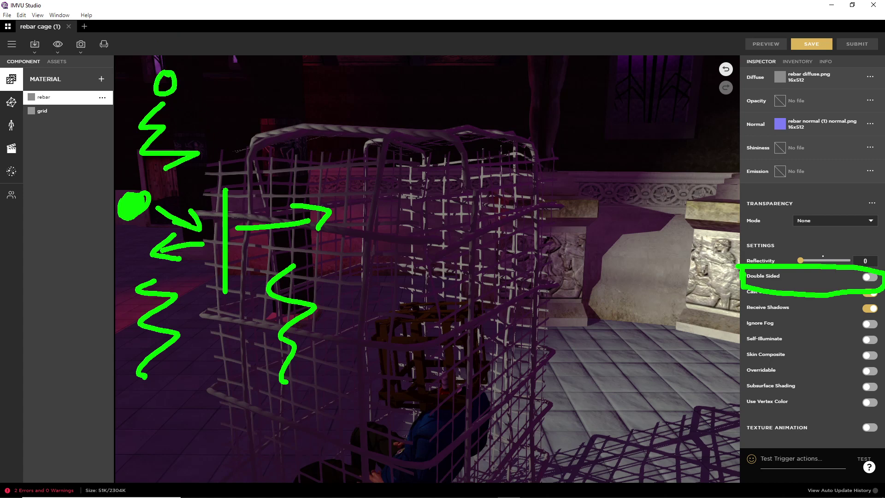
drag(269, 72, 269, 114)
mouse_move(226, 86)
mouse_down()
mouse_move(200, 82)
mouse_move(182, 94)
mouse_move(200, 96)
mouse_up()
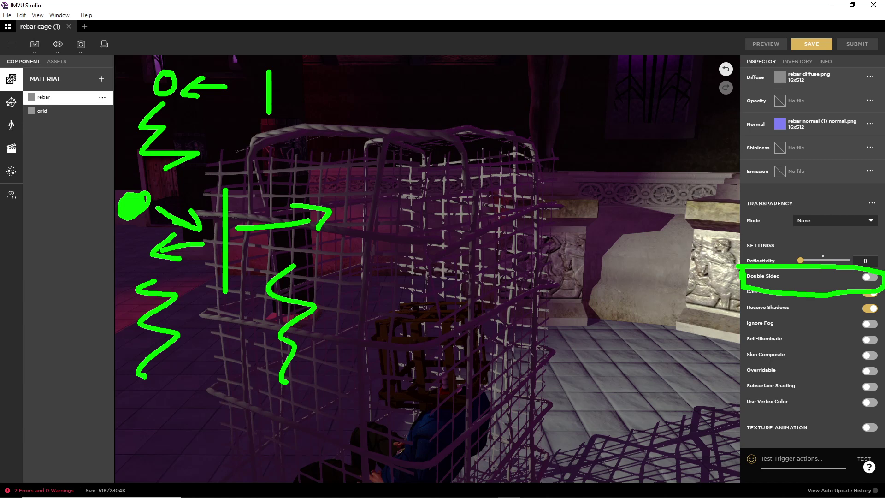
key(Escape)
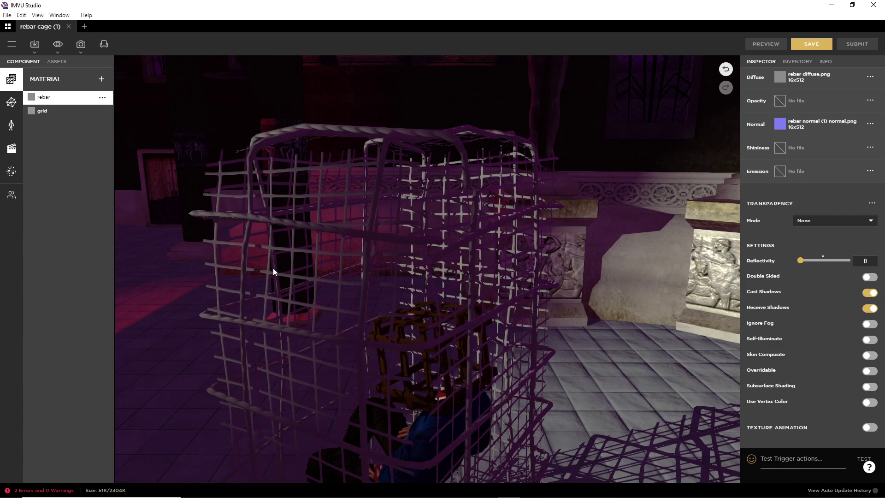
drag(216, 123, 209, 325)
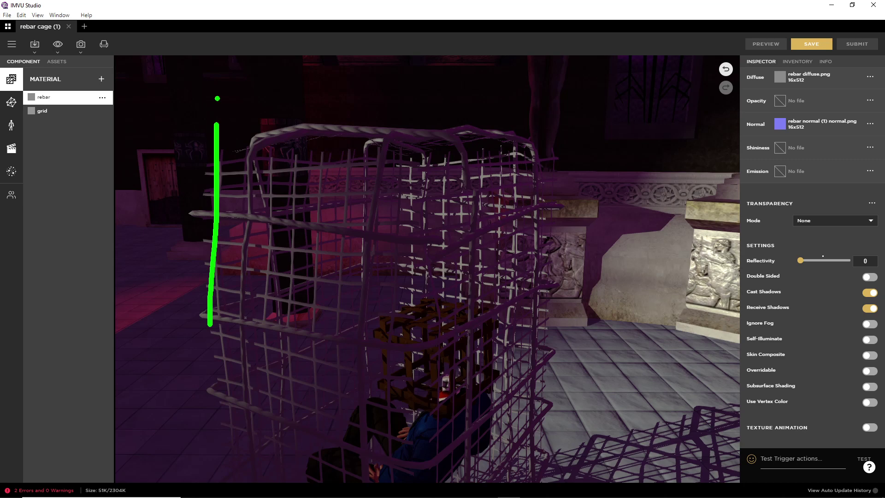
drag(75, 71, 140, 136)
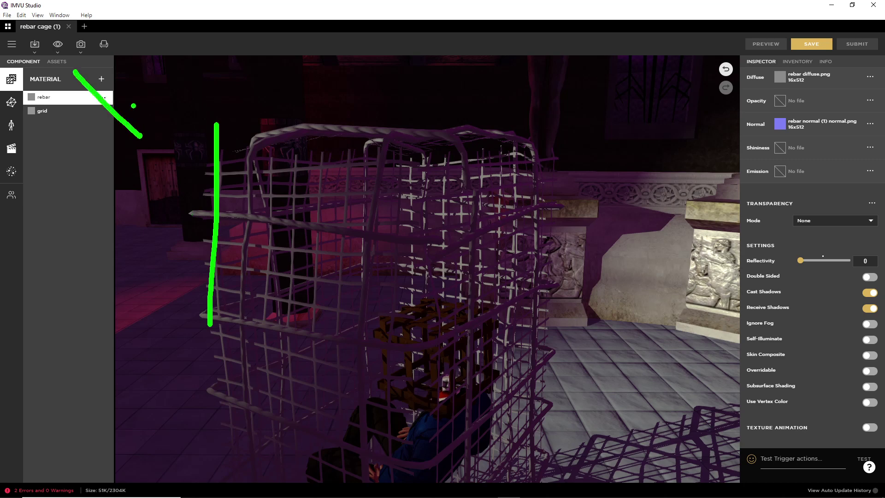
drag(133, 105, 113, 160)
mouse_move(208, 166)
mouse_down()
mouse_move(191, 172)
mouse_move(194, 252)
mouse_up()
mouse_move(191, 270)
mouse_down()
mouse_move(184, 278)
mouse_move(191, 307)
mouse_up()
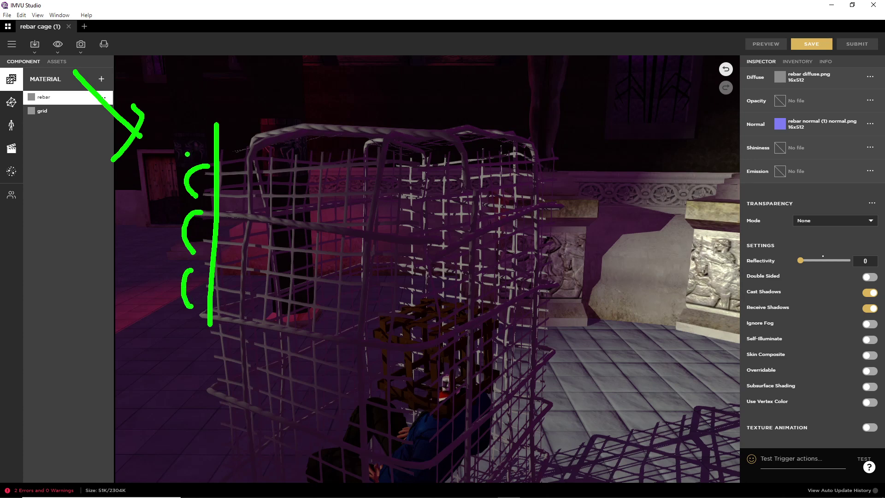
drag(160, 141, 179, 157)
drag(164, 201, 178, 214)
drag(167, 263, 179, 274)
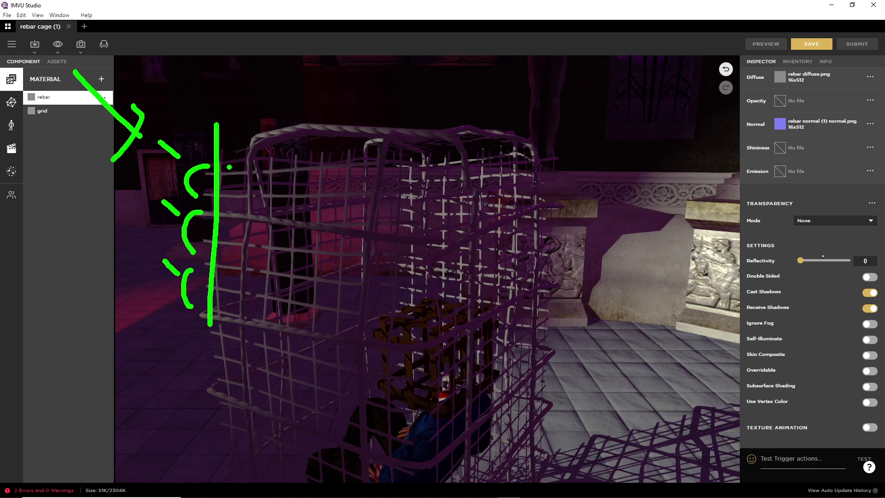
mouse_move(230, 165)
mouse_down()
mouse_move(235, 200)
mouse_move(250, 229)
mouse_move(231, 244)
mouse_move(252, 283)
mouse_move(226, 306)
mouse_up()
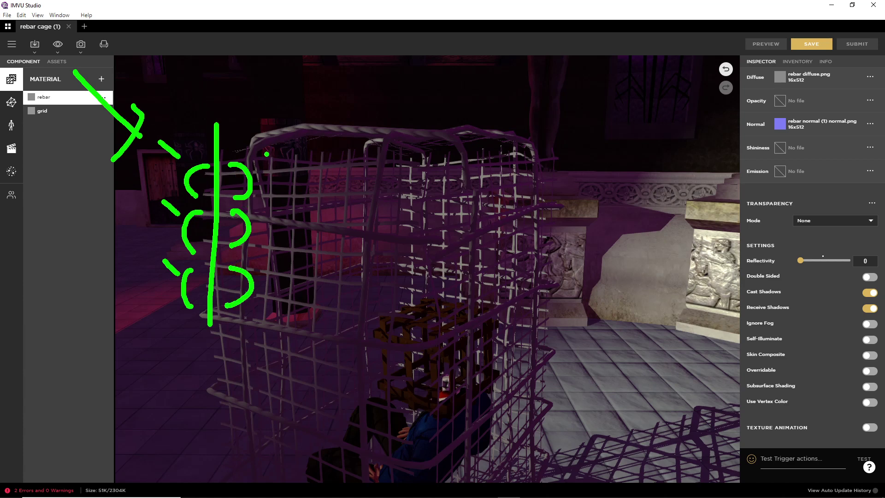
drag(279, 130, 256, 155)
drag(278, 195, 259, 210)
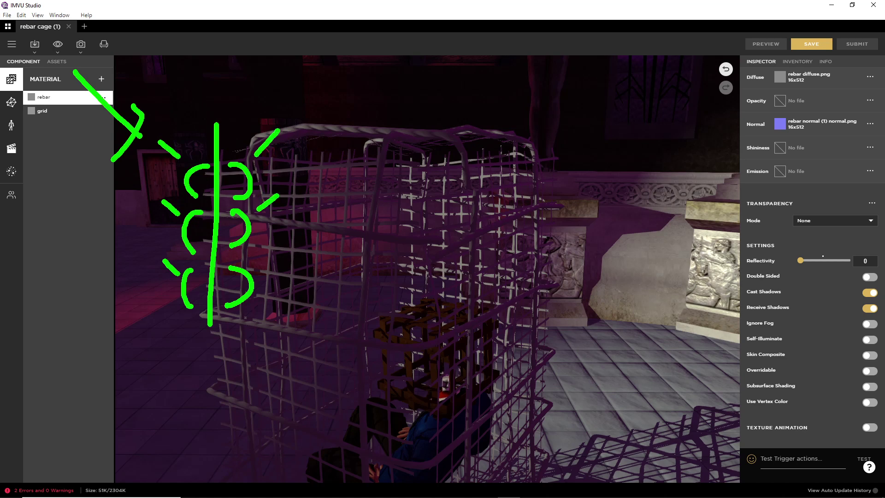
drag(275, 254, 254, 269)
mouse_move(171, 74)
mouse_down()
mouse_move(181, 91)
mouse_move(165, 80)
mouse_up()
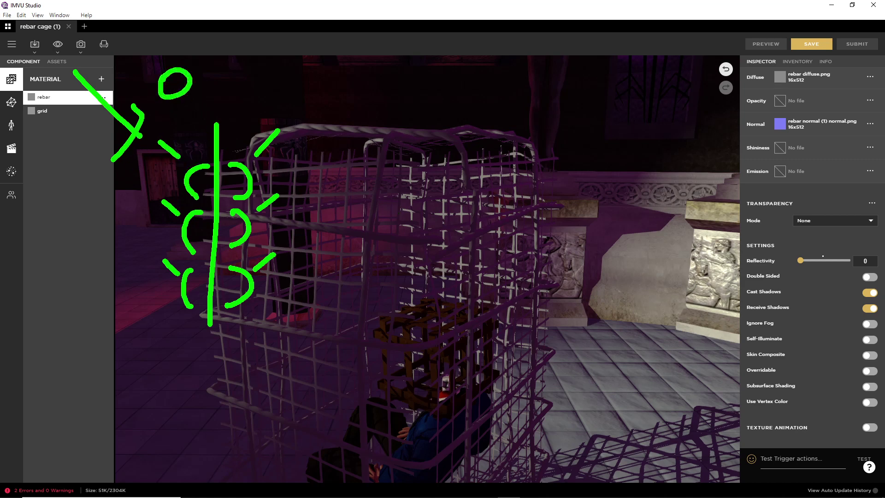
drag(266, 69, 266, 102)
mouse_move(296, 160)
mouse_down()
mouse_move(306, 179)
mouse_move(355, 106)
mouse_up()
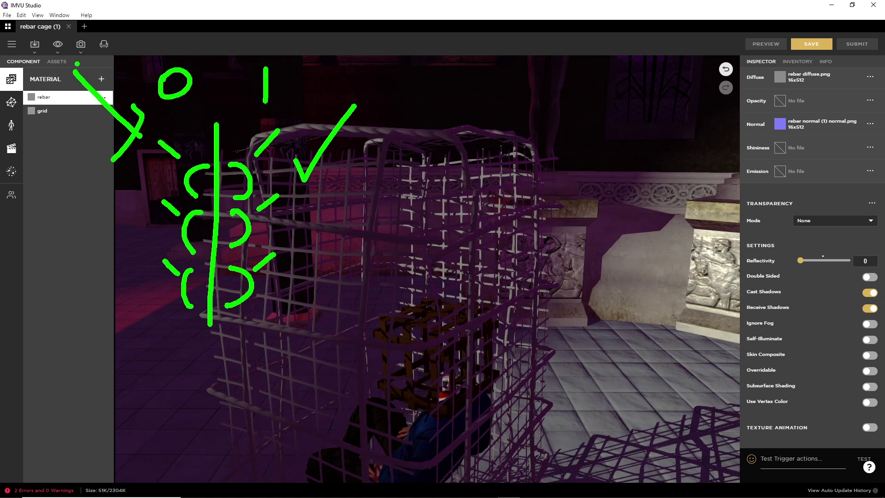
mouse_move(75, 47)
mouse_down()
mouse_move(56, 56)
mouse_move(70, 38)
mouse_move(67, 44)
mouse_move(152, 18)
mouse_up()
drag(107, 71, 158, 64)
drag(92, 83, 105, 137)
drag(69, 94, 40, 134)
drag(48, 87, 25, 98)
drag(31, 75, 9, 47)
mouse_move(38, 41)
mouse_down()
mouse_move(26, 16)
mouse_move(38, 22)
mouse_up()
drag(86, 26, 82, 9)
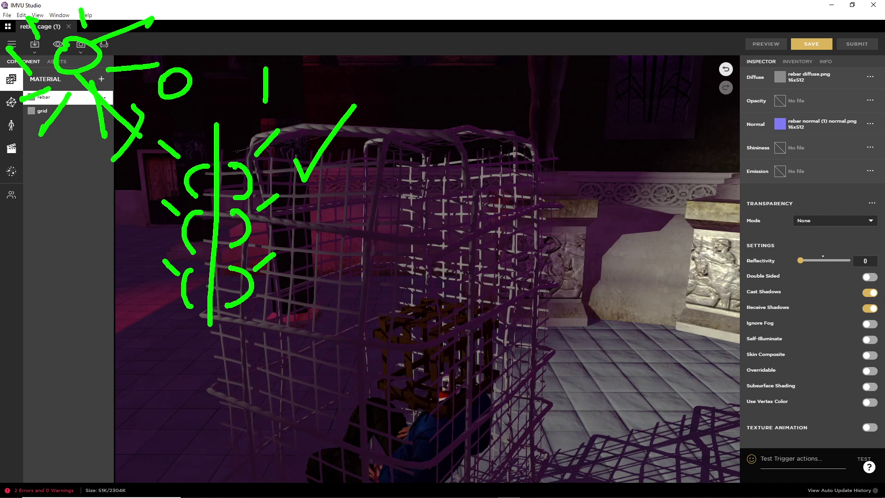
drag(245, 164, 239, 201)
drag(236, 160, 231, 163)
mouse_move(125, 88)
mouse_down()
mouse_move(216, 139)
mouse_move(194, 149)
mouse_up()
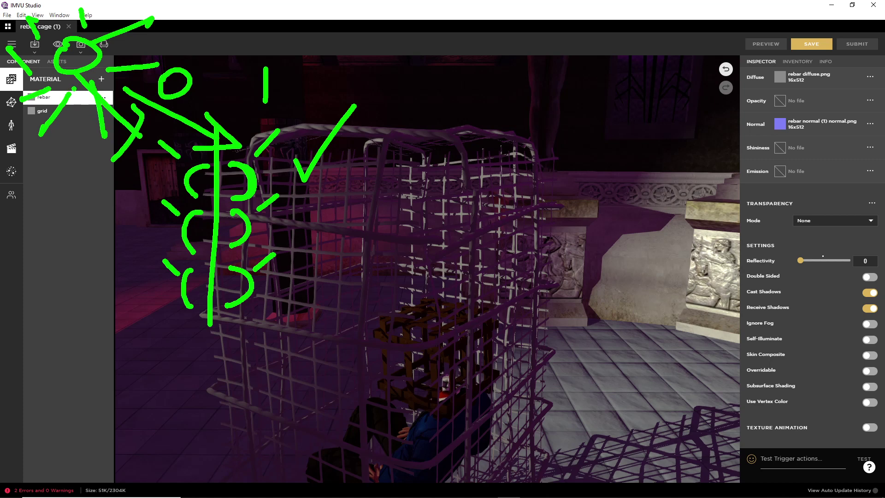
mouse_move(71, 85)
mouse_down()
mouse_move(159, 243)
mouse_move(137, 239)
mouse_move(171, 265)
mouse_up()
drag(171, 218, 165, 260)
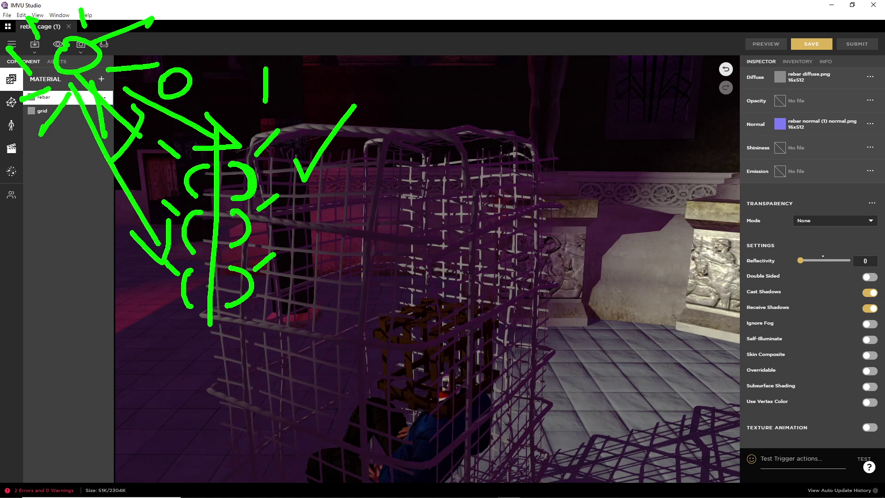
key(Escape)
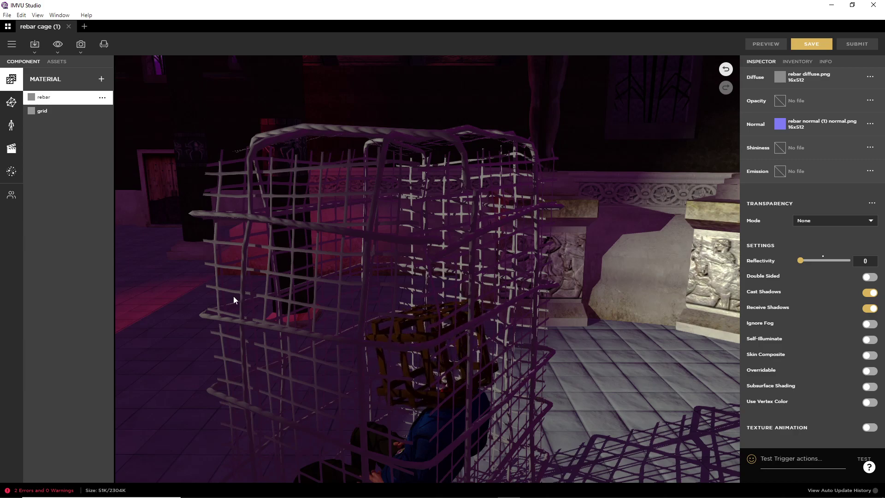
- Inspect the shaded and lit faces of the cage's mesh from outside and up close
drag(233, 297, 203, 251)
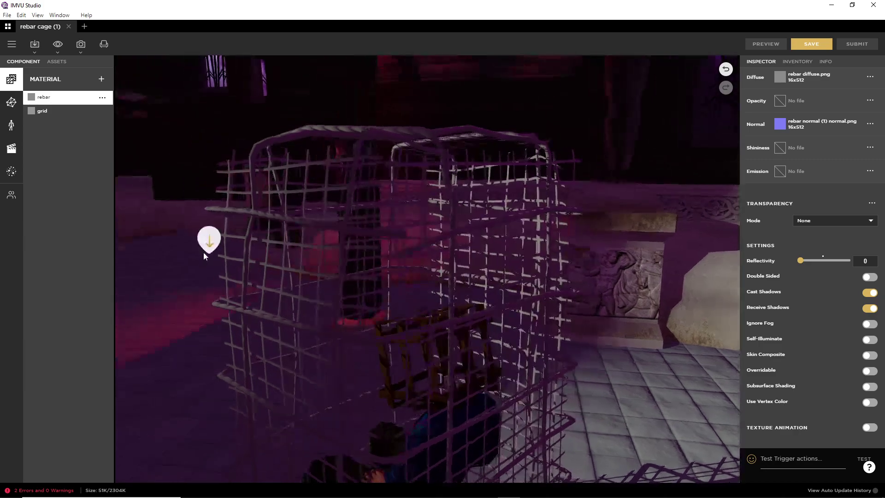
drag(235, 291, 298, 202)
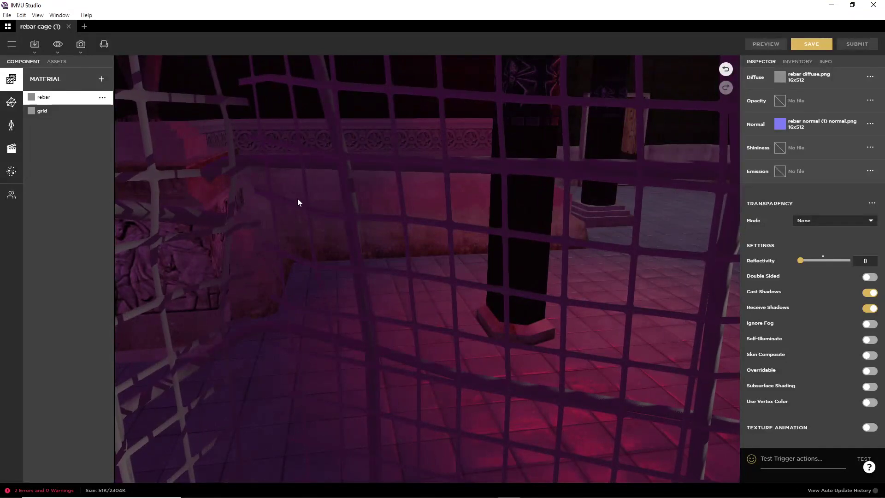
drag(397, 296, 452, 255)
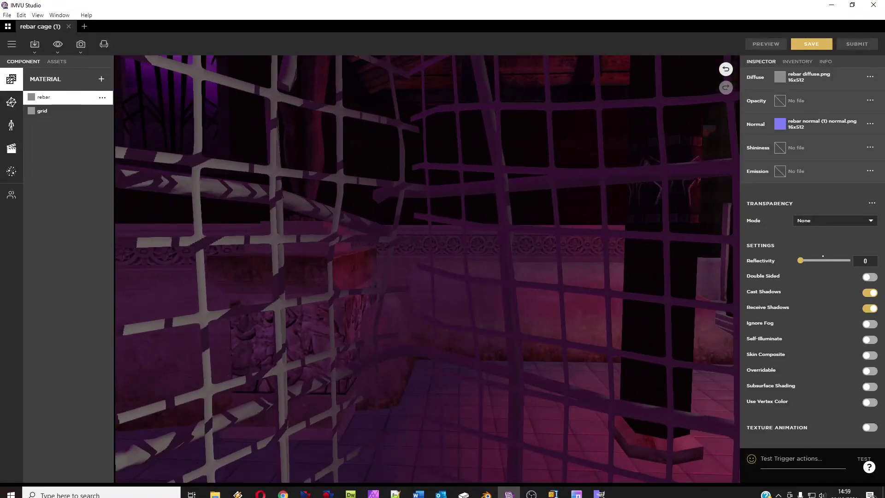
- Switch to Blender and try moving the panel front and panel front (in) meshes separately
click(486, 489)
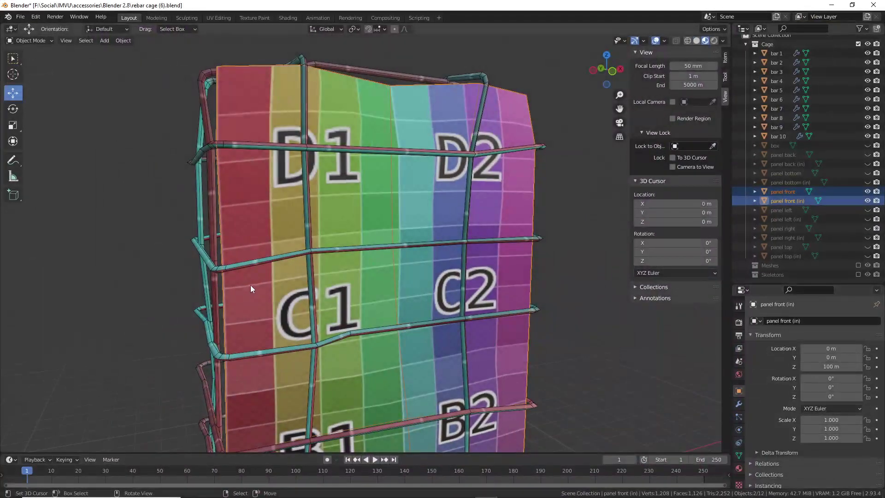
middle_drag(250, 285, 370, 264)
right_click(439, 94)
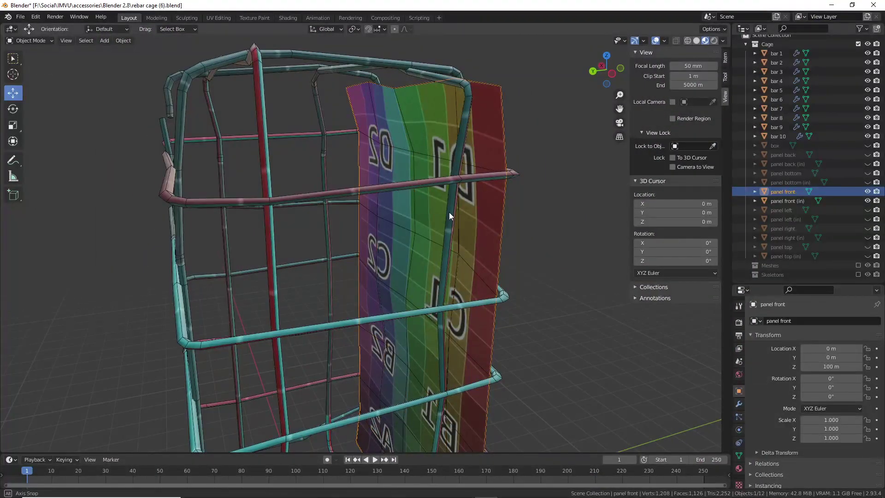
middle_drag(449, 212, 442, 214)
key(g)
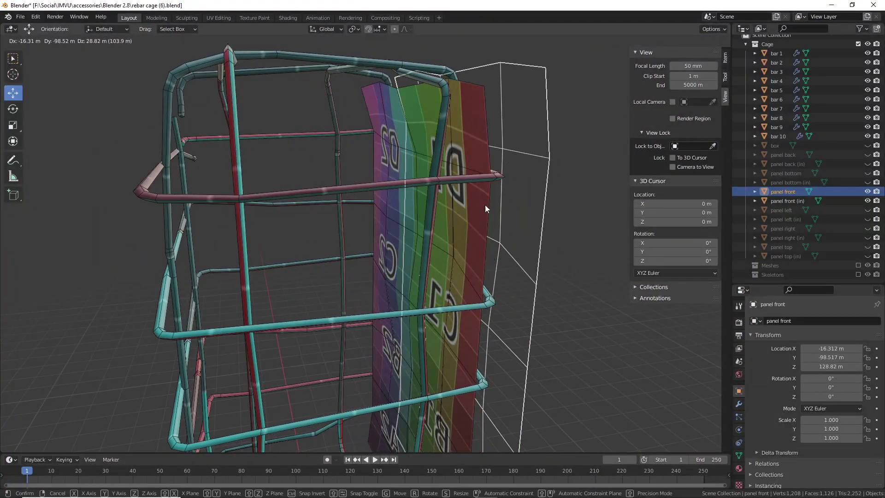
right_click(485, 205)
right_click(459, 131)
key(g)
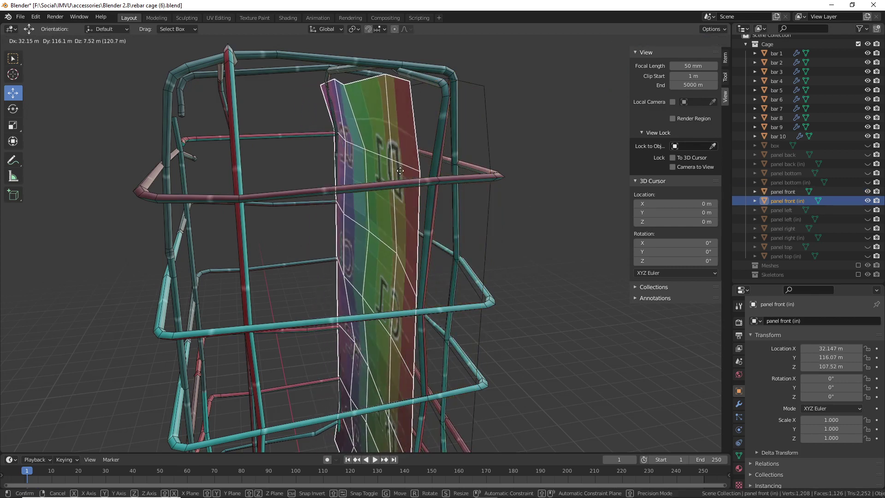
right_click(412, 173)
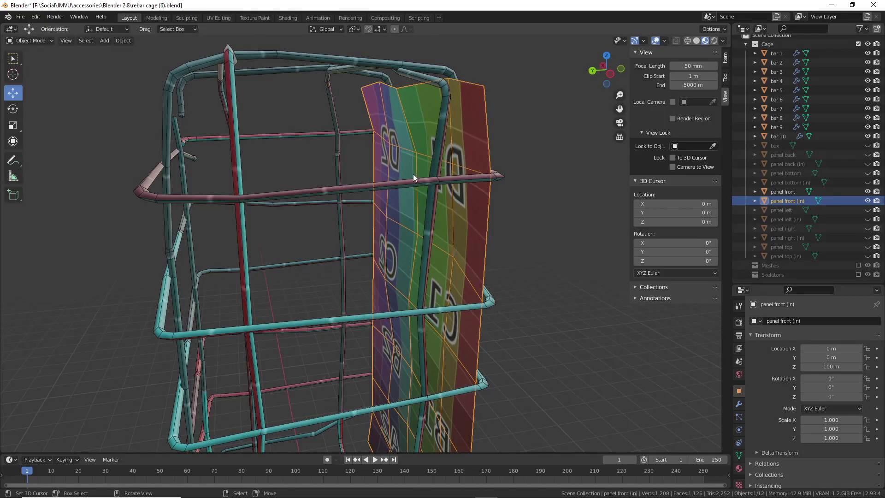
- Examine the front panels' outward-facing and inward-facing sides from both directions
middle_drag(480, 328, 347, 184)
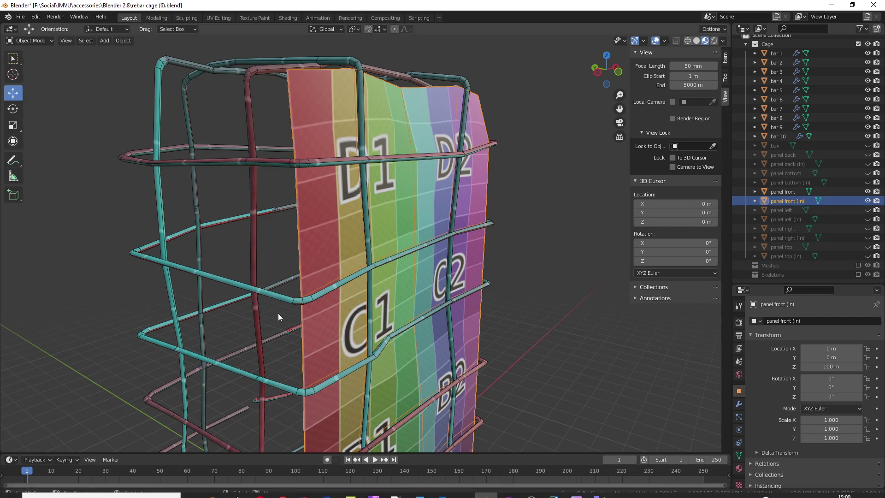
middle_drag(278, 314, 425, 200)
middle_drag(416, 159, 431, 148)
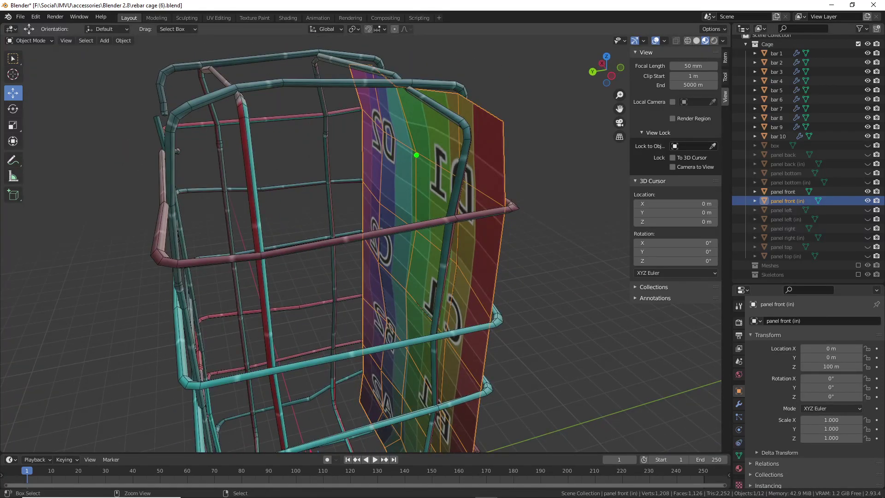
mouse_move(417, 159)
mouse_down()
mouse_move(363, 172)
mouse_move(391, 183)
mouse_up()
mouse_move(488, 137)
mouse_down()
mouse_move(543, 126)
mouse_move(562, 142)
mouse_up()
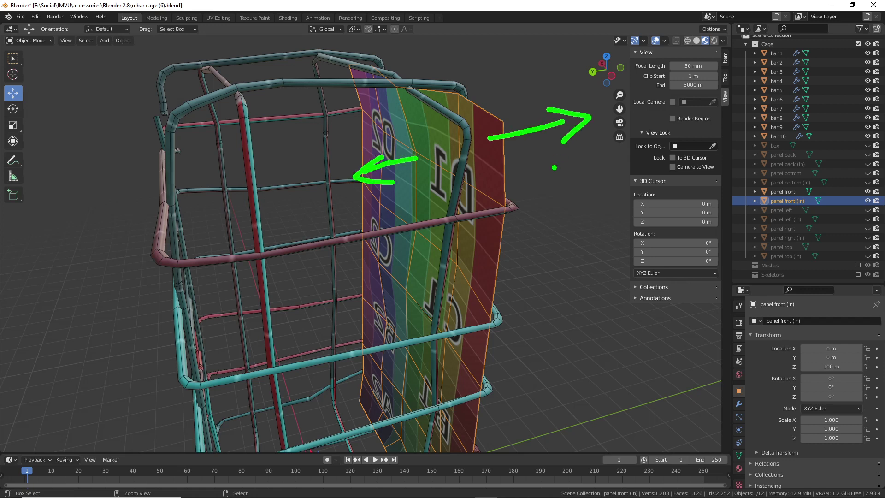
key(Escape)
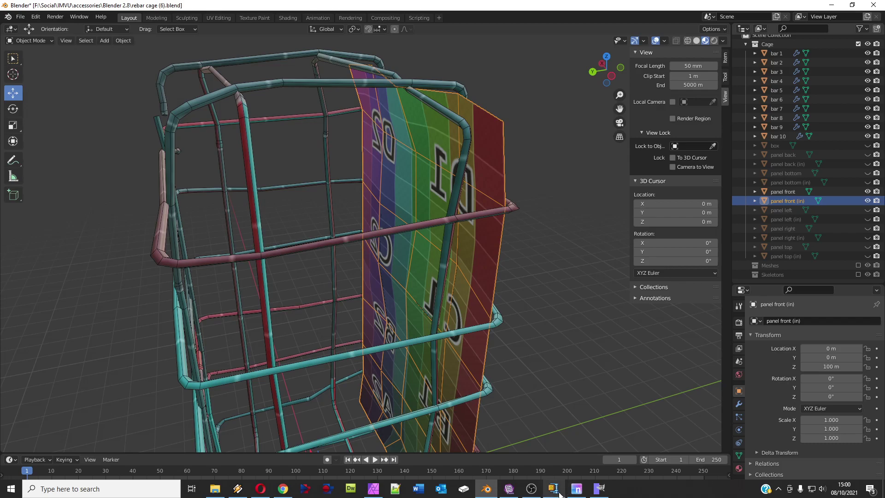
- Return to IMVU Studio and examine how light and shadow fall on the cage from inside, front and side
click(558, 492)
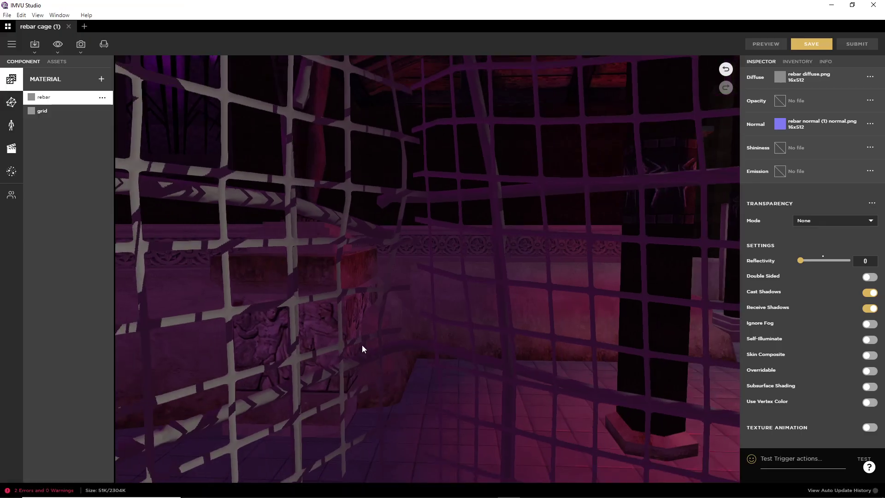
drag(362, 349, 433, 341)
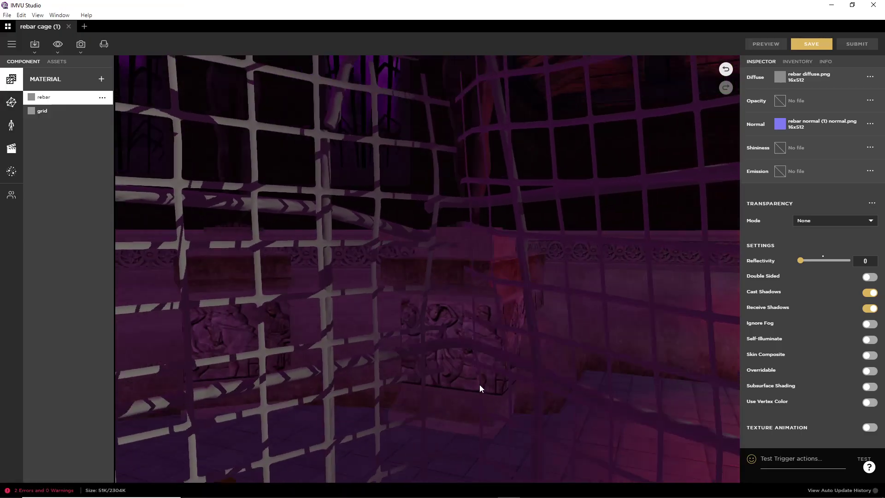
mouse_move(320, 336)
mouse_down()
mouse_move(432, 367)
mouse_move(510, 330)
mouse_move(291, 358)
mouse_move(422, 352)
mouse_move(264, 376)
mouse_move(505, 372)
mouse_move(378, 367)
mouse_move(283, 378)
mouse_move(403, 306)
mouse_move(404, 342)
mouse_move(343, 349)
mouse_move(391, 348)
mouse_move(367, 355)
mouse_move(393, 292)
mouse_move(407, 347)
mouse_move(339, 359)
mouse_move(364, 363)
mouse_move(354, 358)
mouse_move(412, 339)
mouse_move(399, 344)
mouse_up()
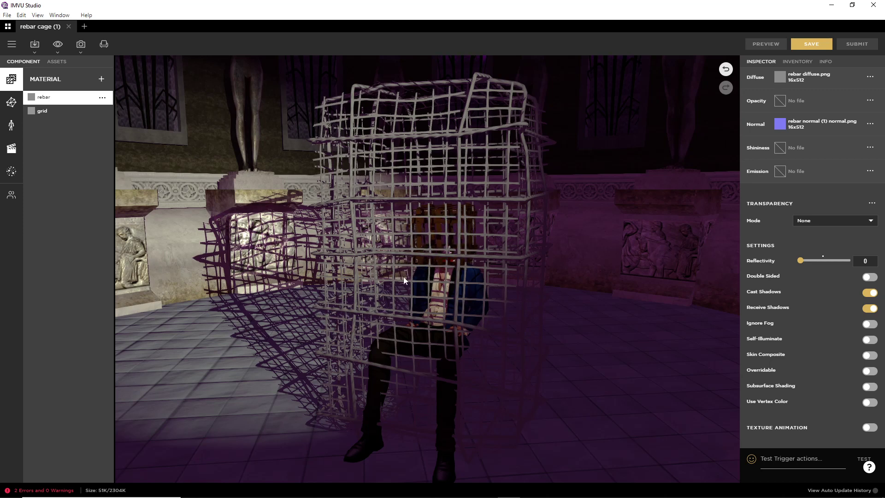
drag(421, 294, 409, 253)
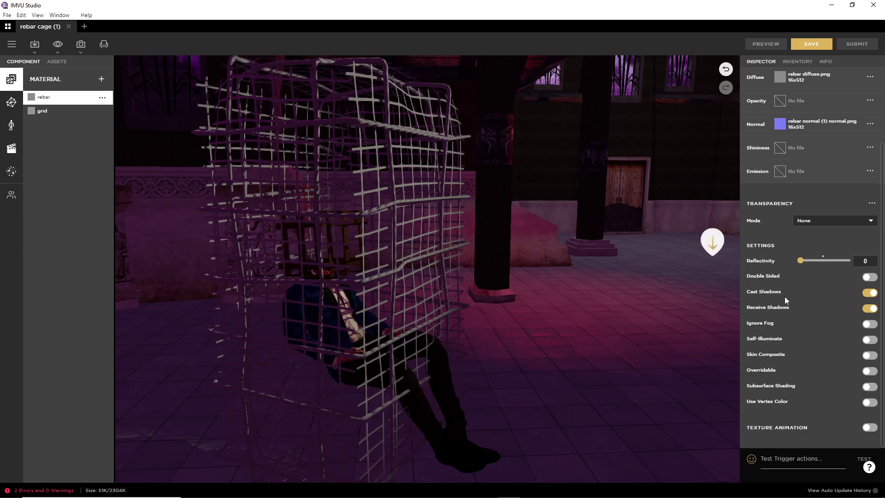
mouse_move(744, 268)
mouse_down()
mouse_move(780, 290)
mouse_move(880, 290)
mouse_move(883, 276)
mouse_move(879, 258)
mouse_move(737, 260)
mouse_up()
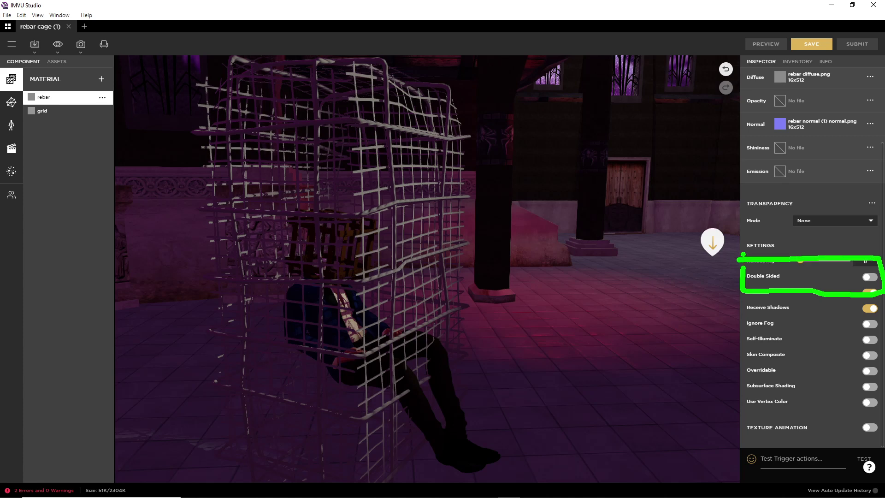
drag(203, 84, 248, 418)
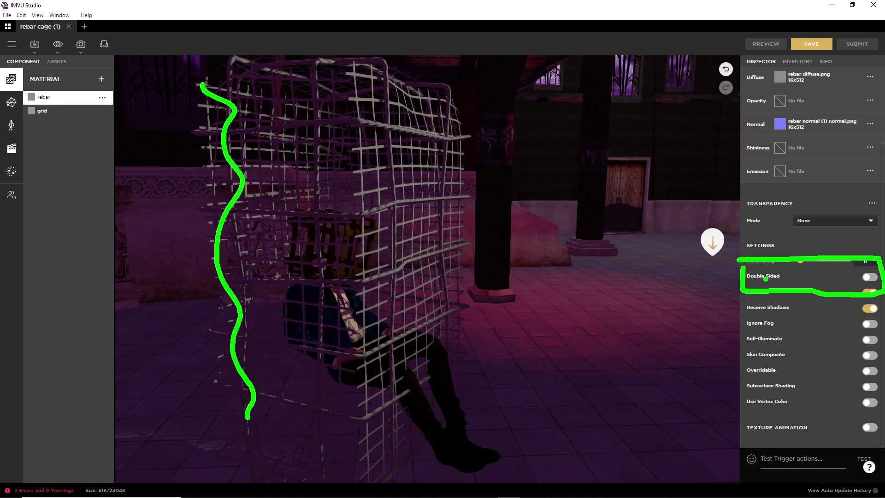
mouse_move(710, 264)
mouse_down()
mouse_move(732, 282)
mouse_move(709, 295)
mouse_up()
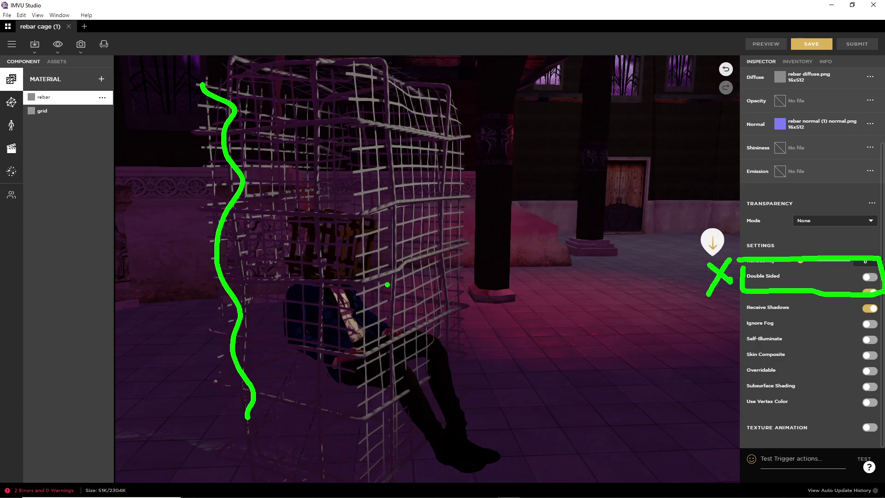
key(Escape)
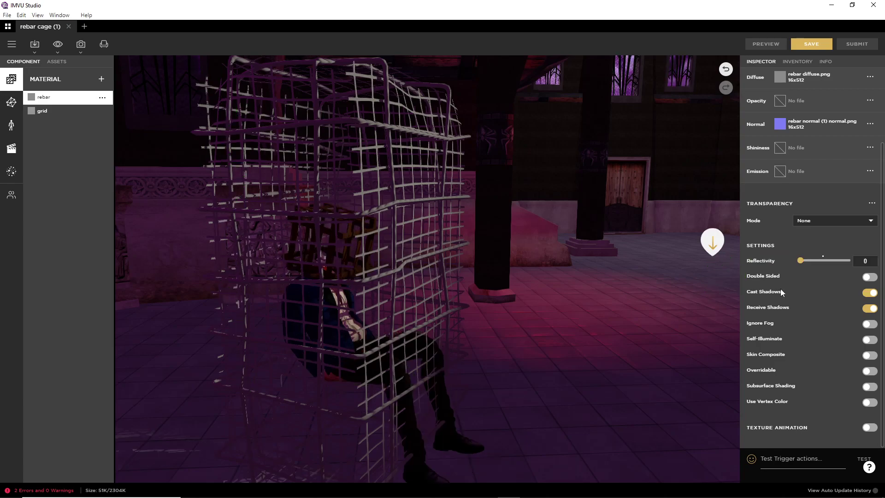
drag(507, 283, 538, 310)
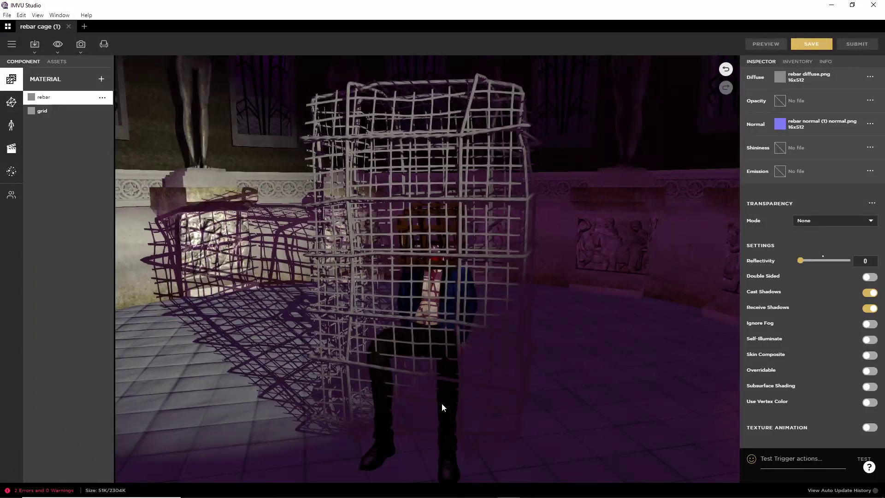
- Switch to Affinity Photo and bring up the rebar cage diffuse document
mouse_move(431, 494)
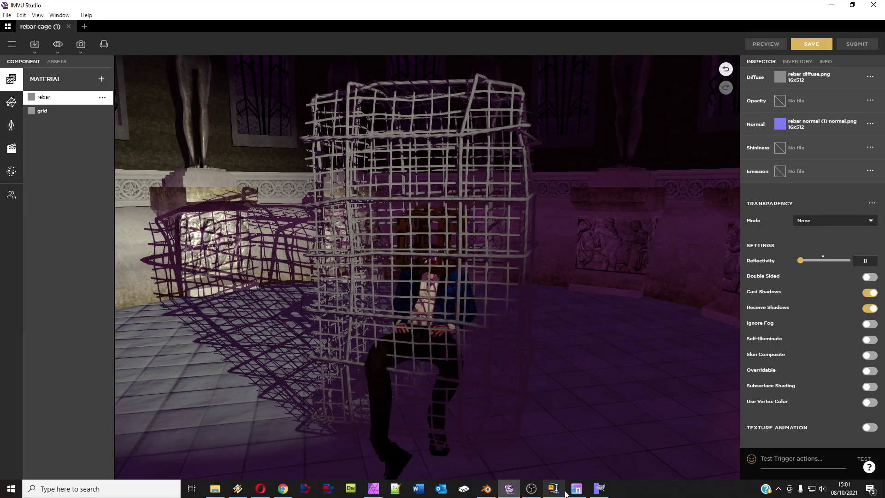
mouse_move(565, 493)
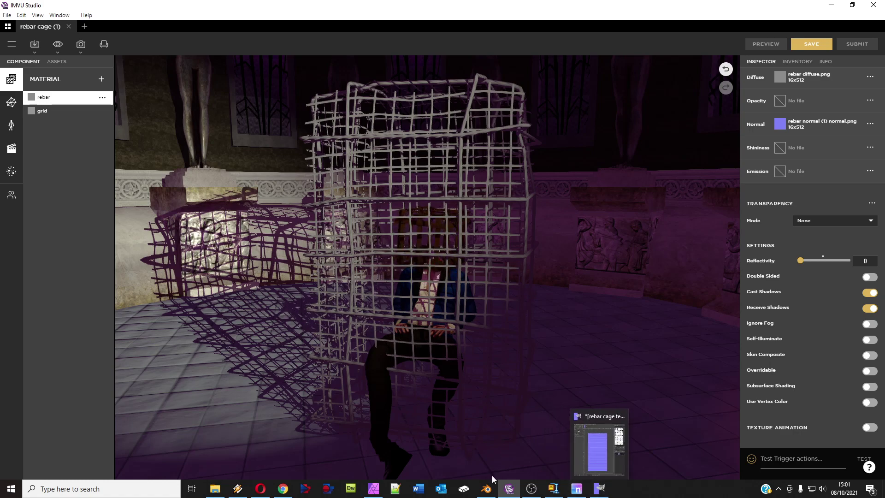
click(377, 492)
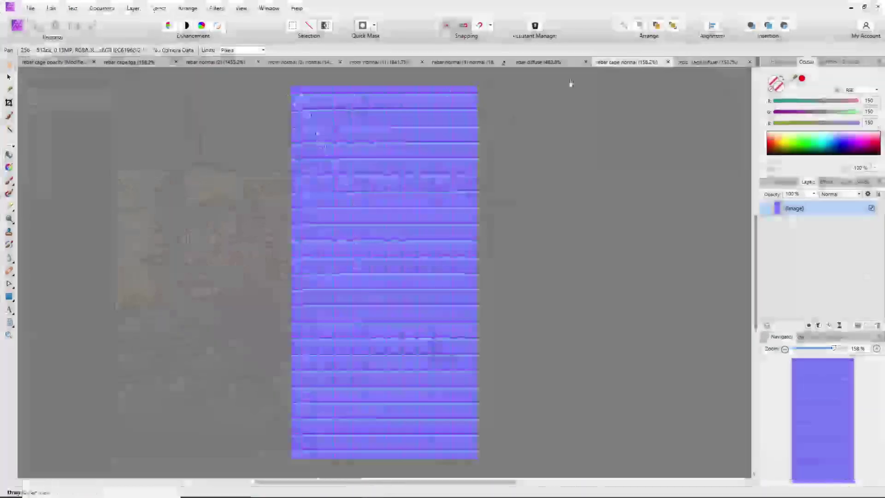
click(696, 63)
- Flood-fill the rebar cage texture with dark grey, RGB 50, 50, 50
key(g)
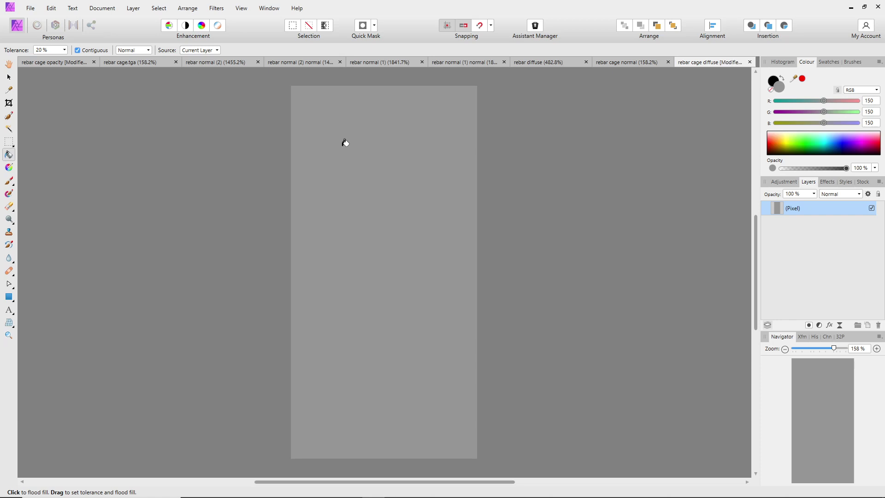
click(792, 101)
click(792, 112)
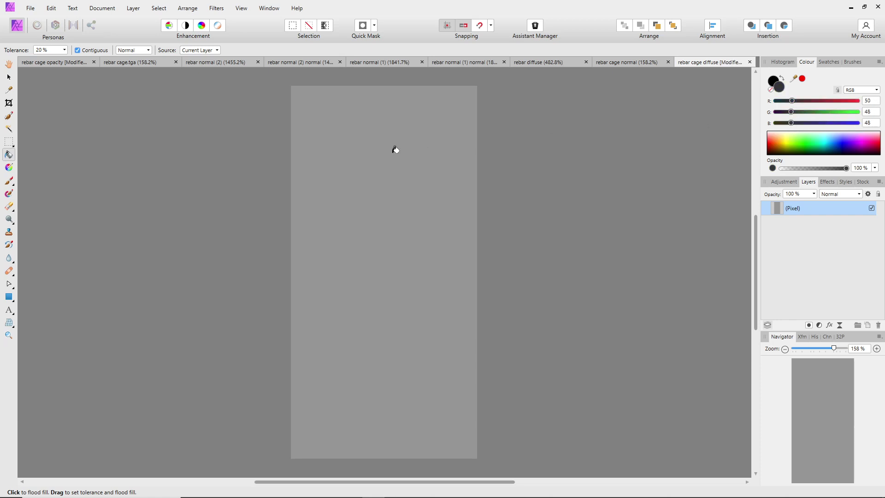
click(875, 100)
click(873, 111)
click(870, 123)
click(874, 112)
click(324, 210)
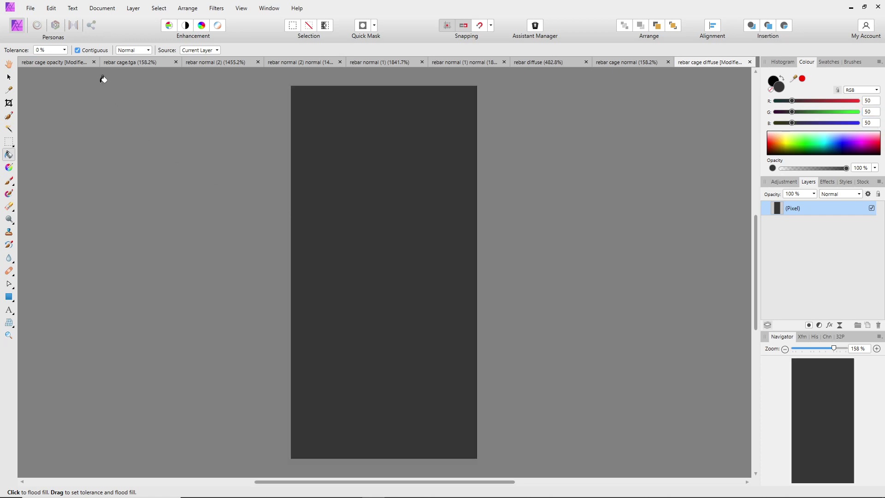
- Save the dark grey texture as a new document named "rebar cage shininess (1)" in the Blender 2.8 folder
click(30, 8)
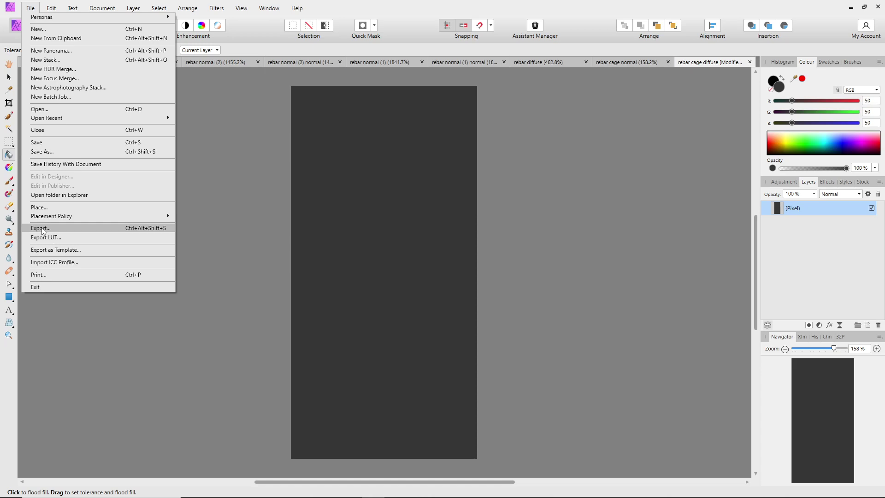
click(42, 152)
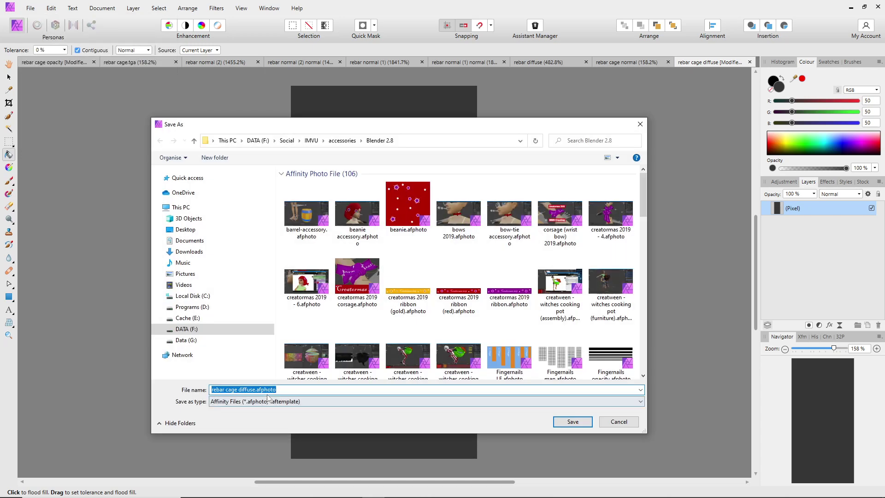
drag(239, 389, 412, 394)
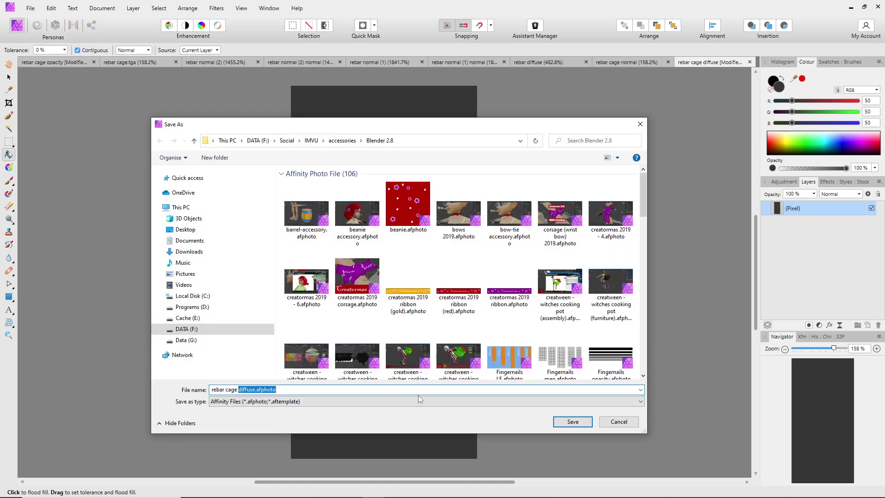
text(shininess (1)
click(573, 421)
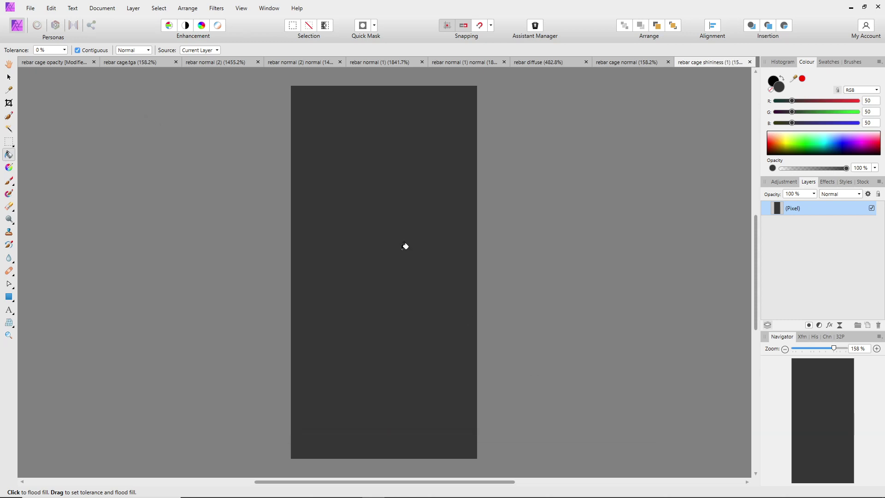
- Set the fill colour to light grey, RGB 200, 200, 200, and flood-fill the whole canvas with it
click(875, 100)
text(200)
key(Return)
click(875, 112)
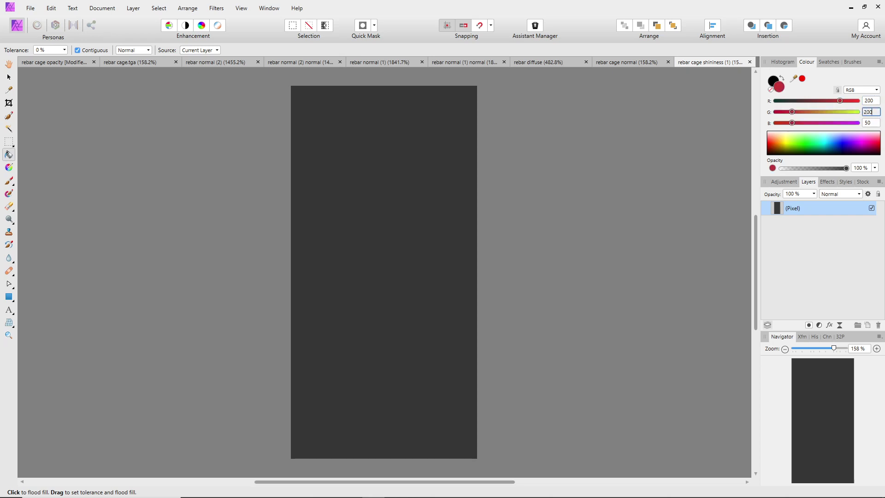
text(200)
key(Return)
click(875, 122)
text(20)
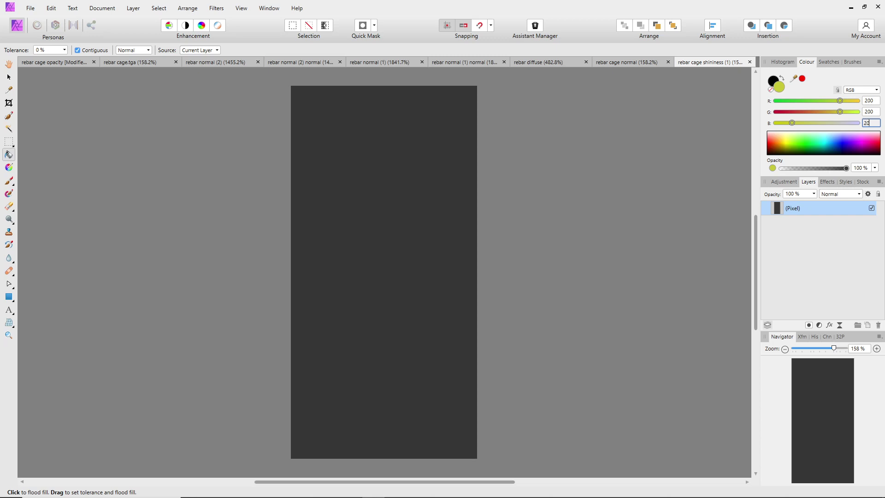
text(0)
key(Return)
click(364, 227)
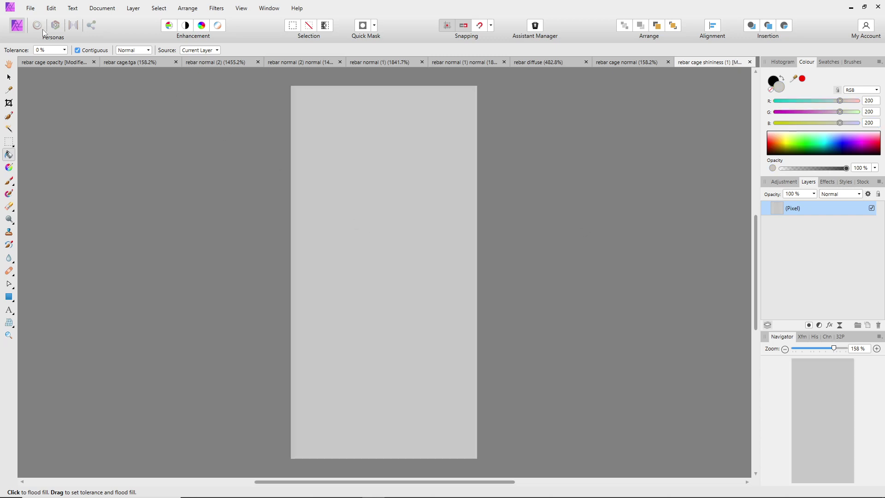
- Save the light grey texture as a separate document named "rebar cage shininess (2)"
click(31, 8)
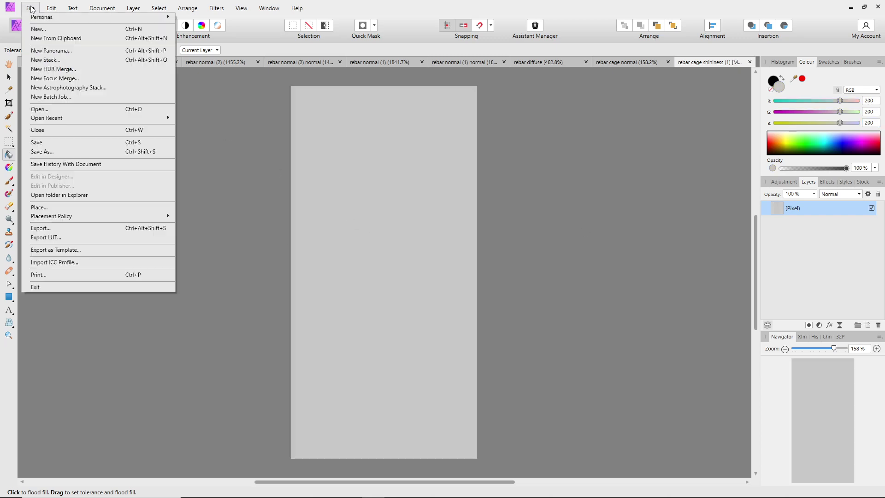
click(42, 151)
click(266, 390)
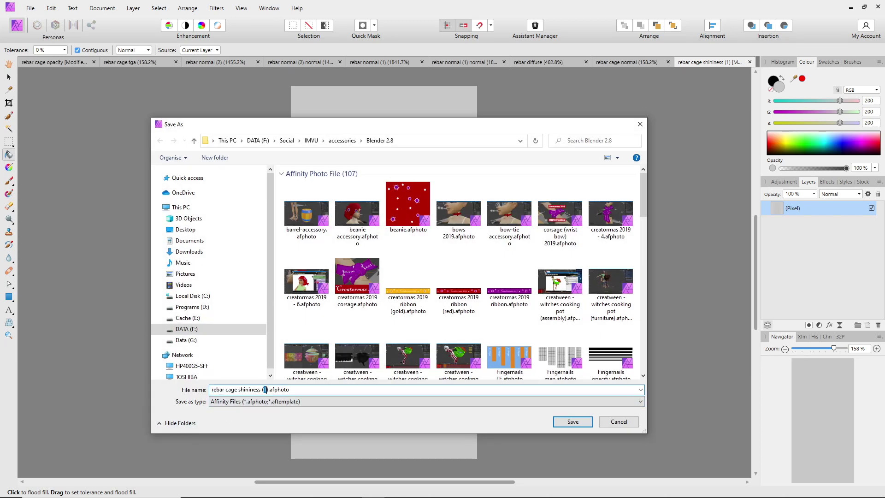
click(556, 423)
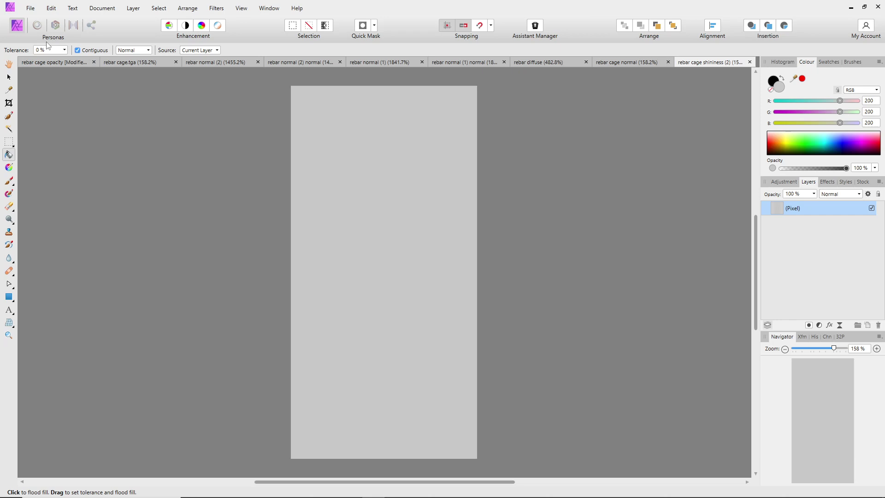
- Export the light grey texture as a 256 x 512 px PNG named "rebar cage shininess (2).png"
click(31, 8)
click(39, 229)
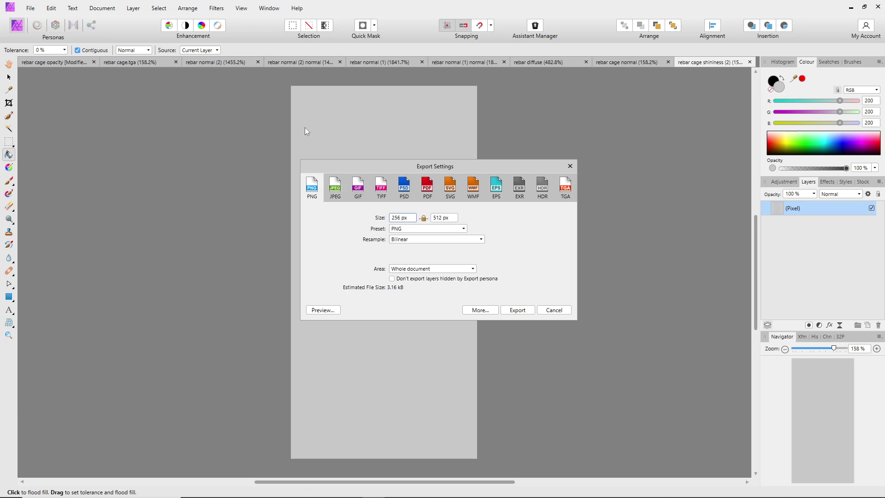
click(335, 187)
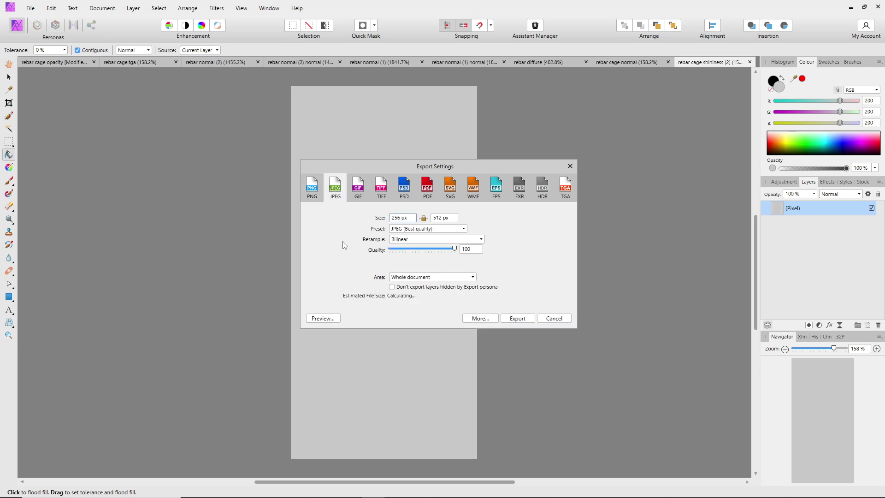
click(312, 189)
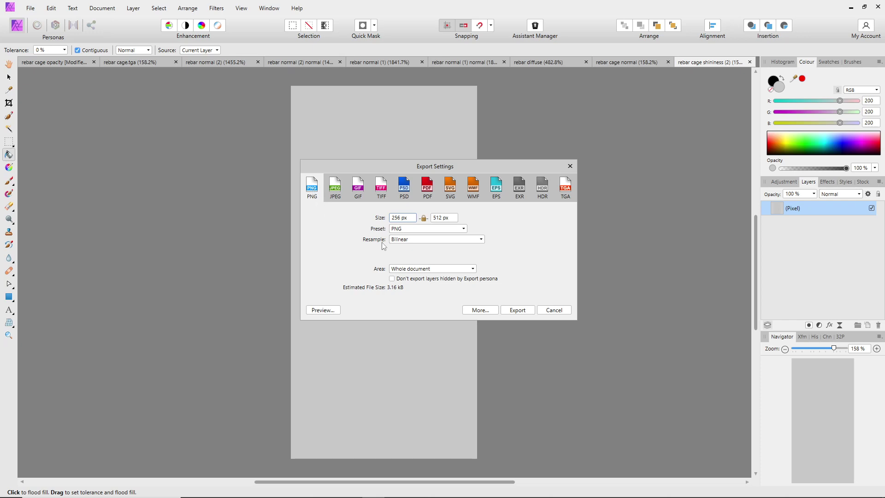
click(519, 314)
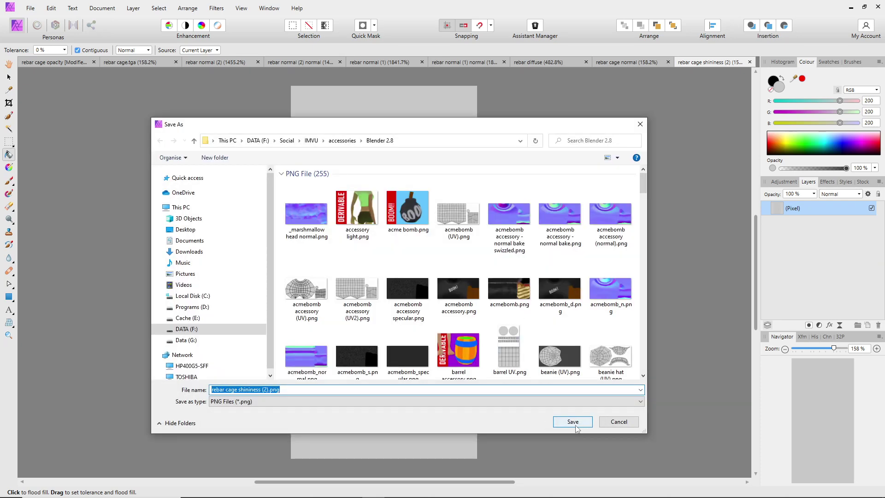
click(573, 422)
- Reopen the recent document "rebar cage shininess (1)" and export it as a PNG at its original size
click(30, 8)
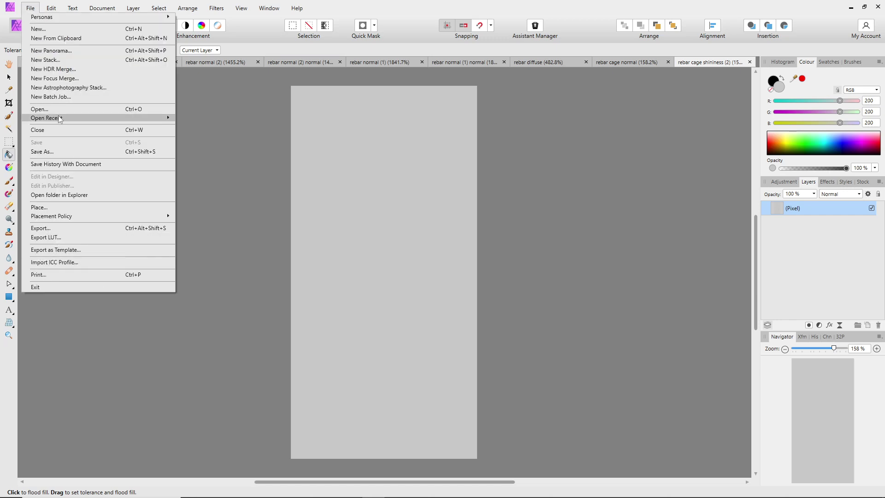
mouse_move(96, 118)
click(211, 128)
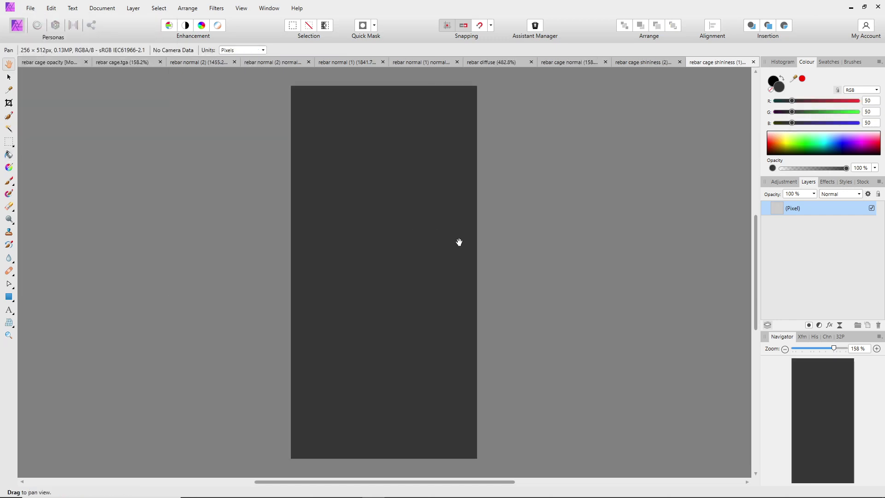
click(30, 8)
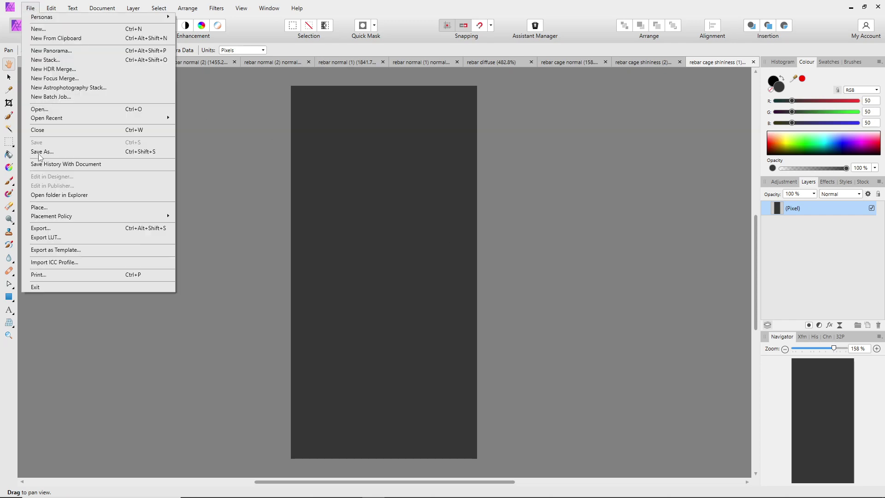
click(46, 228)
click(518, 310)
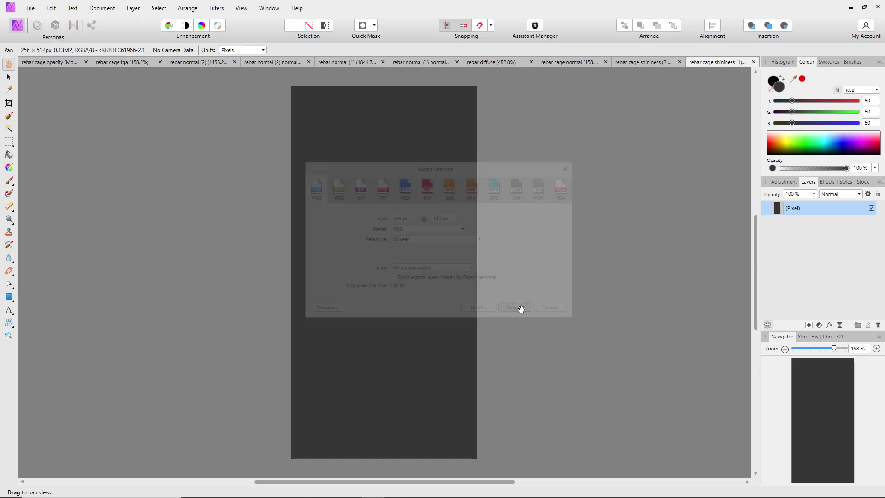
click(561, 425)
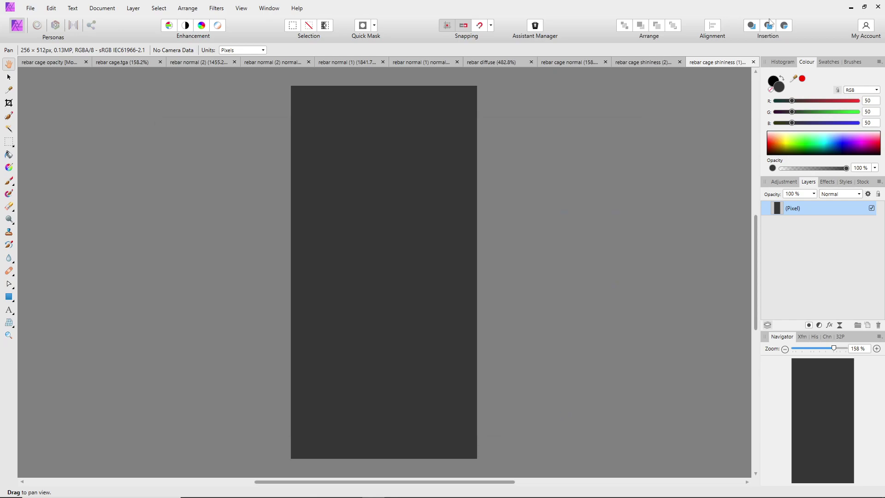
- Return to IMVU Studio and start importing an image for the grid material's Shininess texture
click(851, 9)
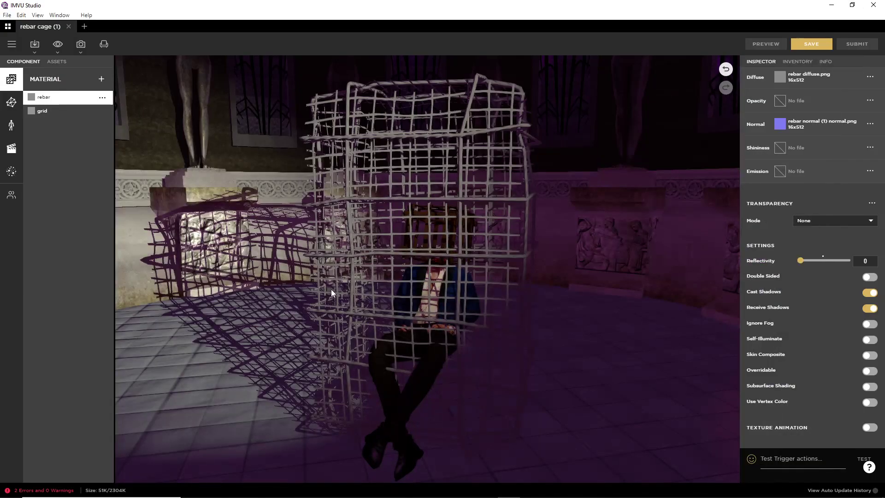
drag(331, 289, 389, 294)
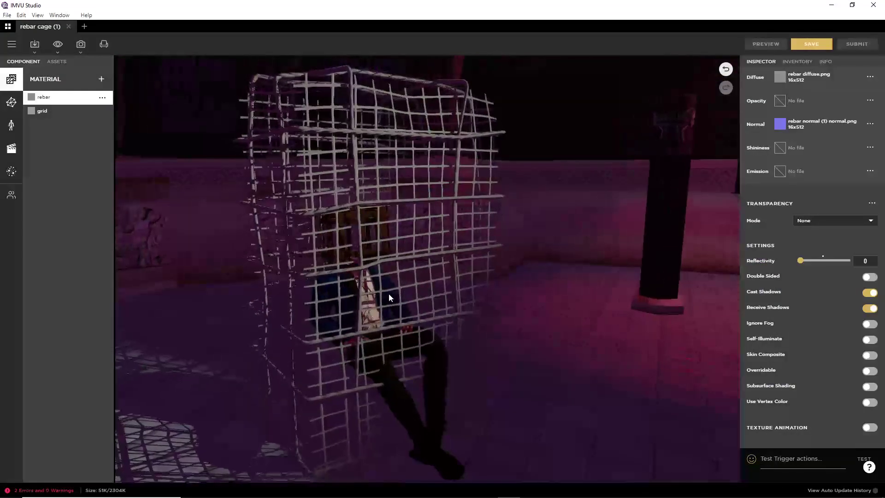
click(43, 113)
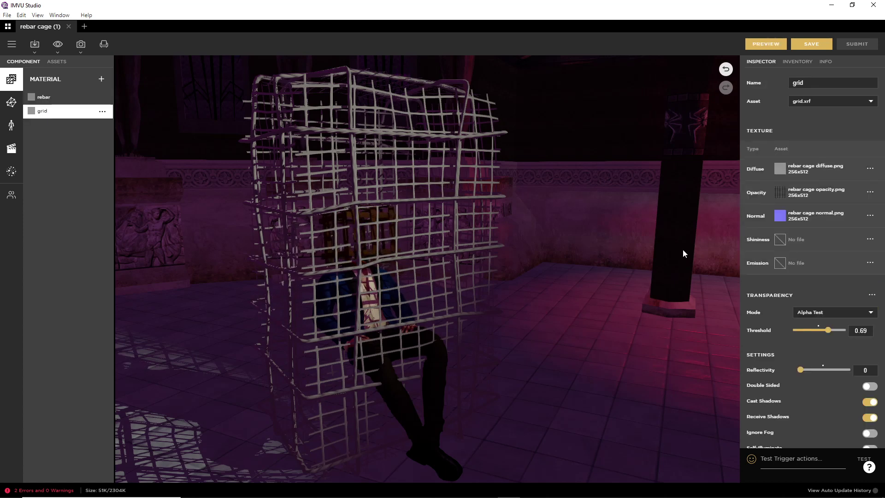
click(780, 240)
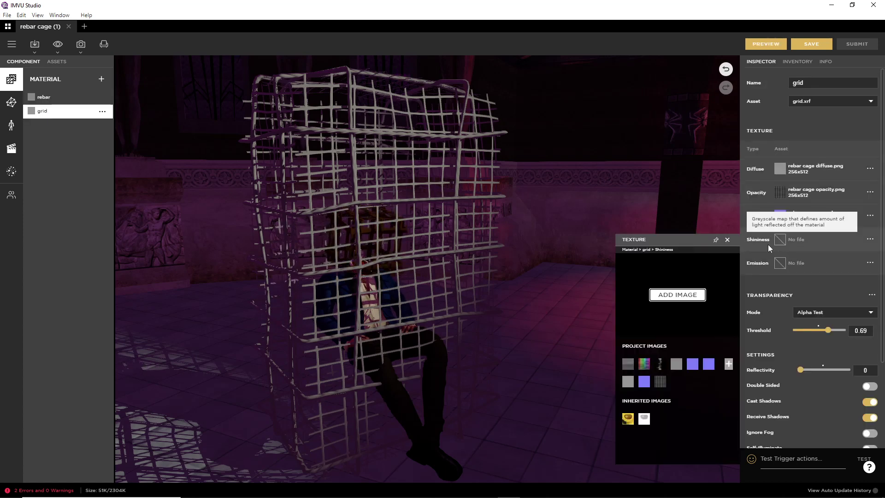
click(673, 297)
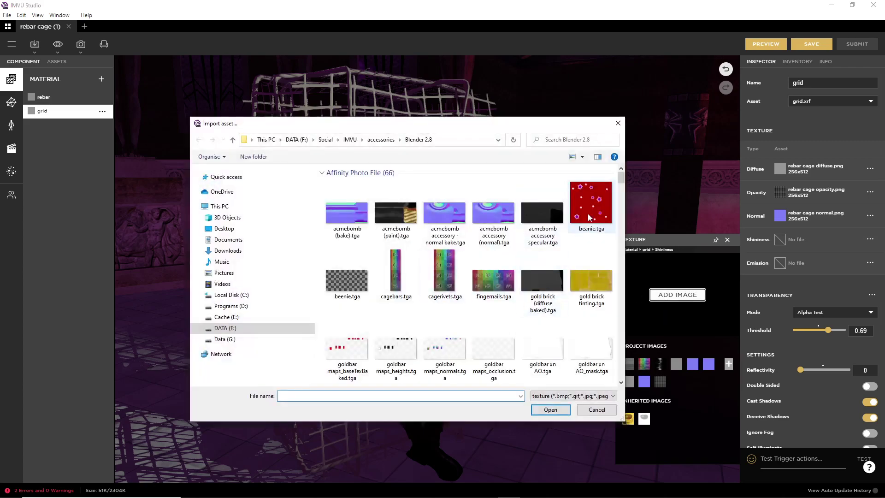
- Import "rebar cage shininess (1).png" as the grid material's Shininess texture and apply the change to the preview
drag(621, 193, 621, 302)
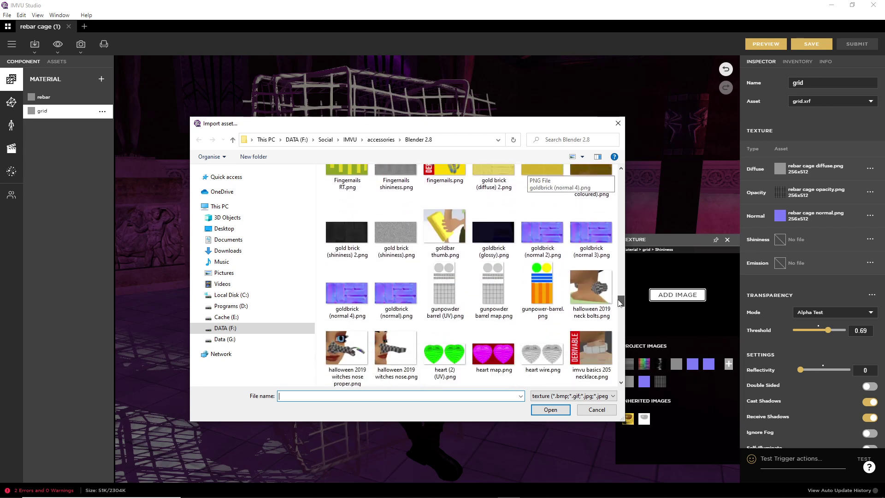
drag(488, 124, 752, 186)
drag(564, 191, 238, 147)
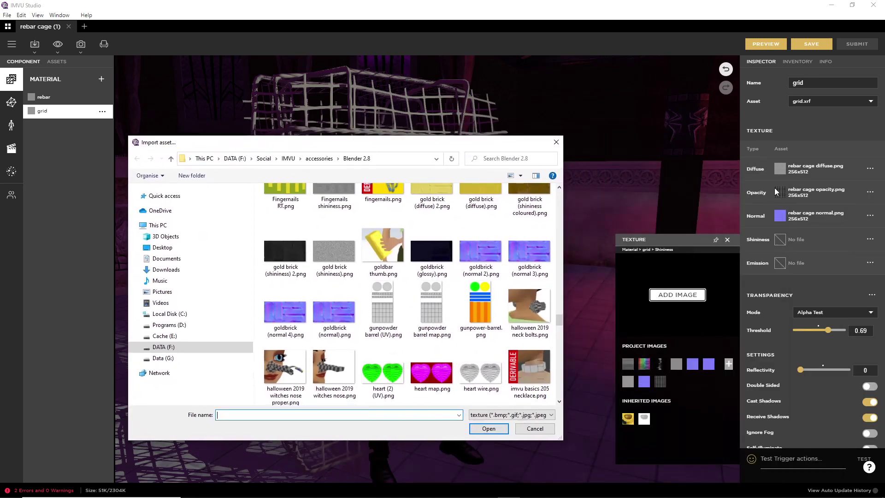
drag(761, 191, 774, 185)
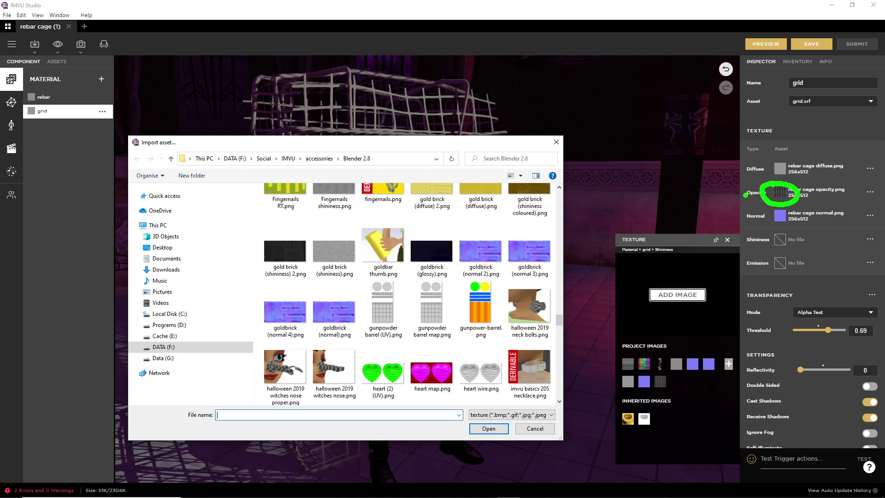
drag(387, 101, 440, 101)
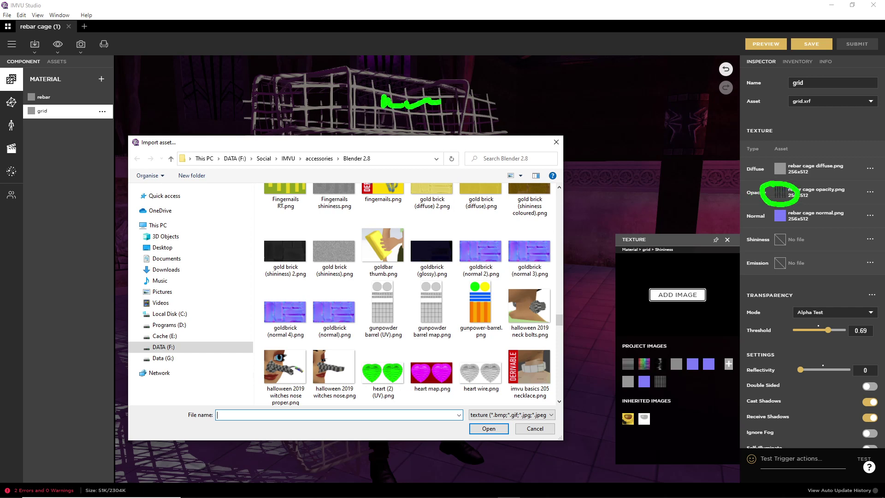
key(Escape)
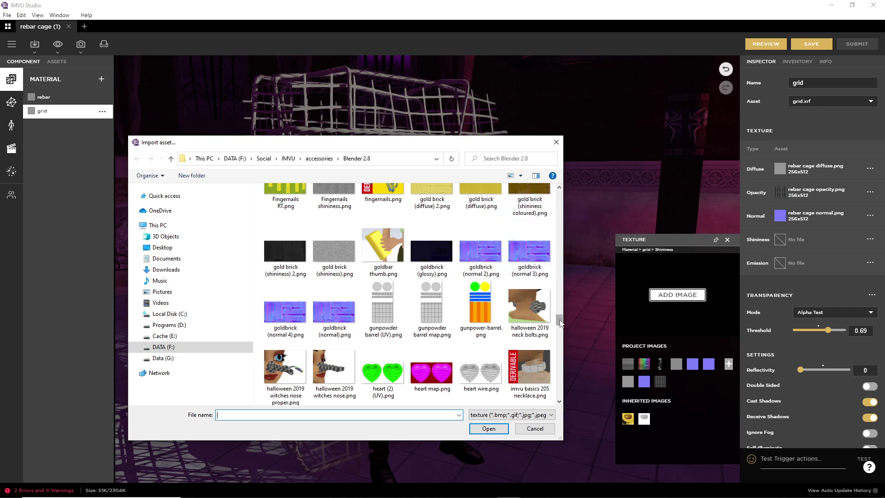
drag(560, 323, 560, 368)
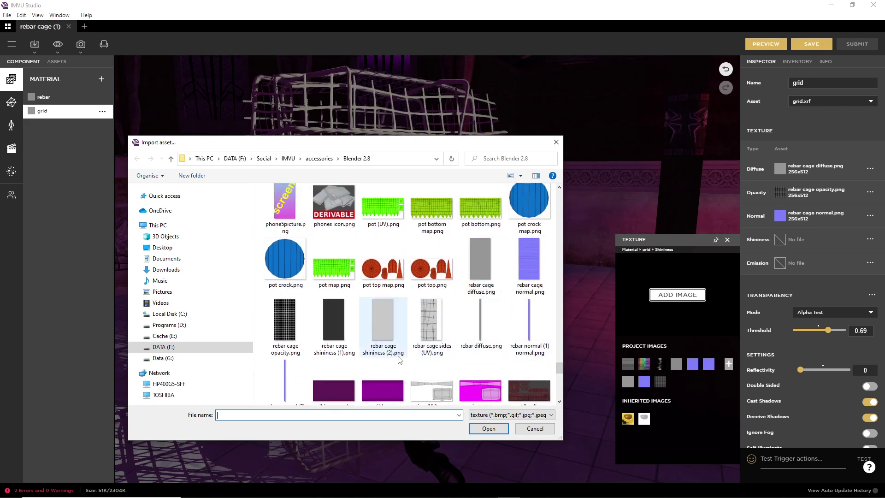
click(334, 323)
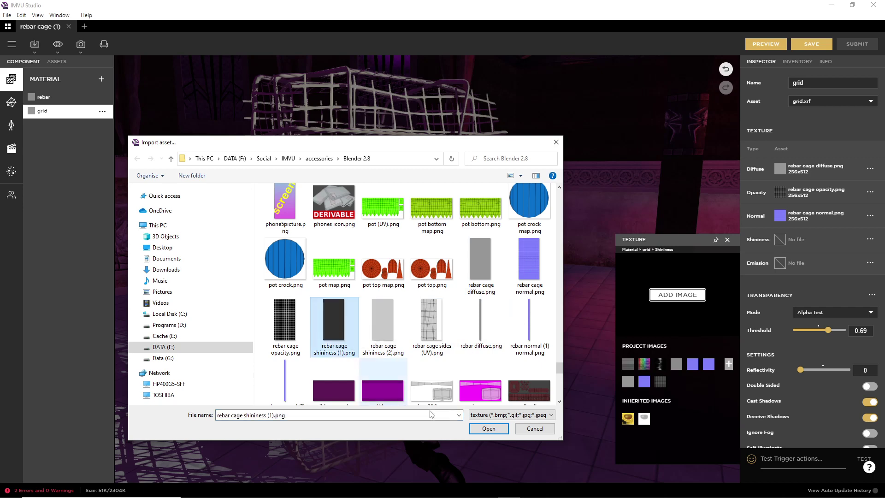
click(488, 429)
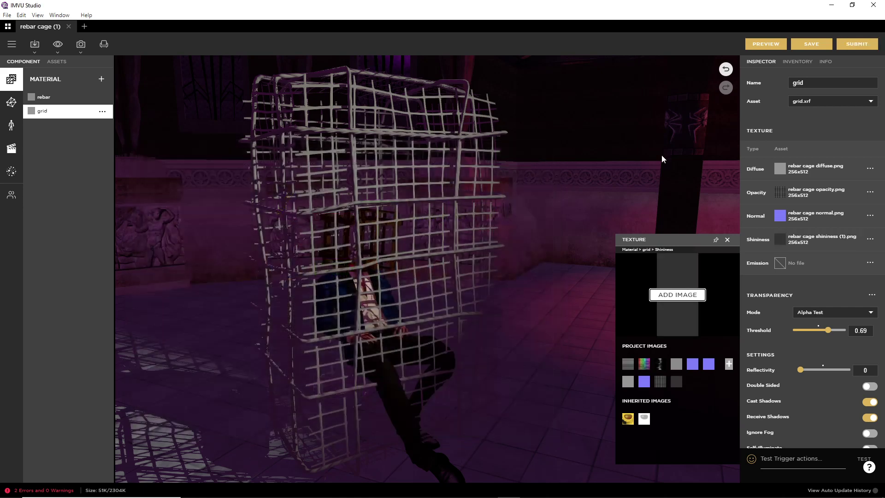
click(766, 45)
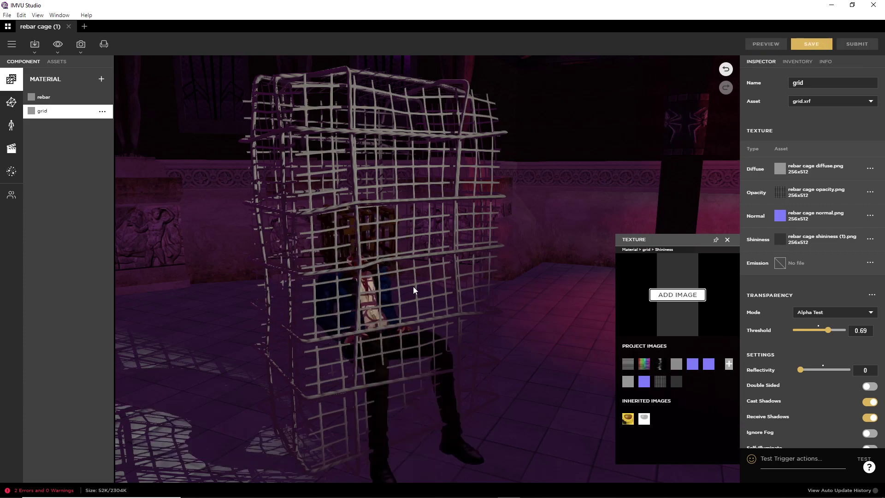
- Set the grid material's Reflectivity to 50 and inspect the cage's shine from other angles
drag(330, 293, 609, 339)
scroll(366, 263, up, 4)
scroll(341, 243, down, 4)
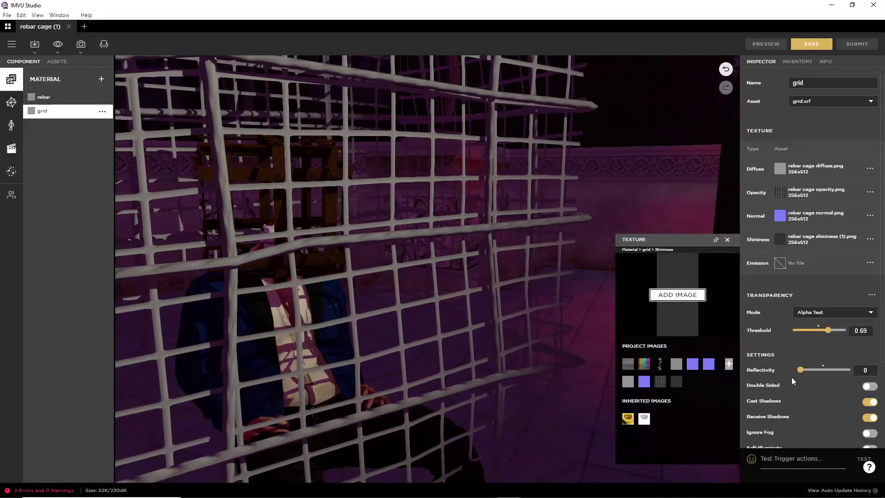
drag(802, 373, 824, 377)
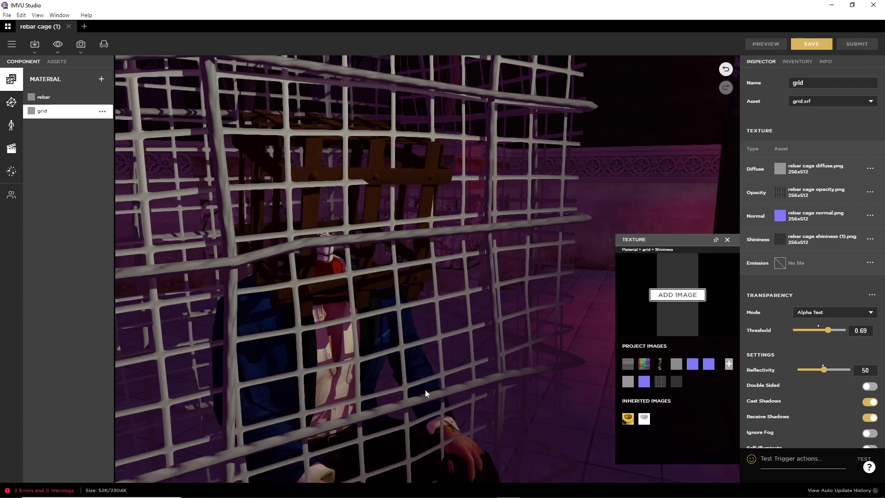
drag(428, 386, 433, 337)
drag(442, 338, 480, 357)
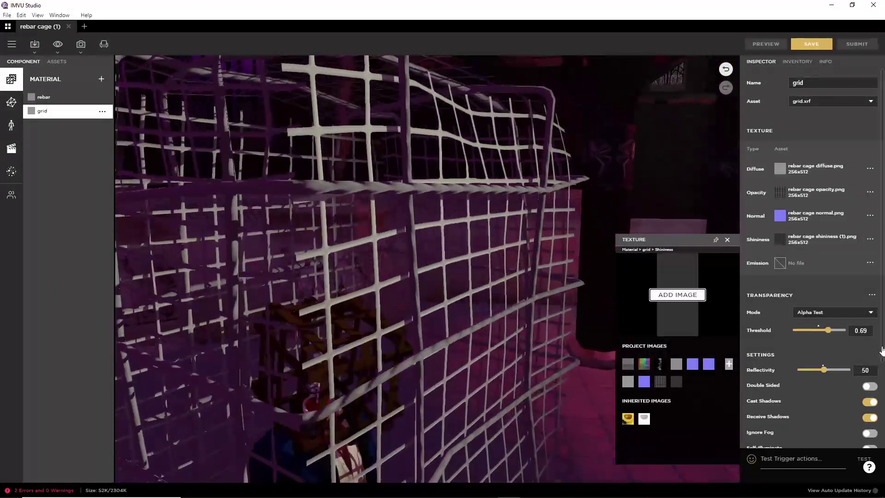
- Set the grid material's Reflectivity to 94, save the project and examine the cage
mouse_move(824, 377)
mouse_down()
mouse_move(867, 379)
mouse_move(845, 377)
mouse_up()
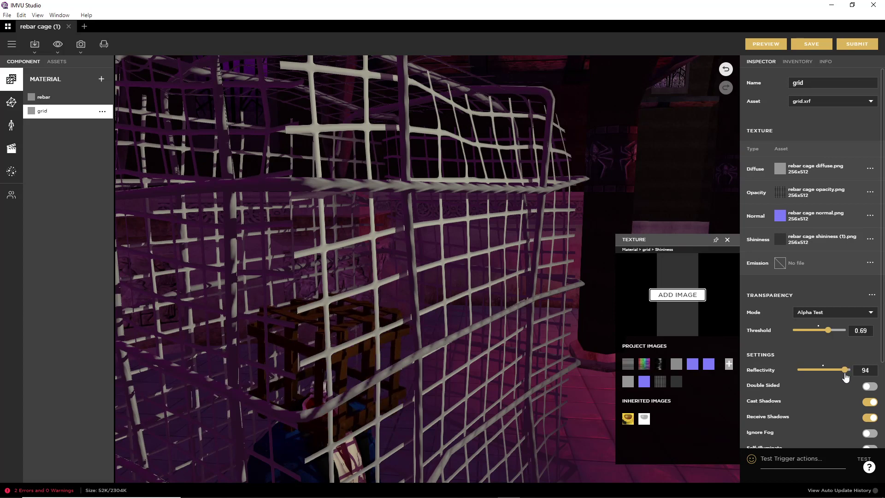
click(811, 44)
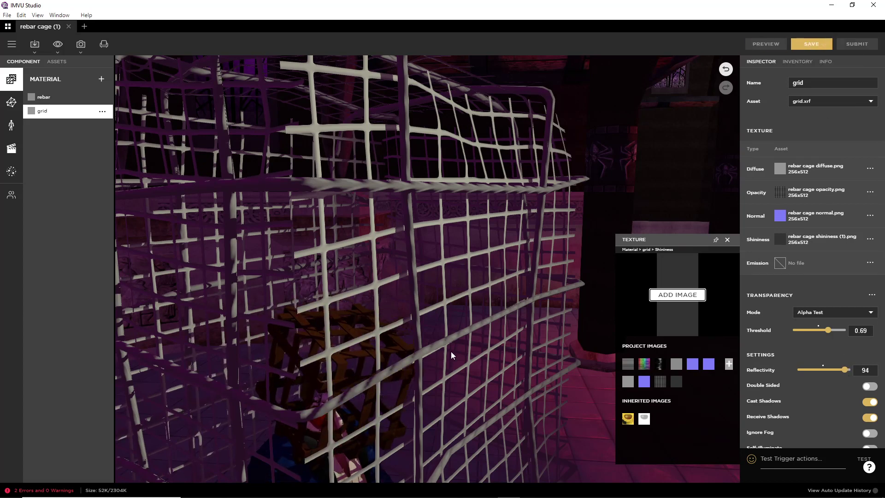
drag(458, 345, 439, 337)
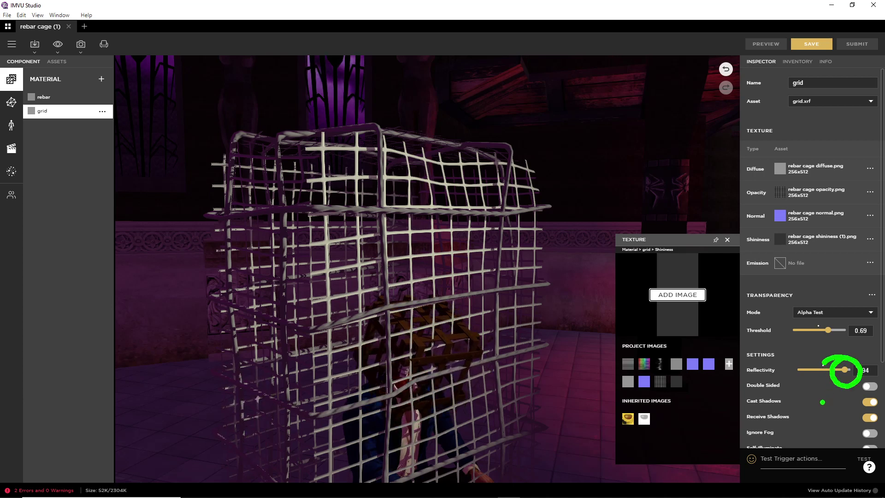
- Import "rebar cage shininess (2).png" as the grid material's Shininess texture and inspect the cage up close
click(679, 295)
drag(559, 198, 562, 370)
click(385, 308)
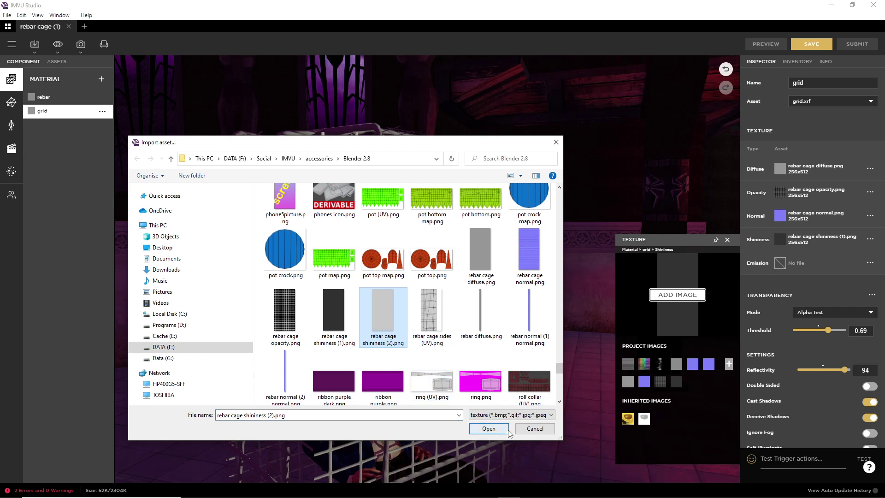
click(489, 430)
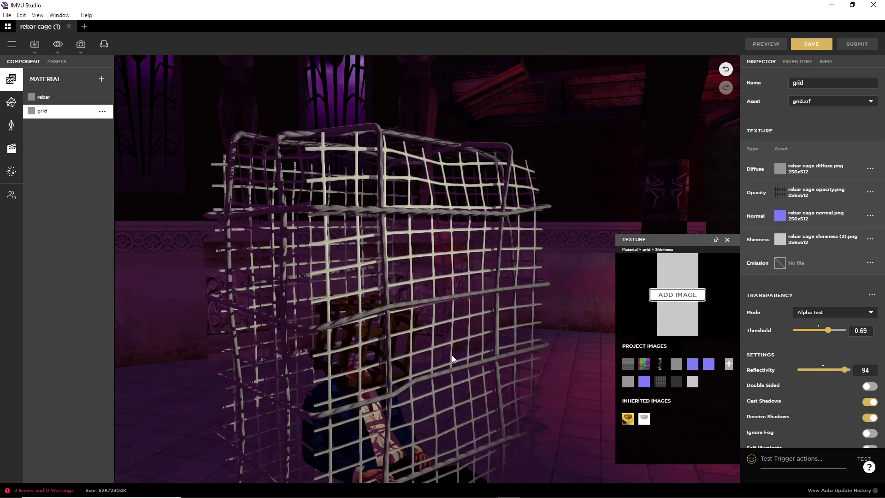
drag(451, 355, 388, 342)
scroll(409, 361, up, 4)
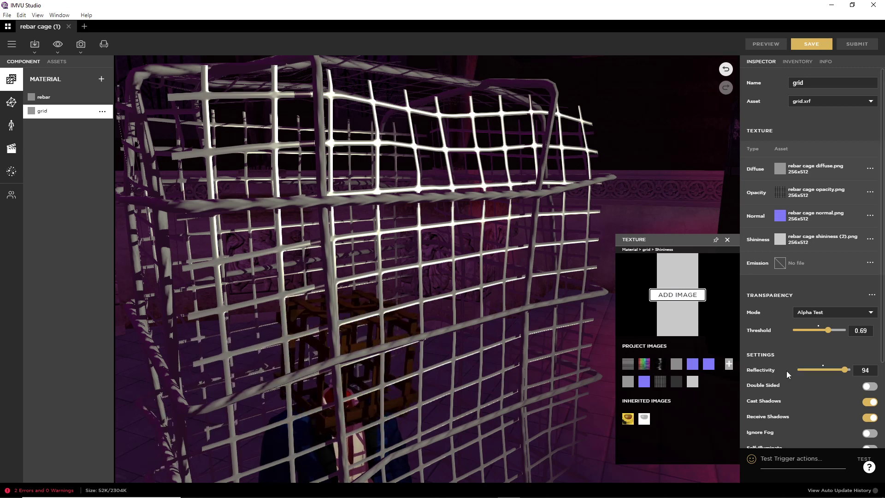
- Set the grid material's Reflectivity to 100, save the project and check the cage from another angle
drag(846, 371, 853, 370)
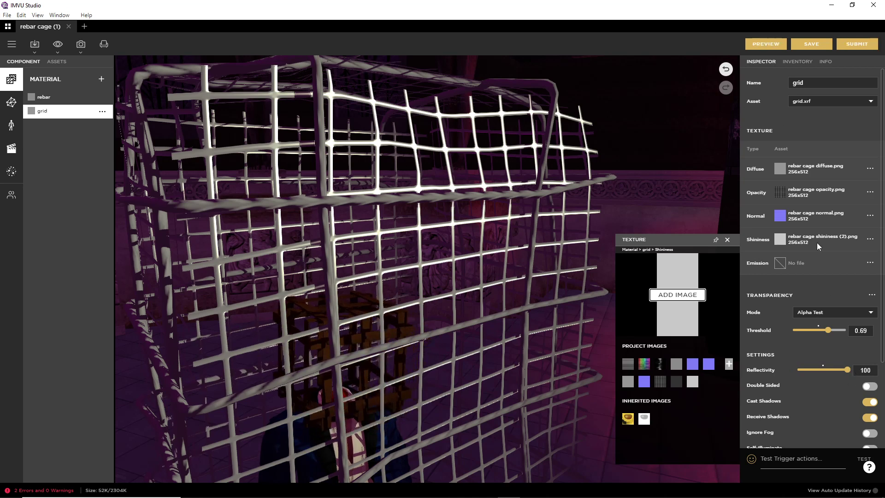
click(812, 44)
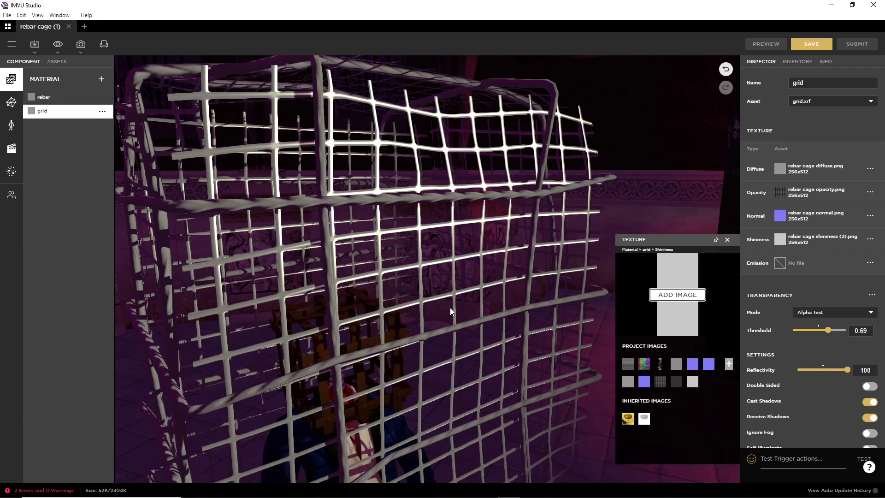
drag(408, 339, 664, 291)
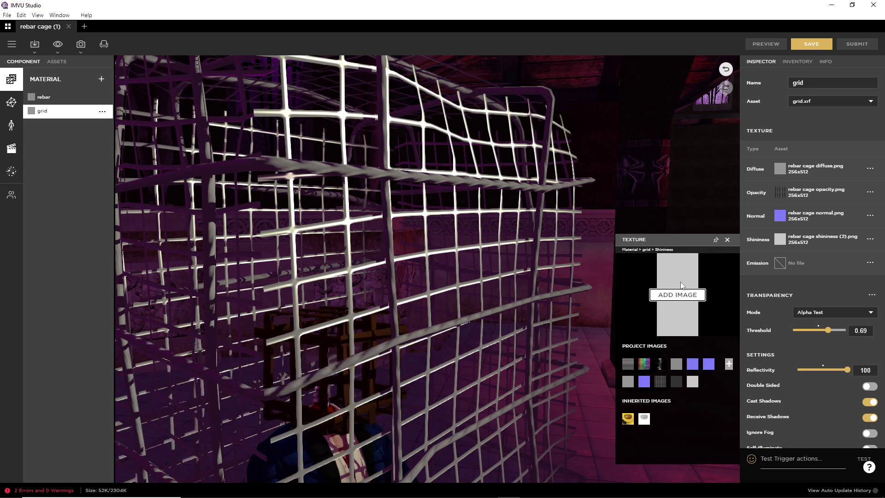
- Switch the grid material's Shininess texture back to the project image "rebar cage shininess (1).png" and compare the shine
click(676, 383)
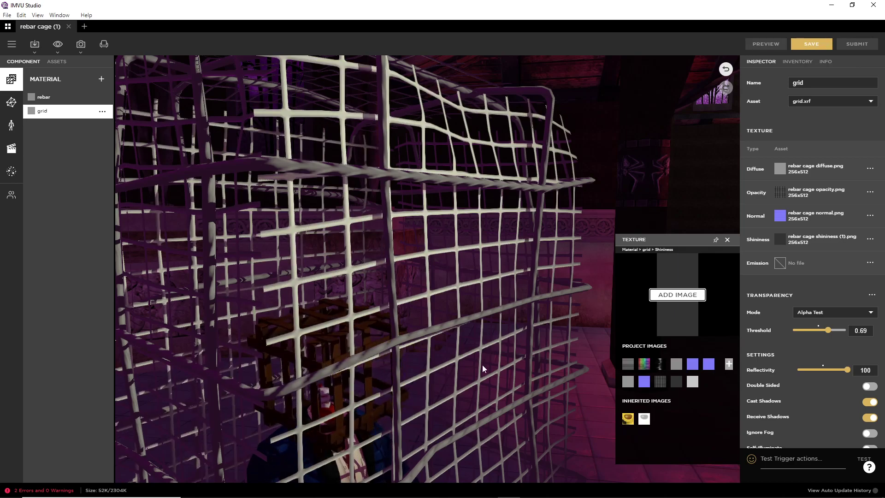
drag(491, 353, 463, 363)
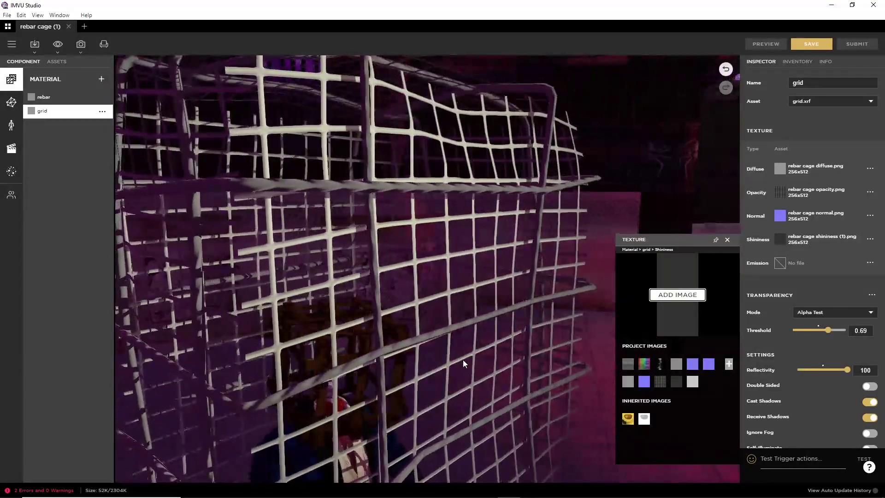
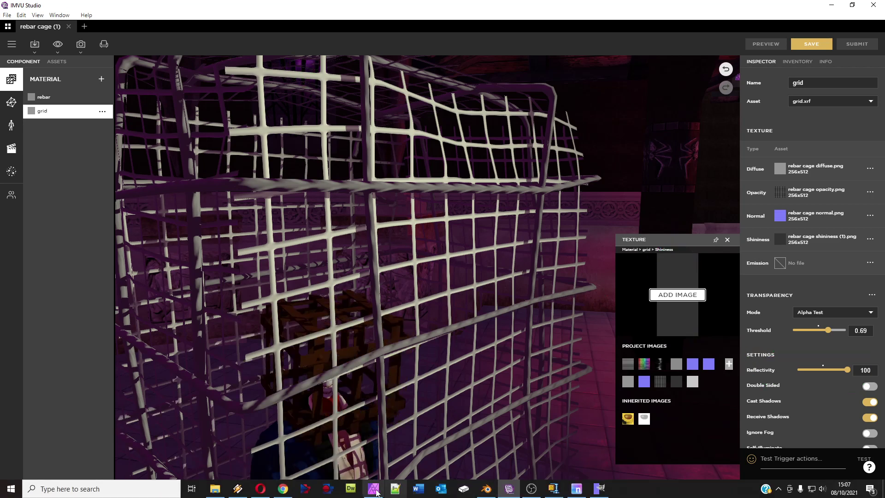
- Switch to Affinity Photo and flood fill the "rebar cage shininess (1)" texture with white, RGB 255, 255, 255
click(373, 489)
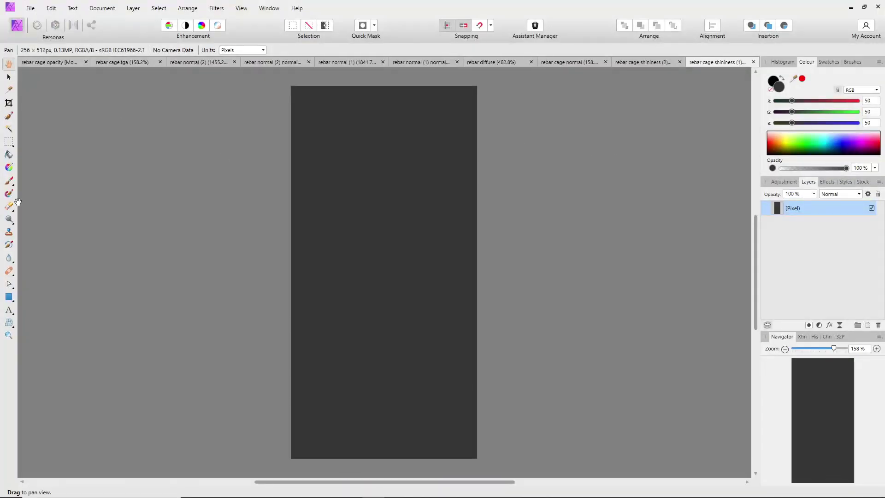
click(9, 156)
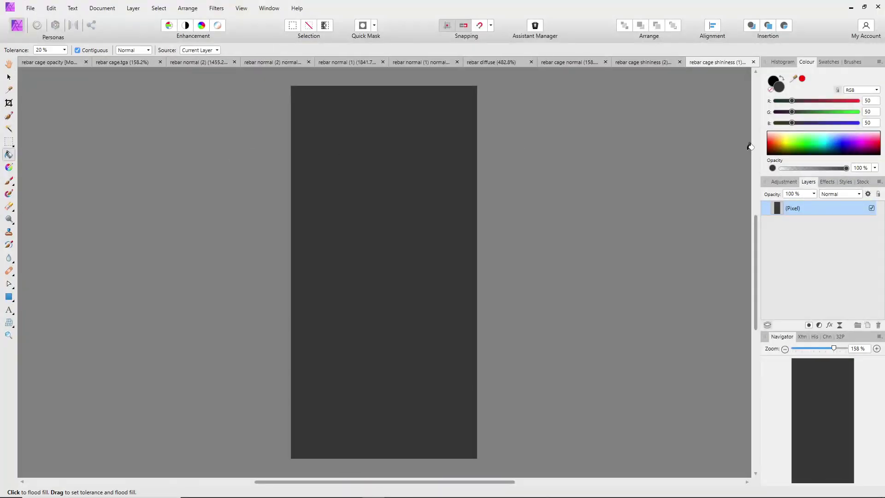
click(859, 113)
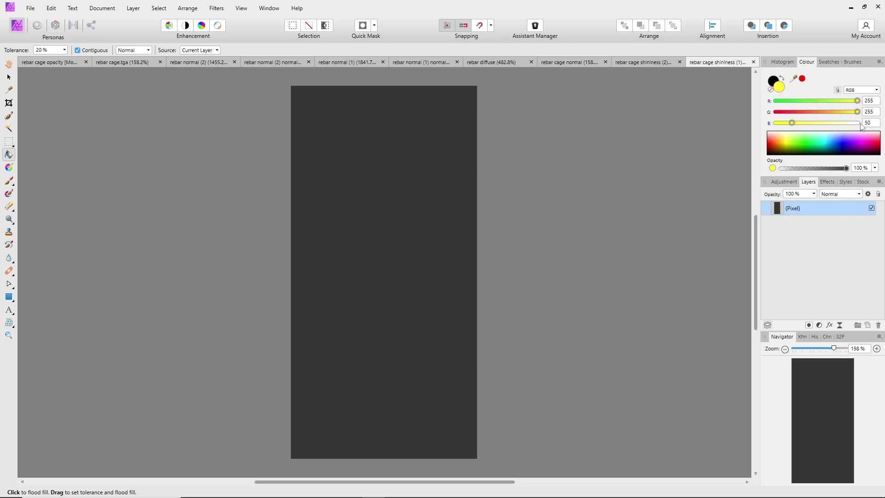
click(404, 163)
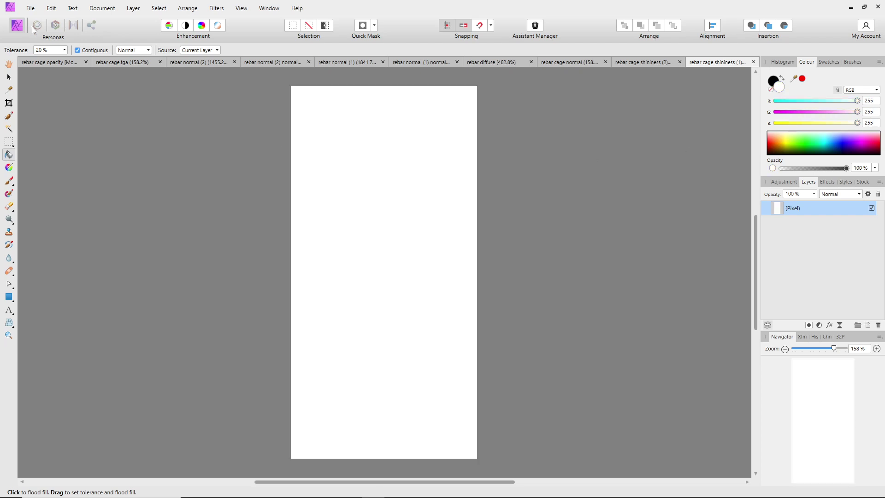
- Save the white texture as a separate document named "rebar cage shininess (3).afphoto"
click(28, 8)
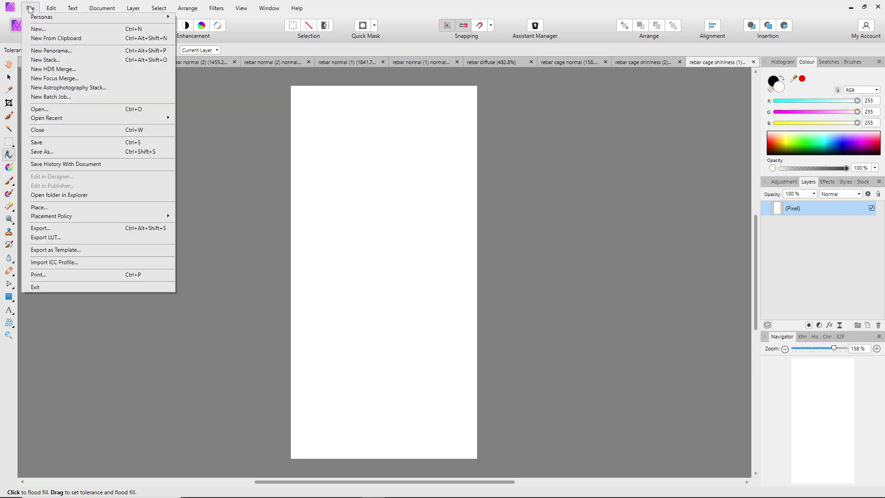
click(42, 152)
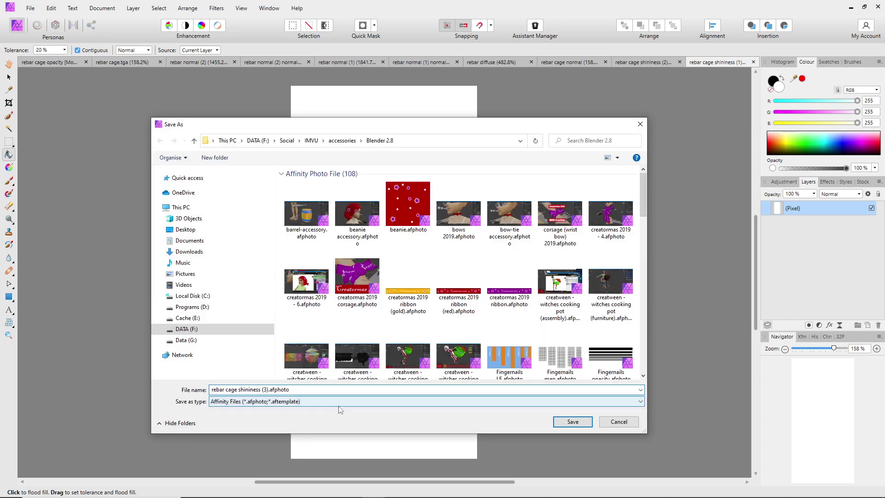
click(572, 421)
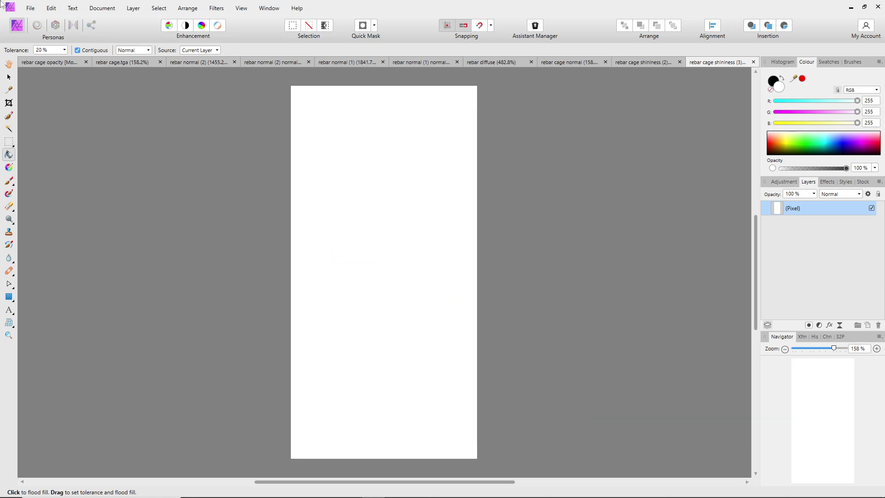
- Export the white texture as a 256 x 512 px PNG named "rebar cage shininess (3).png"
click(29, 8)
click(50, 229)
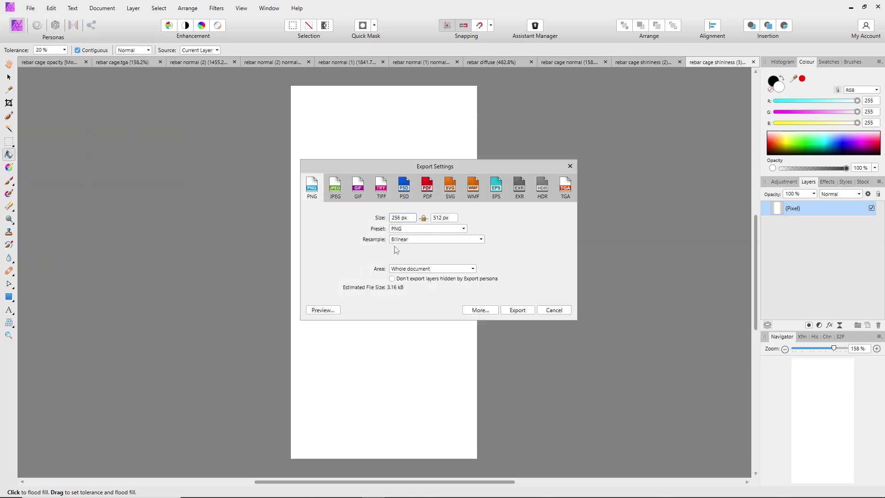
click(517, 310)
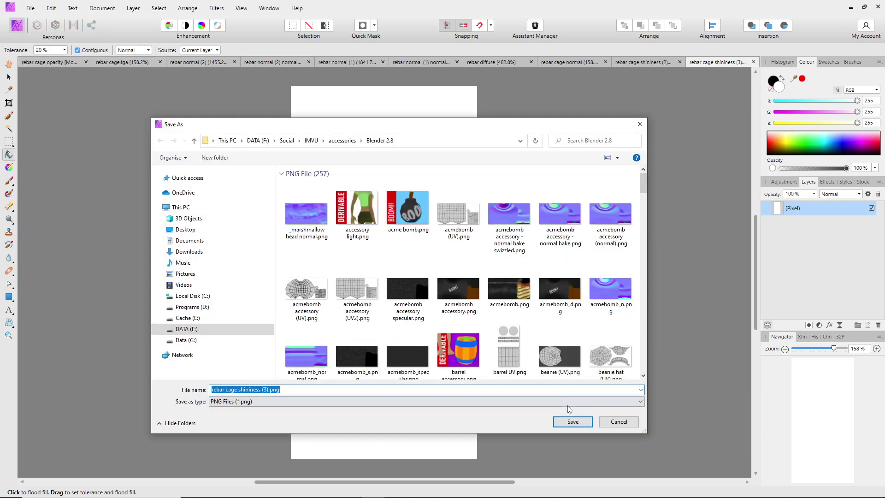
click(571, 420)
- Switch to IMVU Studio and import "rebar cage shininess (3).png" as the grid material's Shininess texture
click(851, 8)
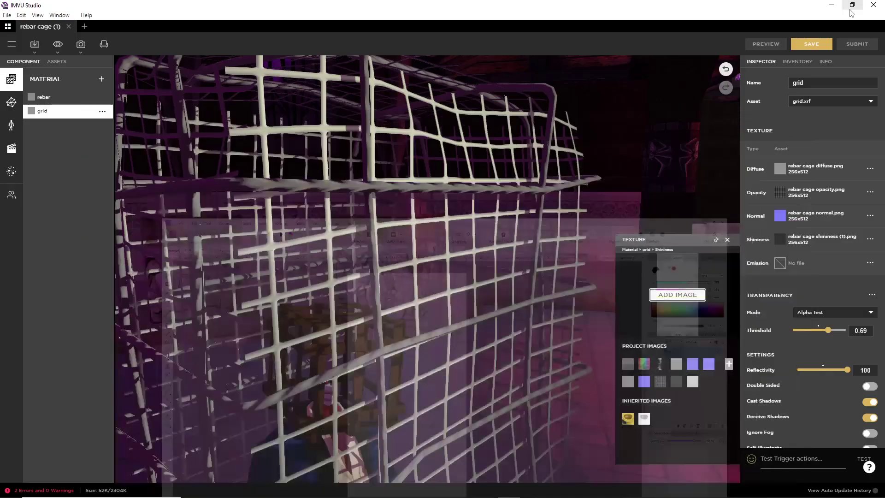
click(682, 297)
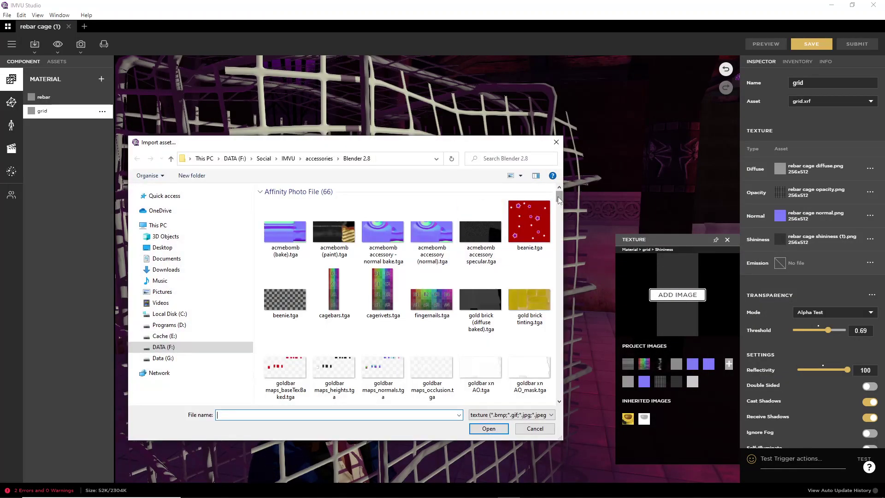
drag(558, 196, 553, 375)
scroll(553, 375, down, 1)
scroll(553, 374, up, 1)
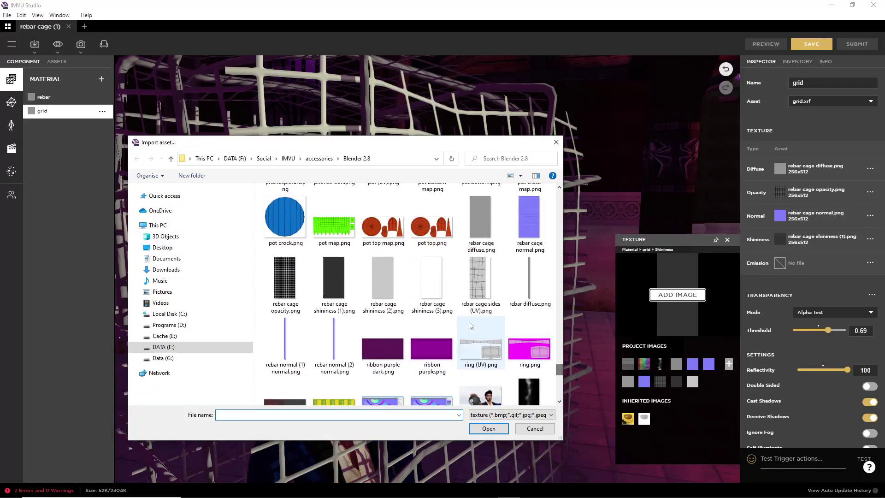
click(435, 291)
click(489, 429)
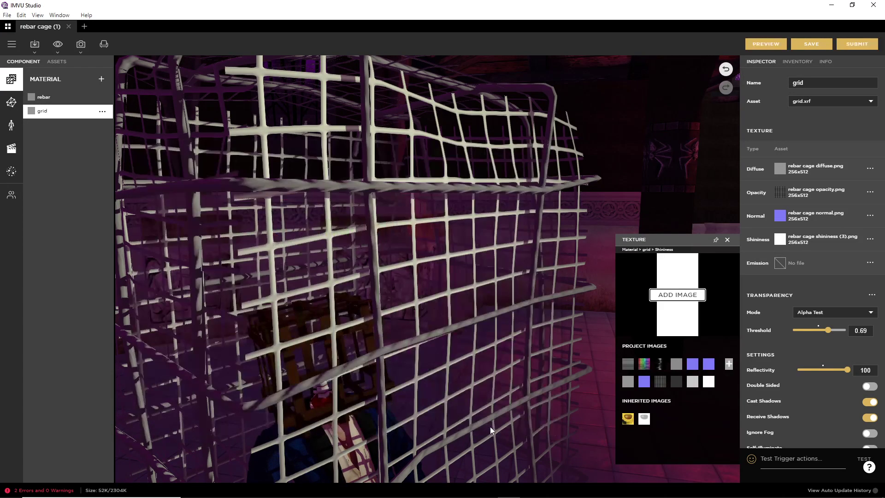
- Preview the accessory with the white shininess map and examine the highlights on the grid bars up close
click(767, 44)
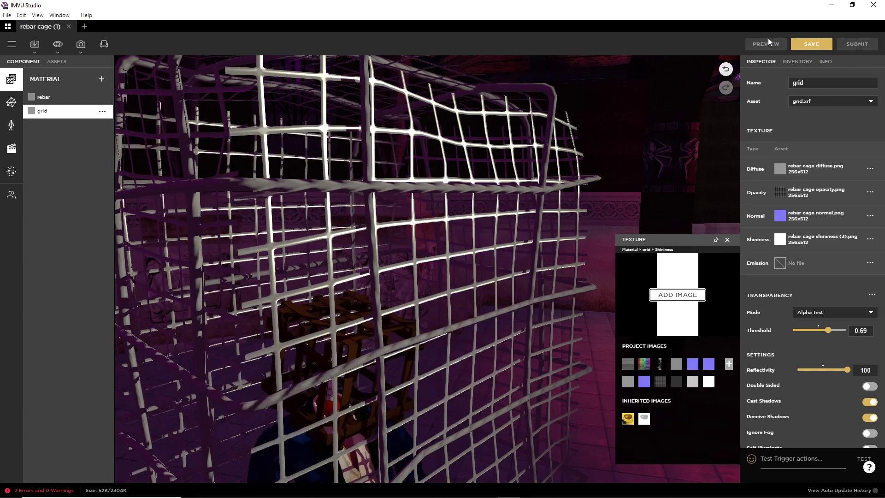
drag(443, 274, 347, 253)
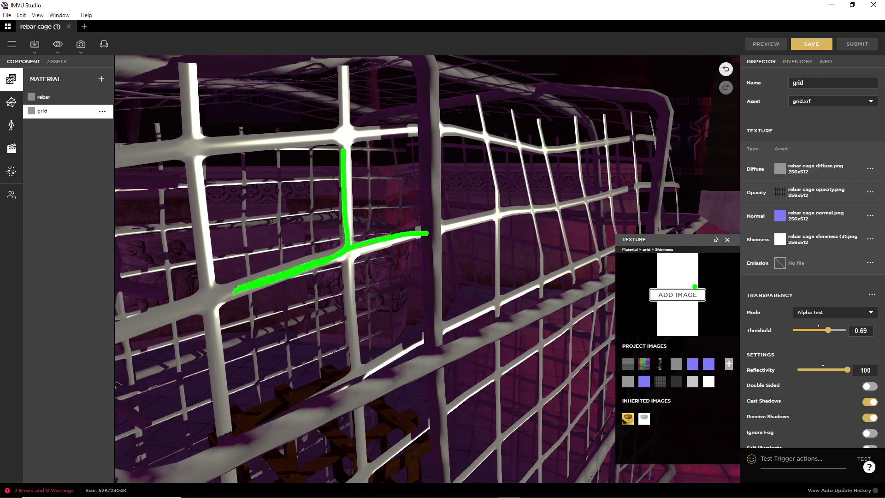
drag(868, 385, 815, 354)
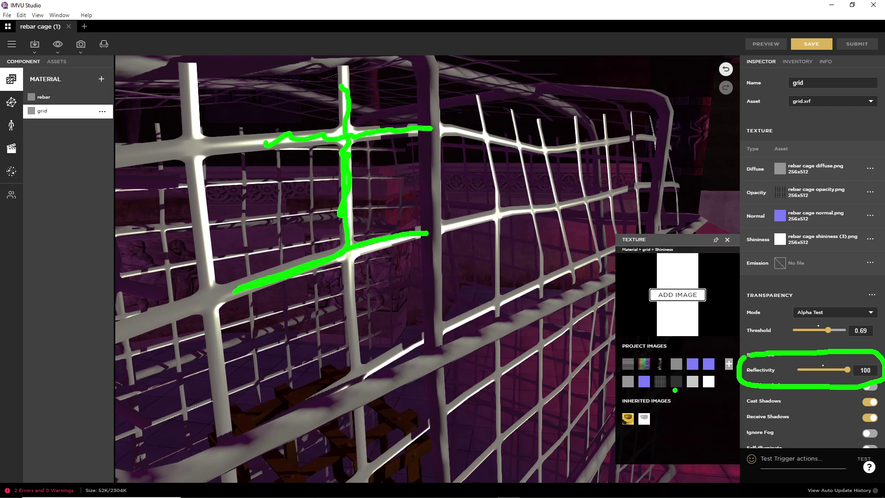
key(Escape)
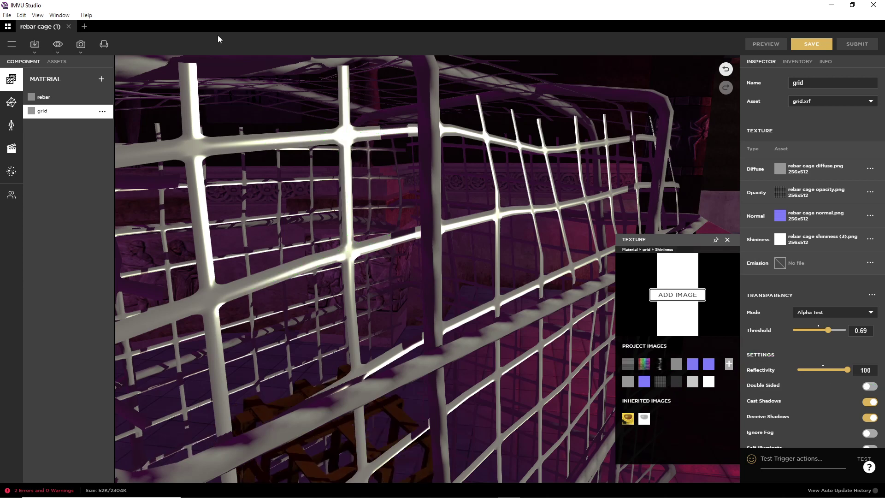
- Set the grid material's Shininess texture to the project image "rebar cage shininess (1).png" and examine the whole cage from a distance
click(676, 382)
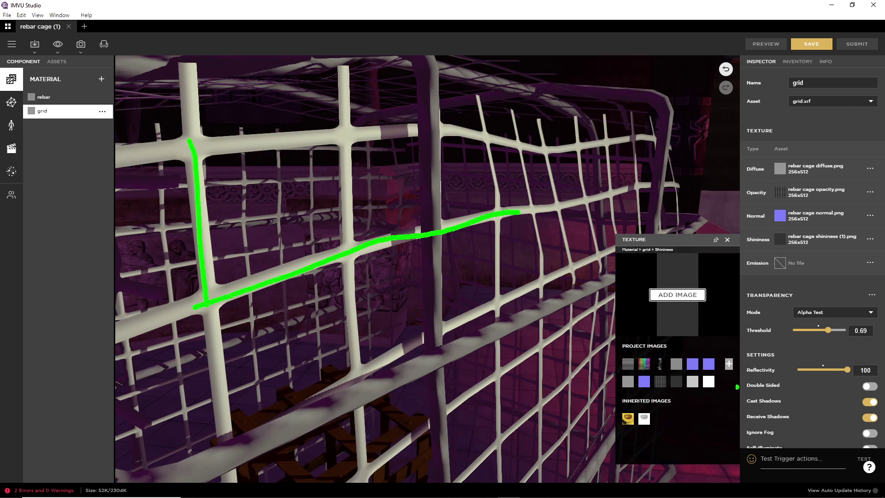
mouse_move(756, 386)
mouse_down()
mouse_move(884, 369)
mouse_move(865, 353)
mouse_move(732, 356)
mouse_up()
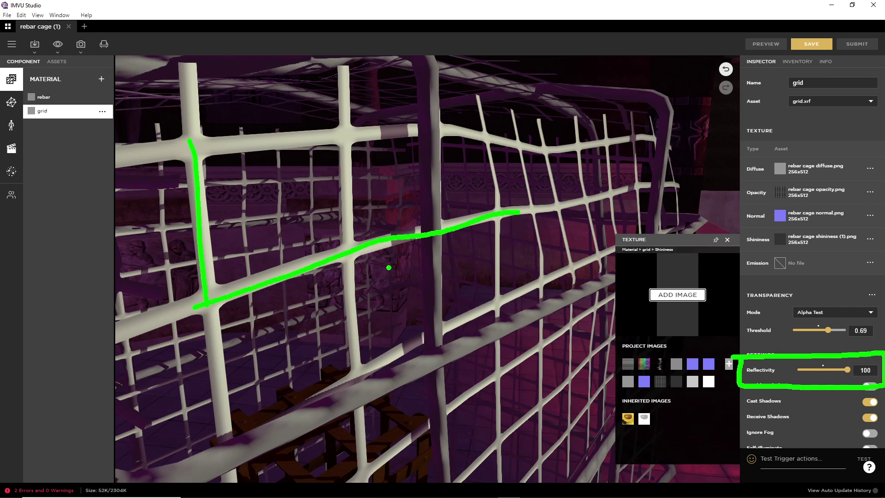
drag(425, 315, 359, 318)
scroll(362, 312, down, 10)
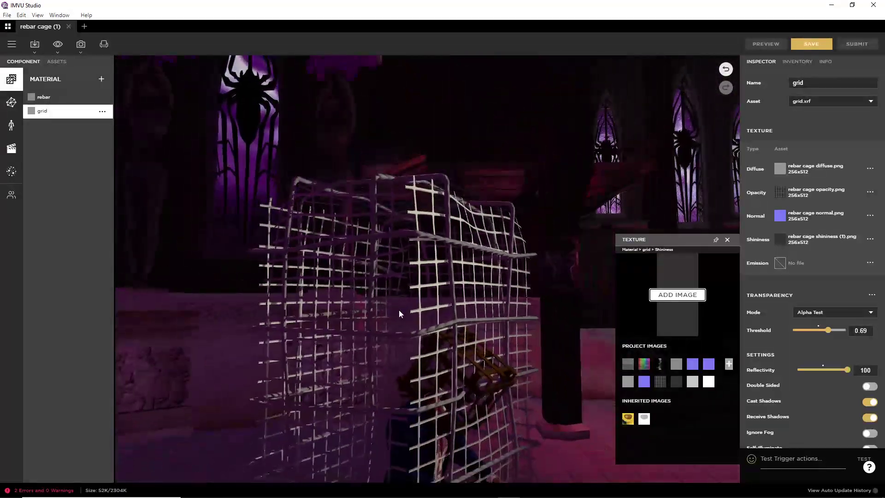
drag(434, 350, 388, 363)
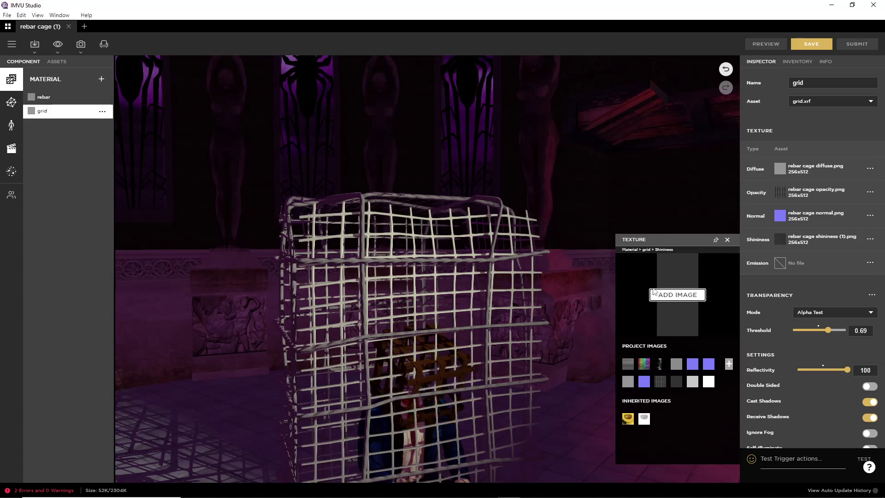
drag(671, 267, 668, 273)
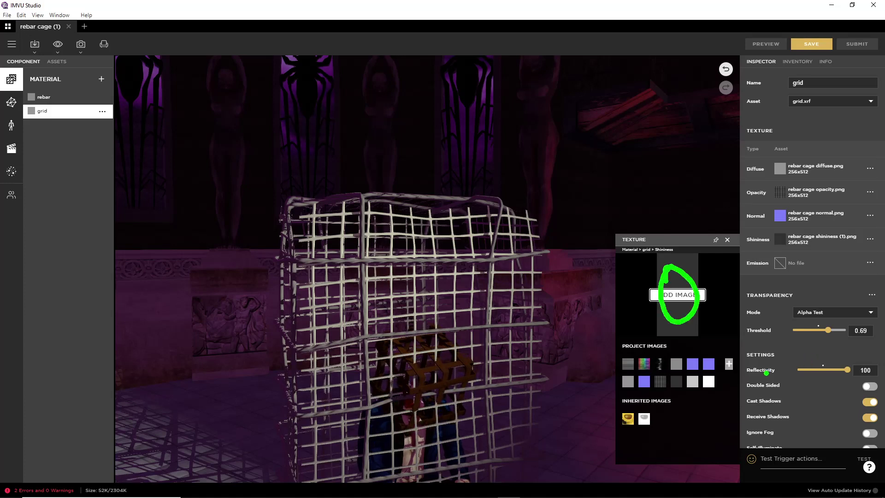
mouse_move(738, 364)
mouse_down()
mouse_move(874, 387)
mouse_move(813, 356)
mouse_move(760, 365)
mouse_up()
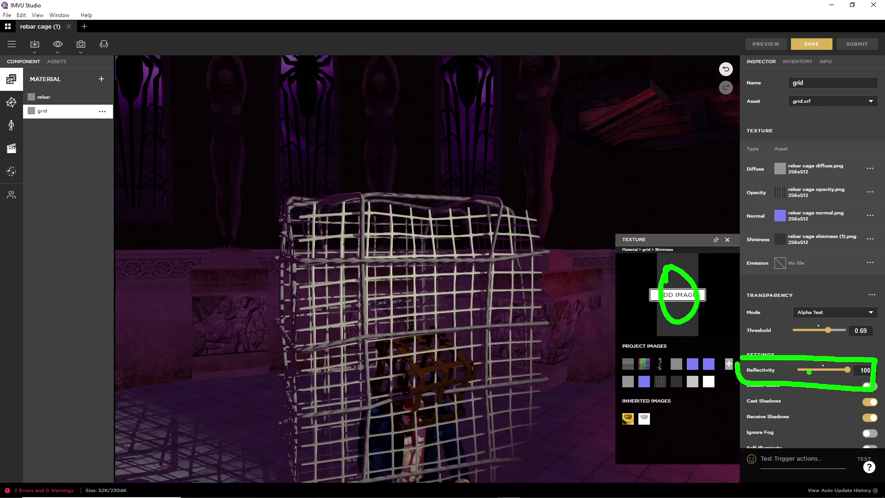
mouse_move(750, 379)
mouse_down()
mouse_move(771, 363)
mouse_move(823, 364)
mouse_up()
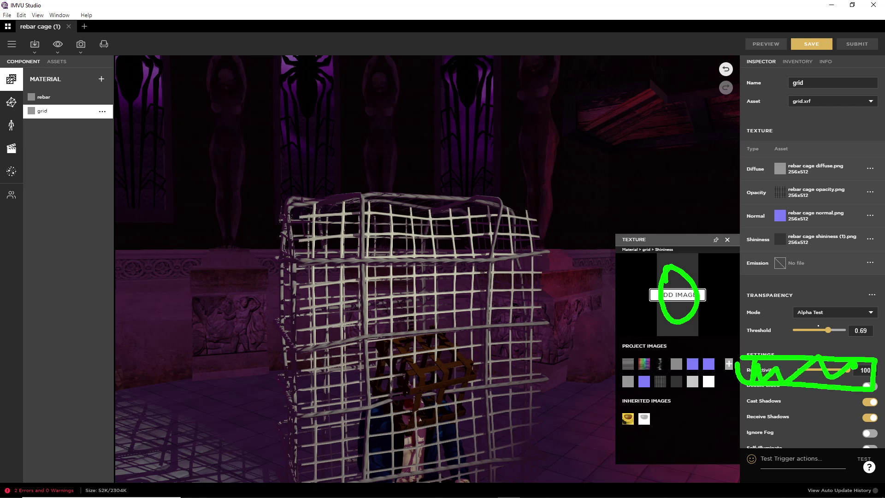
key(Escape)
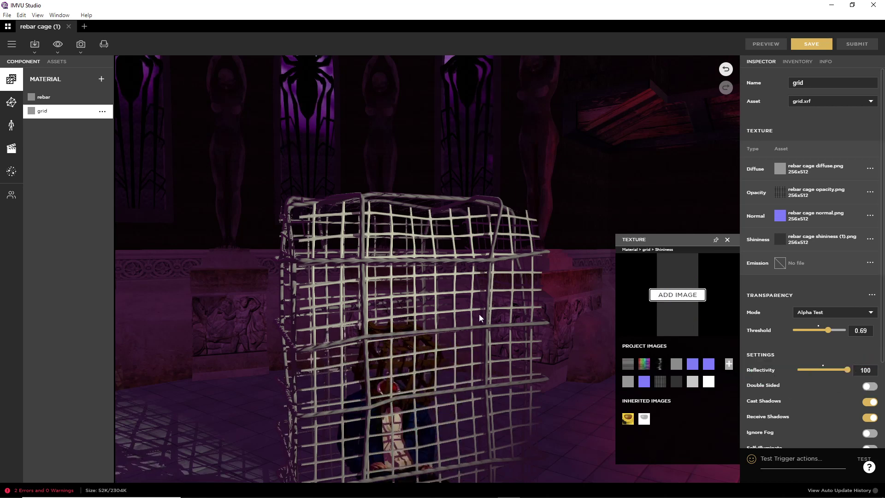
- Apply the project image "rebar cage shininess (3).png" to the grid material's Shininess and preview the white map's highlights
scroll(435, 317, up, 6)
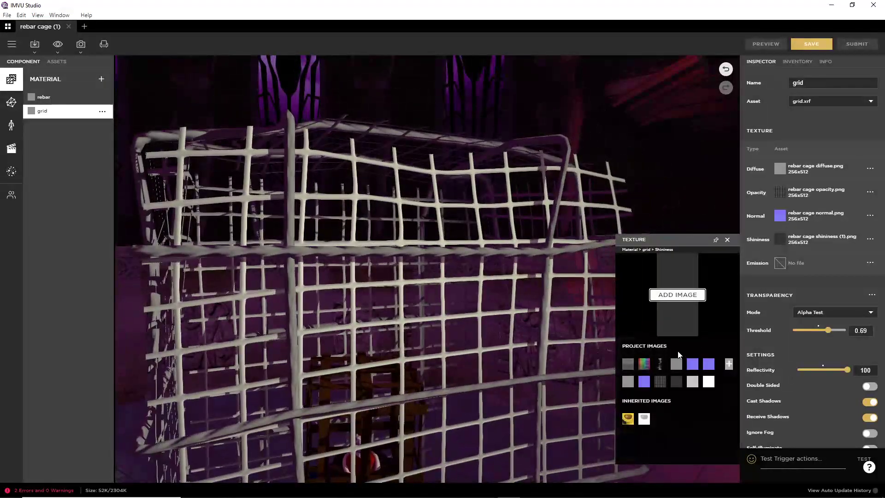
click(709, 381)
click(766, 44)
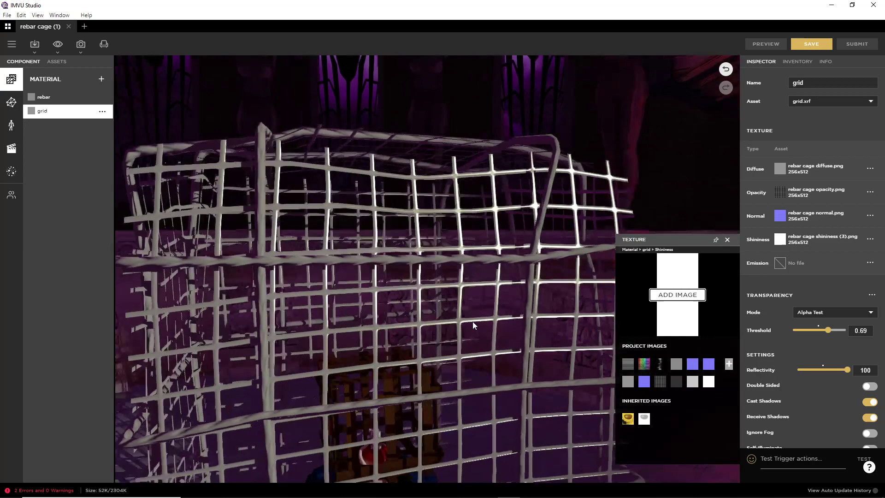
drag(472, 322, 502, 315)
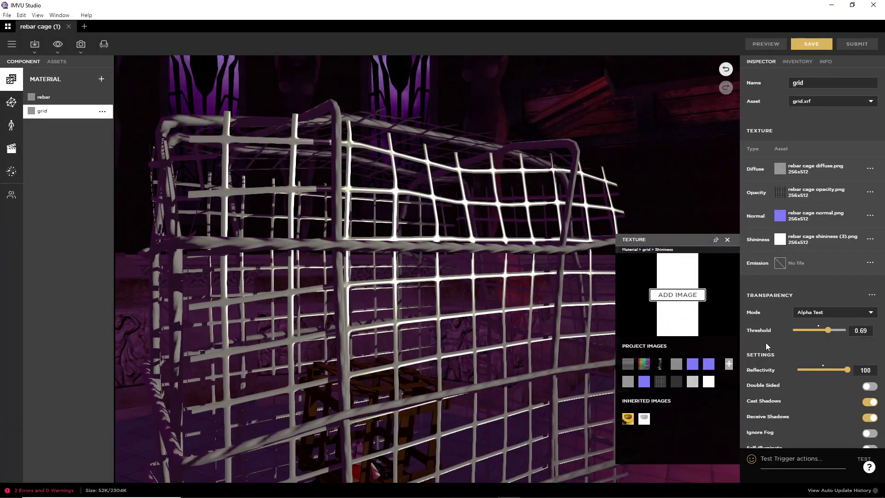
- Return the grid material's Shininess texture to "rebar cage shininess (1).png", preview it and inspect the cage's shine from several angles
click(675, 384)
click(766, 45)
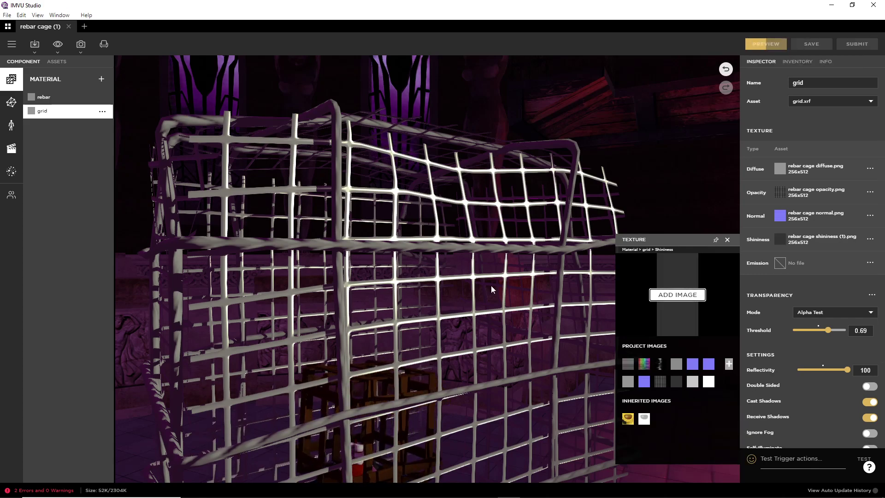
drag(351, 359, 376, 355)
drag(443, 331, 419, 343)
scroll(417, 342, up, 5)
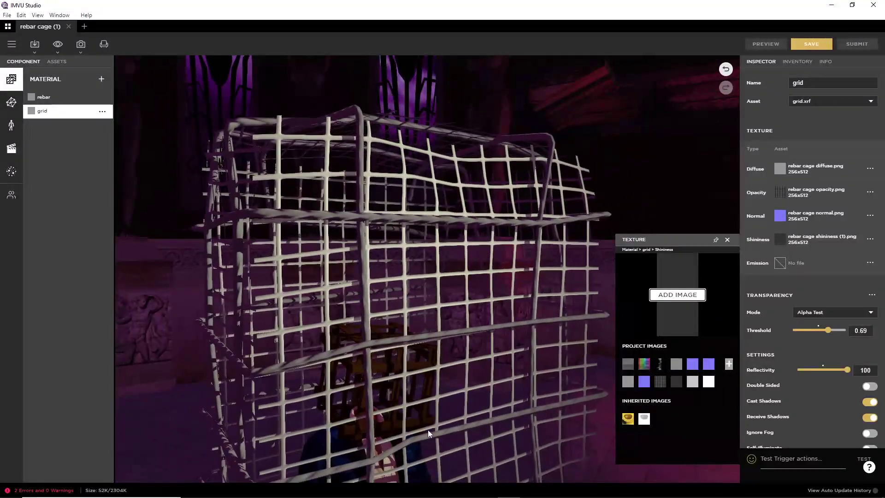
- Switch to Affinity Photo and create a new RGB/8 document 16 px wide and 512 px high
click(374, 490)
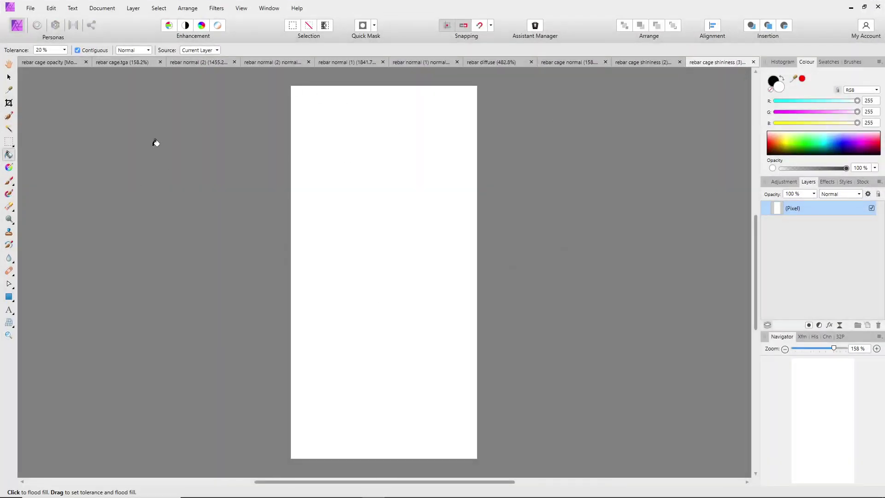
click(31, 8)
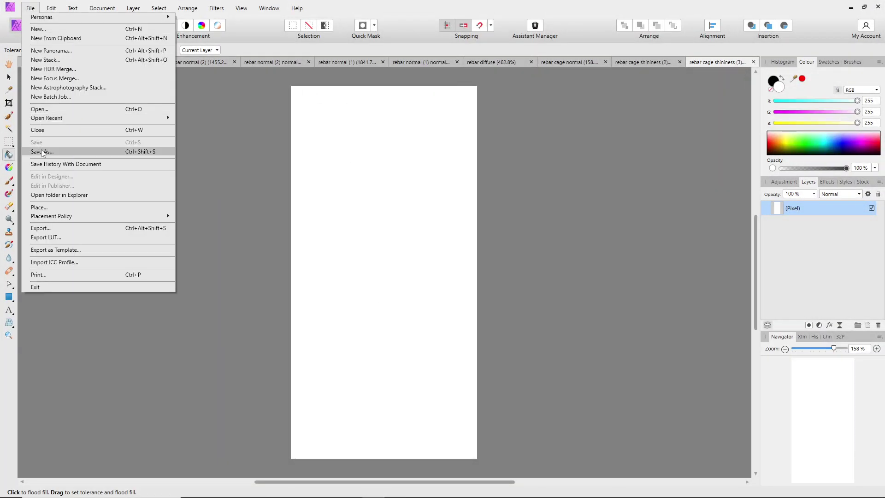
key(Escape)
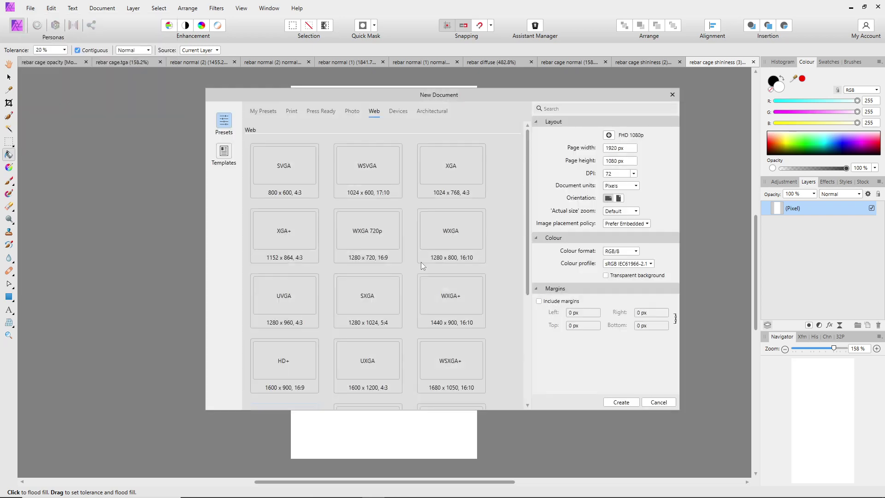
click(614, 149)
click(616, 164)
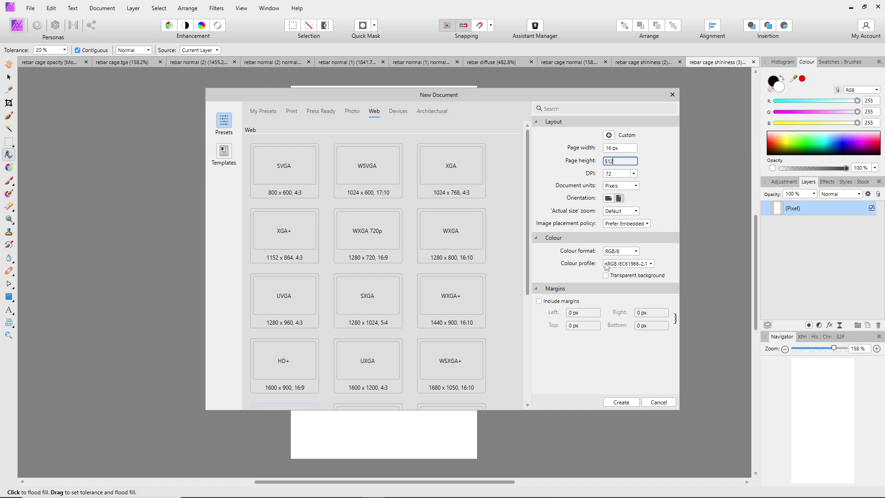
click(622, 403)
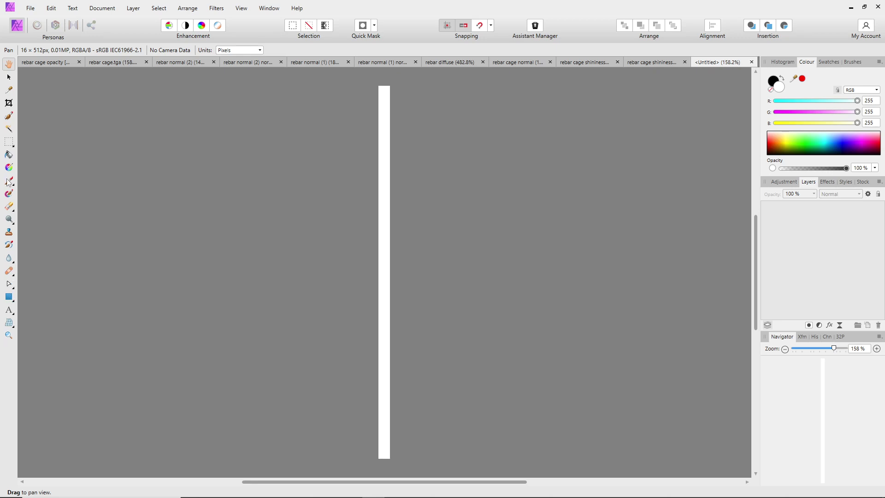
- Flood fill the narrow blank document with light grey, RGB 200, 200, 200
click(9, 156)
click(389, 162)
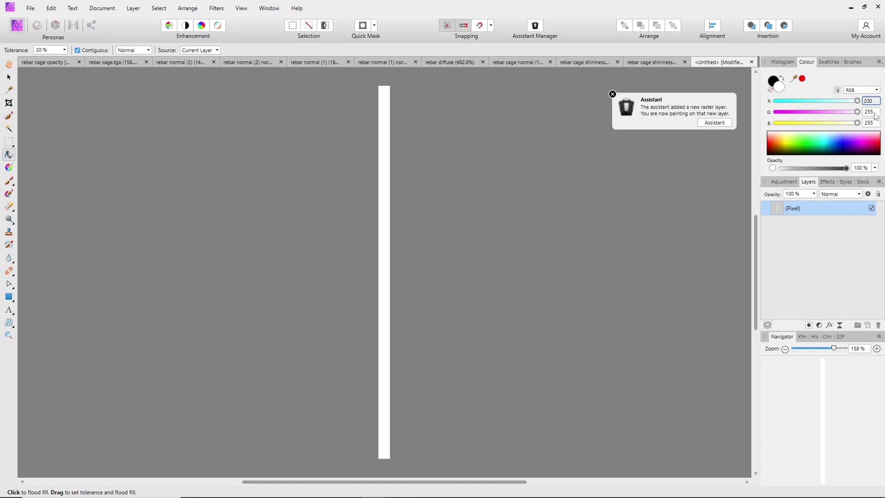
click(874, 112)
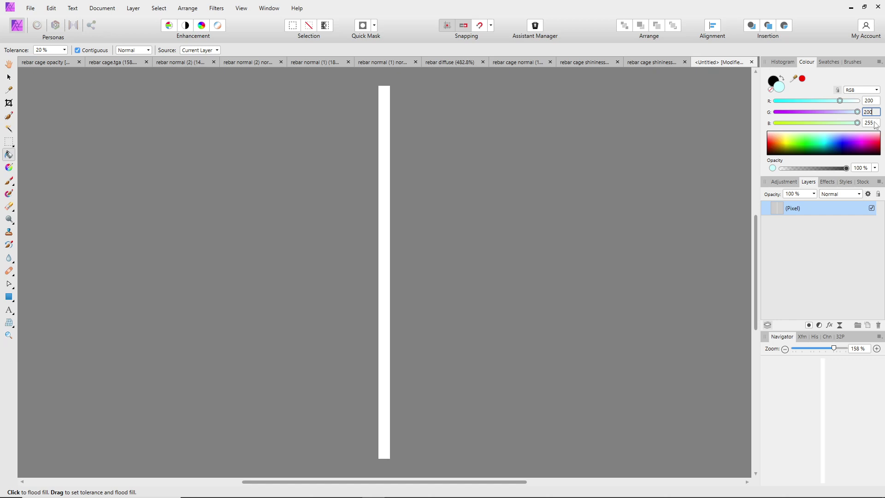
click(875, 122)
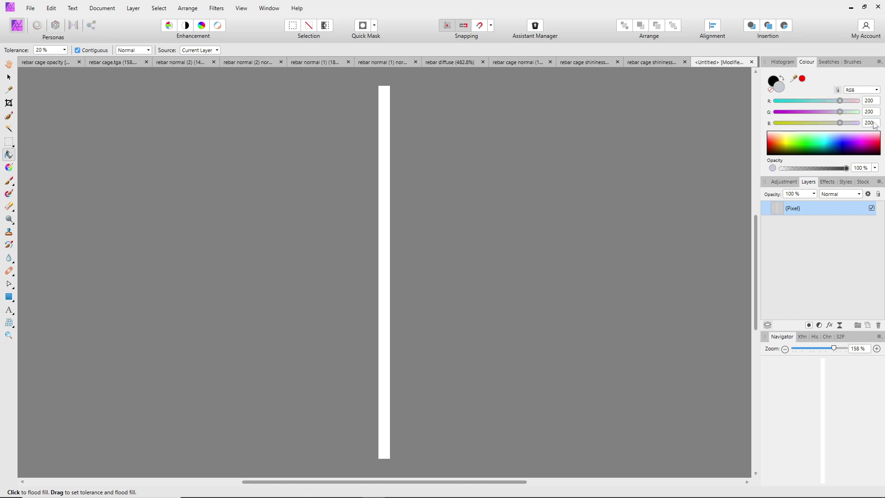
click(384, 173)
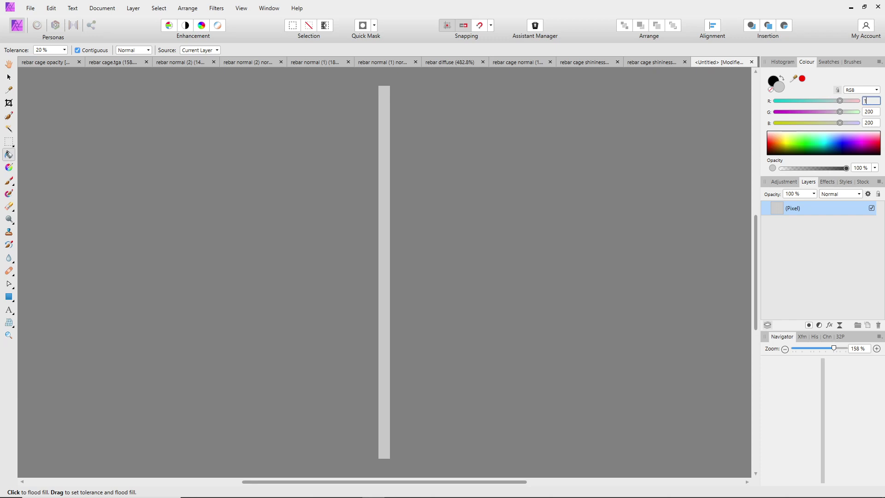
- Flood fill the narrow texture with a darker grey, RGB 150, 150, 150
text(150)
key(Return)
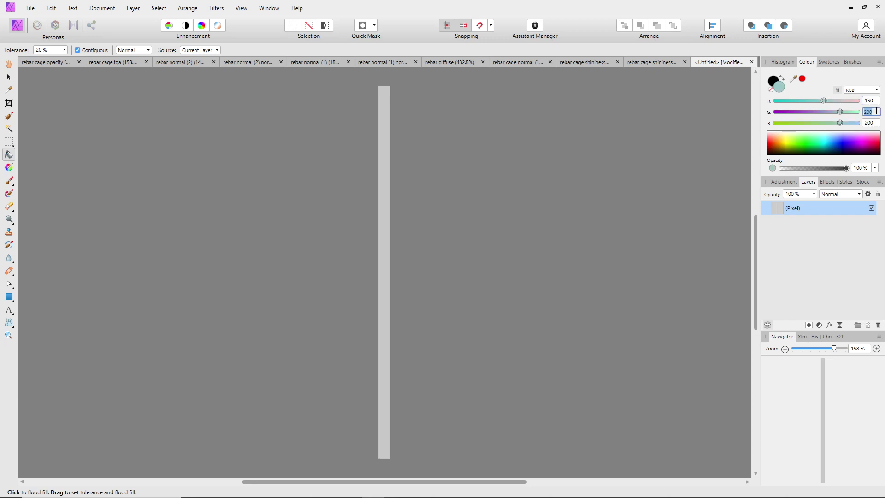
key(Return)
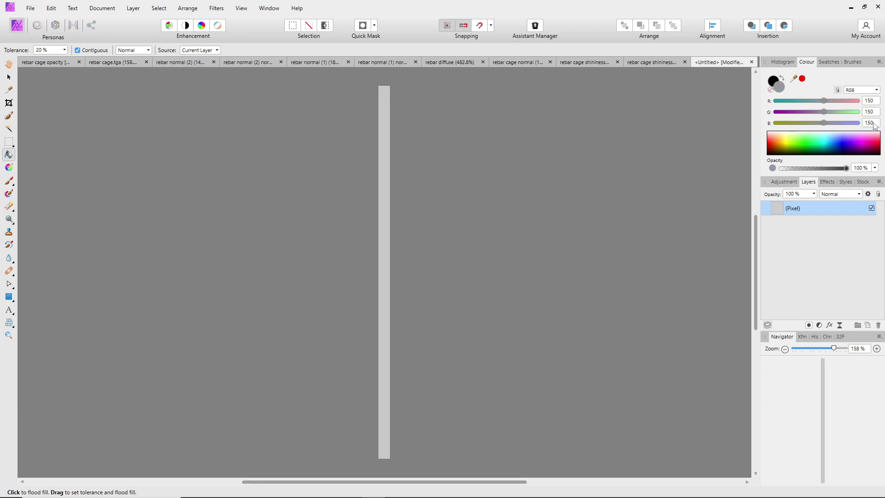
click(391, 126)
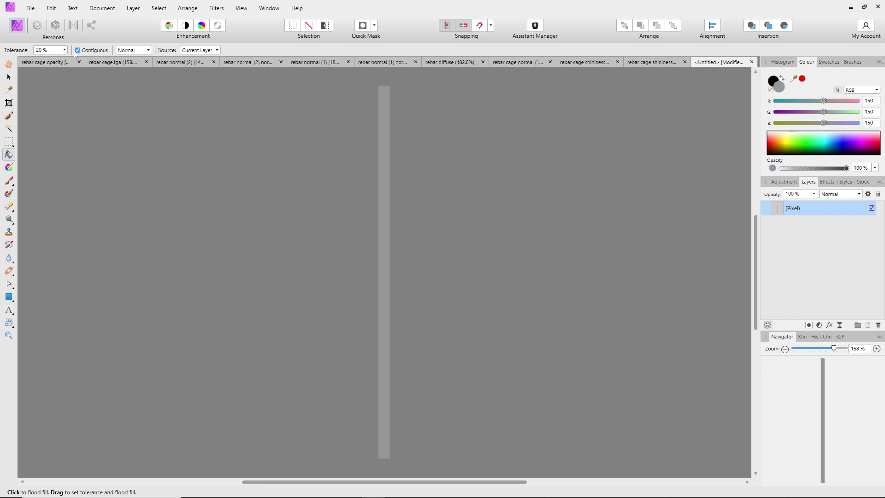
- Save the narrow grey document as "rebar shininess" in the Blender 2.8 folder
click(30, 8)
click(56, 152)
drag(643, 203, 642, 345)
click(561, 244)
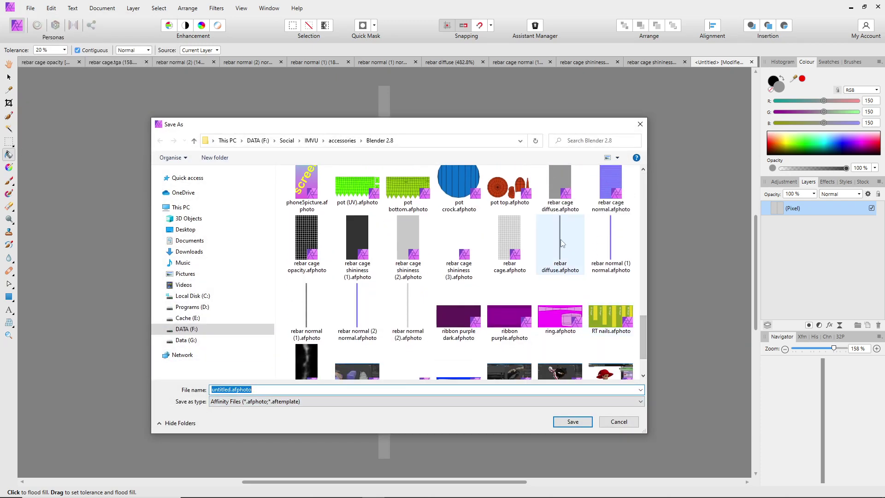
click(233, 391)
drag(225, 391, 408, 393)
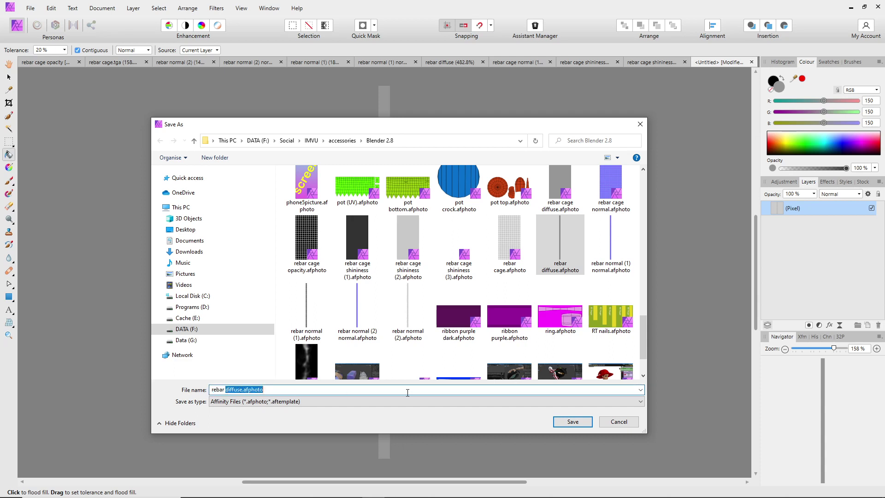
text(shininess)
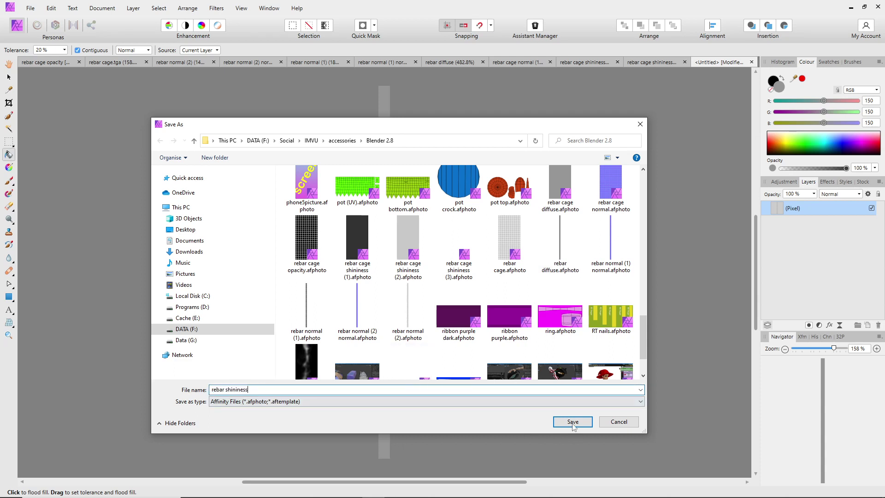
click(572, 422)
- Export the whole document at 16 x 512 px as the PNG file "rebar shininess.png"
click(30, 8)
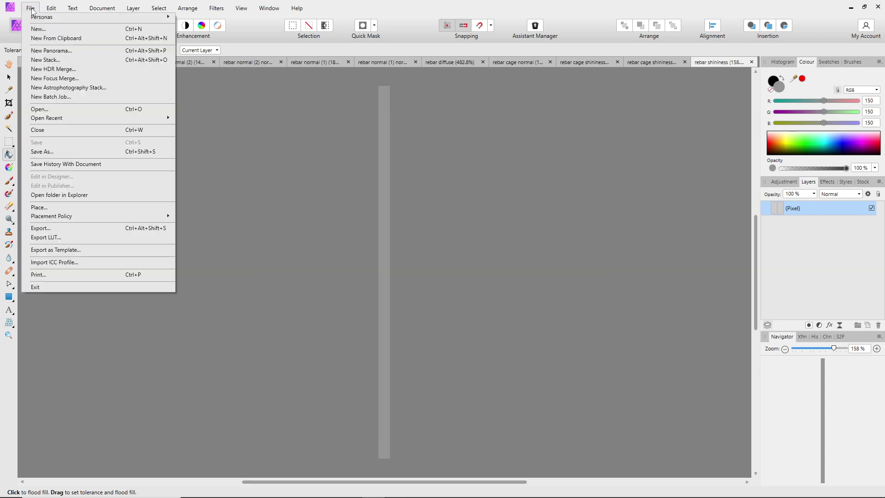
click(48, 231)
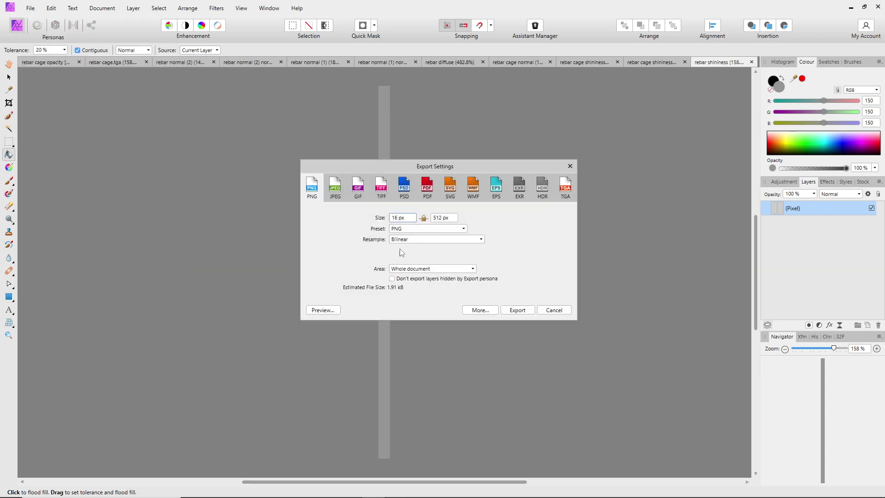
click(517, 310)
click(572, 422)
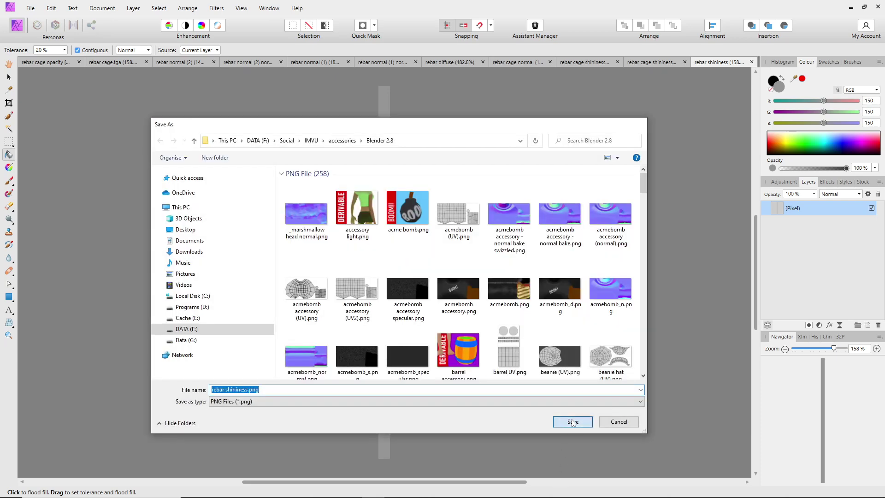
- Switch to IMVU Studio, import "rebar shininess.png" as the rebar material's Shininess texture and preview the change
click(851, 9)
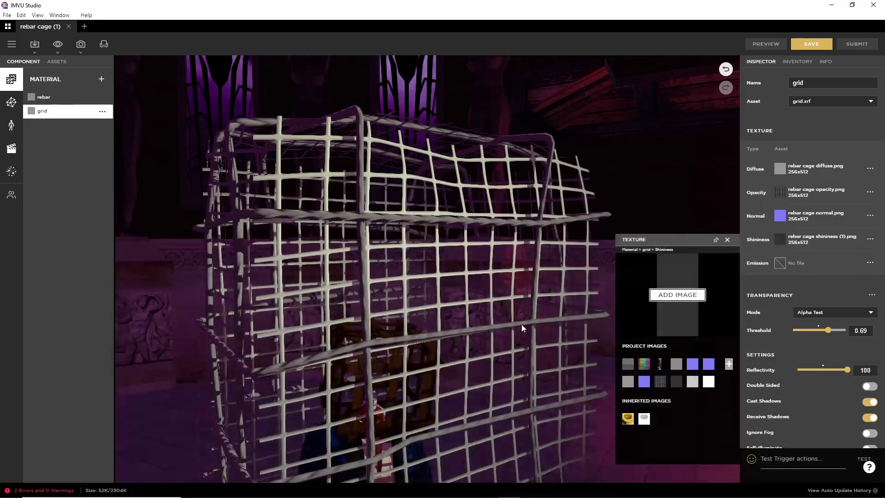
click(43, 98)
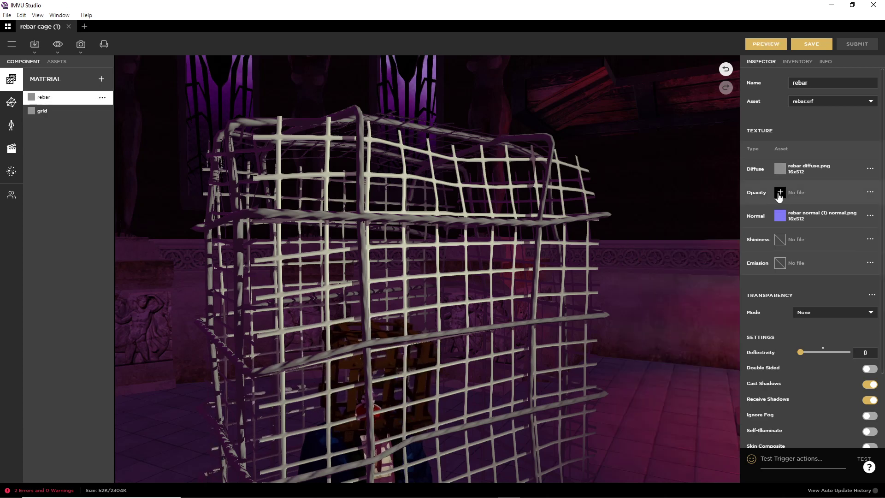
click(780, 241)
click(678, 295)
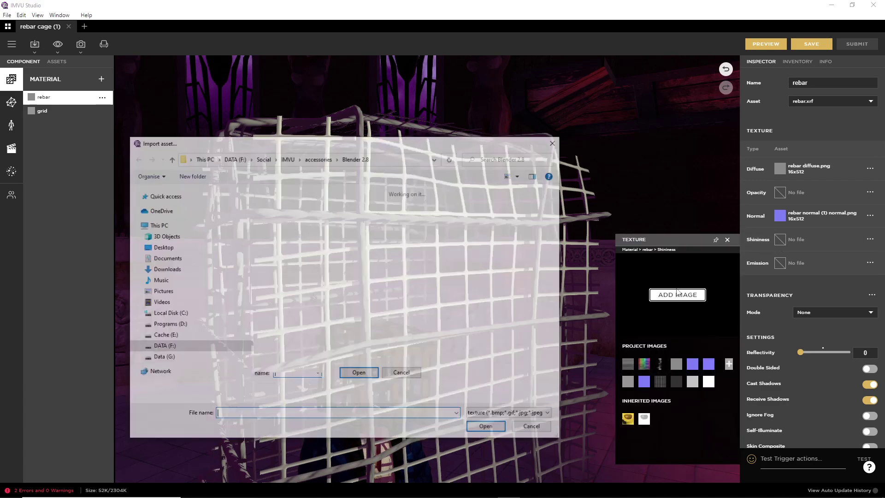
drag(559, 199, 555, 372)
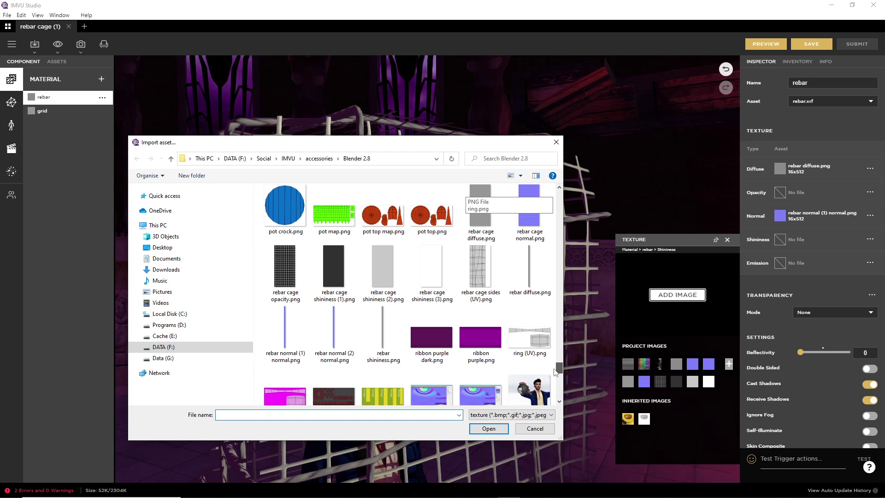
click(383, 336)
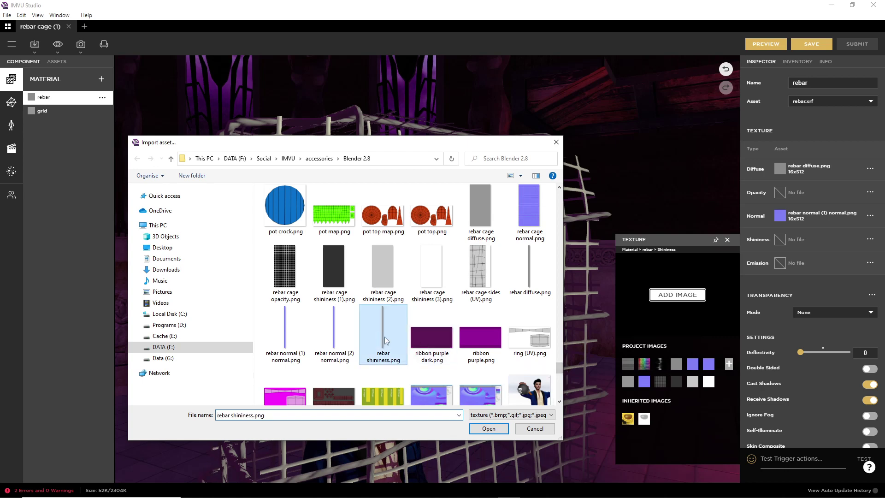
click(489, 429)
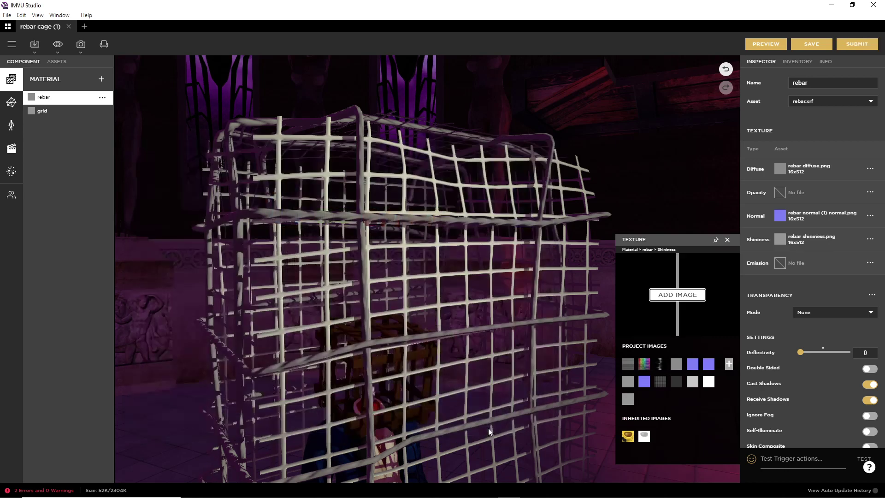
click(763, 45)
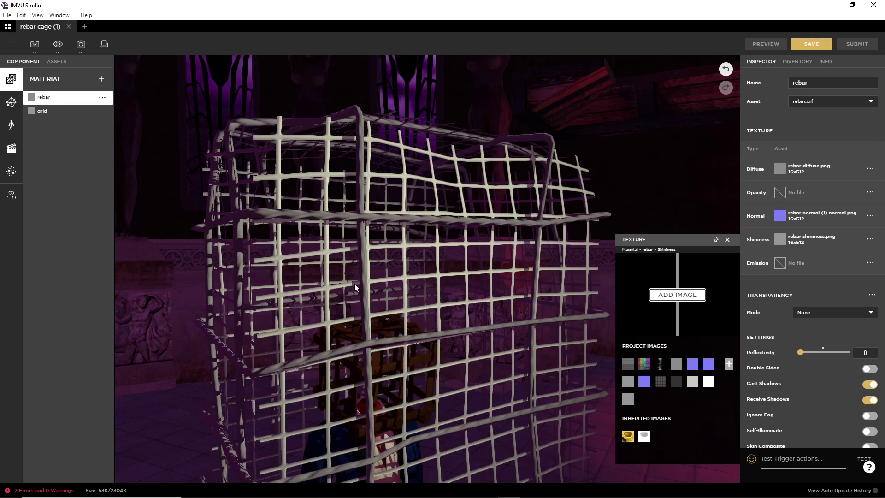
- Try a Reflectivity of 50 on the rebar material and inspect the shine on the twisted bars up close
drag(354, 287, 757, 363)
drag(812, 356, 822, 358)
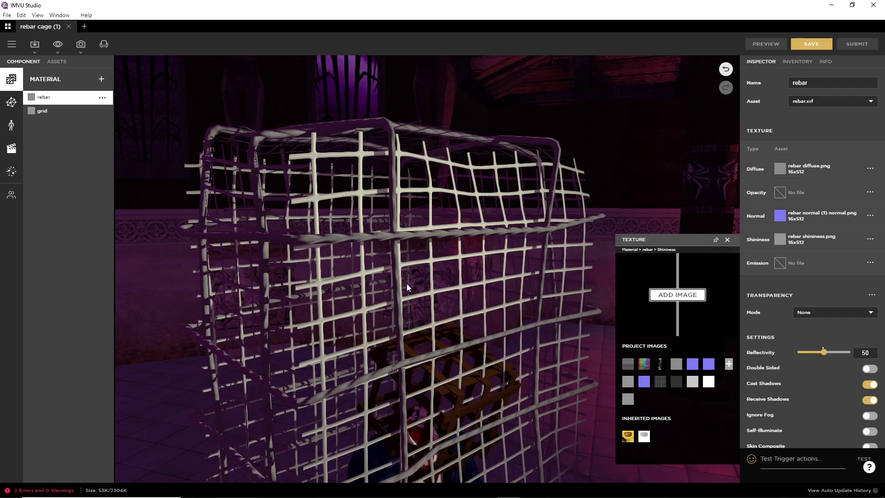
scroll(419, 278, up, 5)
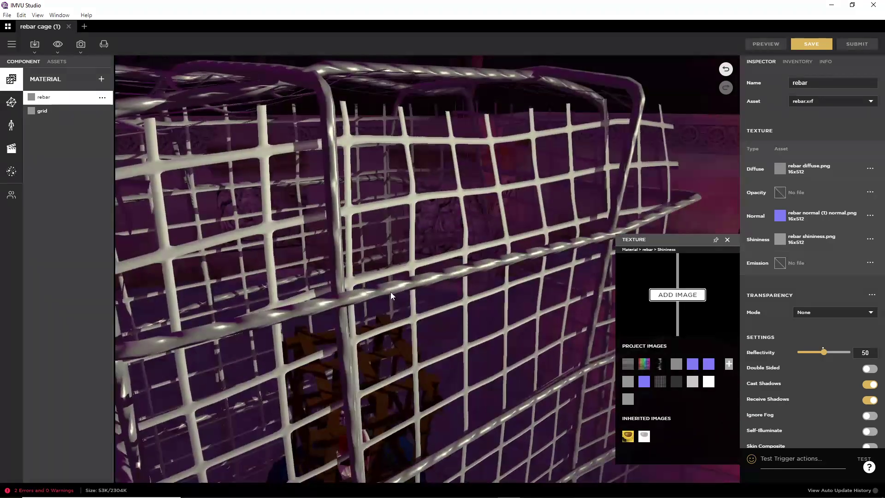
scroll(391, 292, down, 3)
drag(390, 314, 376, 288)
- Set the rebar material's Reflectivity to 100, preview it and inspect the bars from several angles
drag(824, 352, 848, 357)
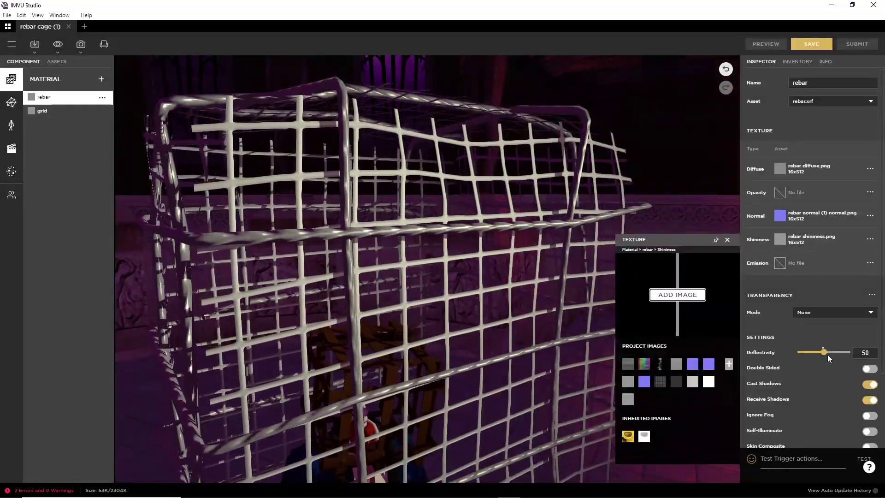
click(766, 44)
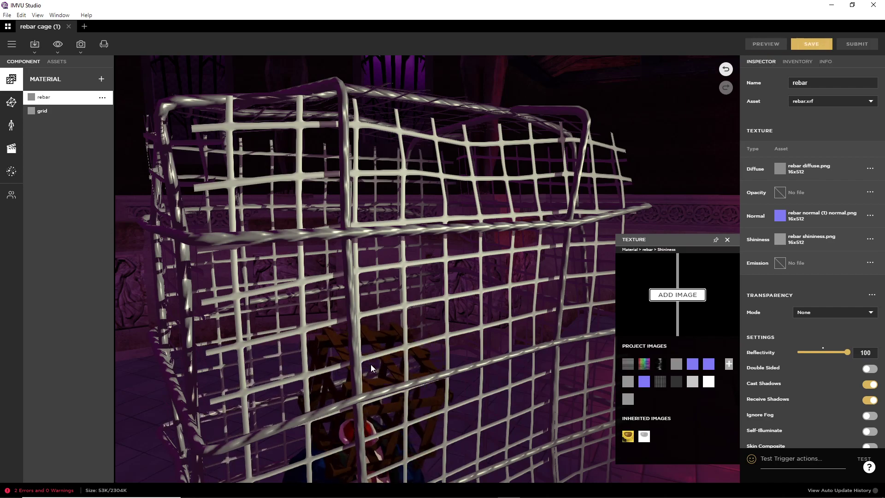
drag(372, 365, 439, 315)
drag(402, 328, 411, 305)
scroll(411, 305, up, 3)
drag(463, 321, 394, 272)
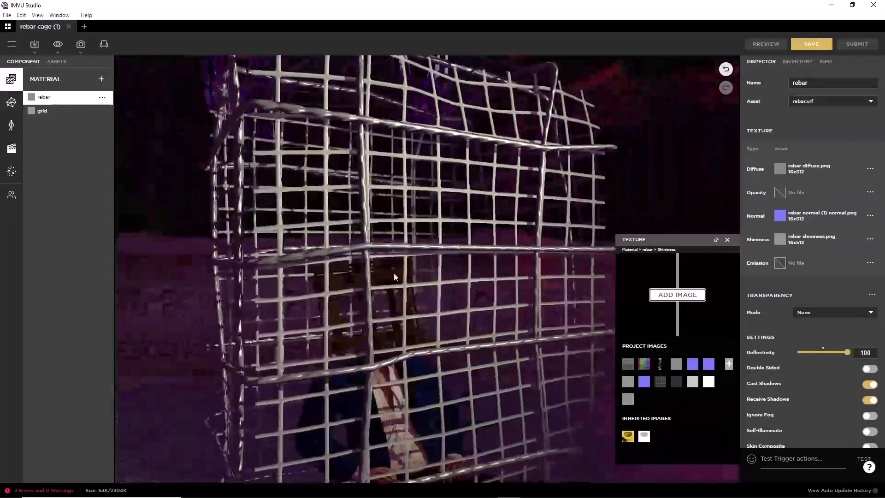
- Set the grid material's Shininess texture to "rebar cage shininess (2).png" and preview the change
click(47, 112)
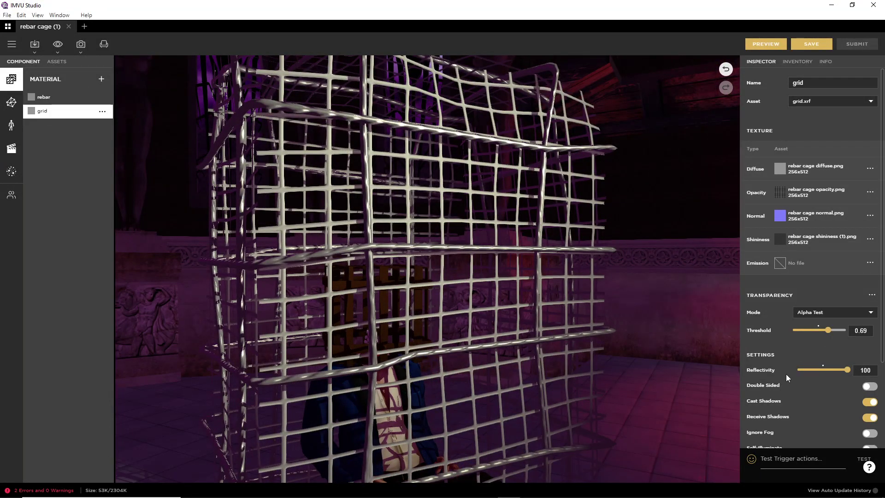
click(780, 239)
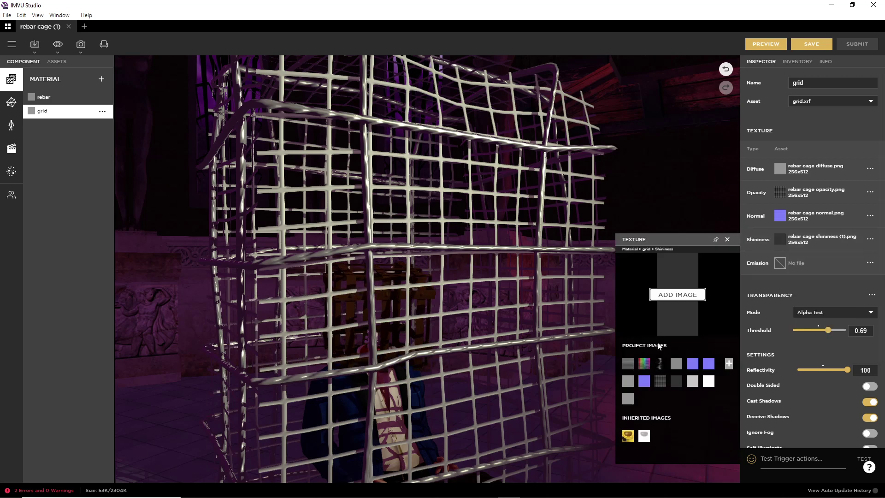
mouse_move(678, 381)
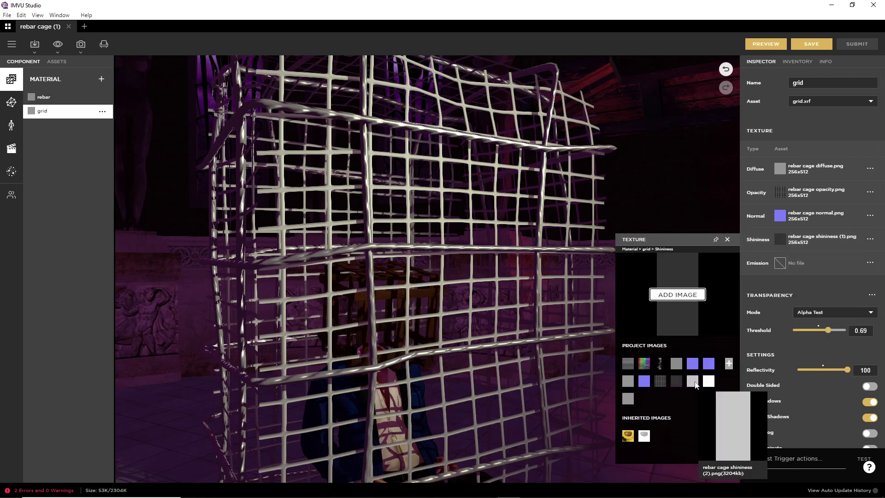
click(693, 382)
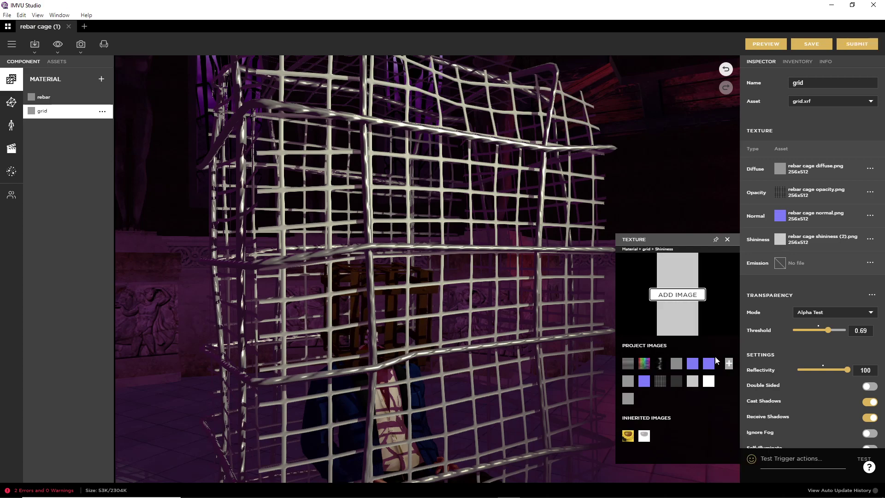
click(774, 46)
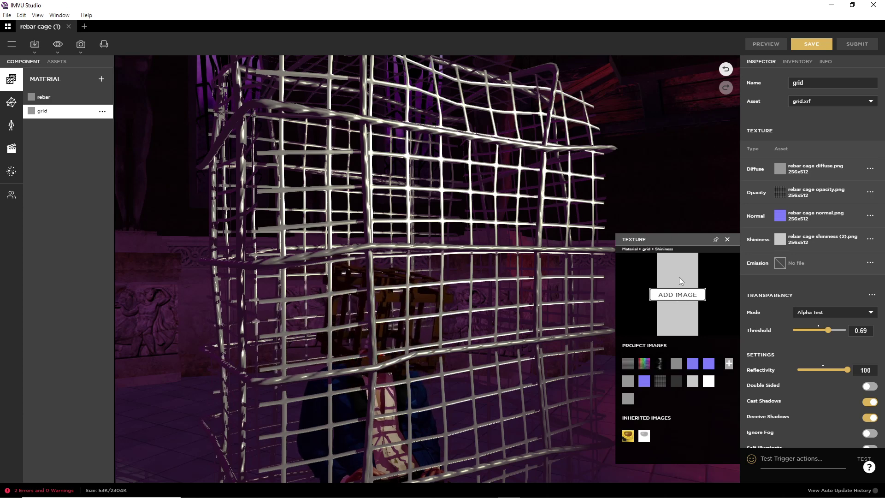
- Examine how the light catches the cage's grid and rebar from different sides and heights in the dark room
click(677, 294)
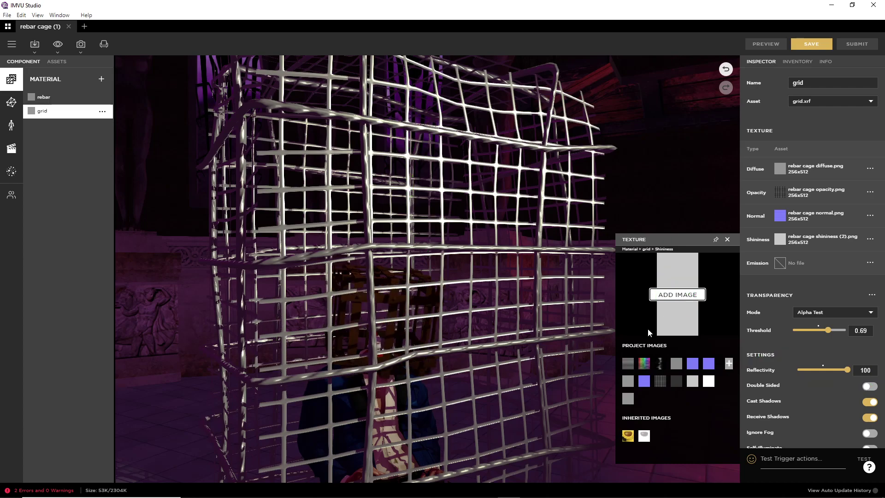
drag(371, 369, 414, 262)
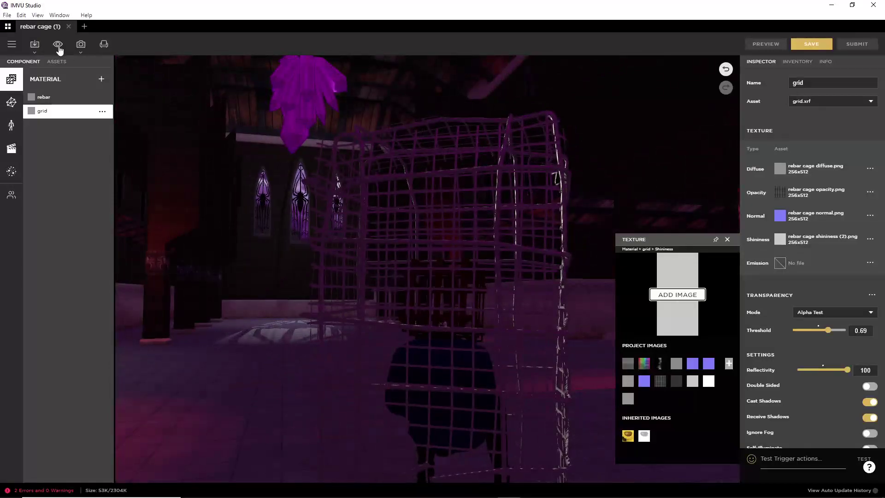
click(58, 45)
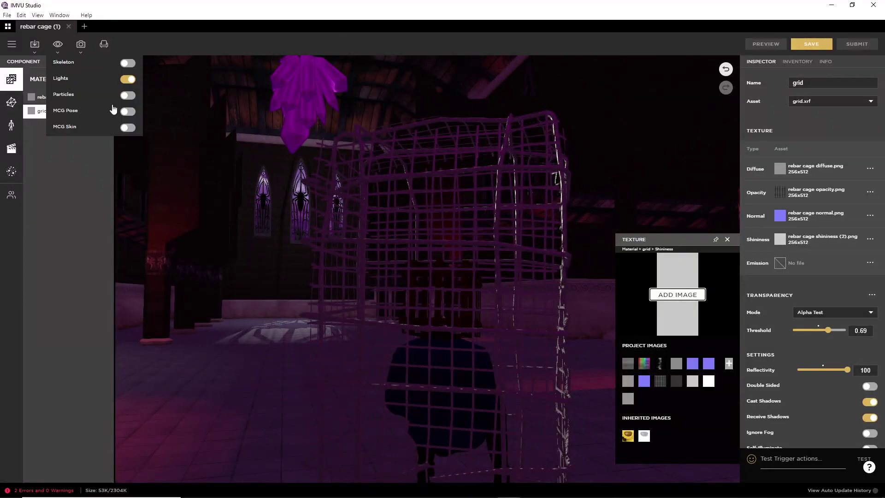
drag(374, 309, 427, 256)
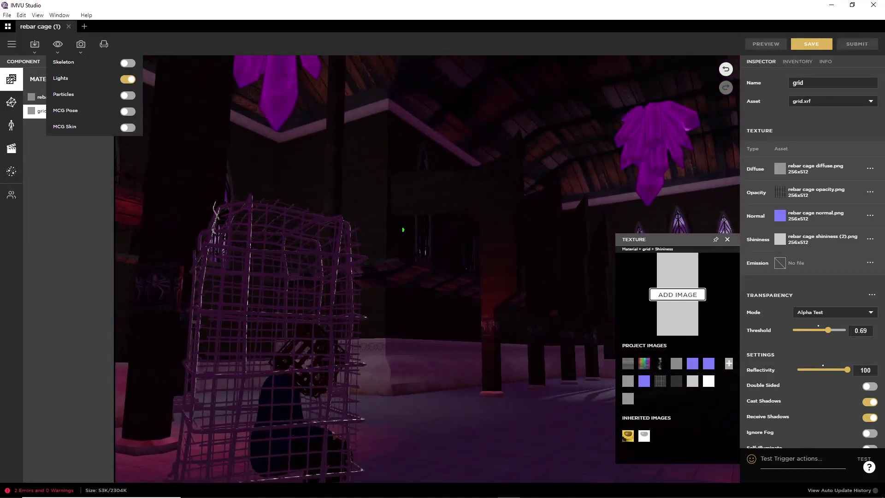
click(427, 264)
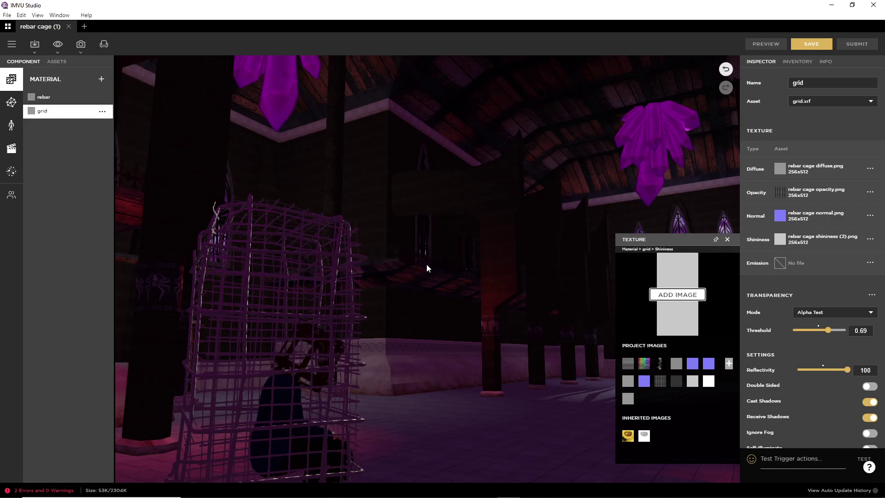
mouse_move(427, 264)
mouse_down()
mouse_move(458, 269)
mouse_move(325, 302)
mouse_move(509, 285)
mouse_move(290, 251)
mouse_move(272, 261)
mouse_move(332, 277)
mouse_move(317, 245)
mouse_move(373, 224)
mouse_move(345, 212)
mouse_move(318, 153)
mouse_move(371, 103)
mouse_up()
scroll(332, 277, up, 3)
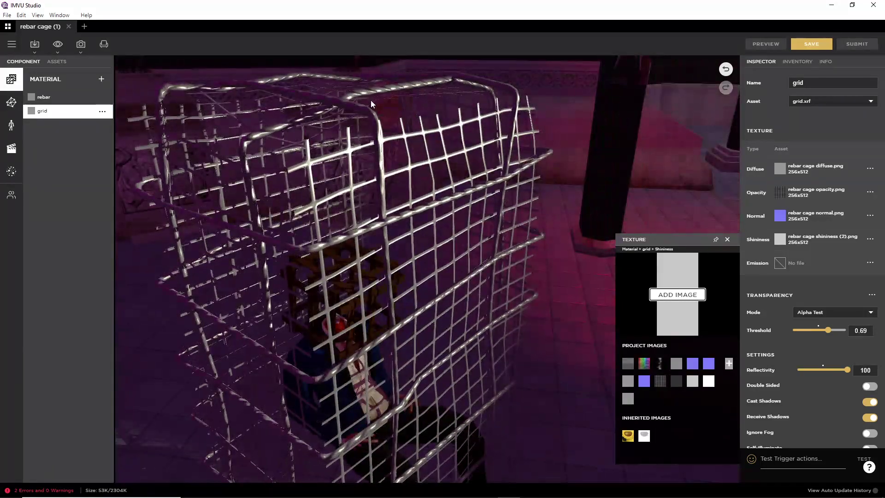
mouse_move(355, 215)
mouse_down()
mouse_move(368, 188)
mouse_move(397, 168)
mouse_move(358, 210)
mouse_up()
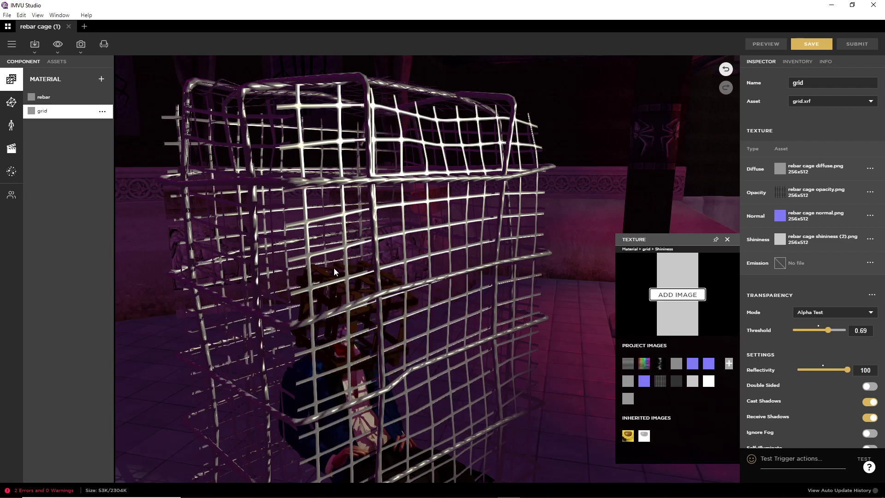
drag(333, 267, 414, 299)
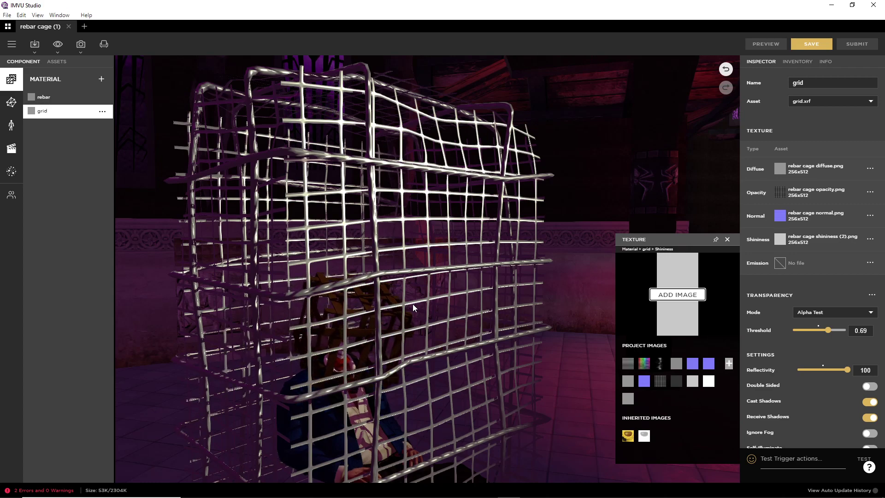
mouse_move(401, 179)
mouse_down()
mouse_move(421, 249)
mouse_move(410, 189)
mouse_up()
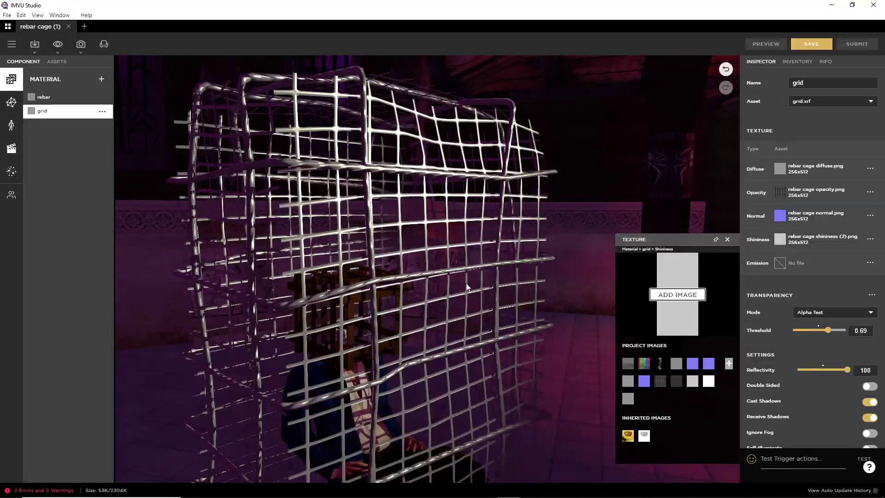
drag(466, 283, 397, 254)
drag(372, 225, 423, 231)
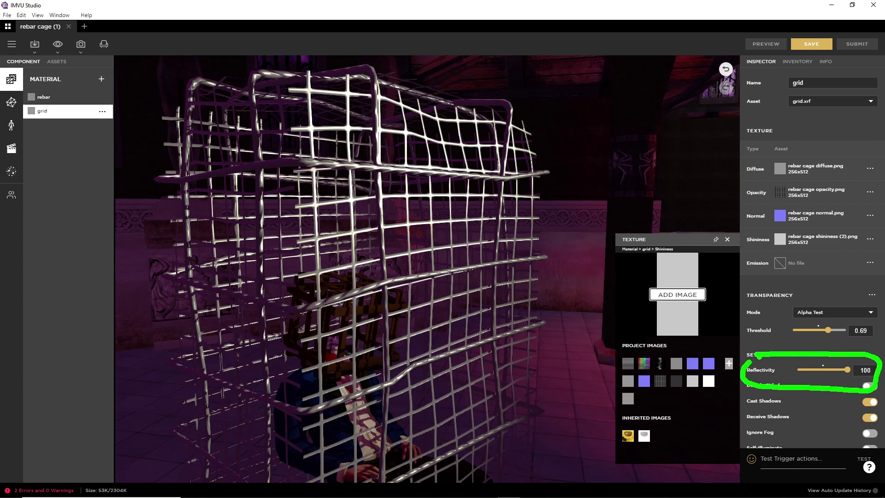
- Load the white "PrvRmC v02" room from the inventory as the preview scene and inspect the upper cage up close
click(797, 61)
click(777, 142)
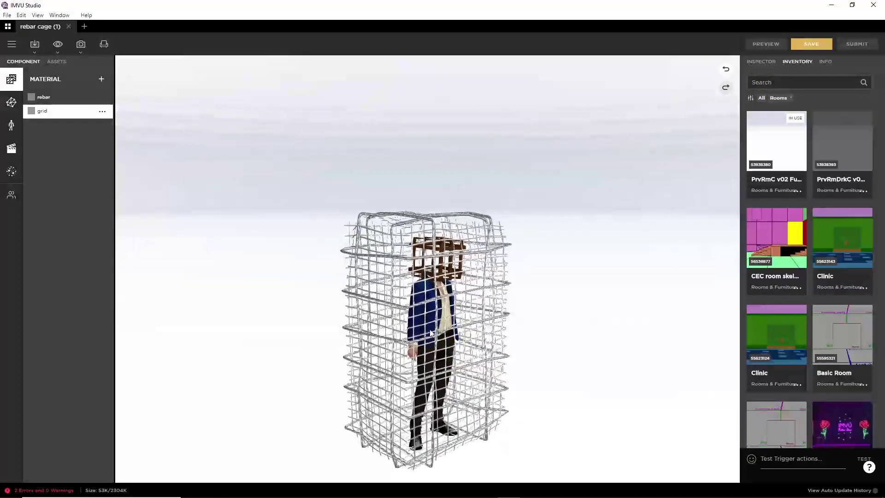
scroll(431, 332, up, 10)
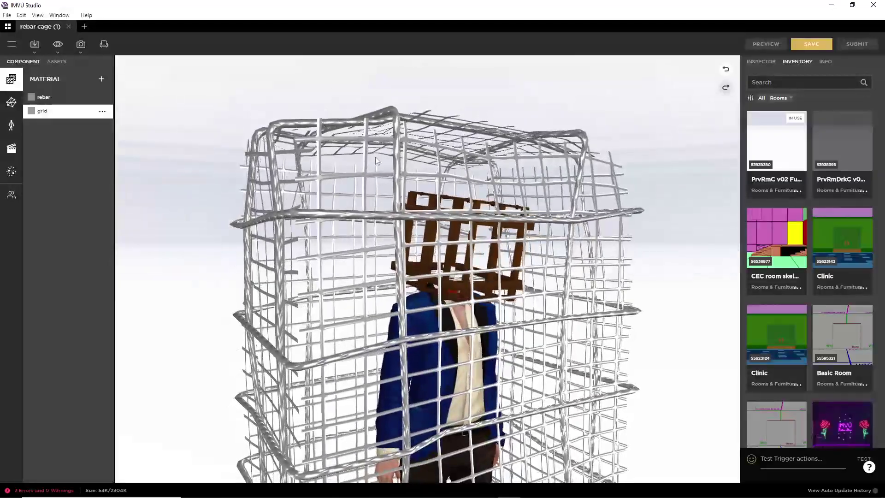
- Examine the cage's shine in the white room from different sides and display the grid material's properties
drag(376, 156, 350, 245)
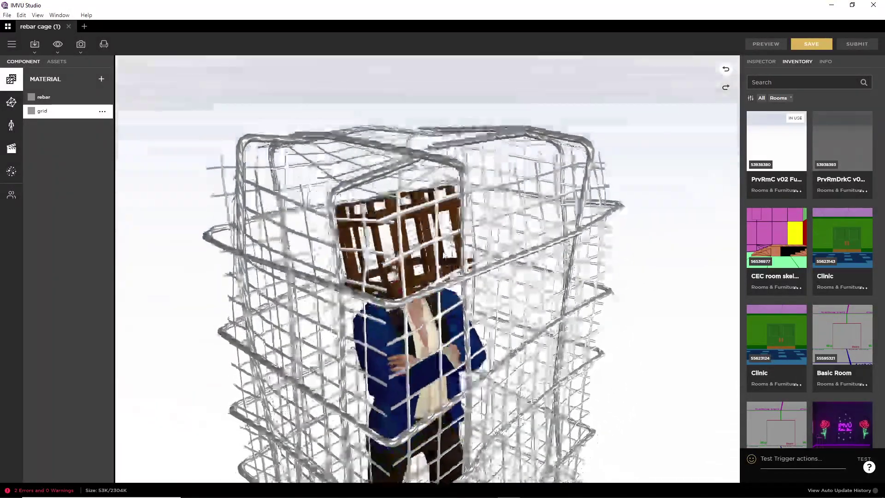
drag(444, 254, 595, 251)
click(761, 62)
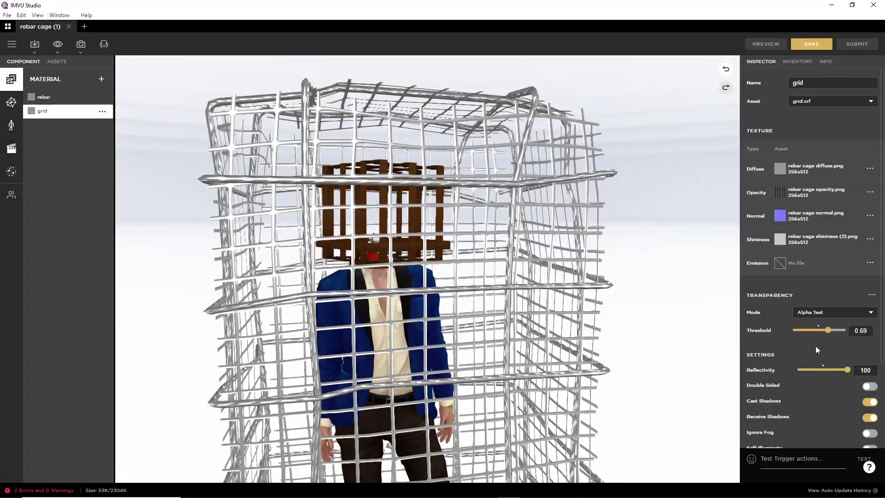
- Load the "Tauntaun Temp..." room from the inventory as the preview scene and frame the upper part of the cage
click(798, 62)
scroll(816, 343, down, 3)
scroll(823, 341, down, 3)
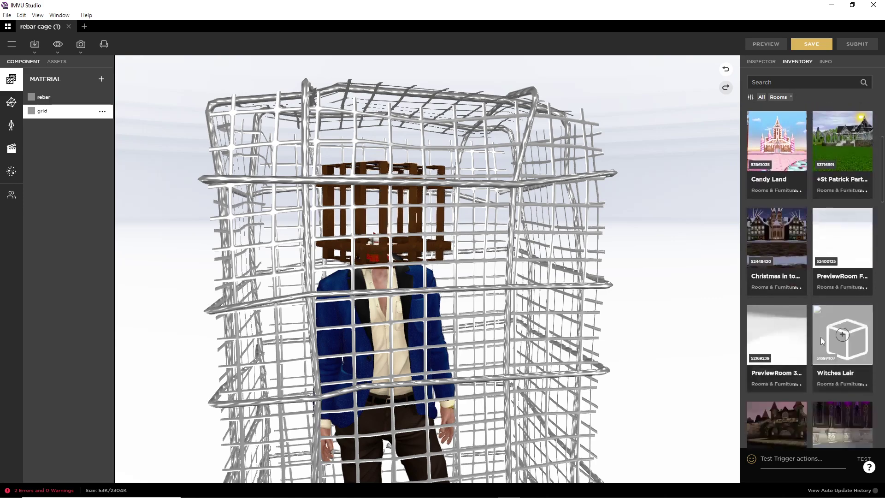
scroll(823, 341, up, 6)
scroll(822, 341, down, 8)
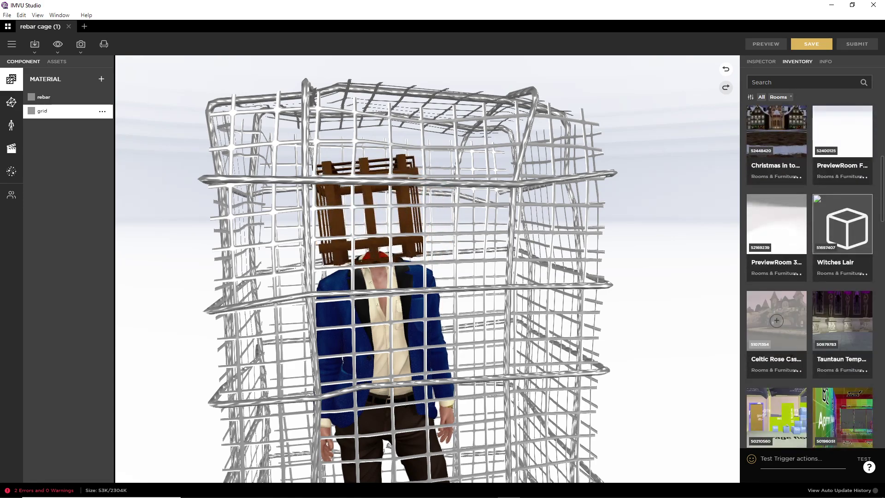
click(842, 322)
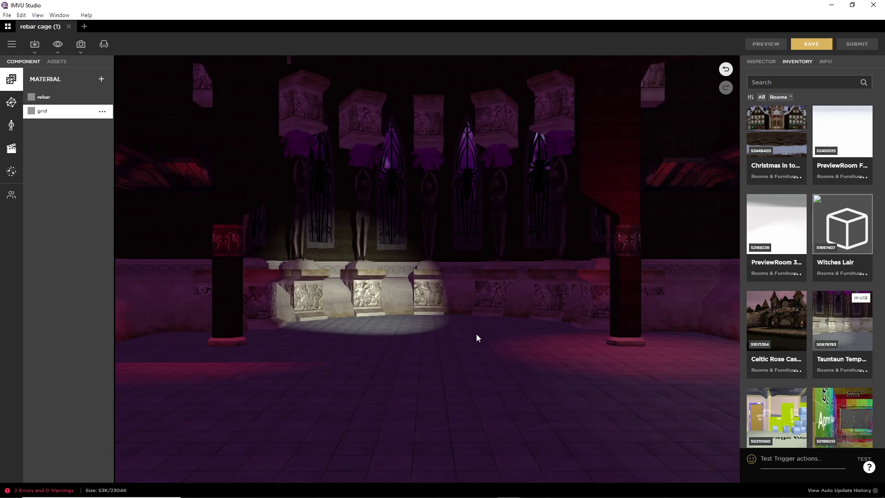
scroll(460, 348, up, 5)
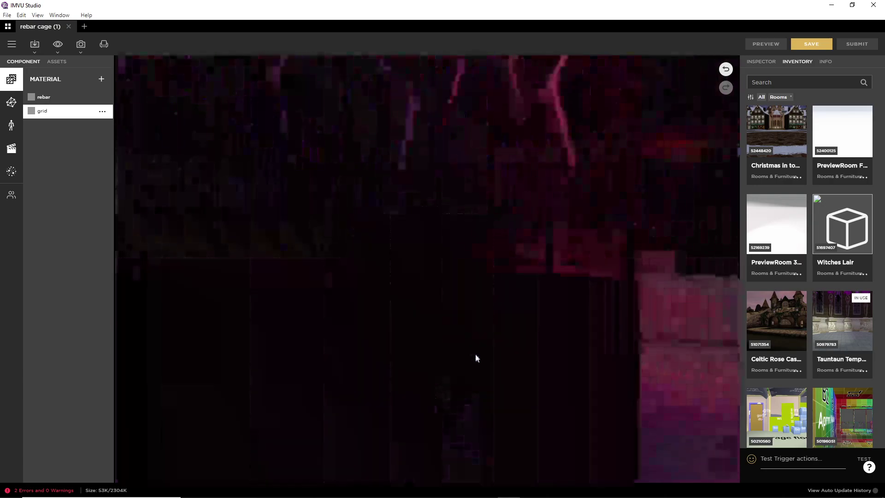
scroll(475, 354, down, 5)
scroll(472, 353, up, 3)
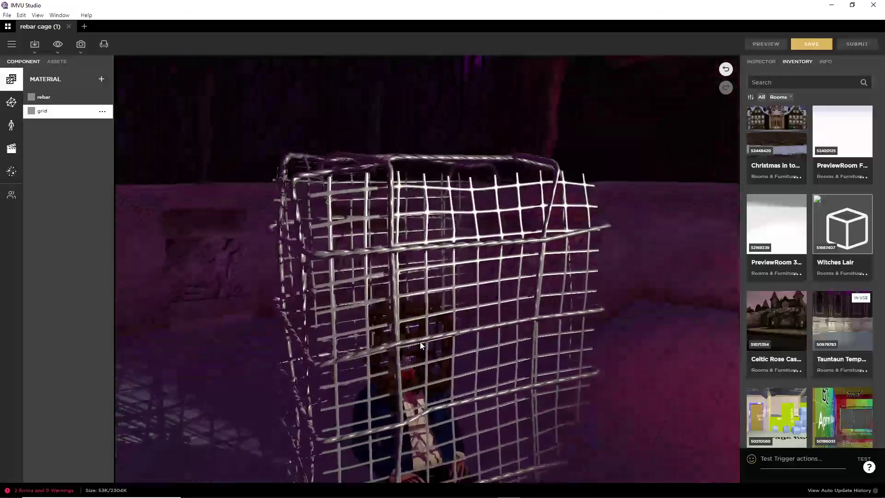
- Examine how the temple's light catches the grid and rebar on the lit and shaded sides of the cage
drag(421, 345, 415, 323)
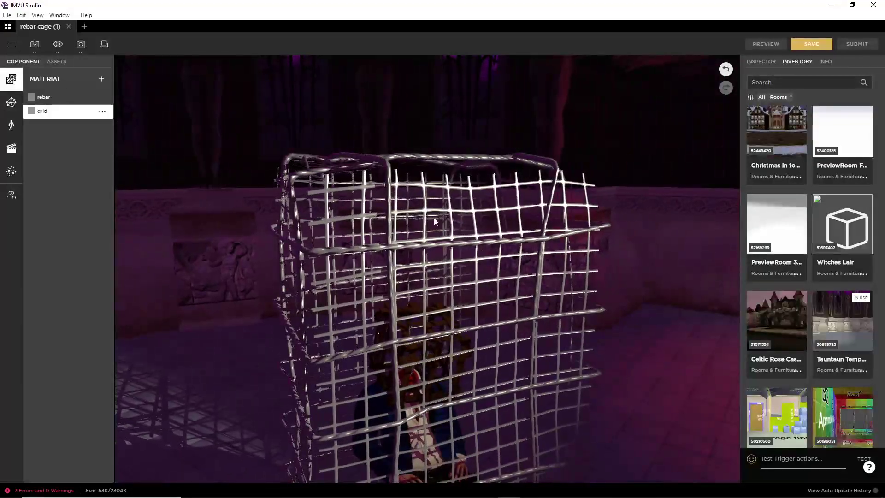
scroll(452, 295, up, 5)
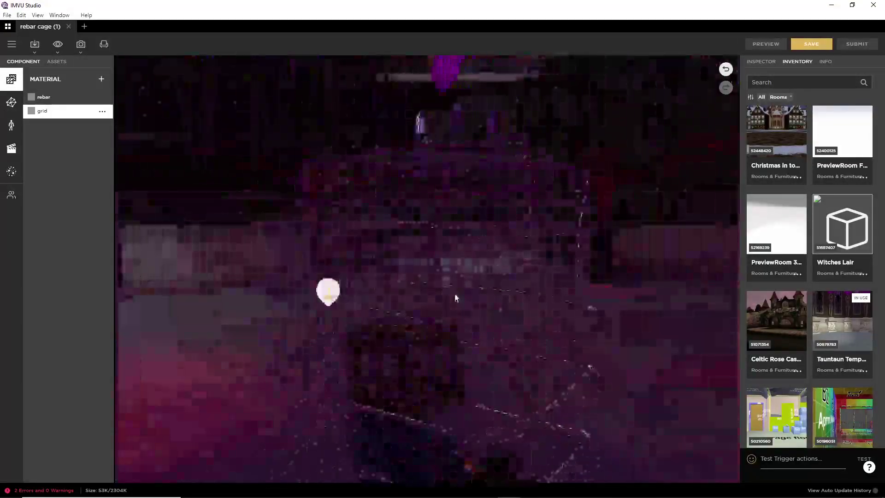
drag(453, 286, 449, 277)
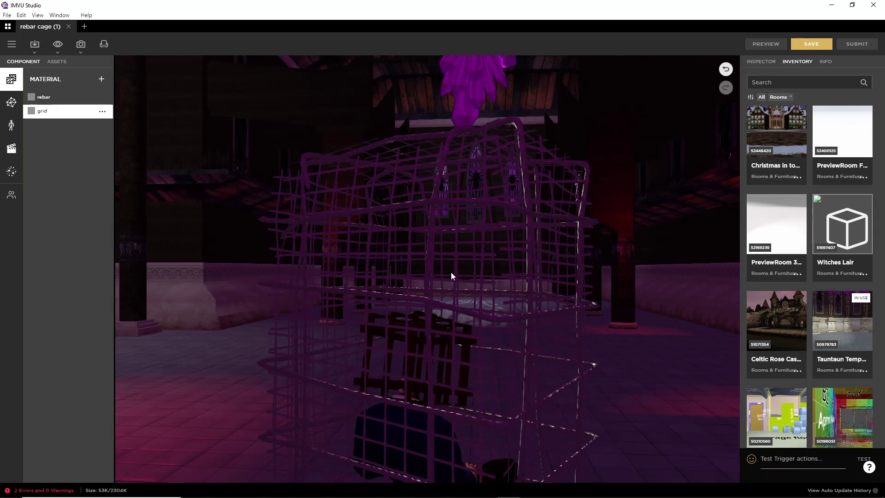
drag(440, 271, 401, 285)
drag(466, 280, 420, 245)
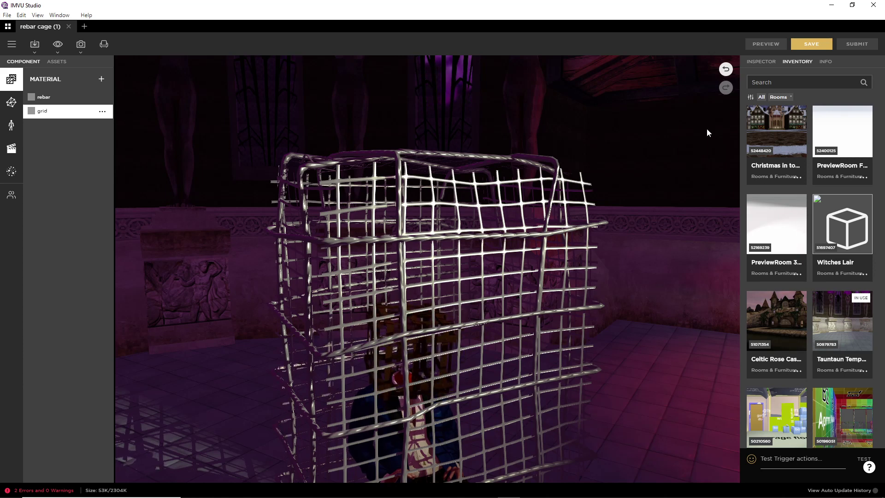
- Set the grid material's Reflectivity to 50 and preview the change
click(761, 61)
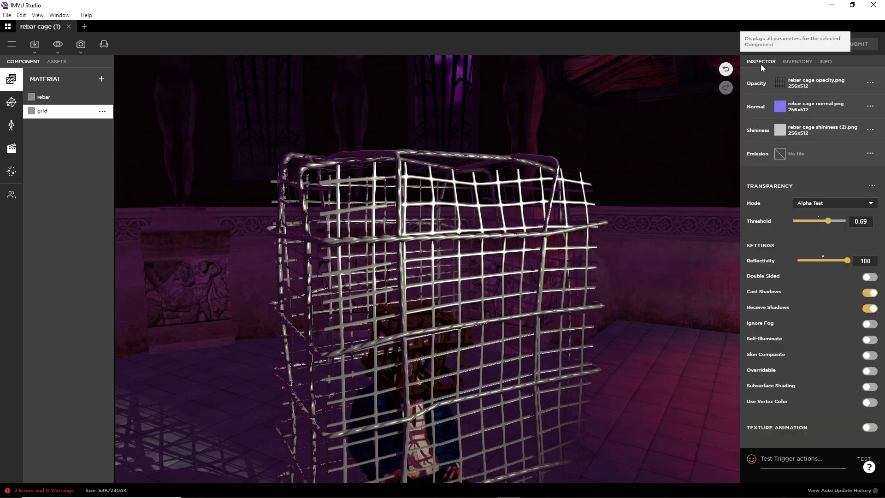
click(823, 261)
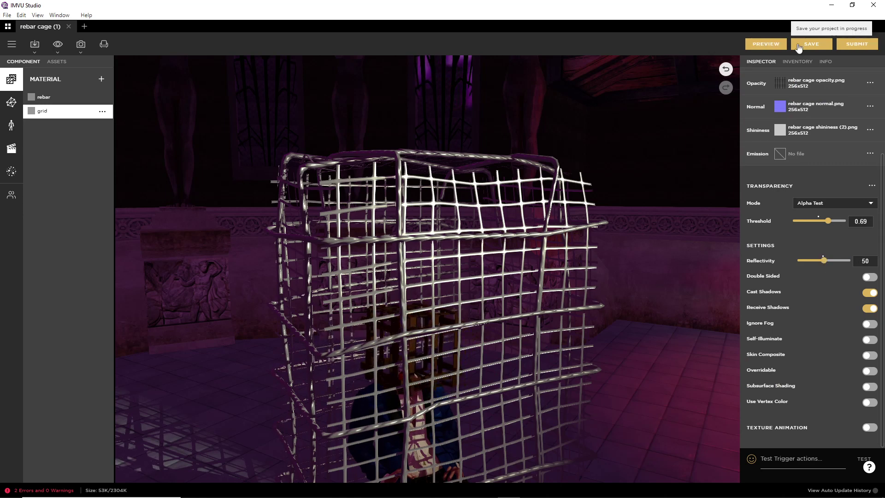
click(766, 44)
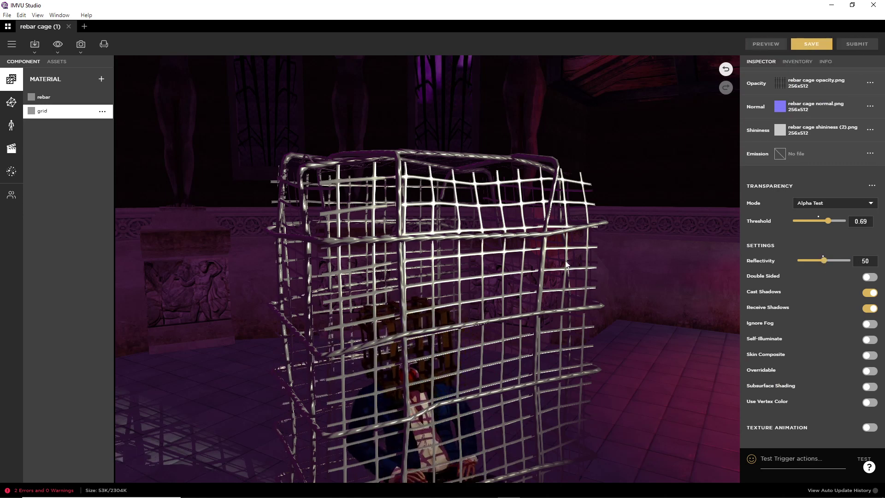
- Examine the grid's shine and shadows in the temple room up close and from all around the cage, and review the grid's texture list
drag(567, 264, 492, 314)
scroll(492, 313, up, 3)
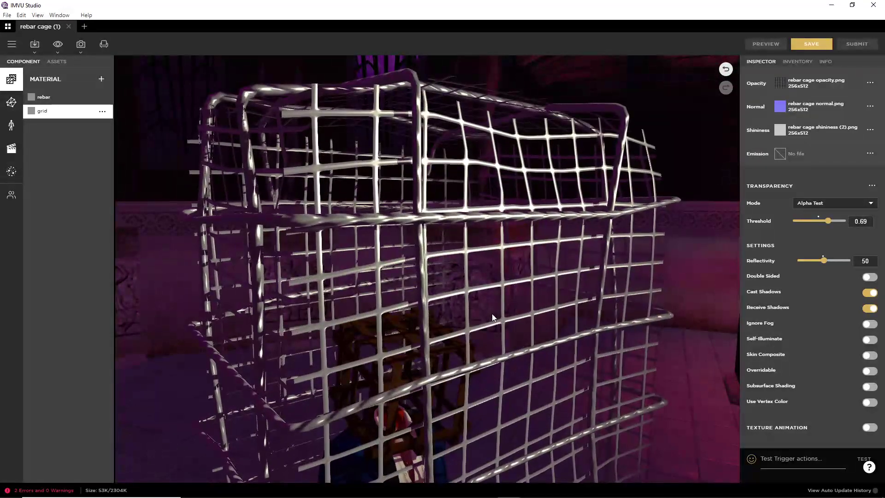
scroll(473, 300, down, 2)
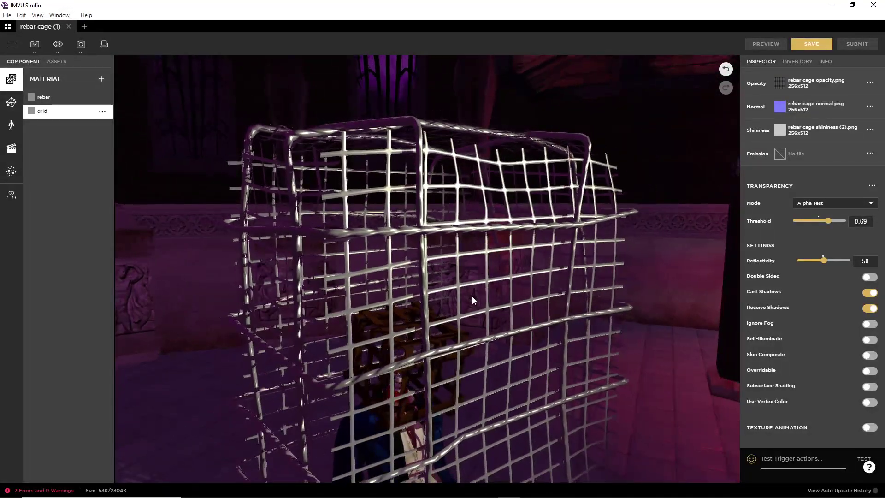
mouse_move(468, 301)
mouse_down()
mouse_move(469, 311)
mouse_move(512, 317)
mouse_move(471, 313)
mouse_up()
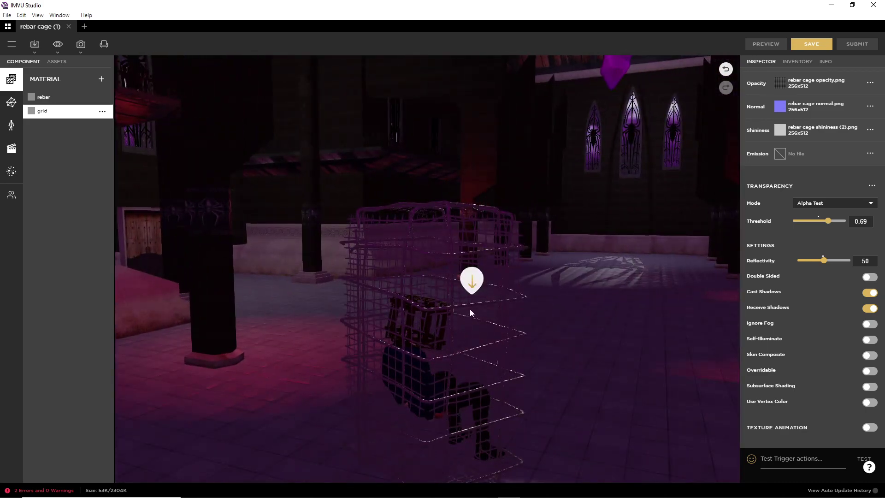
drag(454, 358, 415, 315)
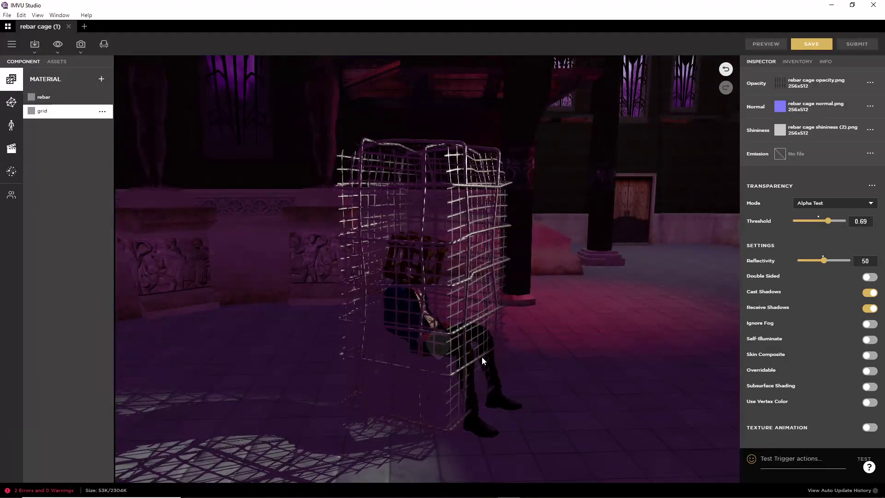
drag(450, 399, 411, 397)
scroll(416, 388, up, 3)
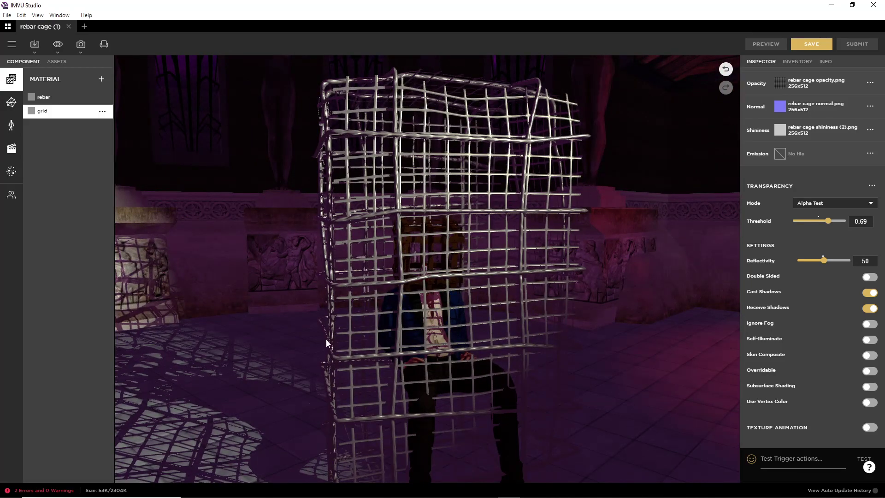
drag(326, 339, 356, 335)
mouse_move(779, 132)
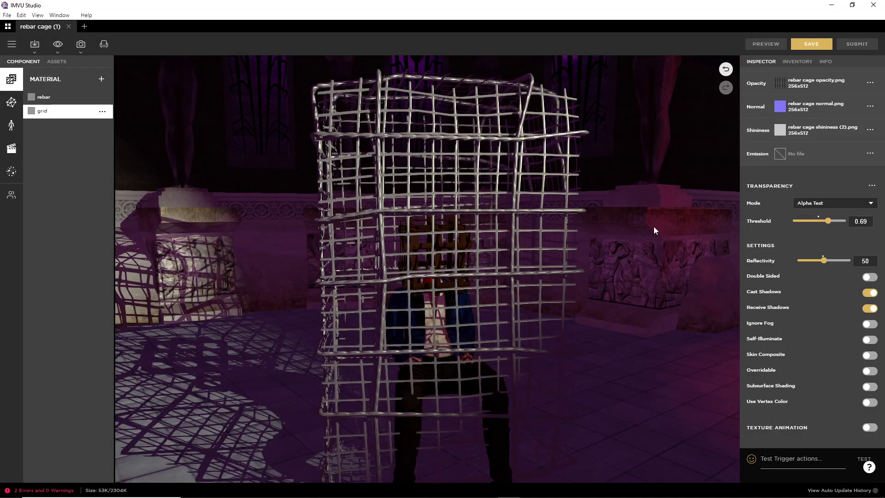
drag(588, 281, 638, 291)
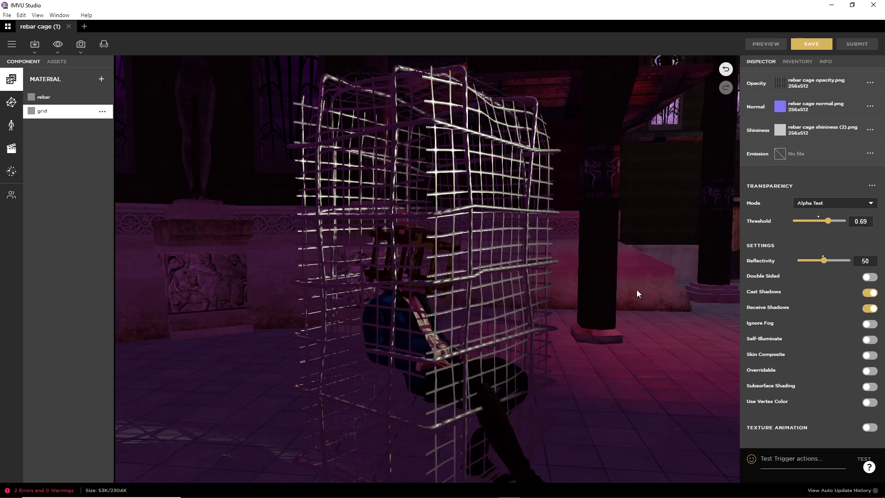
drag(615, 283, 488, 333)
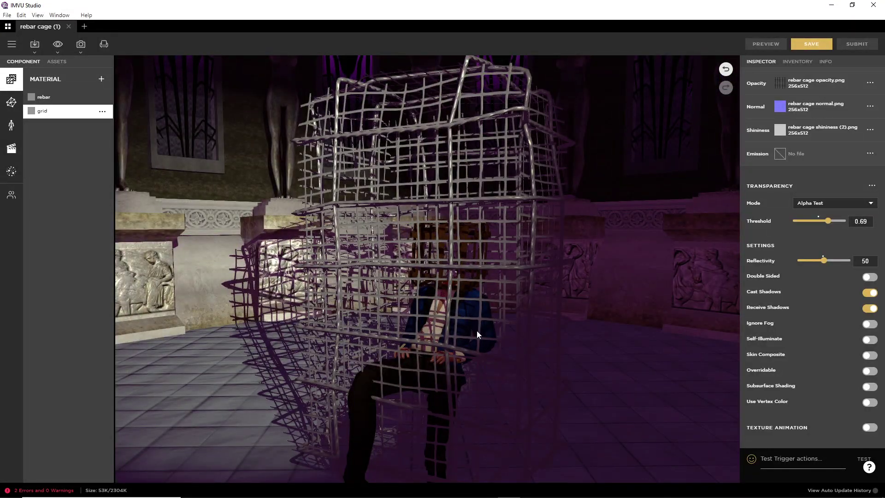
scroll(806, 228, up, 3)
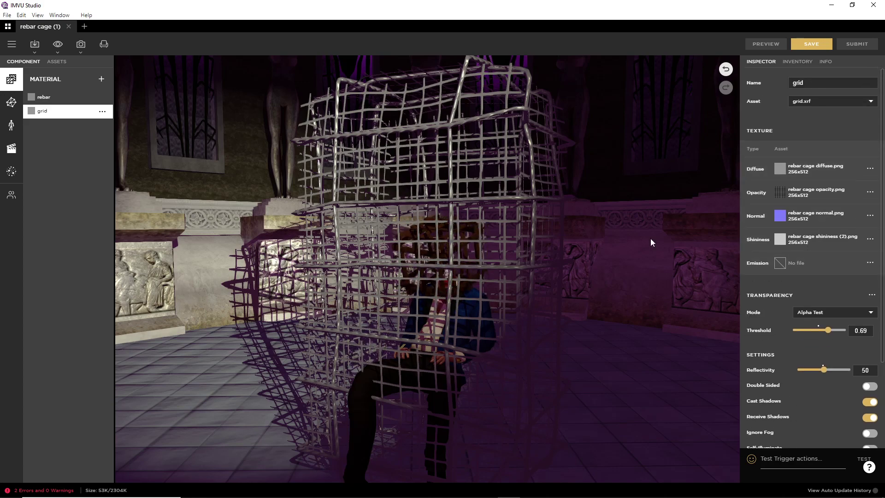
- Switch to Blender to examine both faces of the cage's front panel, and compare them with the cage in IMVU Studio
mouse_move(445, 496)
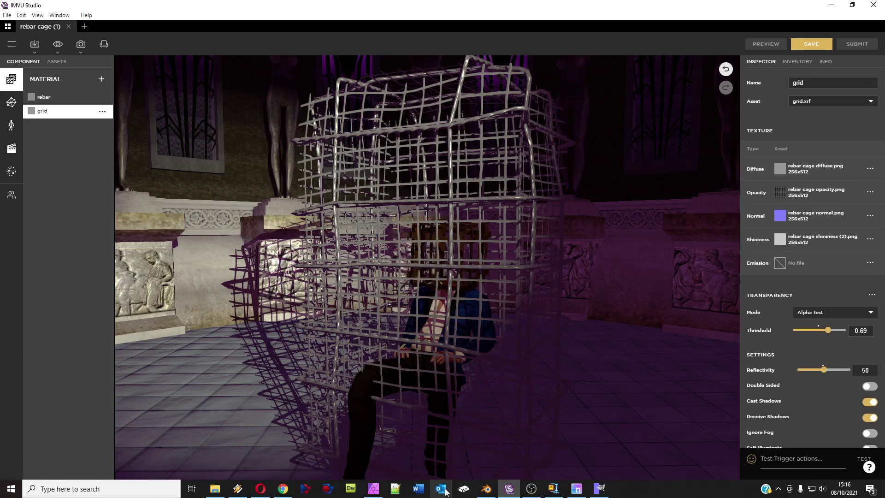
click(510, 490)
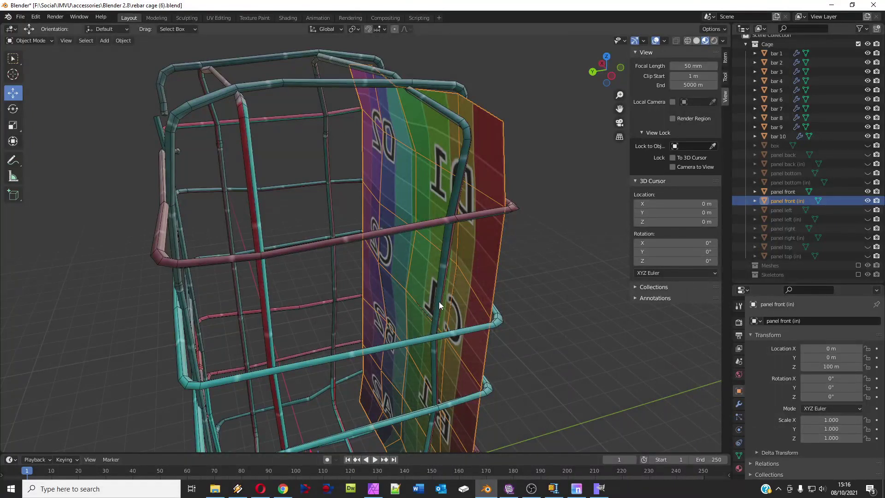
middle_drag(480, 305, 415, 295)
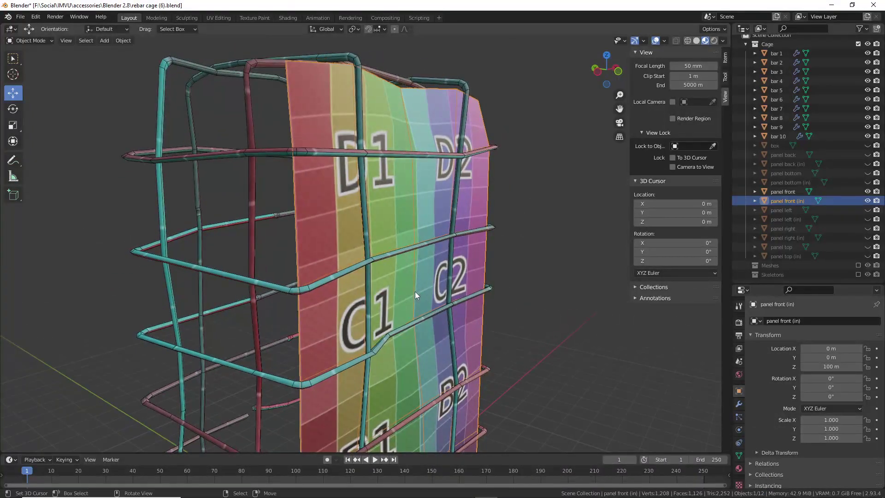
middle_drag(336, 288, 500, 283)
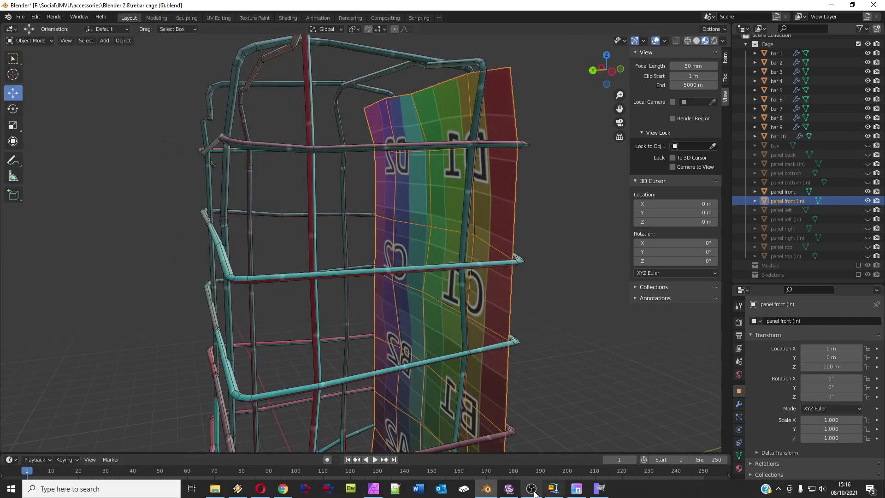
click(509, 489)
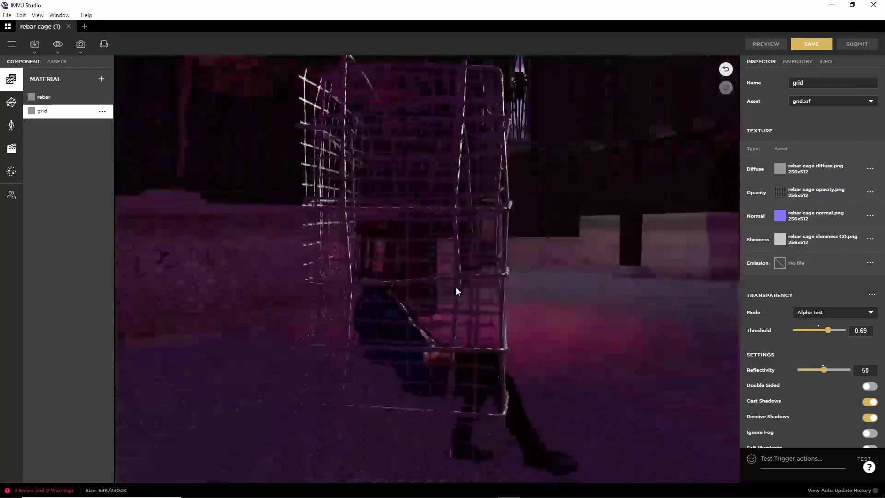
drag(456, 292, 438, 287)
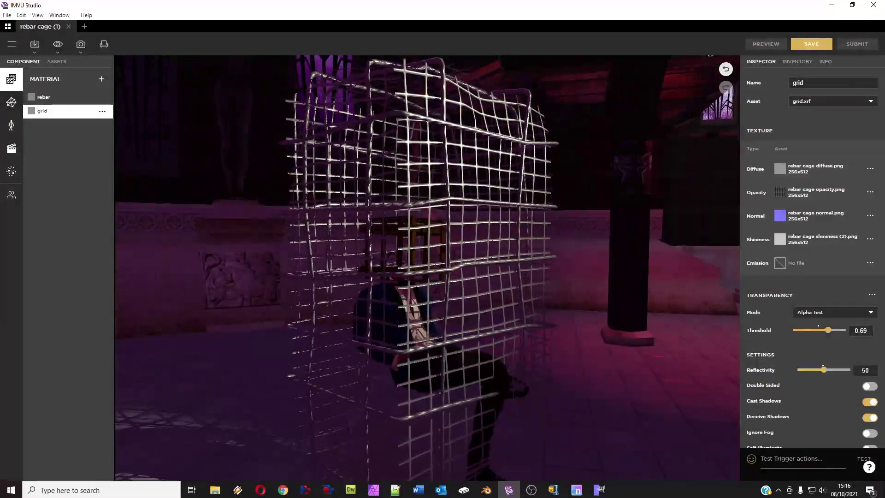
- Switch to Blender and temporarily pull the inner front panel away from the outer one, from two viewing angles, cancelling each move
click(485, 489)
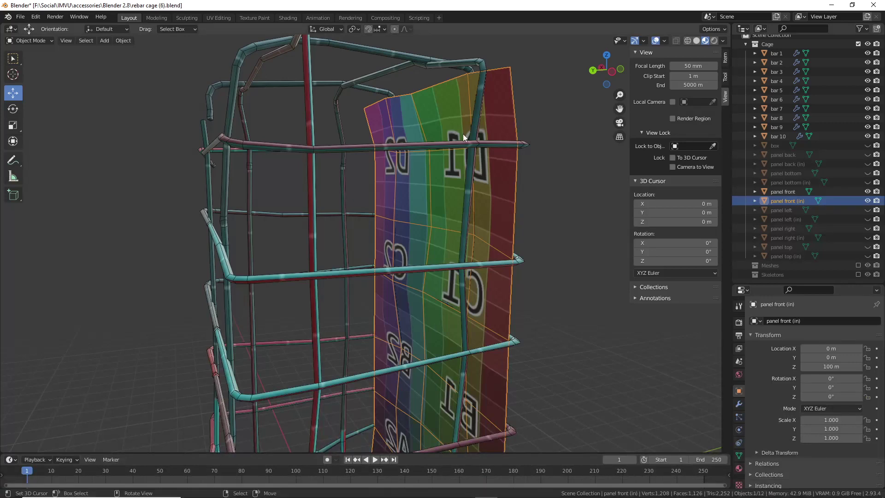
click(438, 193)
click(435, 214)
key(g)
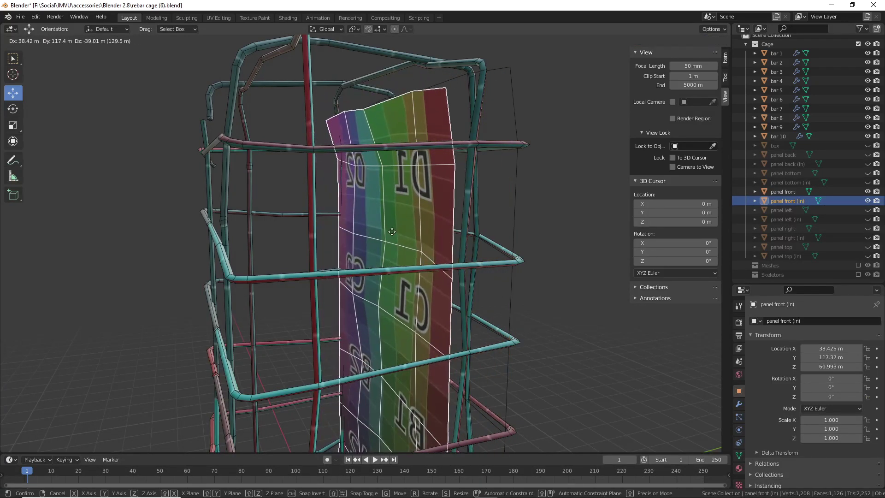
right_click(470, 238)
middle_drag(470, 238, 440, 255)
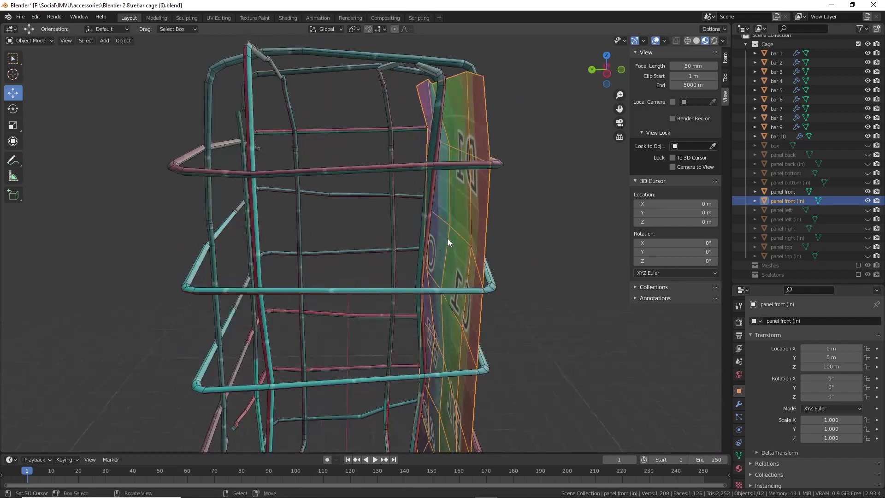
key(g)
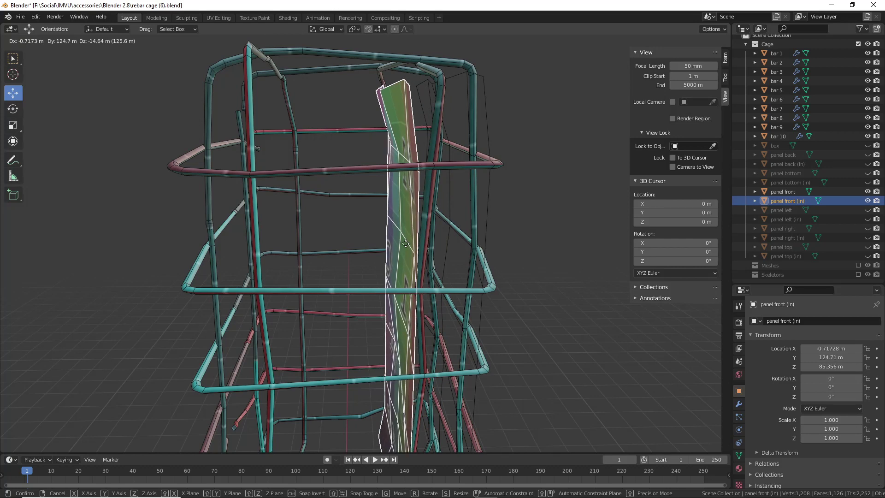
key(Escape)
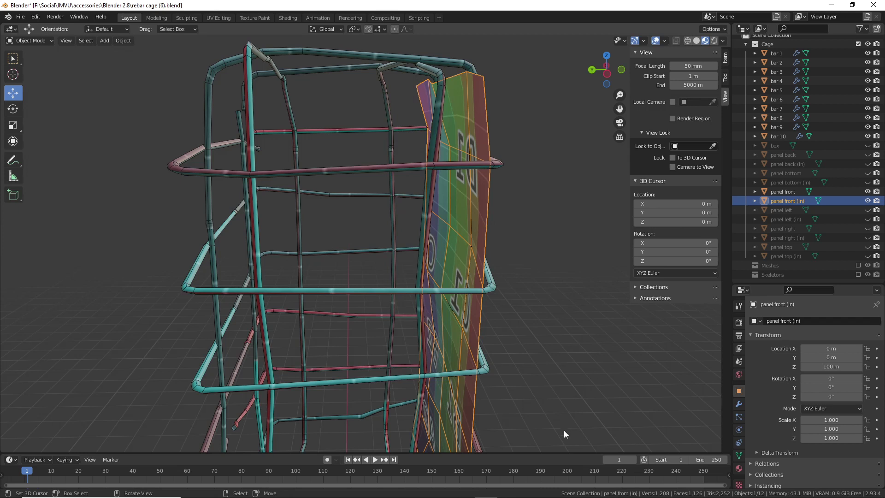
mouse_move(553, 494)
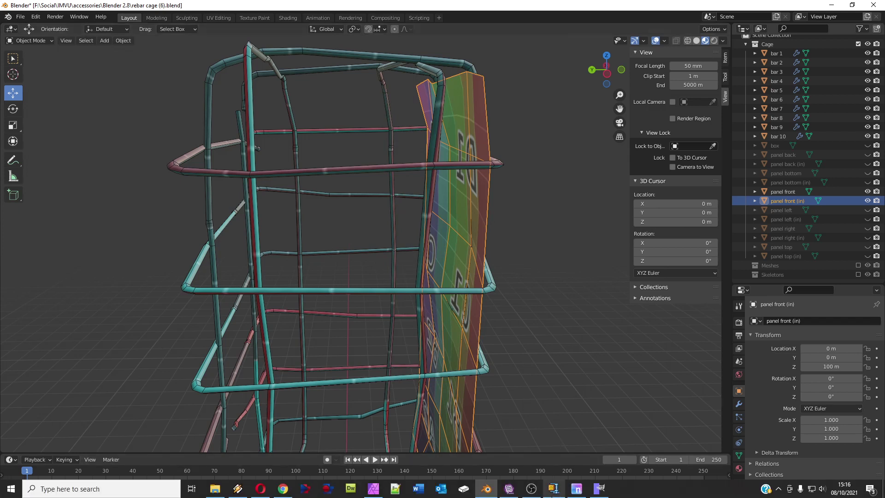
- Switch to IMVU Studio and examine the shine on the seated avatar's cage from close up, farther away and around its sides
click(510, 490)
scroll(427, 314, up, 5)
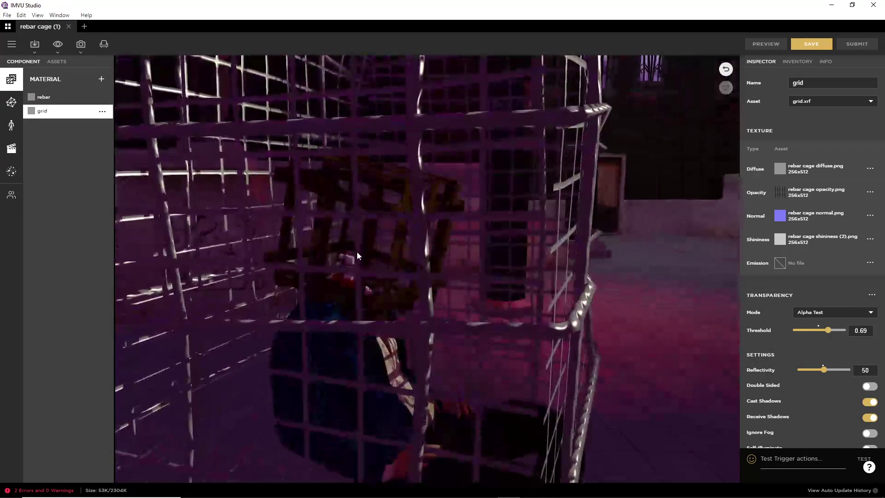
drag(357, 256, 399, 299)
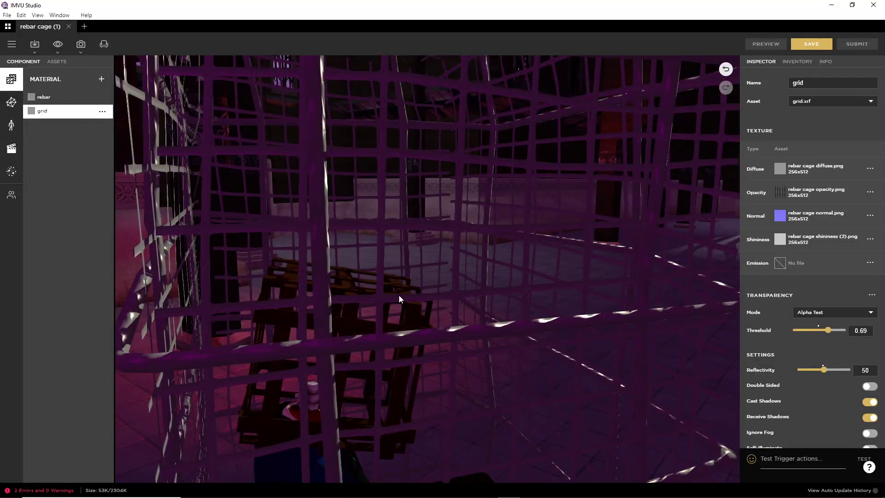
scroll(565, 250, down, 5)
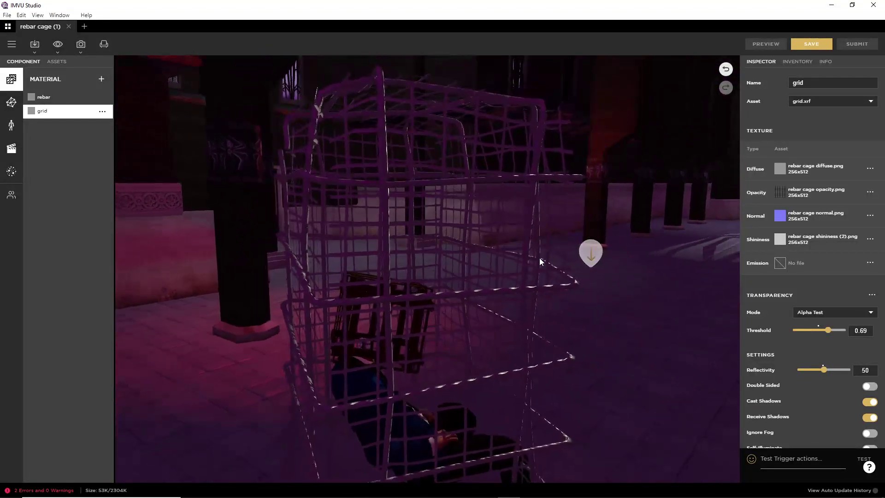
drag(540, 261, 489, 231)
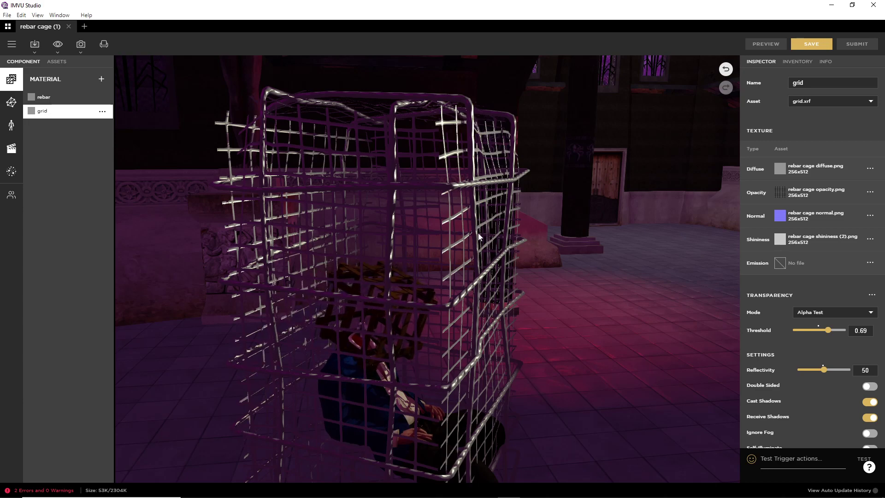
mouse_move(423, 270)
mouse_down()
mouse_move(421, 322)
mouse_move(459, 233)
mouse_move(498, 177)
mouse_move(460, 203)
mouse_move(419, 184)
mouse_move(480, 253)
mouse_move(527, 271)
mouse_move(479, 299)
mouse_move(419, 294)
mouse_move(446, 352)
mouse_move(461, 328)
mouse_up()
scroll(499, 239, up, 6)
scroll(487, 297, down, 5)
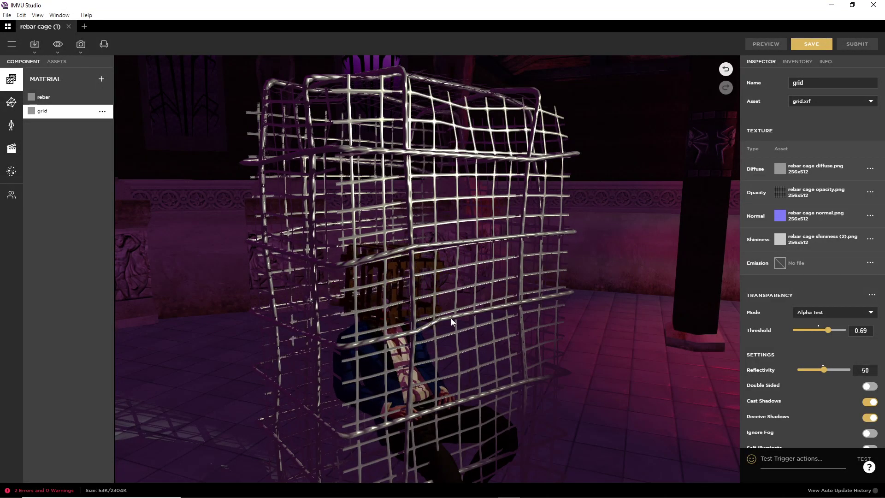
mouse_move(451, 318)
mouse_down()
mouse_move(414, 340)
mouse_move(416, 313)
mouse_move(433, 327)
mouse_move(490, 325)
mouse_move(440, 325)
mouse_up()
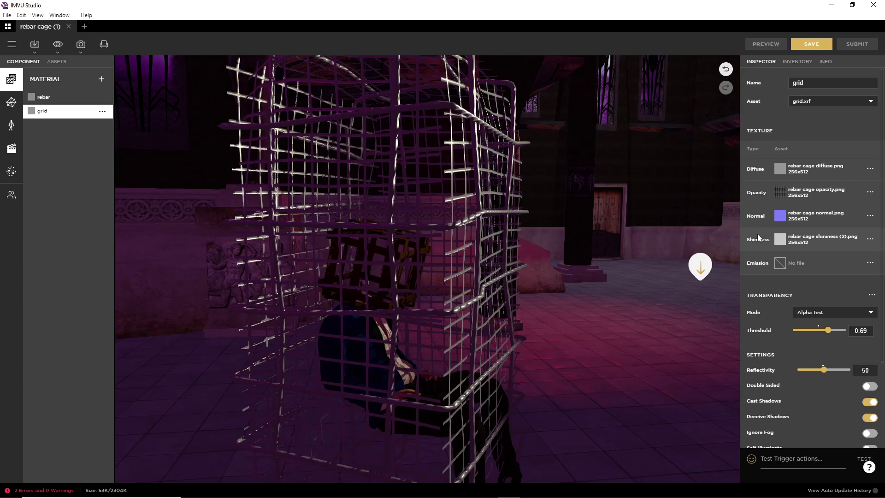
drag(498, 300, 433, 320)
scroll(470, 300, down, 5)
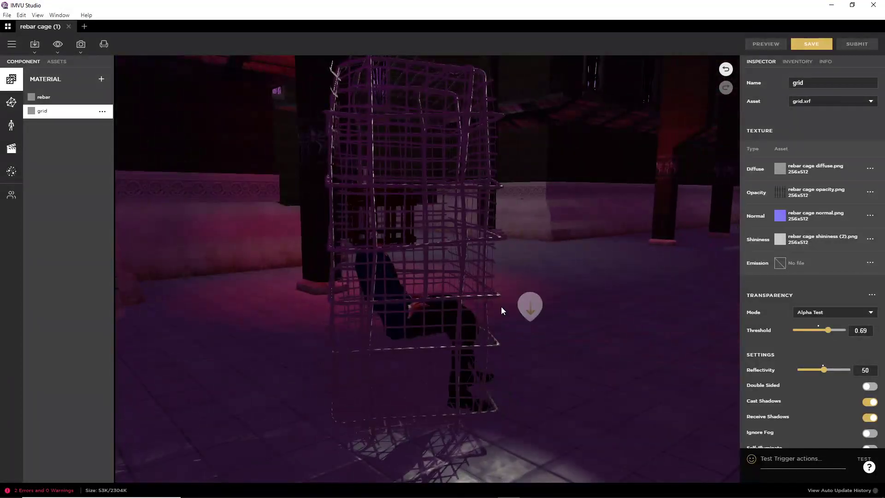
scroll(468, 298, up, 3)
scroll(467, 301, down, 3)
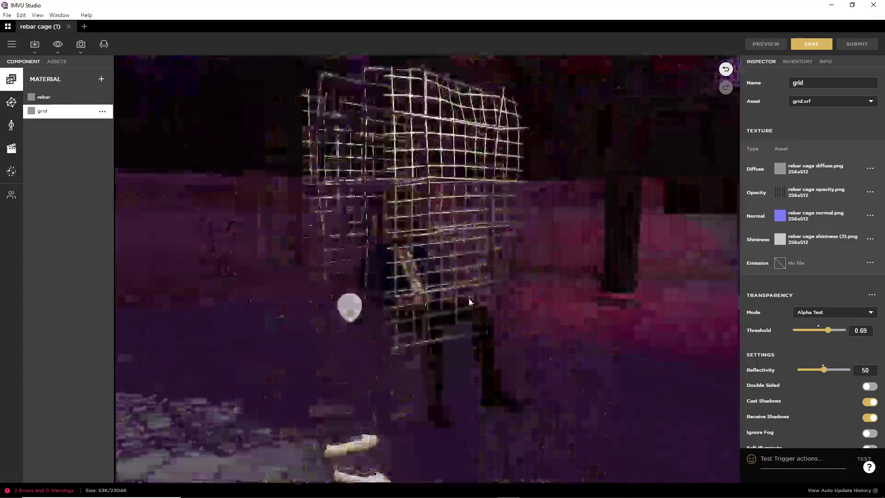
- Move the avatar to the lit standing spot by the carved wall and examine the cage's shine and shadows from several angles
drag(468, 302, 224, 316)
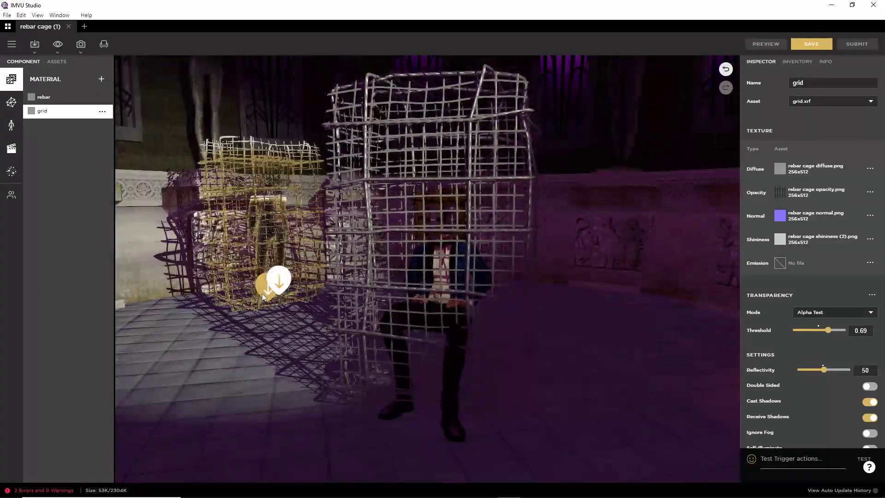
scroll(262, 293, up, 3)
drag(271, 332, 528, 372)
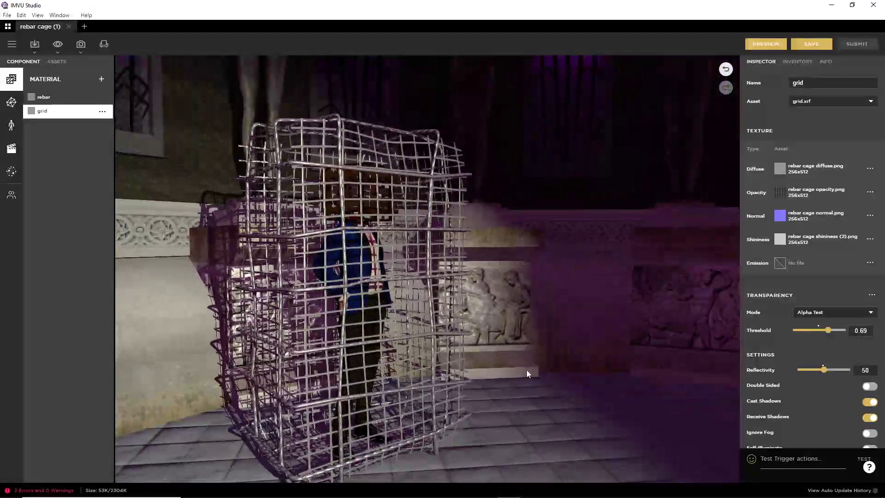
scroll(527, 404, down, 3)
drag(527, 404, 510, 391)
scroll(510, 391, up, 5)
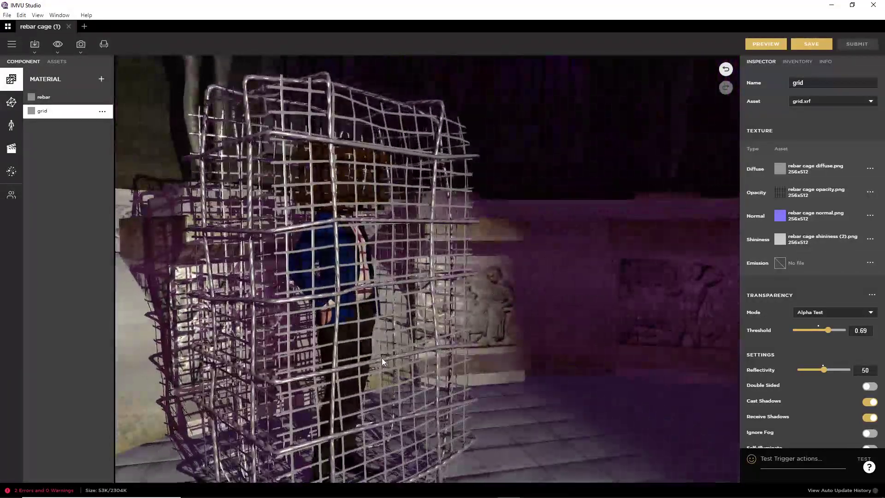
drag(381, 358, 442, 372)
scroll(458, 335, down, 2)
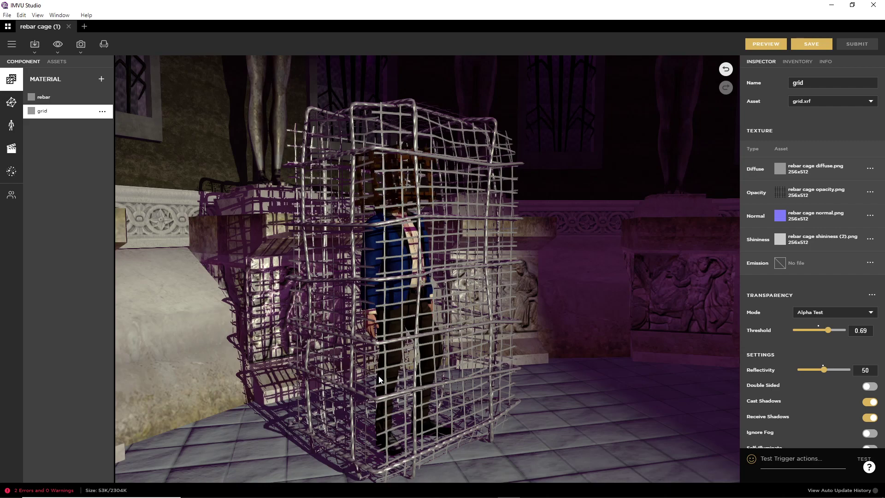
drag(390, 364, 369, 310)
scroll(379, 364, up, 4)
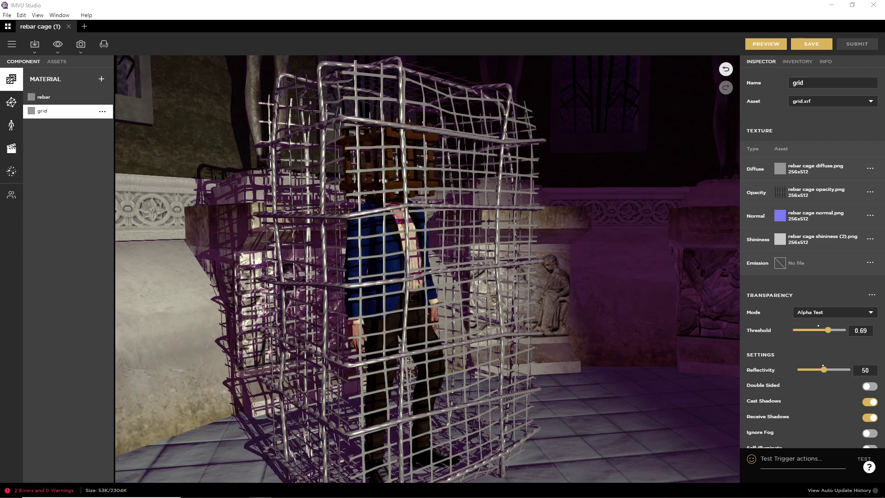
drag(332, 318, 400, 312)
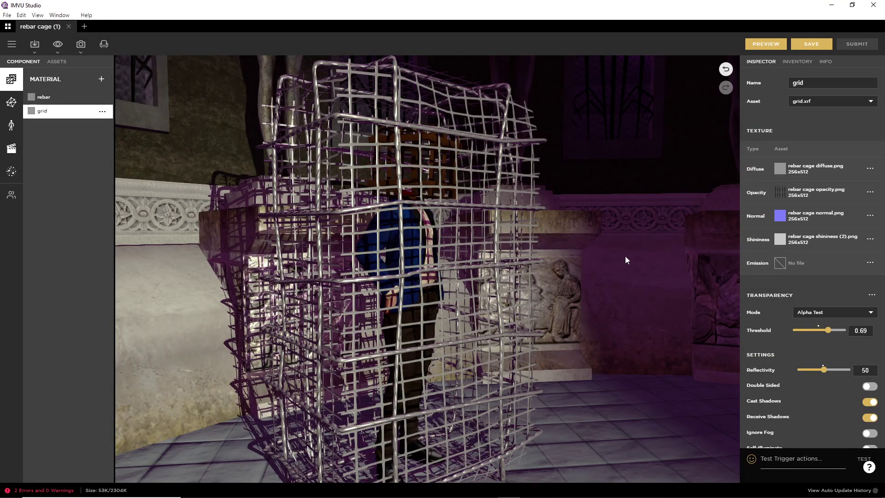
- Set the grid material's transparency Threshold to 0.84, preview the change and inspect the mesh near the cage's top
click(44, 97)
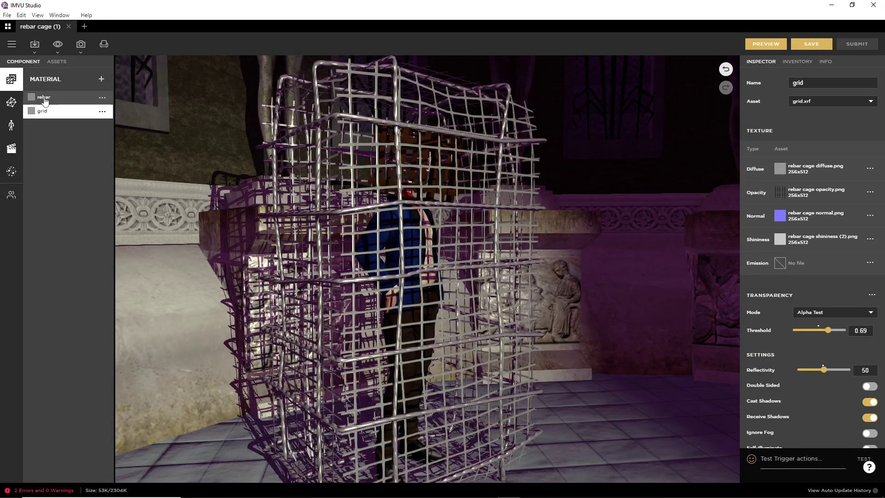
click(43, 112)
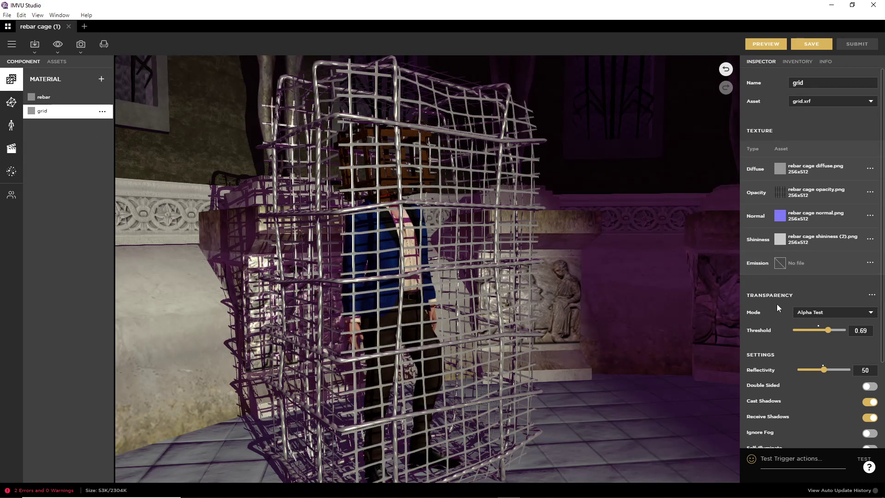
mouse_move(762, 331)
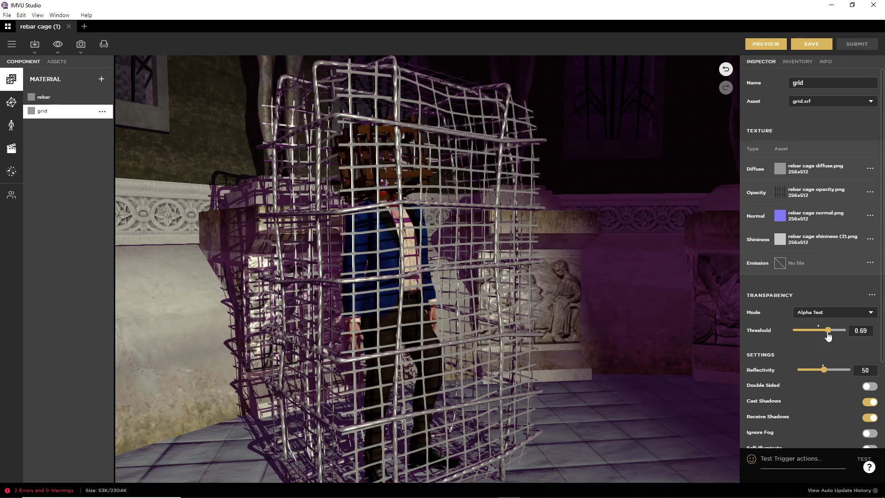
drag(829, 331, 833, 332)
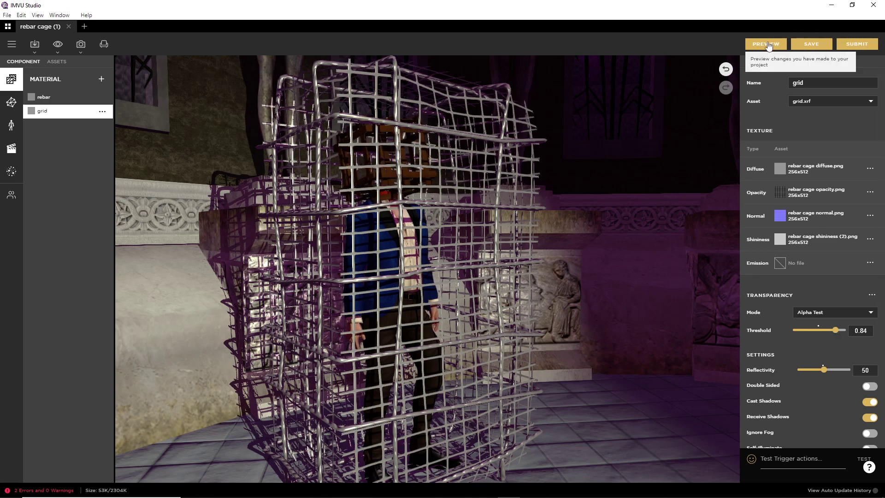
click(811, 43)
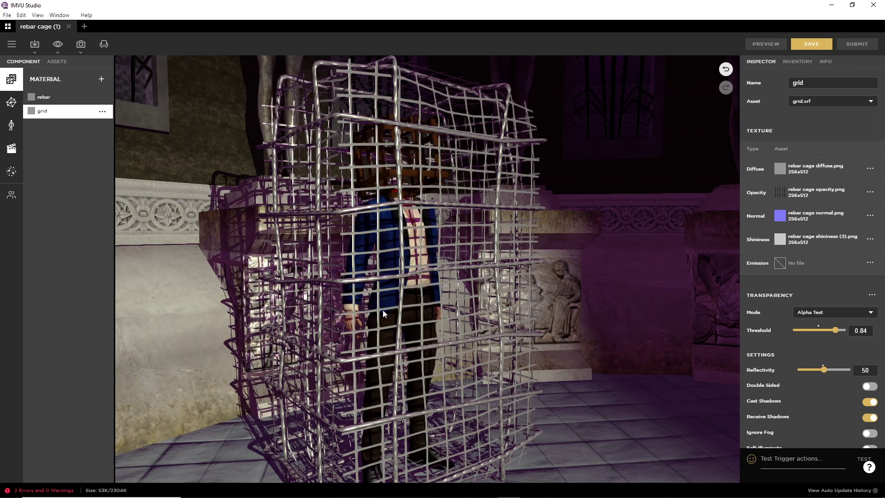
drag(383, 310, 369, 213)
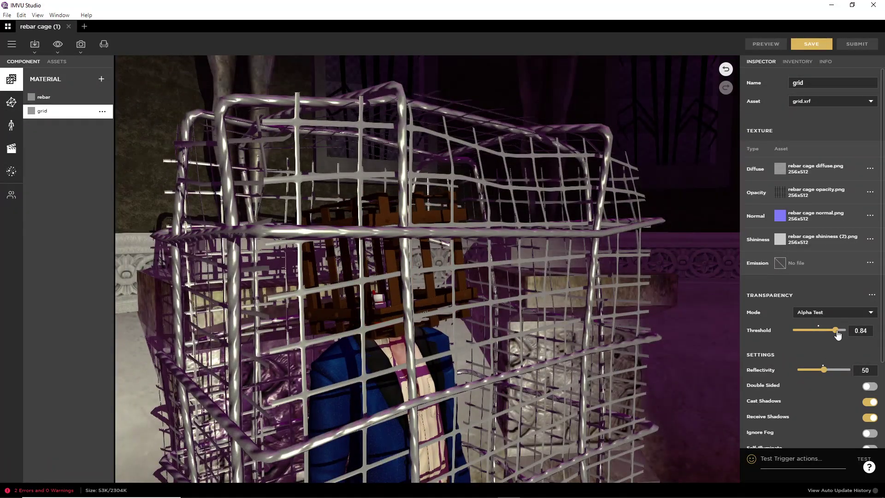
- Raise the grid material's transparency Threshold to 0.94, preview it and view the whole cage
drag(836, 330, 840, 331)
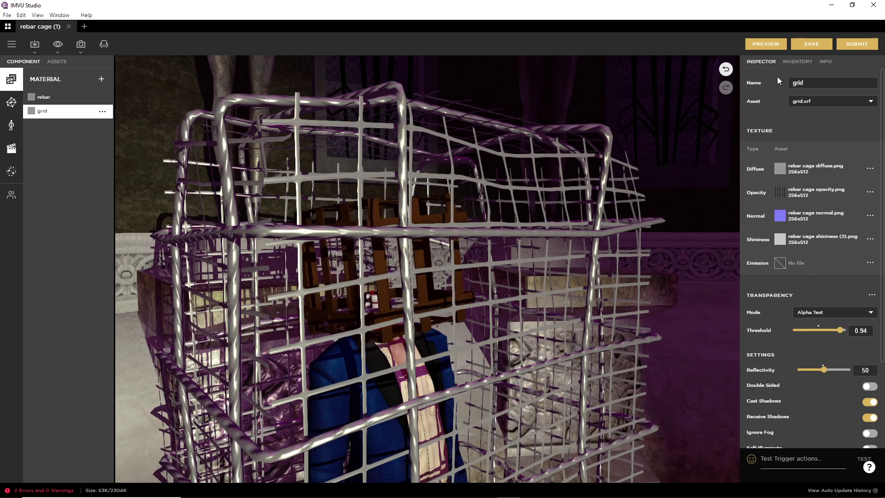
click(766, 44)
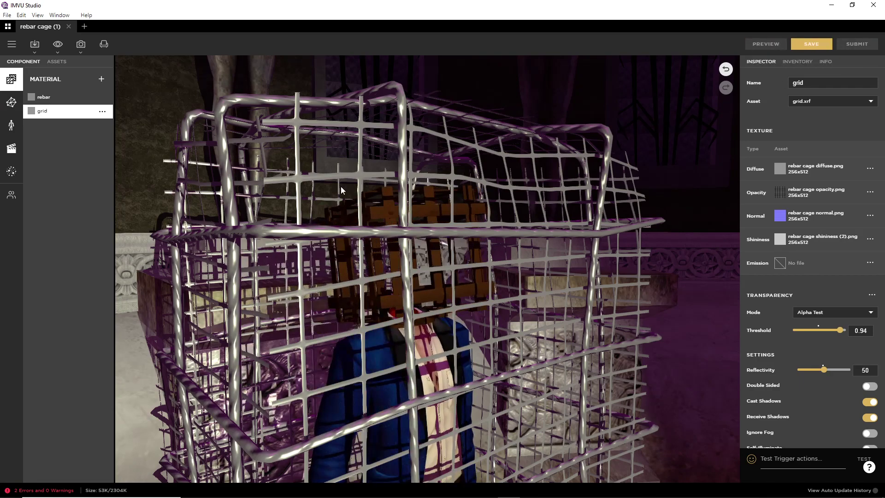
drag(341, 189, 548, 336)
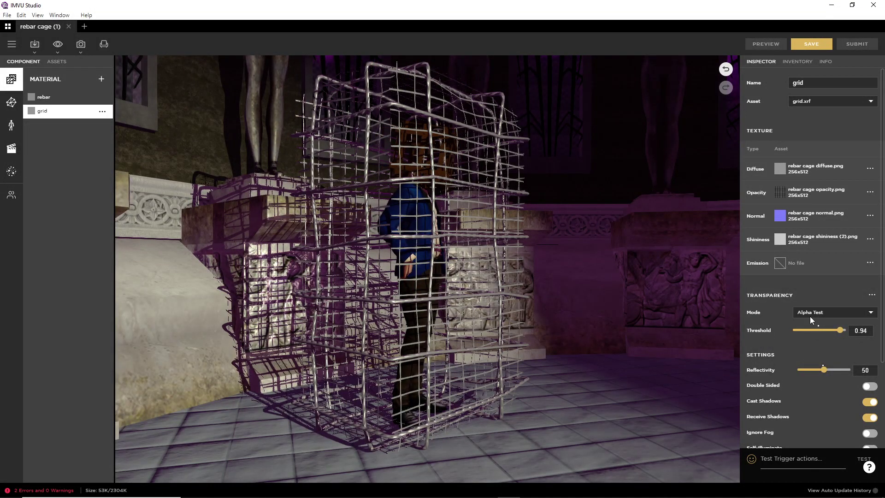
- Switch to Affinity Photo and look through the open diffuse, shininess and normal textures for the rebar and the cage
mouse_move(461, 495)
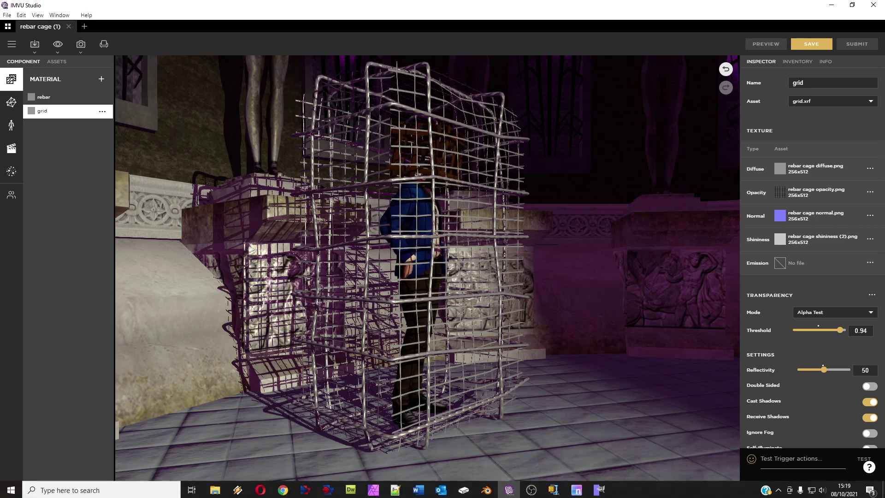
click(373, 489)
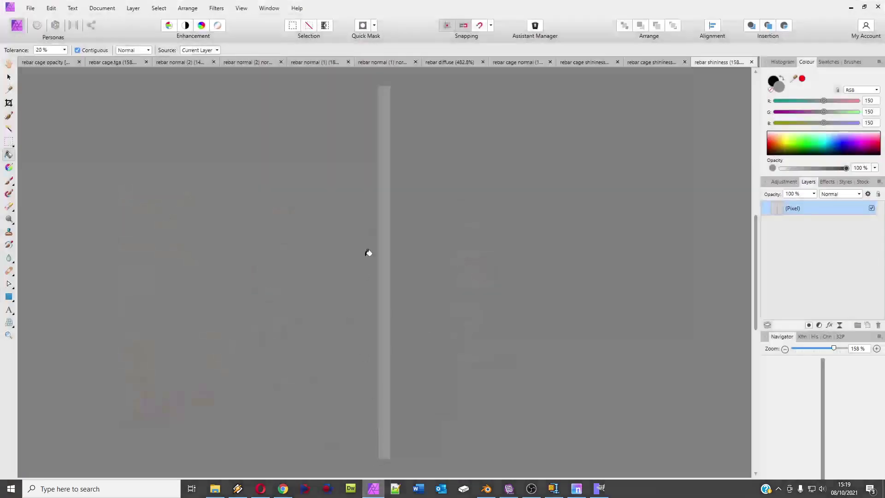
click(381, 65)
click(452, 64)
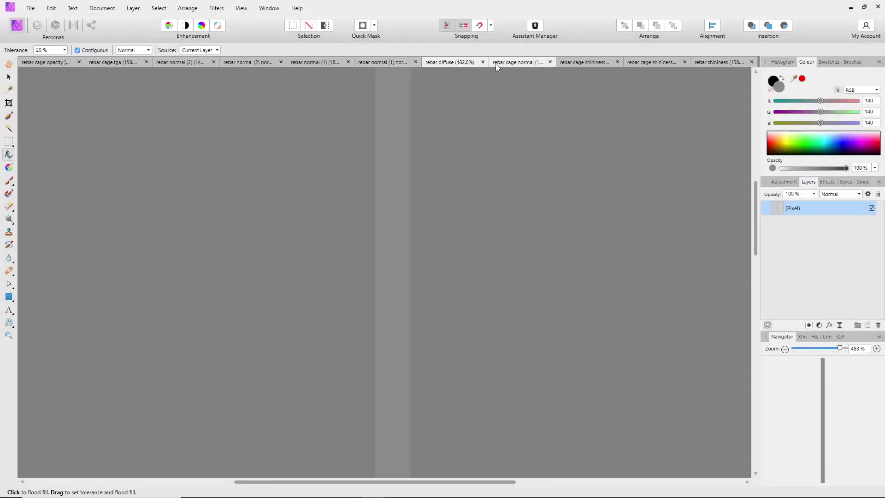
click(496, 65)
click(599, 64)
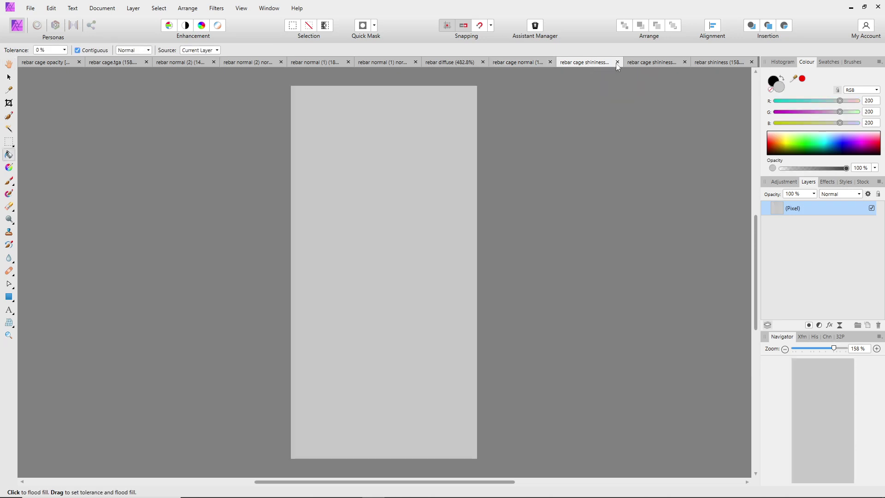
click(629, 63)
click(720, 63)
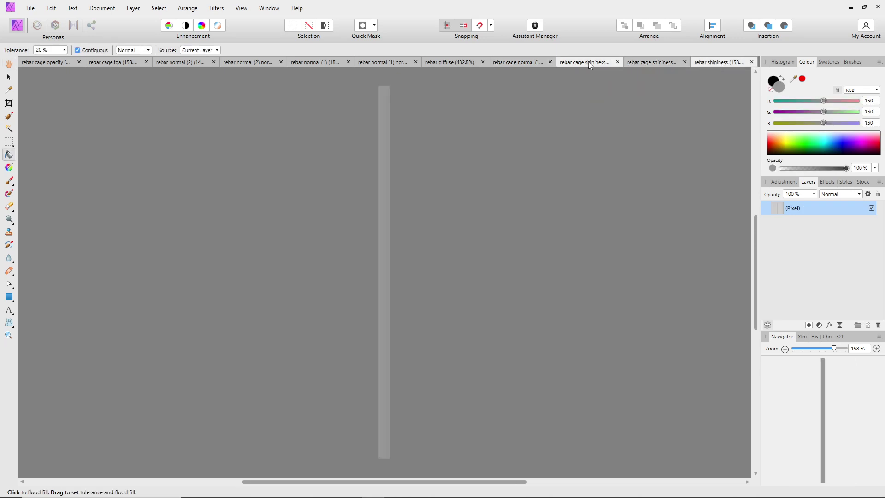
click(524, 64)
key(h)
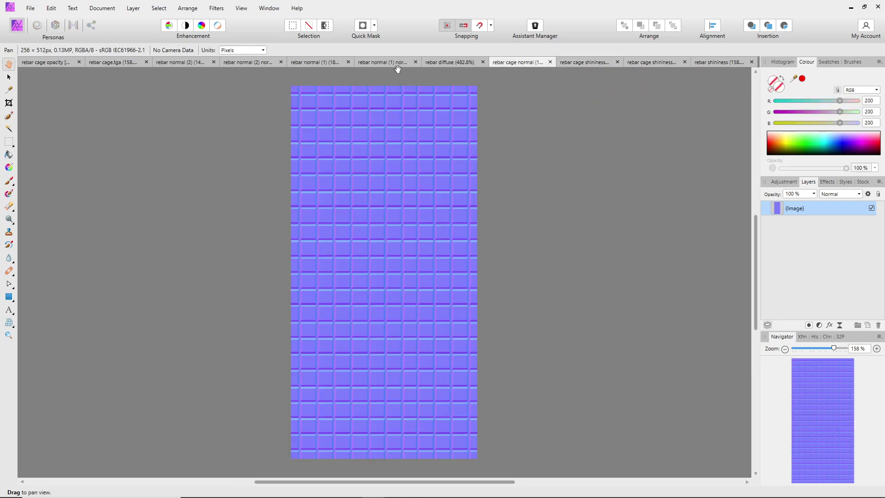
- Bring up the rebar cage opacity texture and examine its grid lines and their edges at 483% zoom
click(68, 64)
key(g)
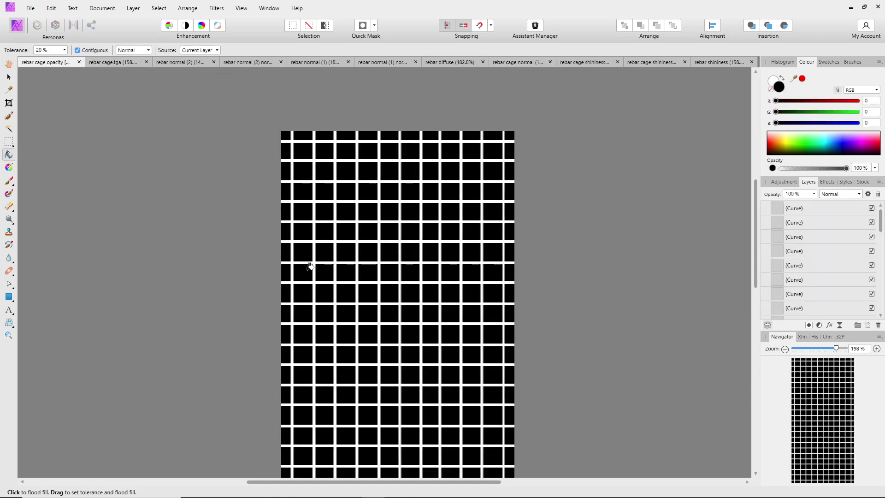
ctrl+scroll(306, 261, up, 2)
ctrl+scroll(311, 267, up, 2)
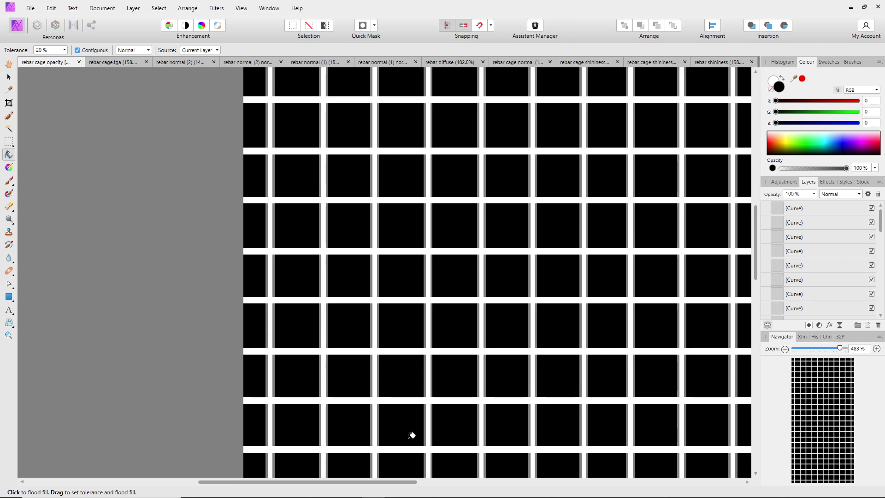
drag(409, 482, 495, 491)
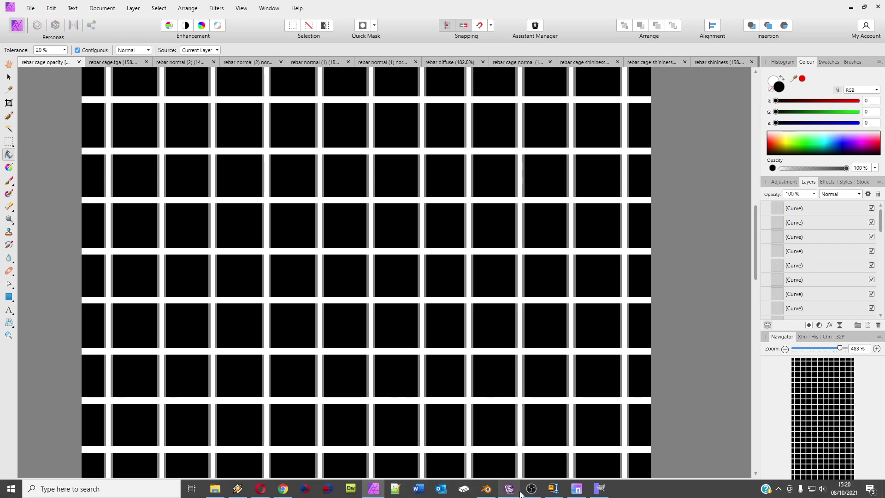
- Switch to IMVU Studio, set the grid material's transparency Threshold to 0.15, preview it and examine the mesh up close
click(510, 490)
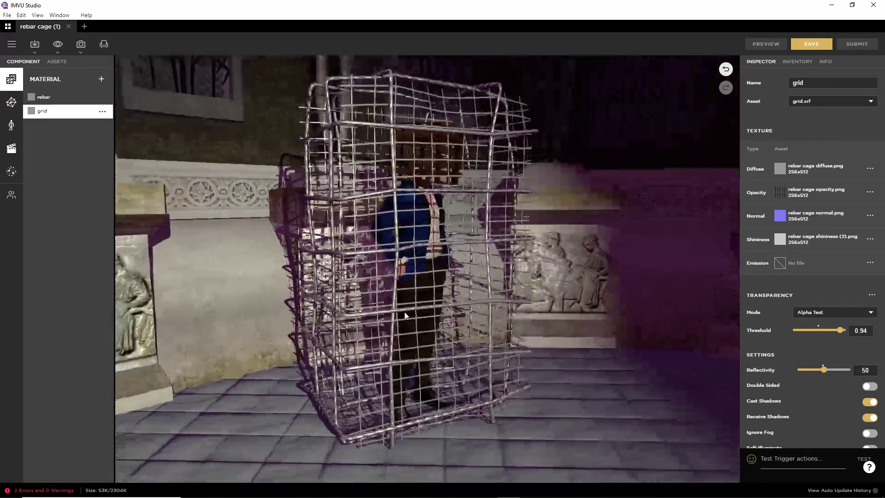
drag(840, 332, 836, 332)
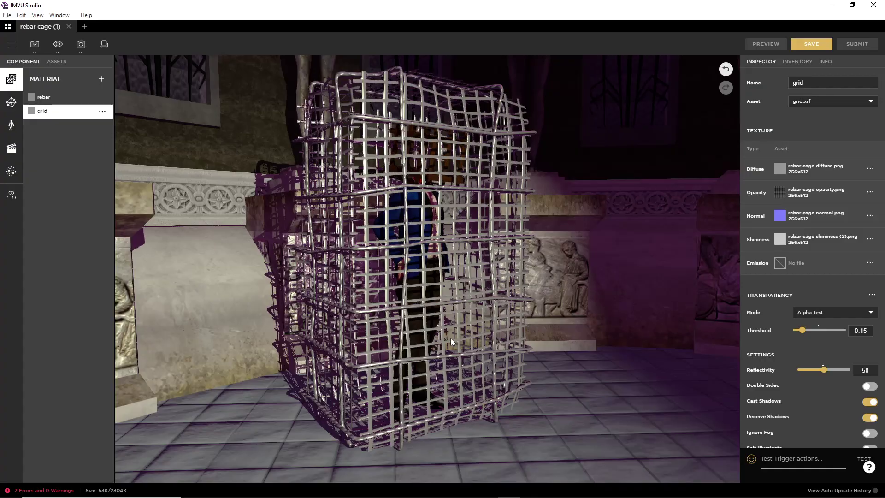
drag(450, 339, 347, 228)
scroll(388, 276, up, 5)
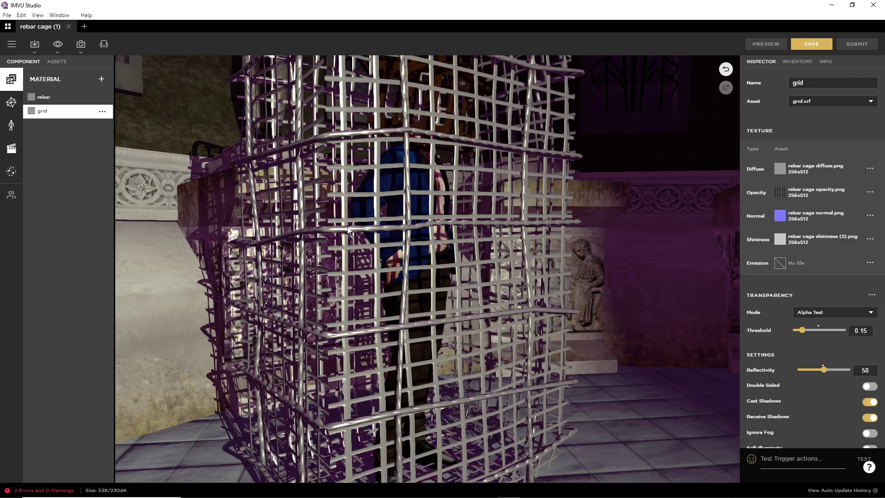
- Set the grid material's transparency Threshold to 0.92, preview it and examine the cage's bars up close and from further back
drag(350, 232, 424, 291)
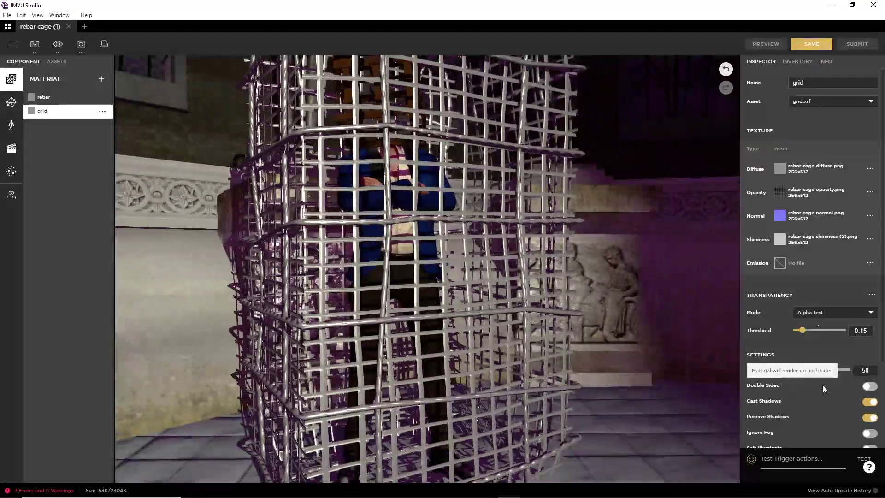
drag(802, 331, 840, 338)
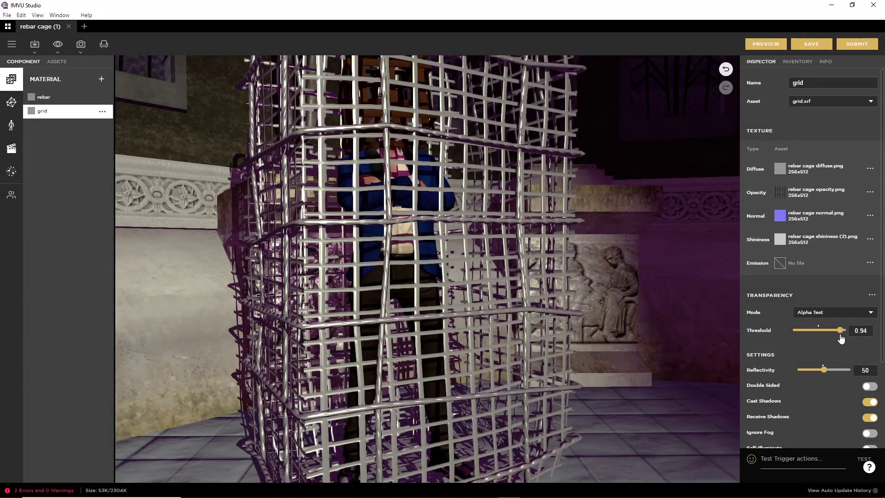
click(766, 43)
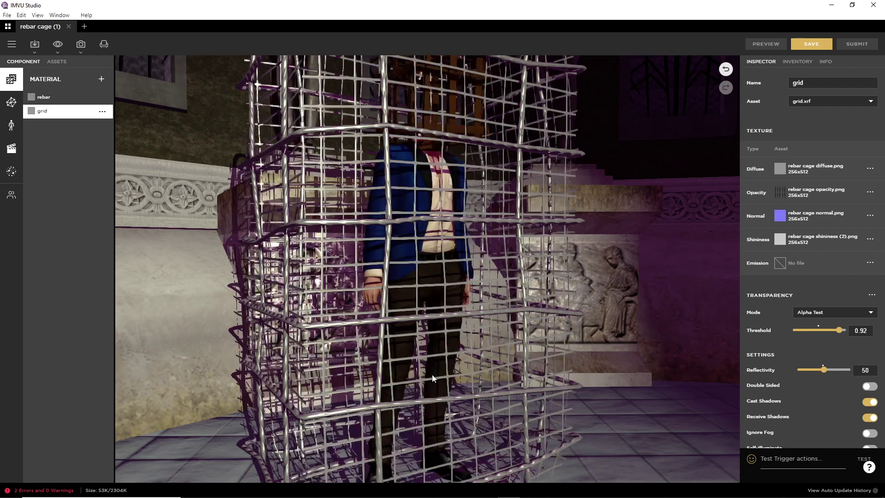
scroll(433, 376, down, 3)
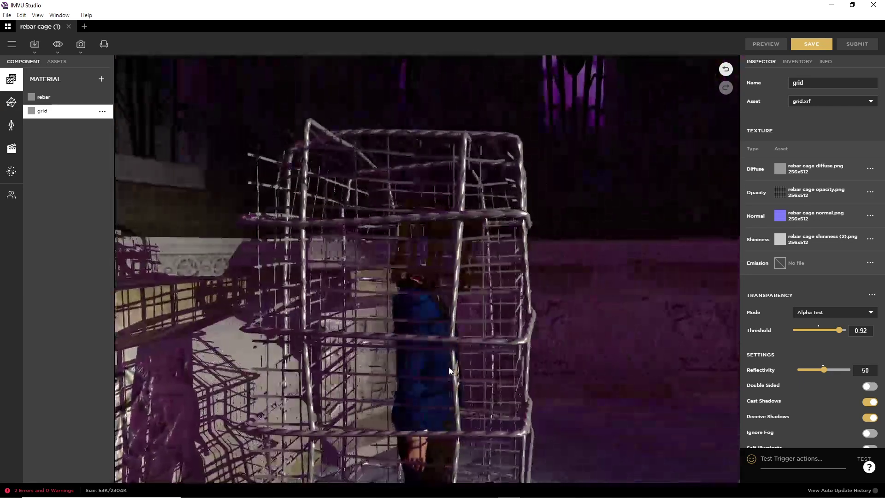
drag(450, 367, 436, 336)
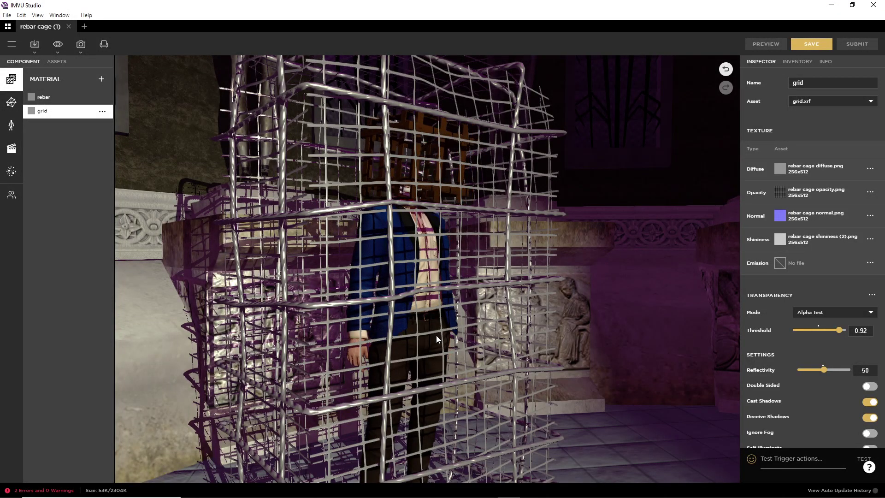
mouse_move(431, 336)
mouse_down()
mouse_move(349, 337)
mouse_move(401, 334)
mouse_move(397, 345)
mouse_move(414, 348)
mouse_move(437, 339)
mouse_move(428, 331)
mouse_up()
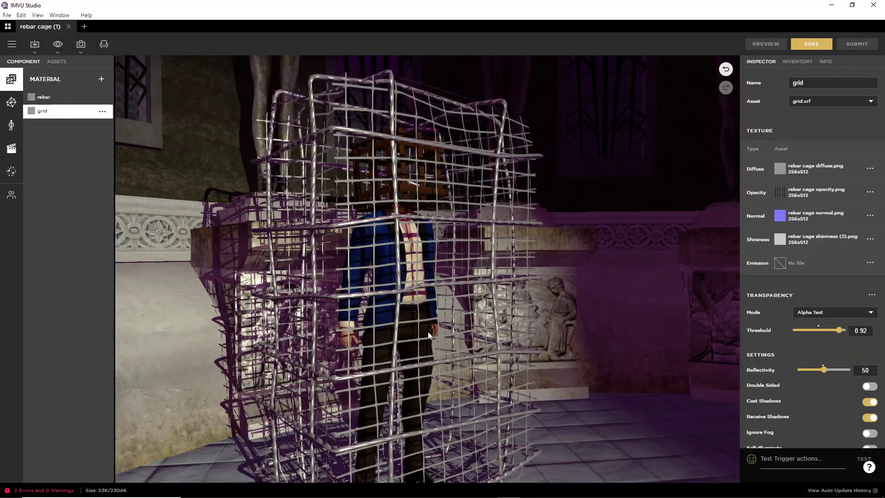
drag(428, 331, 428, 482)
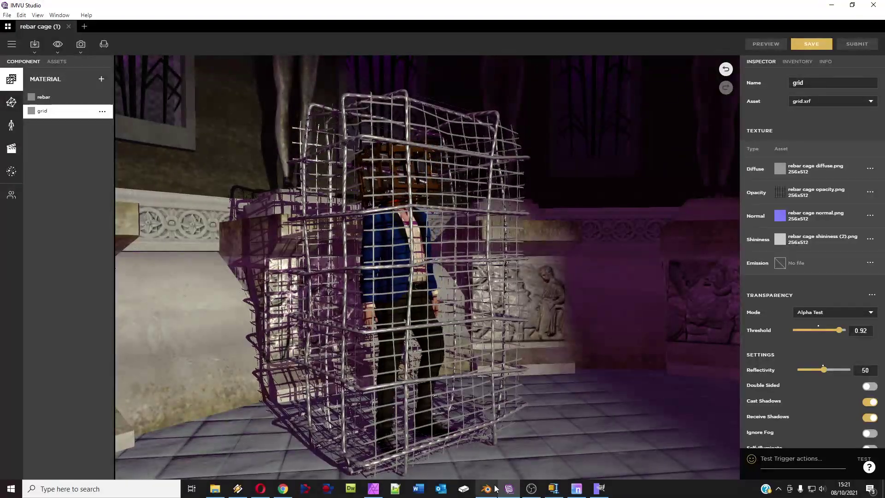
- Switch to Blender, select the front panel and show its UV layout over the rebar cage image in the UV Editing workspace
click(486, 493)
middle_drag(488, 297, 416, 286)
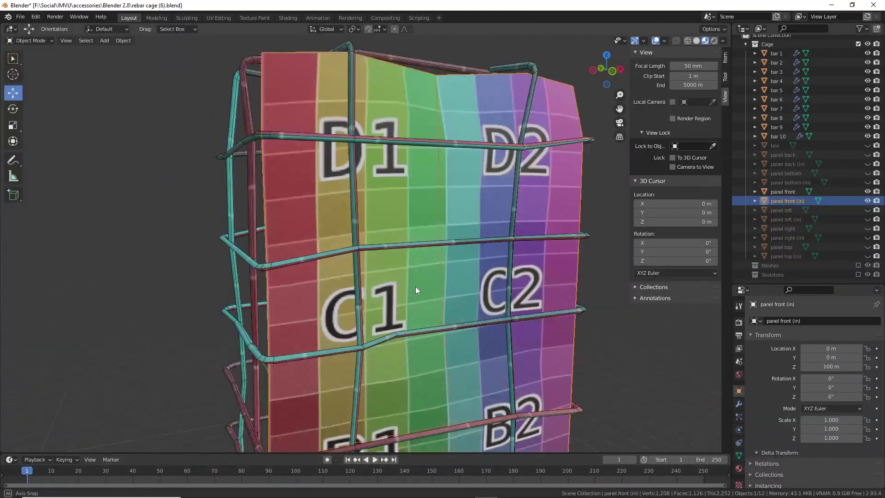
click(281, 112)
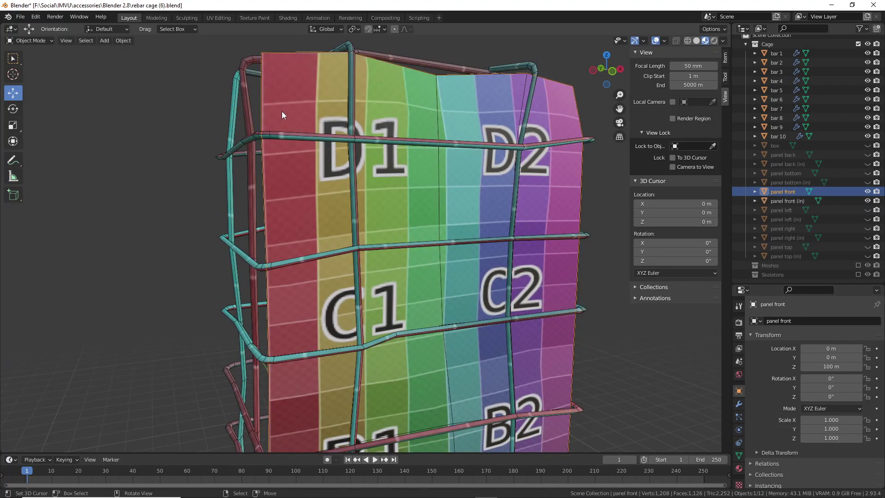
click(215, 18)
middle_drag(459, 277, 481, 283)
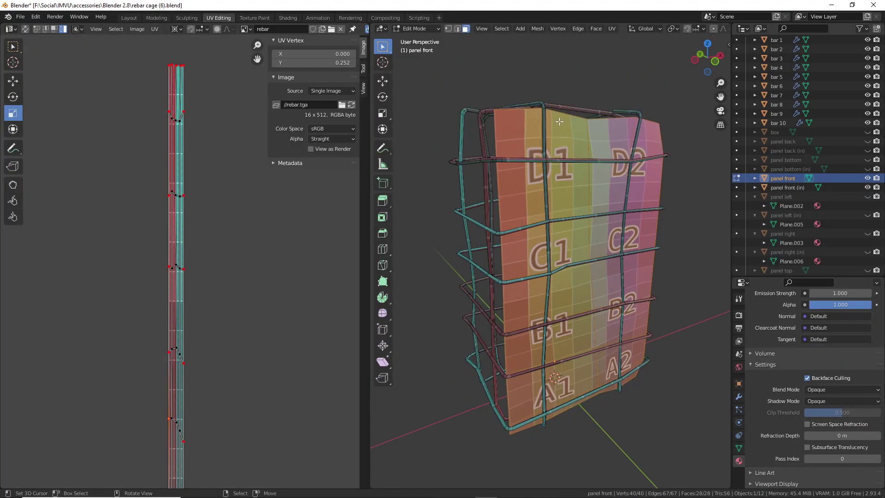
click(245, 30)
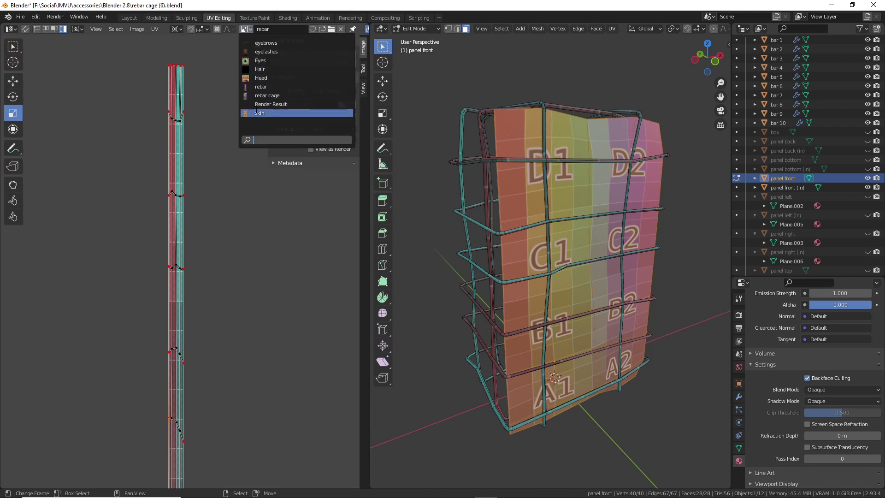
click(258, 96)
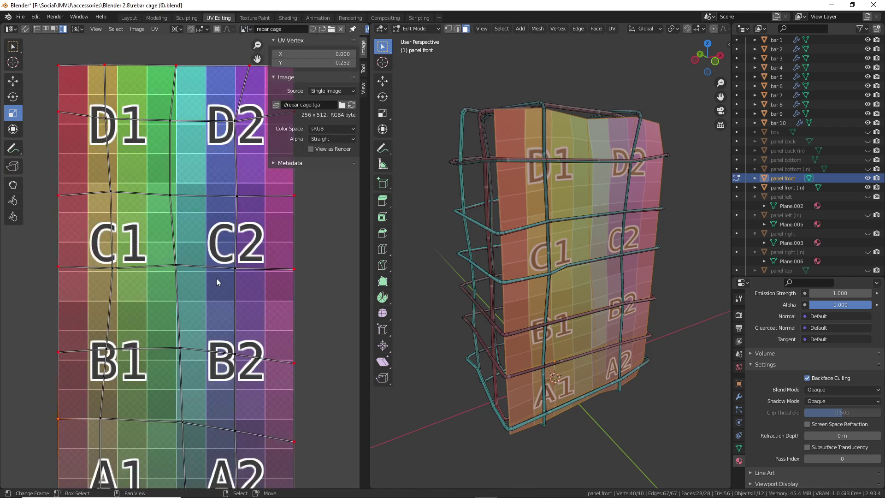
- Switch editing to the inner front panel, display all of its UVs over the rebar cage texture and return to Object Mode
scroll(217, 282, down, 1)
middle_drag(217, 355, 208, 322)
middle_drag(614, 272, 641, 252)
scroll(577, 269, up, 2)
key(alt+q)
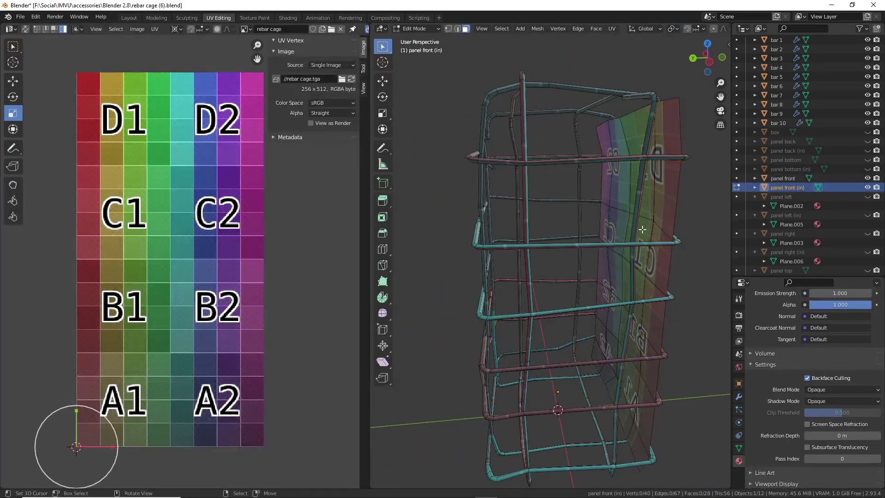
key(a)
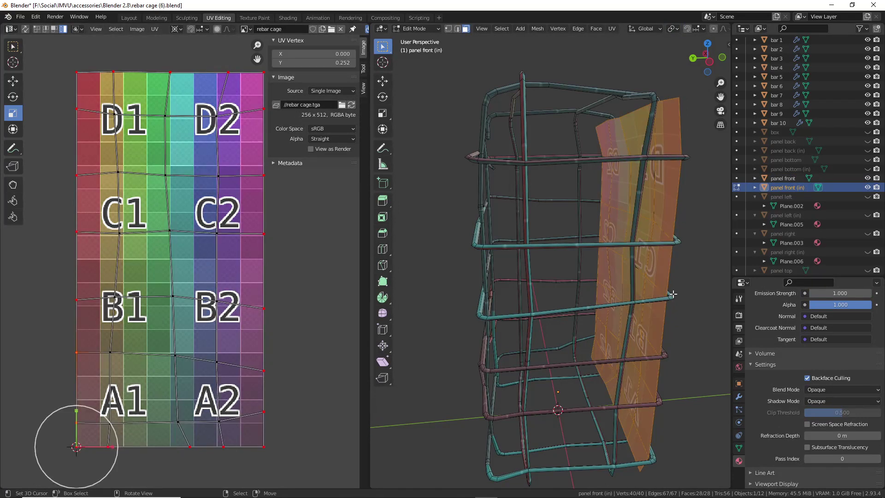
key(Tab)
- Unhide the outer and inner left panels and display the inner left panel's UV layout
middle_drag(548, 281, 618, 277)
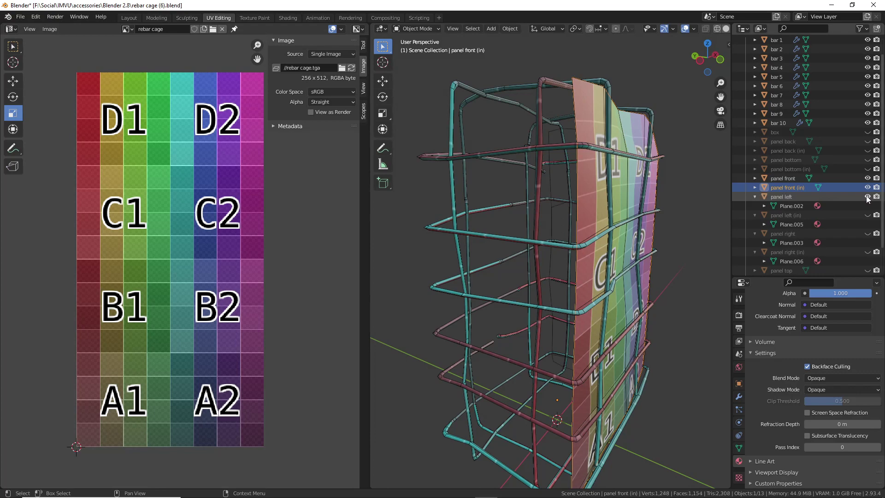
drag(868, 196, 867, 215)
middle_drag(577, 244, 419, 245)
click(600, 189)
key(Tab)
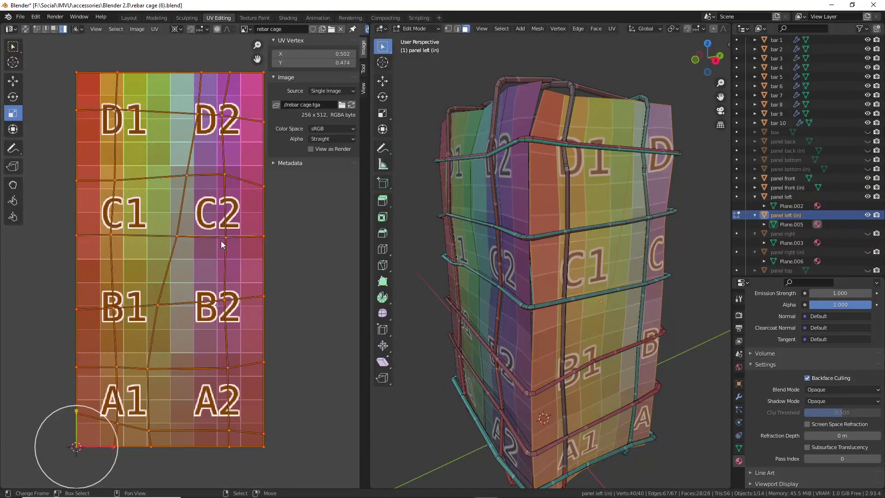
- Open the outer left panel in Edit Mode to display its UV layout for comparison with the inner one
key(Tab)
click(602, 197)
key(Tab)
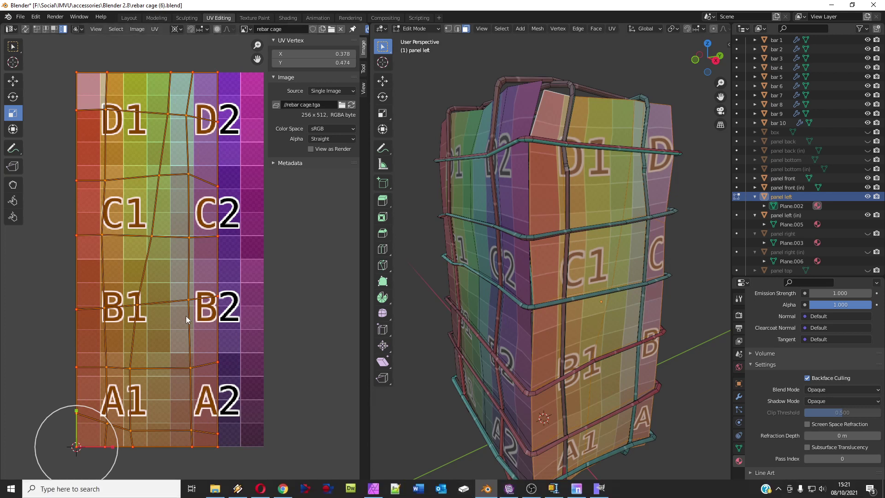
- Switch to IMVU Studio and examine the cage's grid from above and around its edges
click(509, 489)
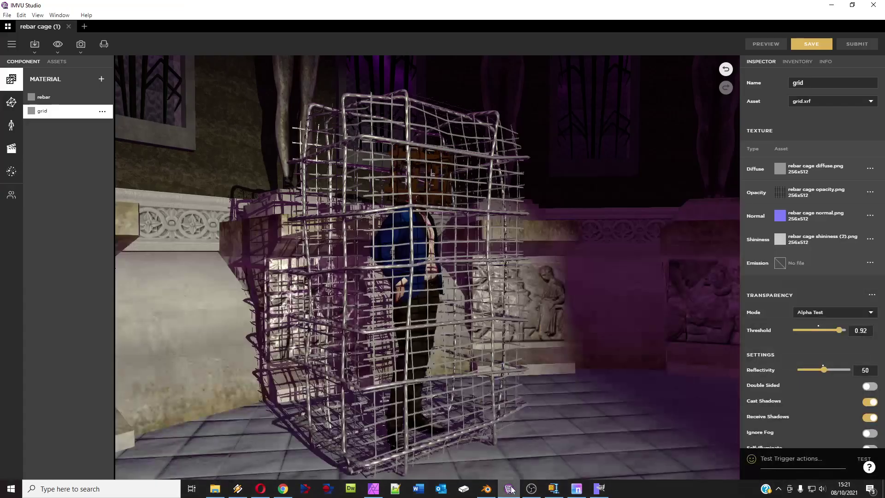
drag(356, 254, 437, 251)
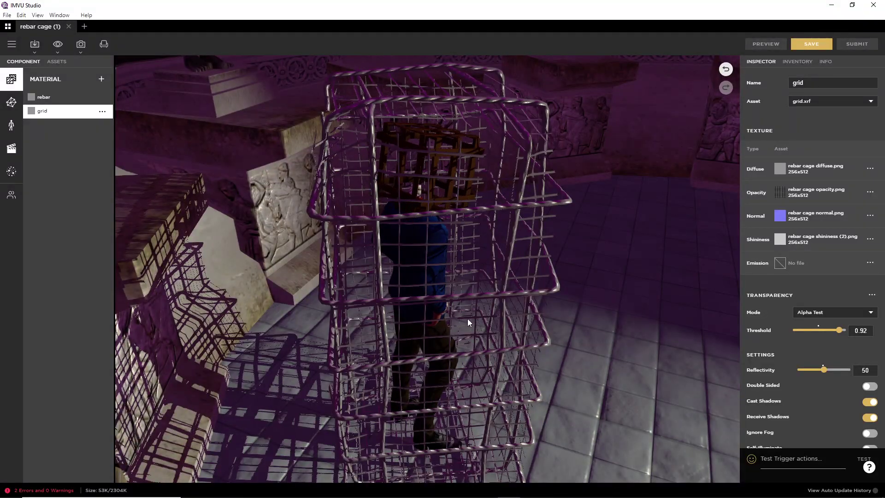
mouse_move(468, 322)
mouse_down()
mouse_move(392, 300)
mouse_move(479, 330)
mouse_up()
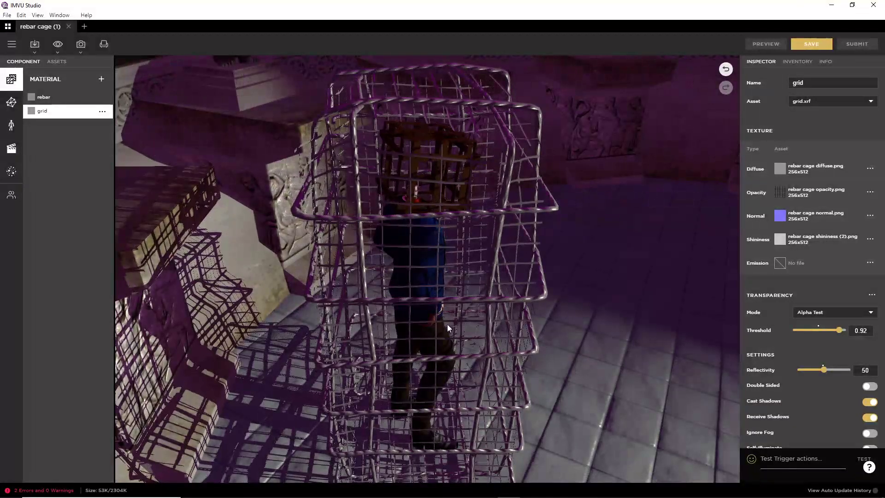
mouse_move(533, 496)
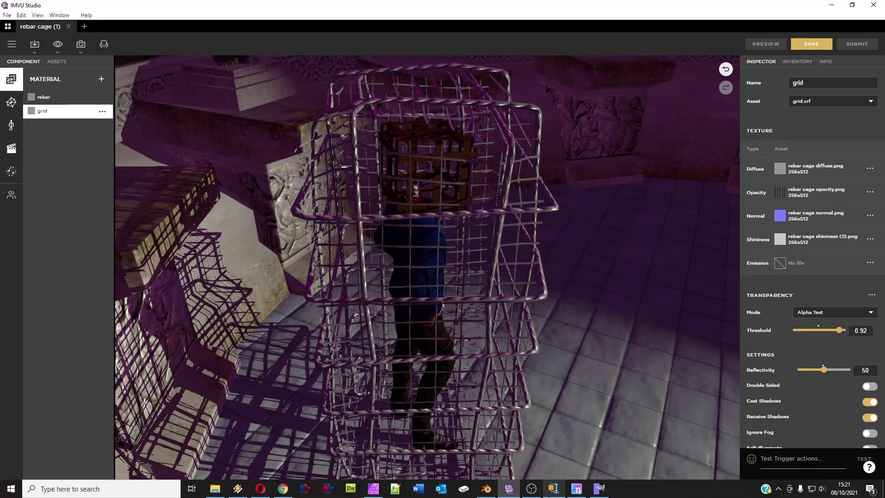
- Switch to Blender and unhide the right panel, the inner right panel and the top panel
click(486, 489)
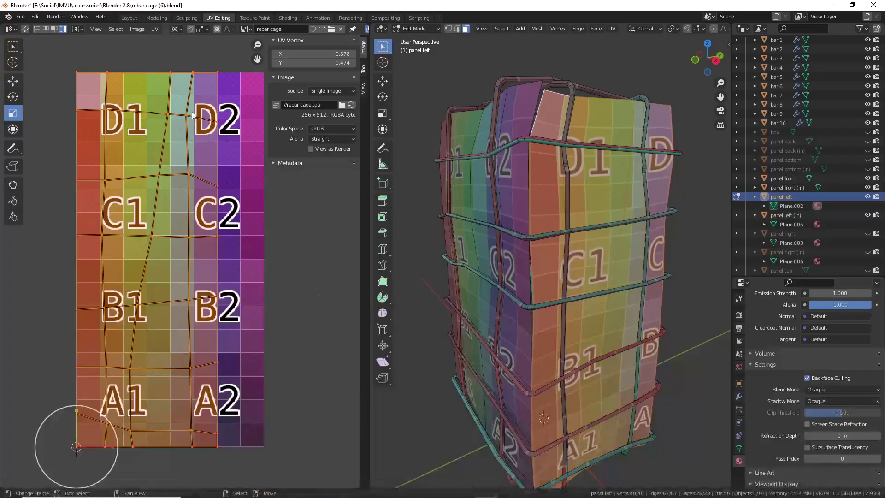
middle_drag(610, 286, 617, 374)
click(868, 233)
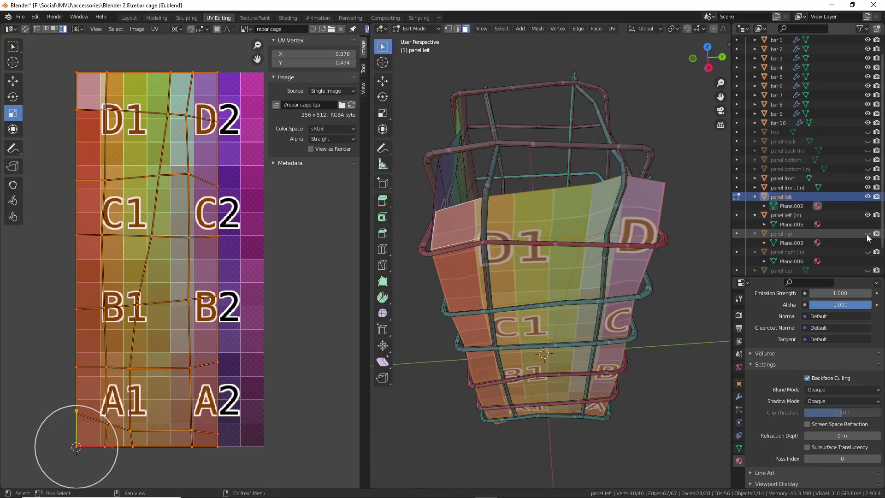
click(868, 252)
click(867, 271)
scroll(869, 258, down, 3)
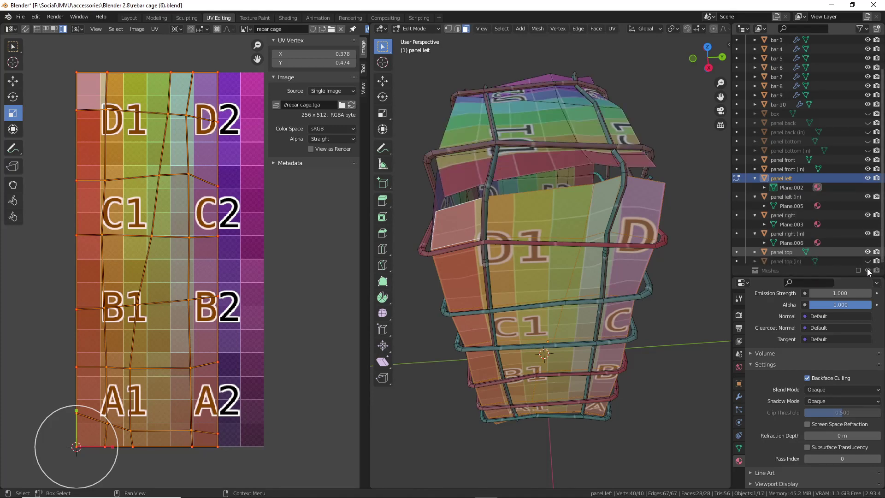
- Mark up on screen how the texture squares of the top and left panels compare and meet along their shared edge, then clear the marks
middle_drag(604, 186, 481, 187)
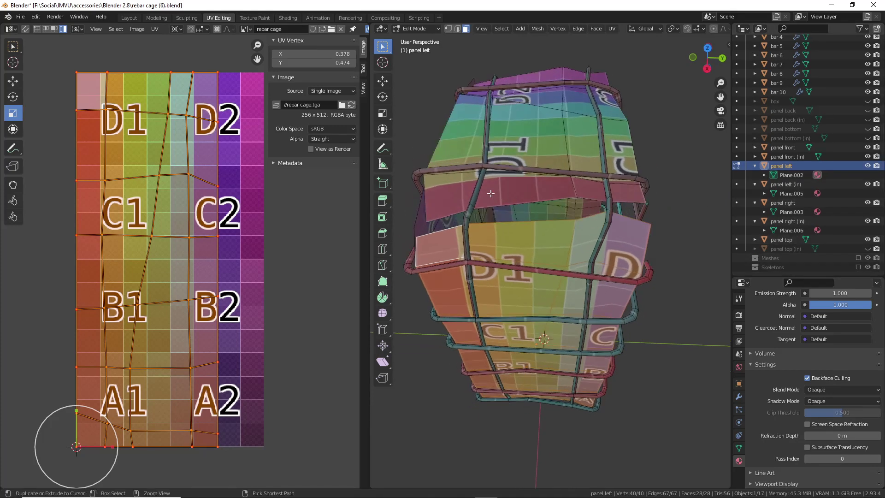
drag(501, 207, 537, 190)
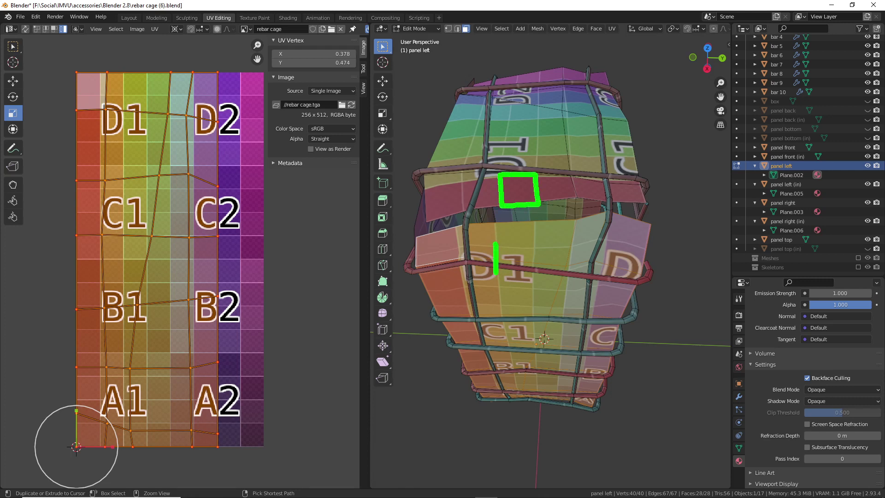
drag(533, 247, 495, 244)
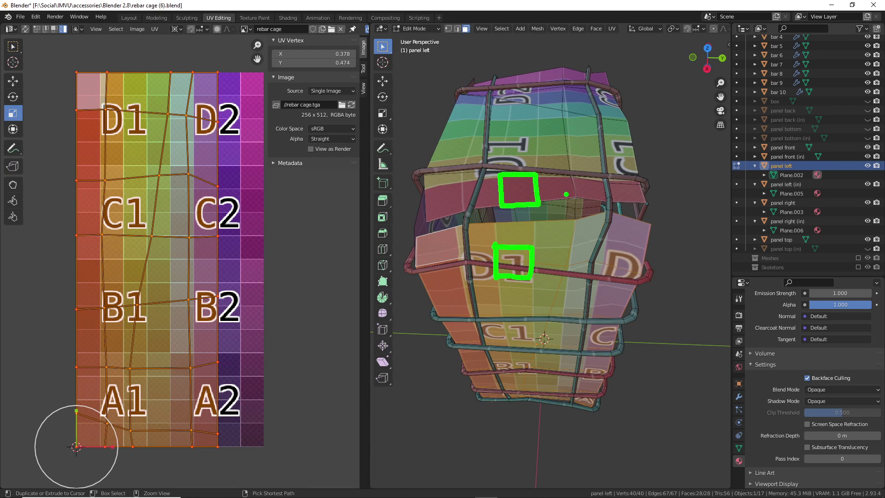
drag(578, 223, 570, 259)
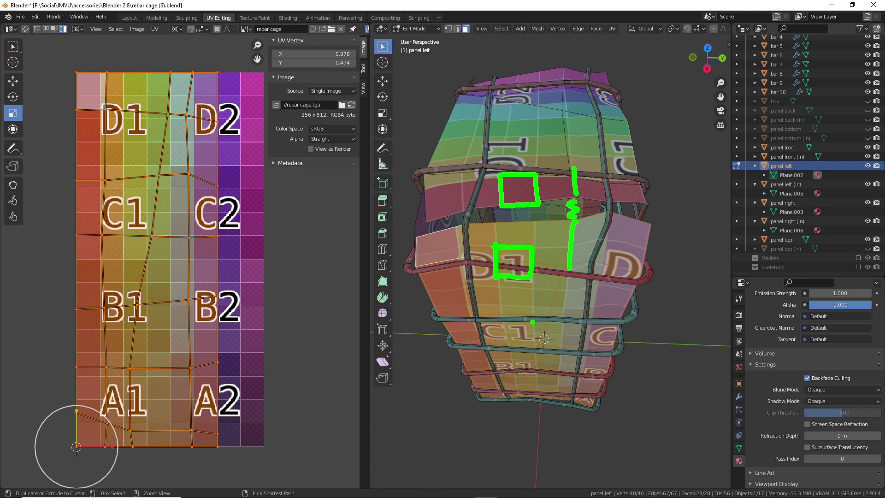
key(Escape)
- Mark up on screen how the texture columns and squares run from the front panel onto the top panel, and clear the marks
middle_drag(533, 322, 569, 199)
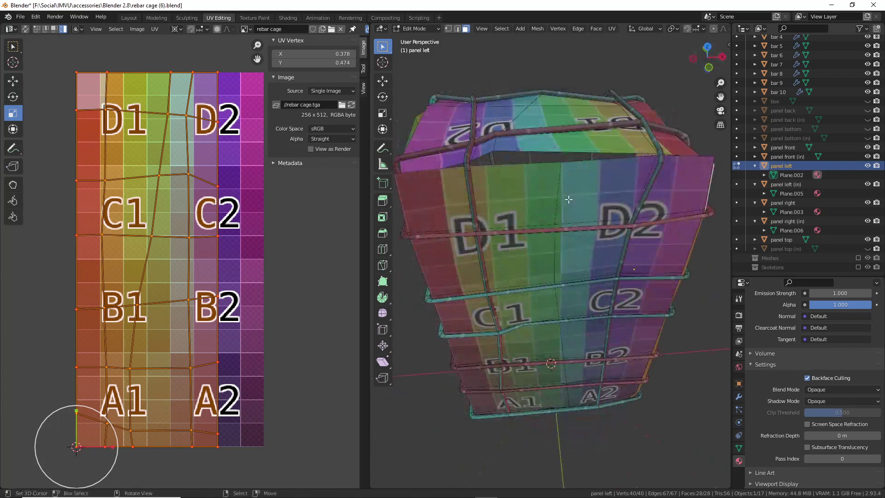
mouse_move(584, 133)
mouse_down()
mouse_move(600, 158)
mouse_move(603, 205)
mouse_up()
drag(564, 174, 564, 206)
drag(566, 150, 562, 153)
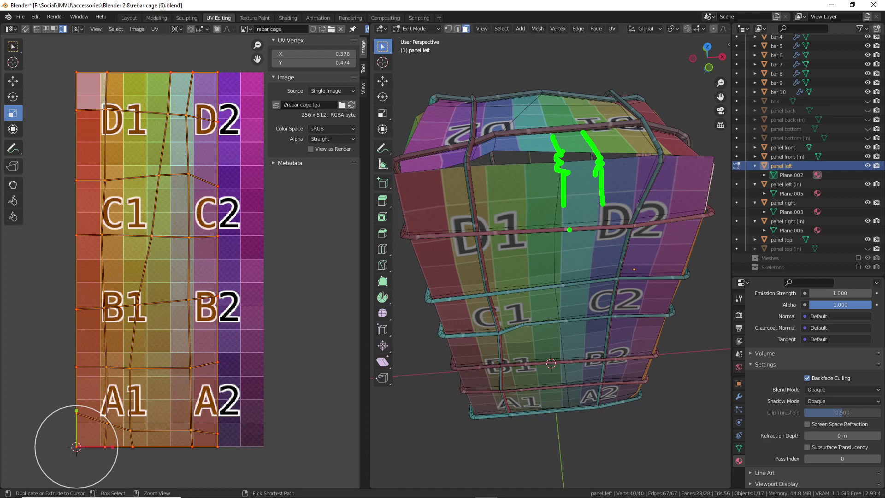
mouse_move(562, 252)
mouse_down()
mouse_move(598, 250)
mouse_move(596, 221)
mouse_up()
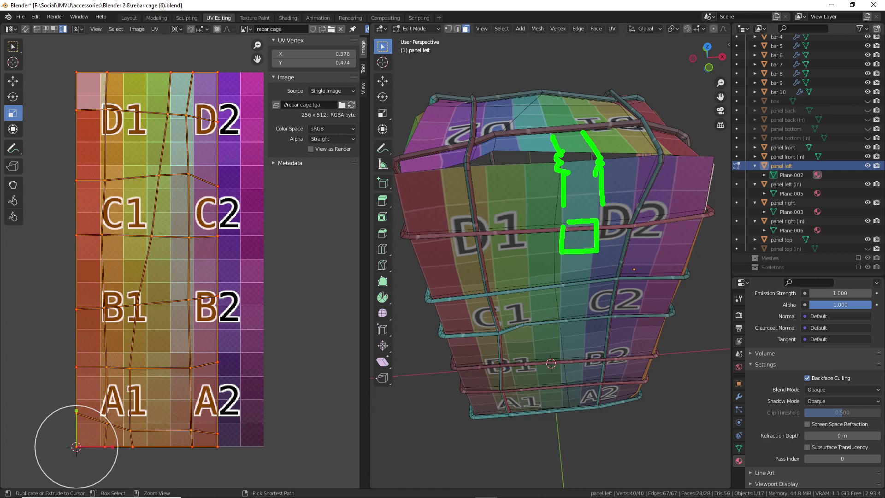
drag(554, 136, 582, 134)
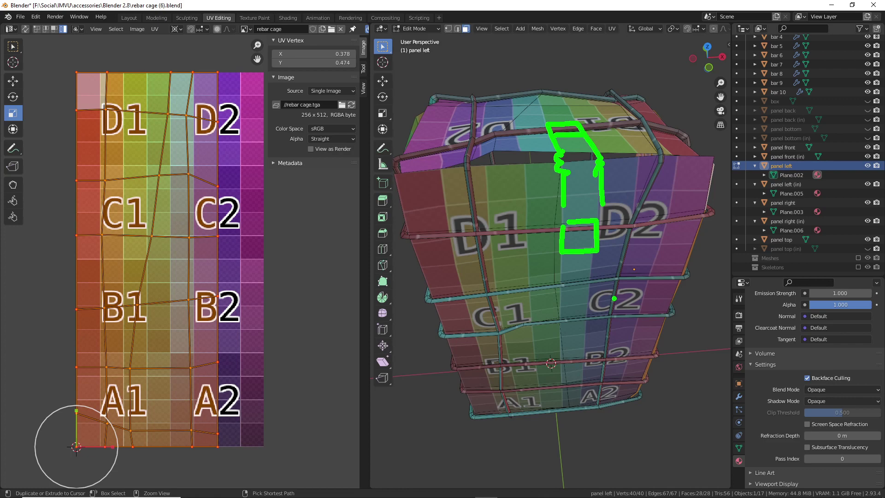
key(Escape)
- Look over the textured panels from the front corner and return the left panel to Object Mode
middle_drag(553, 245, 507, 333)
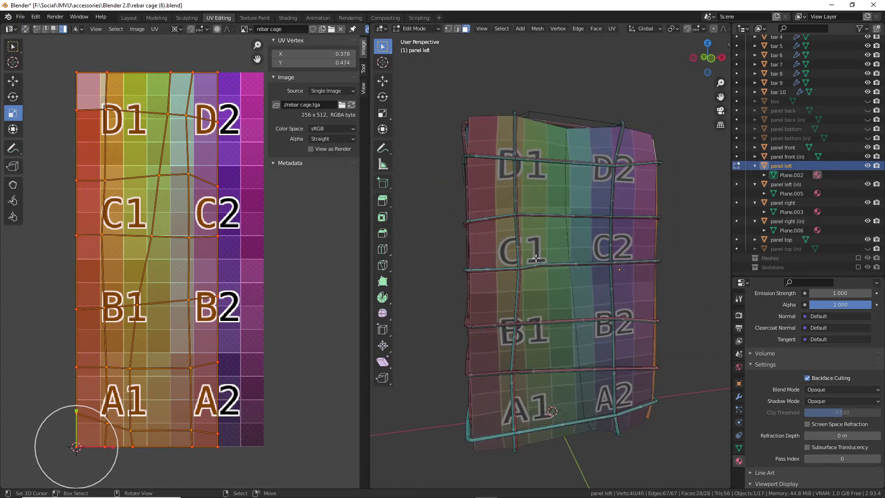
middle_drag(506, 264, 544, 268)
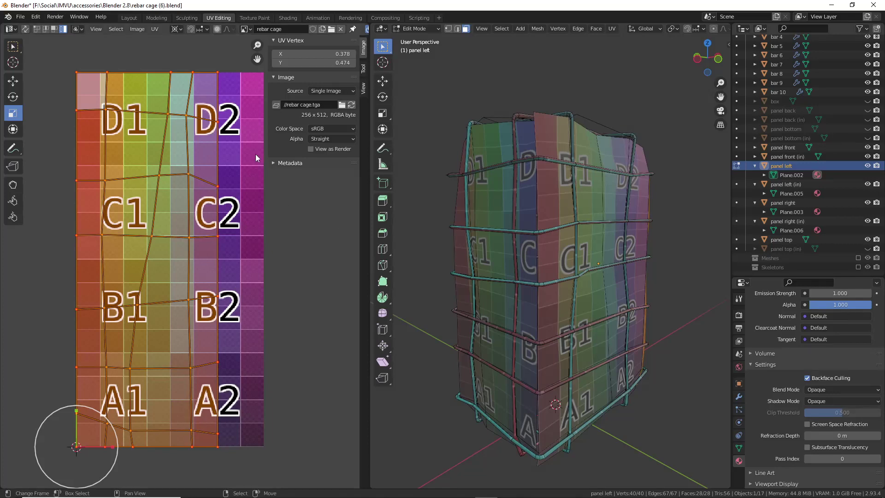
key(Tab)
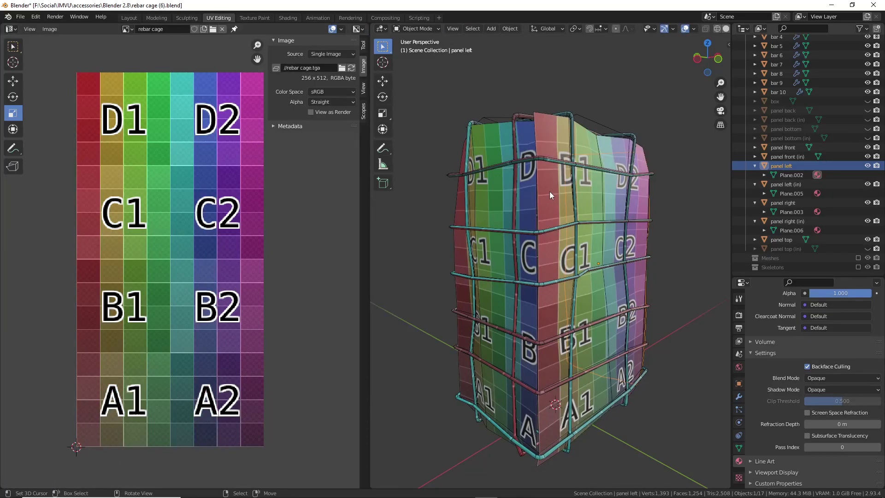
- Put bar 7 into Edit Mode and display the rebar image behind its UV layout in the UV editor
click(568, 127)
key(Tab)
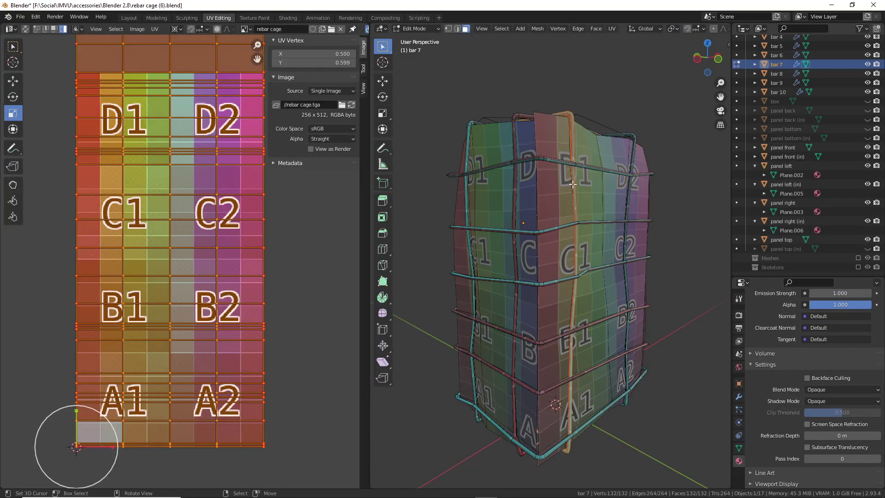
click(245, 29)
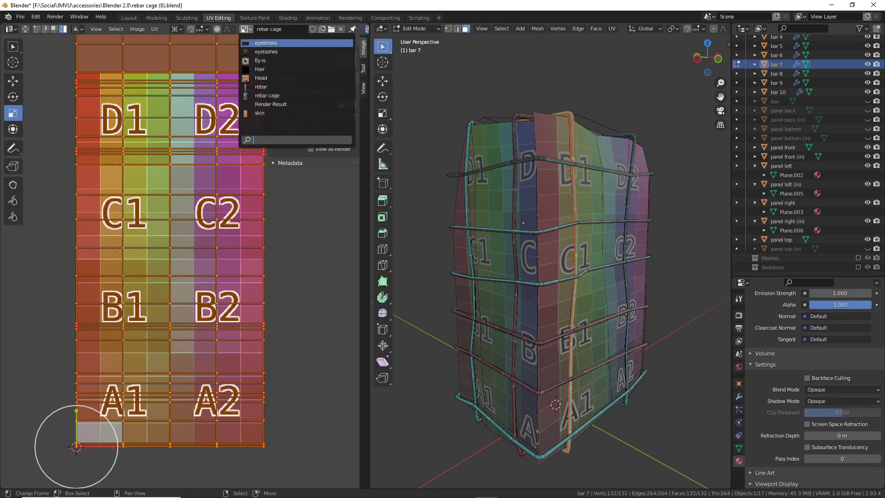
click(265, 87)
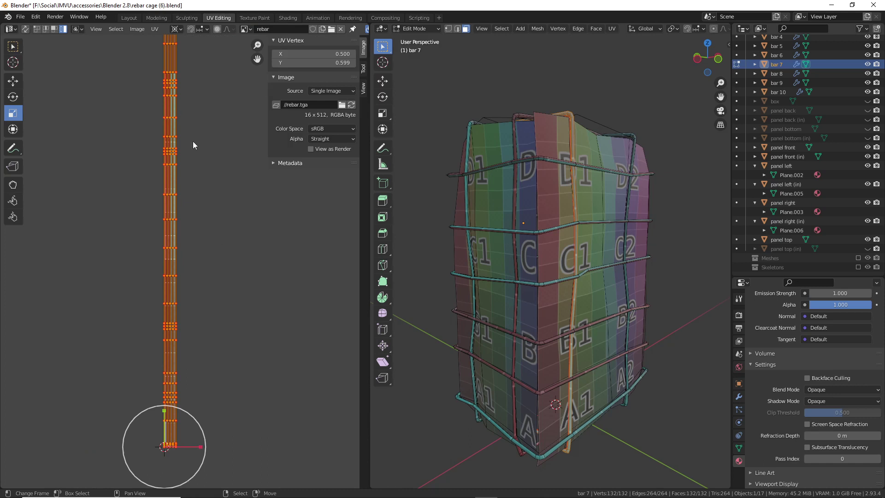
scroll(193, 145, down, 3)
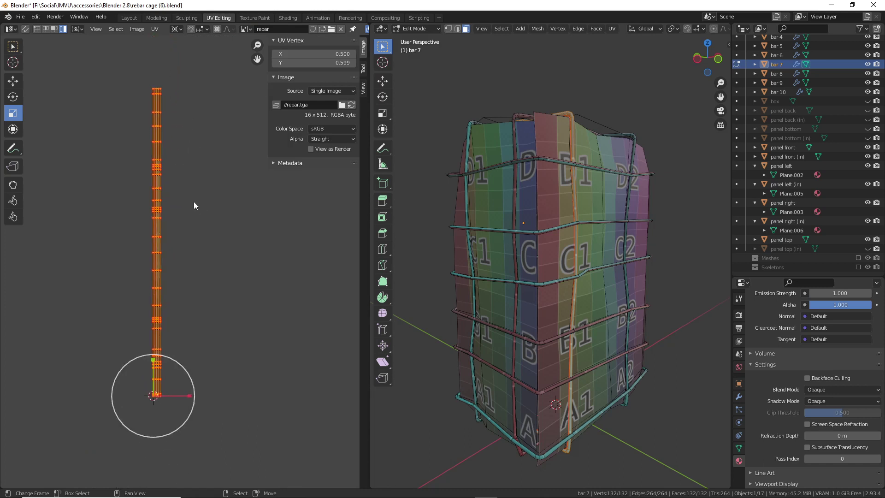
- Try moving bar 7's UV layout sideways off the narrow rebar texture, cancelling each move
key(g)
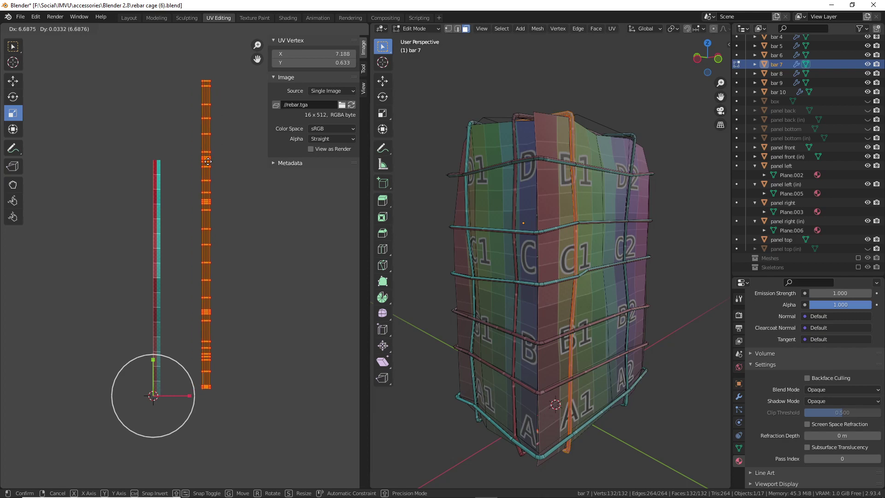
right_click(193, 164)
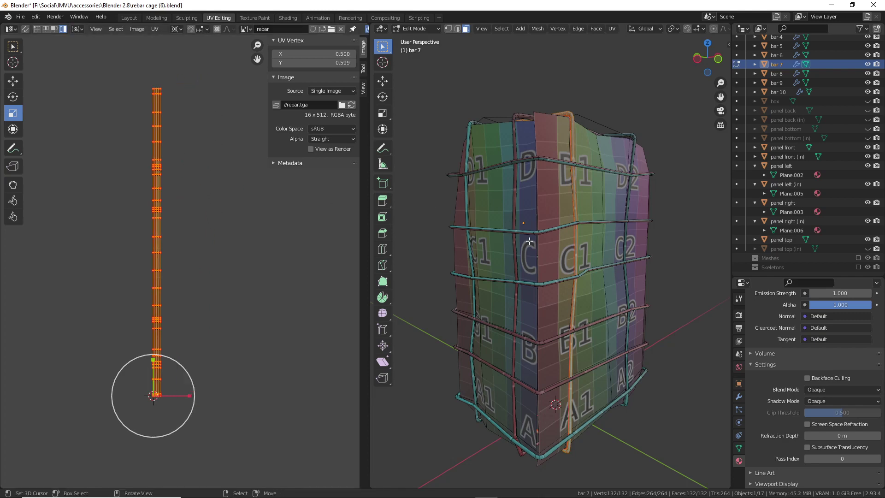
mouse_move(591, 269)
middle_down()
mouse_move(591, 299)
mouse_move(586, 276)
middle_up()
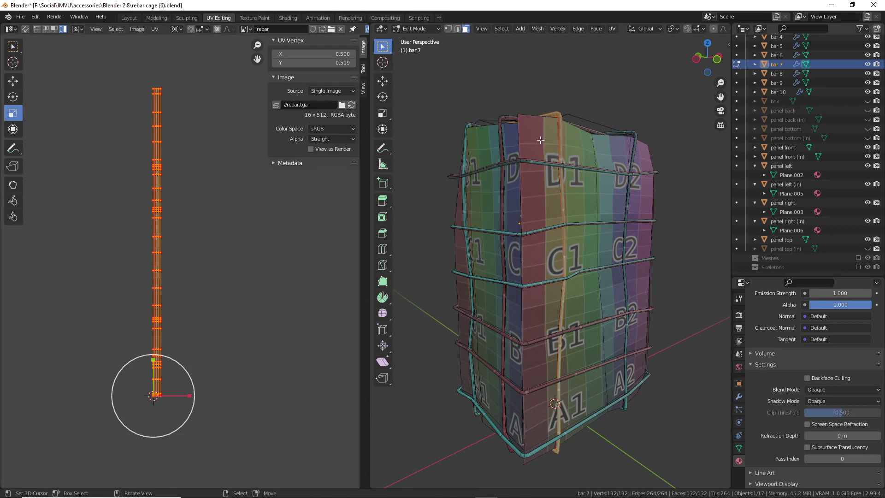
key(g)
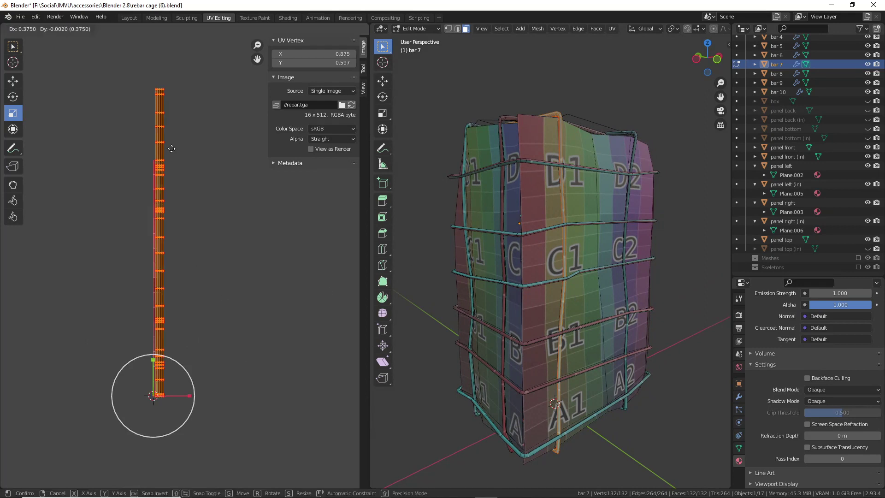
right_click(187, 145)
mouse_move(597, 260)
middle_down()
mouse_move(609, 261)
mouse_move(588, 259)
mouse_move(597, 258)
middle_up()
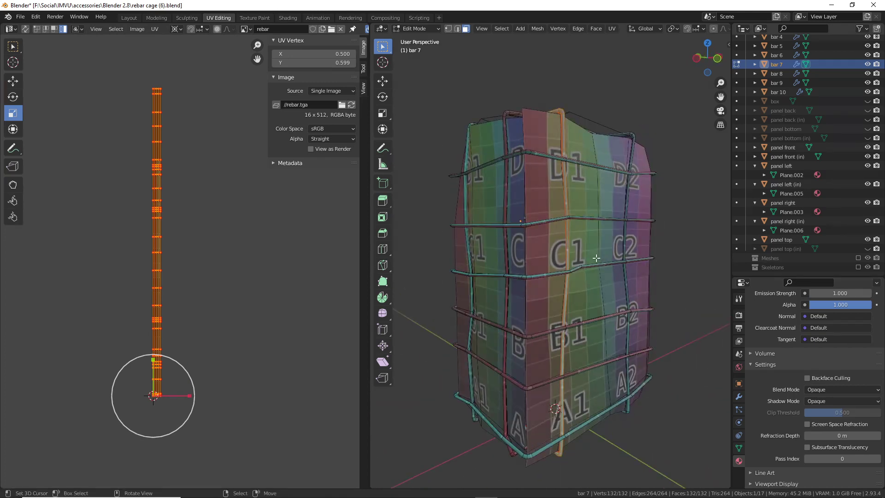
- Return to the Layout workspace, deselect bar 7 and look over the textured cage from its front corner and open back
click(129, 17)
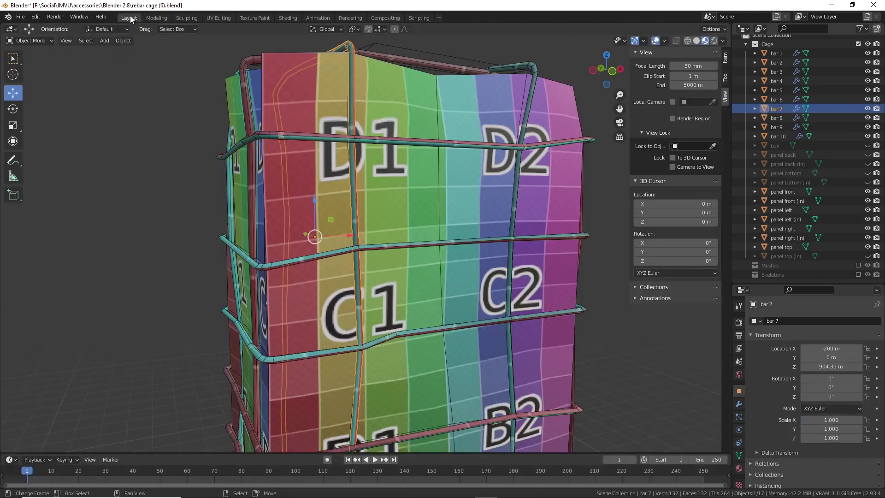
key(alt+a)
scroll(403, 303, down, 2)
middle_drag(404, 308, 400, 271)
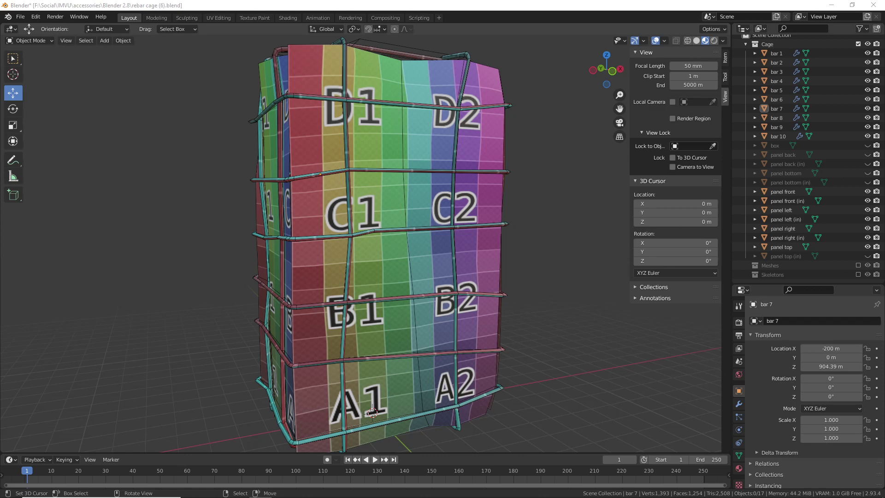
middle_drag(405, 307, 425, 305)
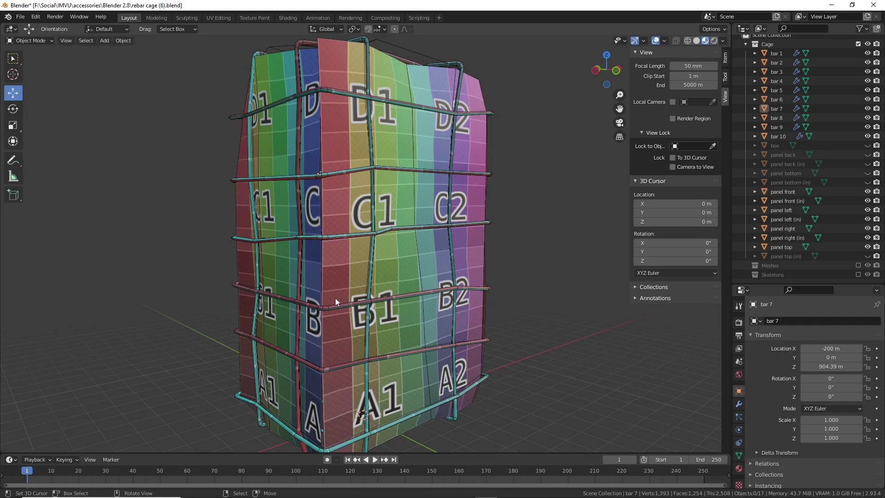
middle_drag(335, 298, 505, 304)
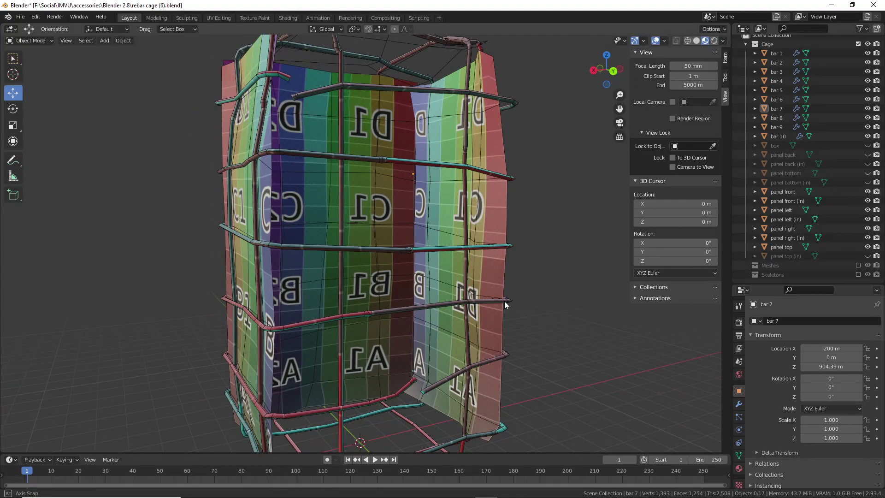
middle_drag(505, 305, 299, 302)
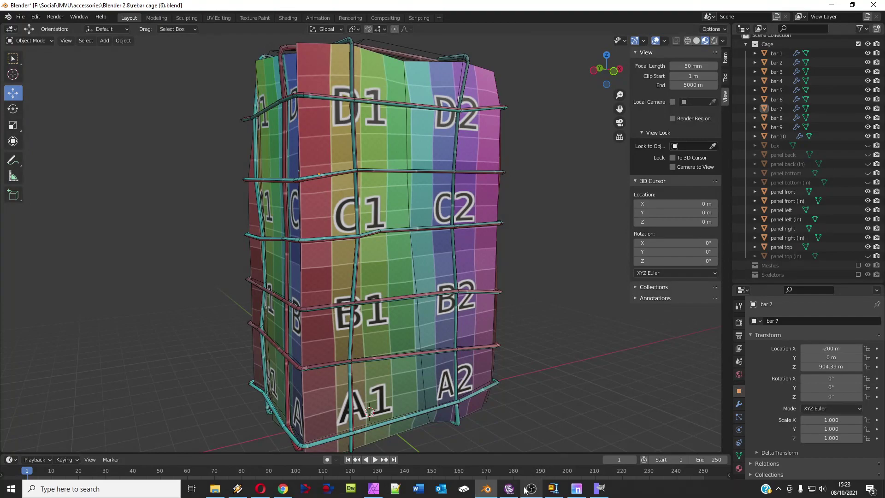
- Switch to IMVU Studio and load the dark PrvRmDrkC room from the inventory as the preview scene
click(509, 492)
drag(493, 382, 424, 380)
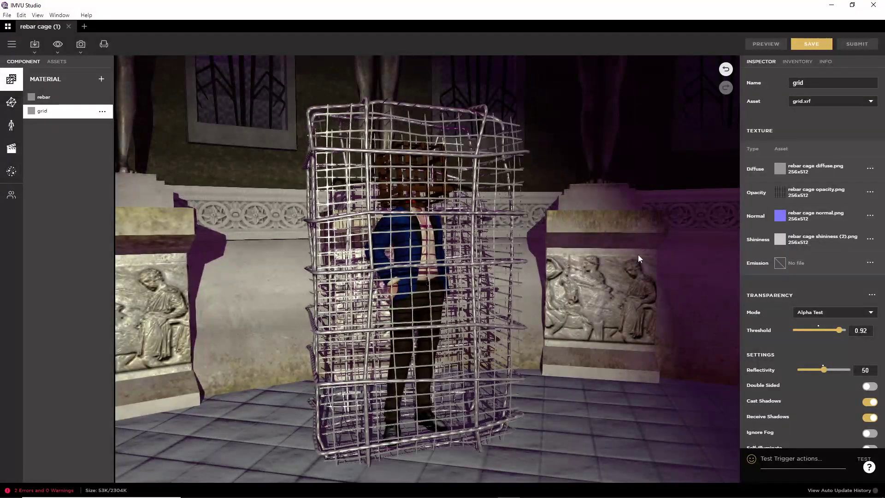
click(797, 62)
click(842, 142)
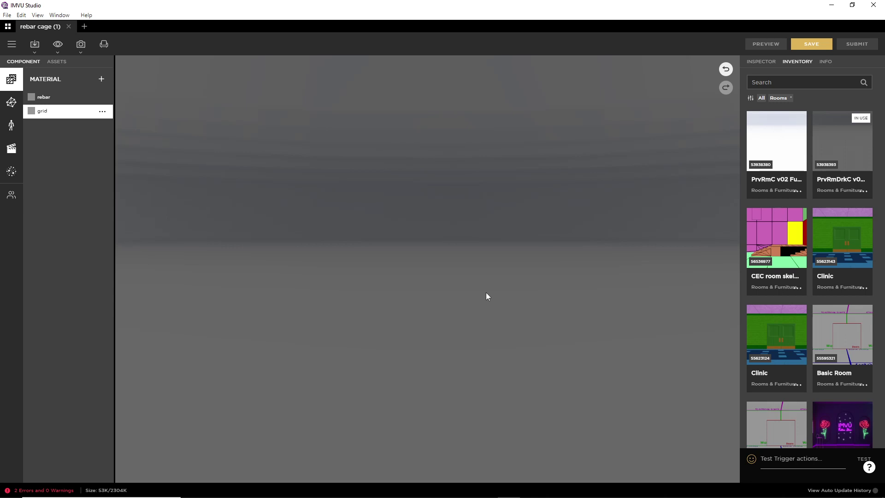
- Look over the cage and avatar in the dark room from close up and from several sides farther out
drag(486, 297, 447, 344)
scroll(407, 346, up, 3)
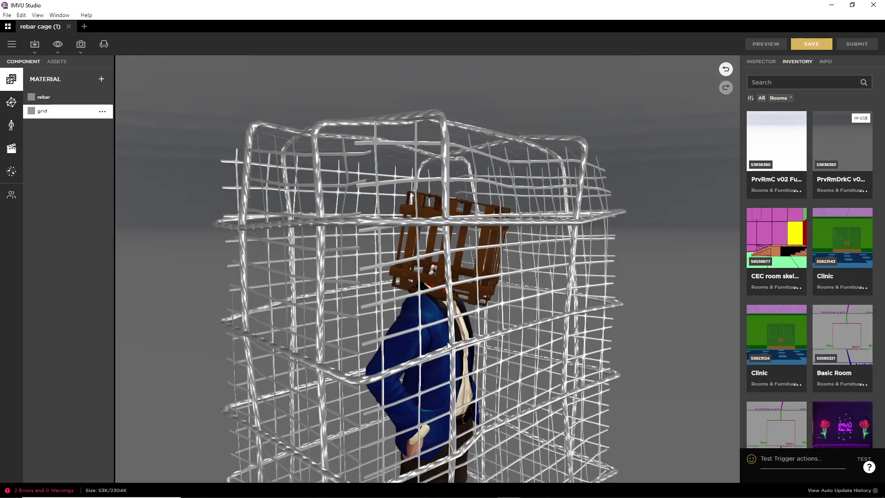
scroll(447, 344, down, 2)
drag(447, 344, 391, 297)
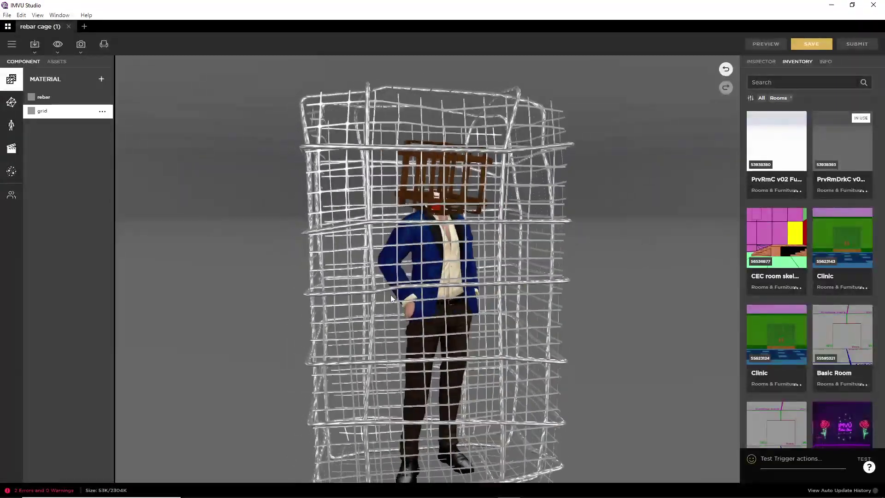
scroll(362, 291, down, 3)
drag(497, 297, 253, 231)
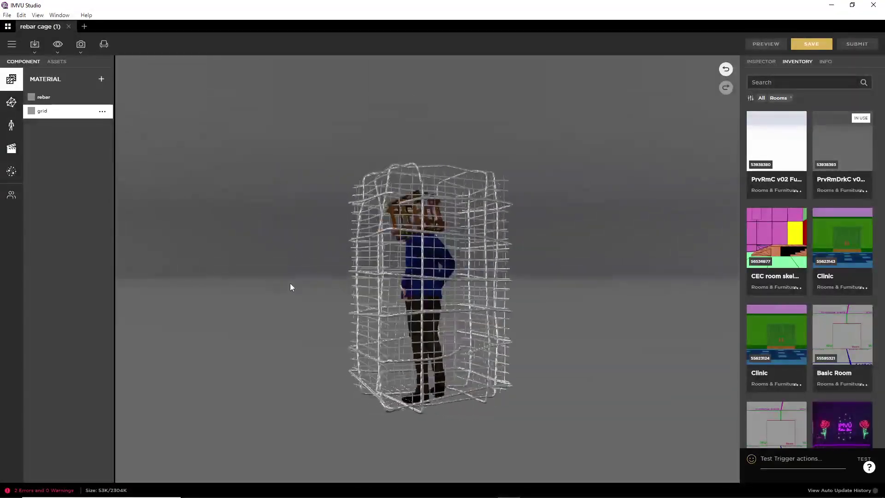
- Turn off the Lights overlay, mark up the light point above the cage on screen and clear the mark
click(58, 48)
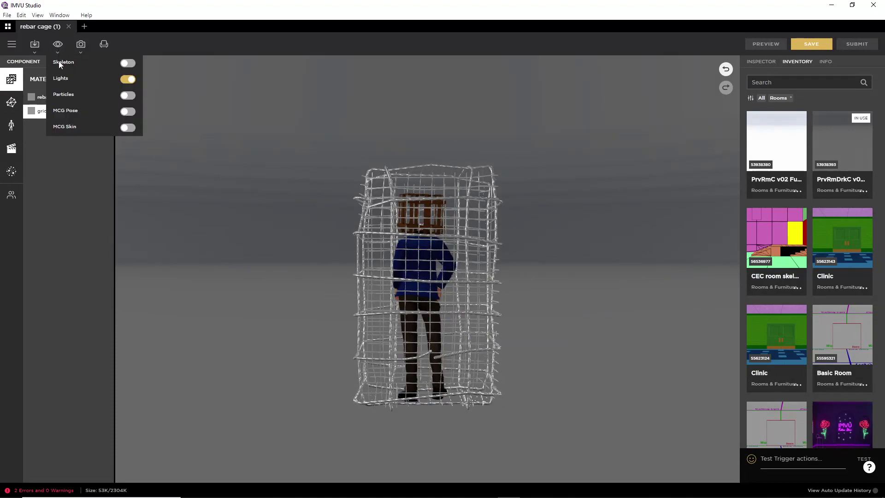
drag(398, 244, 456, 233)
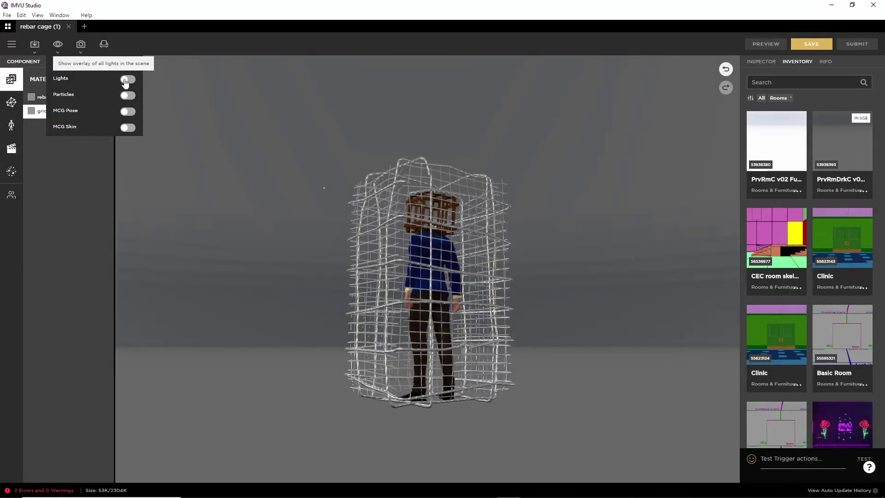
mouse_move(339, 225)
mouse_down()
mouse_move(315, 240)
mouse_move(409, 139)
mouse_move(445, 128)
mouse_move(465, 139)
mouse_move(479, 167)
mouse_move(457, 161)
mouse_move(476, 156)
mouse_move(341, 160)
mouse_move(393, 132)
mouse_move(428, 137)
mouse_move(404, 147)
mouse_move(478, 122)
mouse_up()
click(415, 143)
drag(507, 84, 491, 84)
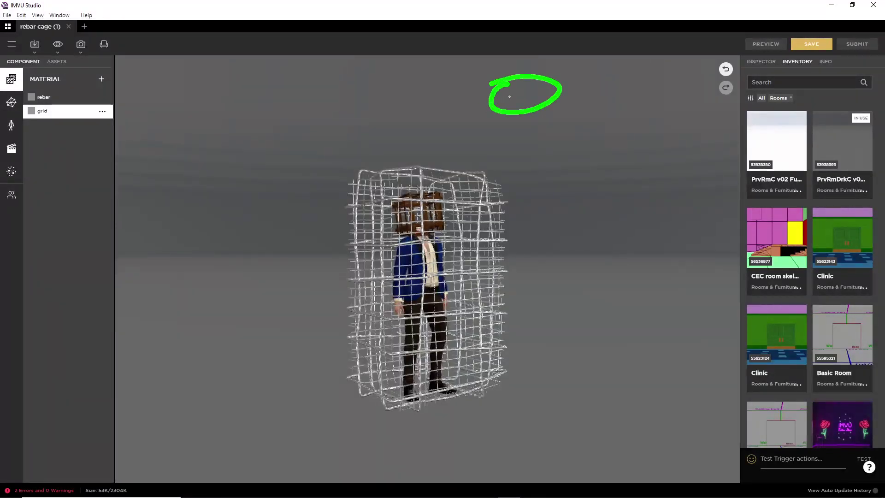
key(Escape)
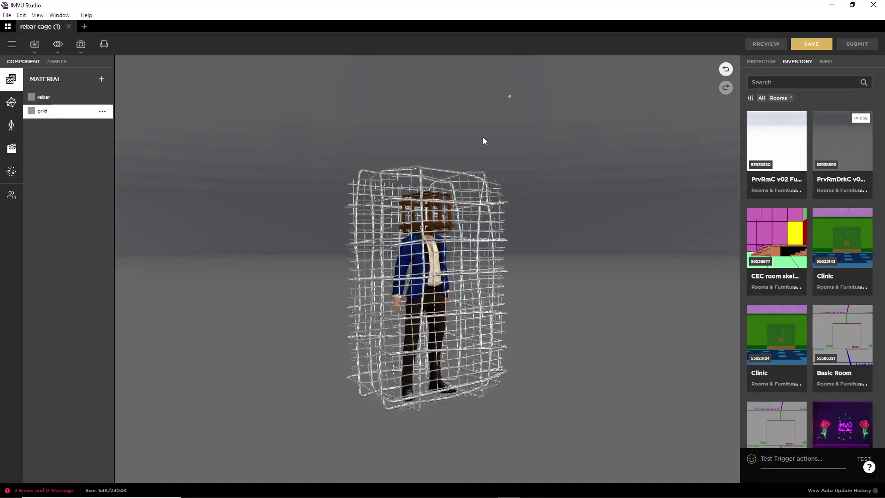
- Mark up on screen with arrows how the room's light points aim at the cage, and clear the marks
scroll(446, 205, down, 4)
mouse_move(447, 205)
mouse_down()
mouse_move(451, 257)
mouse_move(509, 247)
mouse_up()
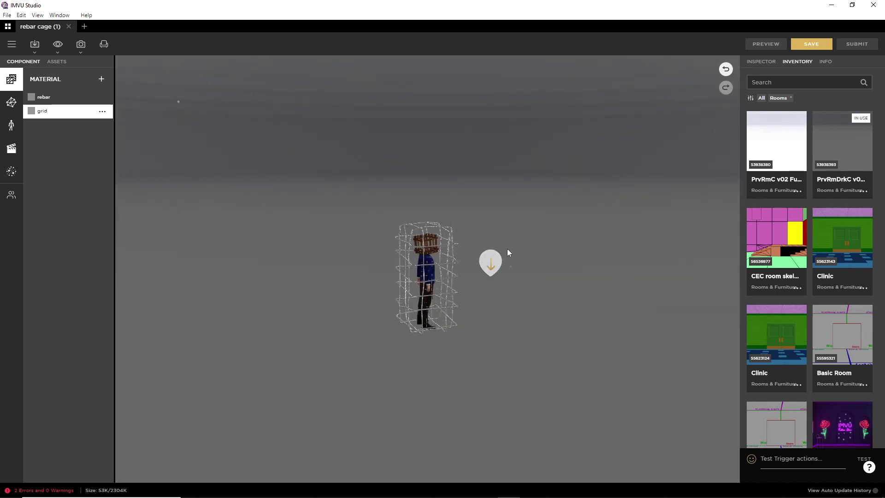
scroll(506, 248, down, 4)
drag(439, 261, 513, 298)
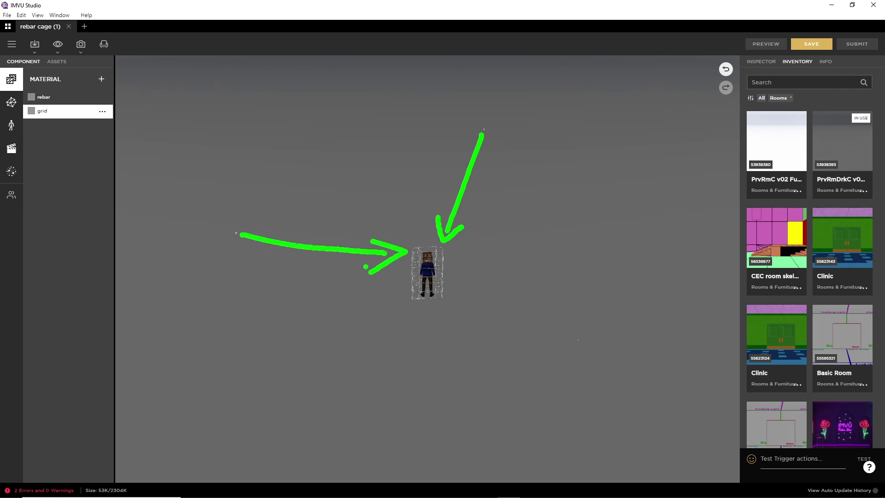
scroll(522, 168, up, 2)
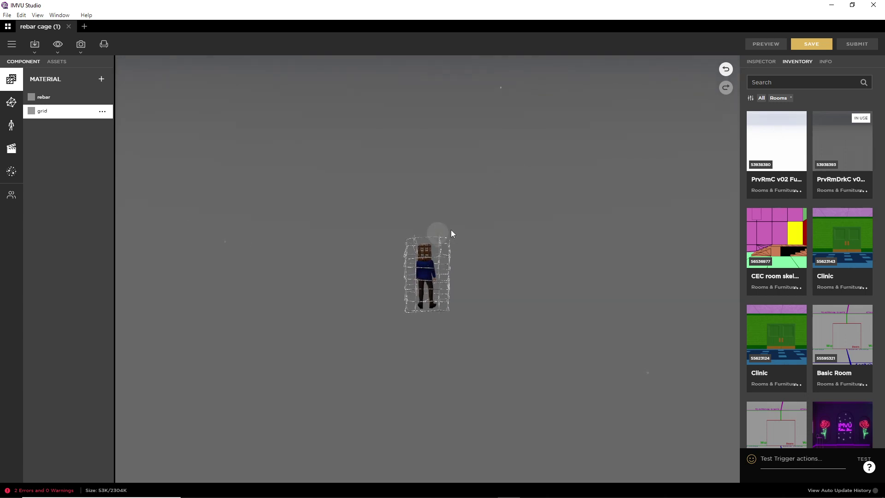
- Circle the two light points in front of the dark room's horizon on screen, and clear the marks
right_drag(518, 266, 493, 251)
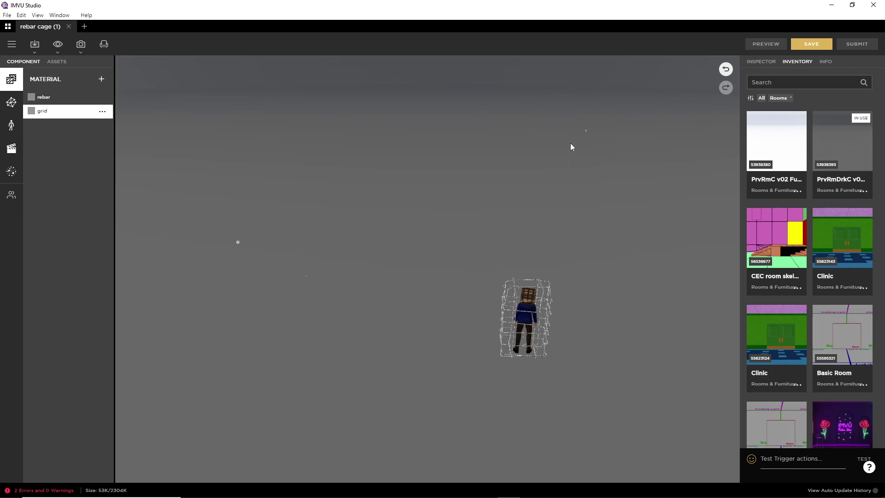
right_drag(572, 253, 555, 243)
mouse_move(777, 142)
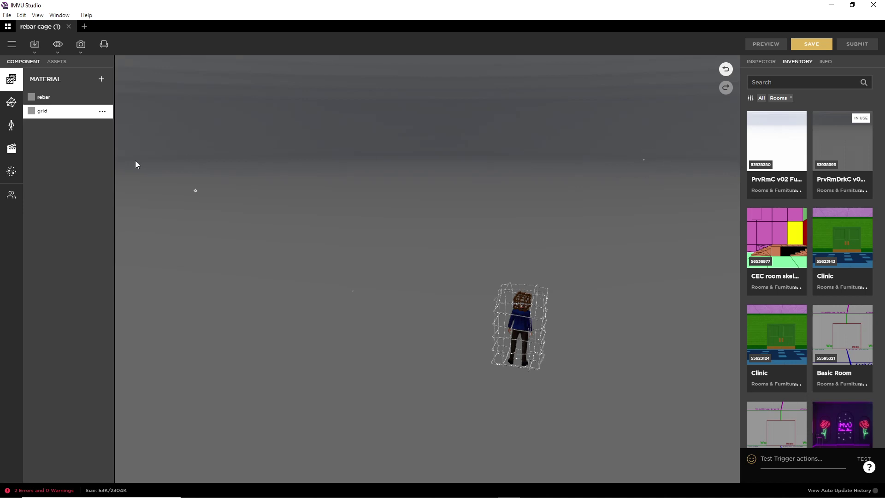
drag(195, 190, 185, 202)
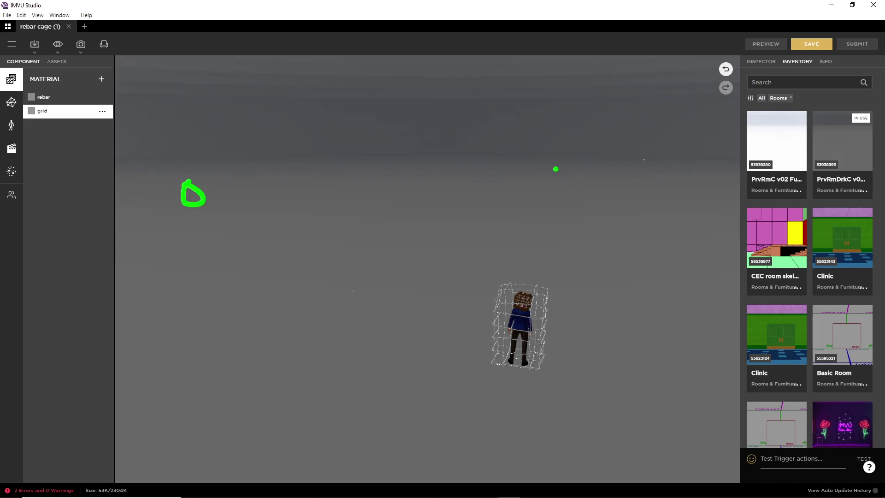
drag(646, 156, 637, 165)
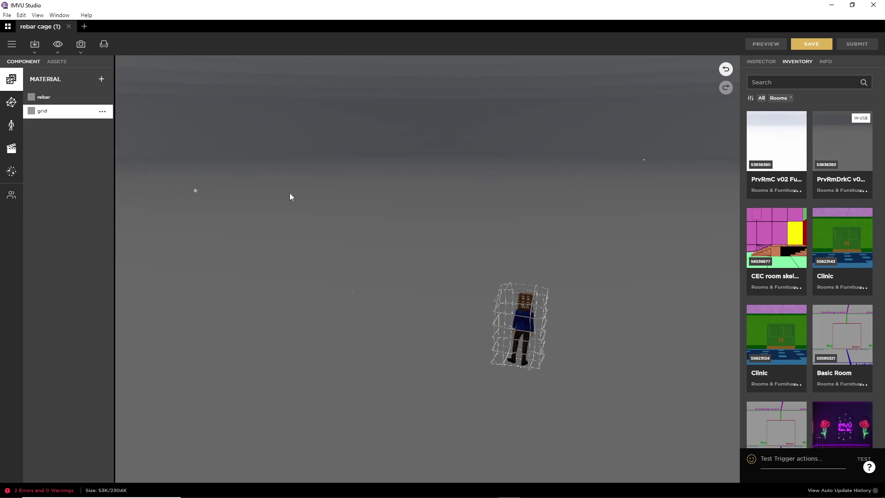
- Load the bright PrvRmC v02 room, look over the cage in it and reopen the grid material's properties
click(776, 140)
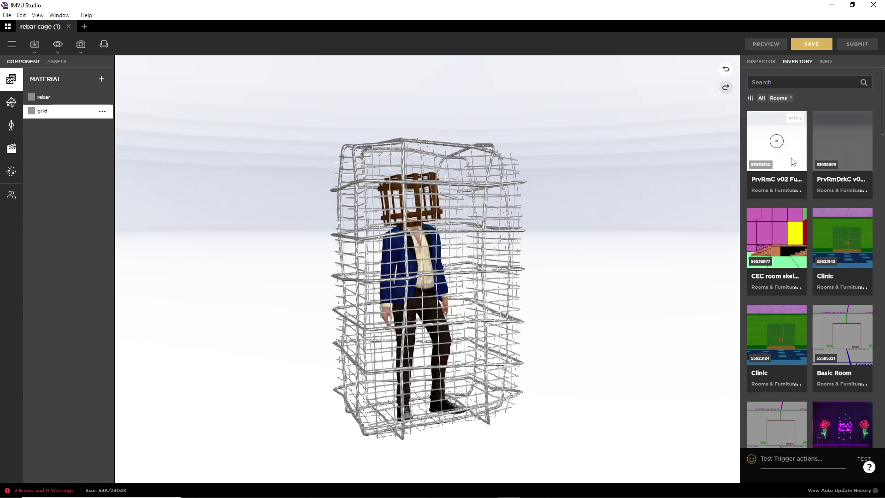
mouse_move(557, 241)
mouse_down()
mouse_move(519, 244)
mouse_move(518, 231)
mouse_move(563, 229)
mouse_move(507, 231)
mouse_move(556, 226)
mouse_up()
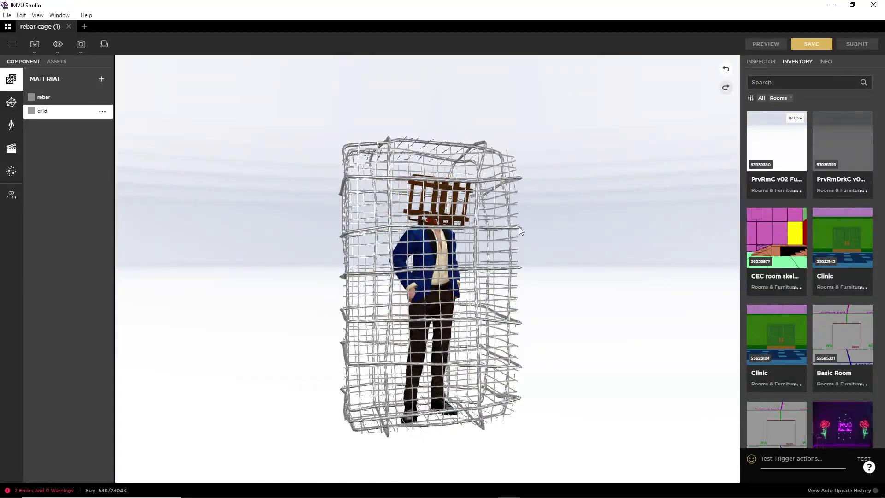
drag(516, 229, 389, 267)
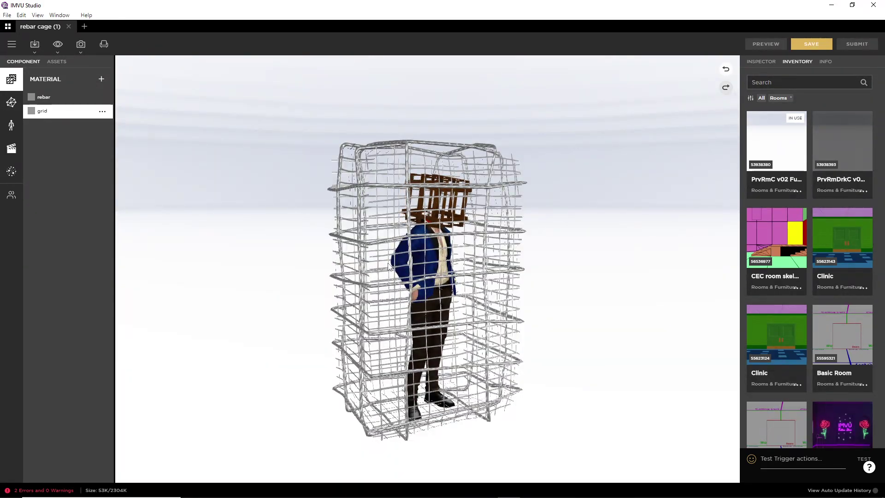
click(761, 62)
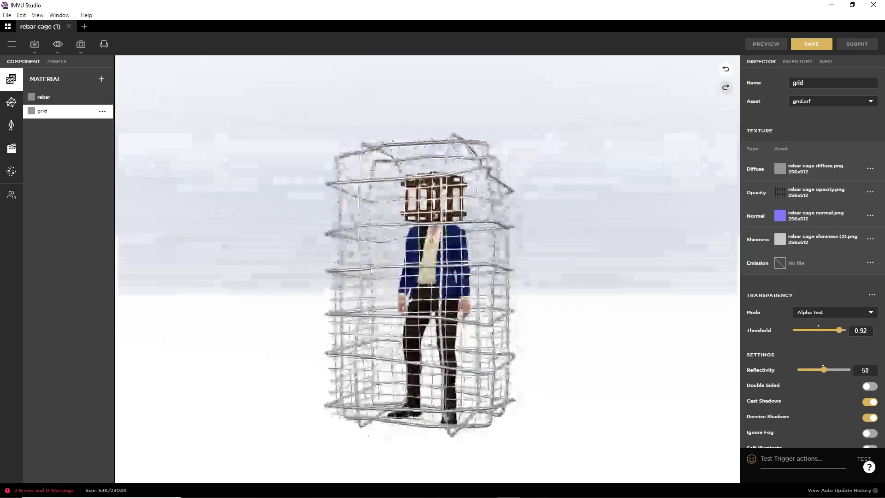
drag(323, 269, 373, 273)
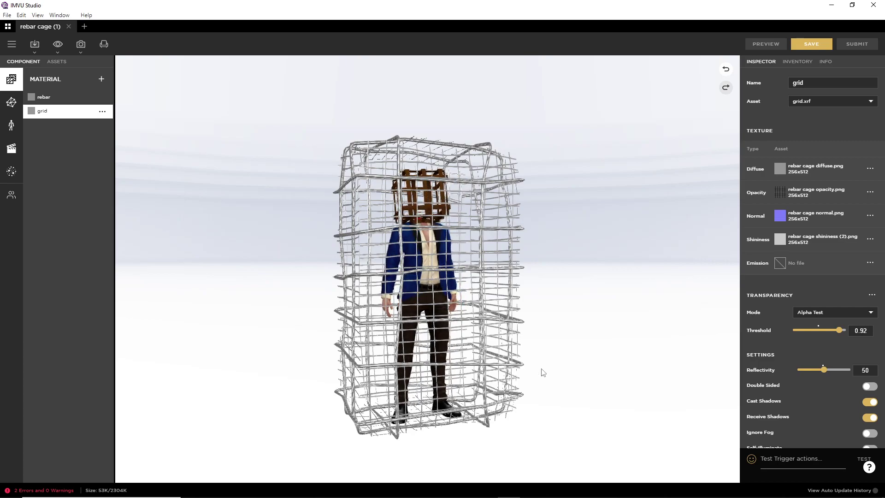
- Turn the cage slightly, circle the grid material's shininess texture on screen and clear the mark
drag(420, 327, 369, 318)
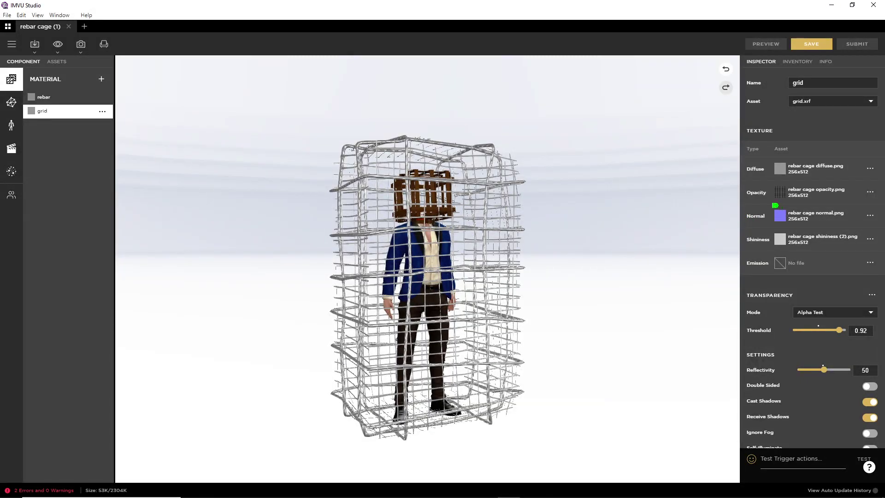
drag(775, 205, 791, 220)
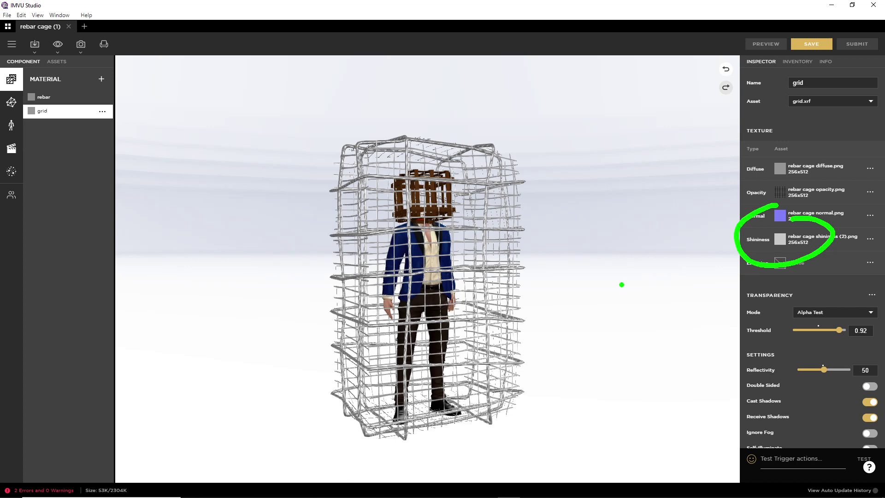
key(Escape)
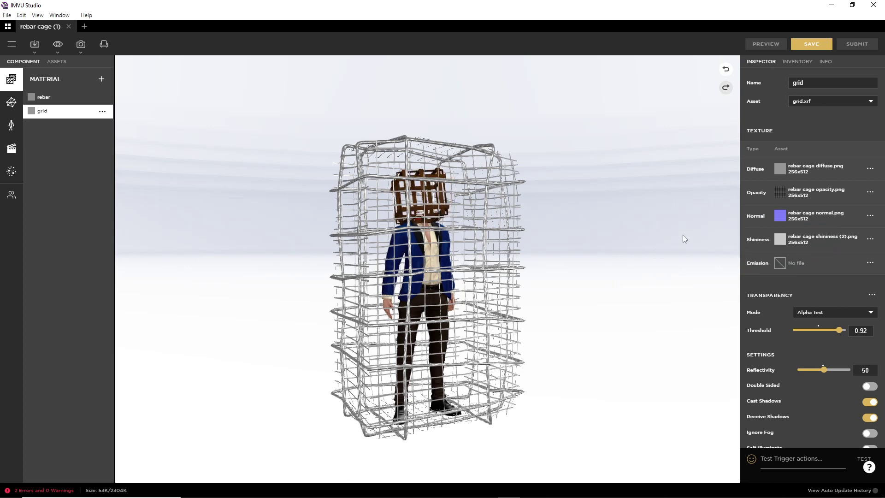
- Examine the cage's bars and grid up close and from several angles in the bright room
drag(518, 226, 451, 287)
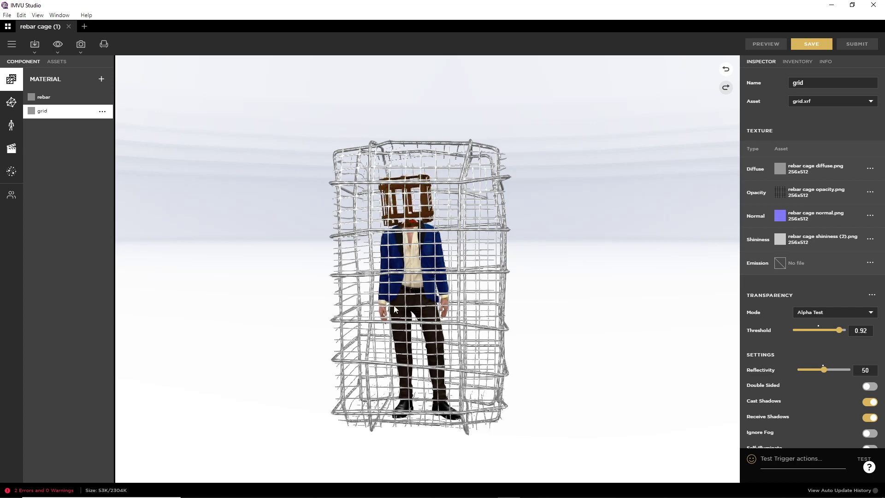
drag(395, 309, 489, 316)
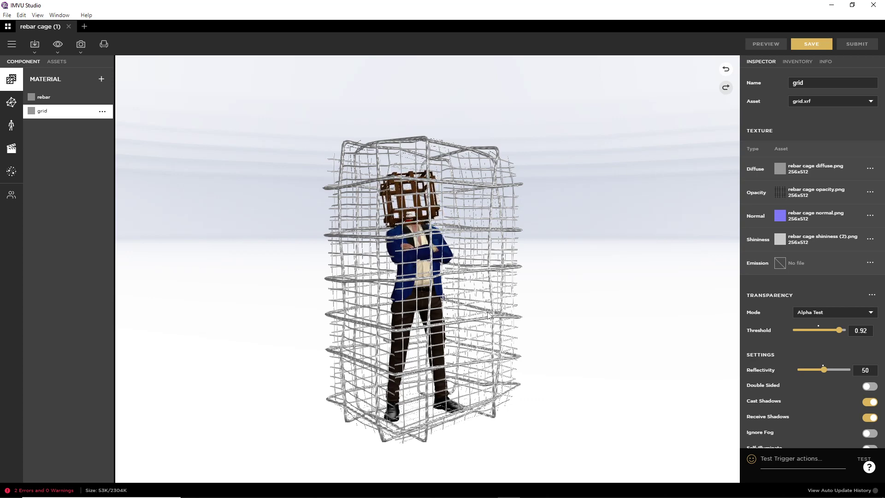
scroll(462, 294, up, 5)
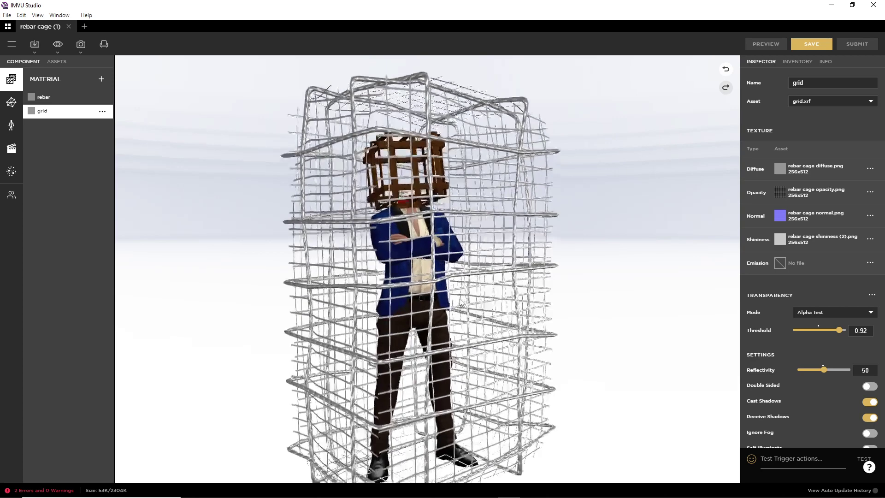
drag(466, 308, 450, 333)
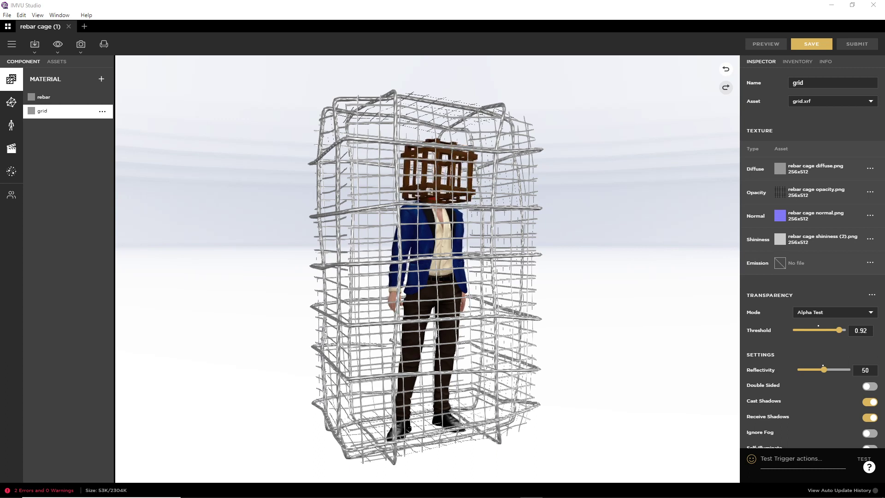
- Switch to Blender and bring up the file browser for opening another project
click(832, 6)
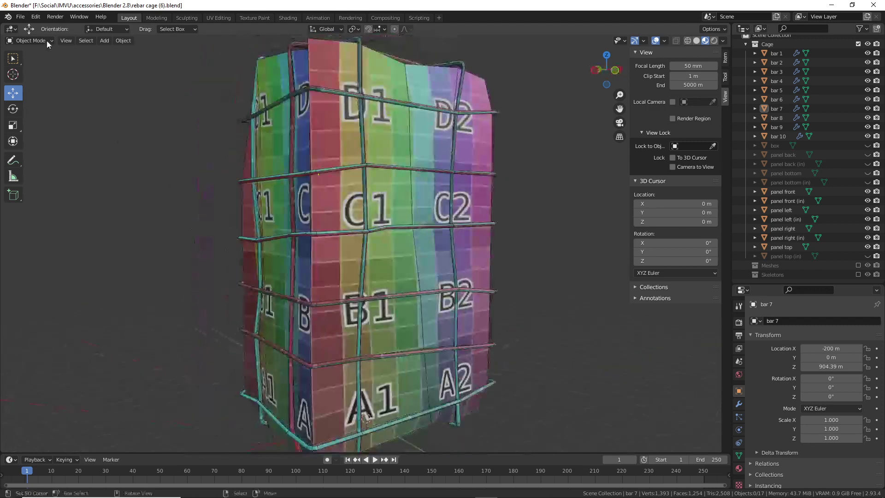
click(21, 17)
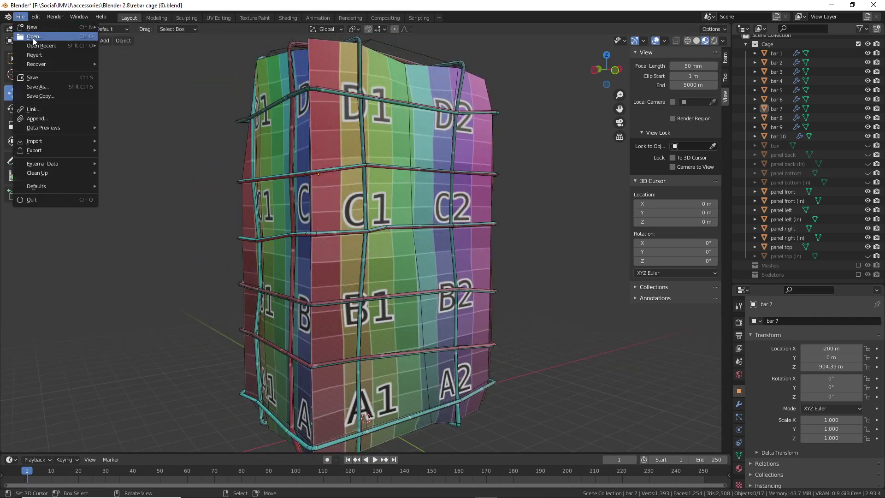
mouse_move(39, 48)
click(35, 37)
click(461, 271)
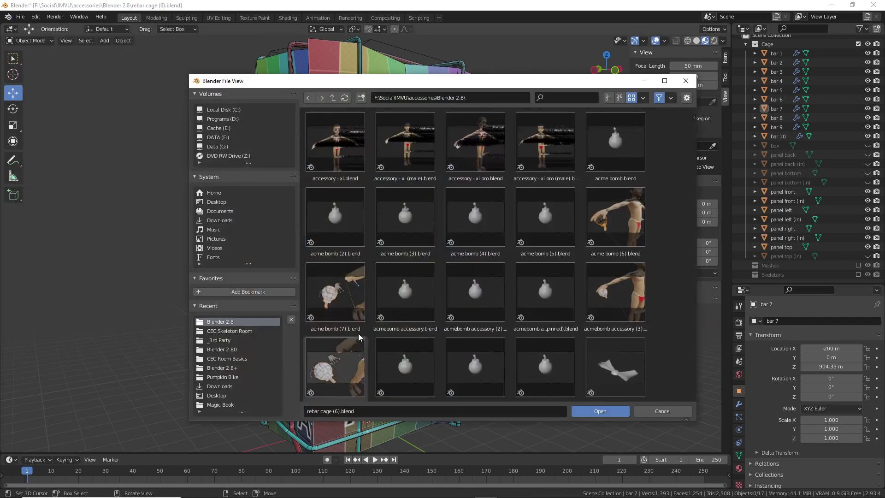
- Look through all the project files in the accessories\Blender 2.8 folder, and return to the start of the list
scroll(468, 260, down, 3)
scroll(467, 259, down, 15)
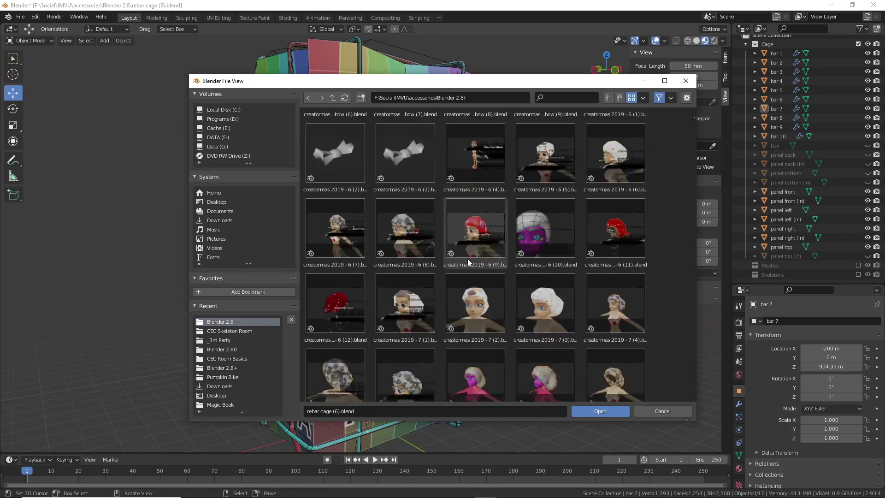
scroll(468, 270, down, 10)
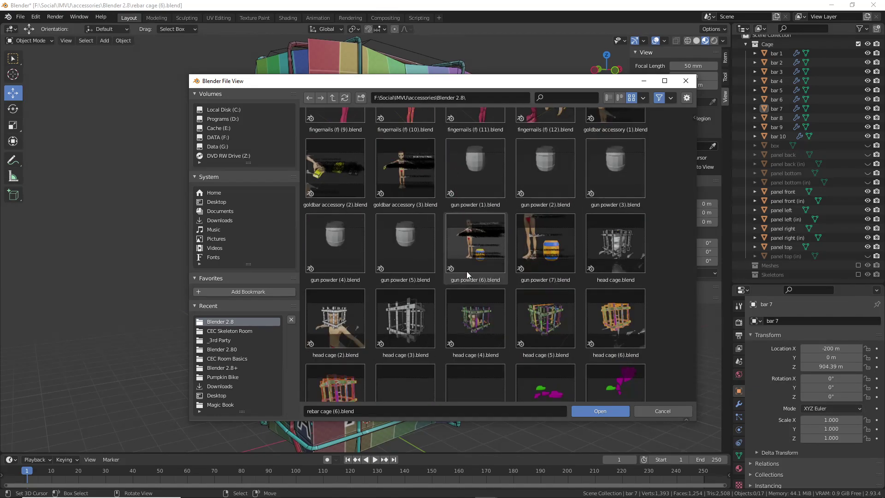
scroll(466, 271, down, 5)
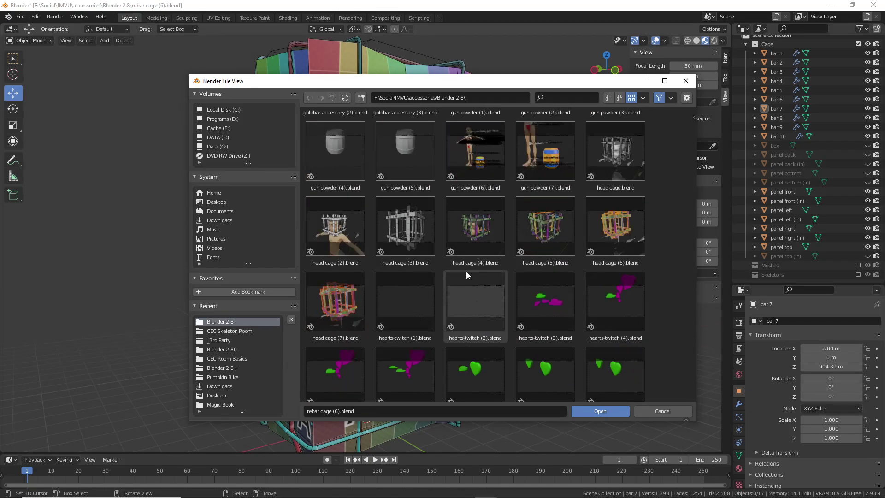
scroll(466, 271, down, 12)
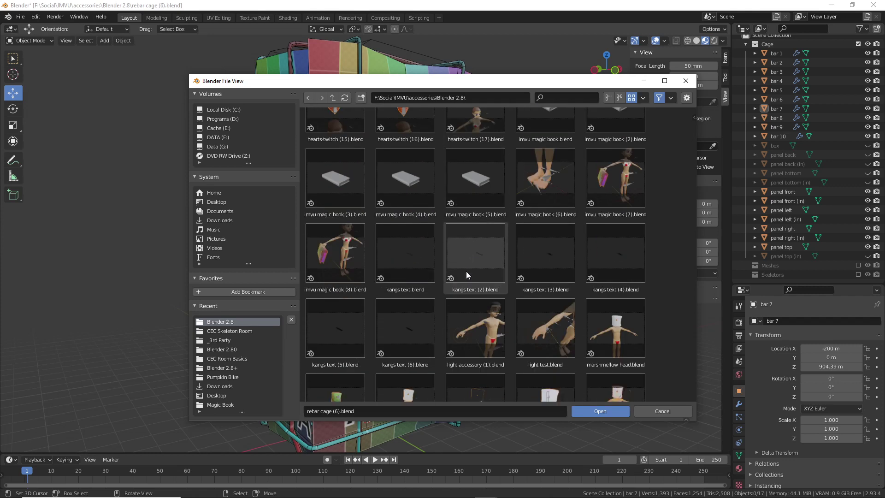
scroll(466, 271, down, 8)
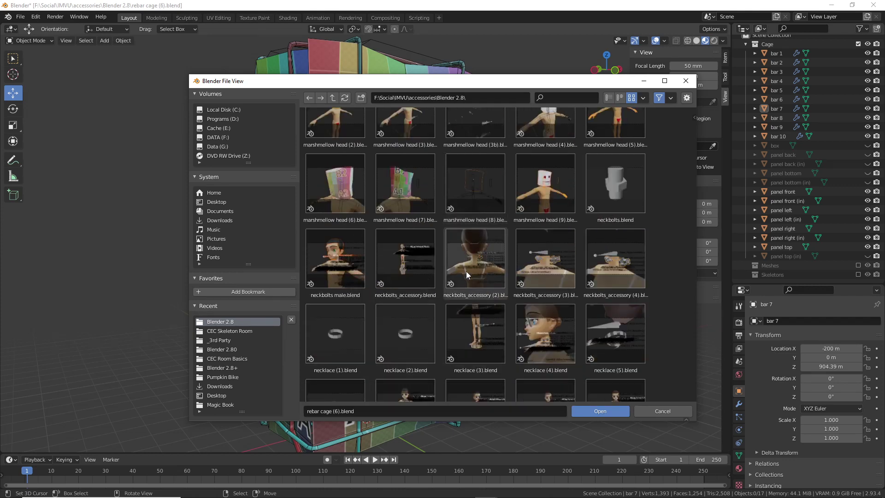
scroll(466, 273, down, 12)
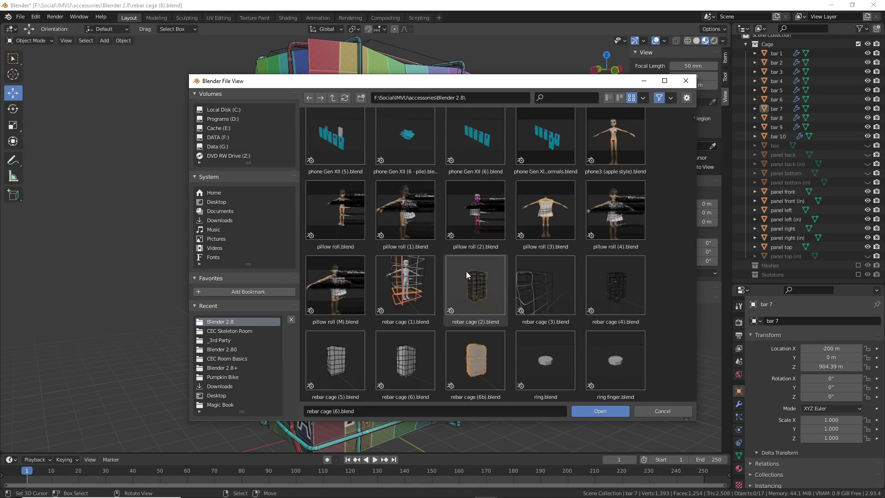
scroll(466, 271, down, 4)
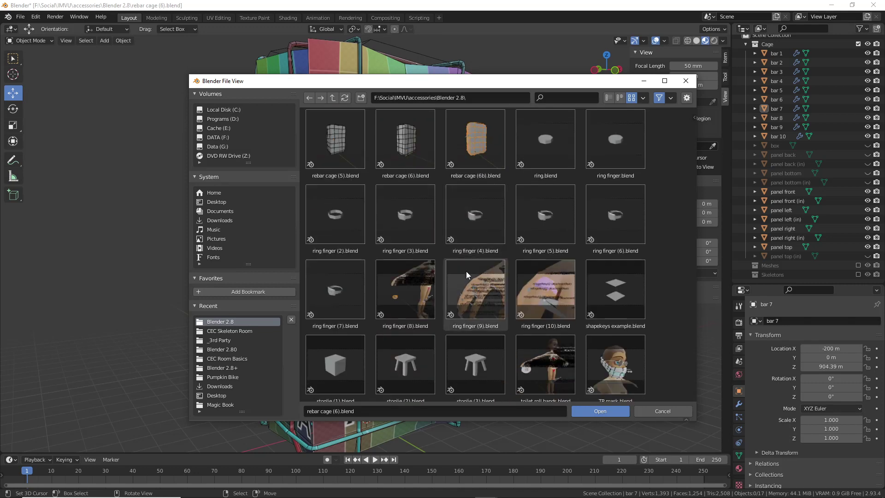
scroll(466, 271, down, 7)
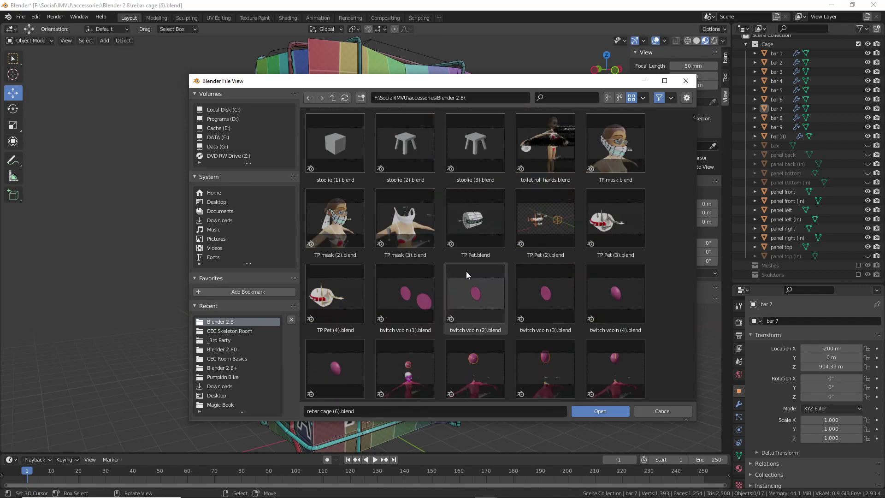
scroll(466, 271, down, 12)
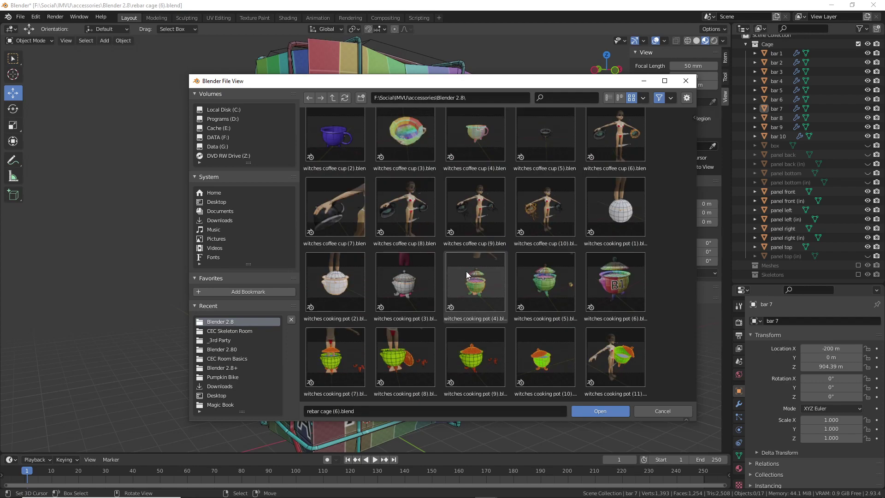
scroll(466, 271, down, 18)
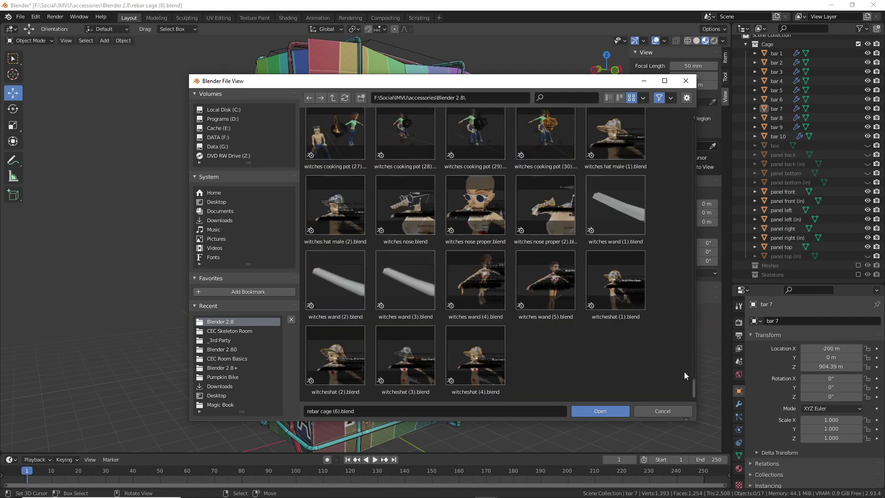
drag(693, 390, 673, 202)
scroll(671, 198, up, 5)
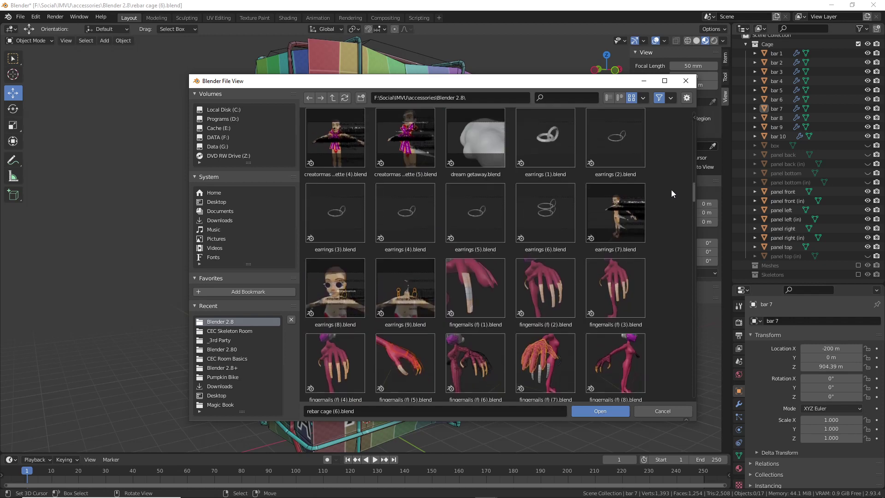
scroll(671, 175, up, 10)
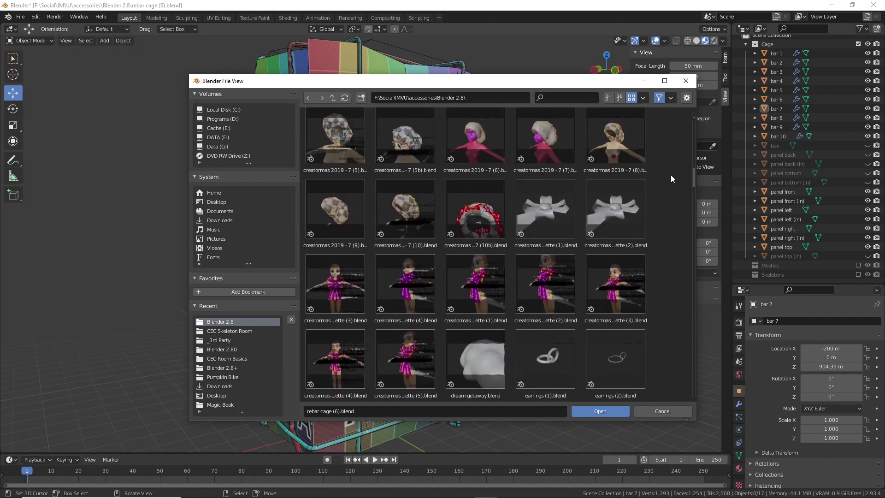
scroll(671, 153, up, 10)
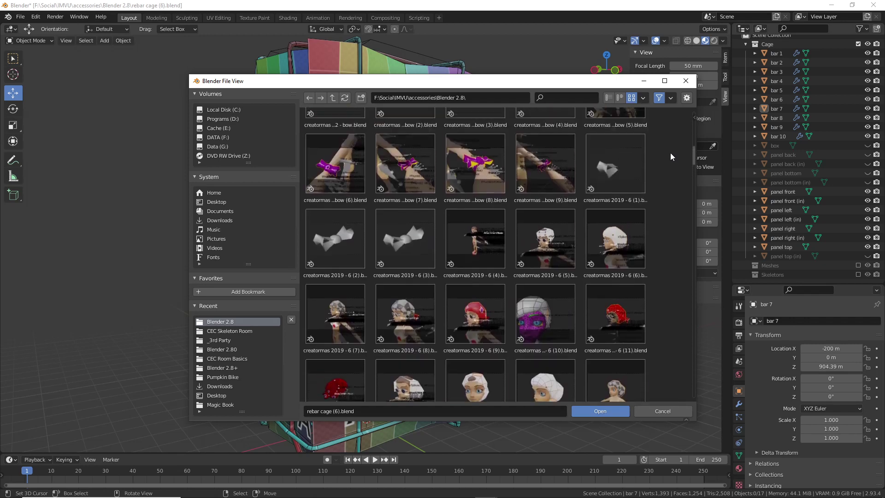
scroll(670, 125, up, 3)
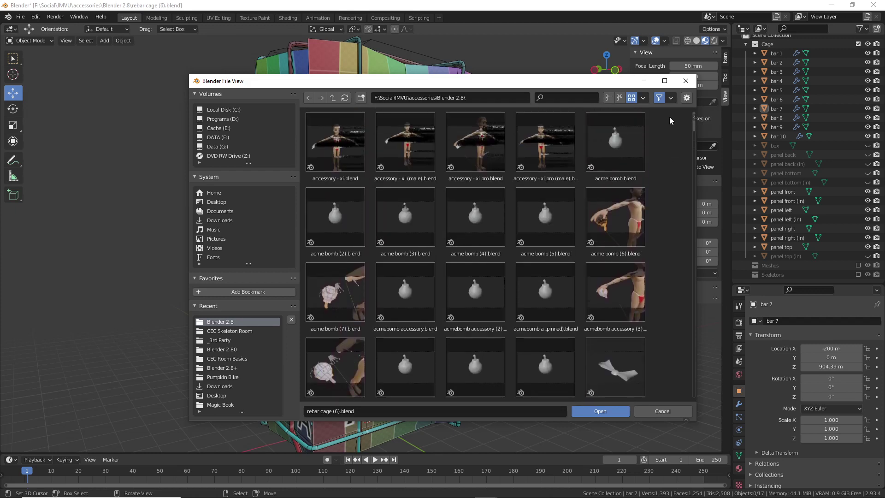
- Go to the IMVU avatar\Blender 2.8+ folder and look over its project files
click(333, 98)
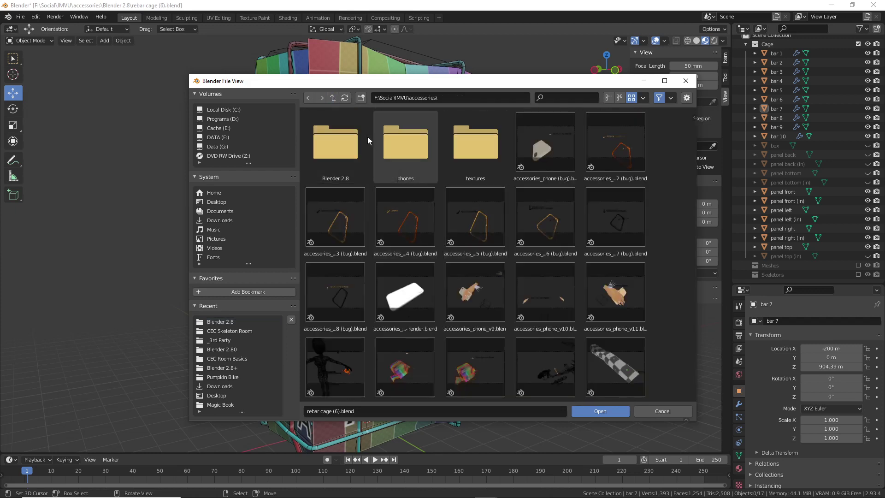
click(332, 98)
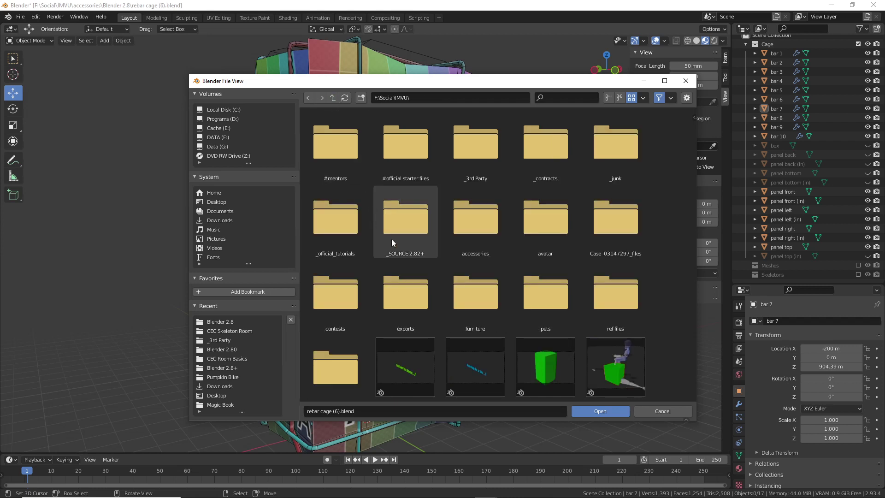
click(546, 219)
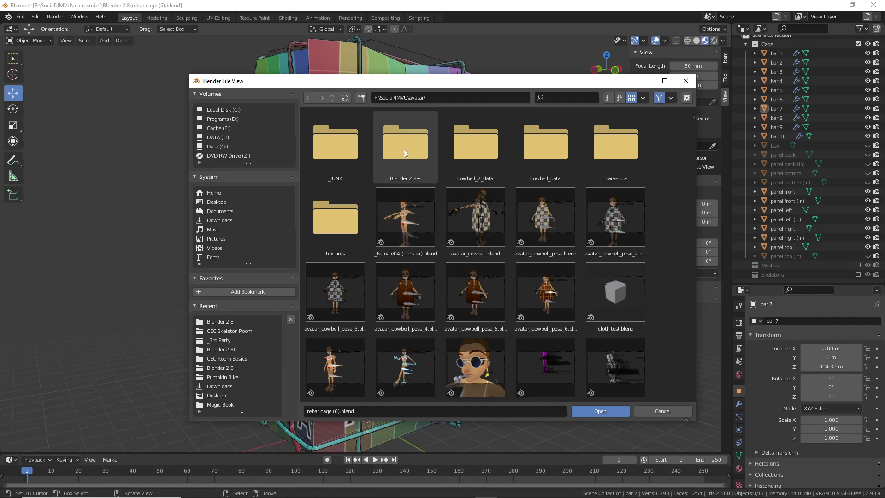
click(407, 148)
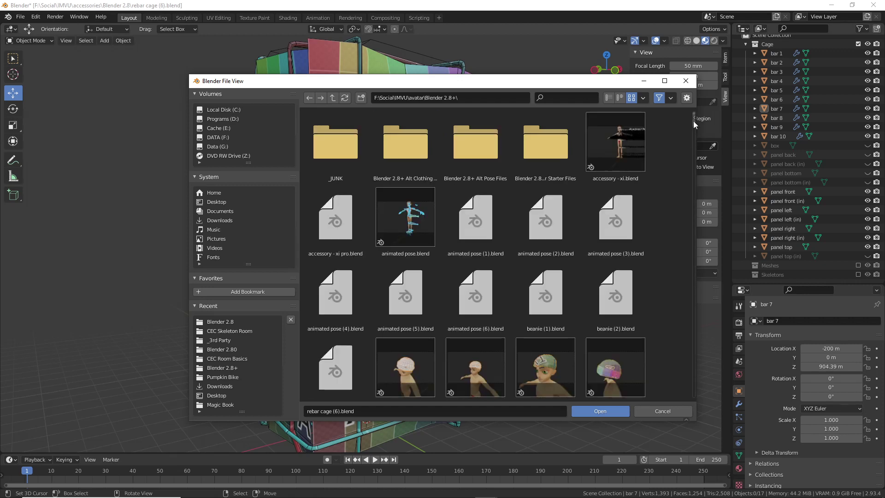
drag(693, 122, 678, 105)
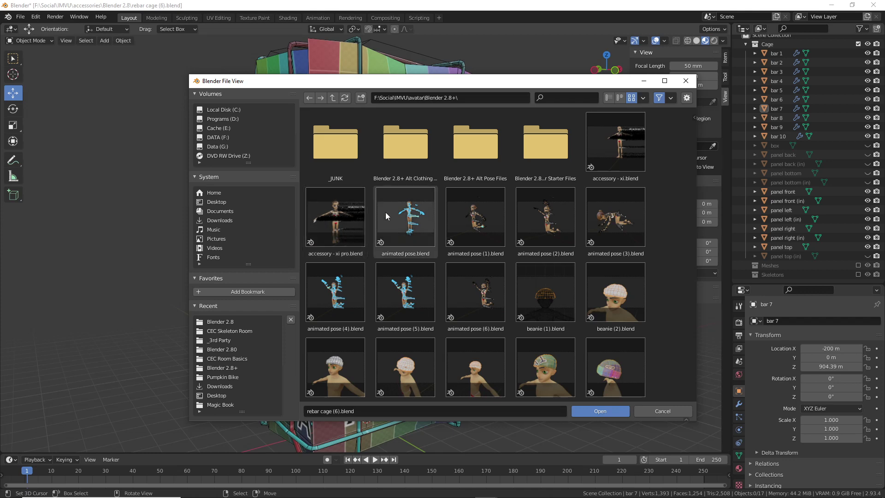
- Return to the IMVU accessories\Blender 2.8 folder and look over its first project files
click(332, 99)
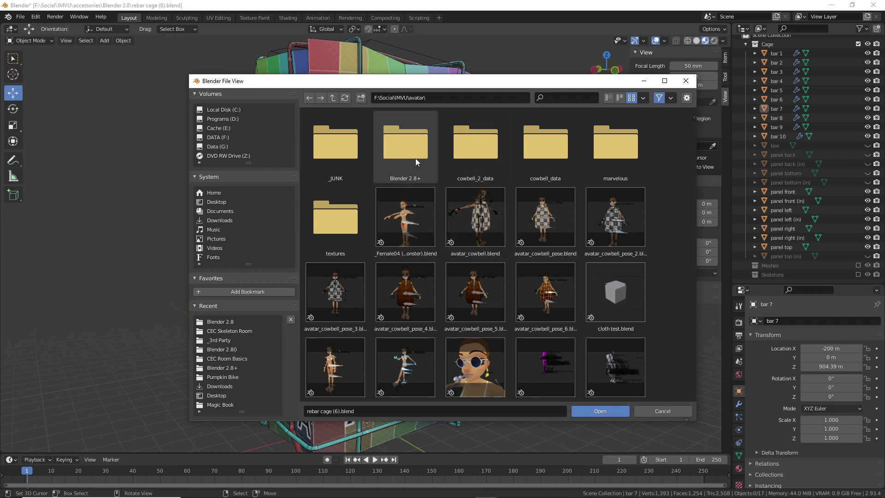
click(332, 99)
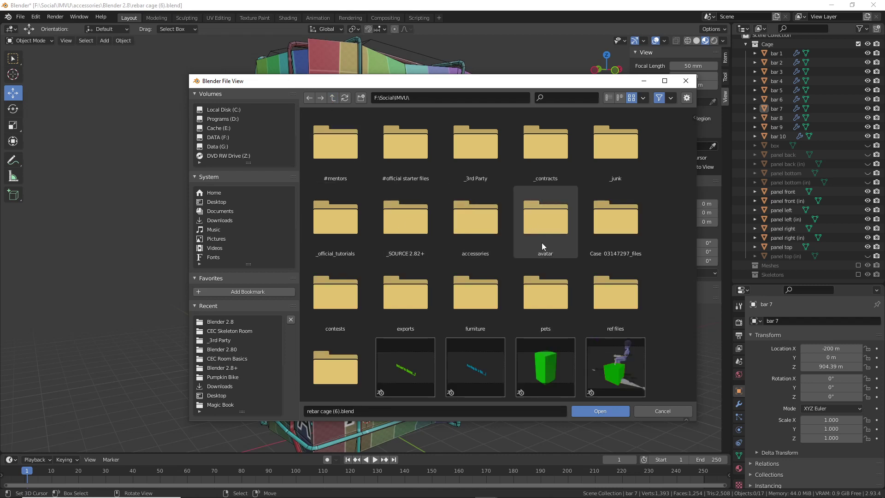
double_click(473, 222)
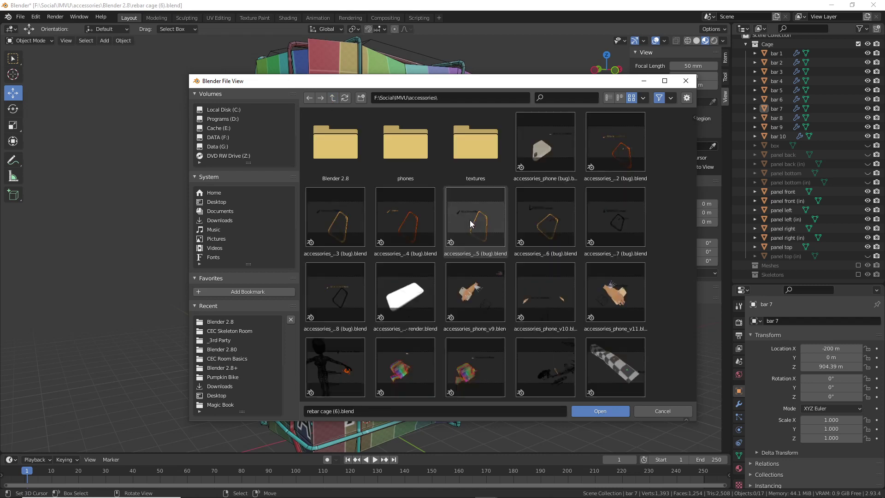
double_click(335, 148)
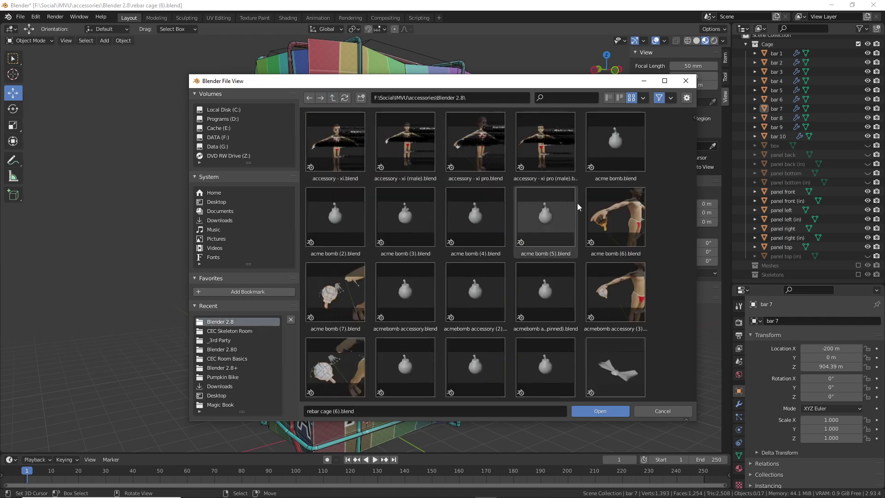
scroll(563, 213, down, 6)
scroll(539, 212, up, 5)
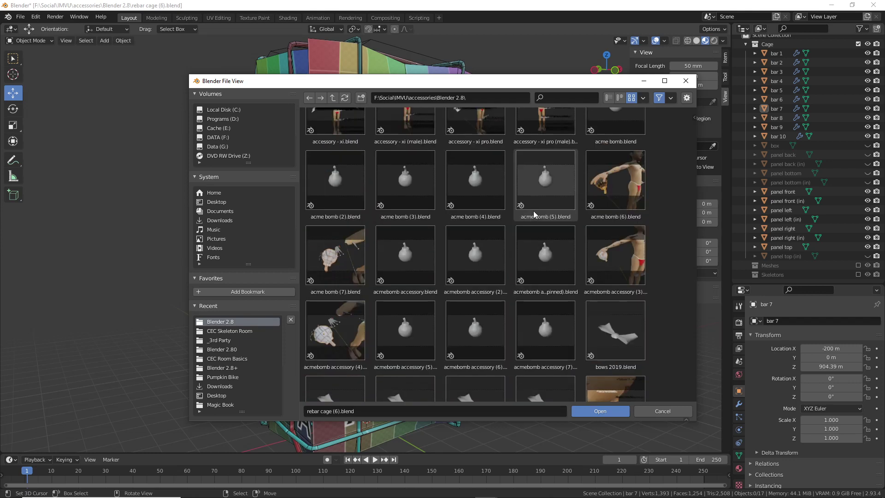
scroll(530, 213, up, 1)
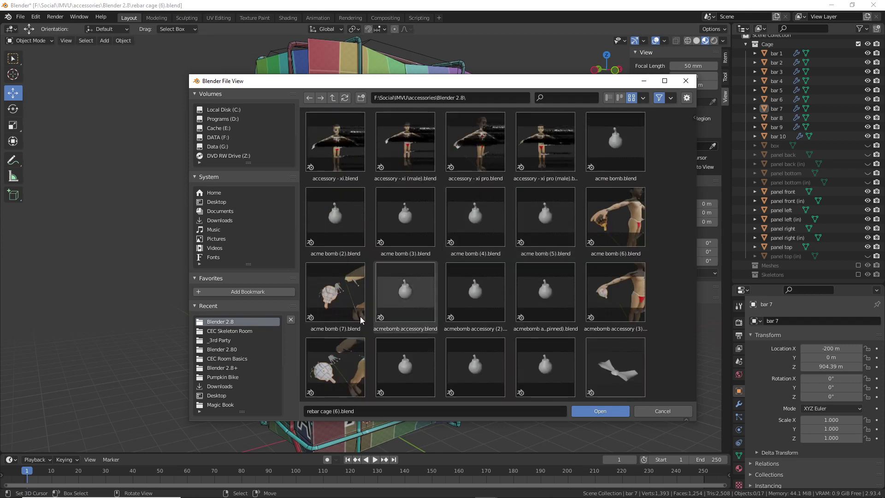
- Look over the project files in the Pumpkin Bike folder, and go up to the parent furniture\Blender 2.8+ folder
click(249, 377)
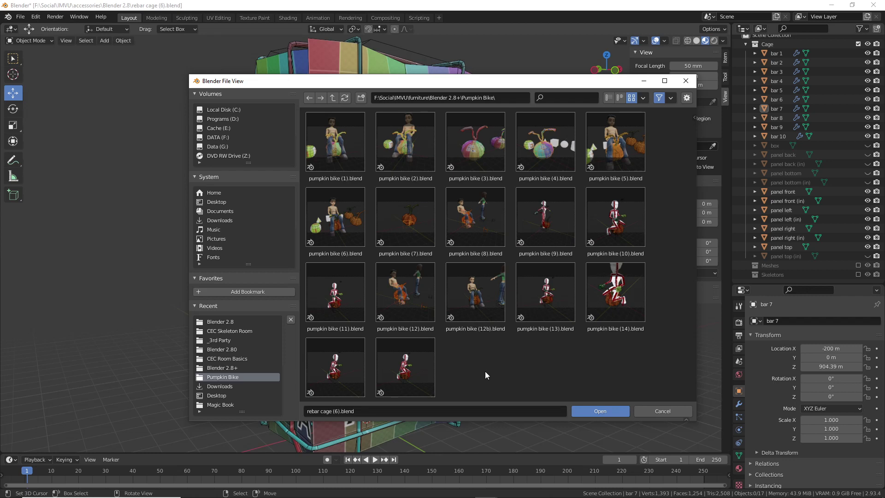
scroll(464, 360, down, 1)
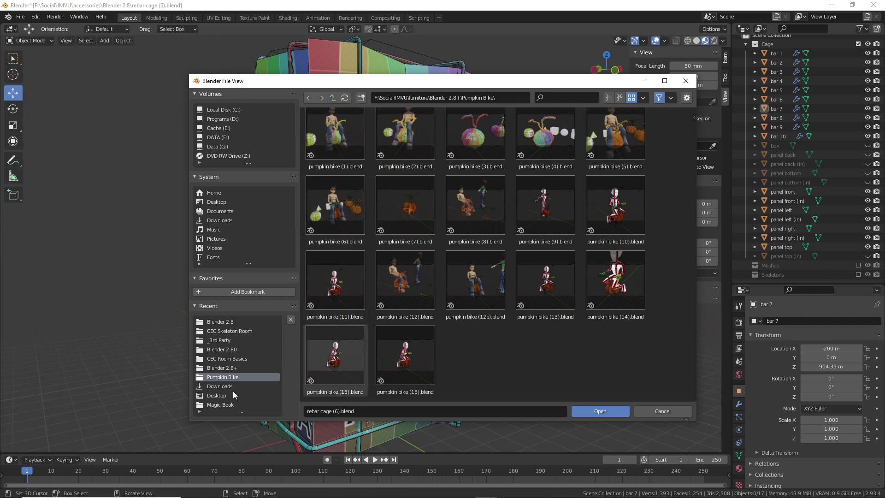
click(335, 97)
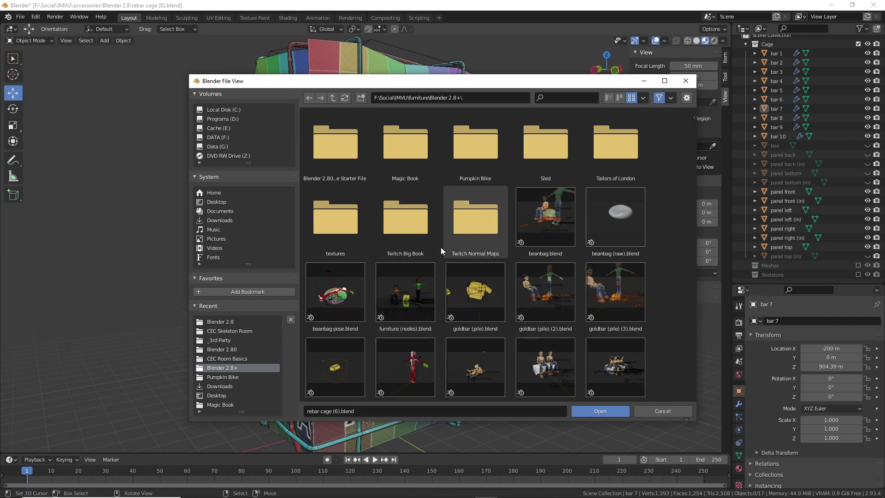
- Find pumpkin eye (2).blend among the furniture project files and open it
scroll(638, 294, down, 5)
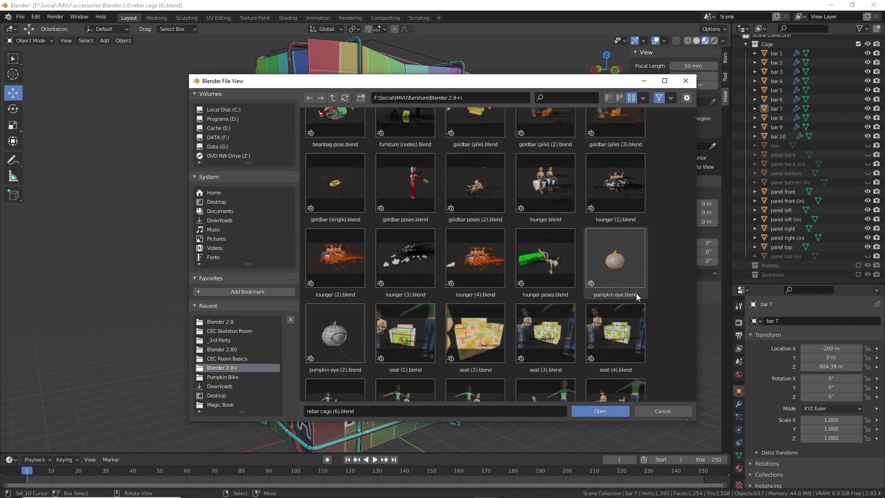
scroll(637, 295, down, 2)
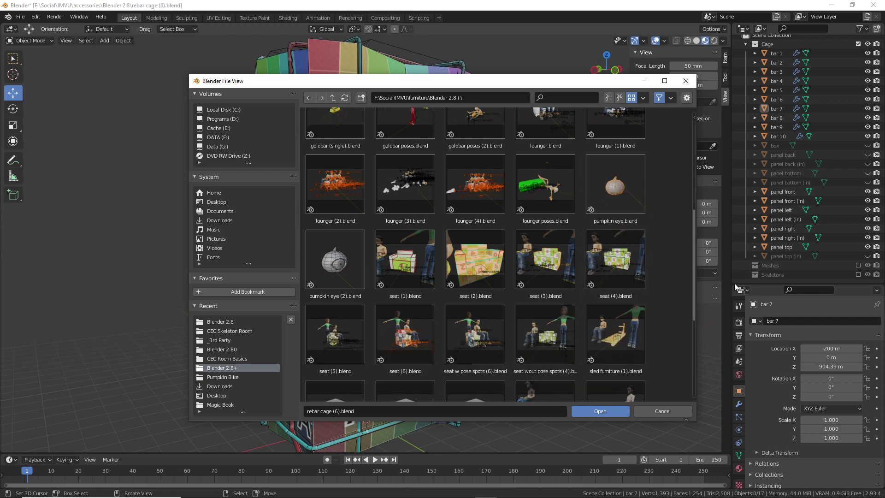
click(348, 256)
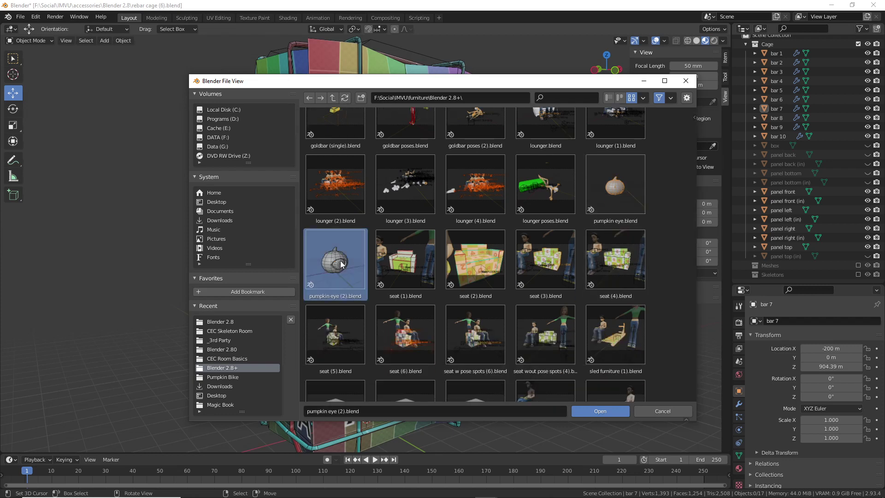
click(606, 409)
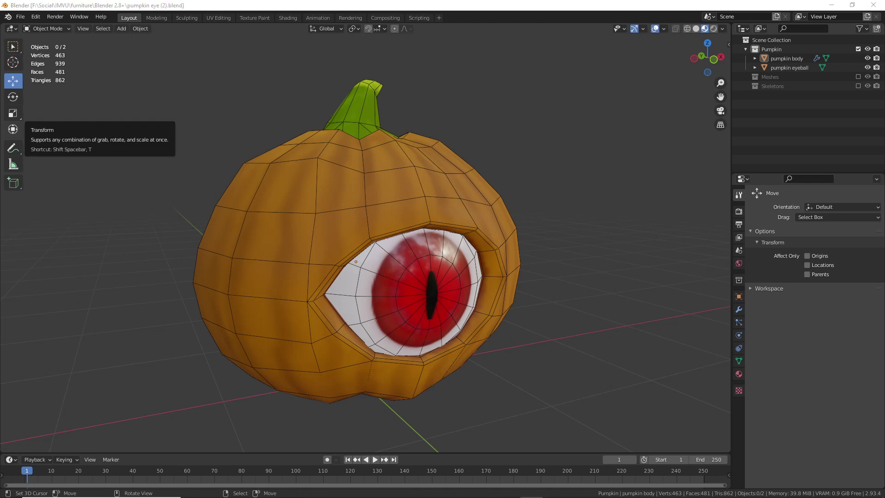
- Examine the pumpkin's red eyeball and the highlights painted on it from several angles, circling the upper part of the eye
middle_drag(440, 344, 429, 308)
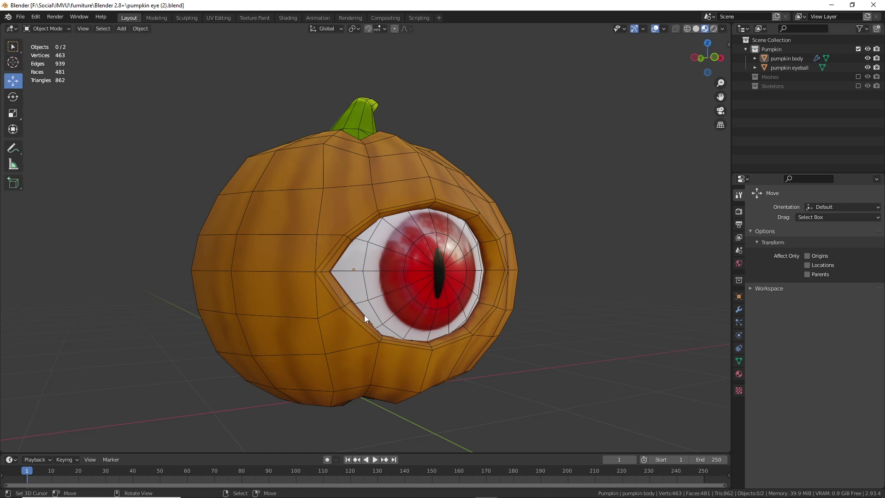
mouse_move(364, 314)
middle_down()
mouse_move(338, 321)
mouse_move(371, 307)
middle_up()
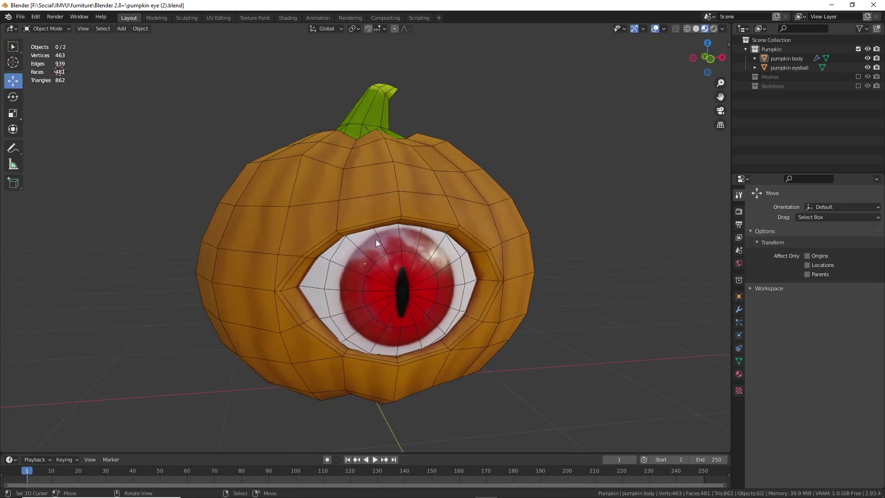
scroll(350, 221, down, 1)
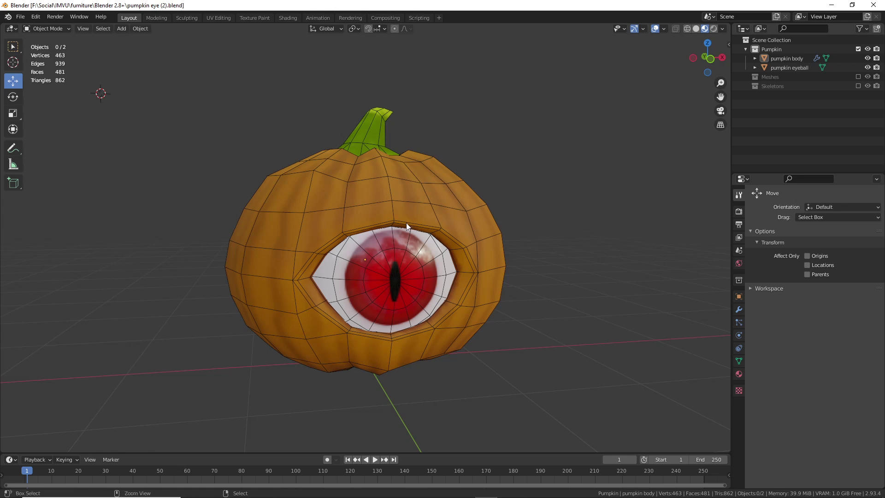
mouse_move(383, 187)
mouse_down()
mouse_move(450, 198)
mouse_move(378, 214)
mouse_up()
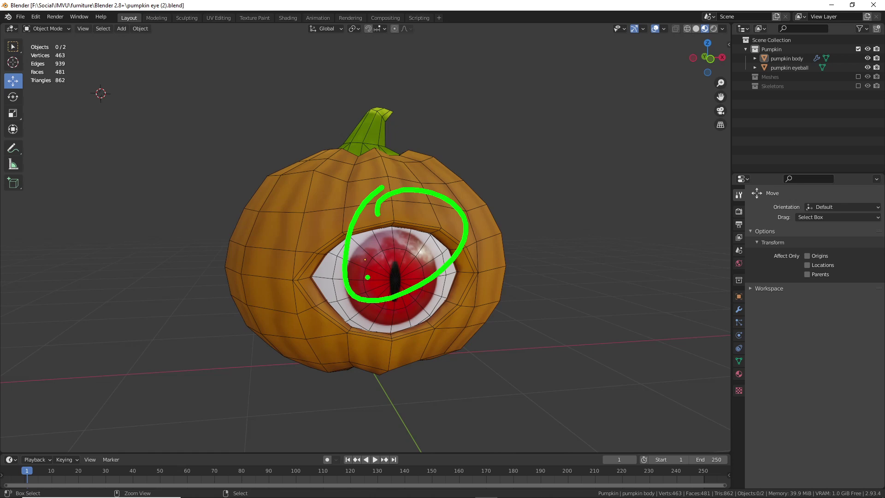
key(Escape)
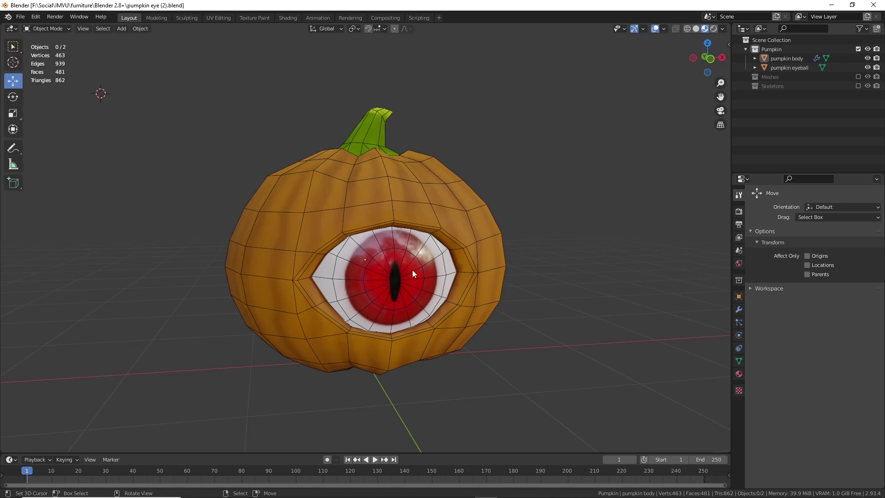
mouse_move(413, 273)
middle_down()
mouse_move(418, 278)
mouse_move(403, 284)
middle_up()
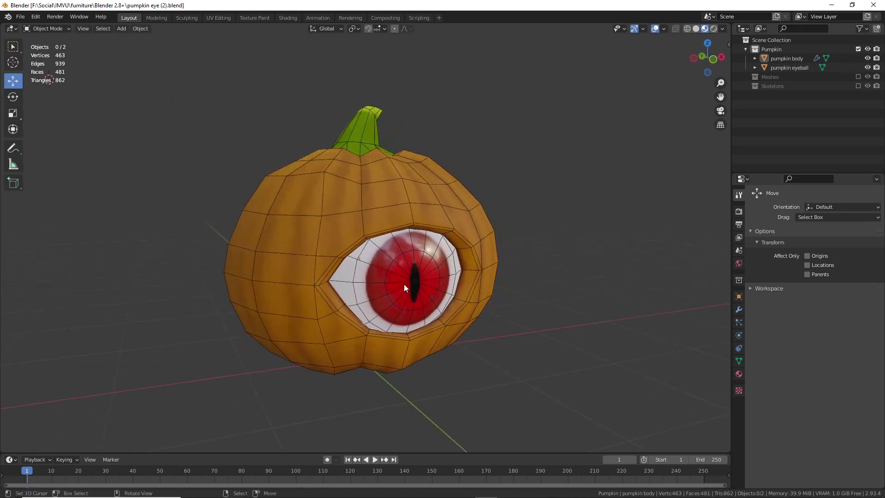
scroll(404, 284, up, 1)
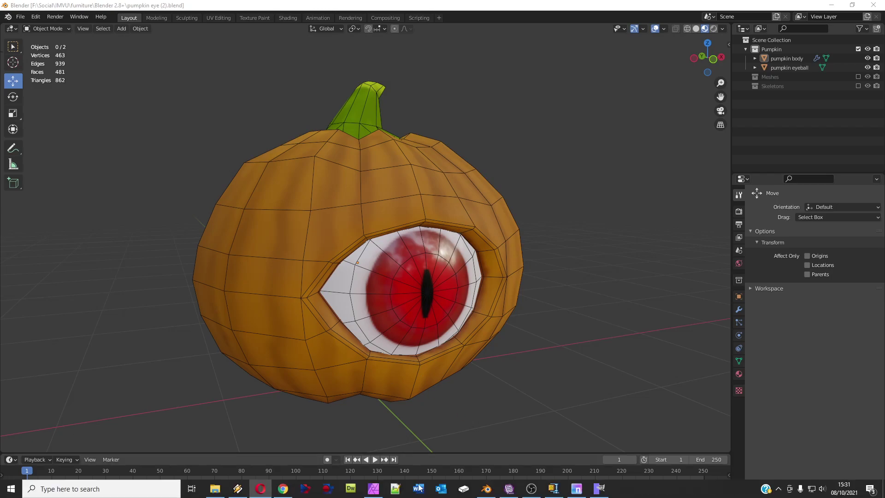
- Switch to IMVU Studio and examine how light reflects off the rebar cage up close from different angles
click(510, 493)
drag(358, 228, 353, 327)
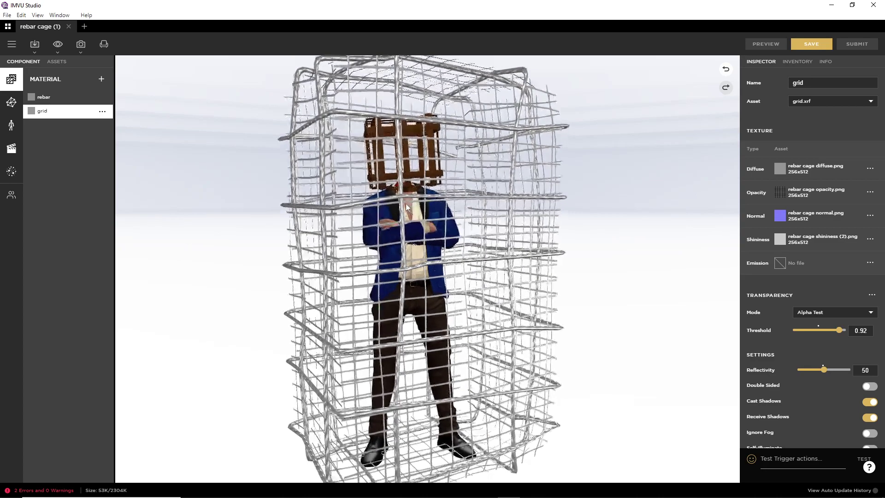
scroll(409, 226, up, 2)
scroll(410, 230, up, 3)
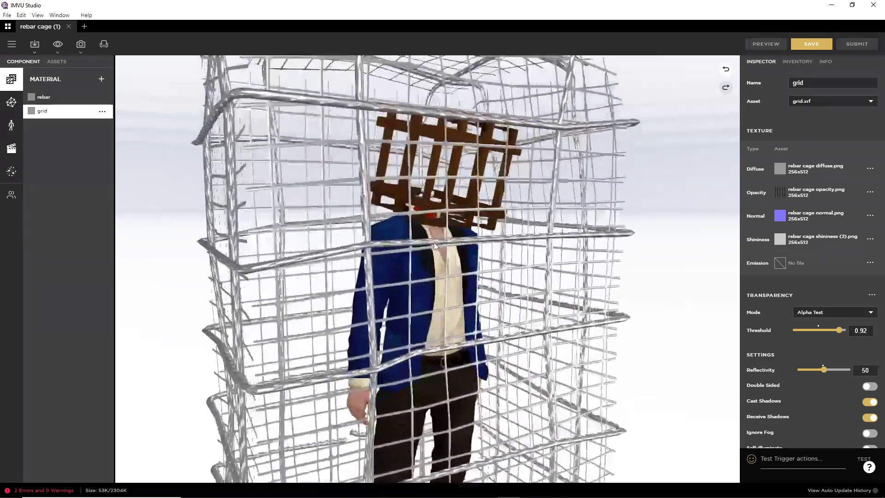
drag(413, 237, 317, 133)
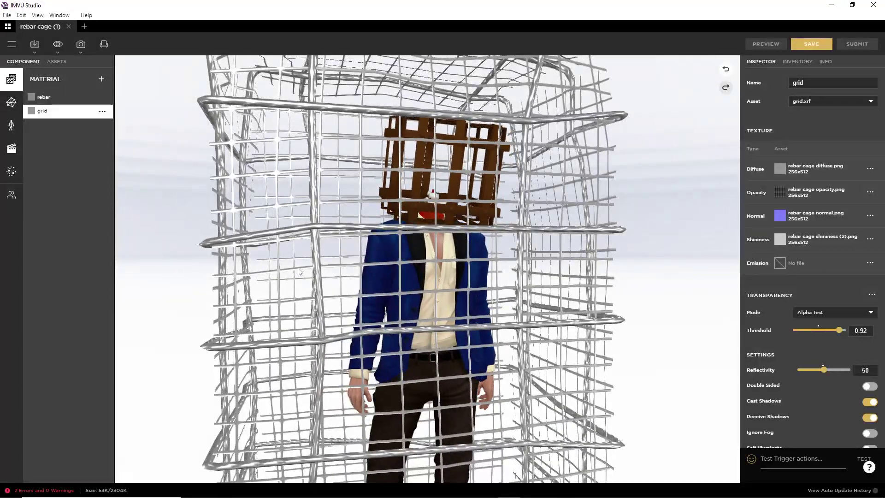
drag(278, 290, 577, 333)
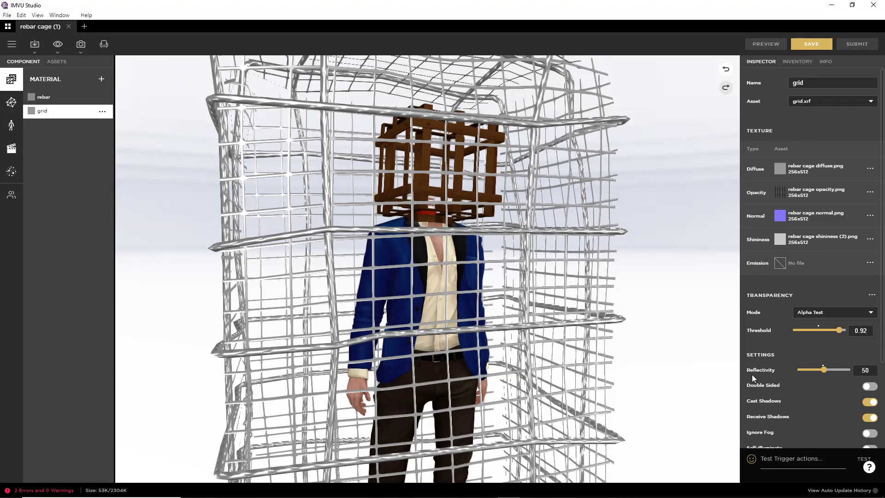
- Bring up the grid material's Shininess texture and view the whole cage from another angle
mouse_move(779, 241)
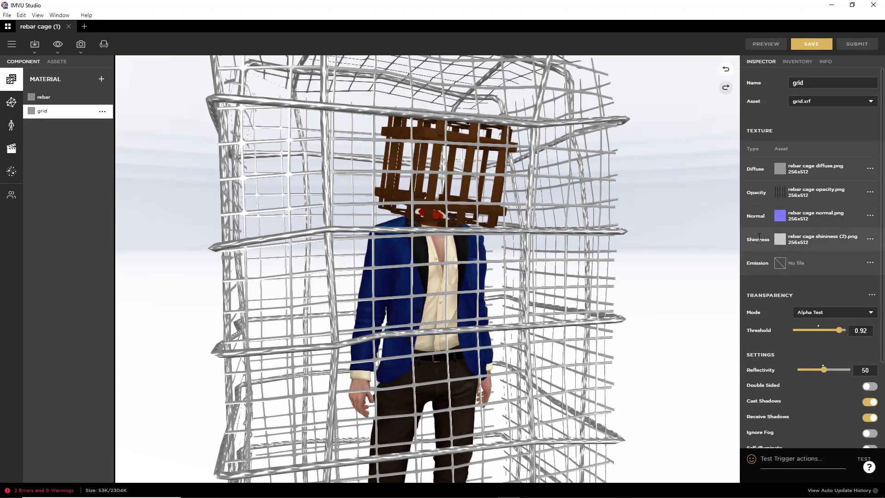
click(779, 241)
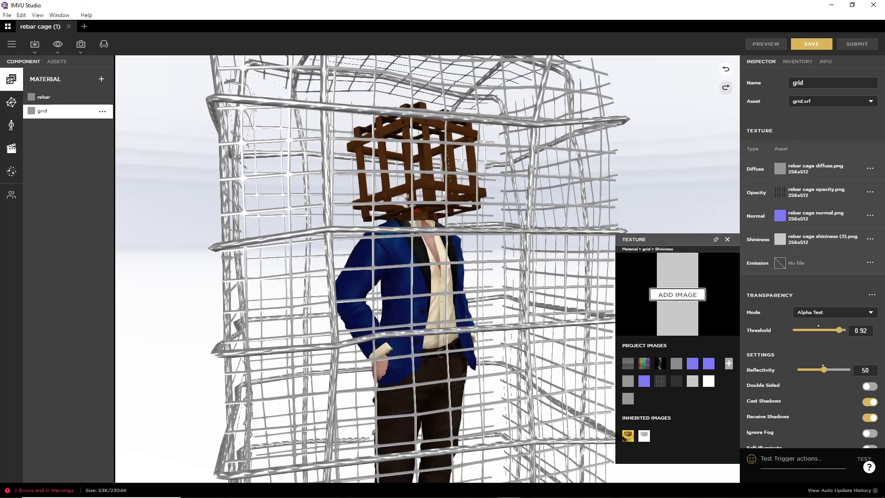
scroll(304, 293, down, 3)
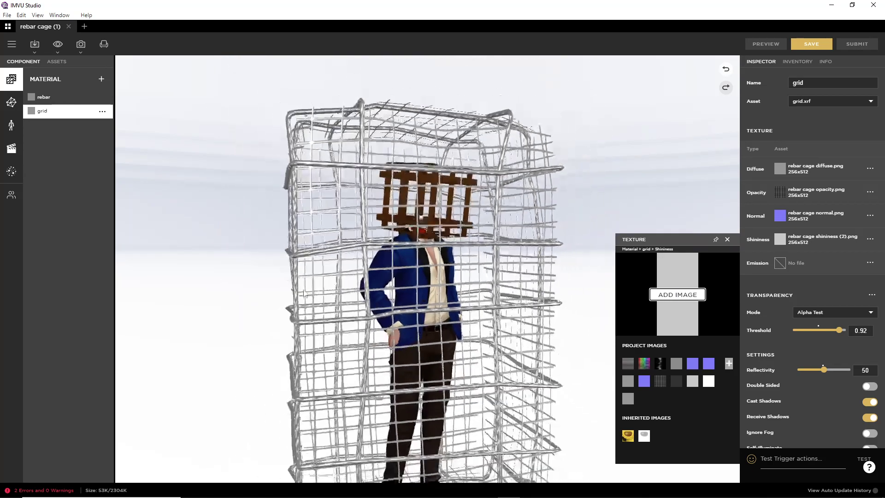
drag(304, 293, 420, 294)
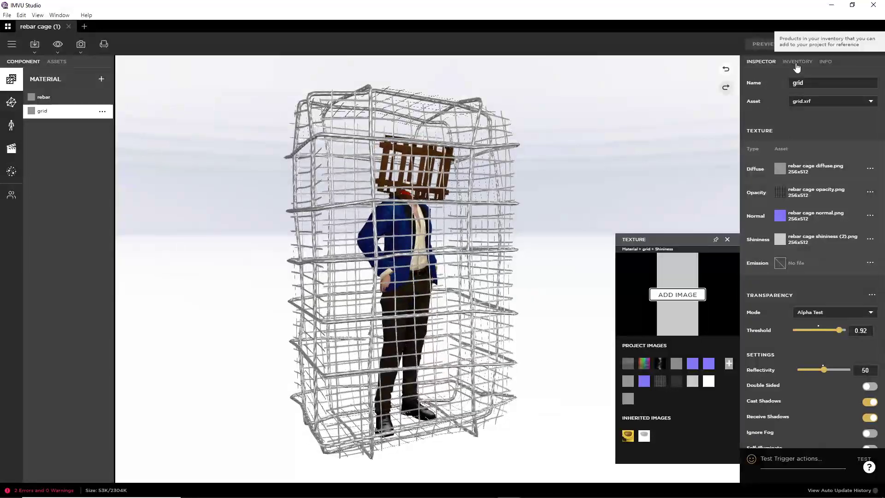
- Find the Tauntaun Temp... room in the inventory and load it as the scene around the cage
click(797, 62)
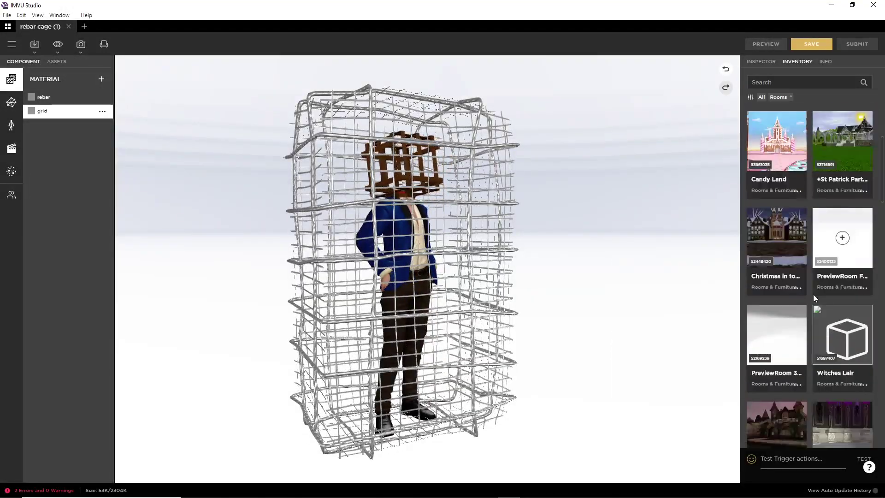
scroll(825, 281, down, 3)
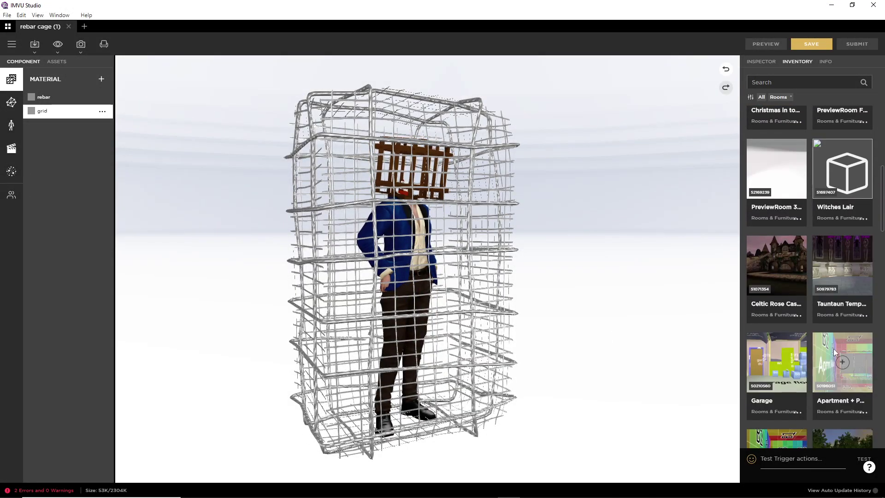
click(842, 267)
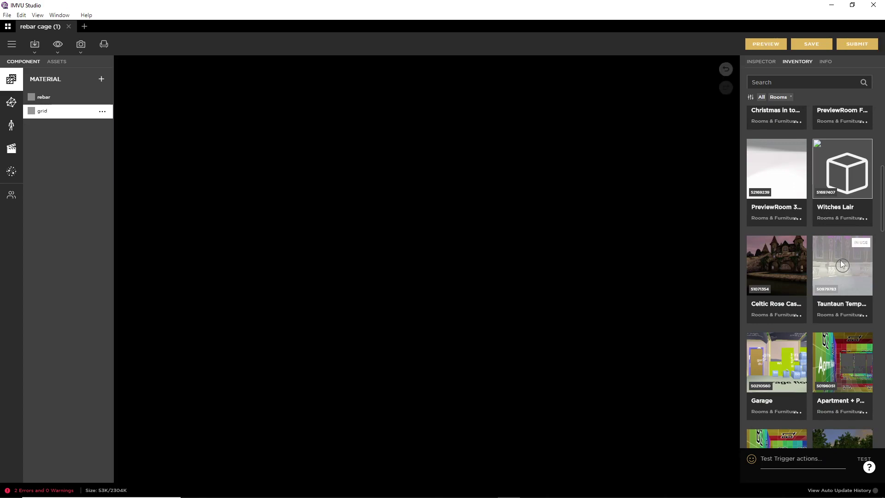